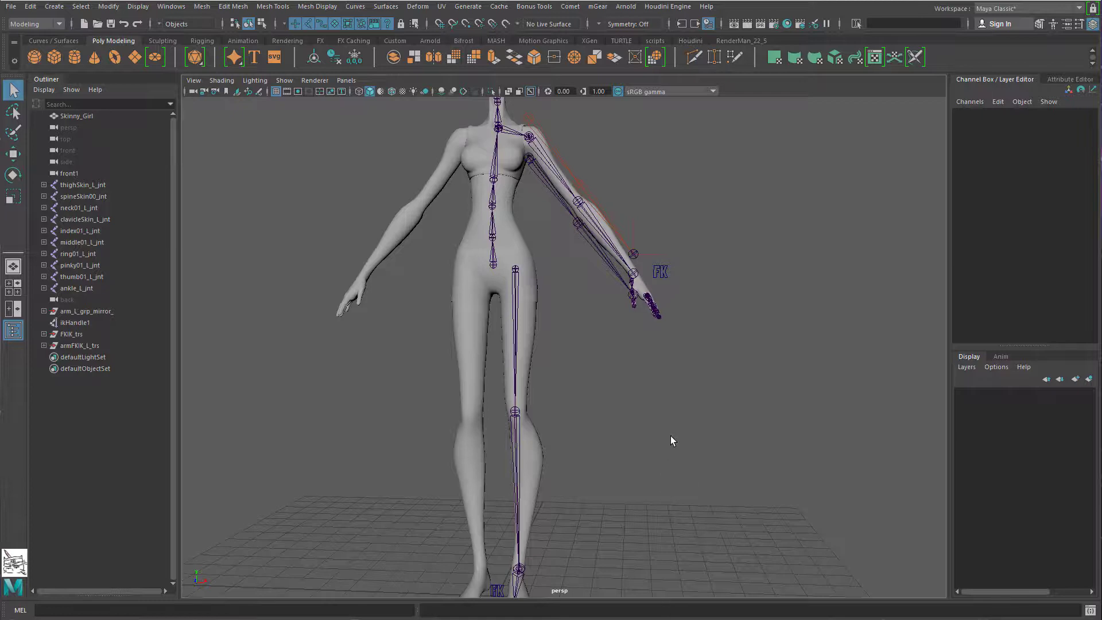
Step: Examine the parallel joint chains of the left arm by selecting their shoulder and elbow joints
alt+middle_drag(661, 351, 642, 498)
alt+right_drag(642, 497, 716, 546)
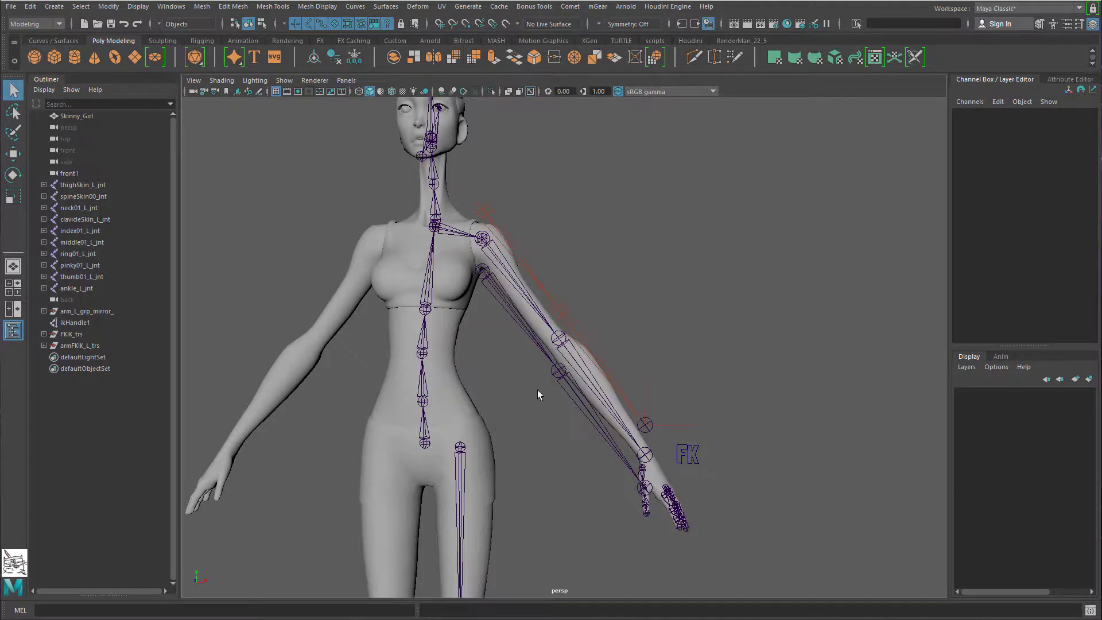
click(558, 309)
drag(518, 241, 516, 356)
drag(621, 297, 620, 396)
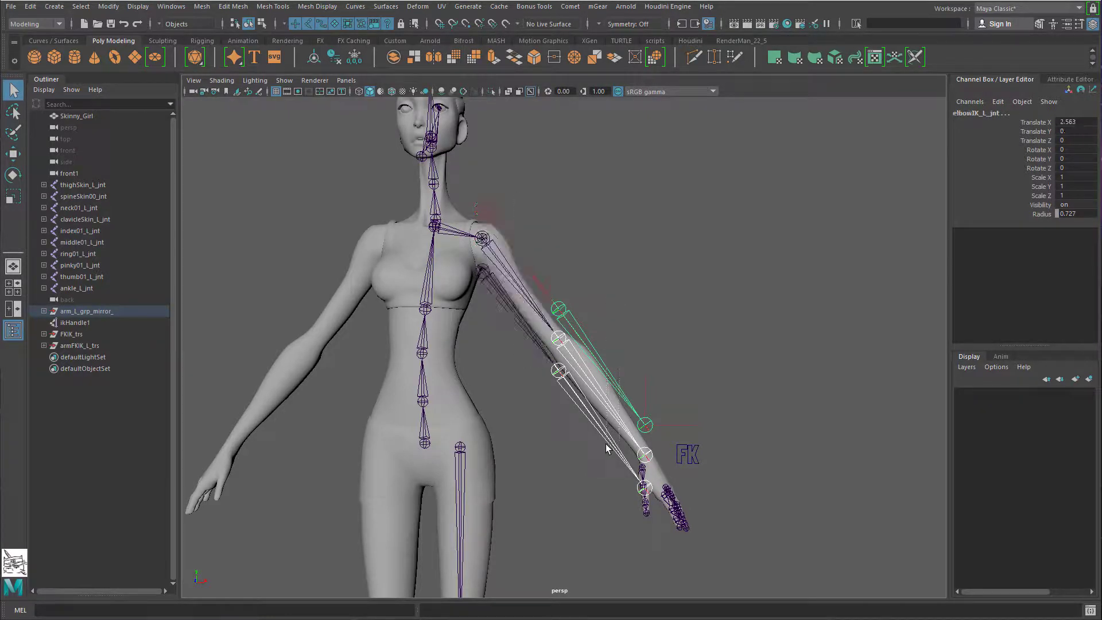
drag(520, 228, 517, 368)
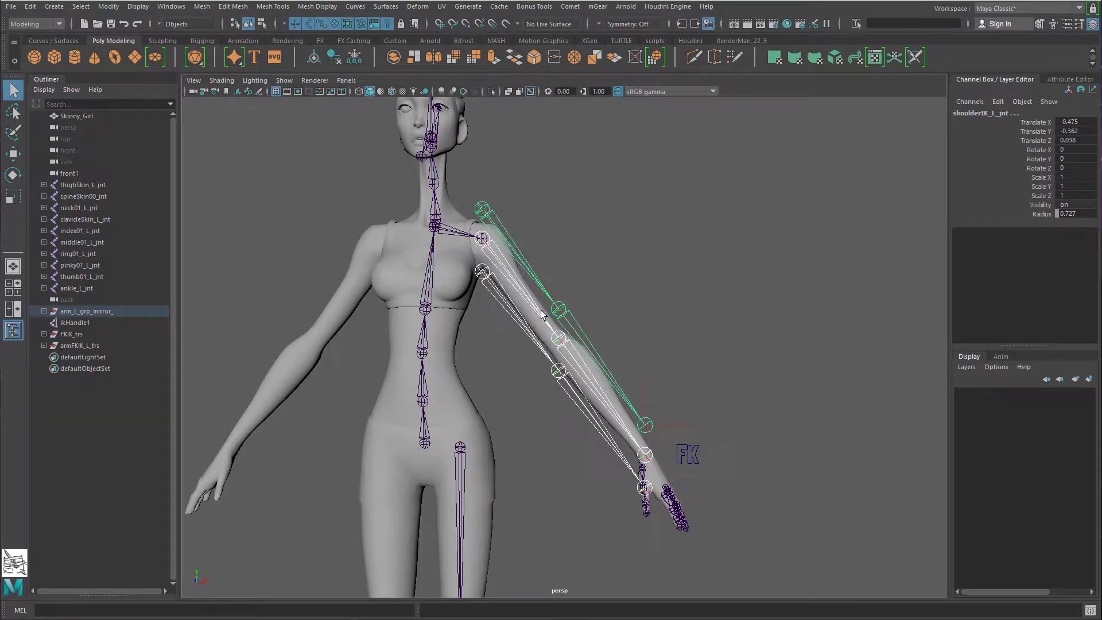
drag(583, 287, 580, 433)
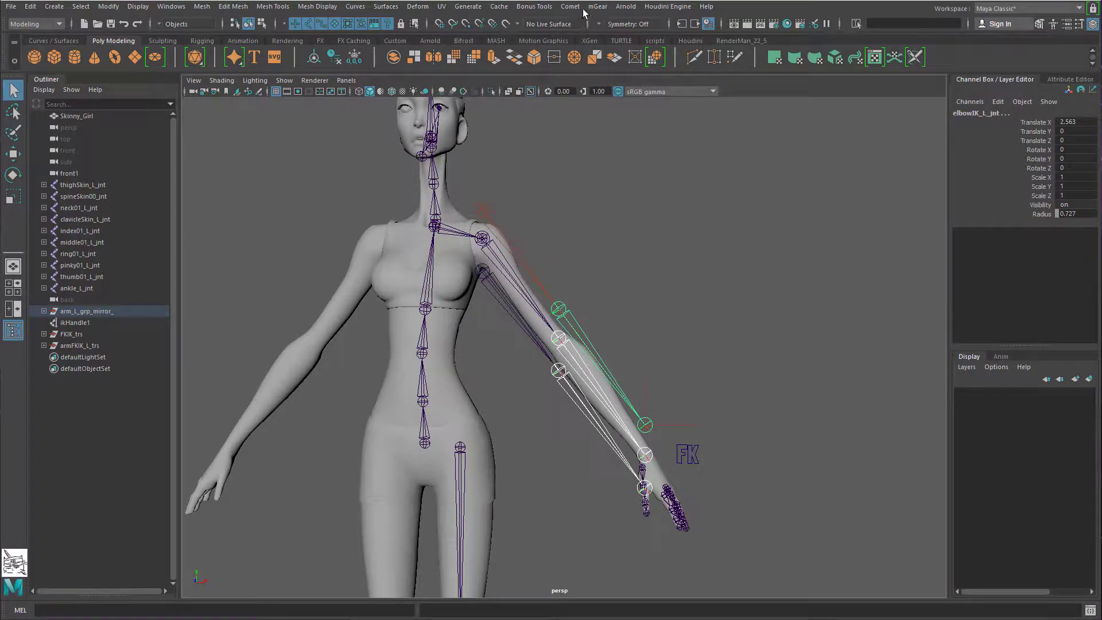
click(597, 7)
click(758, 251)
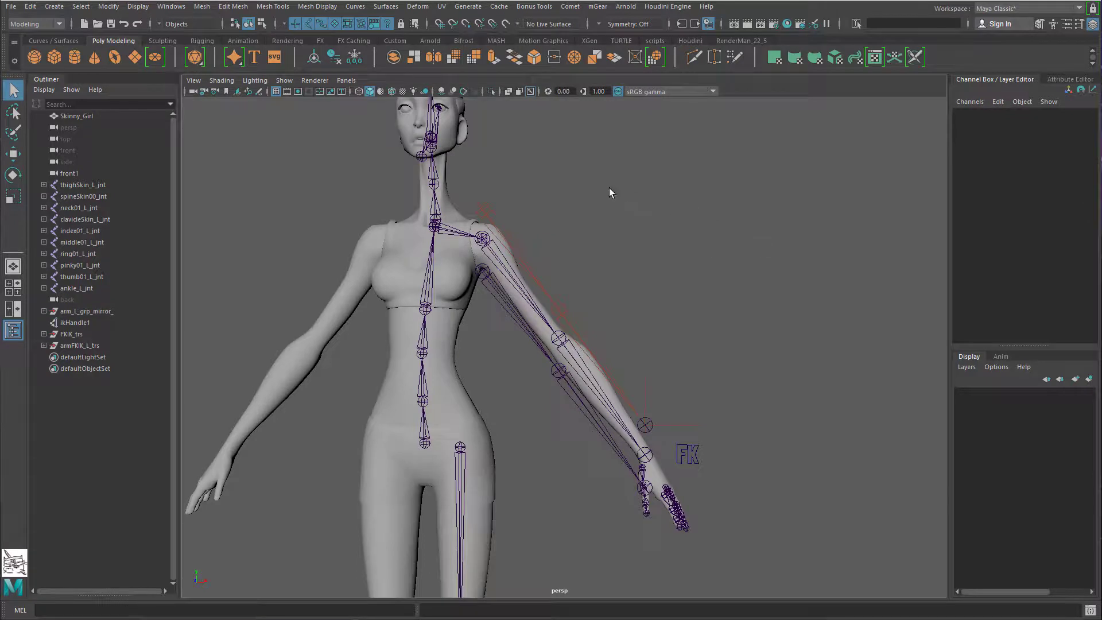
drag(617, 303, 615, 497)
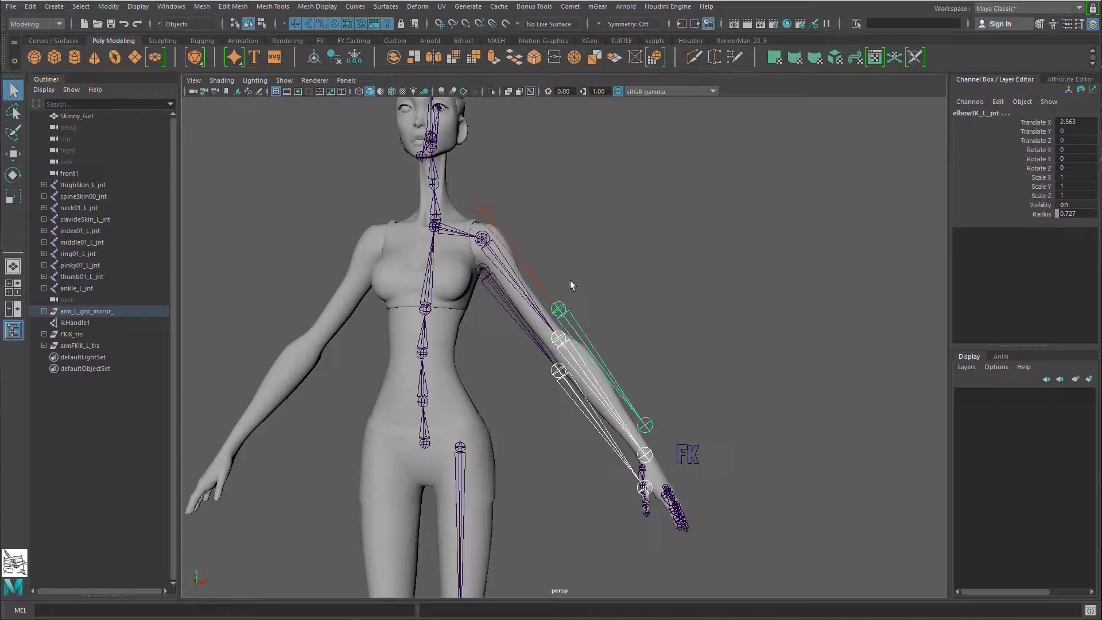
click(482, 209)
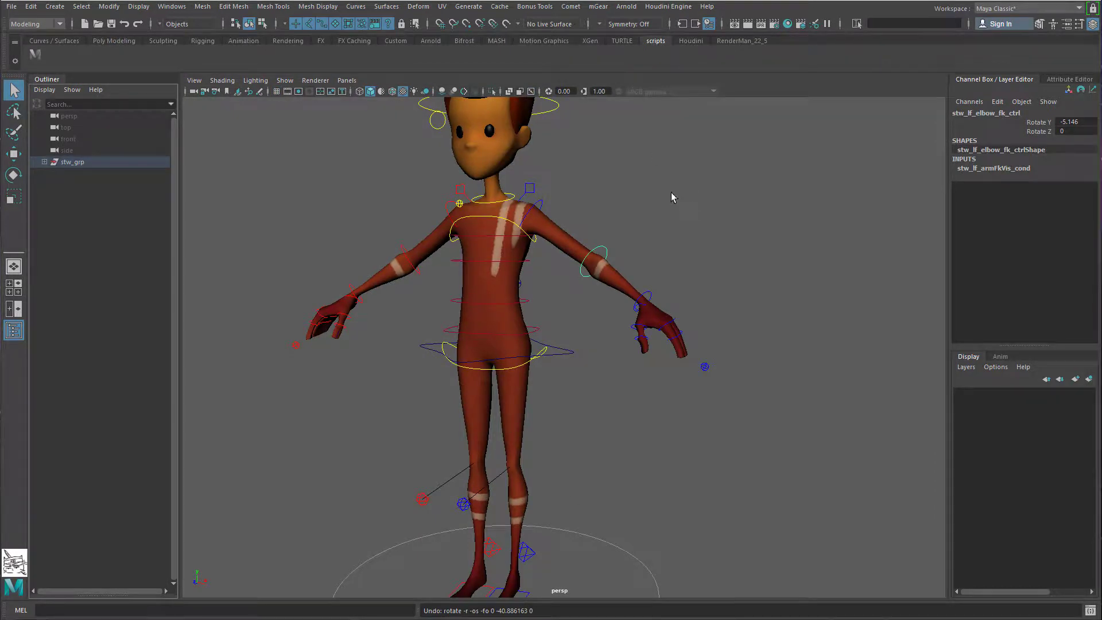
Step: Try rotating the left elbow FK control on the boy character and undo the rotation
alt+middle_drag(673, 197, 660, 298)
click(703, 440)
key(w)
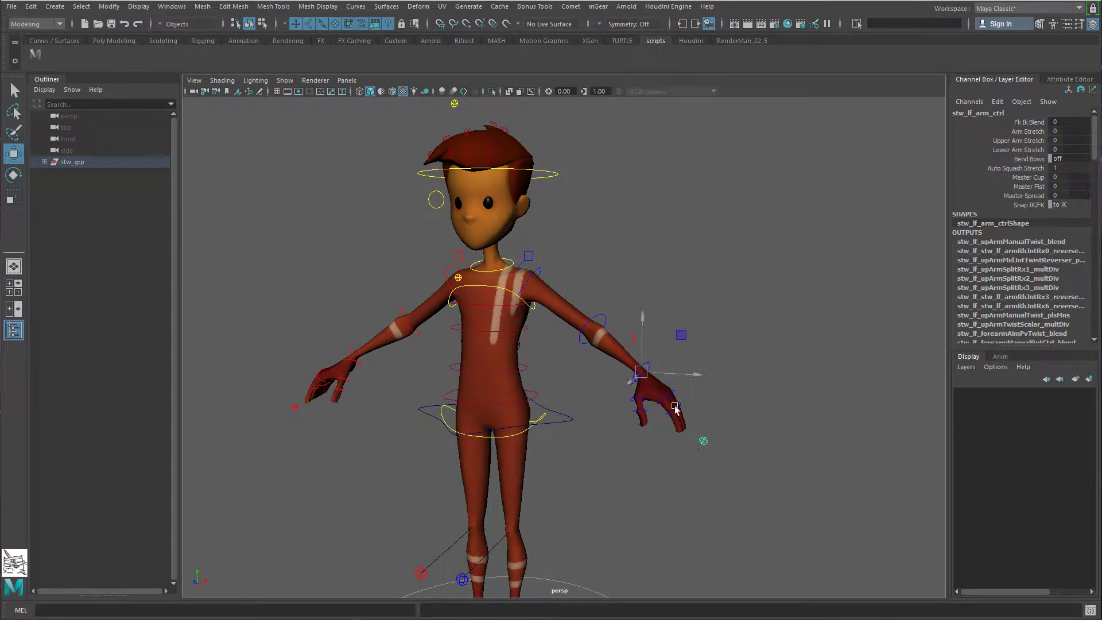
click(594, 325)
key(e)
drag(608, 351, 582, 355)
key(ctrl+z)
alt+right_drag(650, 366, 728, 446)
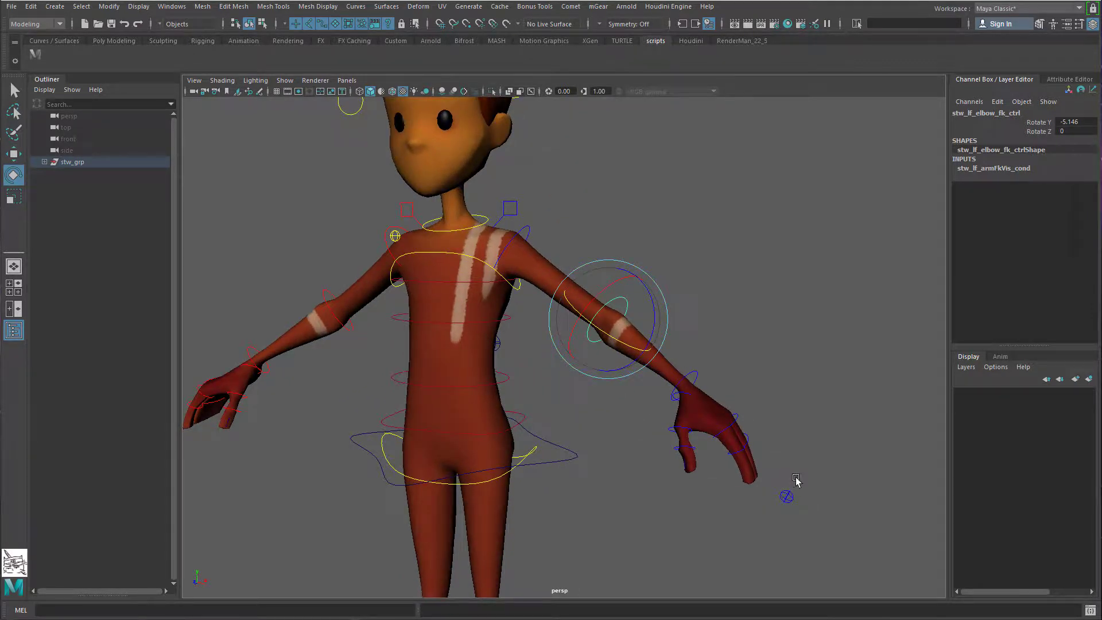
Step: Inspect the attributes of the left arm settings control and of the elbow and upper-arm FK controls
click(786, 496)
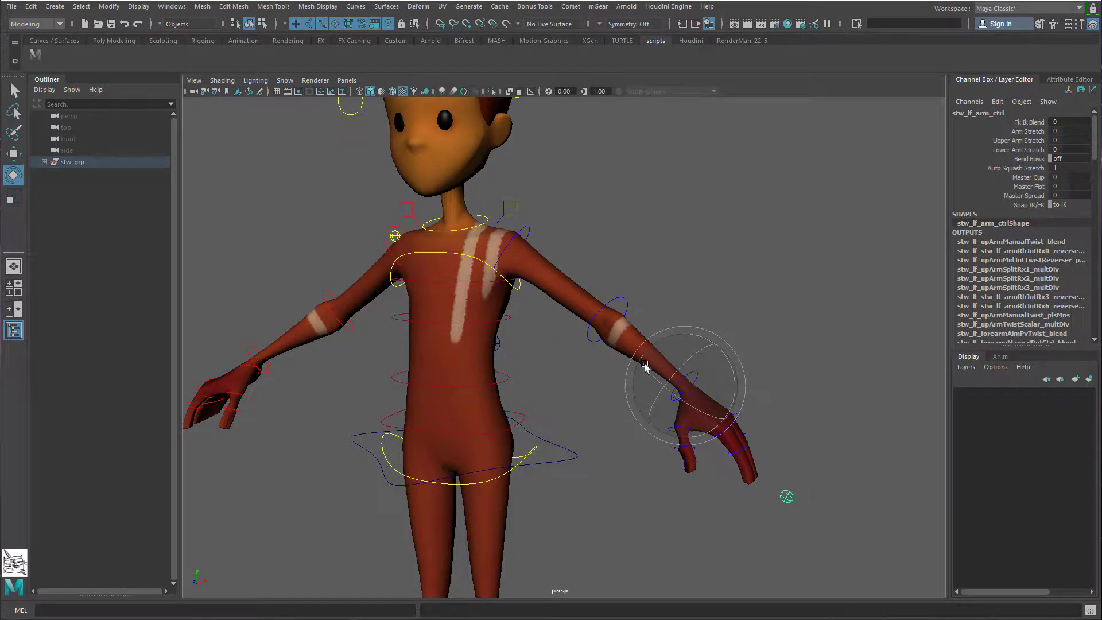
click(628, 301)
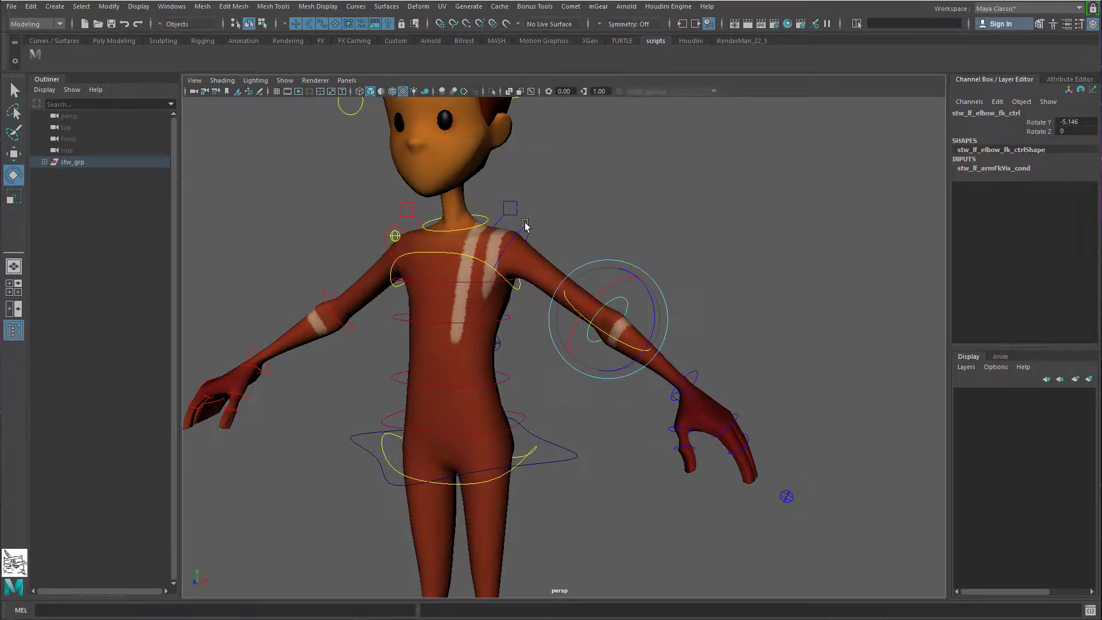
click(525, 225)
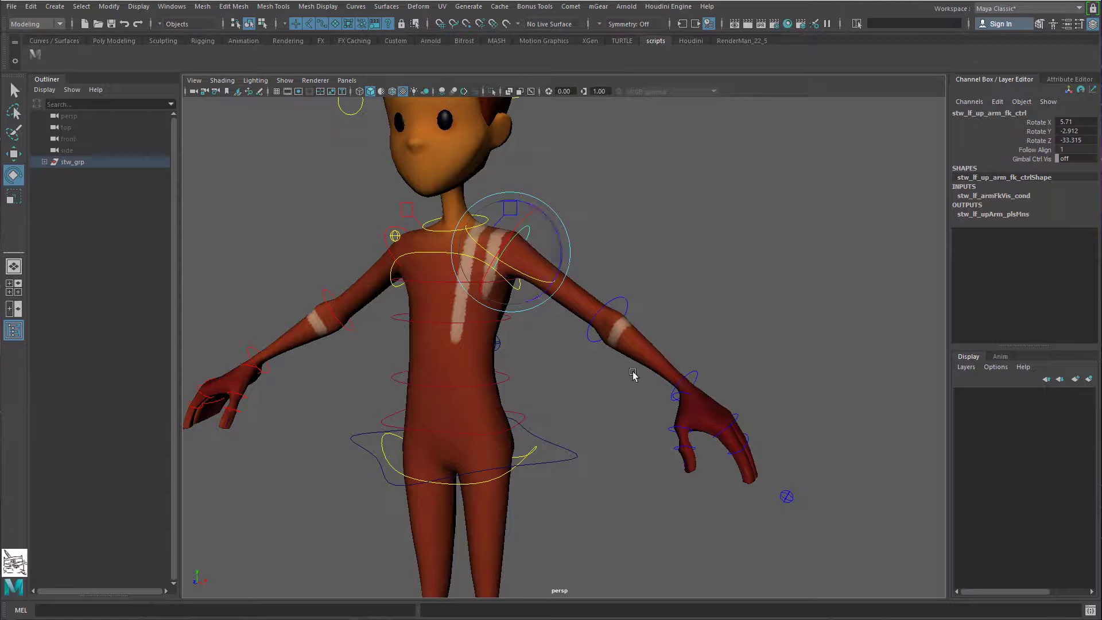
alt+middle_drag(753, 438, 715, 400)
alt+drag(716, 400, 799, 445)
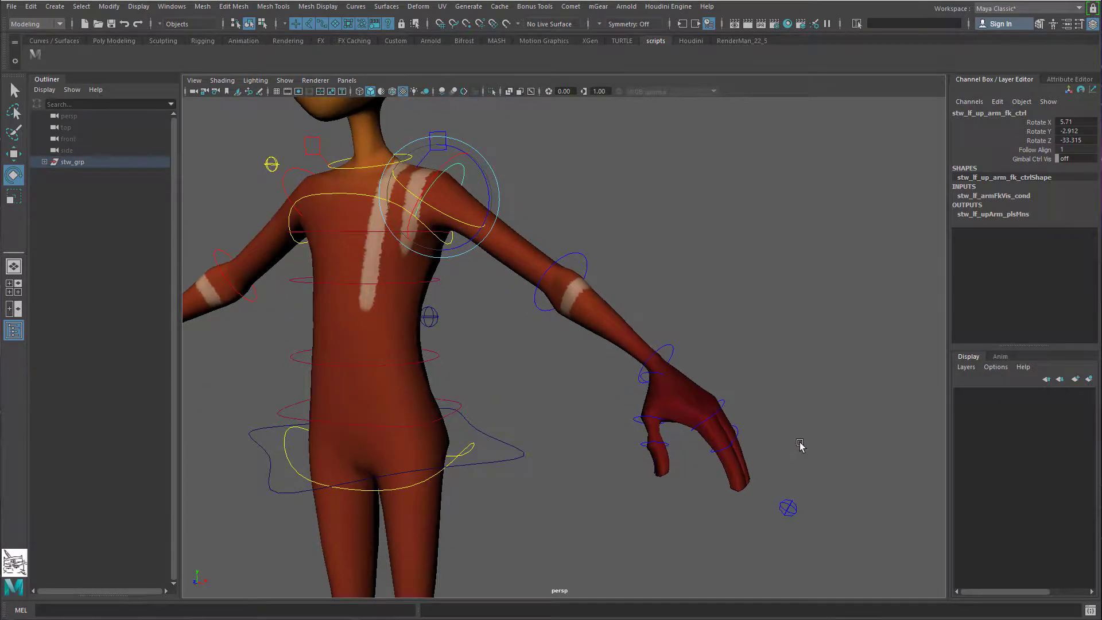
alt+middle_drag(763, 427, 746, 411)
click(762, 492)
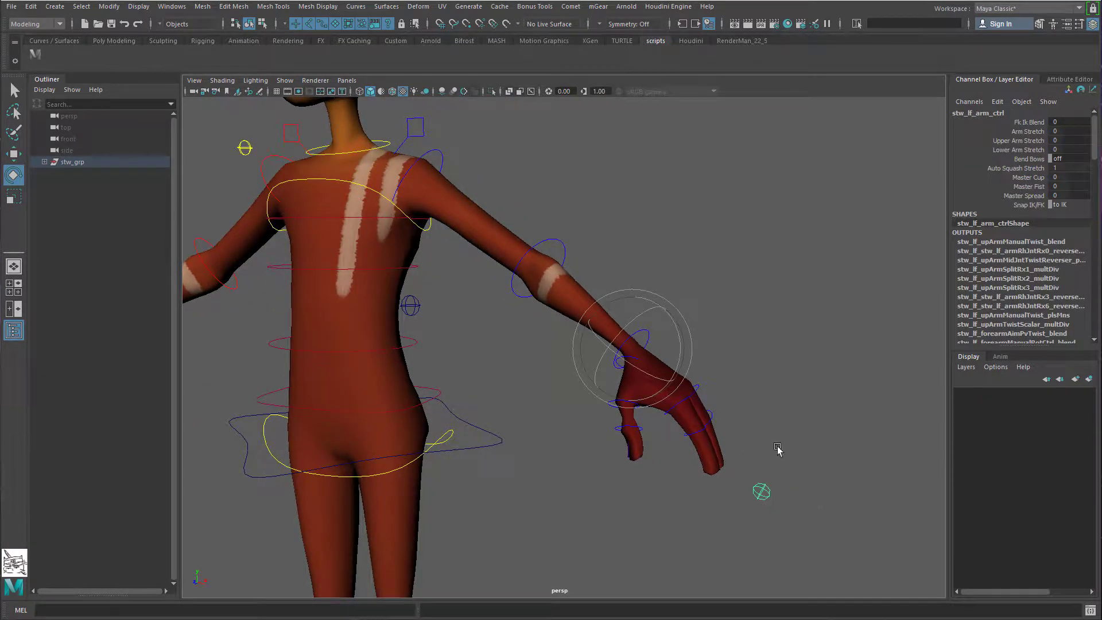
drag(802, 479, 766, 510)
click(517, 209)
click(439, 155)
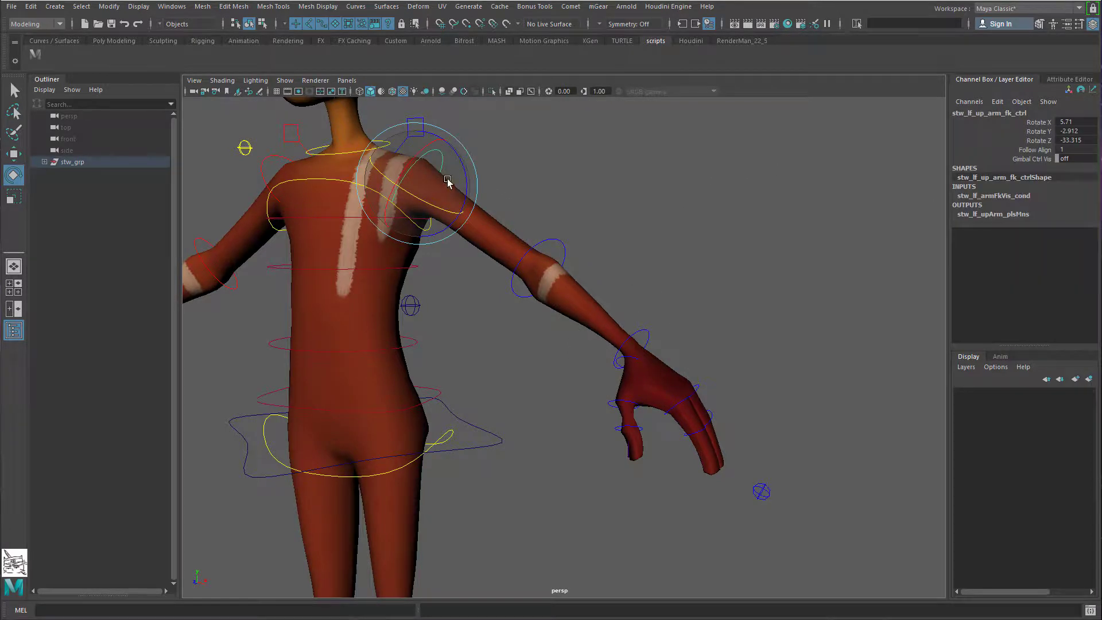
Step: Pose the left arm with its FK controls, lowering the upper arm to Rotate Z -63.1 and bending the elbow and wrist inward
drag(463, 178, 499, 290)
click(500, 290)
drag(493, 357, 463, 371)
click(477, 397)
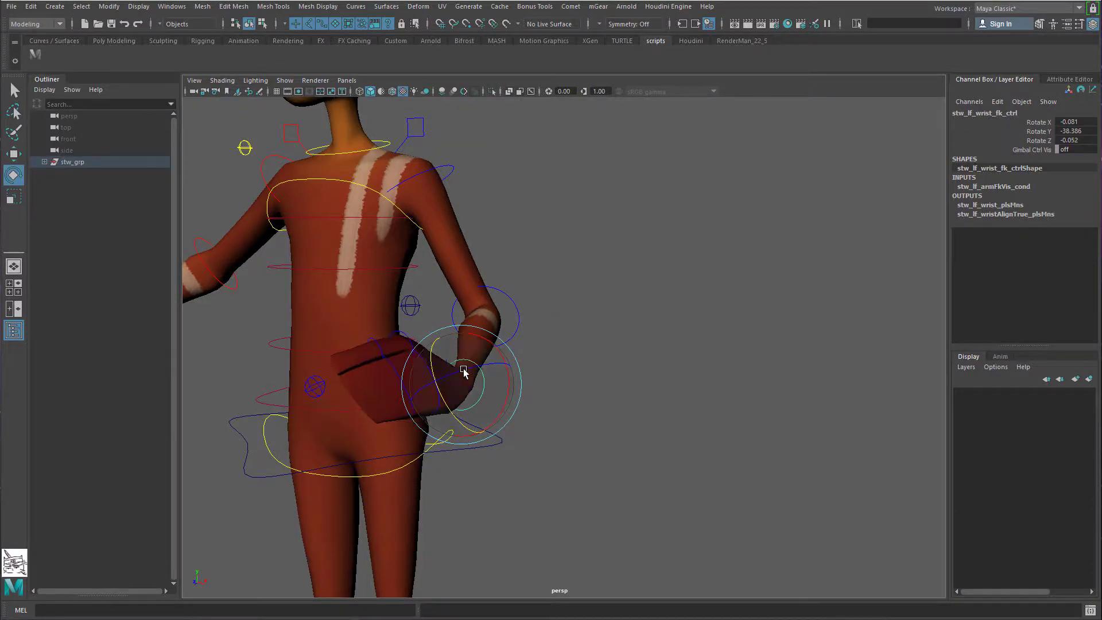
Step: Undo the wrist and elbow FK rotations of the left arm, keeping the upper arm lowered
alt+drag(546, 368, 448, 373)
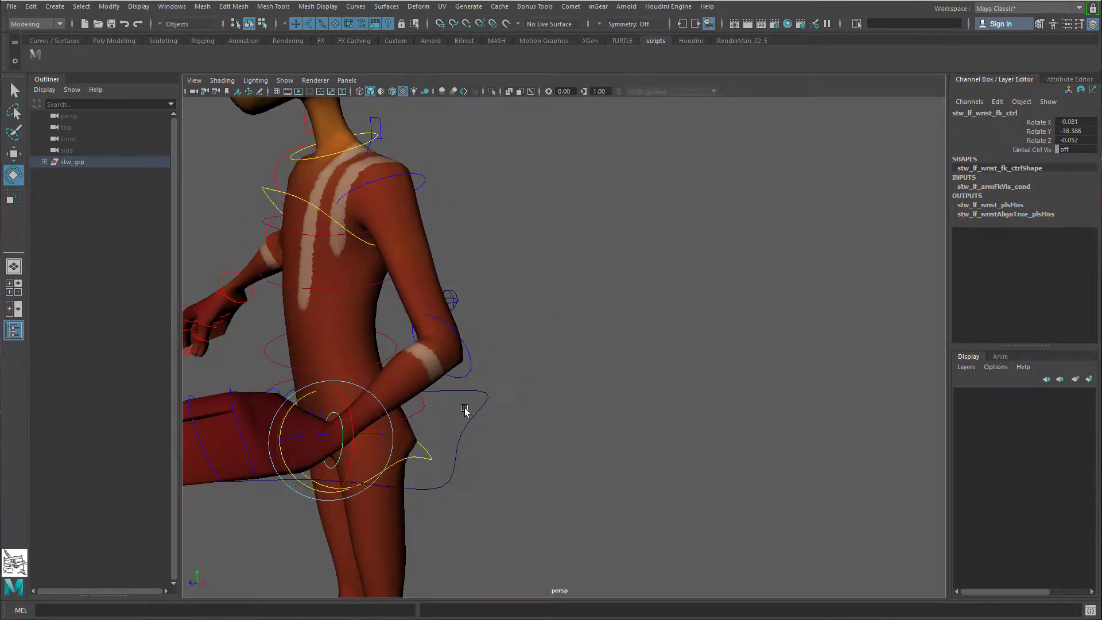
key(ctrl+z)
key(ctrl+z)
key(ctrl+z)
key(ctrl+z)
key(ctrl+z)
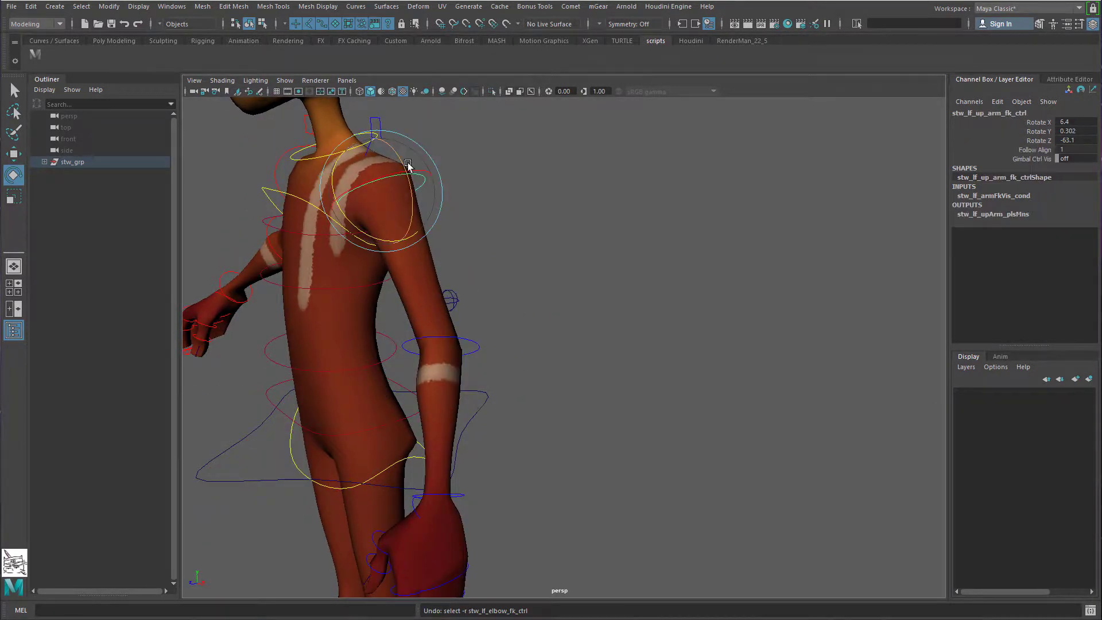
Step: Raise the left arm with its upper-arm FK control to Rotate Z 33.805
alt+drag(427, 174, 500, 247)
click(487, 259)
drag(456, 304, 598, 376)
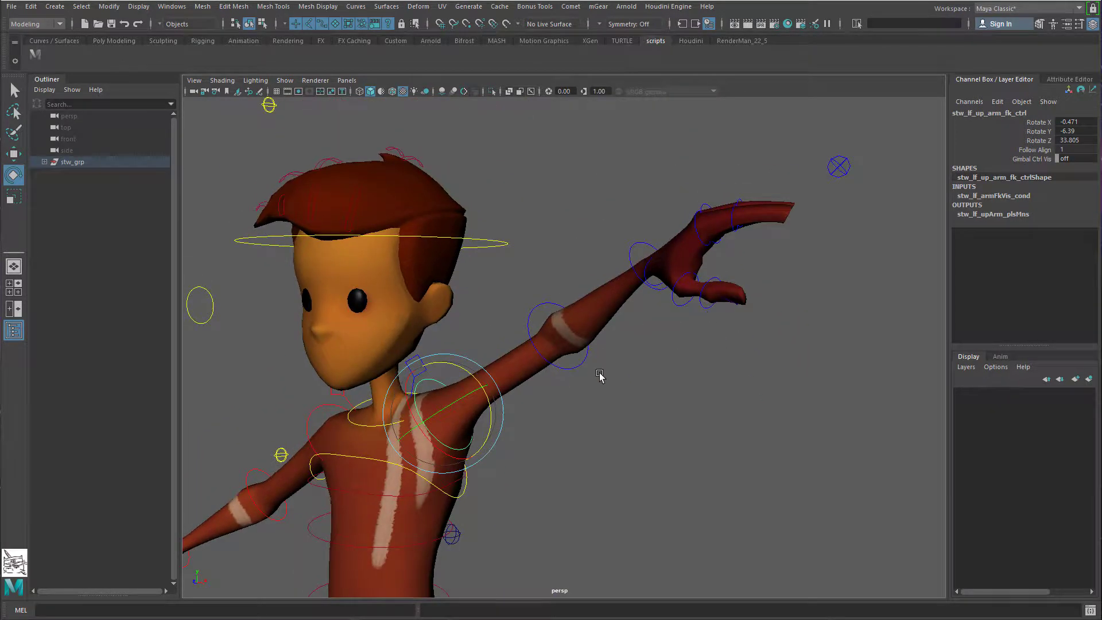
Step: Try bending the raised left arm with the elbow FK control and undo the rotations
click(554, 388)
click(565, 358)
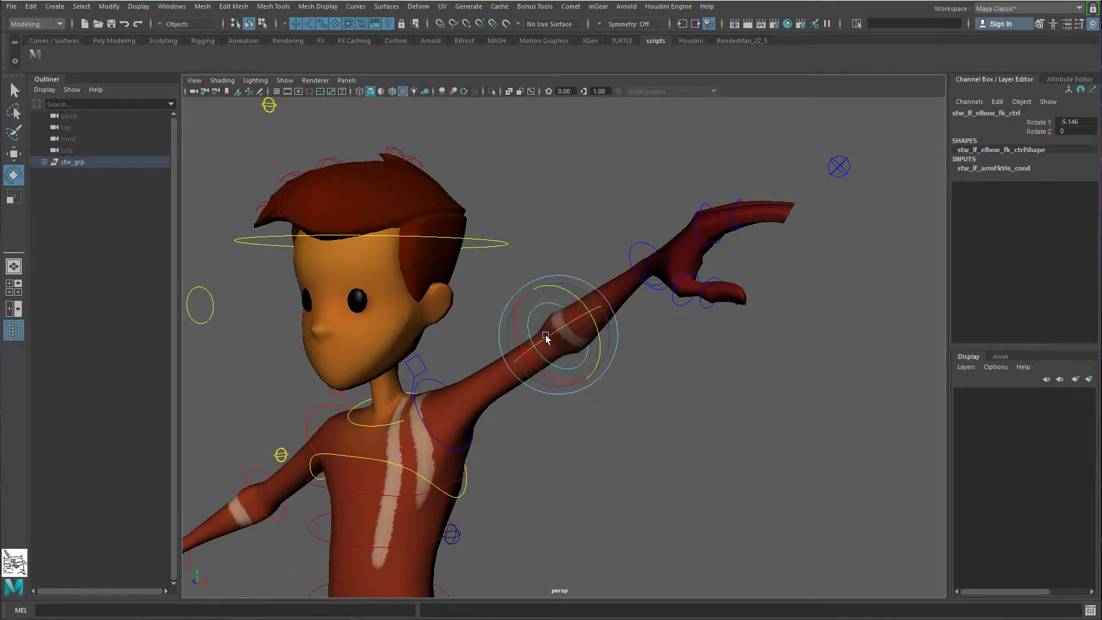
drag(545, 339, 913, 531)
alt+drag(671, 411, 747, 421)
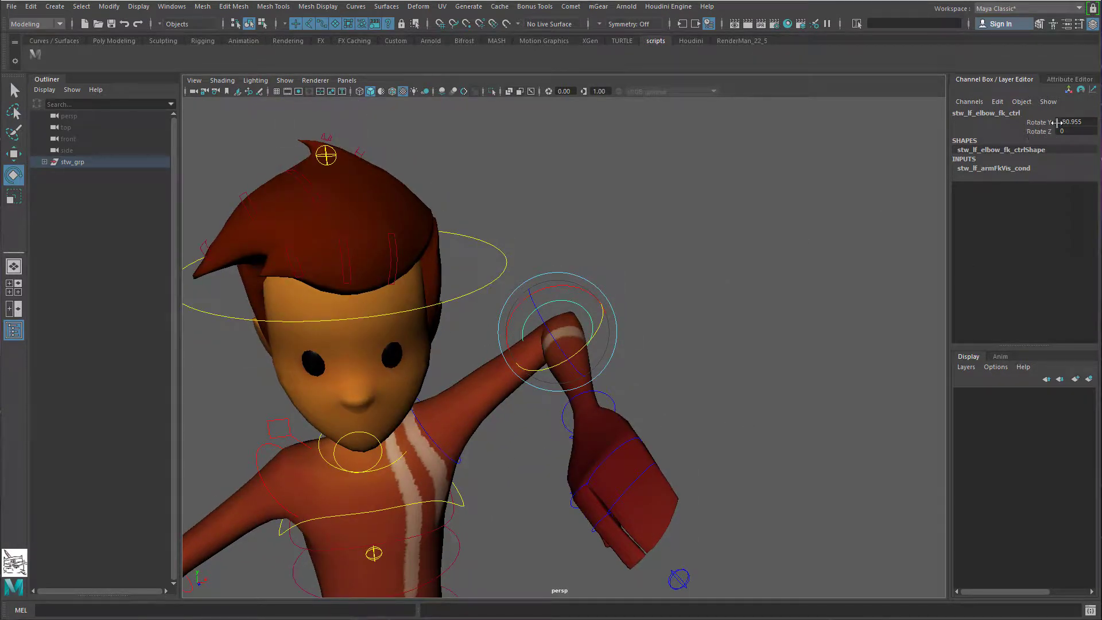
key(ctrl+z)
drag(578, 319, 595, 276)
key(ctrl+z)
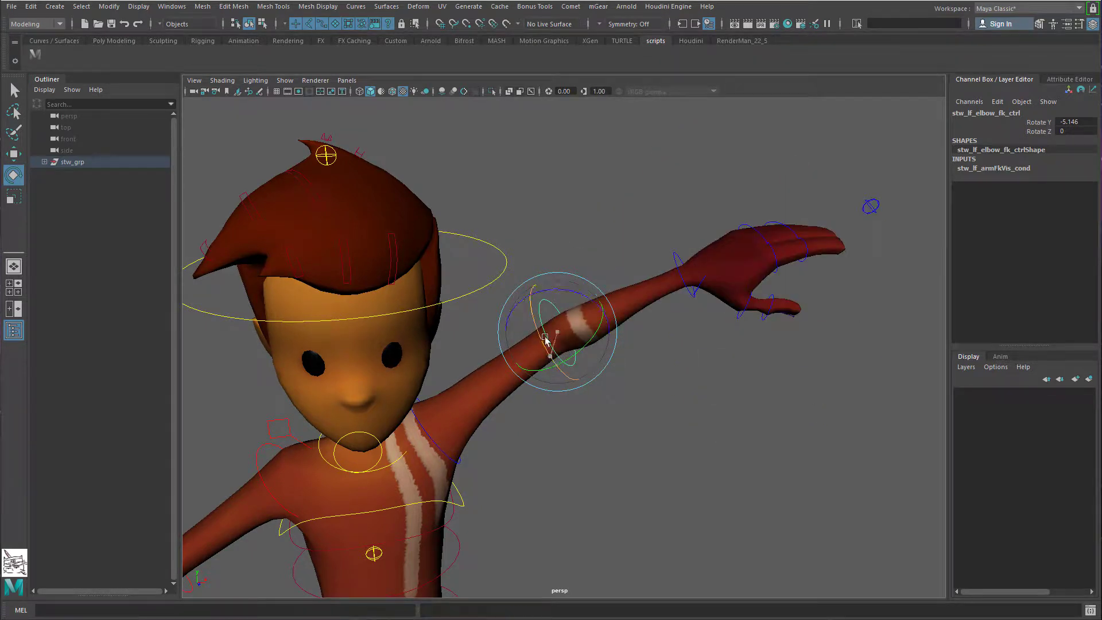
Step: Undo the raising of the left upper arm
key(ctrl+z)
key(ctrl+z)
key(ctrl+z)
key(ctrl+z)
key(ctrl+z)
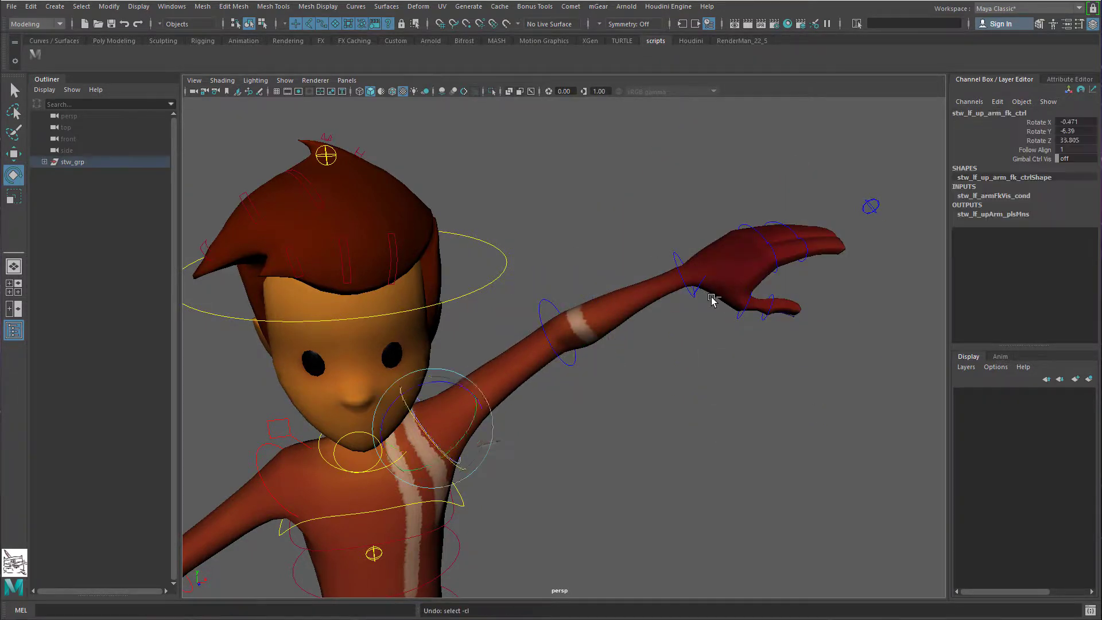
key(ctrl+z)
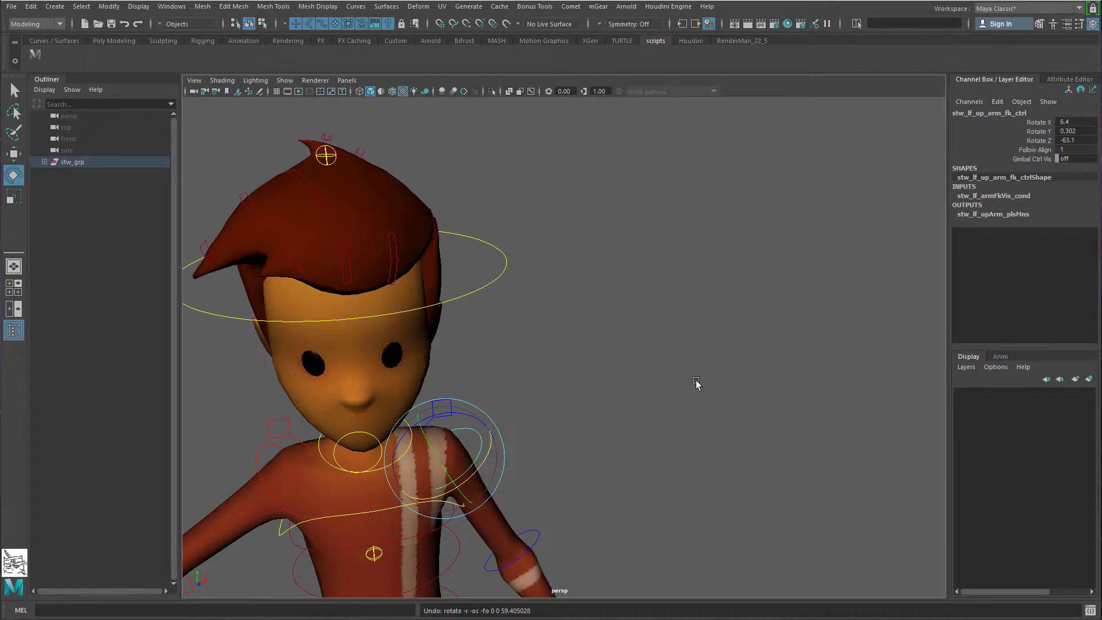
Step: Set the left arm settings control's Fk Ik Blend to 1 to switch the arm to IK
alt+drag(684, 405, 667, 302)
drag(686, 527, 658, 580)
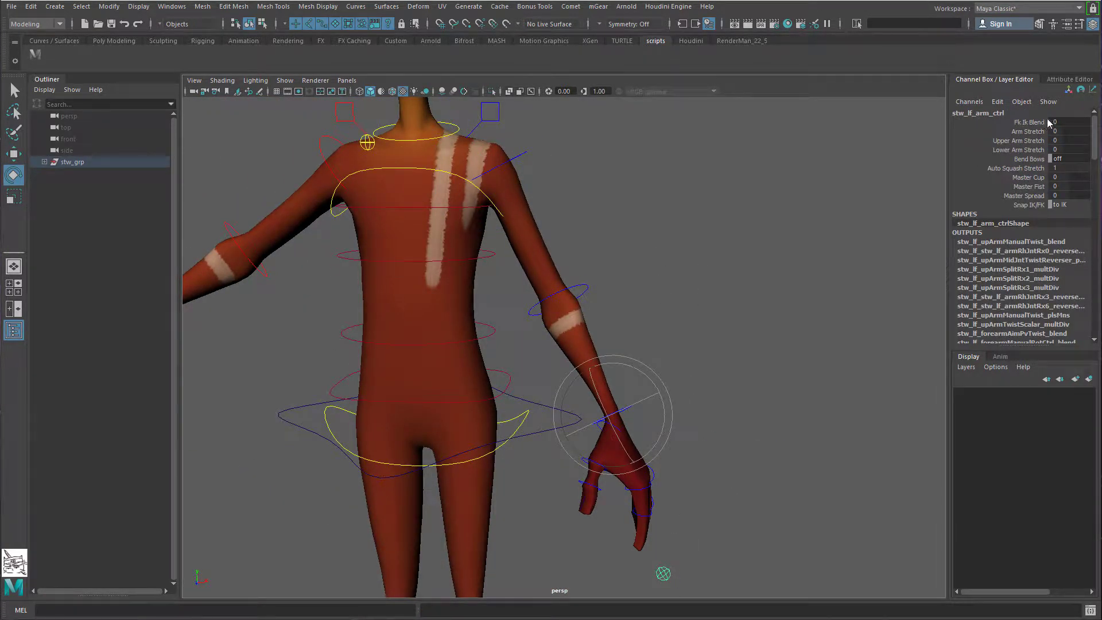
click(1026, 123)
middle_drag(834, 170, 654, 231)
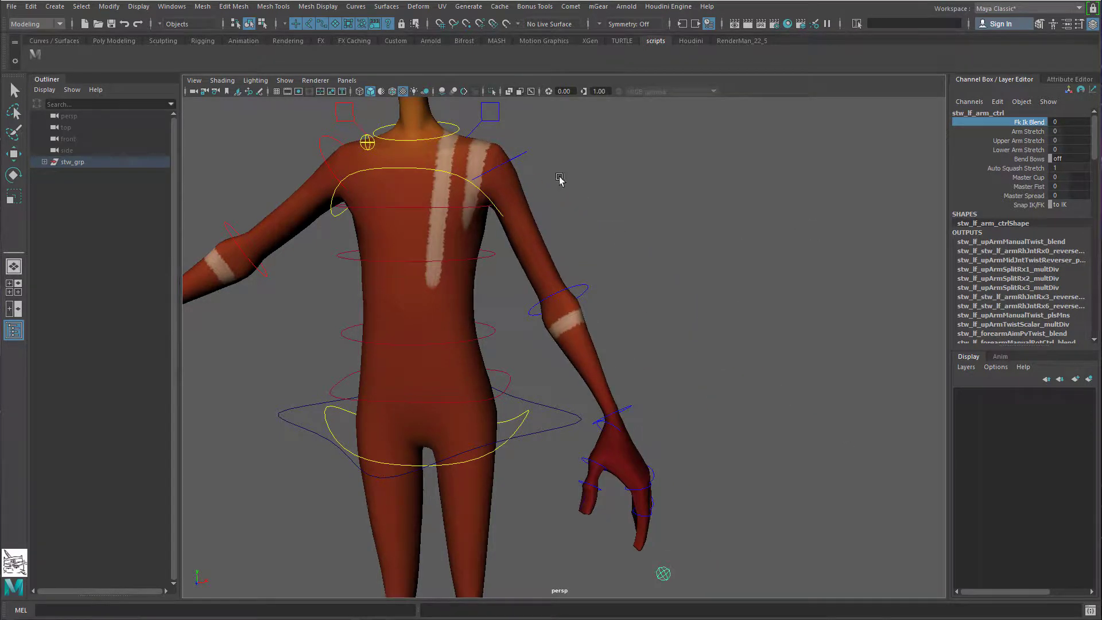
middle_drag(717, 319, 726, 319)
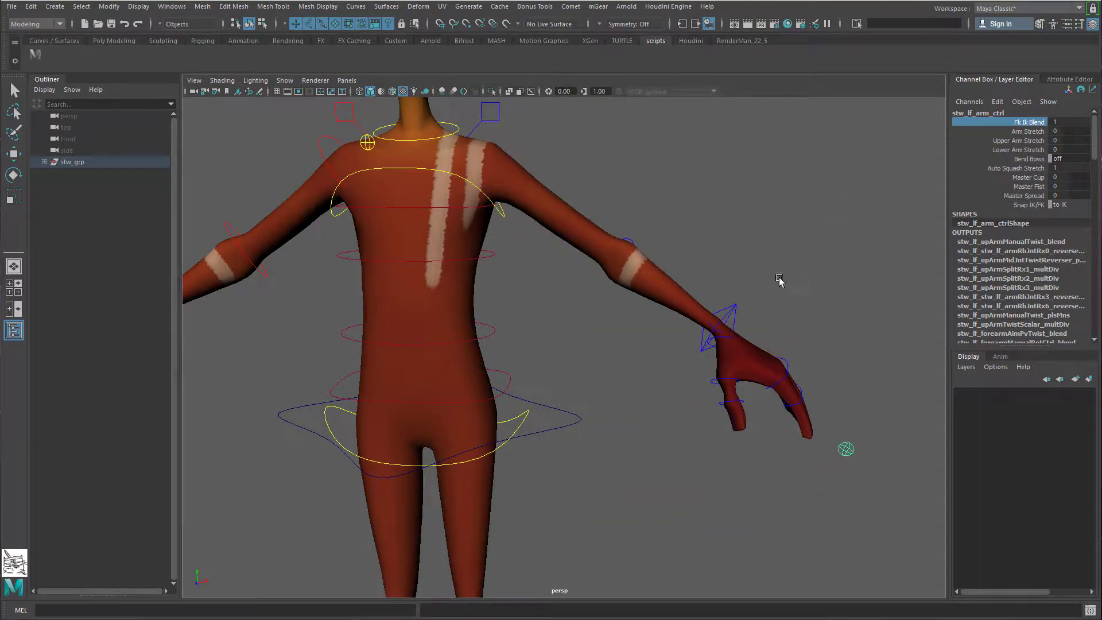
Step: Try moving a control of the left arm's IK setup and undo the move
click(724, 313)
key(e)
alt+drag(724, 313, 666, 290)
click(677, 256)
key(w)
drag(691, 243, 688, 353)
key(ctrl+z)
Step: Move the left arm IK control down in front of the hip, to about -34.8, -36.8, 30.6
drag(680, 404, 394, 312)
key(e)
key(w)
drag(425, 348, 596, 382)
alt+middle_drag(596, 380, 574, 358)
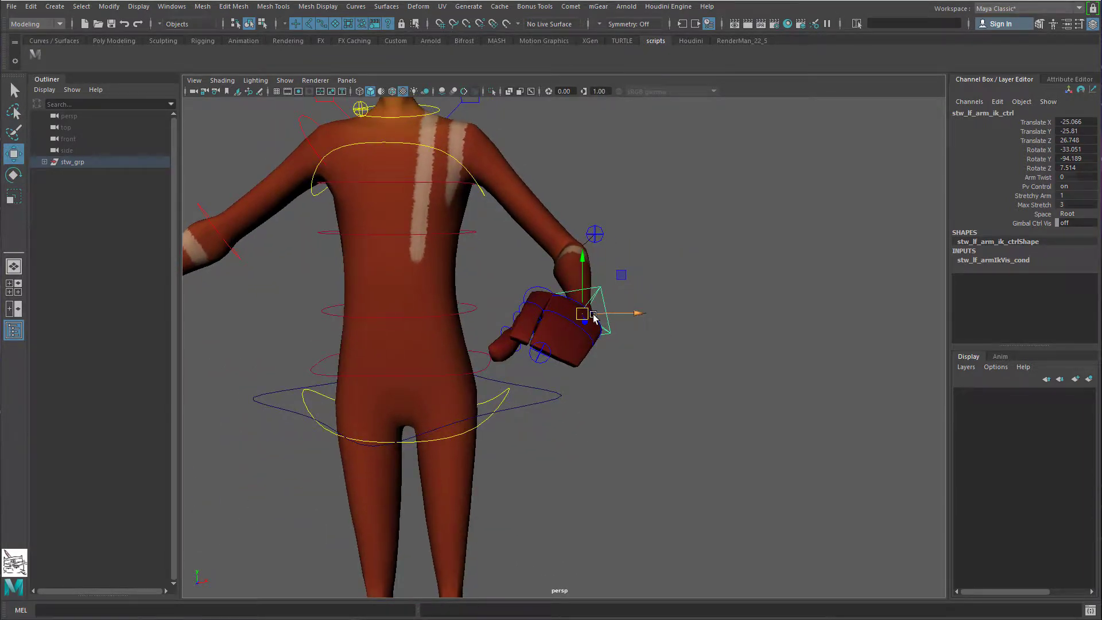
drag(594, 315, 523, 374)
drag(507, 320, 517, 381)
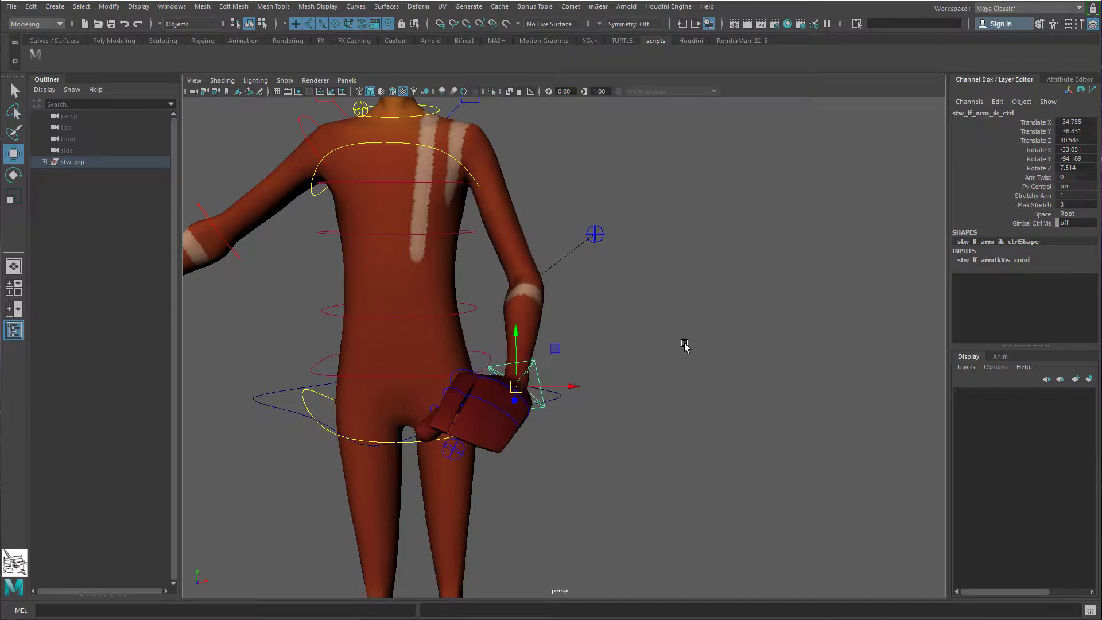
Step: Reposition the left arm IK control beside the thigh at about -26.8, -44, 10.9 and rotate the hand to Rotate Z -81.751
alt+drag(683, 347, 207, 340)
drag(291, 381, 424, 426)
key(e)
alt+drag(424, 426, 494, 172)
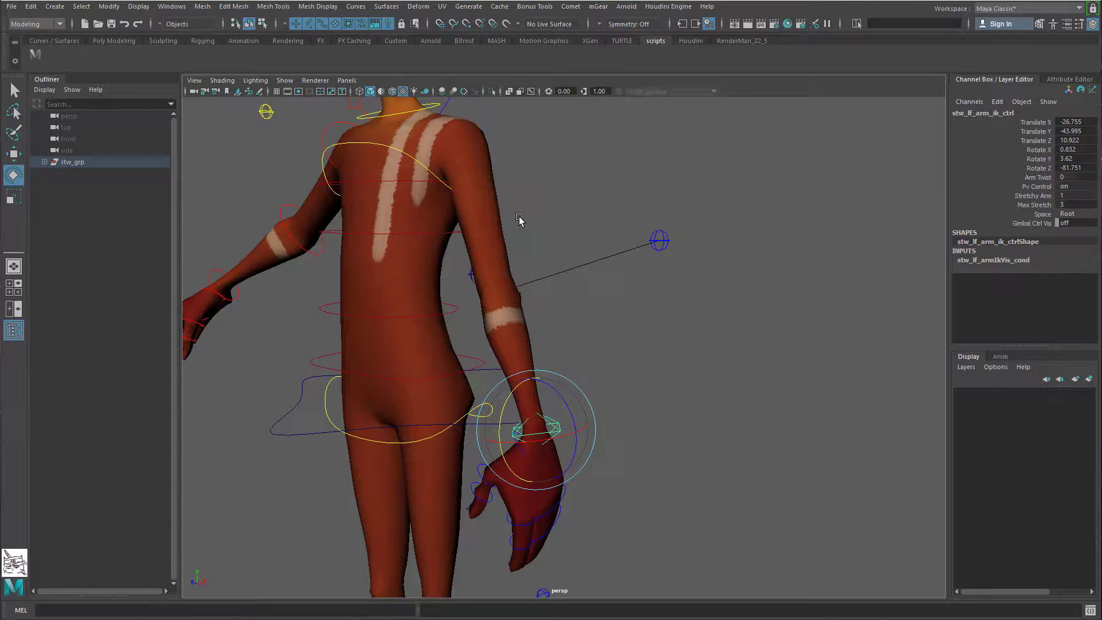
Step: Raise the left hand beside the hip with the arm IK control so that the elbow bends outward
alt+drag(519, 220, 494, 373)
key(w)
key(e)
alt+drag(600, 311, 569, 499)
Step: Set the left arm settings control's Fk Ik Blend to 0 to return the arm to FK
drag(566, 502, 524, 546)
click(1018, 124)
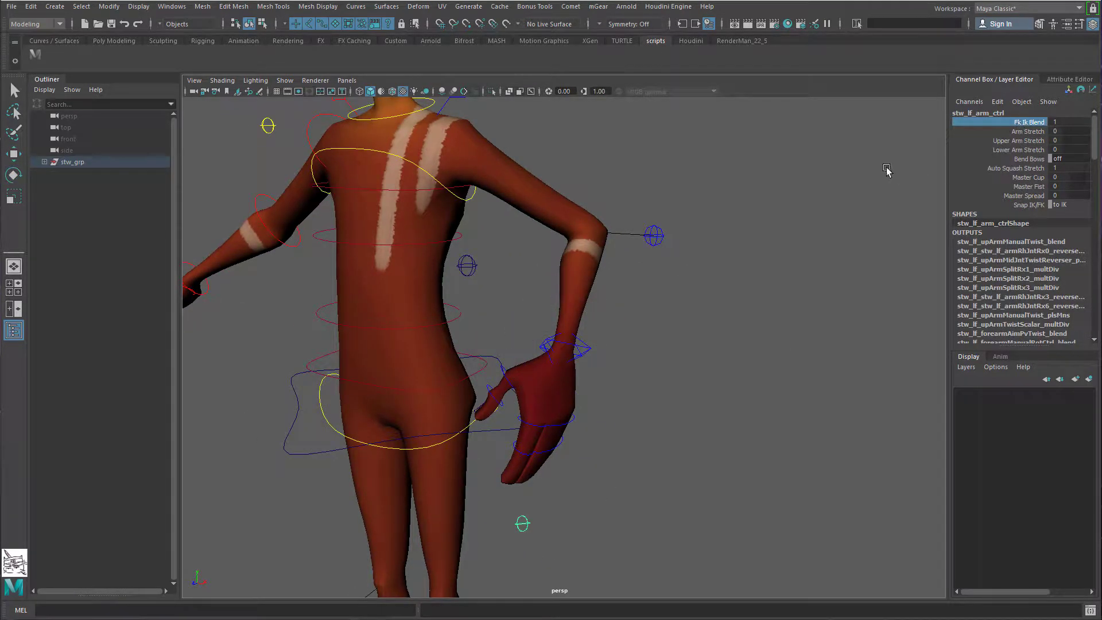
middle_drag(884, 167, 850, 170)
Step: Rotate the left upper-arm FK control to Rotate Z -75.459, bringing the arm closer to the body
click(499, 130)
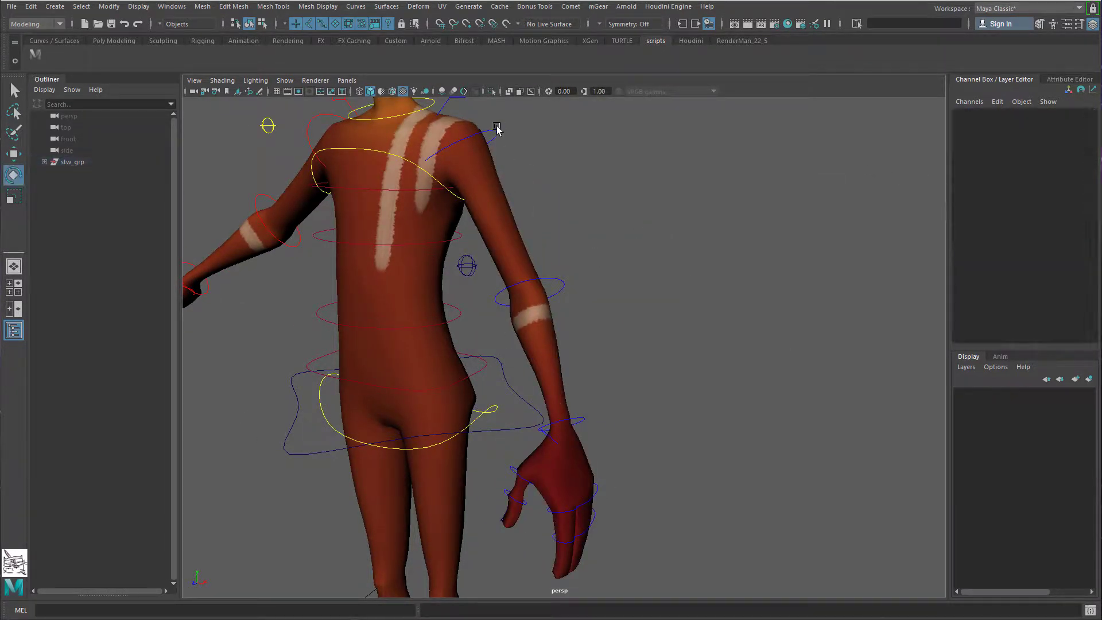
click(500, 135)
key(e)
drag(500, 135, 519, 227)
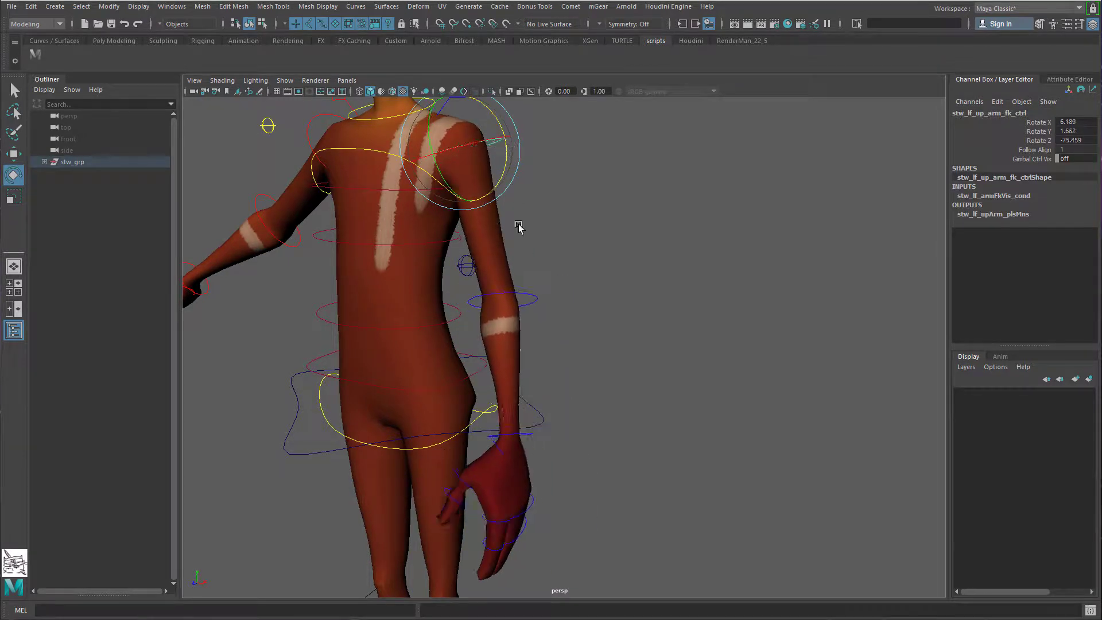
Step: Swing the left arm away from the body with the upper-arm FK control, to Rotate X 5.918, Y -2.46, Z -37.776
click(539, 310)
scroll(571, 488, down, 3)
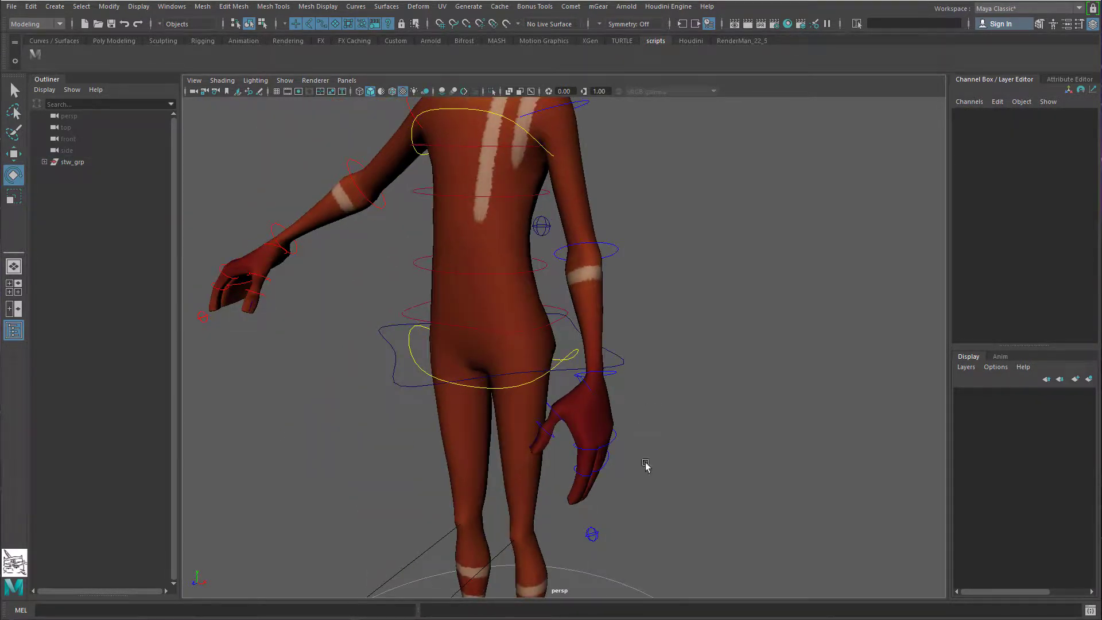
click(603, 537)
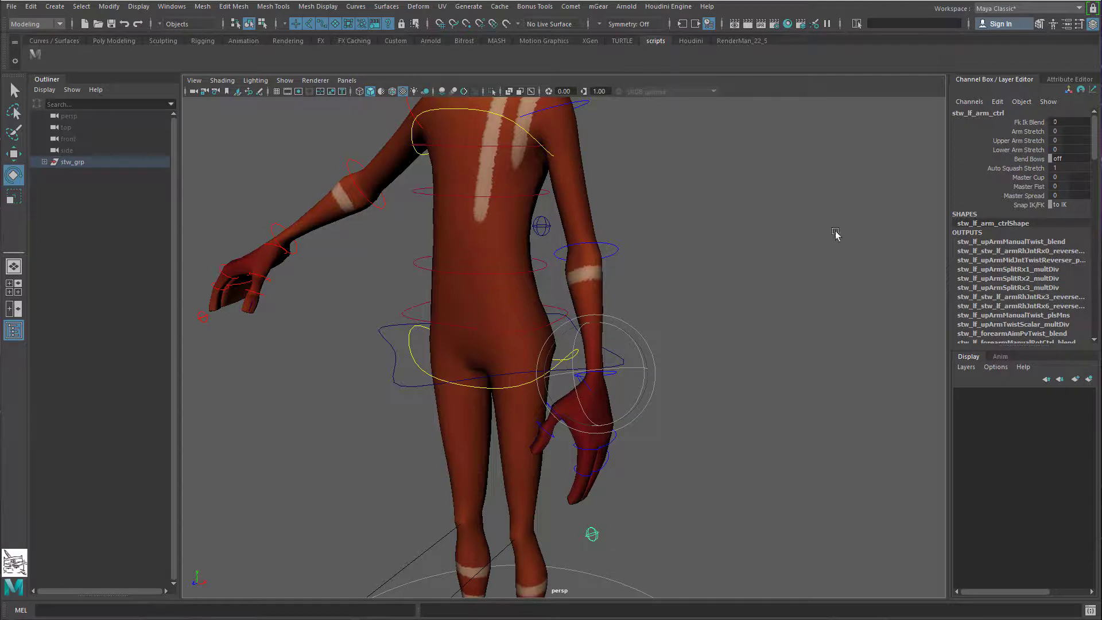
alt+middle_drag(606, 211, 595, 290)
drag(566, 178, 774, 390)
alt+middle_drag(775, 391, 741, 359)
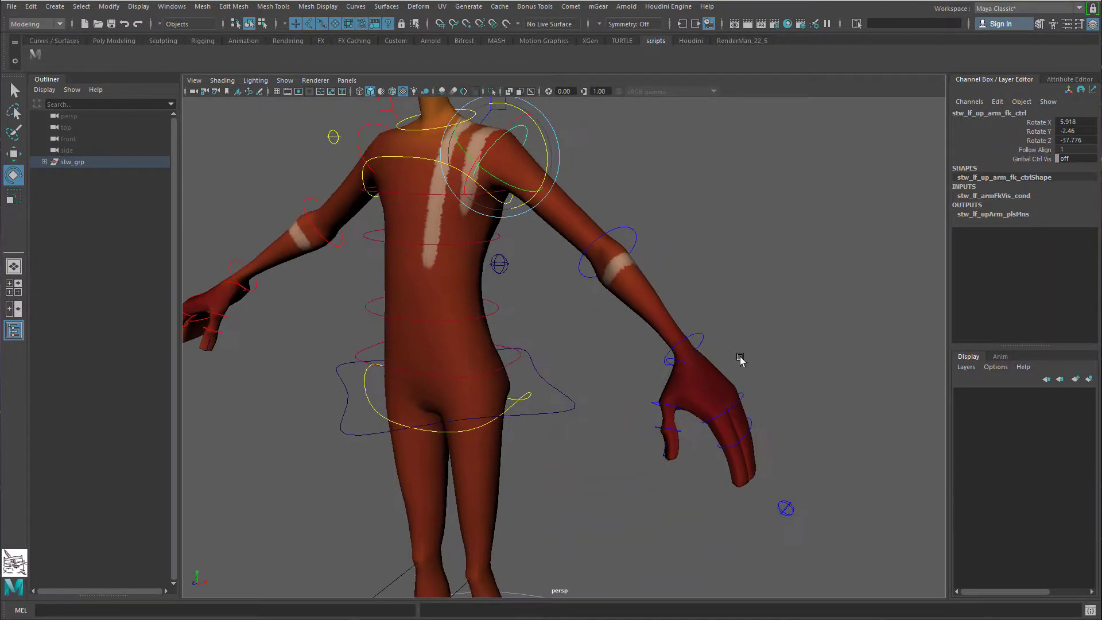
Step: Set the left arm settings control's Fk Ik Blend to 0.9 so the arm follows the IK control
click(786, 502)
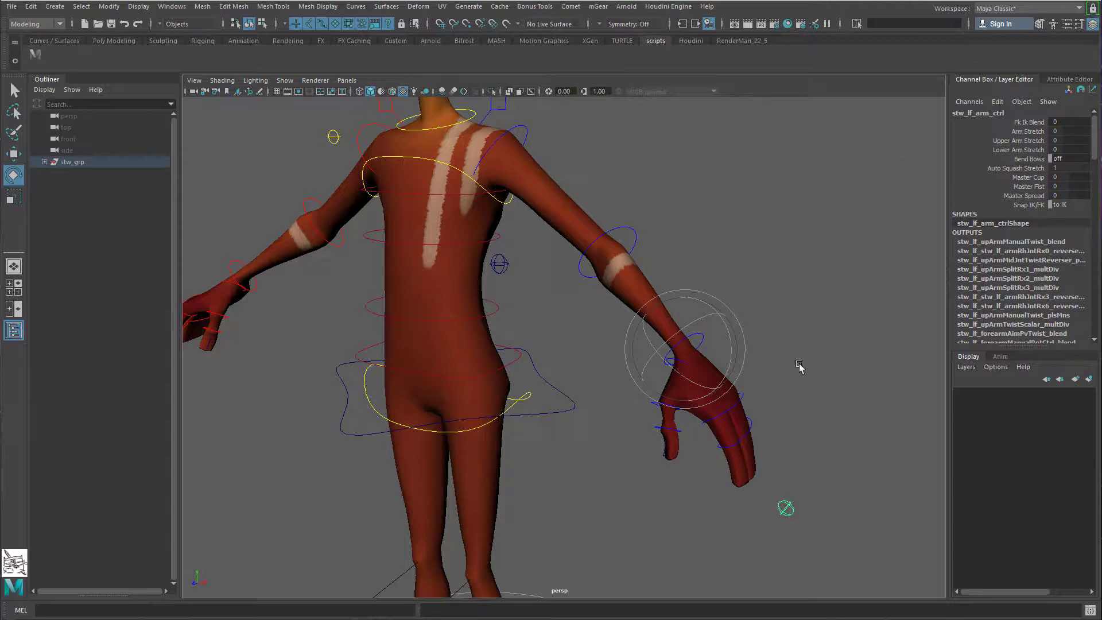
click(1028, 122)
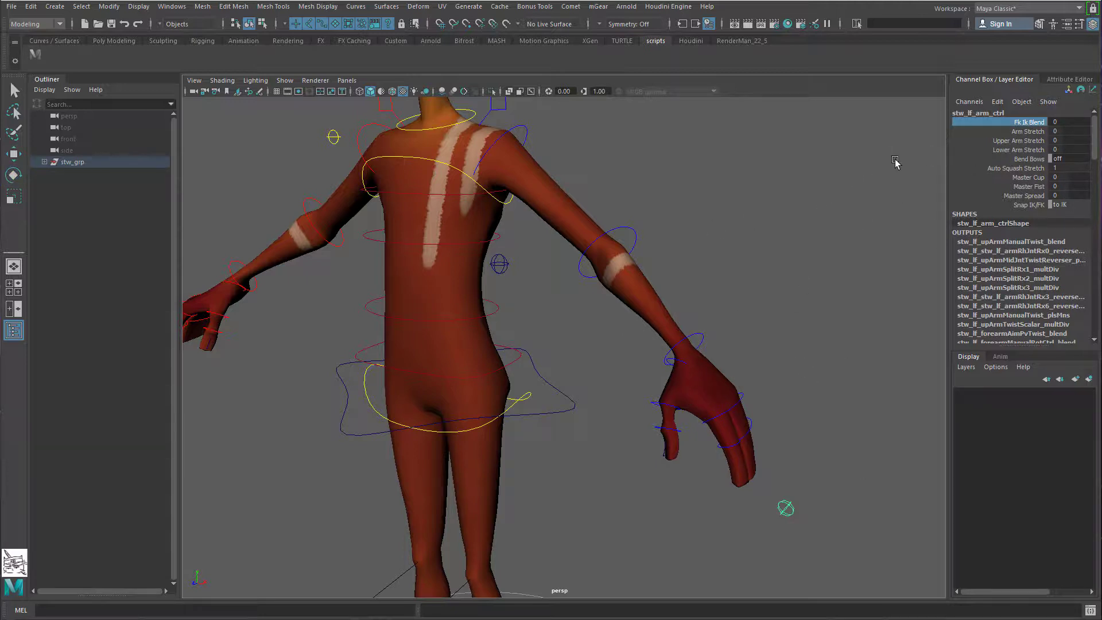
middle_drag(839, 175, 844, 181)
Step: Move the left arm IK control in front of the hip to about -40.3, -39.9, 19.4
click(584, 331)
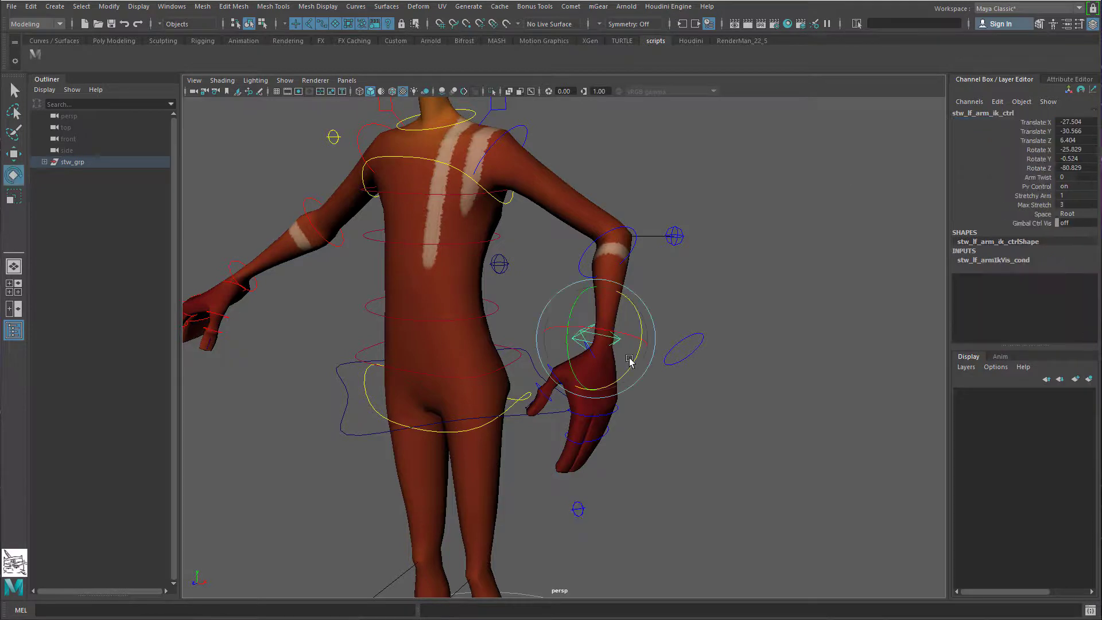
drag(688, 315, 701, 361)
click(582, 331)
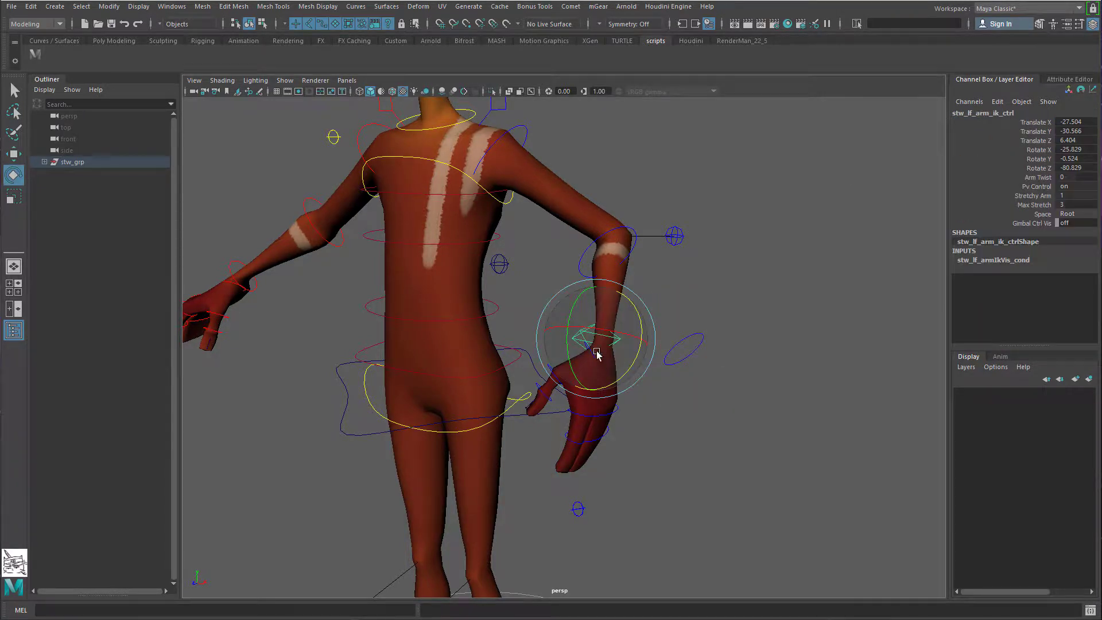
key(w)
drag(594, 336, 533, 379)
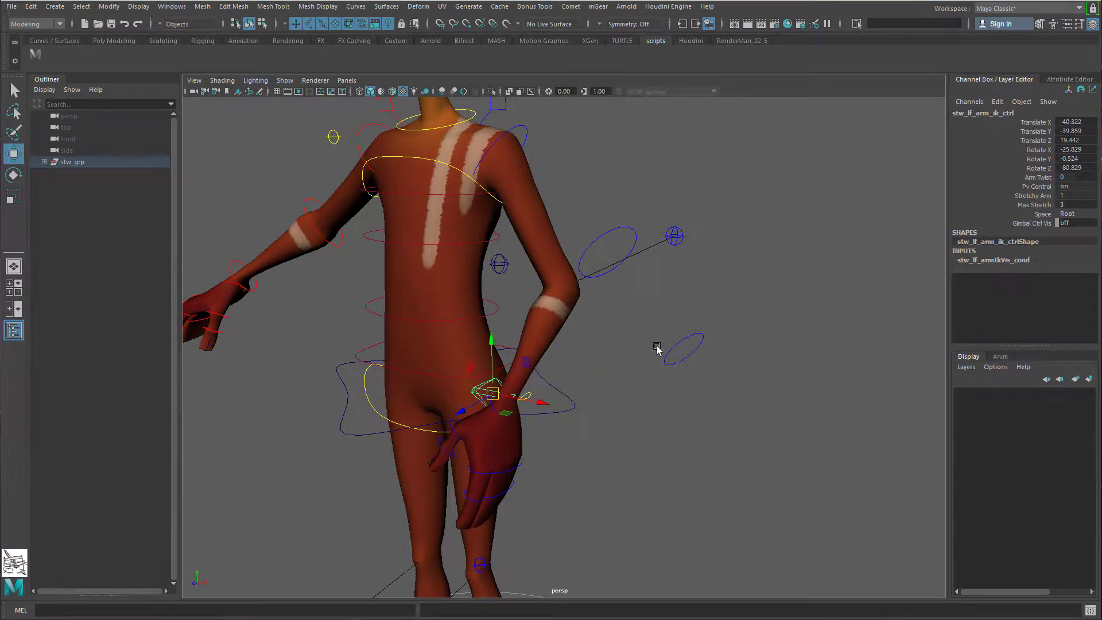
Step: Return the left arm to its FK pose by setting the settings control's Fk Ik Blend to 0
alt+middle_drag(614, 451, 680, 368)
click(550, 477)
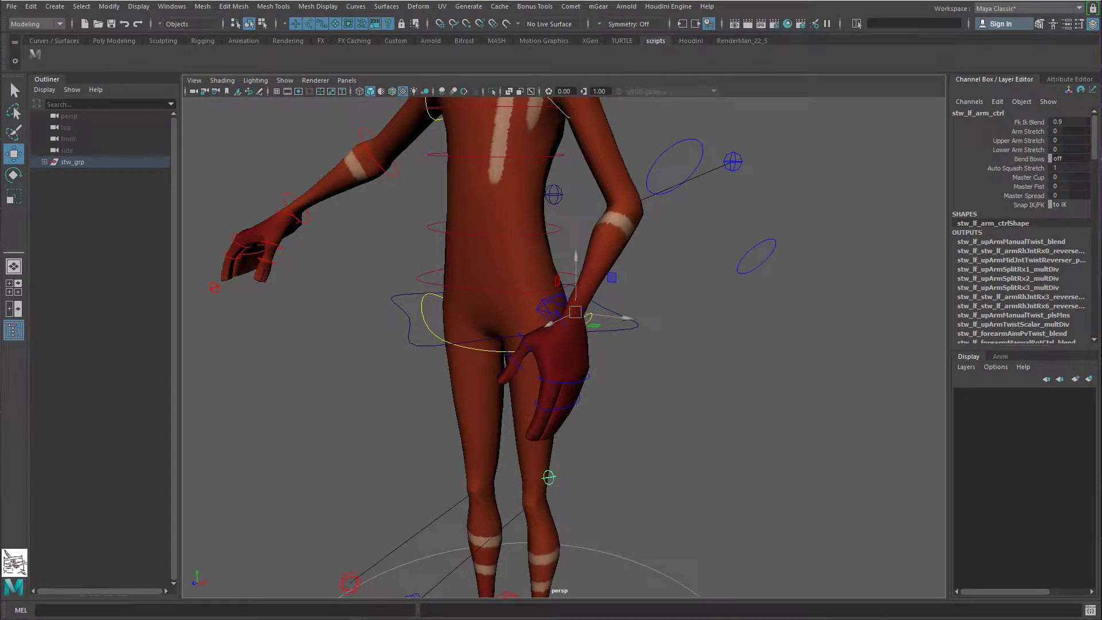
click(1024, 122)
middle_drag(853, 214, 819, 239)
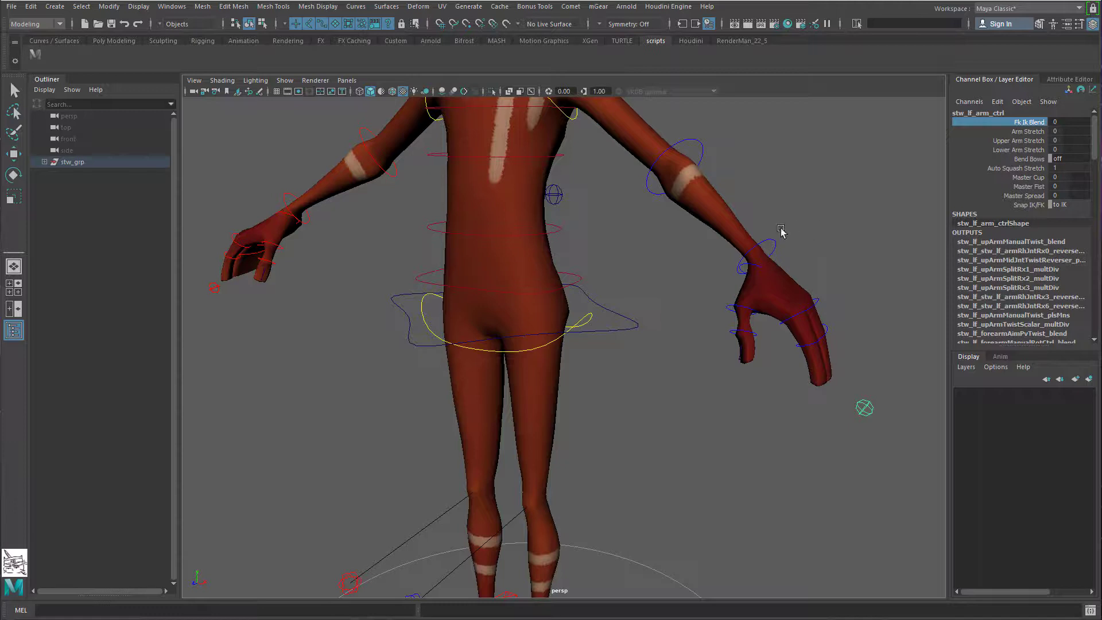
mouse_move(783, 233)
alt+mouse_down()
mouse_move(775, 310)
mouse_move(775, 236)
alt+mouse_up()
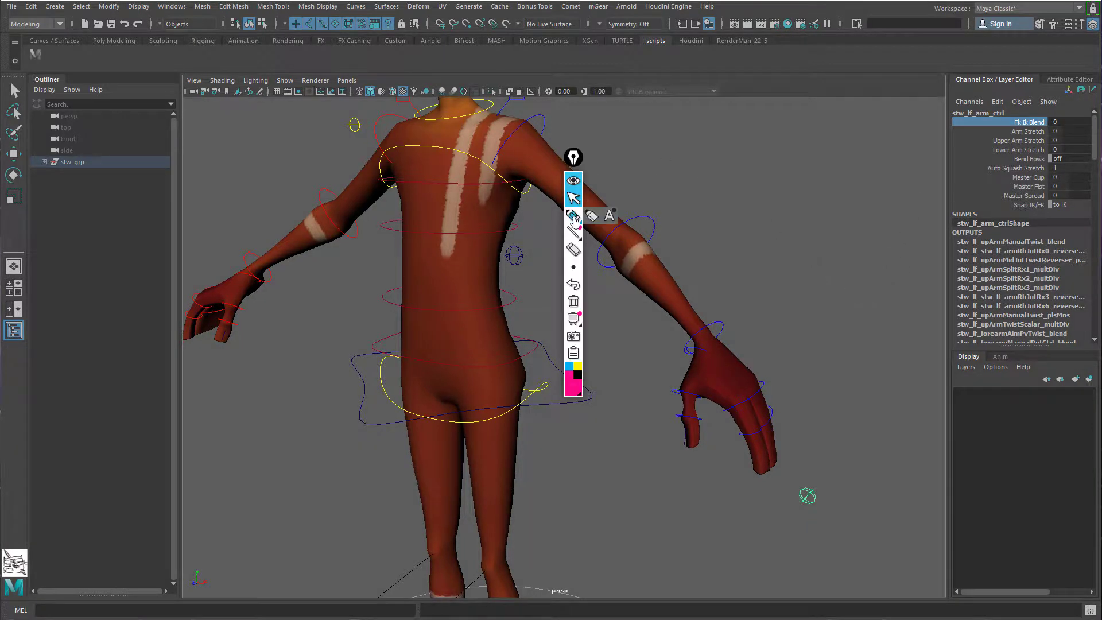
Step: Handwrite "Auto IK FK" in pink beside the character, with curved arrows linking IK and FK in both directions
click(573, 215)
mouse_move(574, 157)
mouse_down()
mouse_move(1052, 248)
mouse_move(1094, 269)
mouse_up()
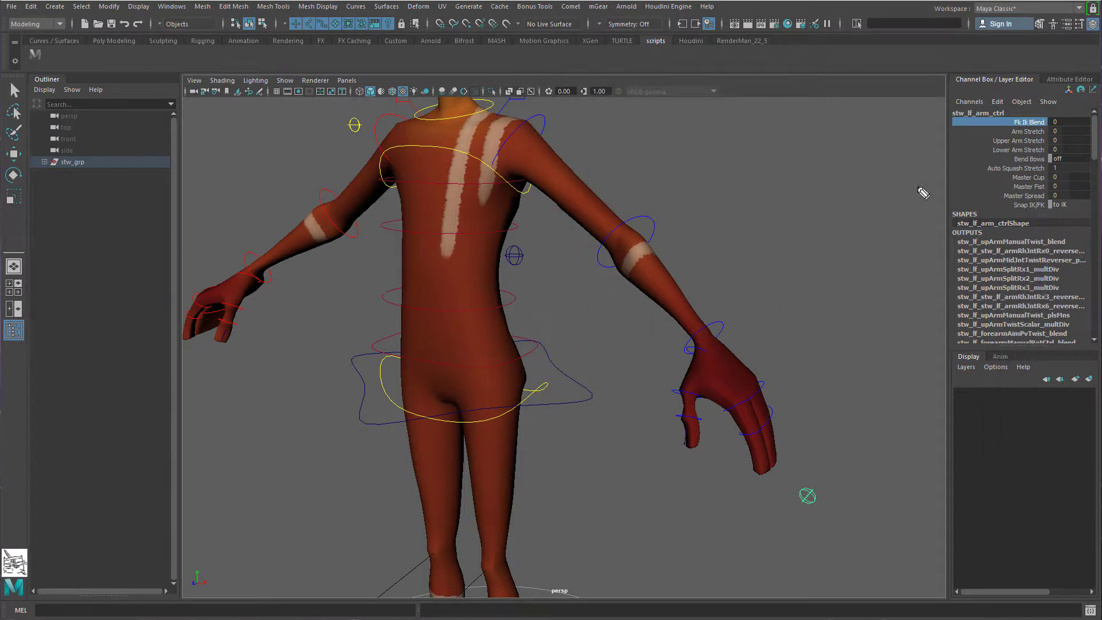
mouse_move(672, 175)
mouse_down()
mouse_move(683, 136)
mouse_move(671, 167)
mouse_move(717, 179)
mouse_up()
mouse_move(725, 128)
mouse_down()
mouse_move(726, 173)
mouse_move(739, 150)
mouse_move(746, 168)
mouse_move(786, 164)
mouse_move(811, 140)
mouse_move(792, 162)
mouse_move(828, 169)
mouse_move(834, 146)
mouse_move(854, 170)
mouse_up()
mouse_move(854, 160)
mouse_down()
mouse_move(868, 154)
mouse_move(867, 172)
mouse_move(790, 185)
mouse_move(800, 193)
mouse_up()
mouse_move(796, 136)
mouse_down()
mouse_move(839, 122)
mouse_move(831, 129)
mouse_up()
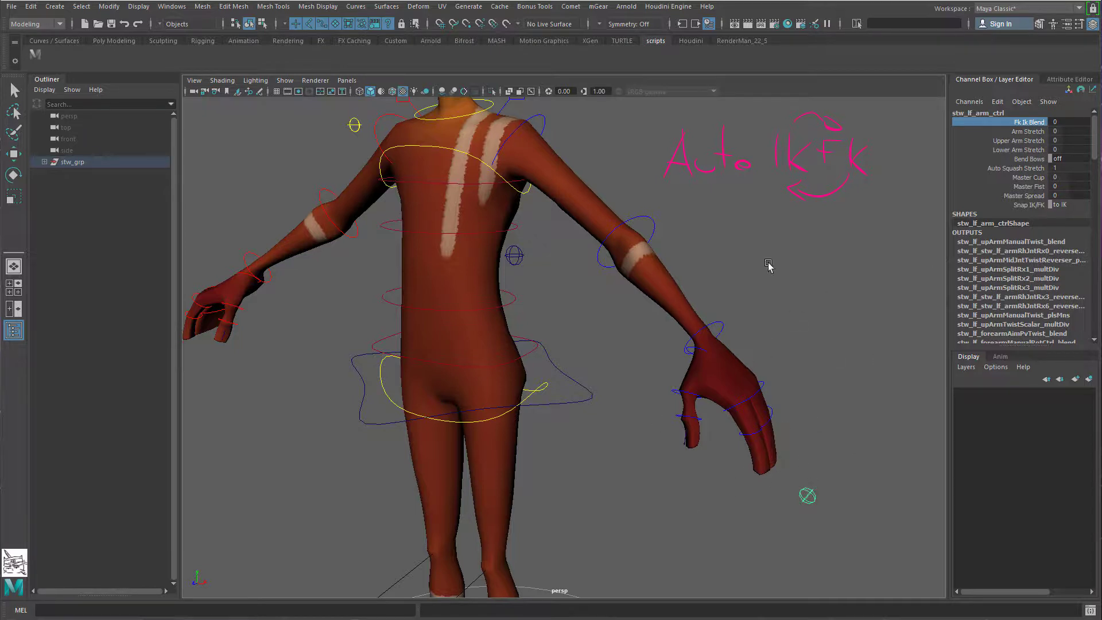
Step: Lower the left arm to the character's side with the upper-arm FK control, to Rotate Z -76.412
drag(629, 228, 624, 232)
click(538, 120)
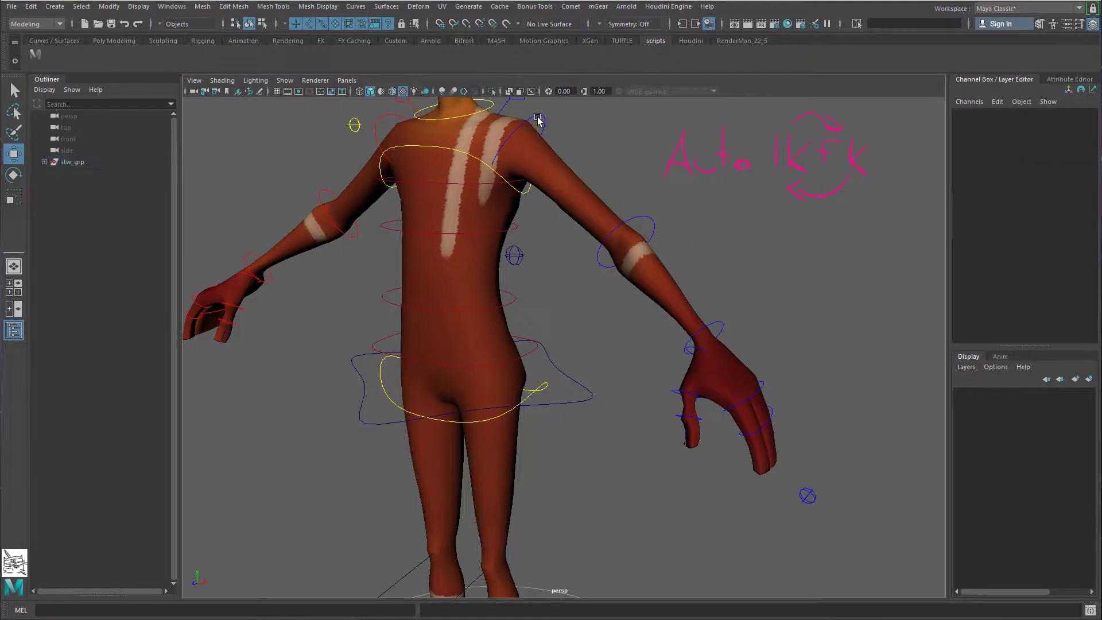
click(540, 119)
key(e)
drag(566, 145, 580, 189)
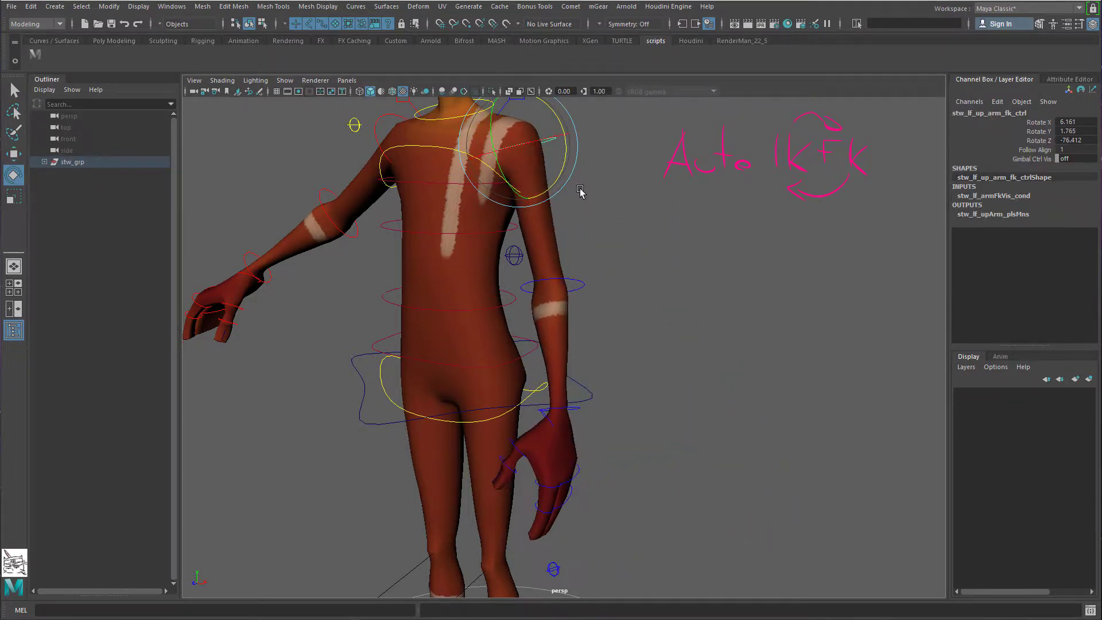
Step: Switch the lowered left arm from FK to IK with the settings control's Fk Ik Blend
click(552, 571)
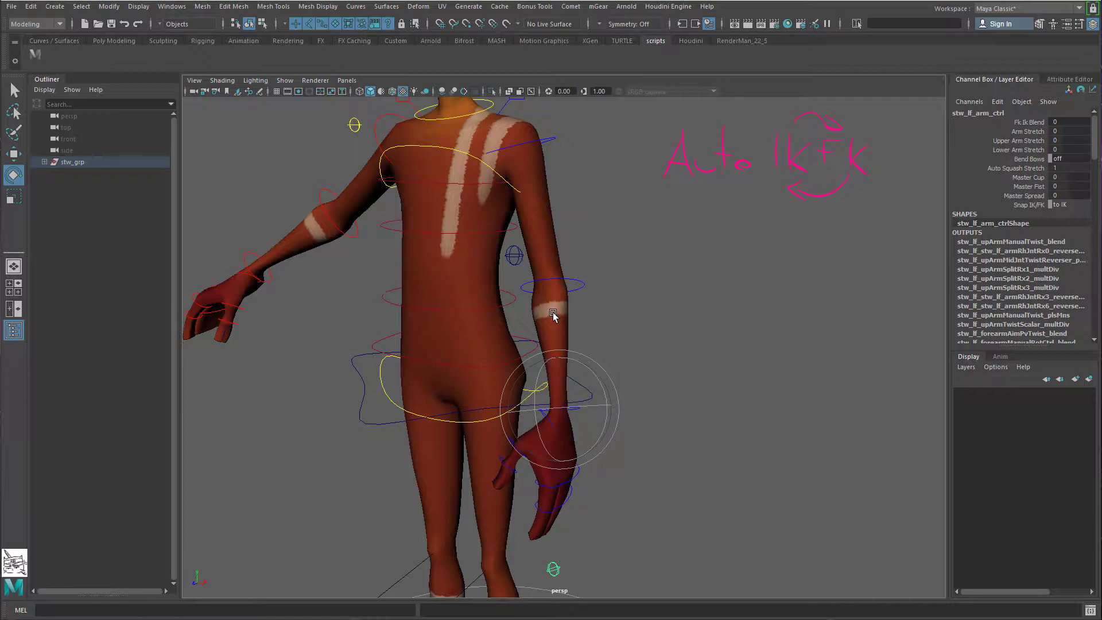
click(1027, 122)
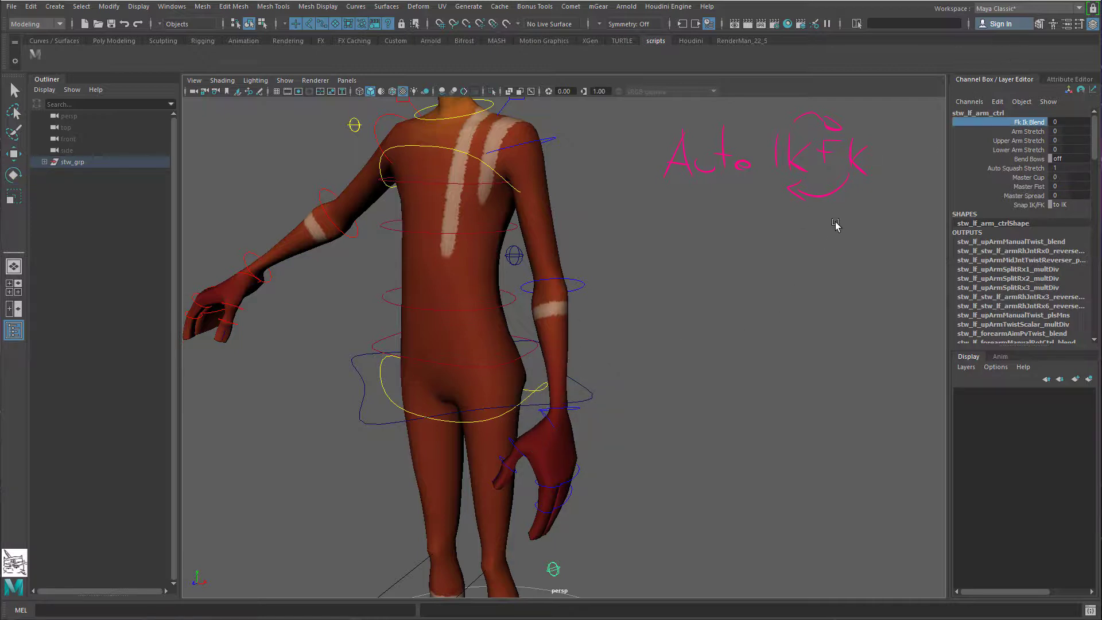
mouse_move(834, 224)
middle_down()
mouse_move(842, 213)
mouse_move(819, 224)
mouse_move(834, 229)
middle_up()
Step: Move the left arm IK control to about -42.2, -46.9, 8.3 to approximate the lowered FK pose by hand
click(527, 381)
alt+drag(527, 383, 423, 372)
key(w)
middle_drag(426, 356, 481, 381)
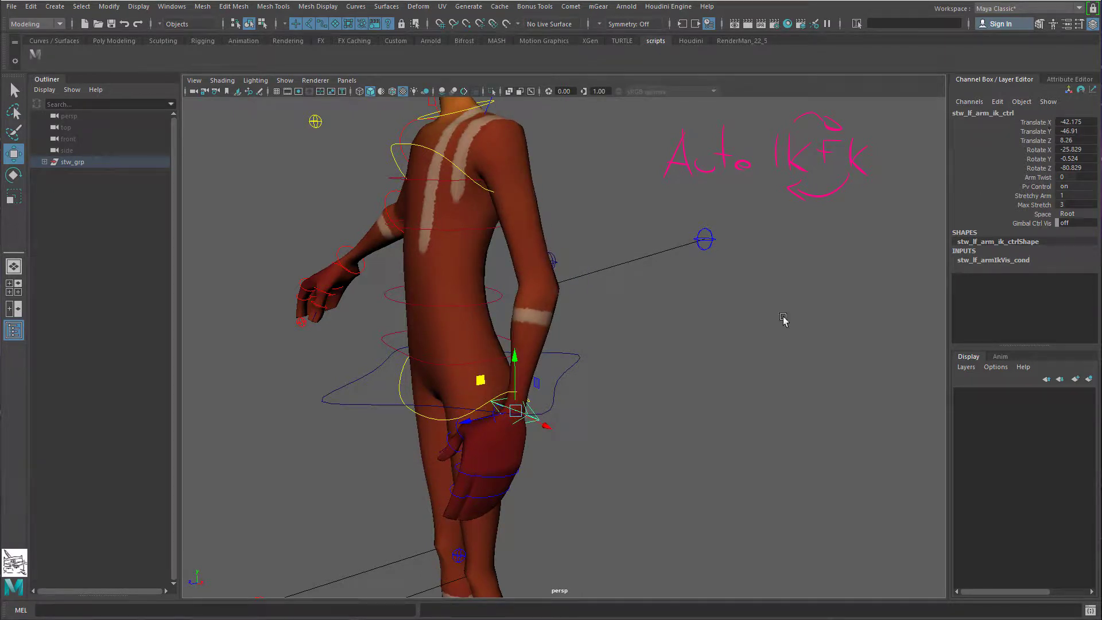
Step: Set Fk Ik Blend on the left arm settings control to 0 to compare the hand-matched IK pose with FK
alt+drag(784, 320, 666, 394)
click(500, 550)
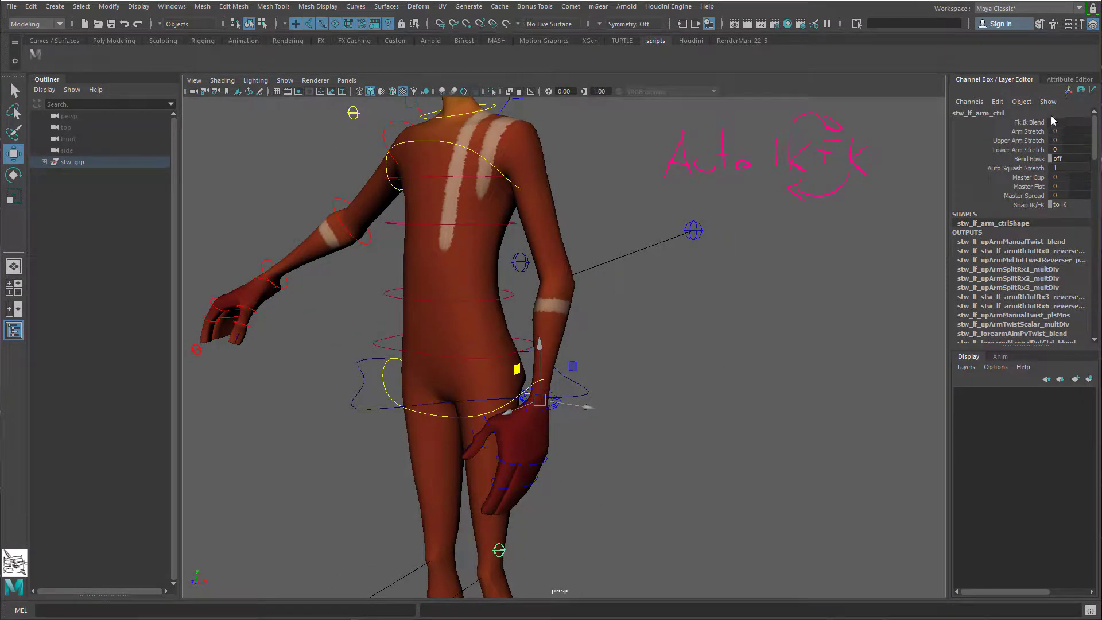
click(1027, 122)
middle_drag(829, 239, 700, 253)
middle_drag(620, 270, 561, 300)
Step: Raise the left arm sideways with the upper-arm FK control, to Rotate X 4.455, Y -4.61, Z -14.325
click(553, 129)
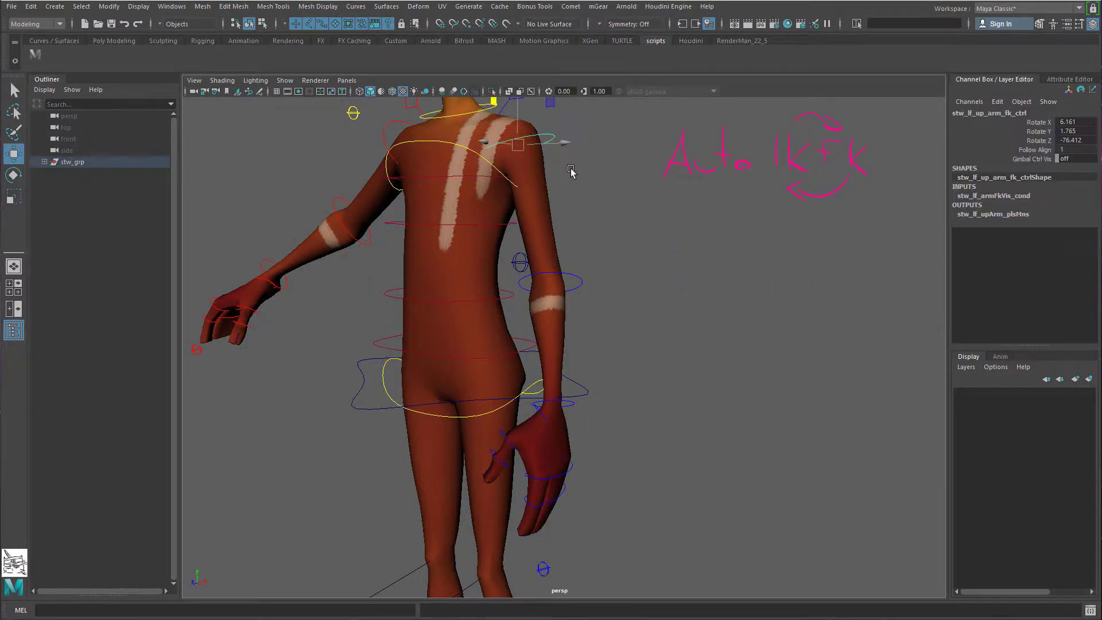
key(e)
drag(563, 153, 567, 78)
key(ctrl+z)
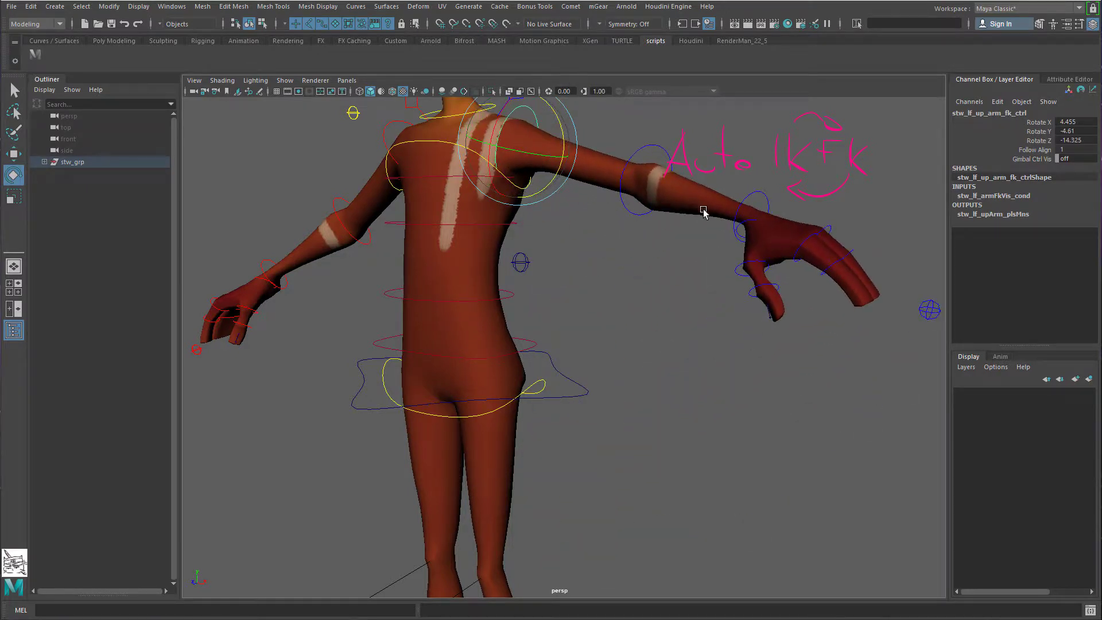
alt+drag(706, 209, 824, 377)
Step: Snap the left arm to its FK pose in IK with Snap IK/FK set to "to IK", and inspect the wrist IK control
click(686, 281)
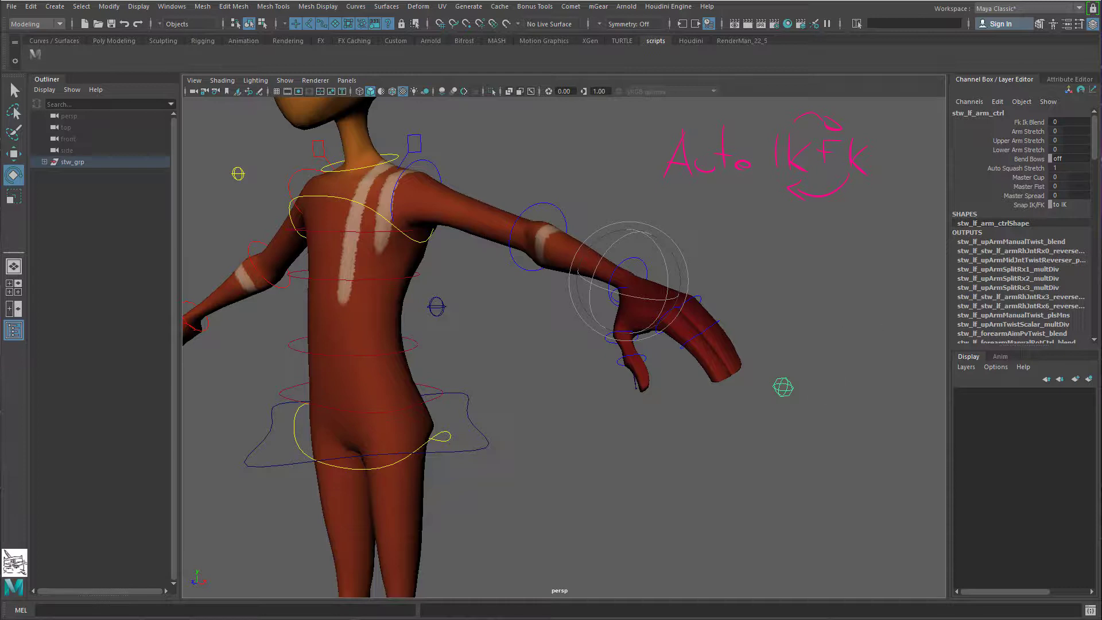
click(1065, 205)
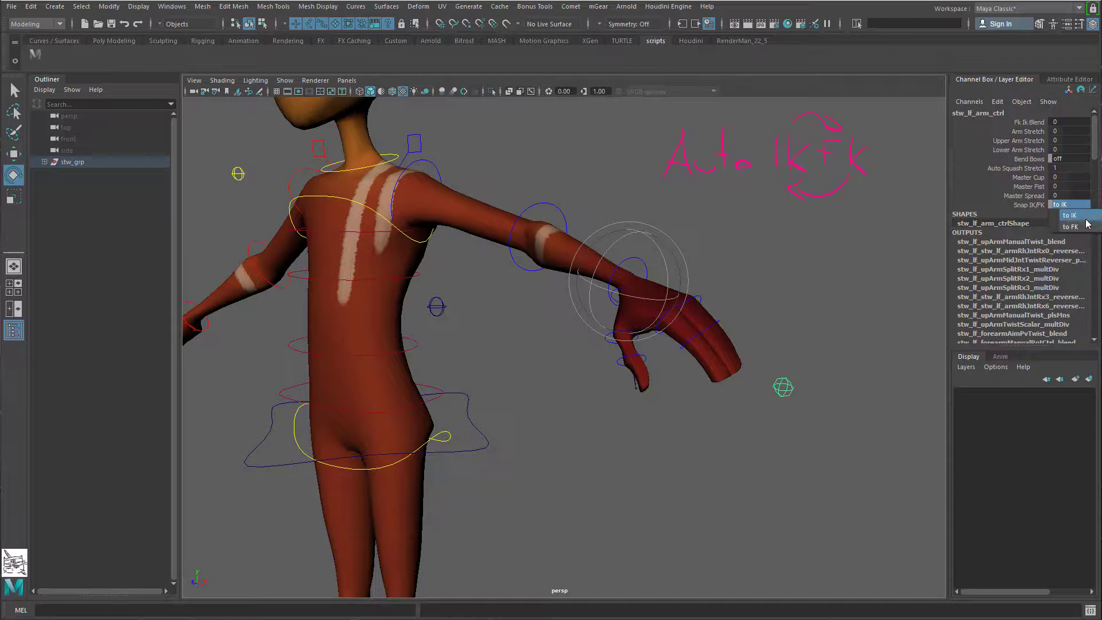
click(1069, 215)
key(q)
click(631, 255)
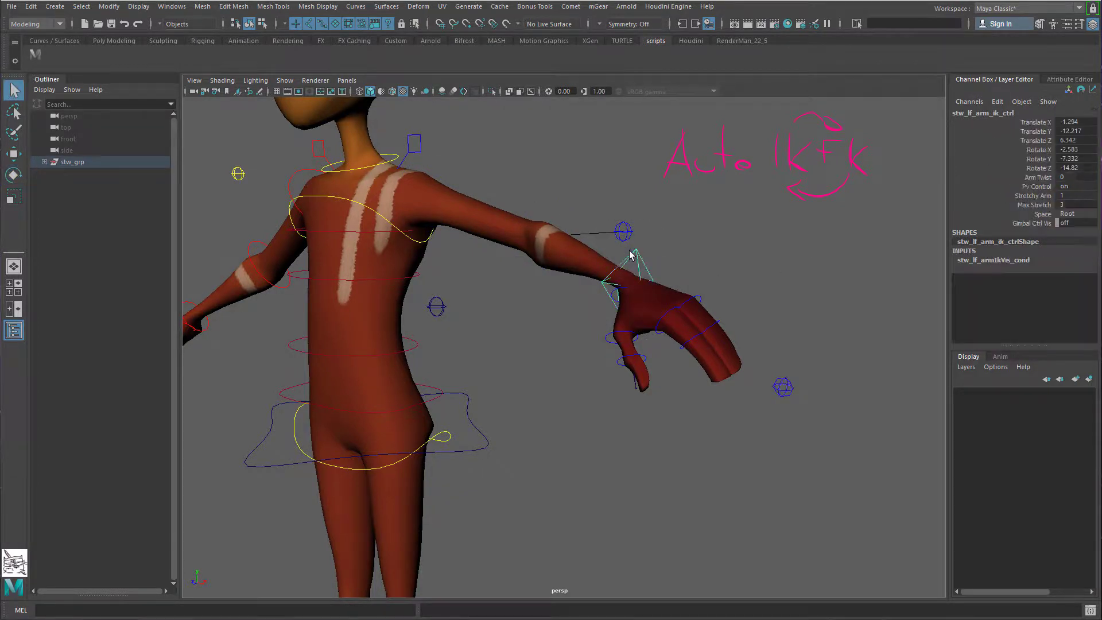
key(w)
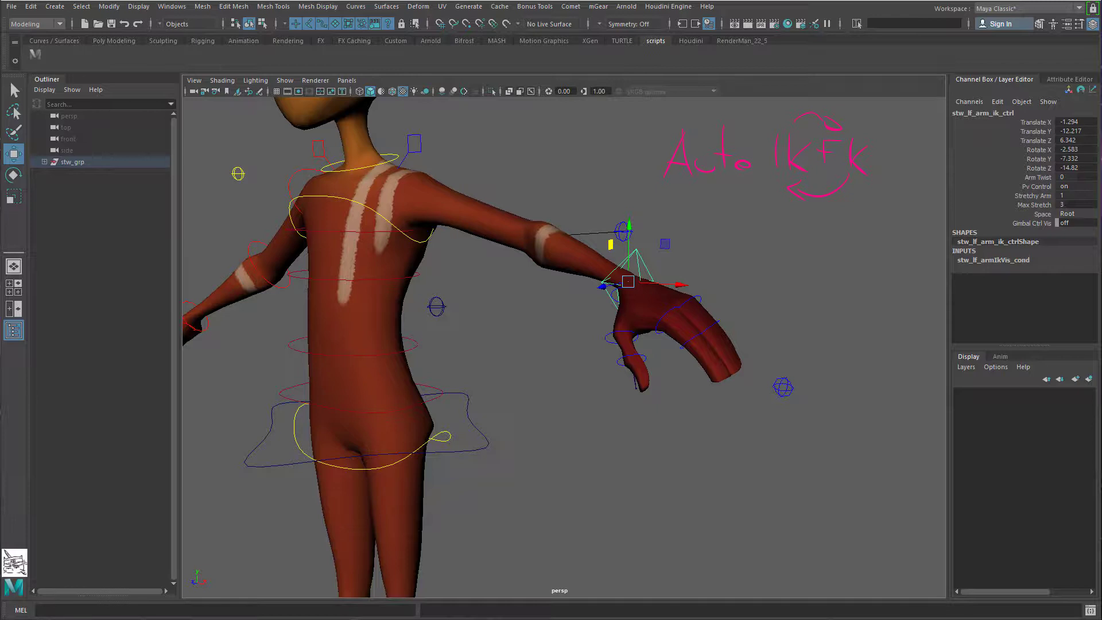
click(783, 388)
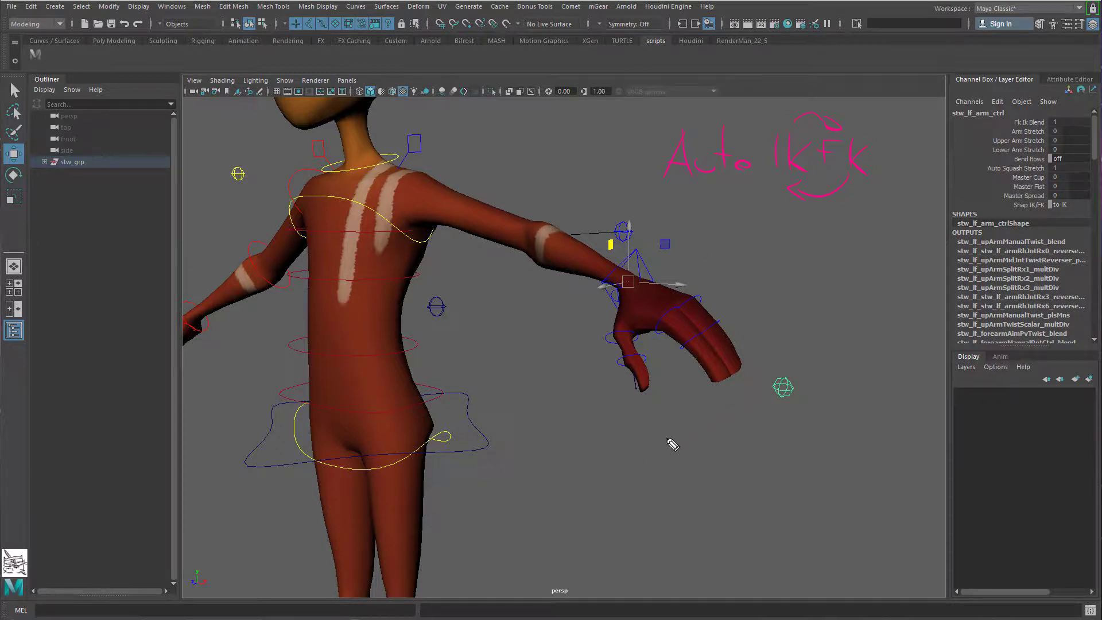
Step: Handwrite an underlined "Malcom Rig" with an exclamation mark below the hand, and clear all drawings from the screen
mouse_move(667, 440)
mouse_down()
mouse_move(668, 424)
mouse_move(684, 441)
mouse_move(725, 430)
mouse_move(747, 441)
mouse_move(824, 421)
mouse_move(866, 427)
mouse_move(866, 441)
mouse_up()
drag(650, 458, 890, 463)
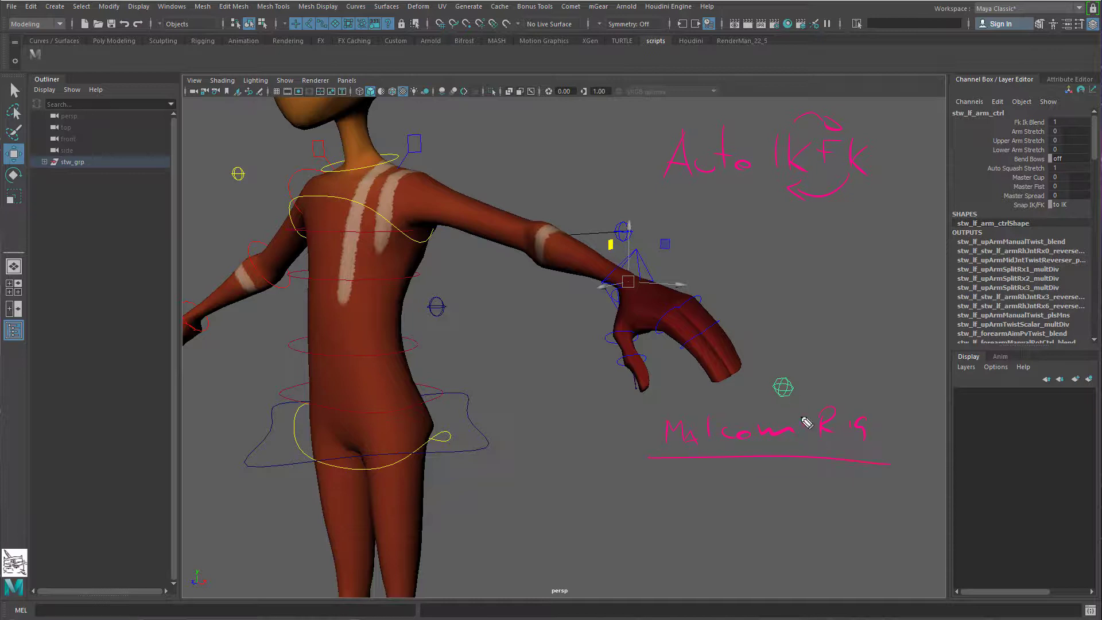
drag(910, 402, 912, 424)
click(920, 451)
key(ctrl+shift+7)
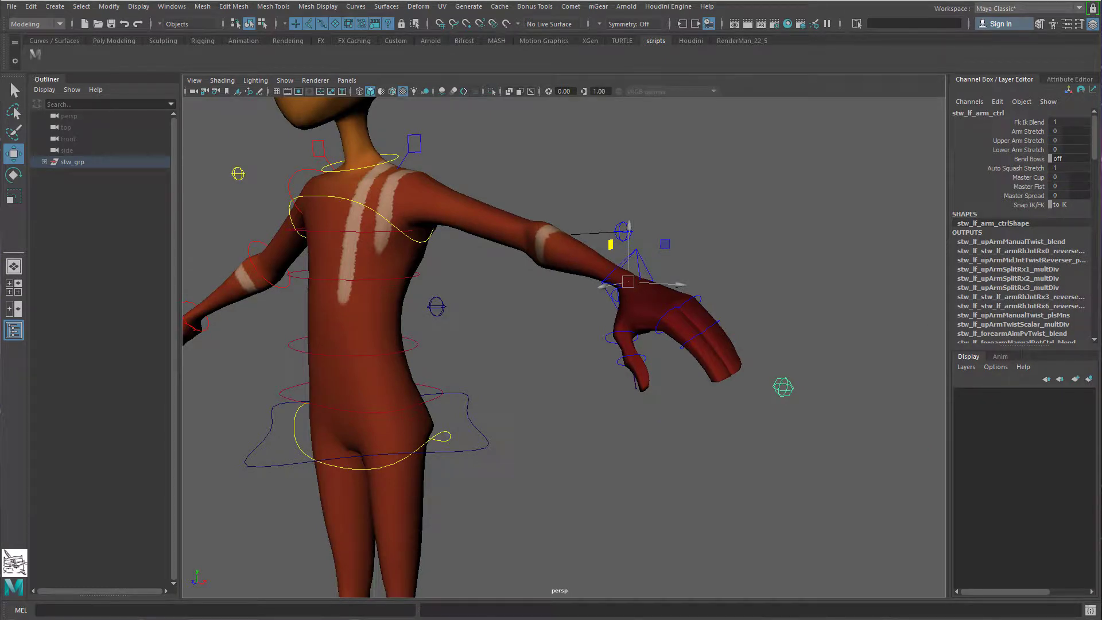
alt+drag(657, 399, 666, 362)
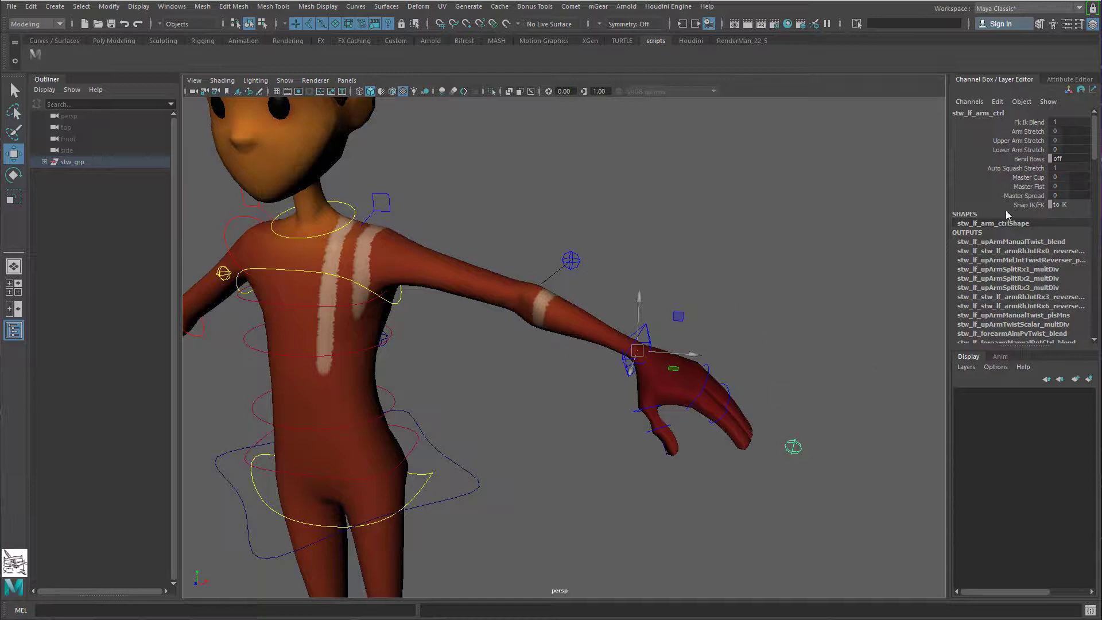
click(1060, 204)
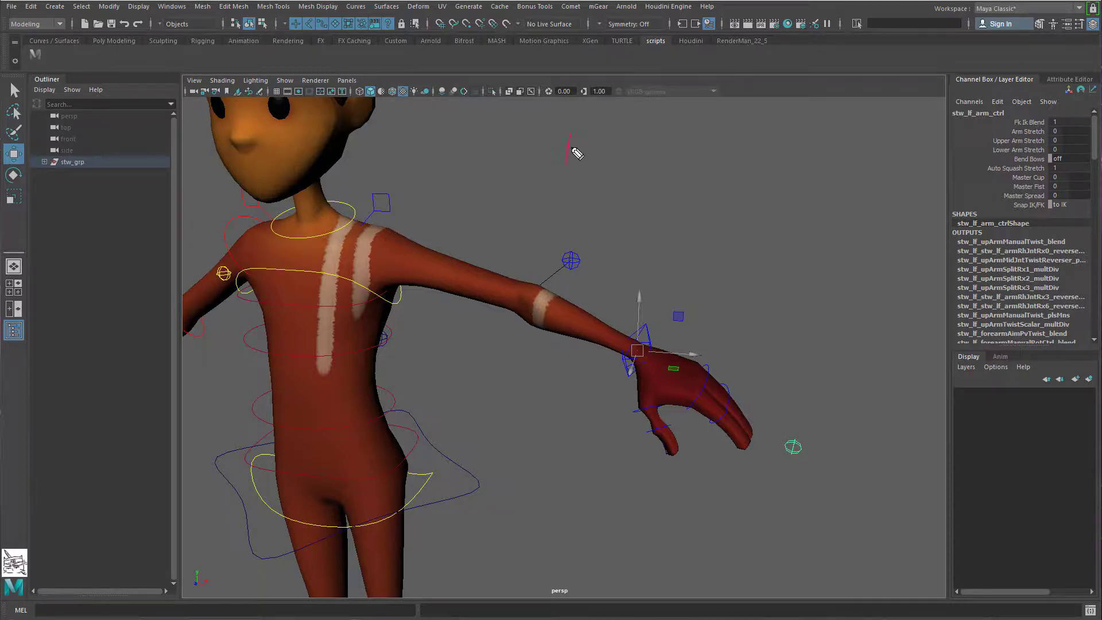
Step: Handwrite the definitions "FK = Forward Kinematics" and "IK = Inverse Kinematics" in pink above the left arm
mouse_move(567, 147)
mouse_down()
mouse_move(719, 164)
mouse_move(738, 148)
mouse_move(802, 158)
mouse_move(838, 135)
mouse_move(884, 167)
mouse_up()
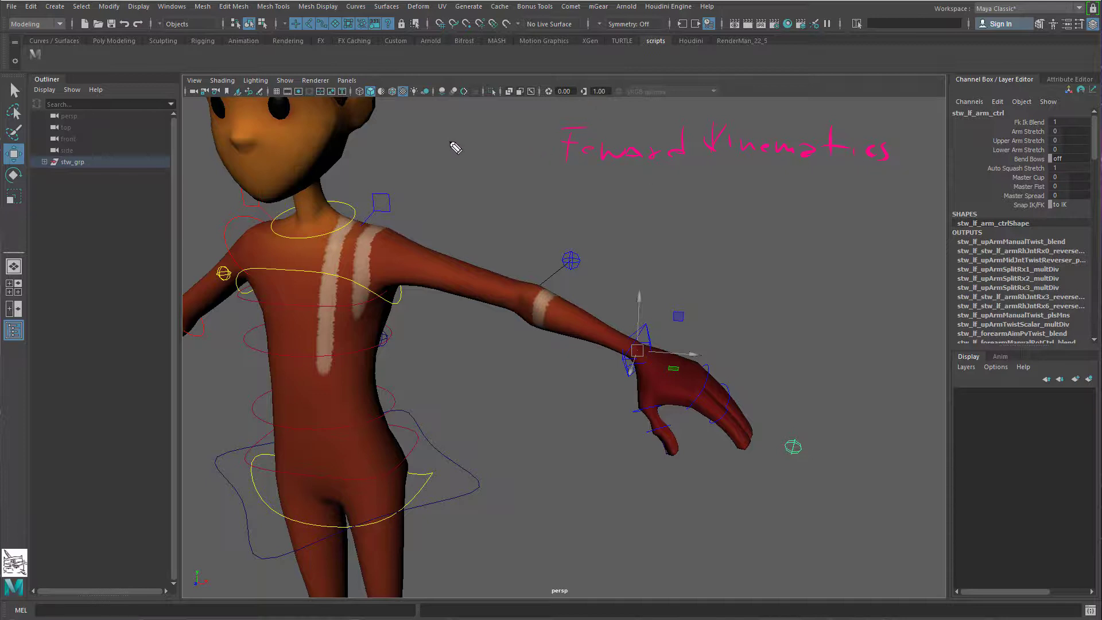
mouse_move(452, 134)
mouse_down()
mouse_move(457, 149)
mouse_move(487, 131)
mouse_move(498, 150)
mouse_up()
mouse_move(460, 190)
mouse_down()
mouse_move(458, 214)
mouse_move(478, 214)
mouse_up()
mouse_move(498, 187)
mouse_down()
mouse_move(480, 206)
mouse_move(498, 212)
mouse_move(525, 196)
mouse_up()
drag(515, 203, 526, 202)
drag(534, 143, 542, 142)
mouse_move(534, 150)
mouse_down()
mouse_move(570, 200)
mouse_move(750, 192)
mouse_move(777, 201)
mouse_move(768, 199)
mouse_move(783, 192)
mouse_move(836, 209)
mouse_move(891, 202)
mouse_up()
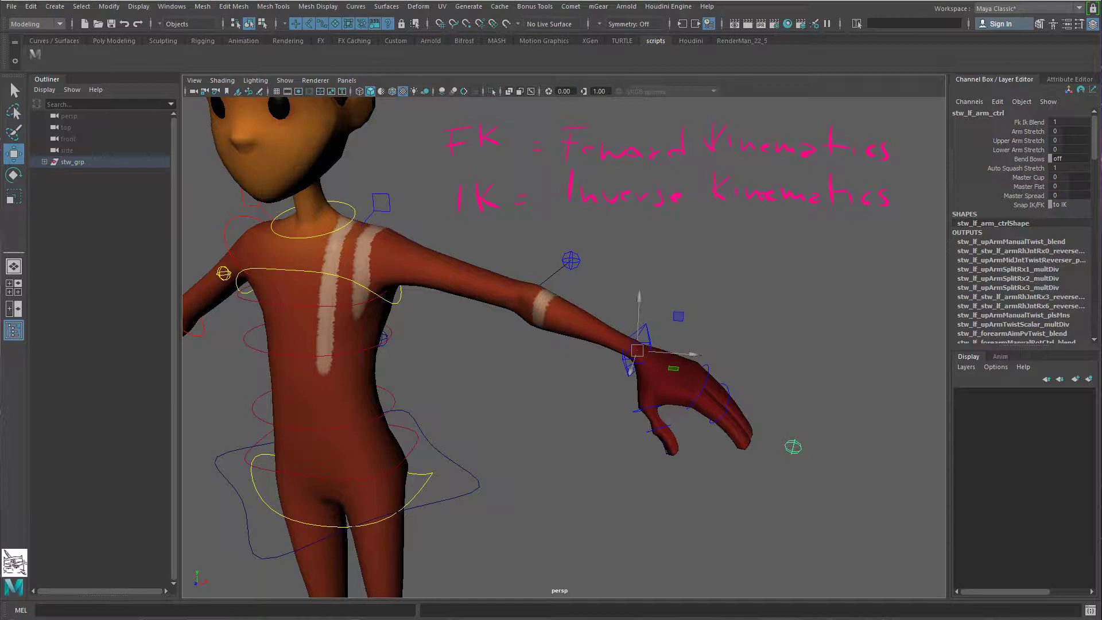
Step: Switch to the browser's Wikipedia article "Cinemática directa", clear the handwriting, and view the article from its beginning
key(alt+Tab)
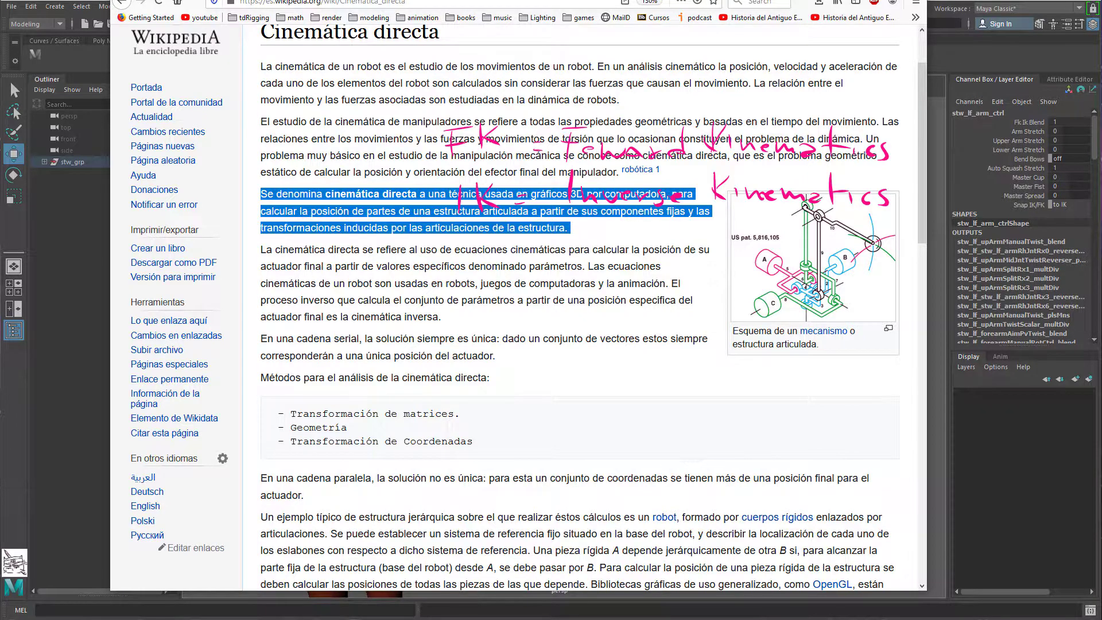
key(Escape)
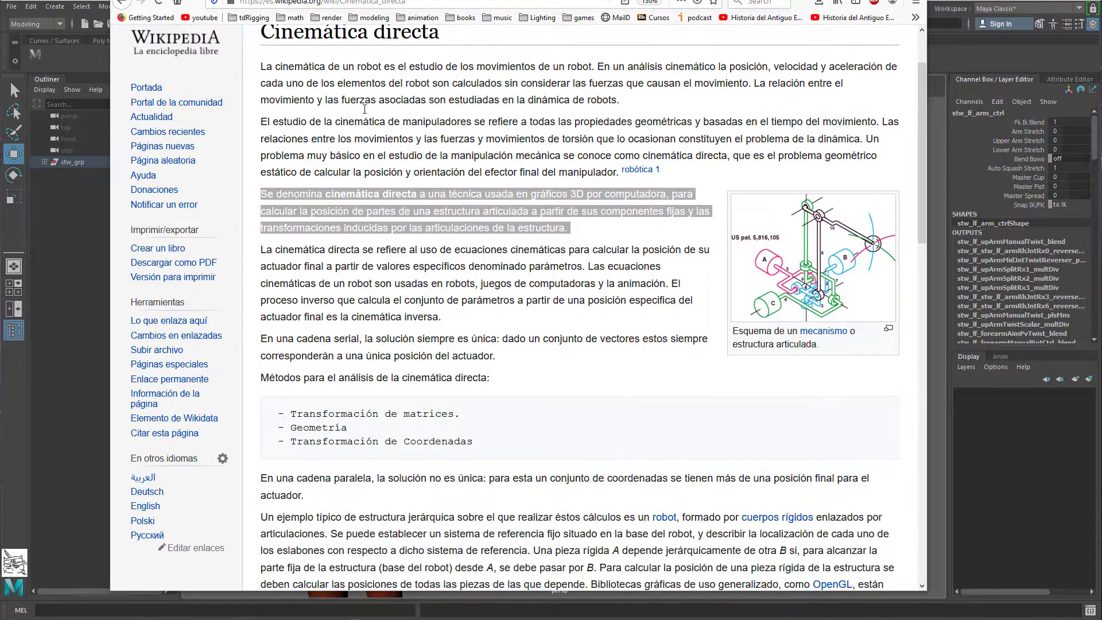
scroll(364, 108, up, 3)
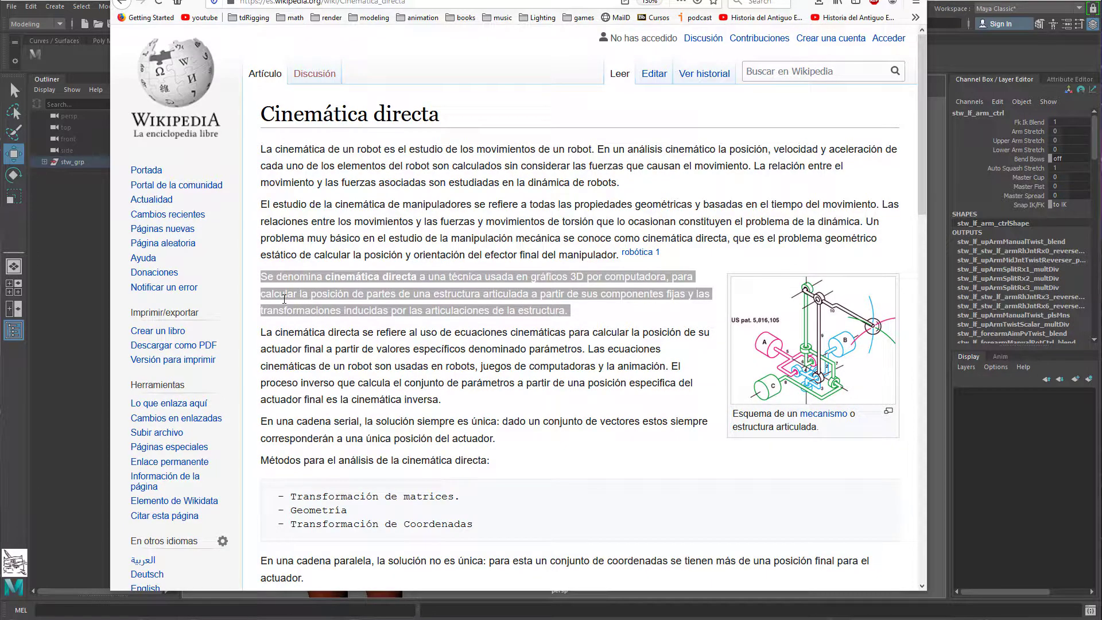
Step: Highlight the "cinemática directa" definition in the article, including the passage on fixed components and transformations induced by the joints
click(318, 331)
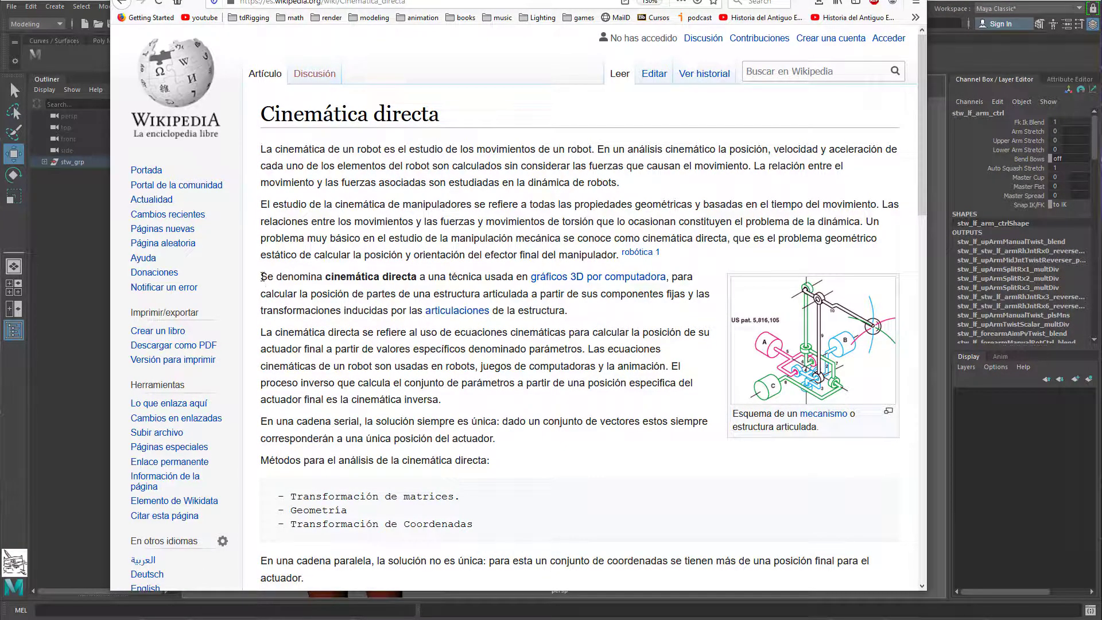
drag(419, 276, 698, 296)
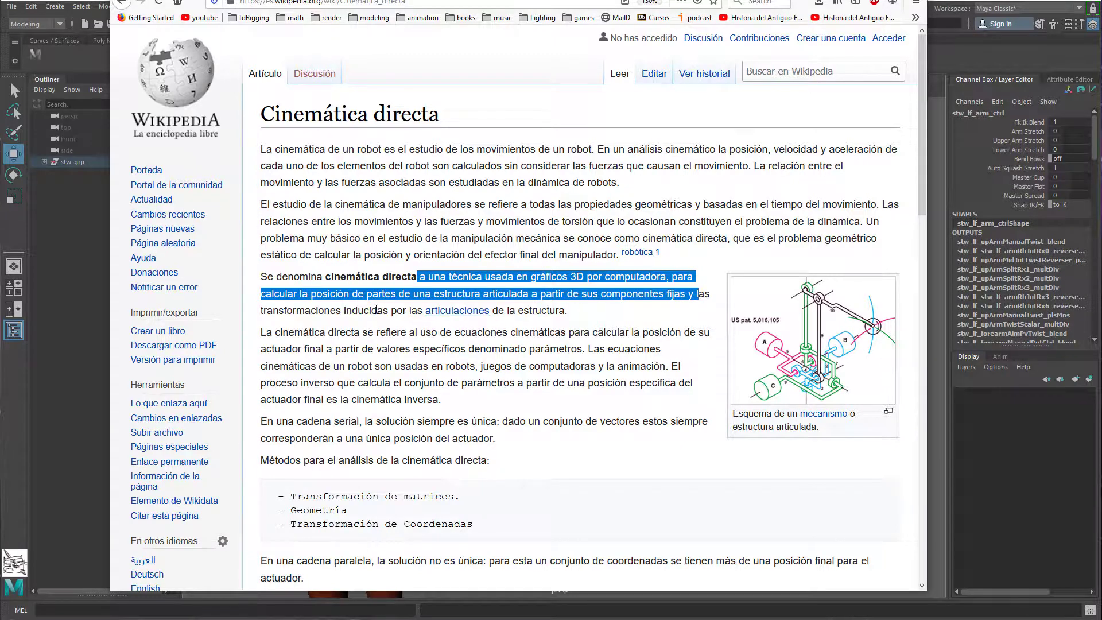
click(594, 321)
drag(570, 311, 517, 296)
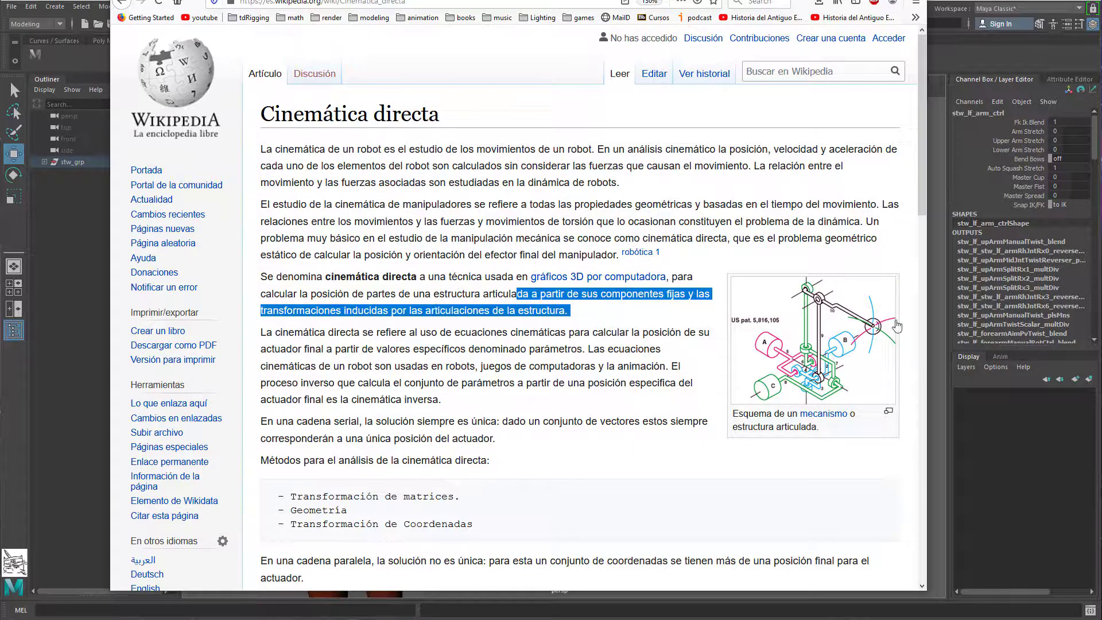
Step: Switch to Maya and set the left arm control's Fk Ik Blend to 0
click(997, 435)
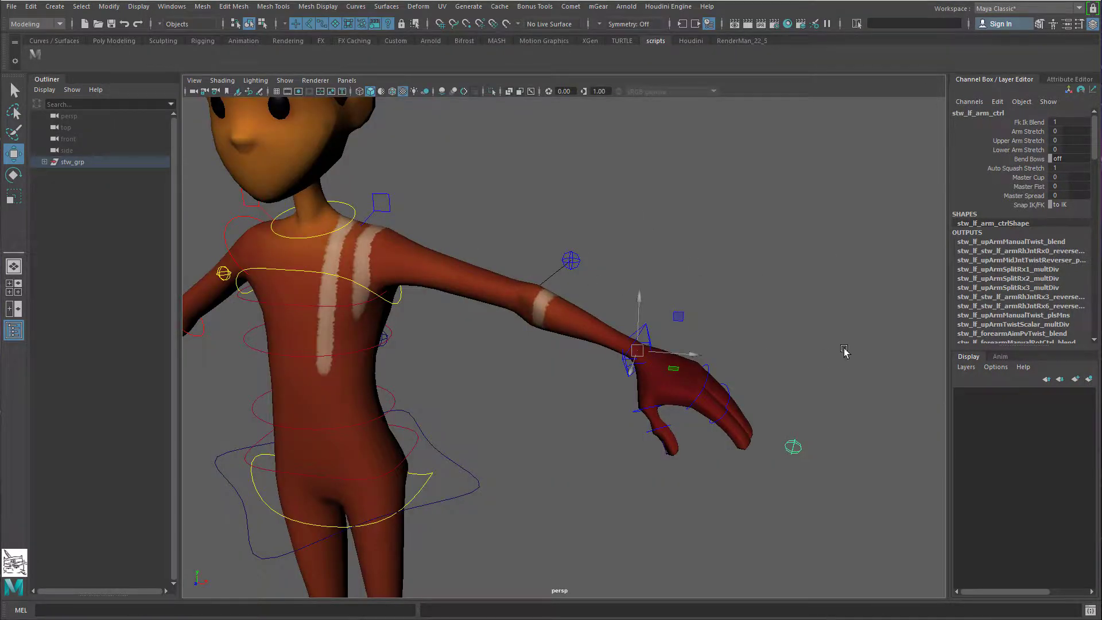
click(1029, 124)
middle_drag(679, 228, 628, 216)
alt+drag(397, 221, 386, 215)
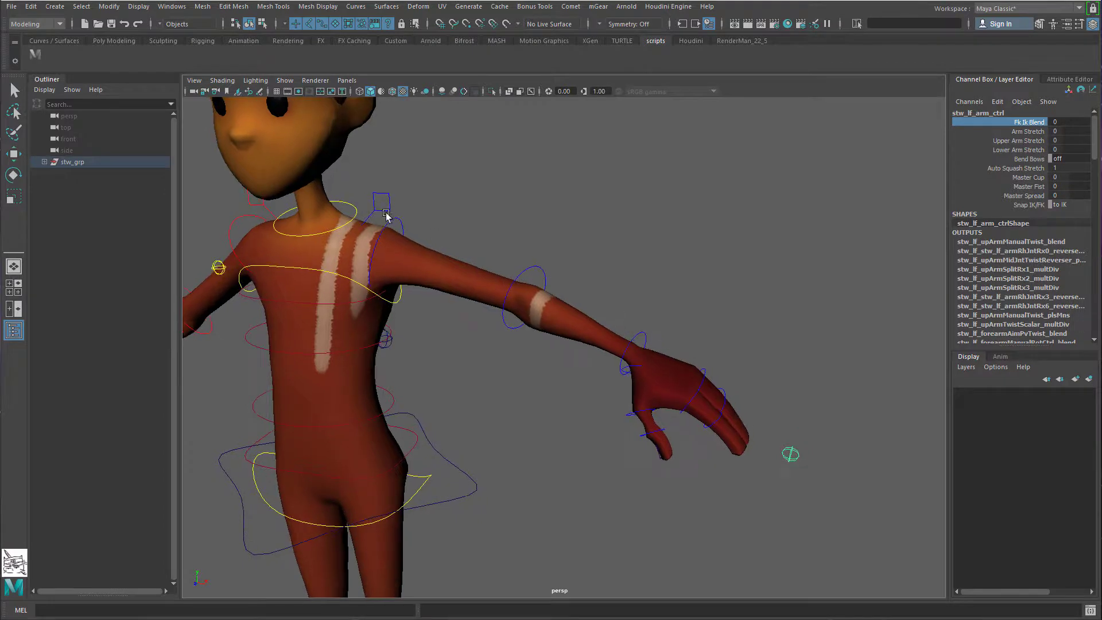
Step: Inspect the left arm's FK controls one by one: upper arm, elbow and wrist
click(394, 219)
key(e)
key(w)
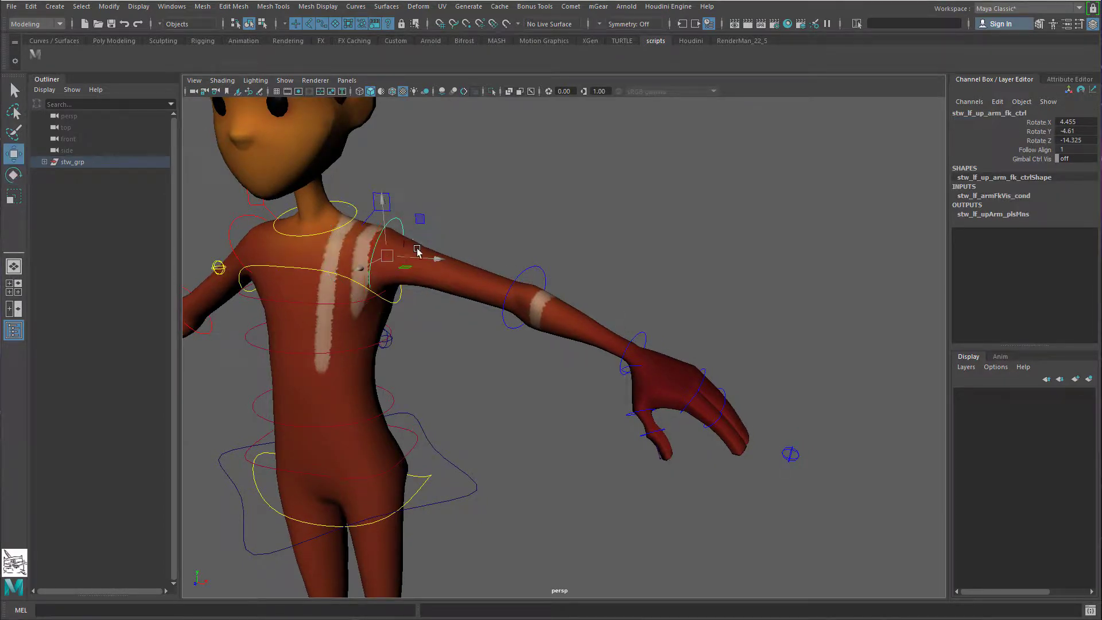
alt+right_drag(392, 221, 482, 305)
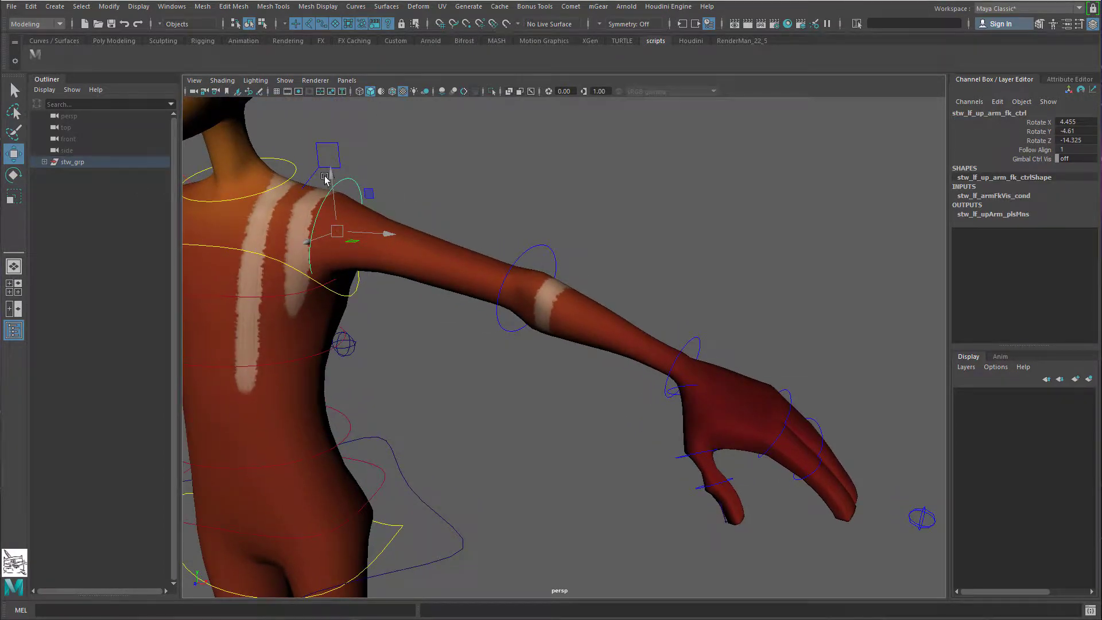
click(551, 253)
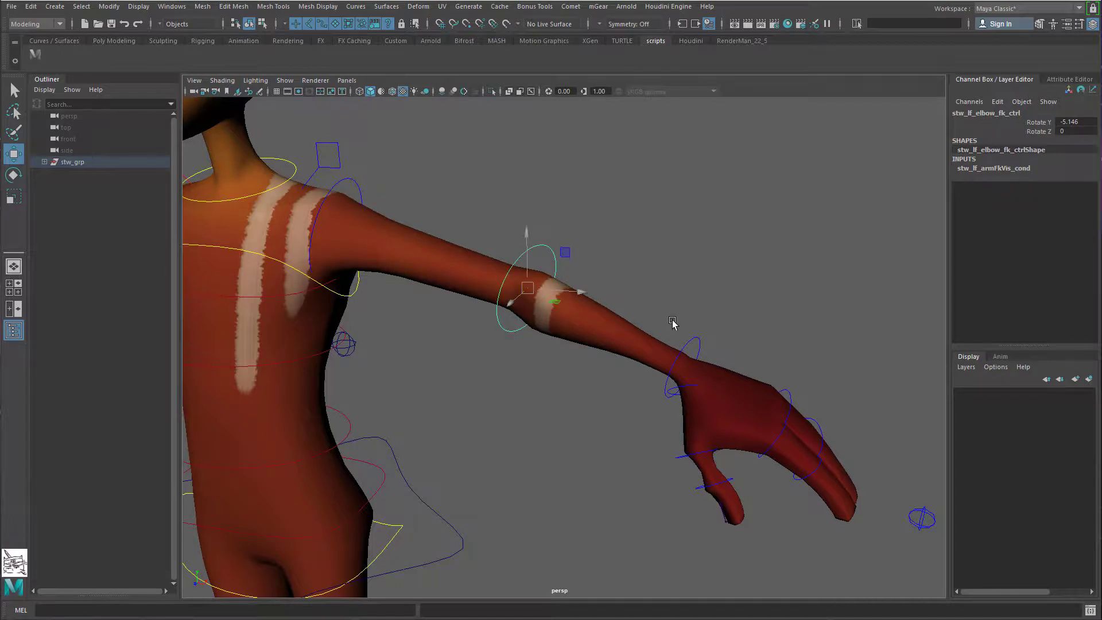
click(693, 347)
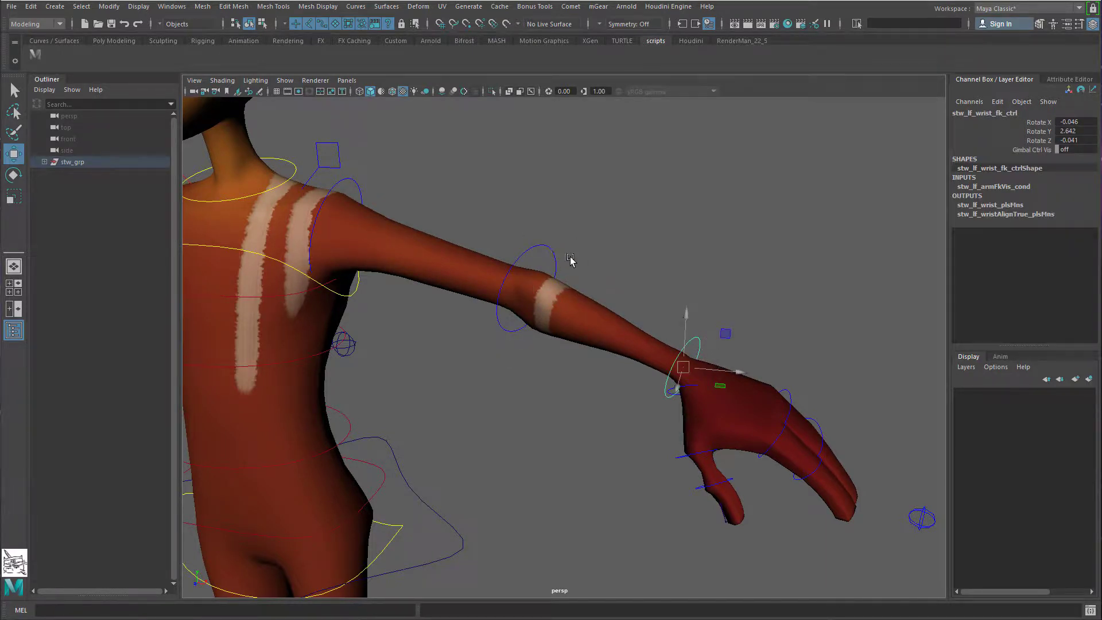
click(547, 256)
click(348, 195)
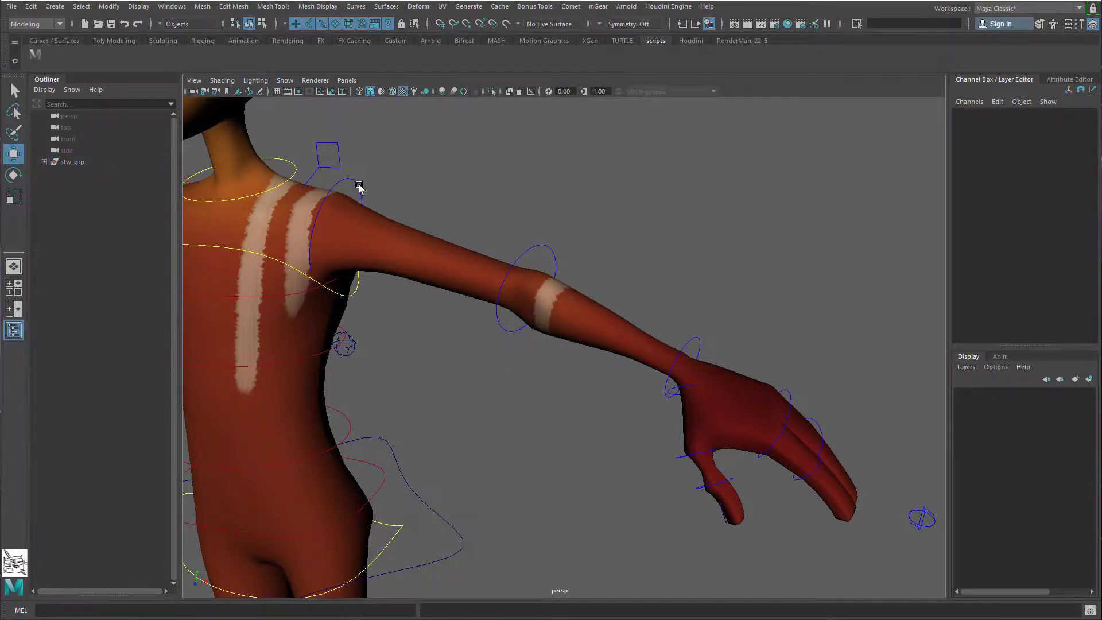
Step: Rotate the left upper arm FK control to about -75.8 in Z so the arm hangs down, and inspect the wrist FK control
click(364, 194)
key(e)
drag(369, 210, 481, 306)
alt+middle_drag(481, 305, 556, 200)
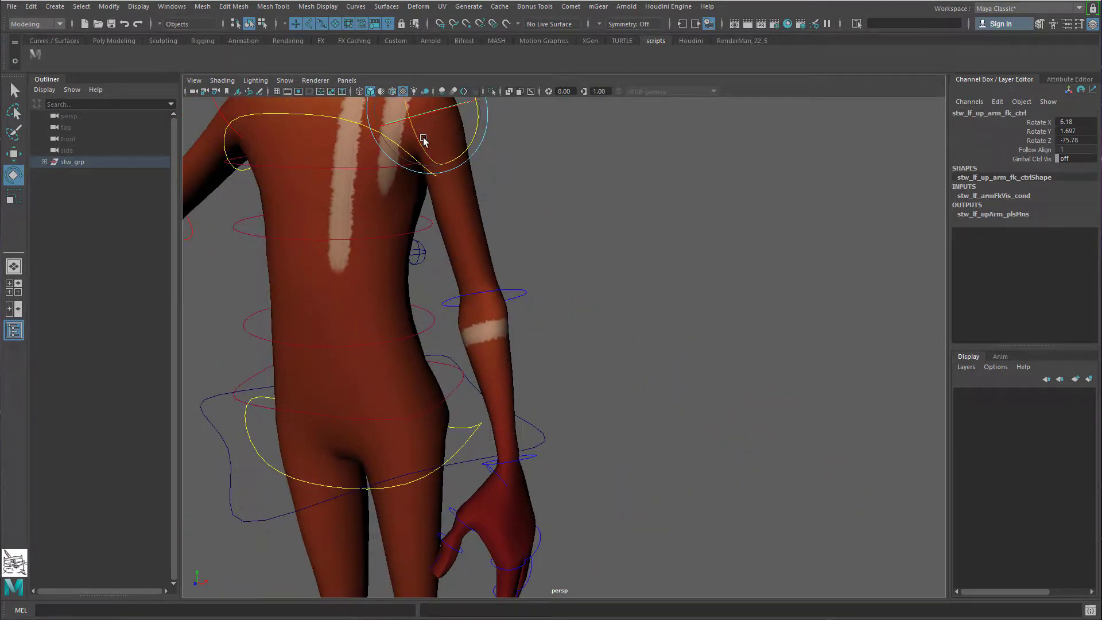
click(523, 459)
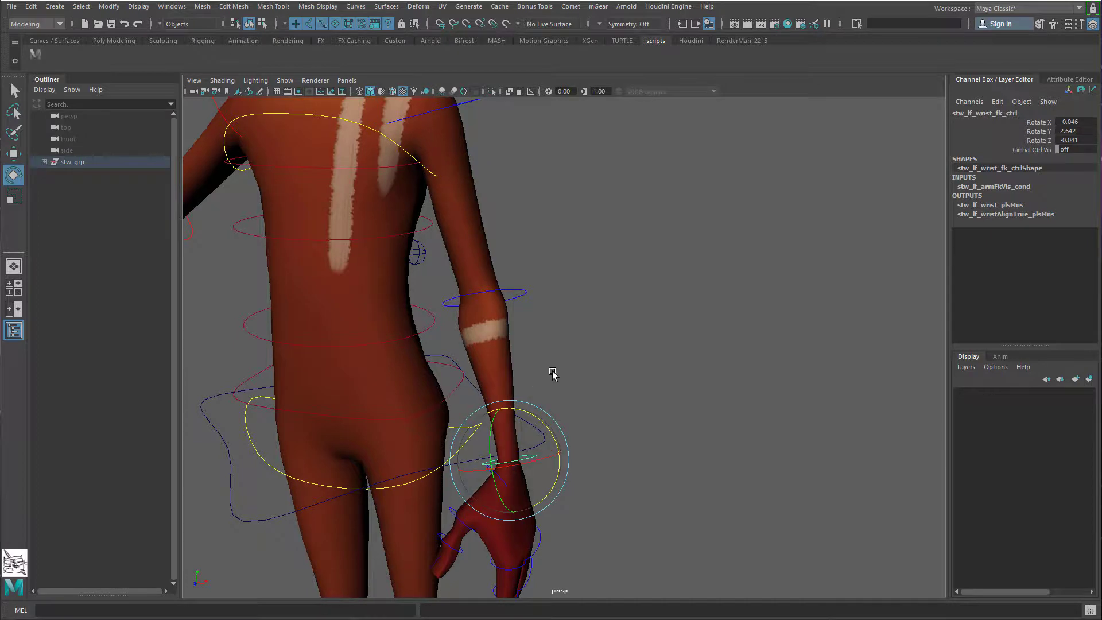
alt+middle_drag(554, 374, 550, 409)
click(460, 160)
click(531, 368)
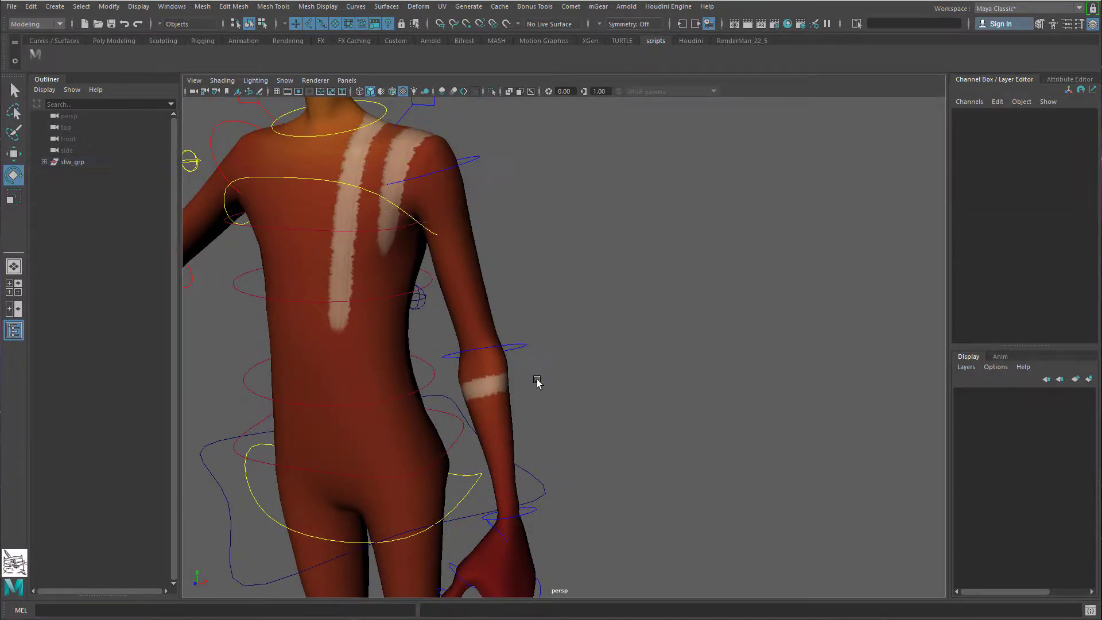
Step: Revisit the "Cinemática directa" article, return to Maya, and raise the arm by rotating the upper arm FK control to about -13.6 in Z
key(alt+Tab)
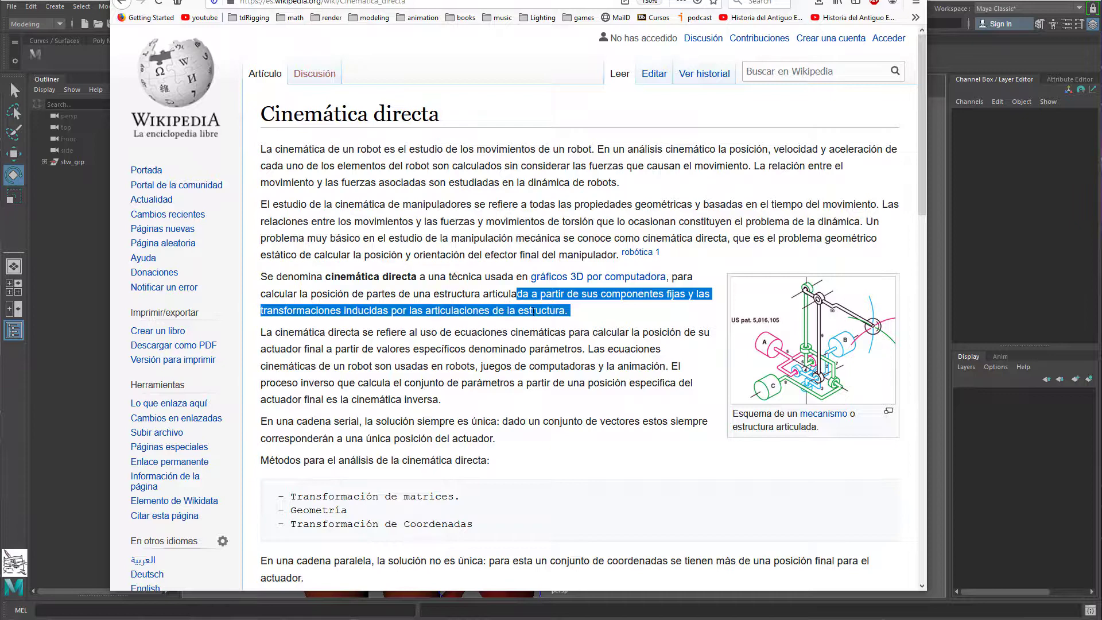
click(986, 416)
click(480, 181)
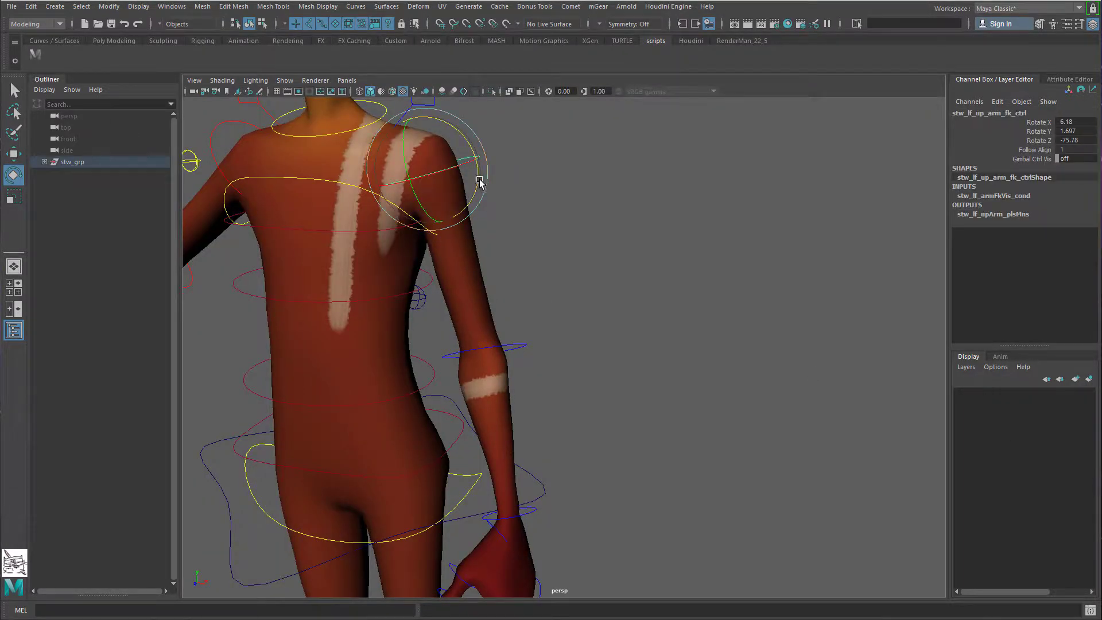
drag(479, 182, 512, 174)
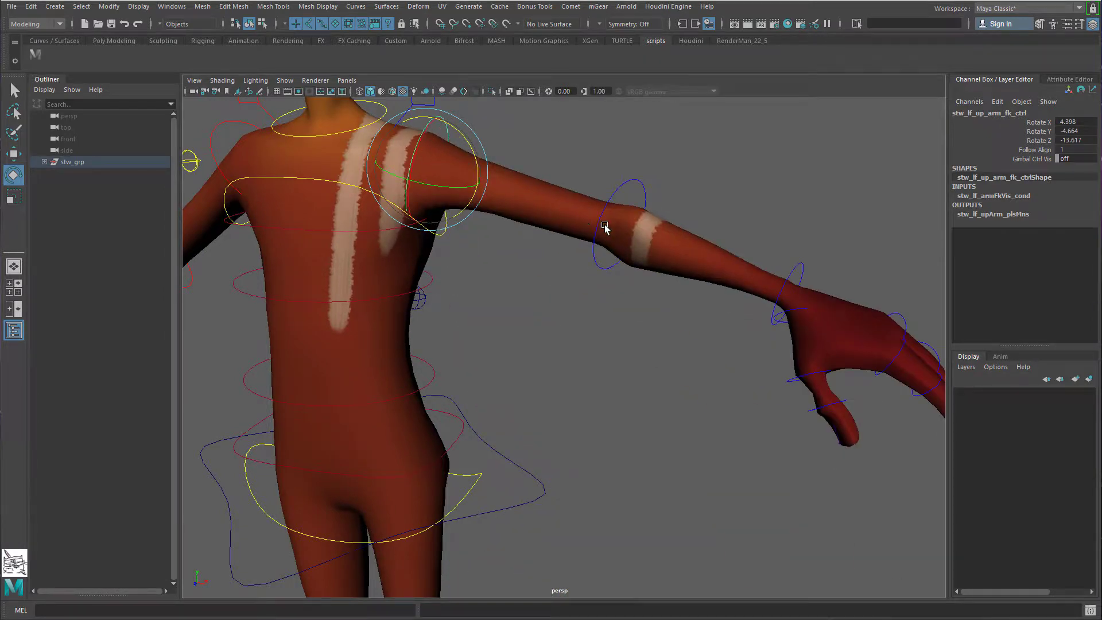
alt+middle_drag(605, 228, 533, 248)
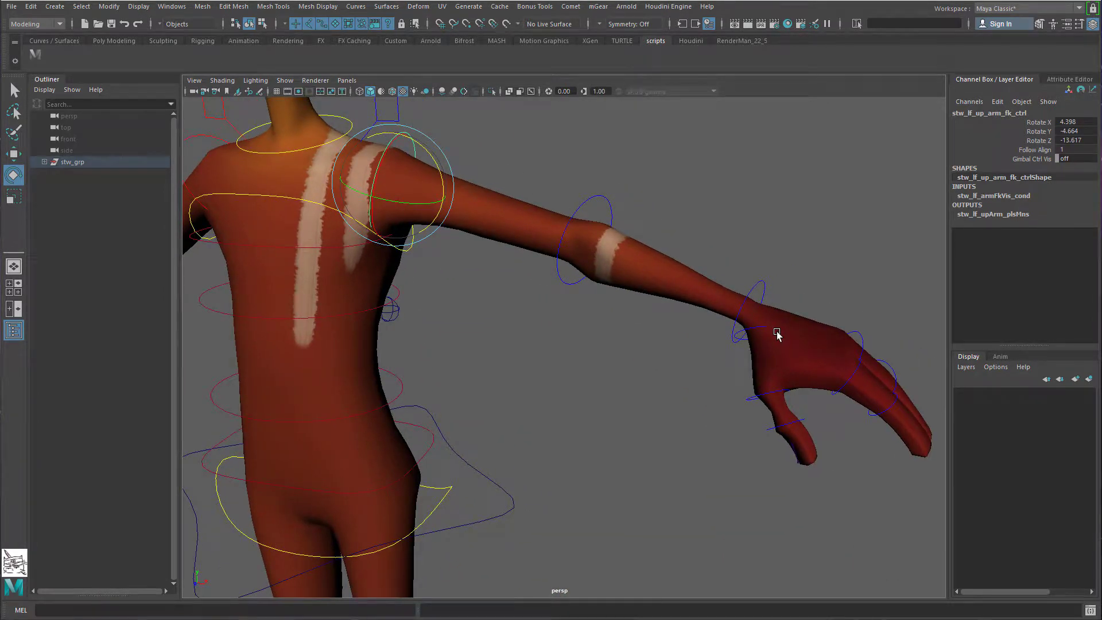
Step: Switch to the browser's "Cinemática inversa" article and highlight the paragraph on the objective of inverse kinematics
key(alt+Tab)
key(ctrl+Tab)
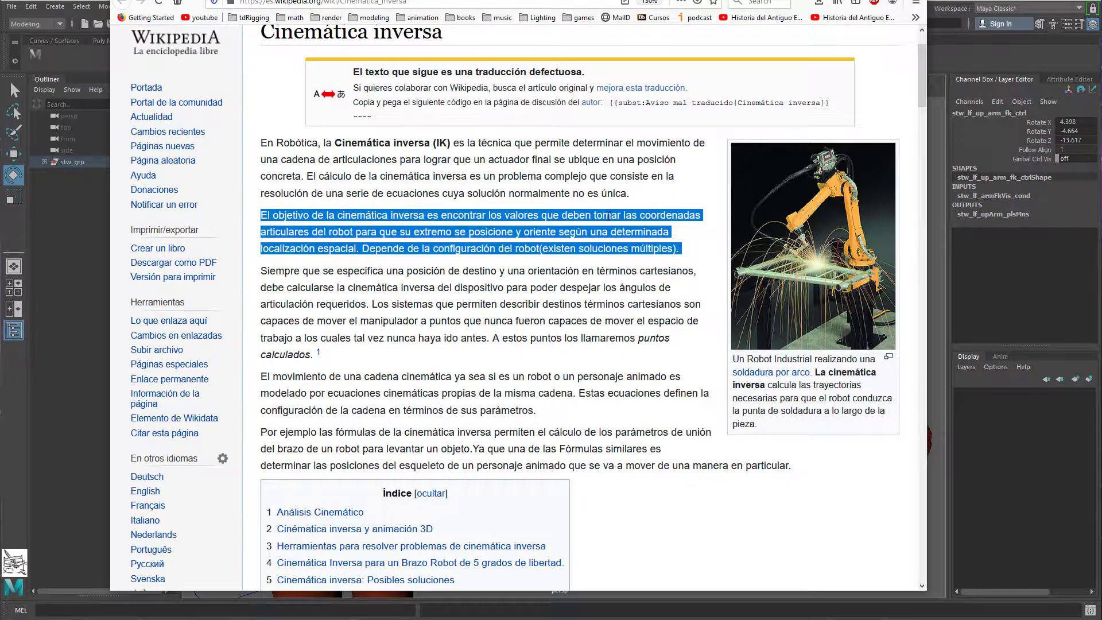
click(362, 264)
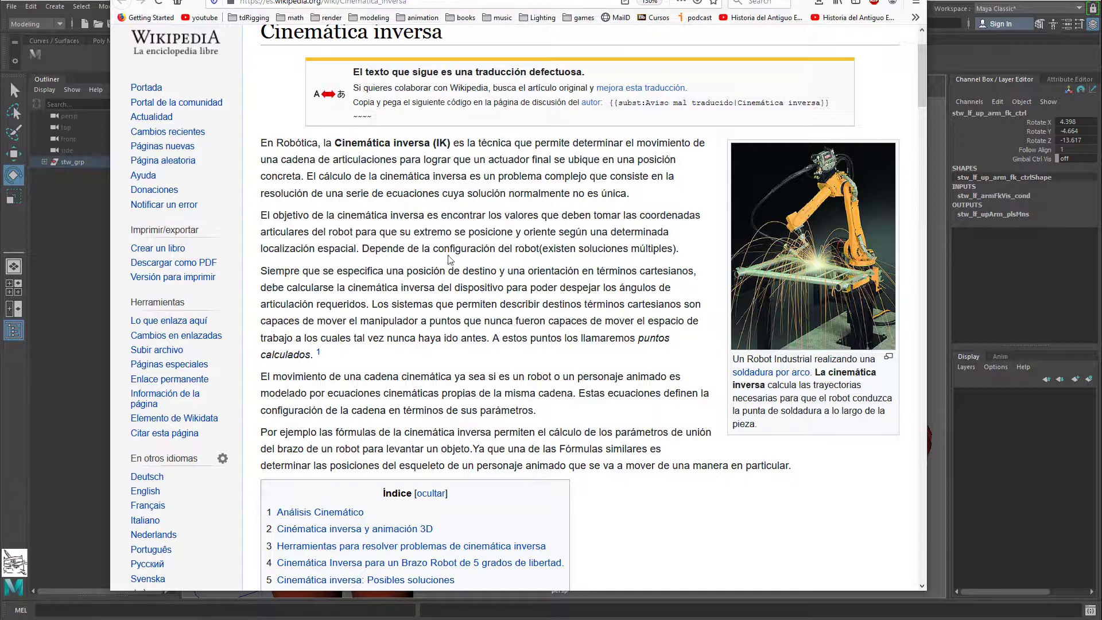
drag(362, 249, 265, 215)
click(554, 274)
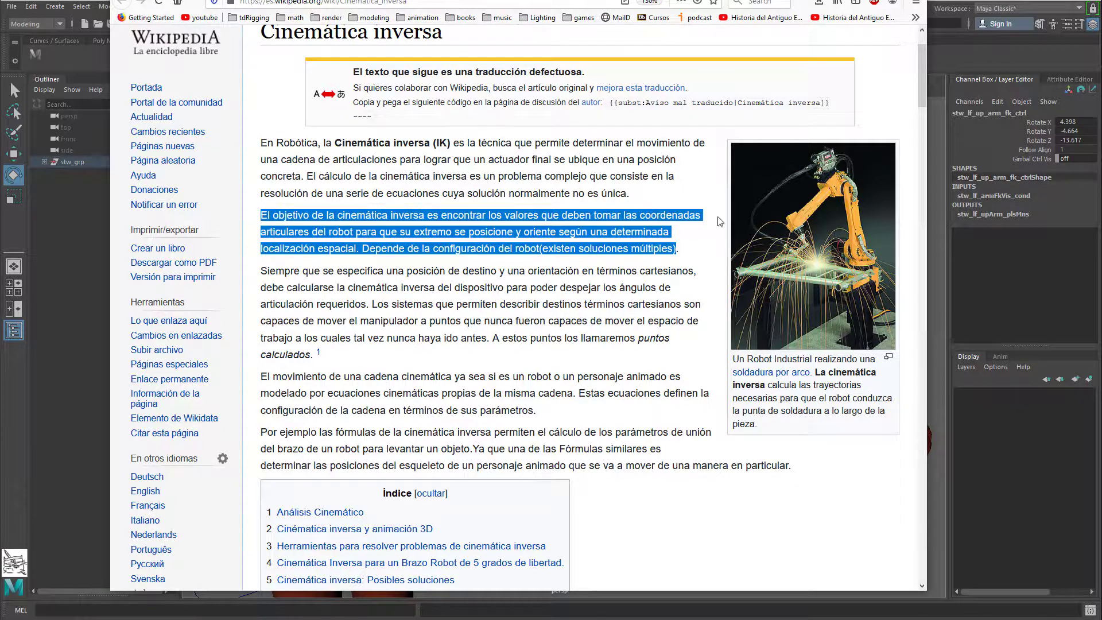
click(442, 143)
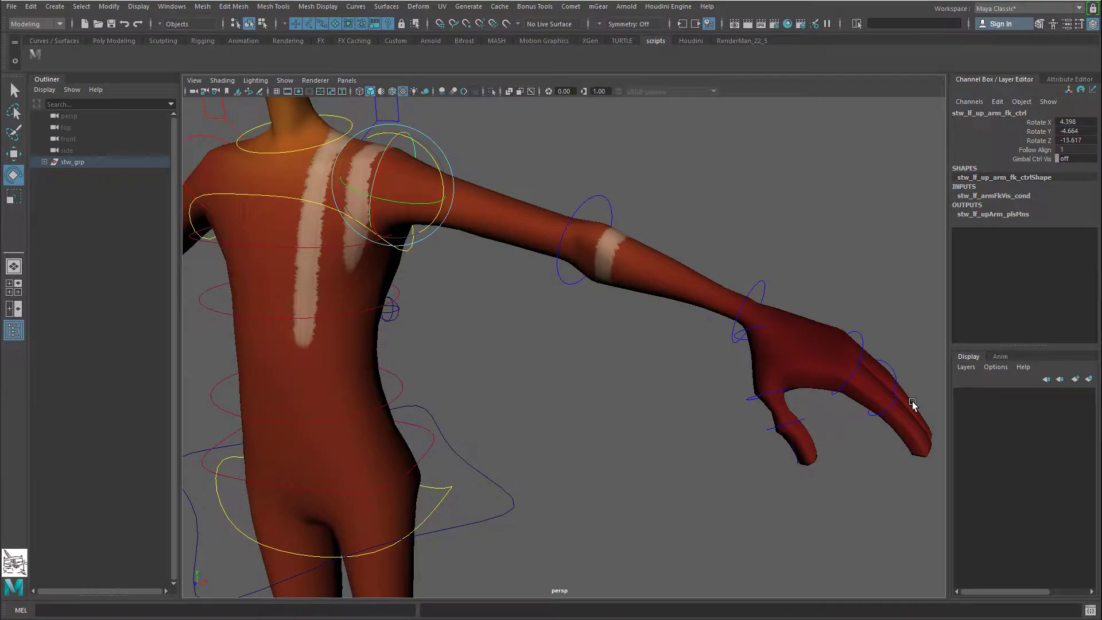
Step: Return to Maya and set the left arm control's Fk Ik Blend to 1
click(1028, 448)
alt+middle_drag(909, 394, 731, 342)
drag(844, 368, 763, 426)
click(1029, 121)
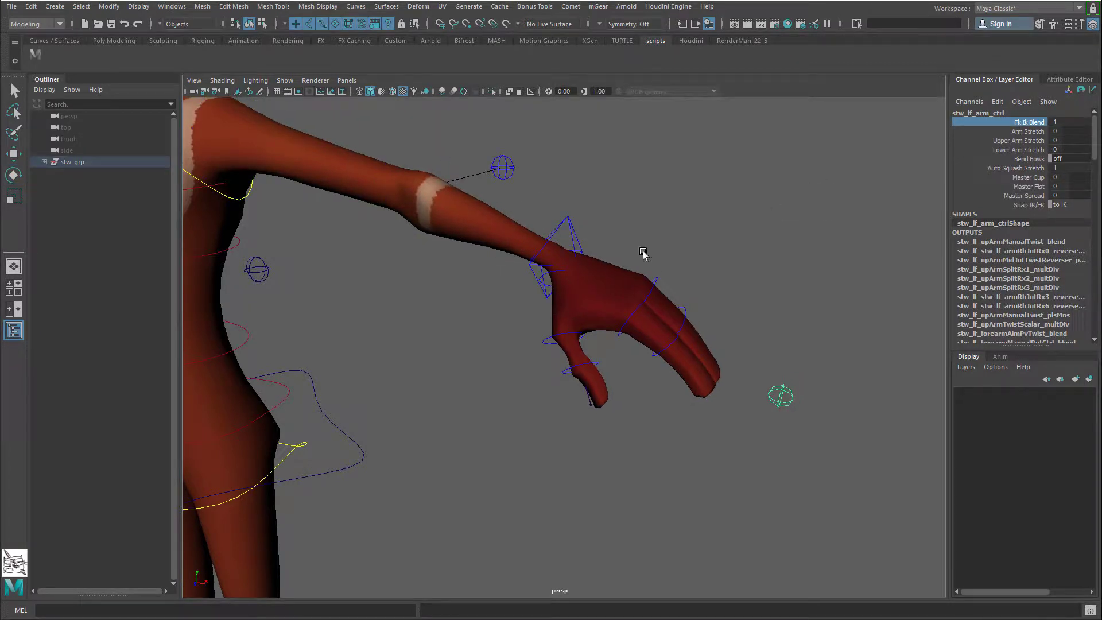
alt+drag(643, 254, 620, 271)
key(e)
click(643, 266)
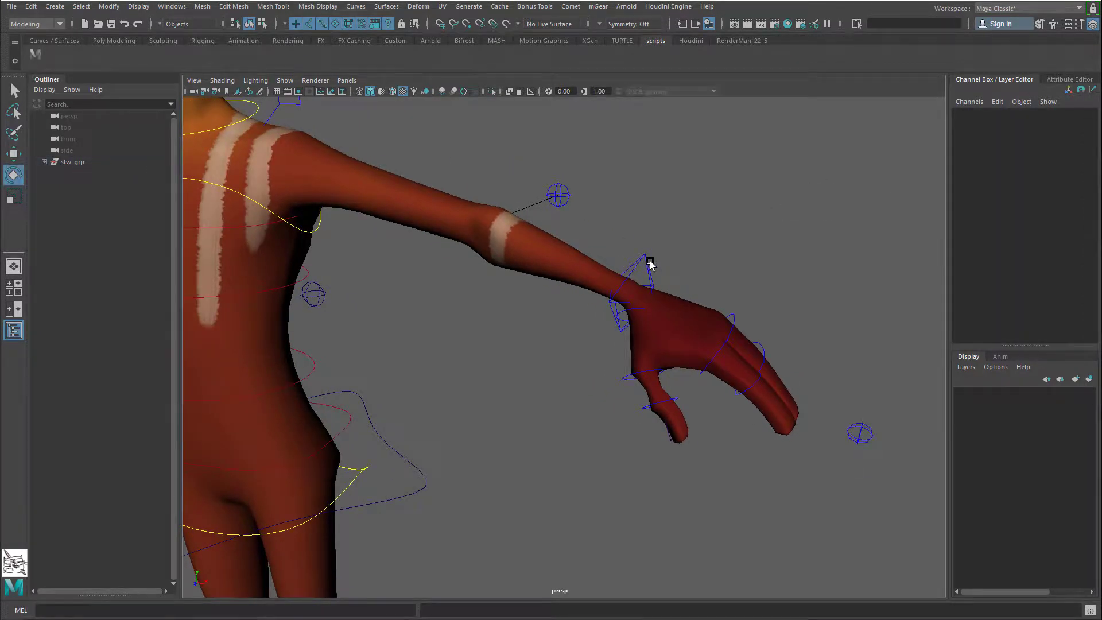
Step: Glance at the "Cinemática inversa" article, select the left wrist IK control in Maya, and display the joints through the mesh
key(alt+Tab)
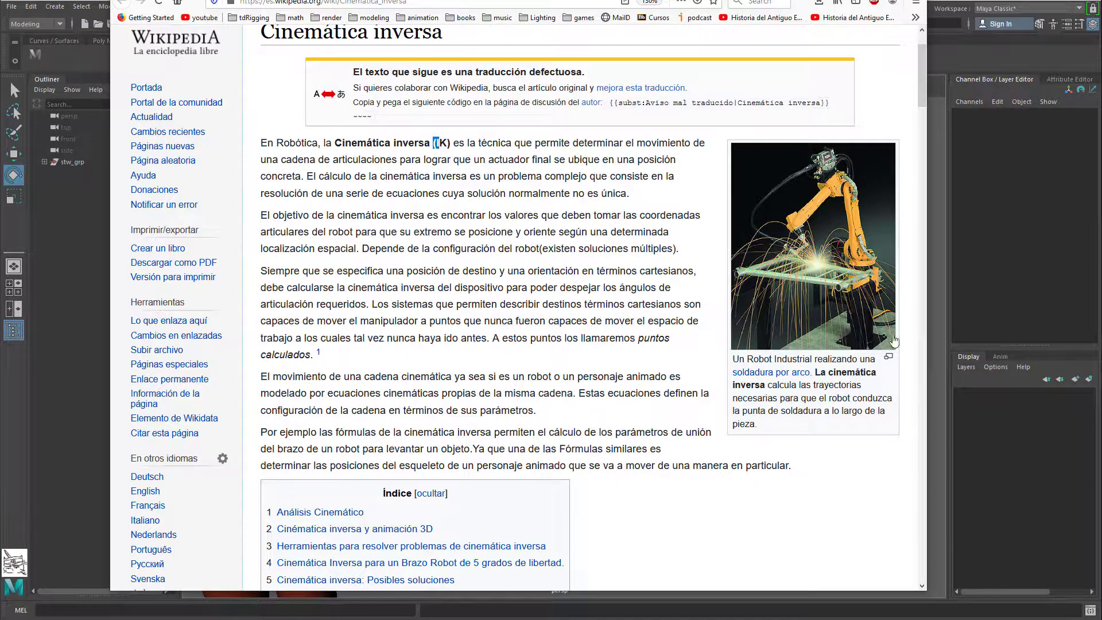
key(alt+Tab)
click(645, 263)
alt+middle_drag(645, 263, 664, 312)
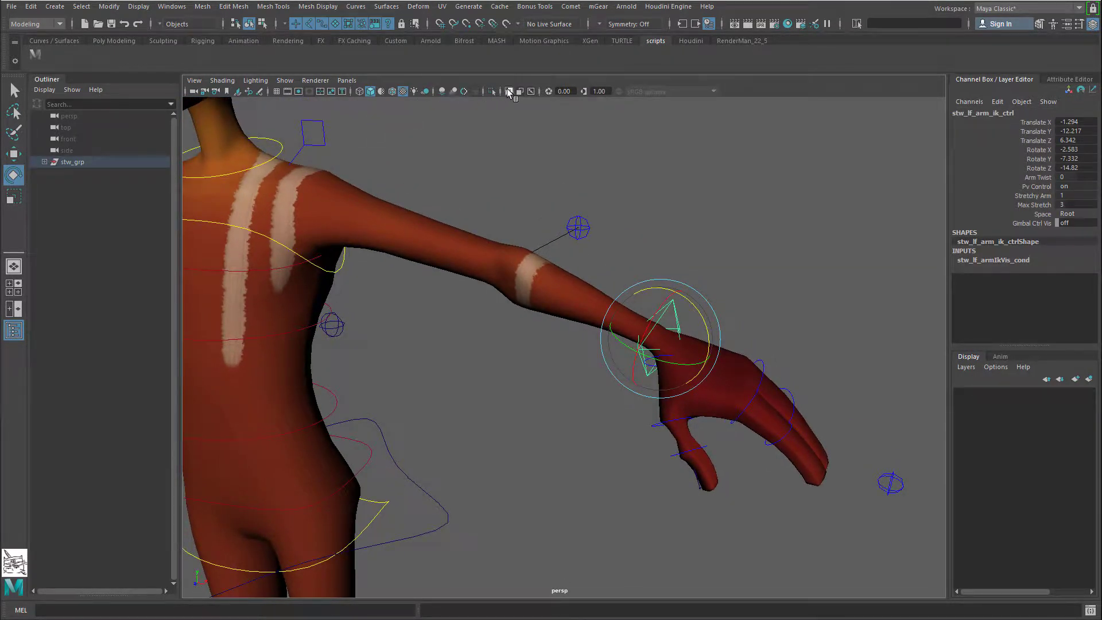
click(531, 92)
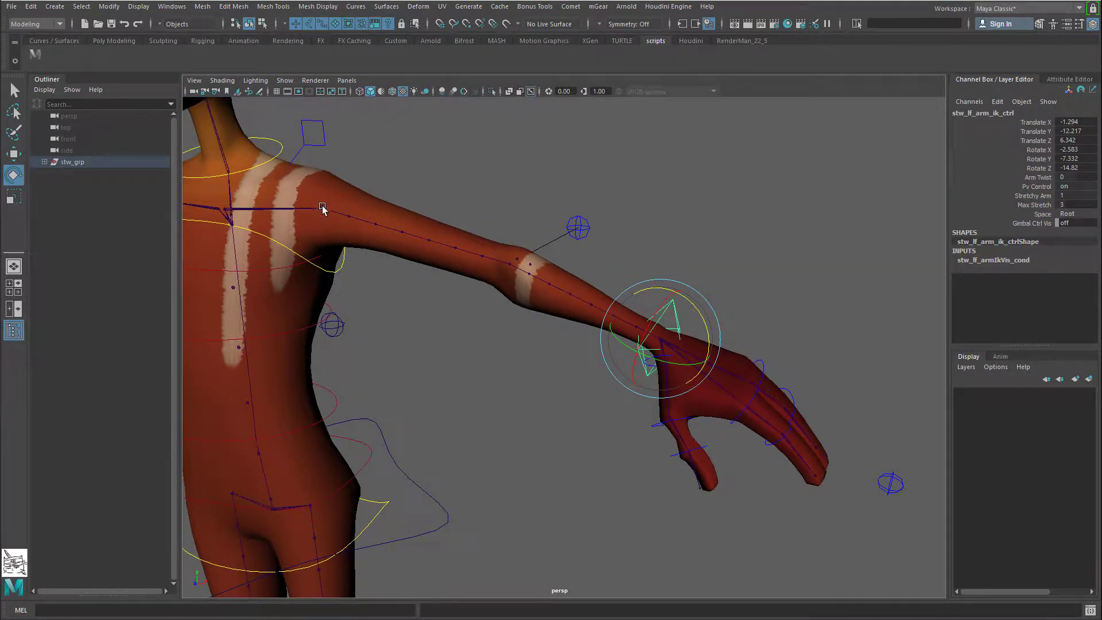
alt+drag(667, 324, 680, 310)
key(w)
Step: Highlight "para que su extremo se posicione y oriente según una determinada localización espacial" in the browser article, and return to Maya
key(alt+Tab)
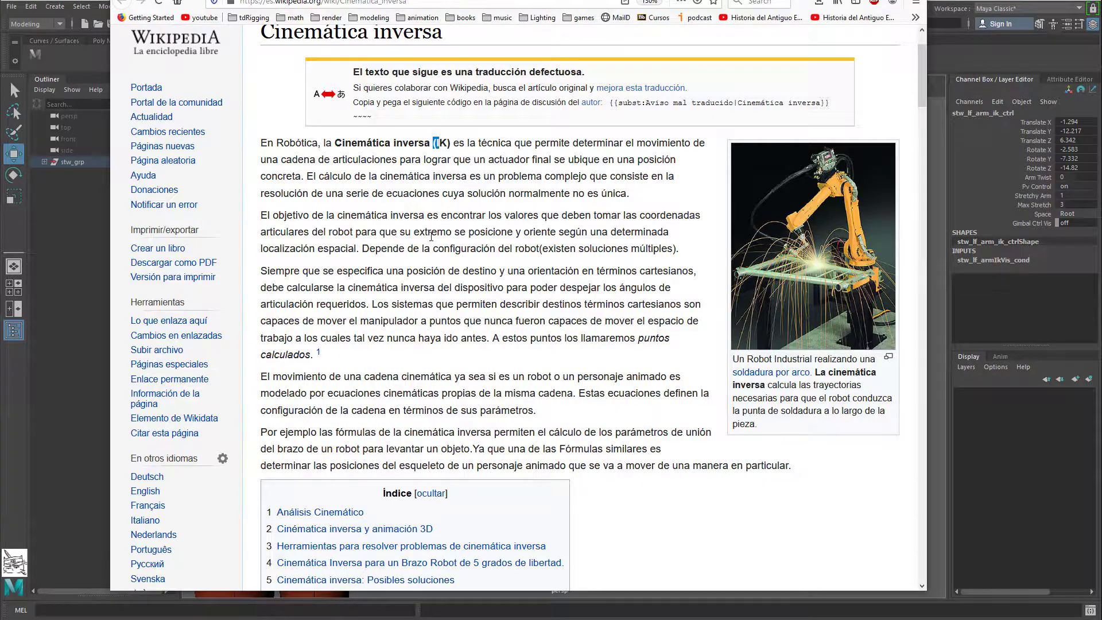
mouse_move(356, 232)
mouse_down()
mouse_move(671, 233)
mouse_move(616, 248)
mouse_move(361, 249)
mouse_up()
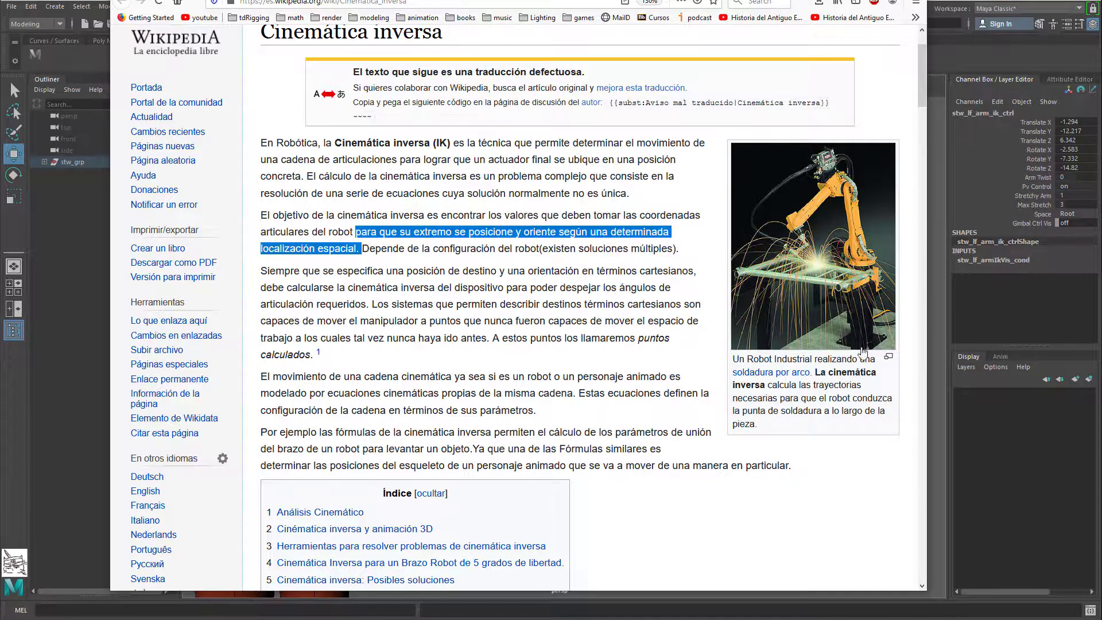
key(alt+Tab)
Step: Move the left arm IK control beside the hip, to about -32, -32, 20, and rotate it to about -34, -50, -61
drag(656, 291, 411, 393)
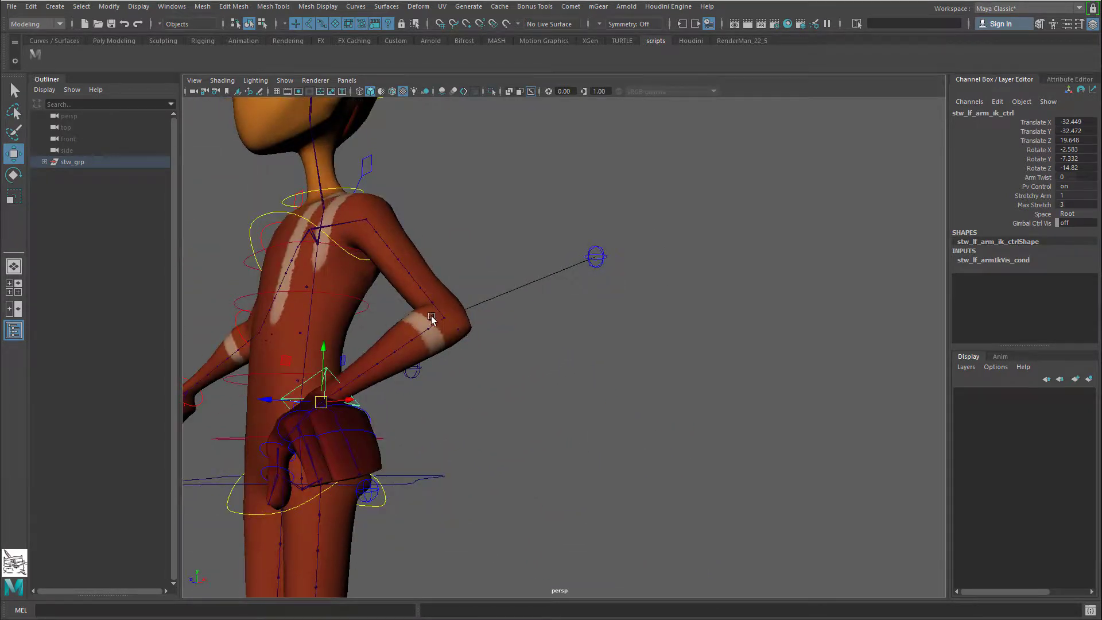
alt+drag(359, 399, 474, 343)
key(e)
drag(464, 412, 419, 404)
key(w)
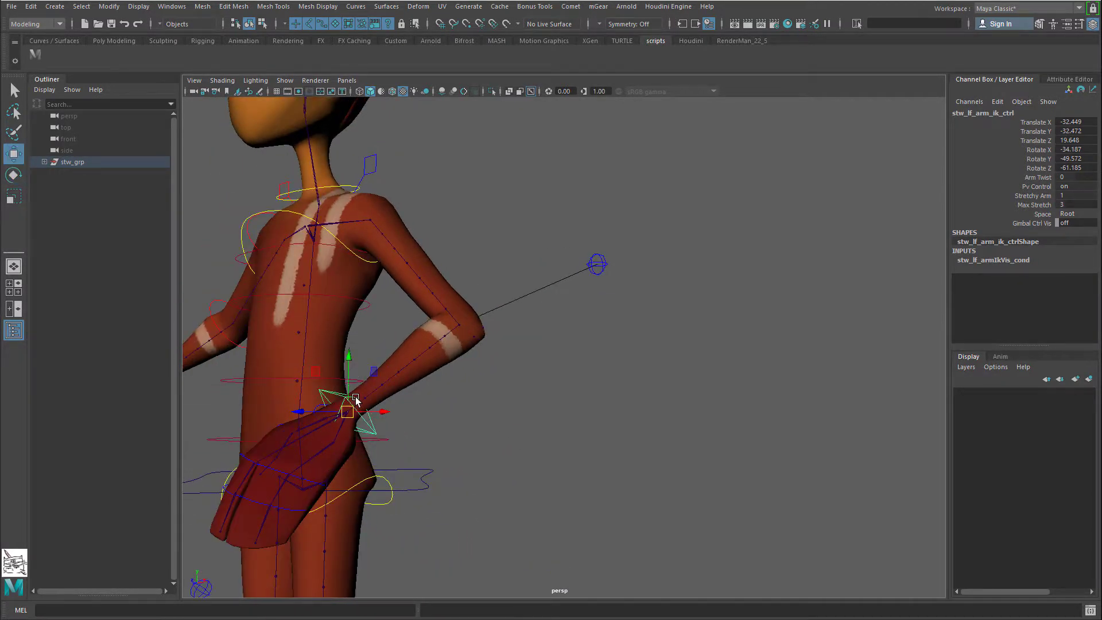
alt+right_drag(356, 400, 367, 438)
alt+middle_drag(367, 438, 477, 347)
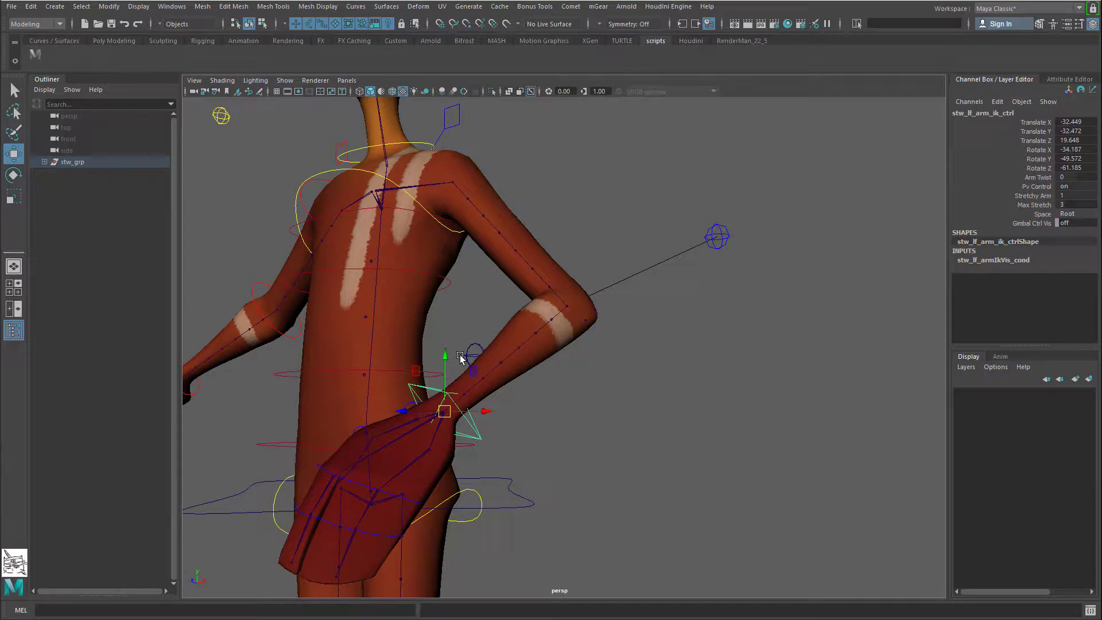
Step: Switch to the browser and bring up the English Wikipedia article "Inverse kinematics"
key(alt+Tab)
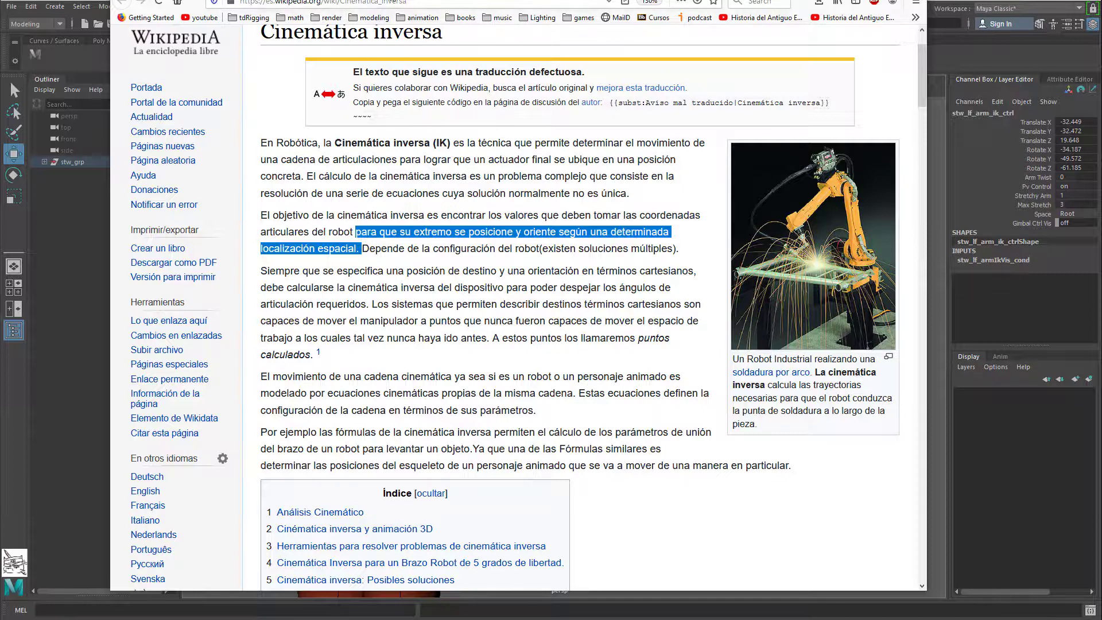
key(ctrl+t)
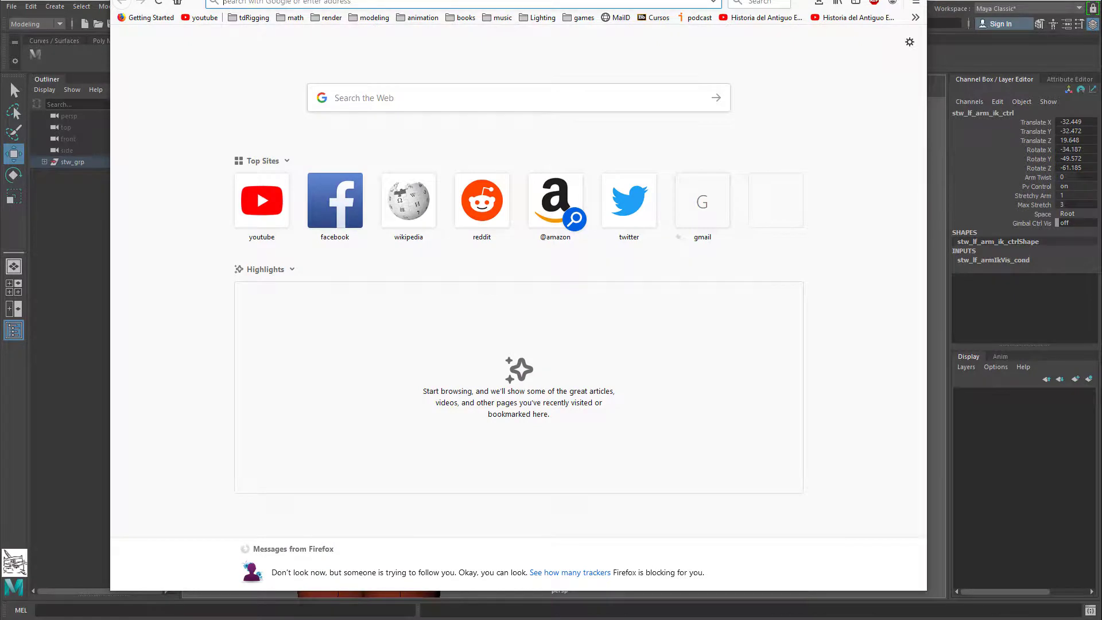
drag(580, 0, 582, 0)
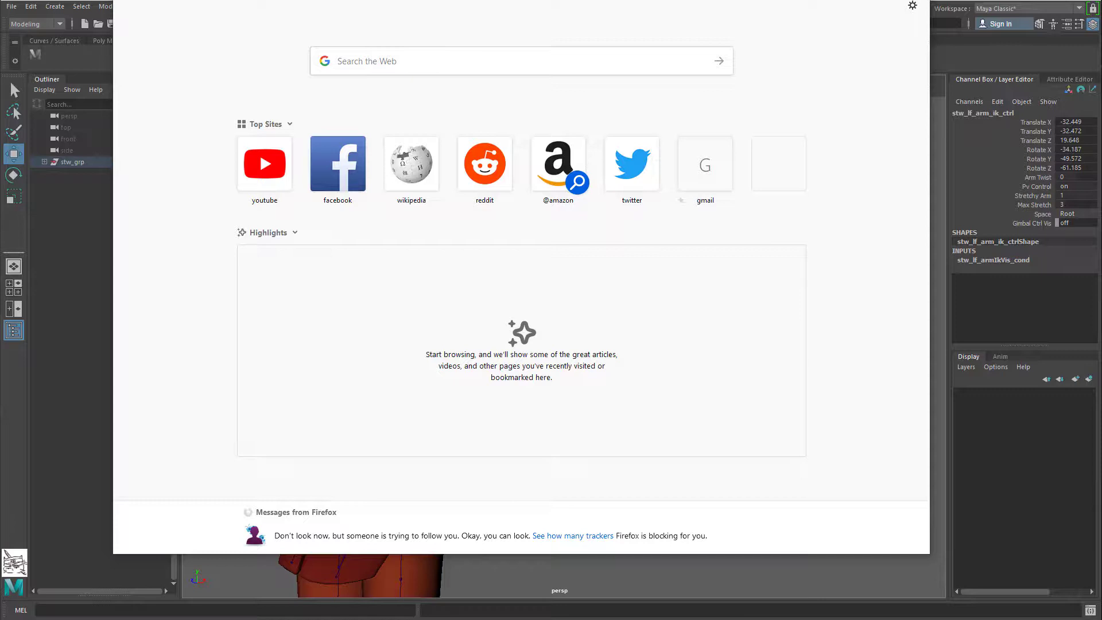
key(ctrl+w)
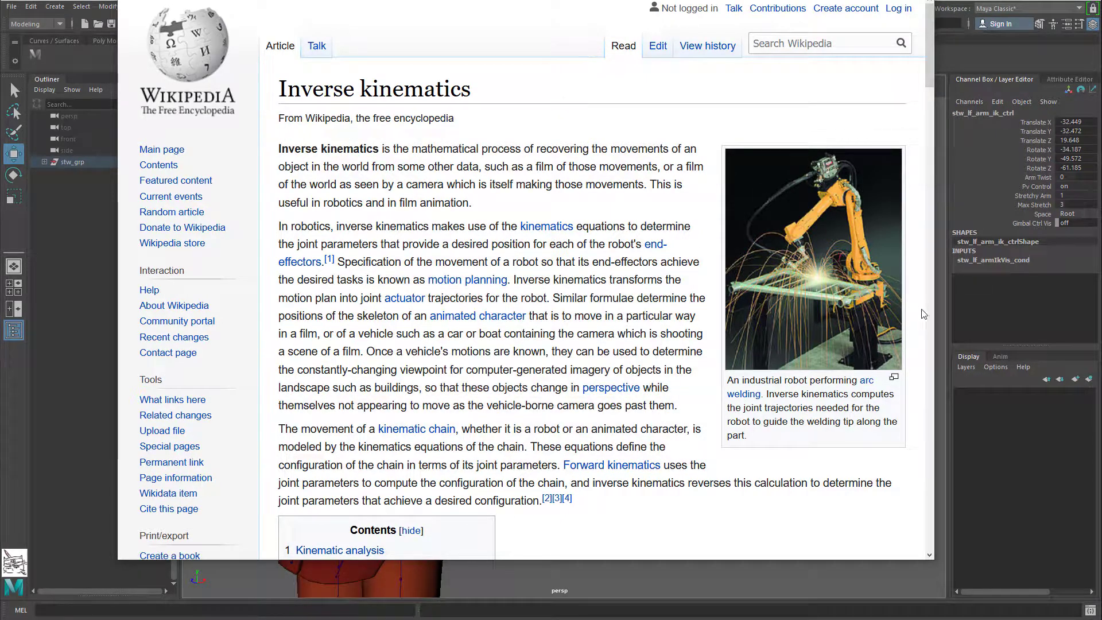
Step: Return to Maya, move the left arm IK control away from the hip to about -15, -33, 2, and rotate it to about -8, -34, -42
click(988, 391)
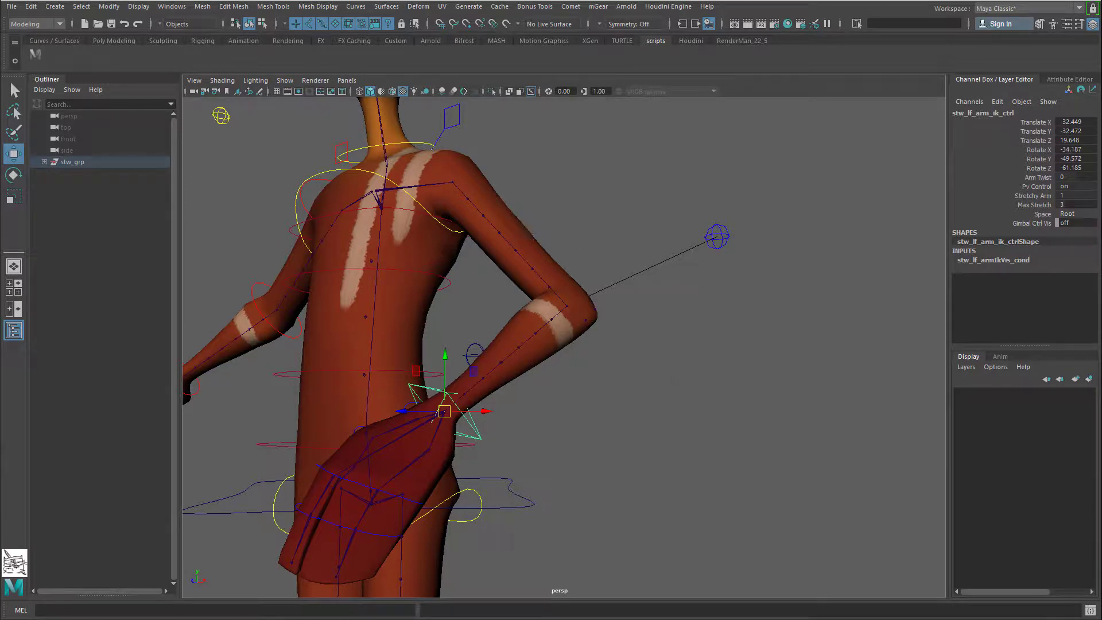
drag(445, 412, 652, 381)
key(e)
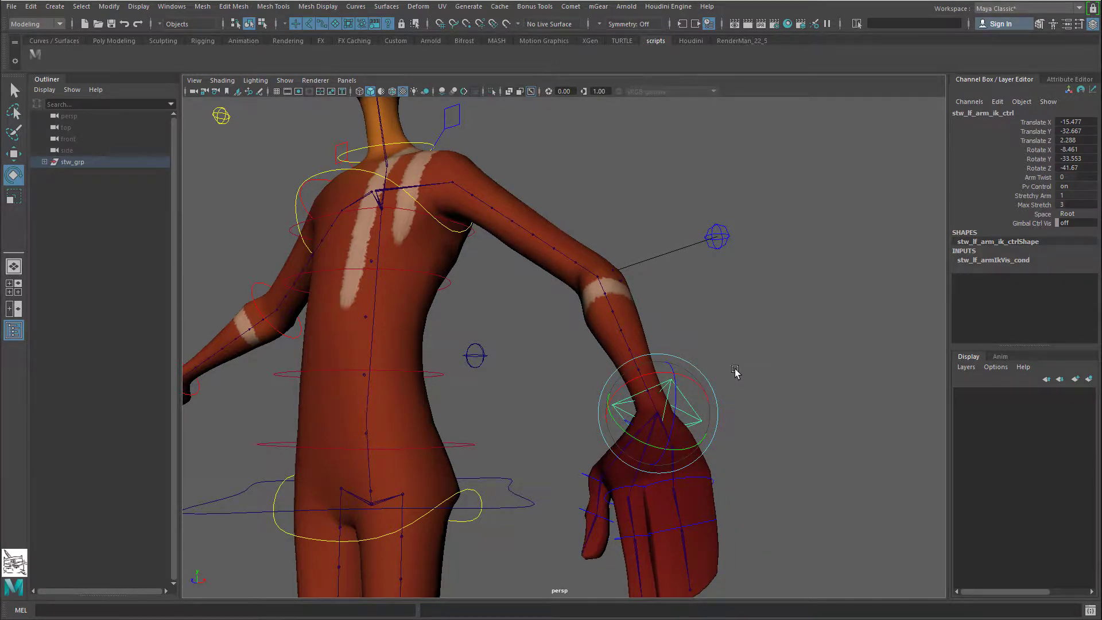
alt+drag(758, 420, 758, 457)
key(w)
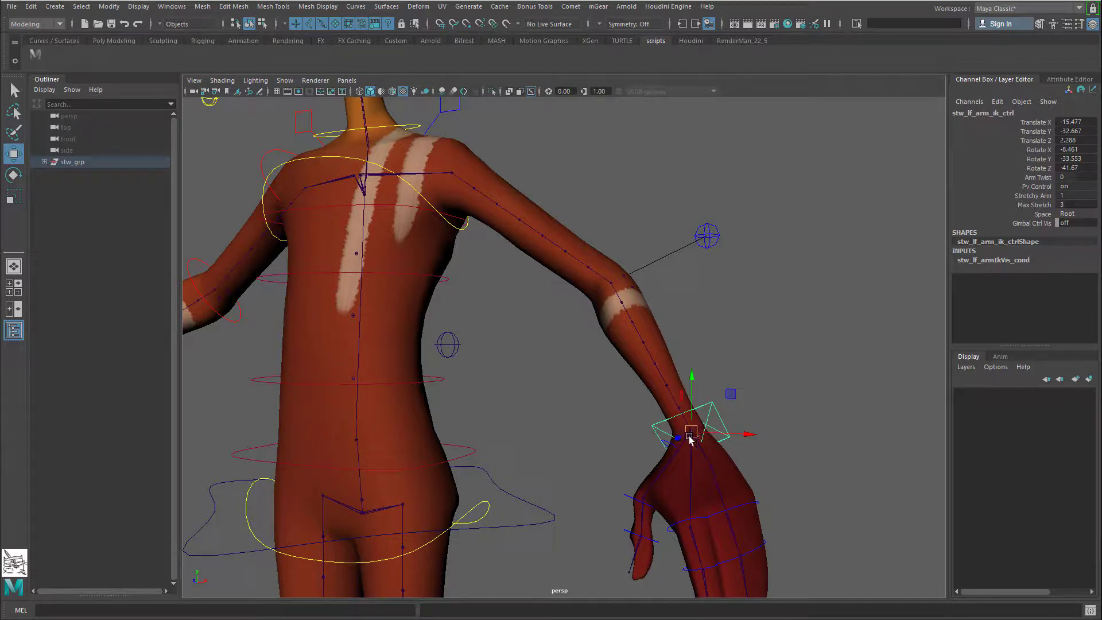
Step: Raise the left arm IK control to about -11, -28, -1 and rotate it to about -6, -19, -33
drag(690, 439, 677, 417)
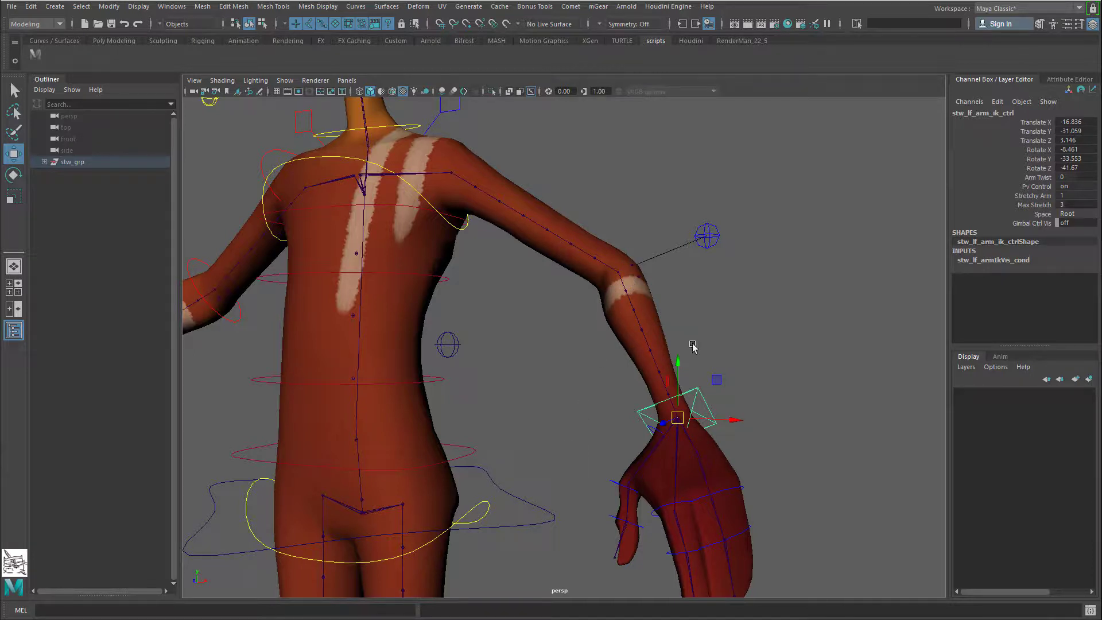
alt+right_drag(693, 345, 505, 344)
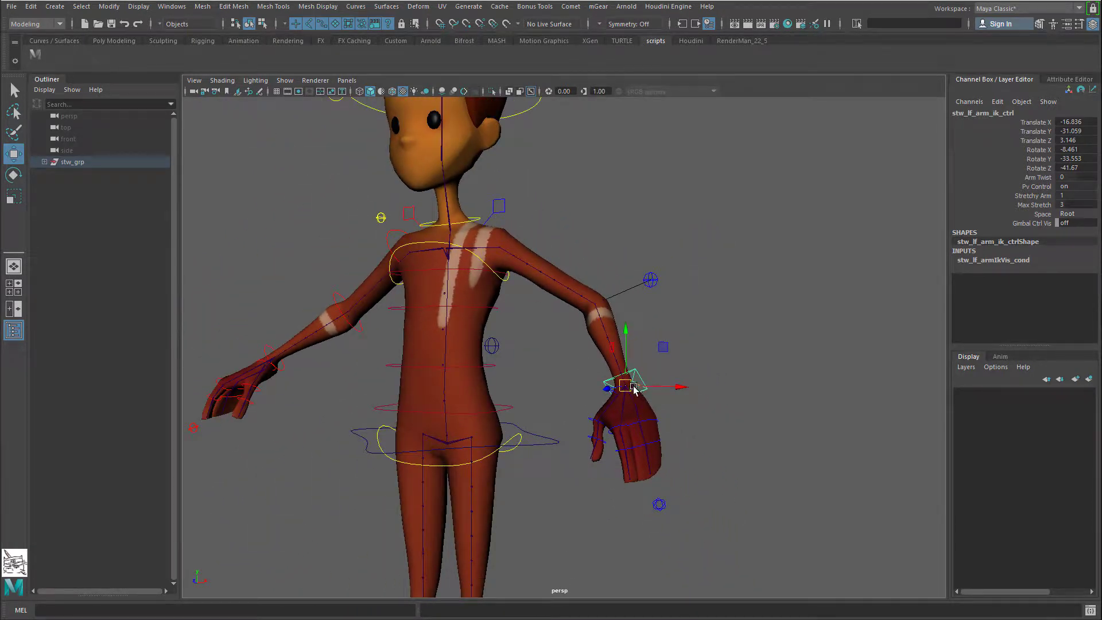
drag(633, 389, 669, 359)
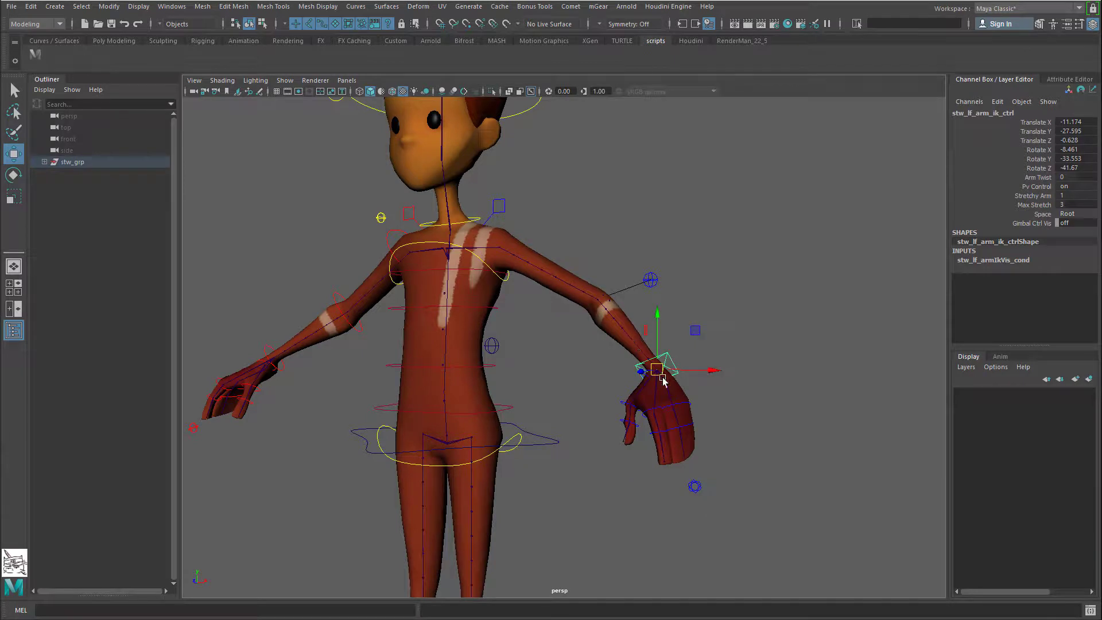
scroll(664, 382, up, 3)
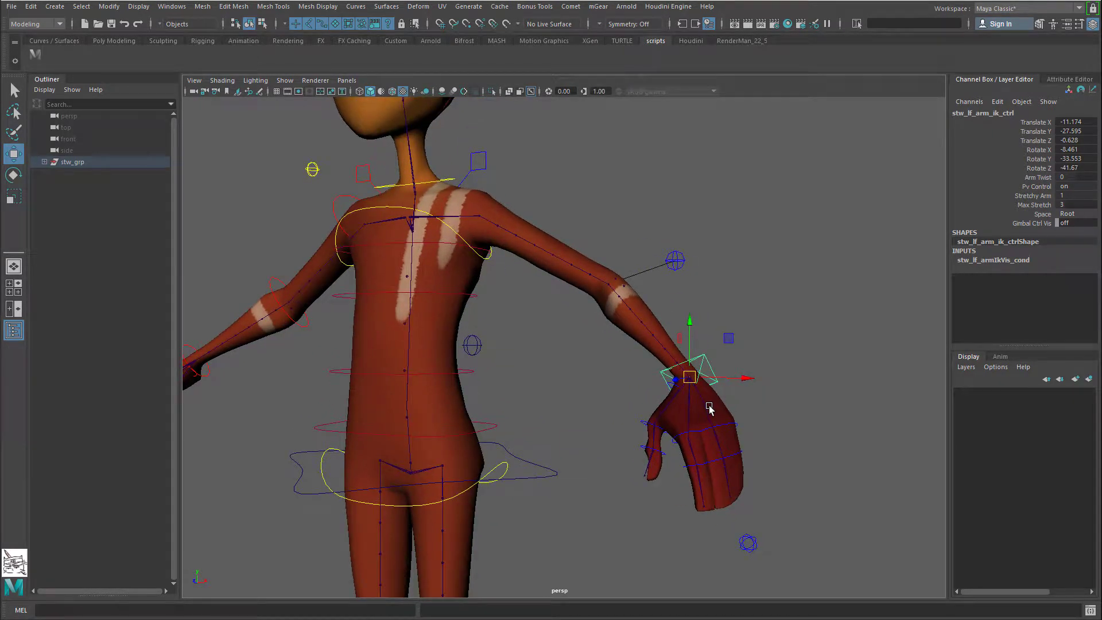
key(e)
drag(701, 411, 725, 476)
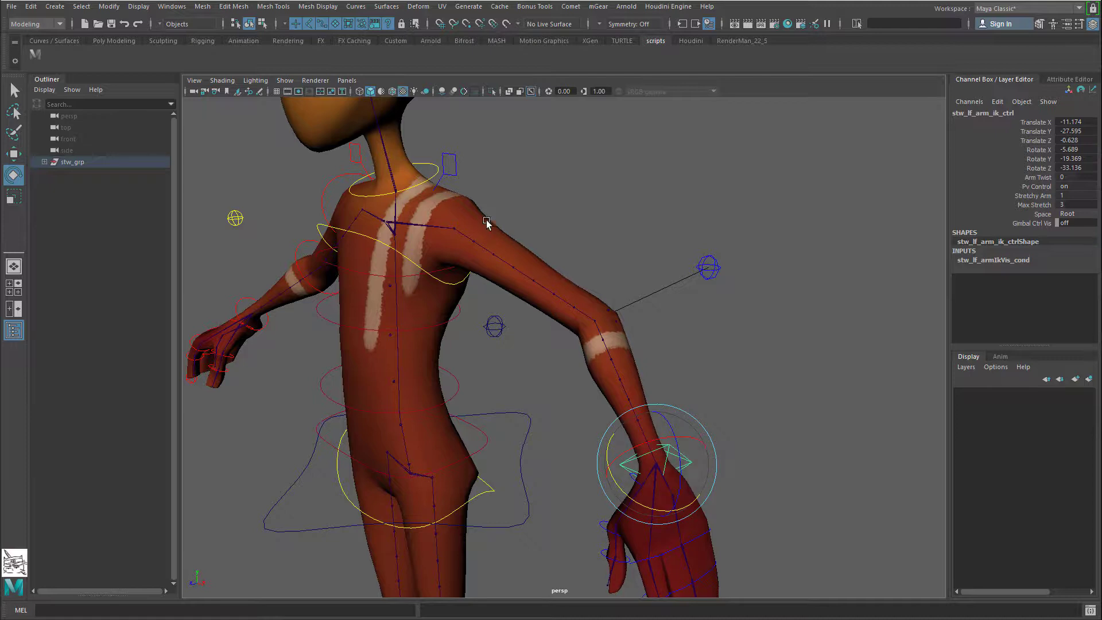
Step: Reselect the left arm IK control, switch to the Rigging menu set, and open the Create IK Handle options
click(780, 437)
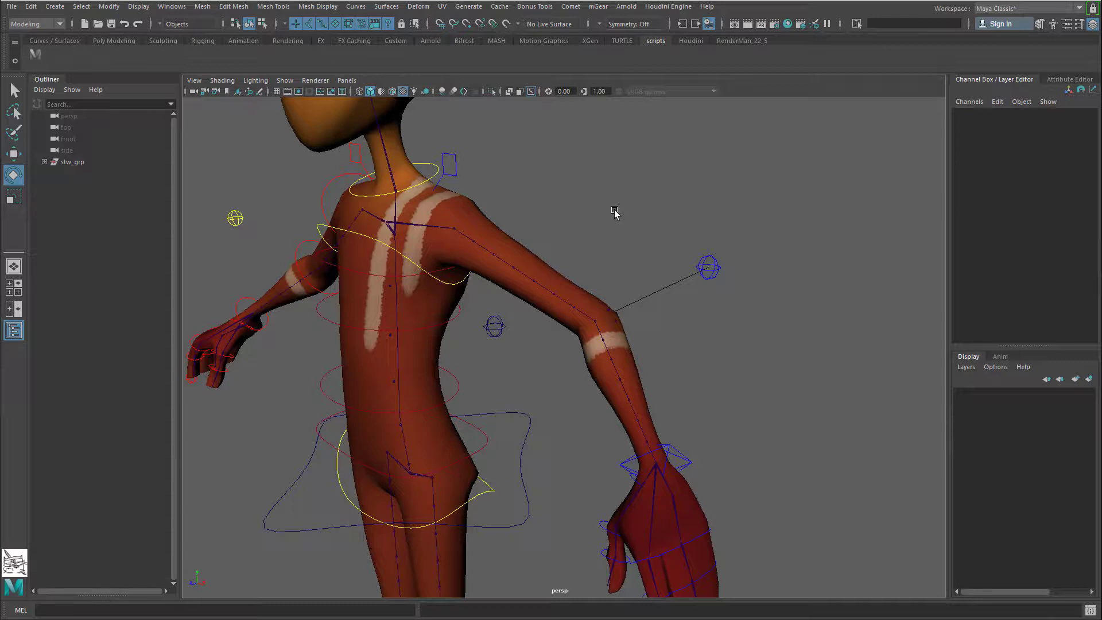
click(682, 460)
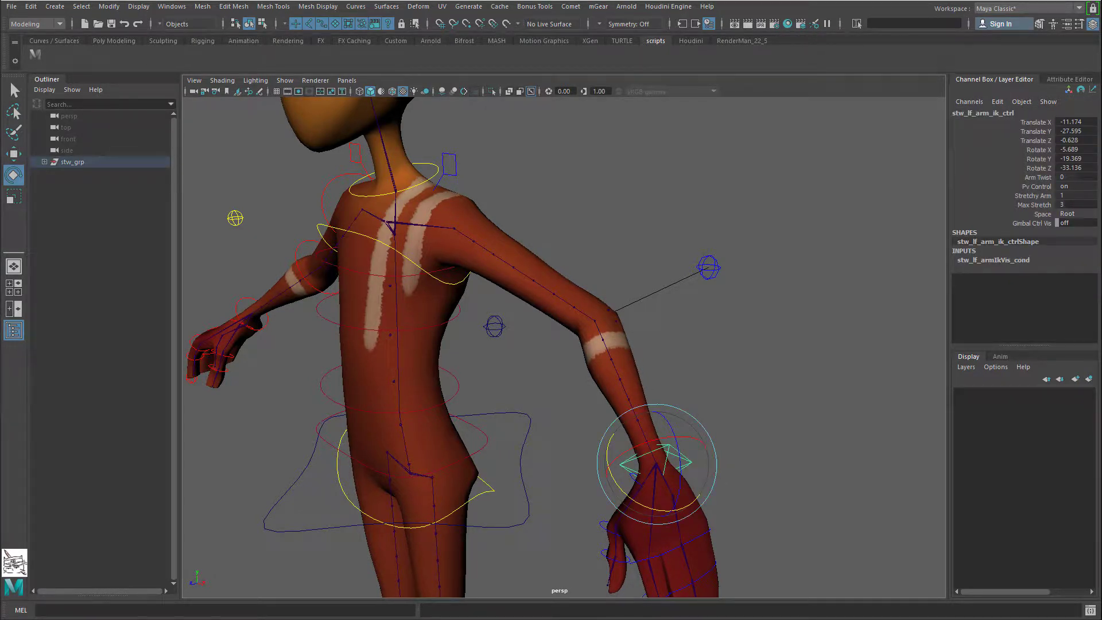
click(385, 7)
click(35, 24)
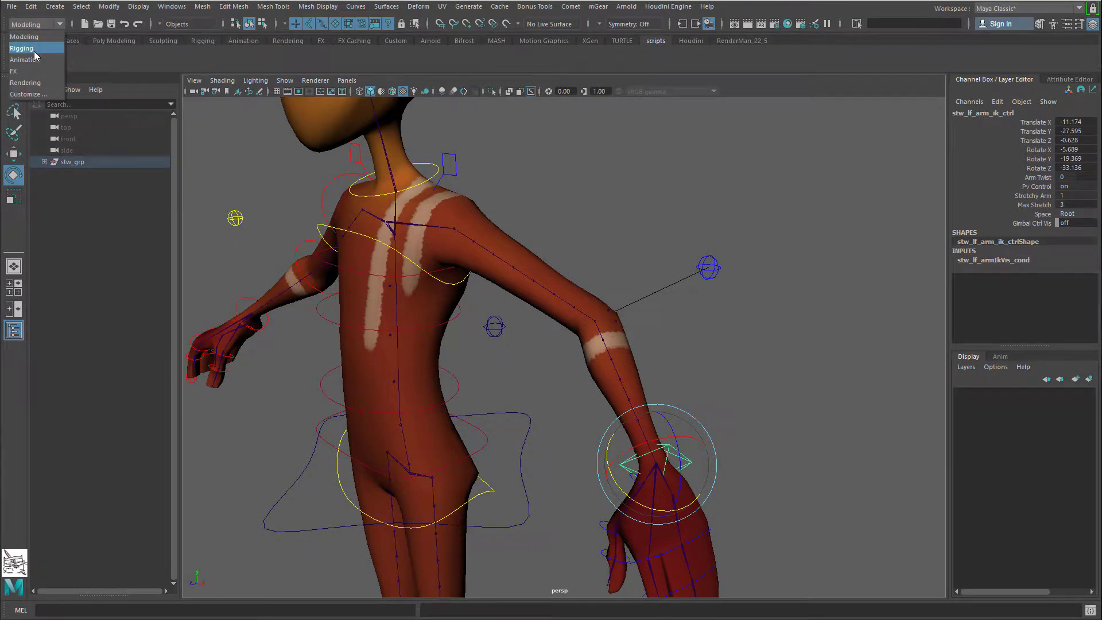
click(22, 49)
click(221, 9)
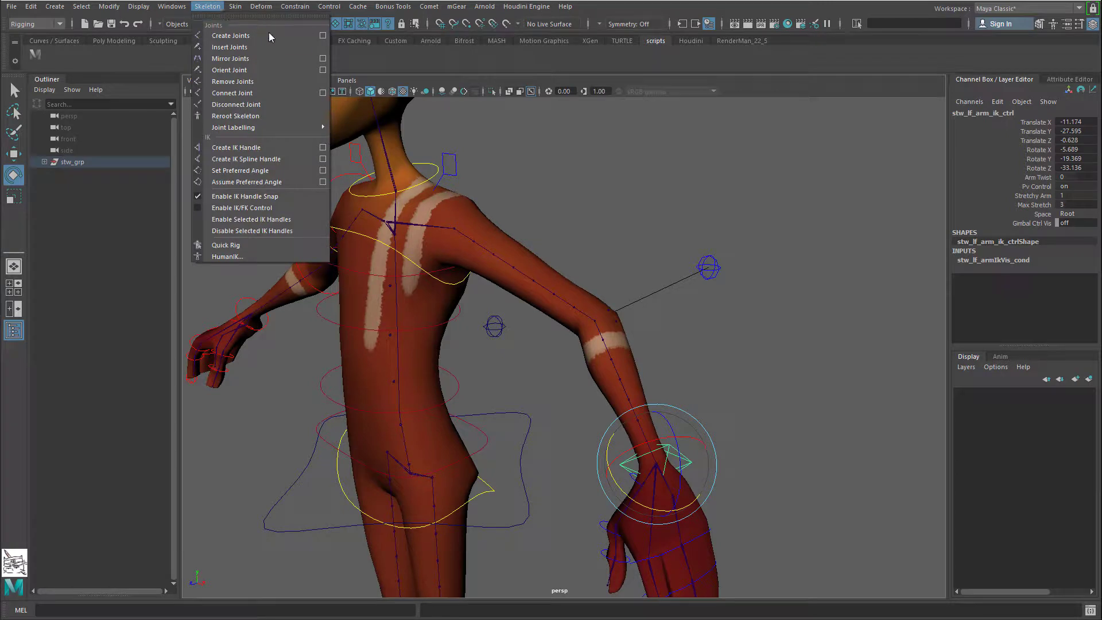
click(322, 148)
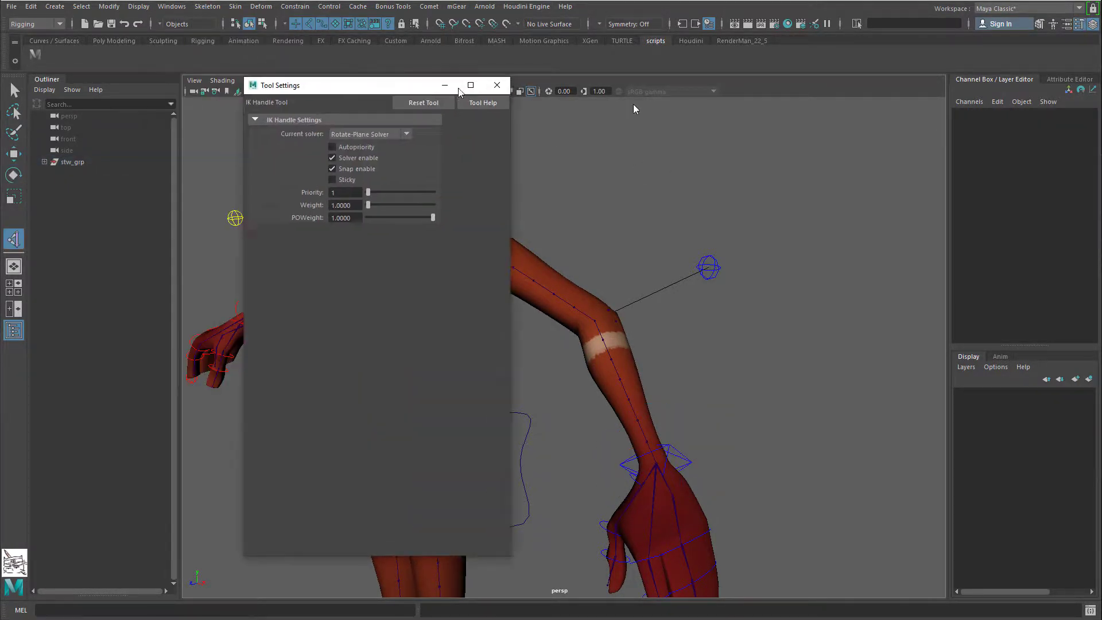
Step: Choose the Rotate-Plane Solver for the IK Handle tool and place the settings window clear of the arm
drag(633, 109, 859, 120)
click(789, 162)
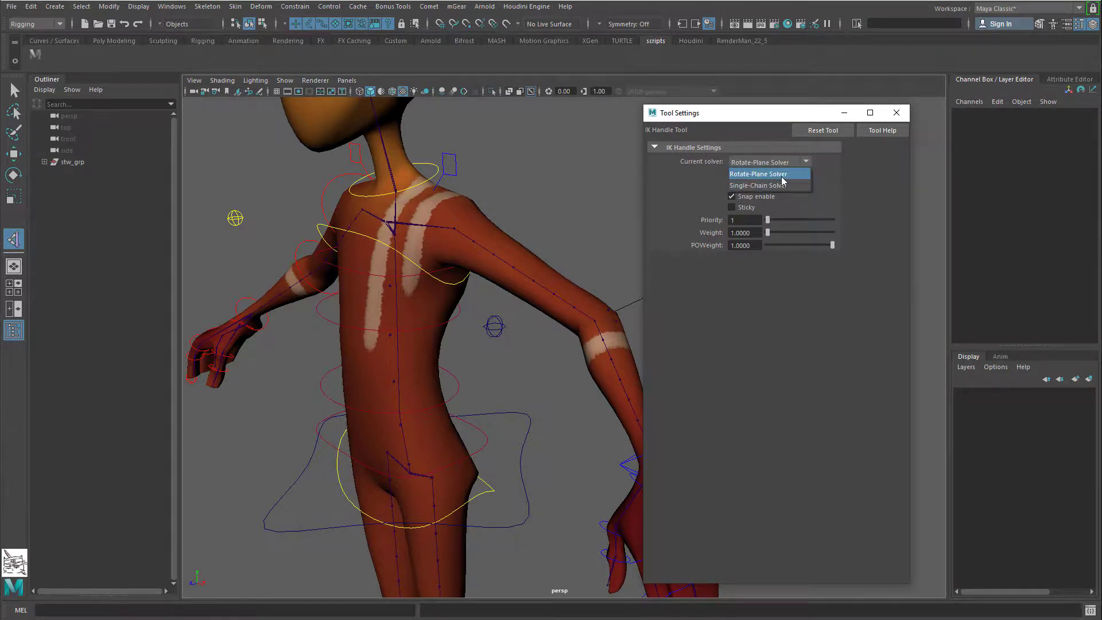
click(767, 173)
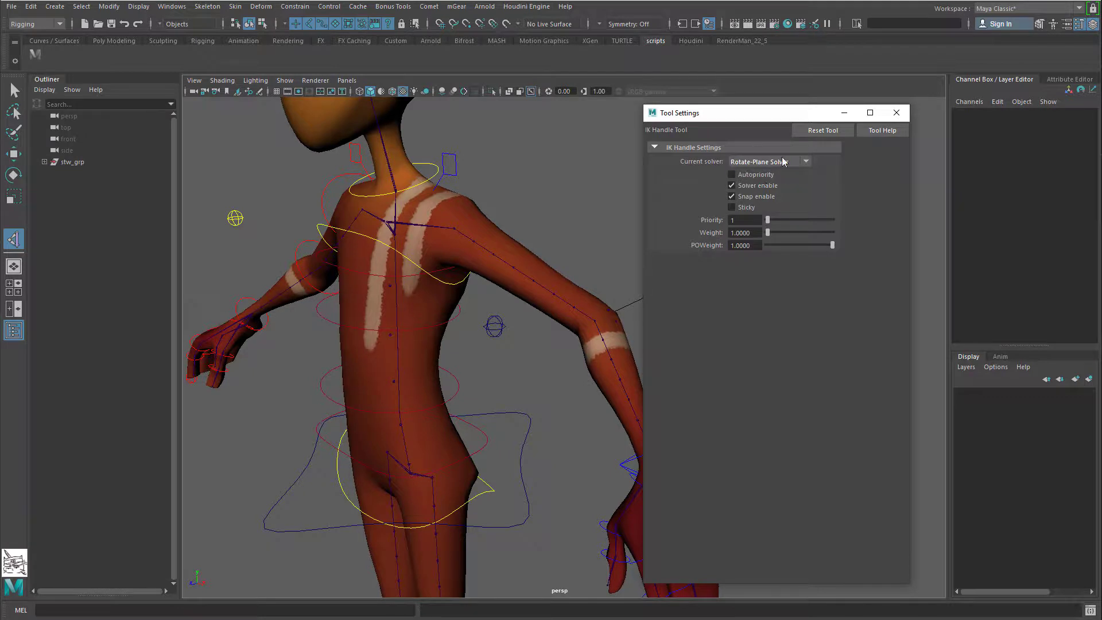
drag(824, 118, 881, 117)
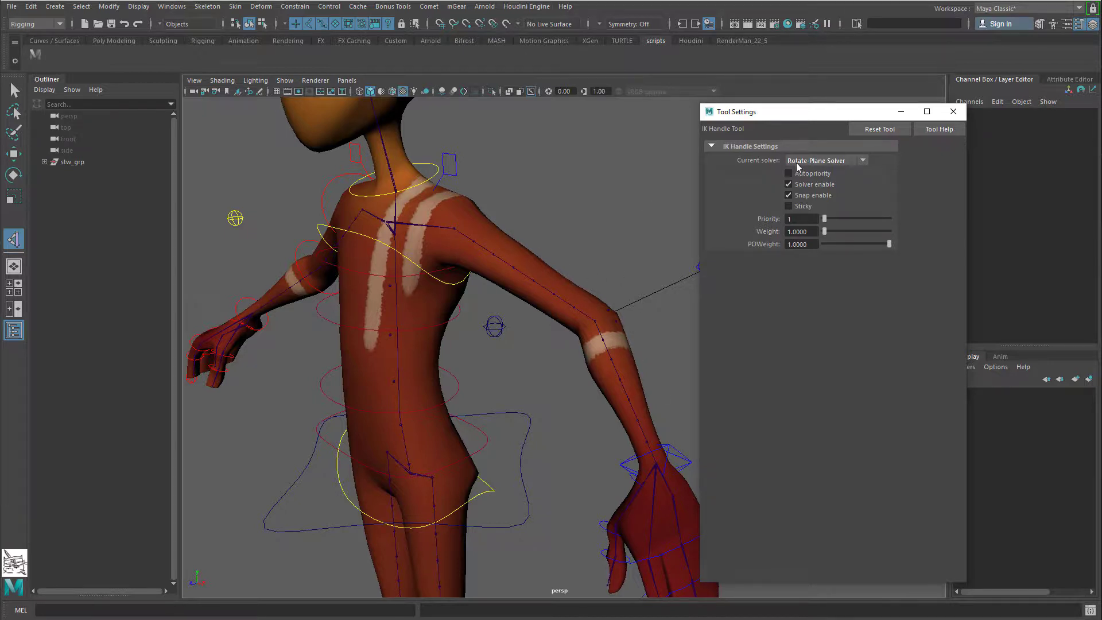
drag(829, 122, 900, 163)
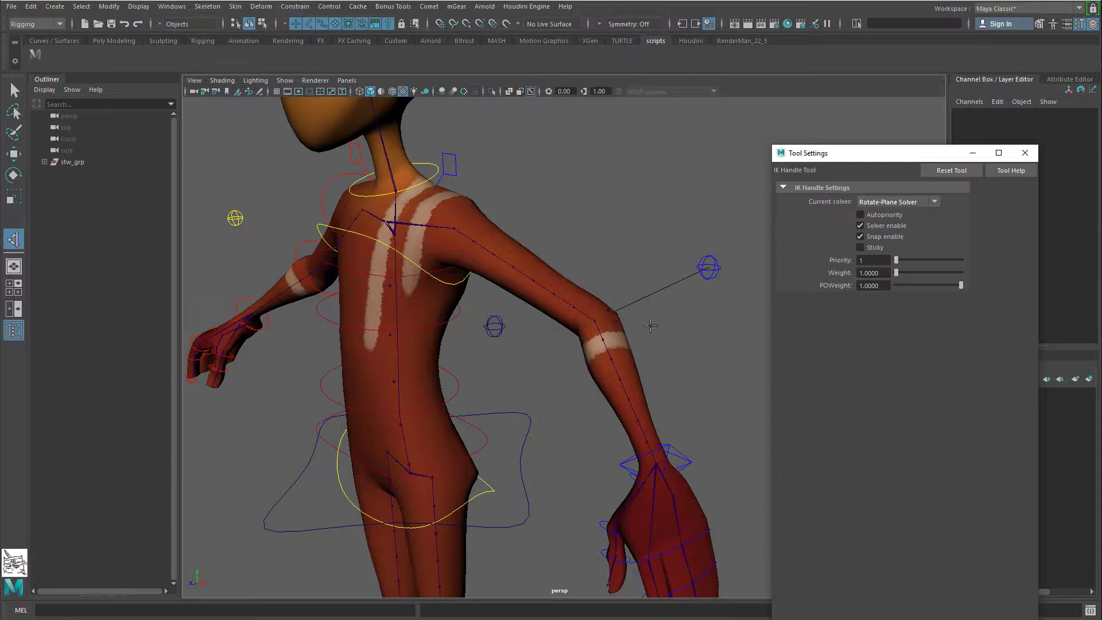
Step: Try raising the left elbow's pole vector control, and undo the move
click(708, 267)
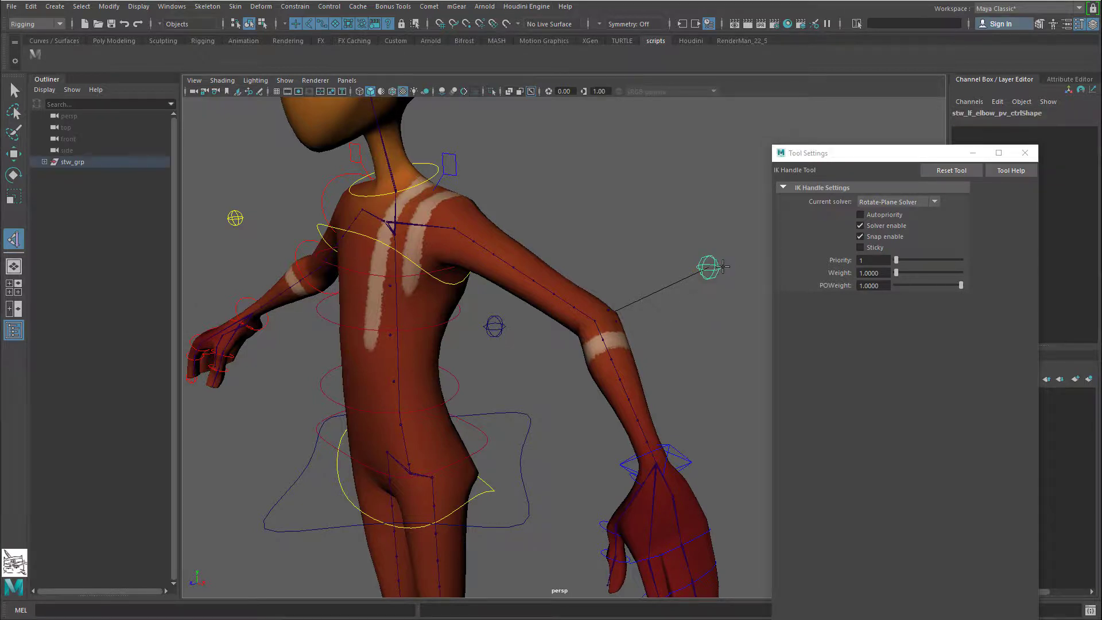
key(w)
drag(707, 243, 707, 218)
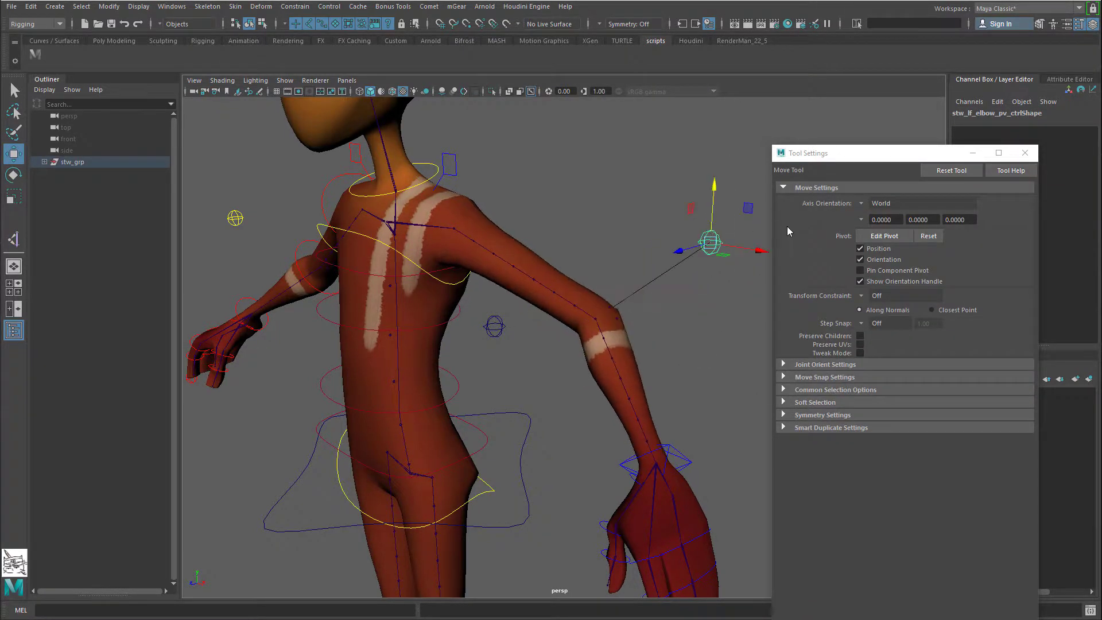
key(ctrl+z)
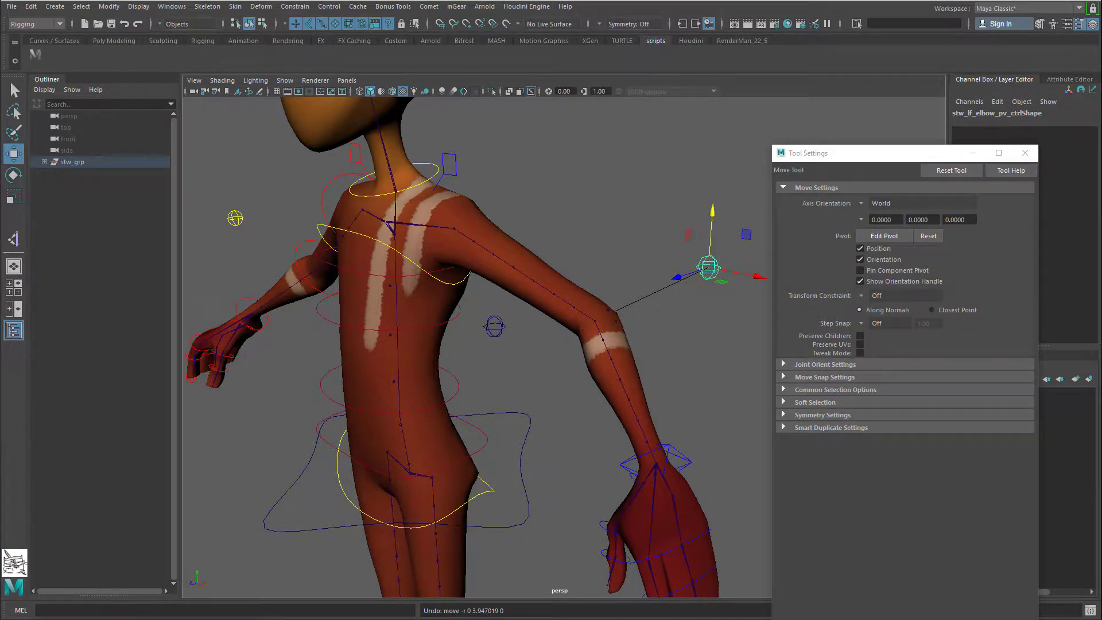
alt+drag(628, 377, 645, 381)
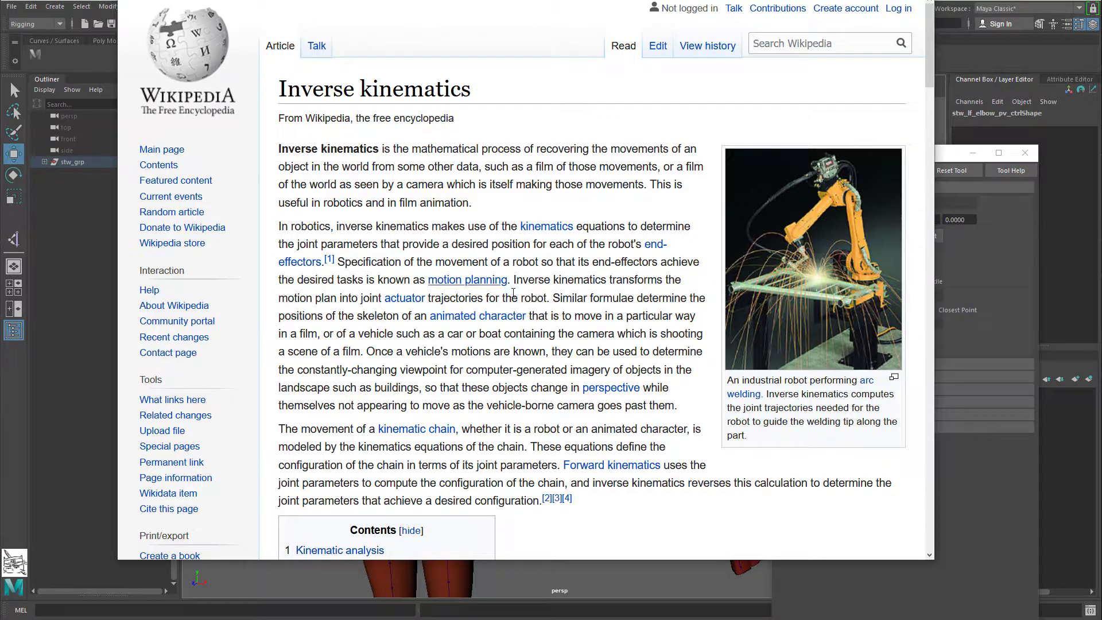
Step: Examine the English and Spanish inverse kinematics articles, including the kinematic analysis section and its human skeleton diagram
scroll(515, 277, down, 3)
scroll(515, 273, down, 7)
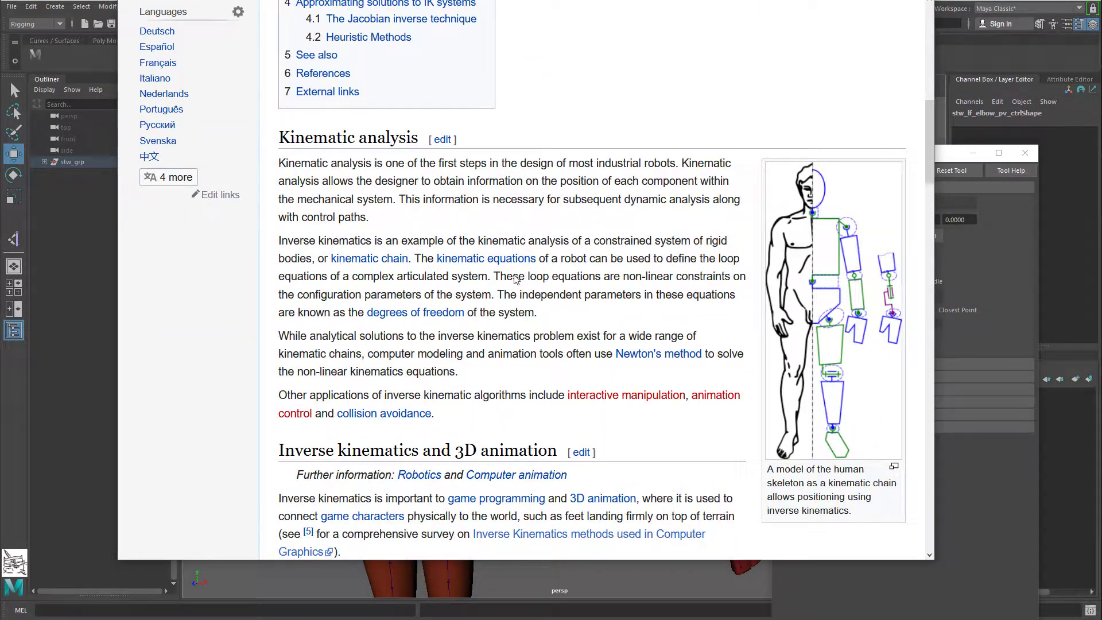
scroll(515, 279, up, 1)
scroll(515, 279, down, 6)
scroll(515, 279, up, 7)
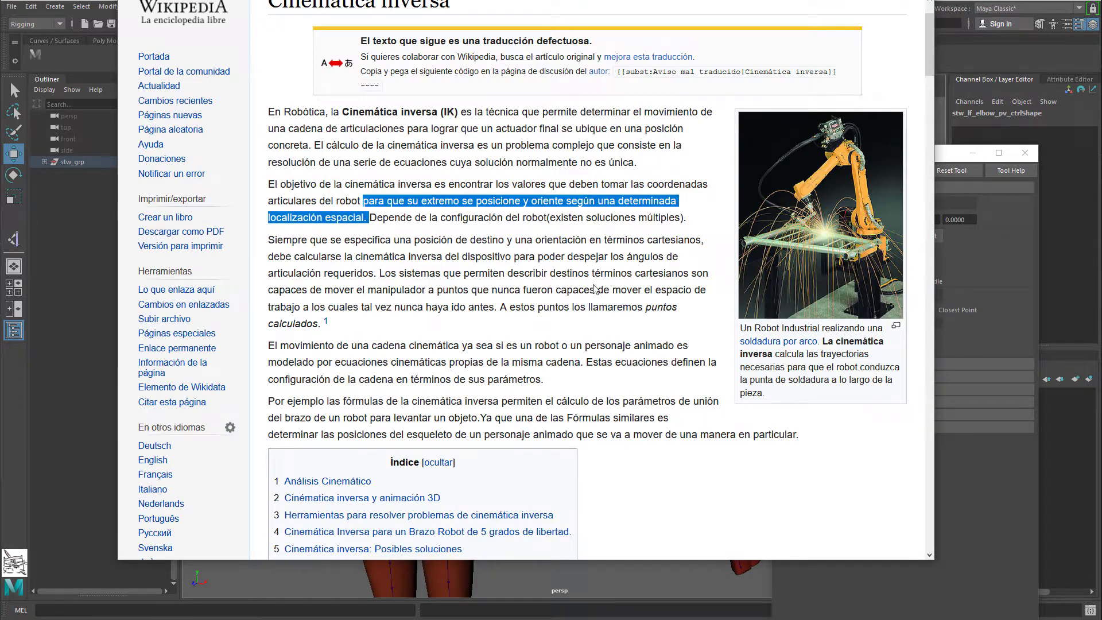
scroll(594, 287, down, 6)
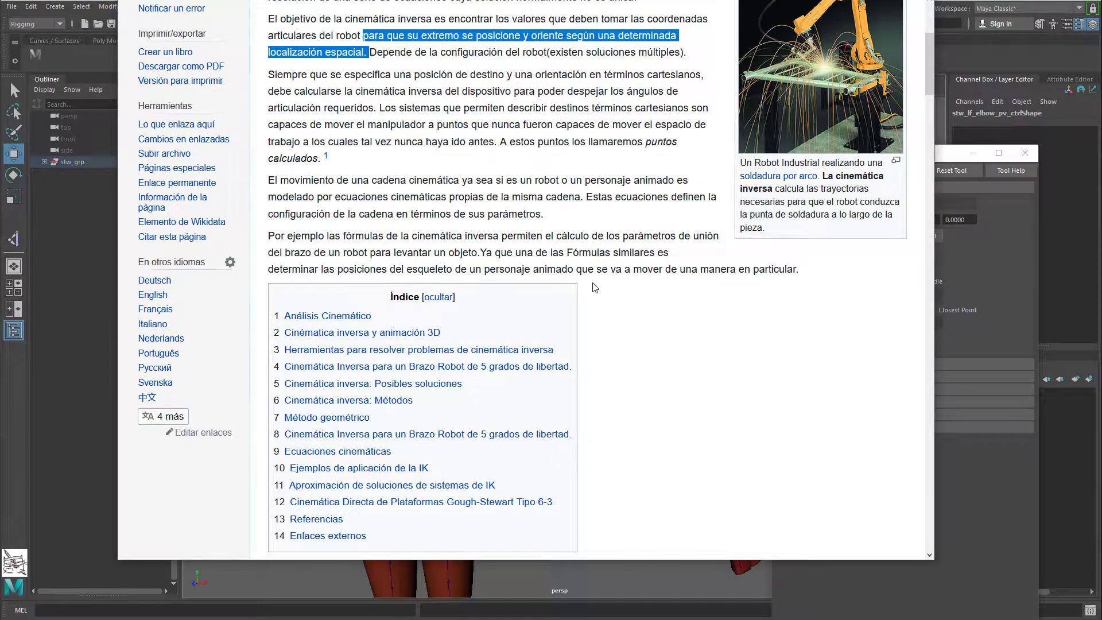
scroll(594, 287, down, 10)
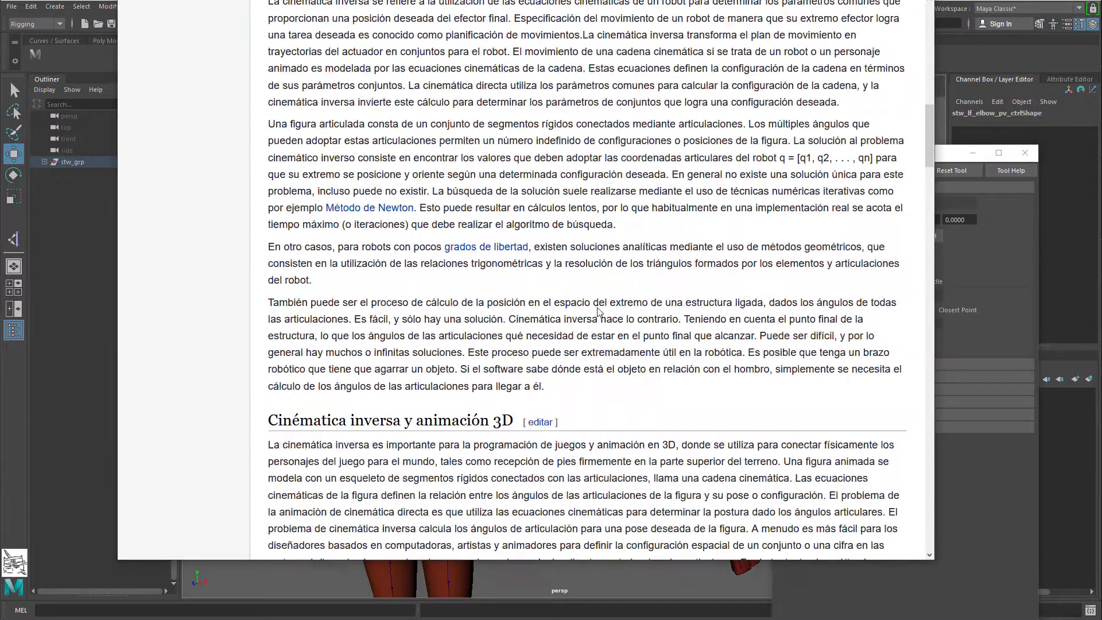
scroll(597, 312, up, 17)
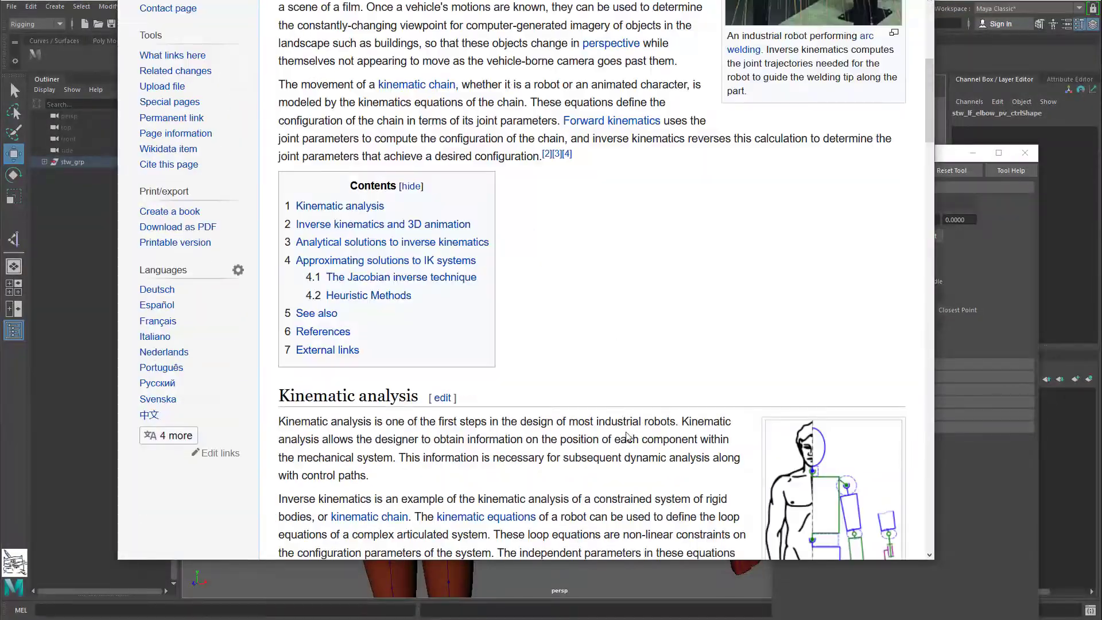
scroll(587, 396, down, 4)
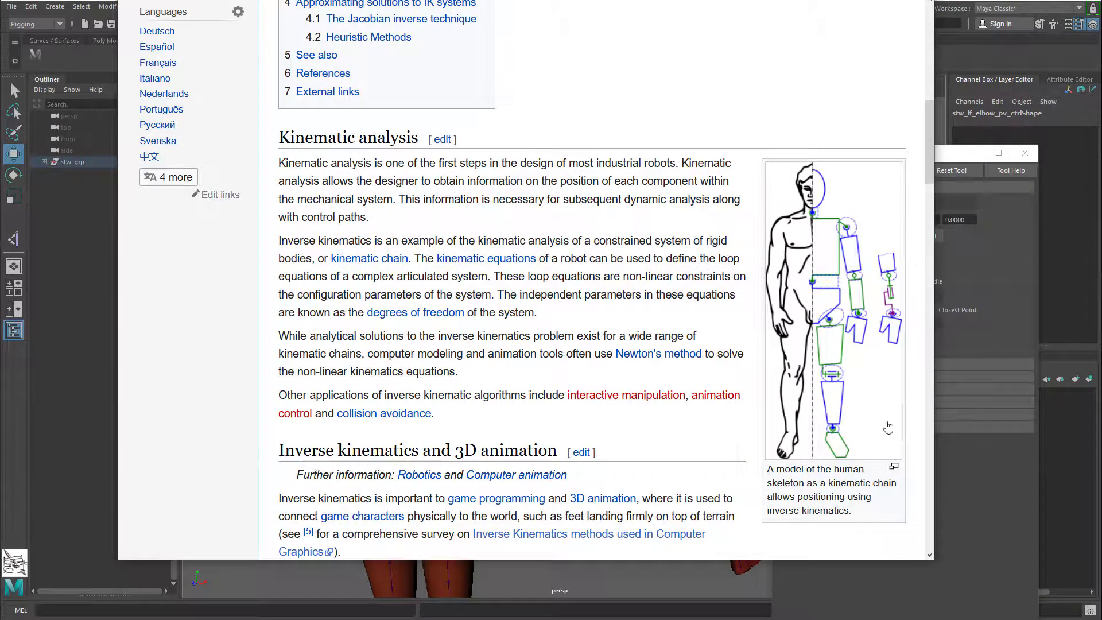
Step: Return to Maya, set the Tool Settings window aside, and bring up the female character scene with the three left arm joint chains
key(alt+Tab)
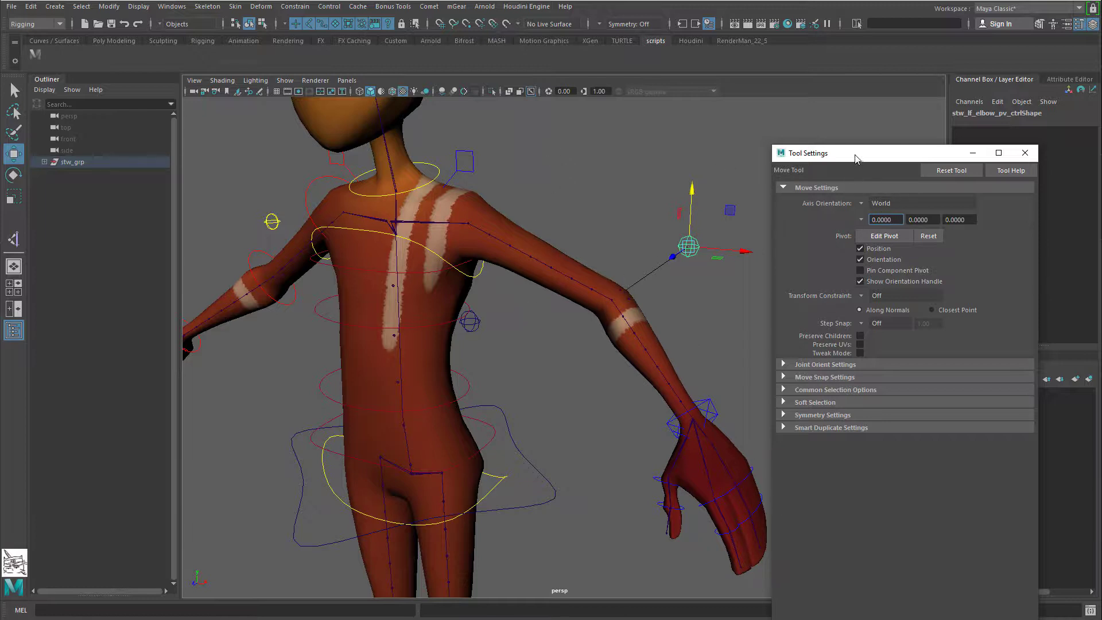
drag(855, 158, 932, 129)
click(793, 591)
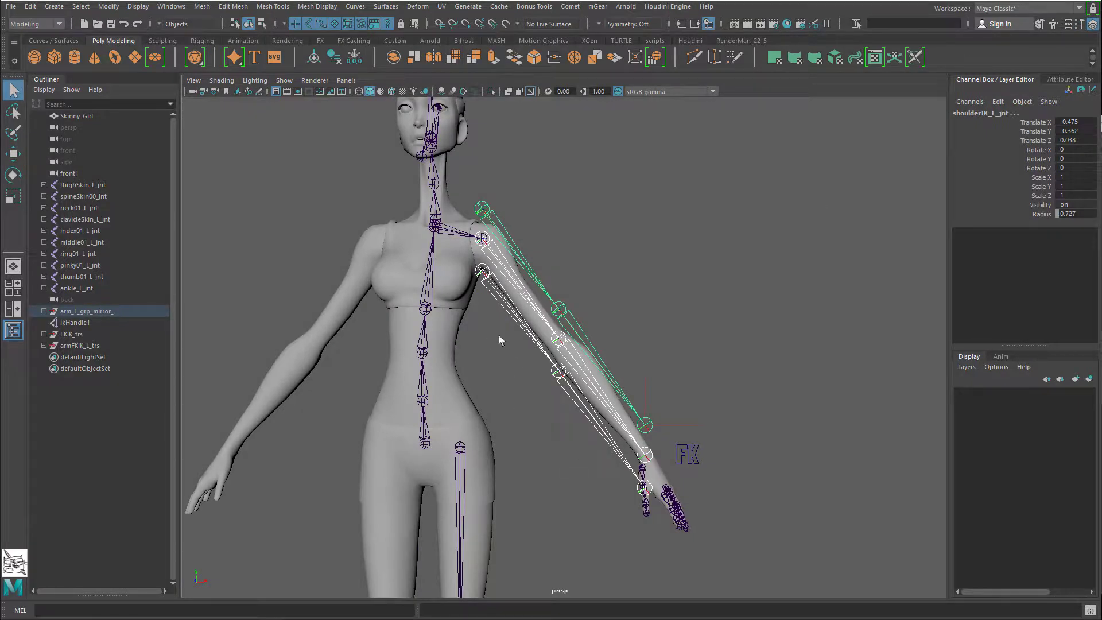
alt+drag(539, 347, 555, 351)
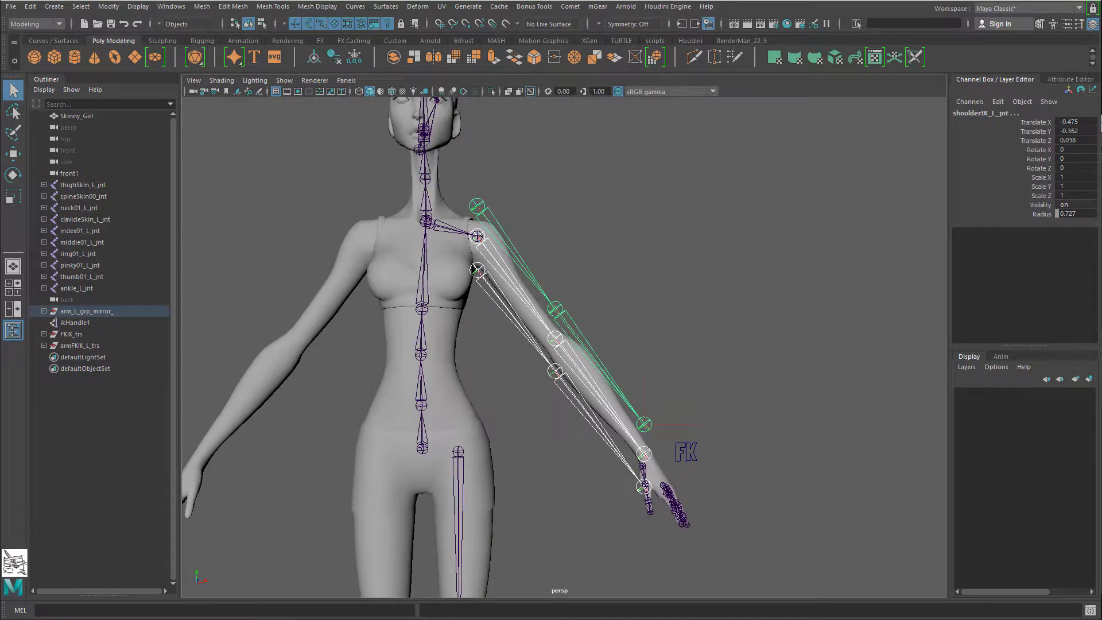
alt+drag(598, 263, 627, 315)
Step: Step the selection down from the shoulder to the elbow joints and compare the three left arm chains
key(w)
key(Down)
drag(534, 183, 508, 363)
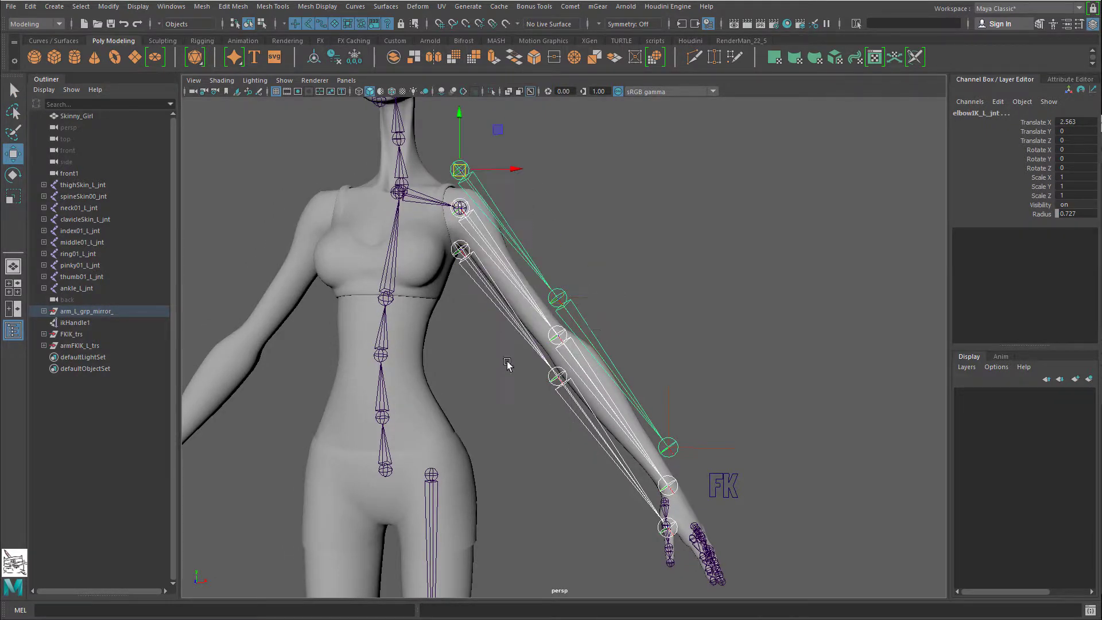
drag(610, 300, 566, 498)
drag(513, 187, 477, 412)
drag(621, 330, 590, 516)
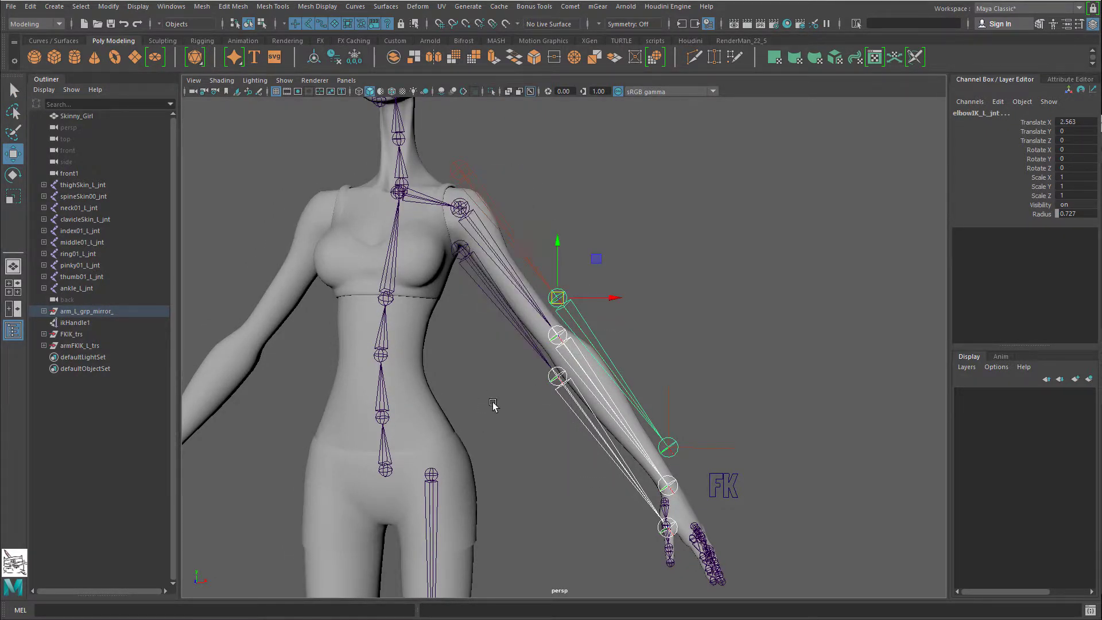
drag(500, 402, 523, 424)
Step: Return to the finished character's scene, try moving the small joints along the left upper arm, and undo the moves
alt+drag(641, 420, 617, 376)
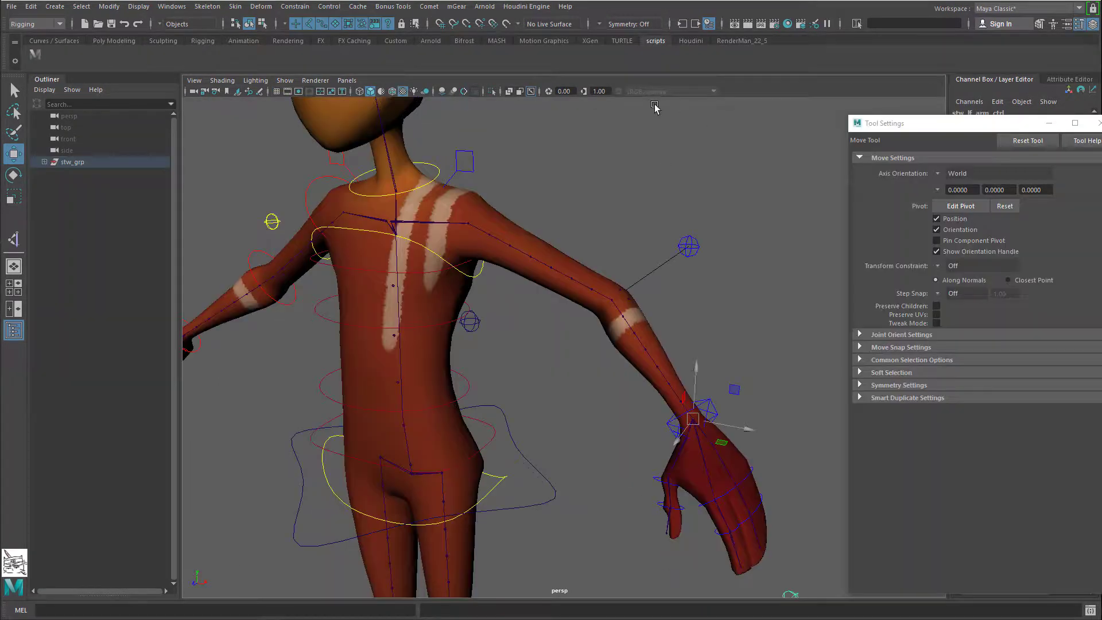
scroll(516, 253, up, 4)
click(495, 221)
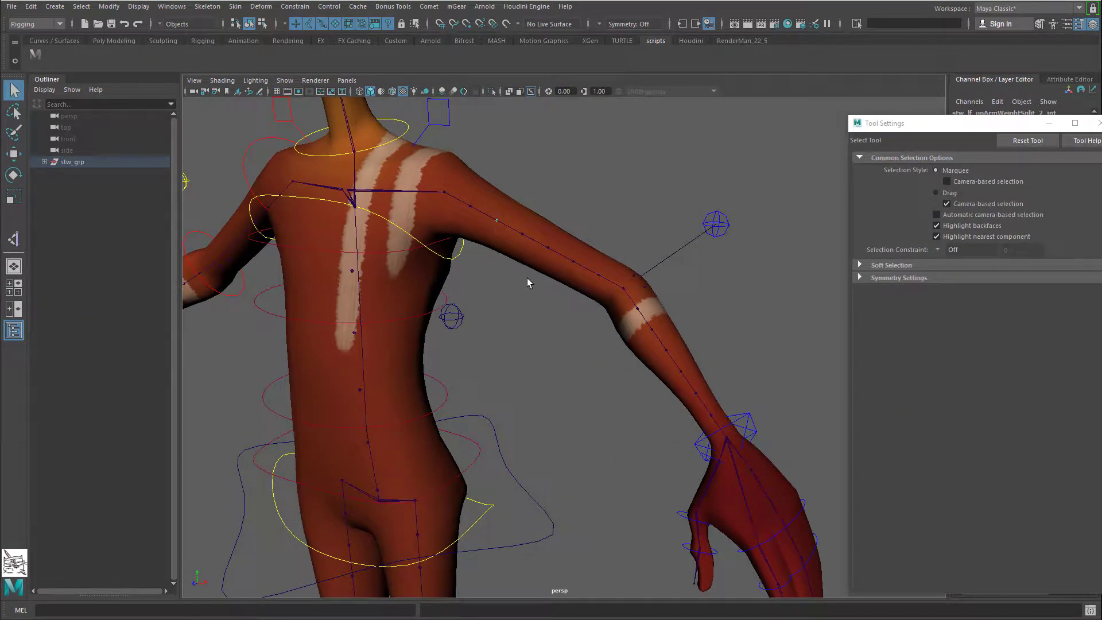
alt+drag(527, 278, 569, 259)
key(w)
drag(507, 210, 556, 192)
key(ctrl+z)
click(551, 235)
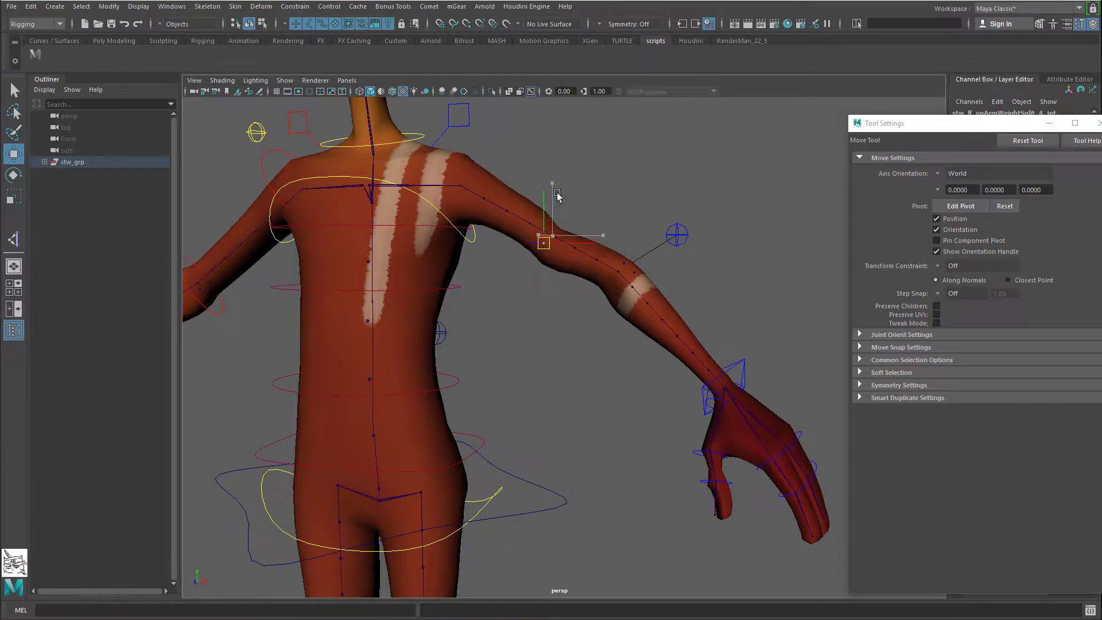
key(ctrl+z)
Step: Move the Tool Settings window clear of the Channel Box and select the character's root control at the feet
drag(884, 123, 315, 91)
alt+drag(746, 400, 886, 406)
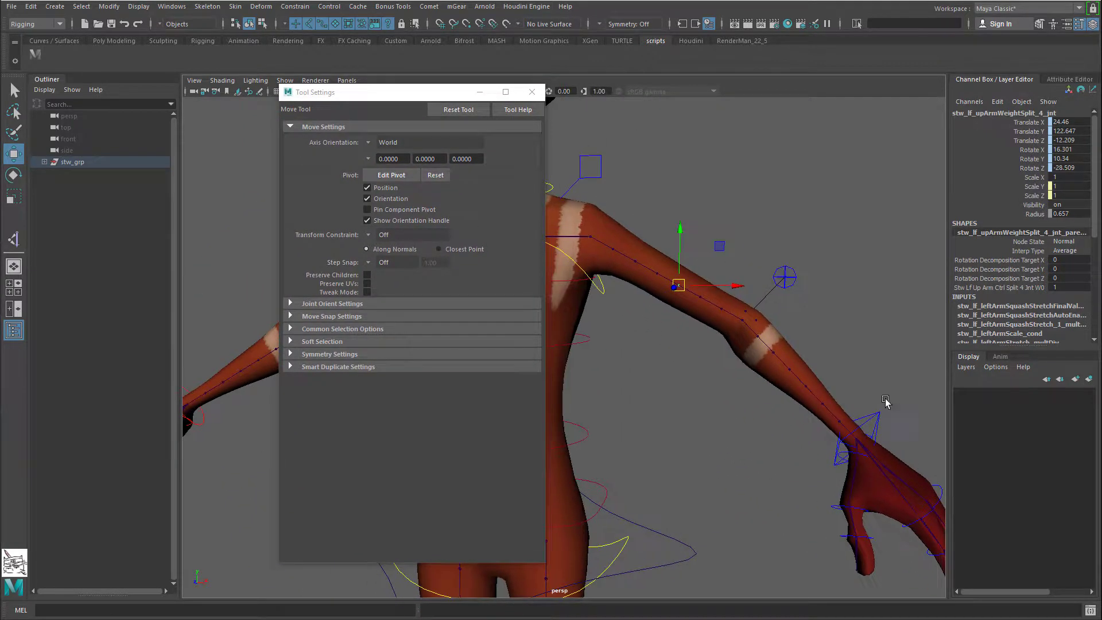
alt+drag(920, 236, 746, 180)
scroll(689, 373, down, 3)
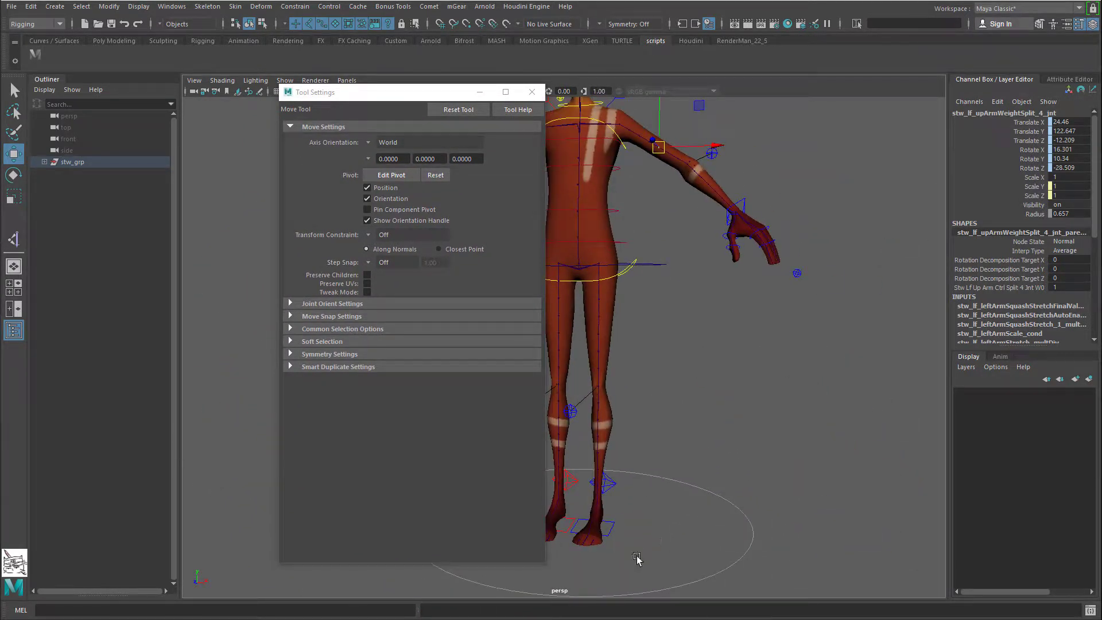
click(606, 528)
drag(774, 440, 729, 526)
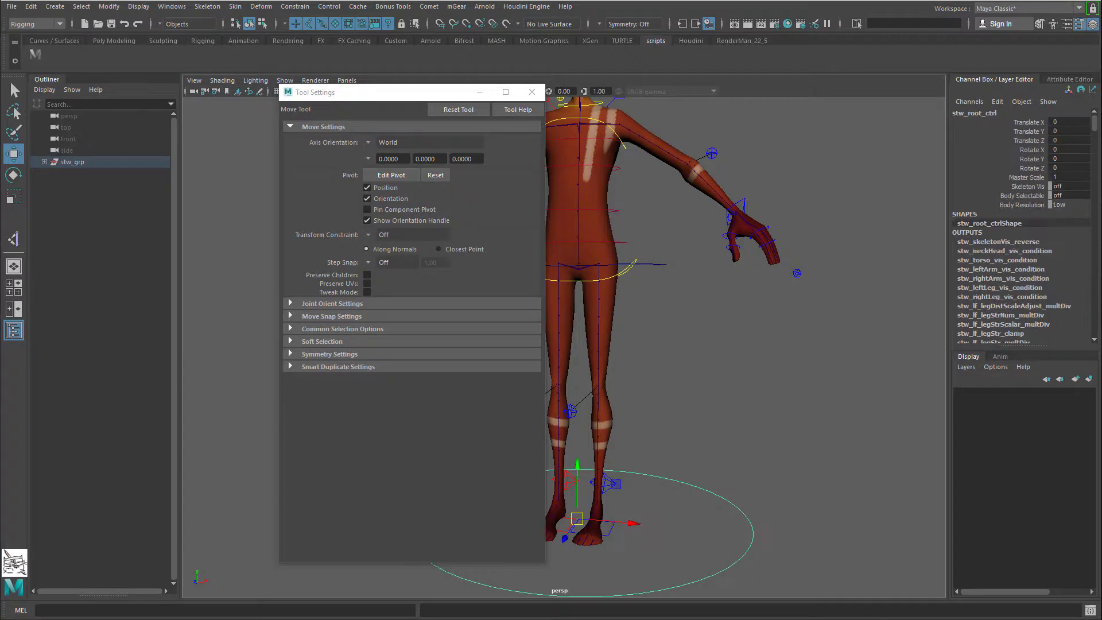
alt+middle_drag(789, 229, 753, 365)
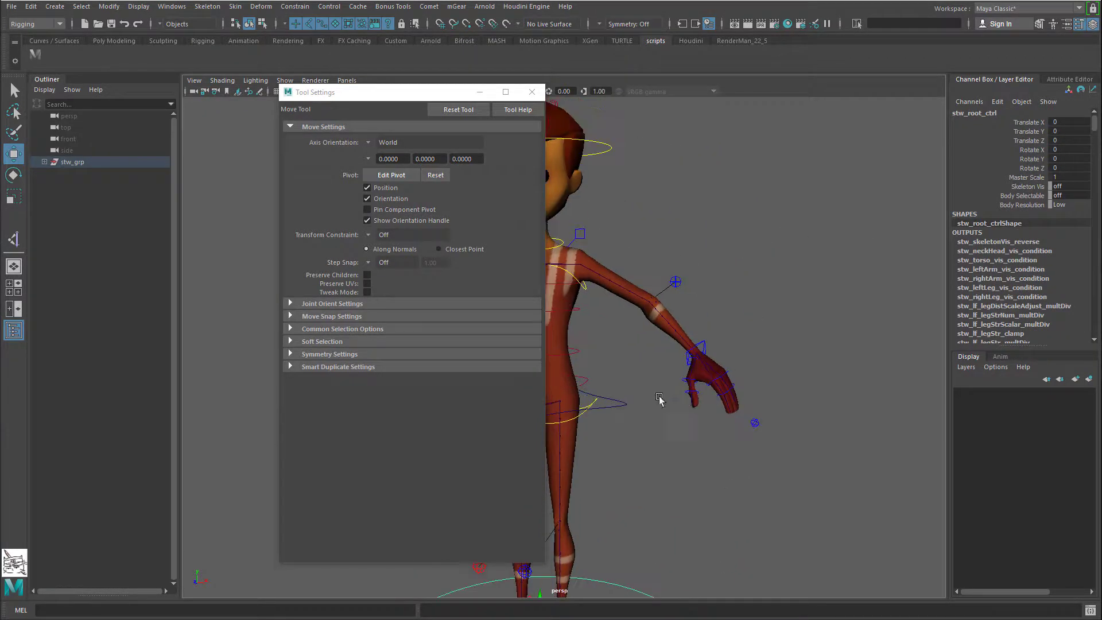
Step: Turn on Free Spine Controls and Sculpt Controls on the COG control at the hips
drag(625, 397, 623, 435)
alt+right_drag(733, 218, 869, 270)
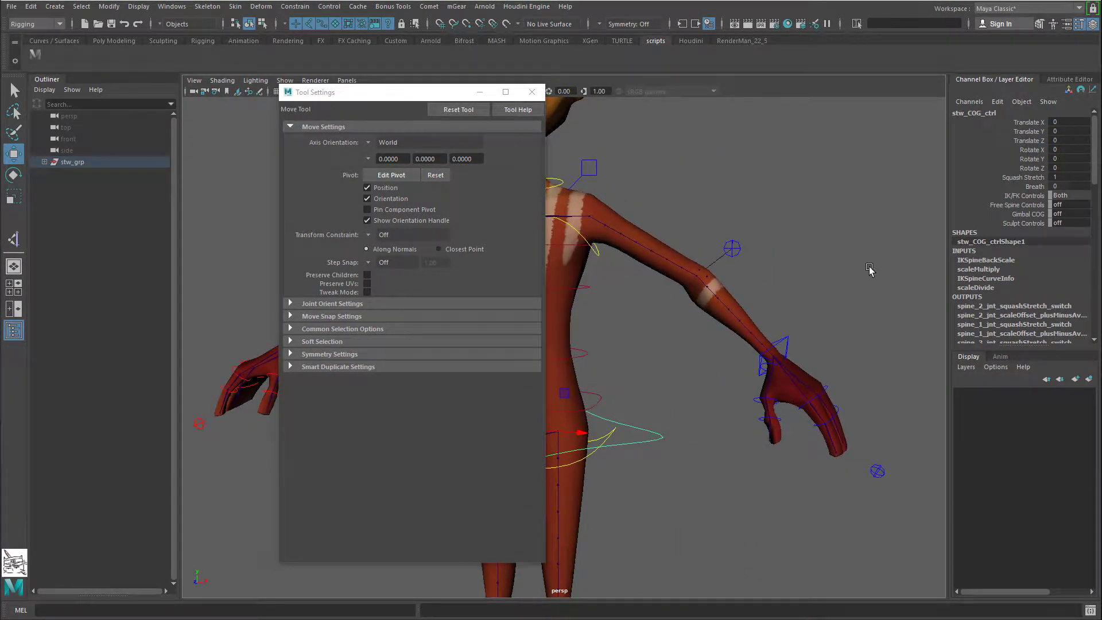
click(1033, 205)
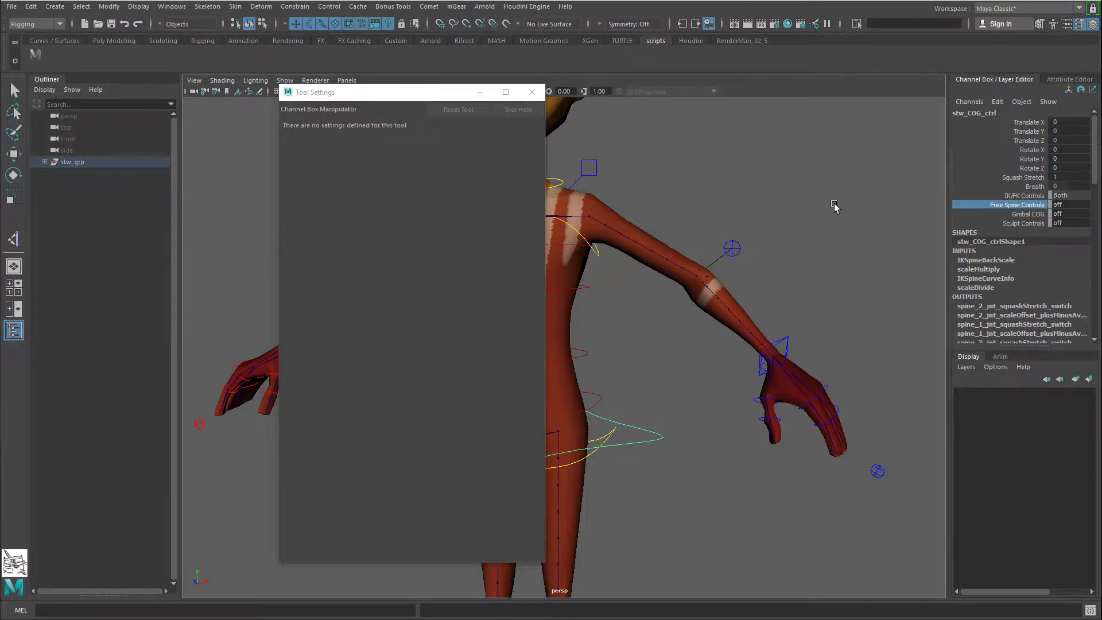
click(1085, 207)
text(1)
click(1076, 224)
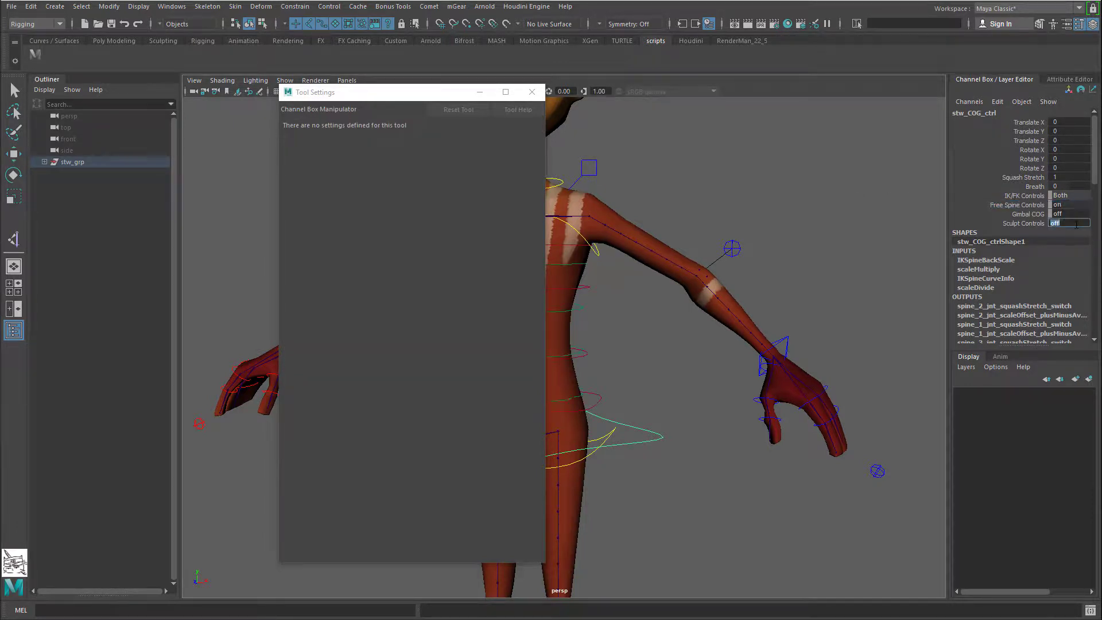
text(1)
key(Return)
Step: Try moving the chest-level free spine control sideways along X, and undo the move
alt+middle_drag(624, 303, 710, 295)
click(683, 295)
key(w)
drag(672, 297, 772, 307)
key(ctrl+z)
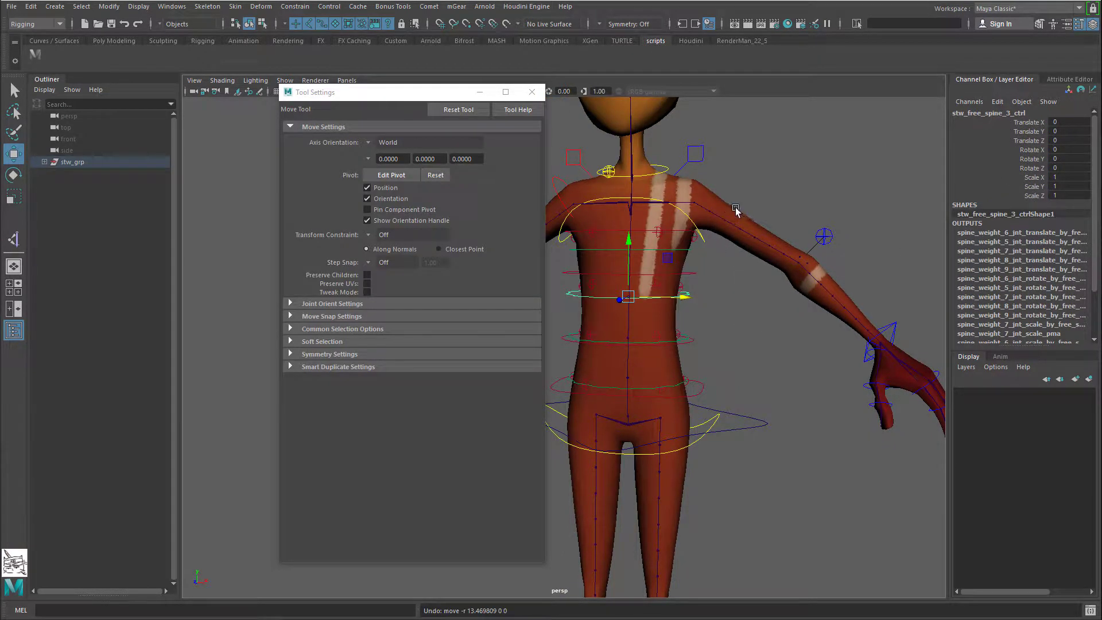
Step: Inspect the left arm's controls and set the wrist IK control's Arm Twist to 70.1
click(695, 151)
click(829, 236)
alt+middle_drag(818, 262, 743, 256)
click(818, 319)
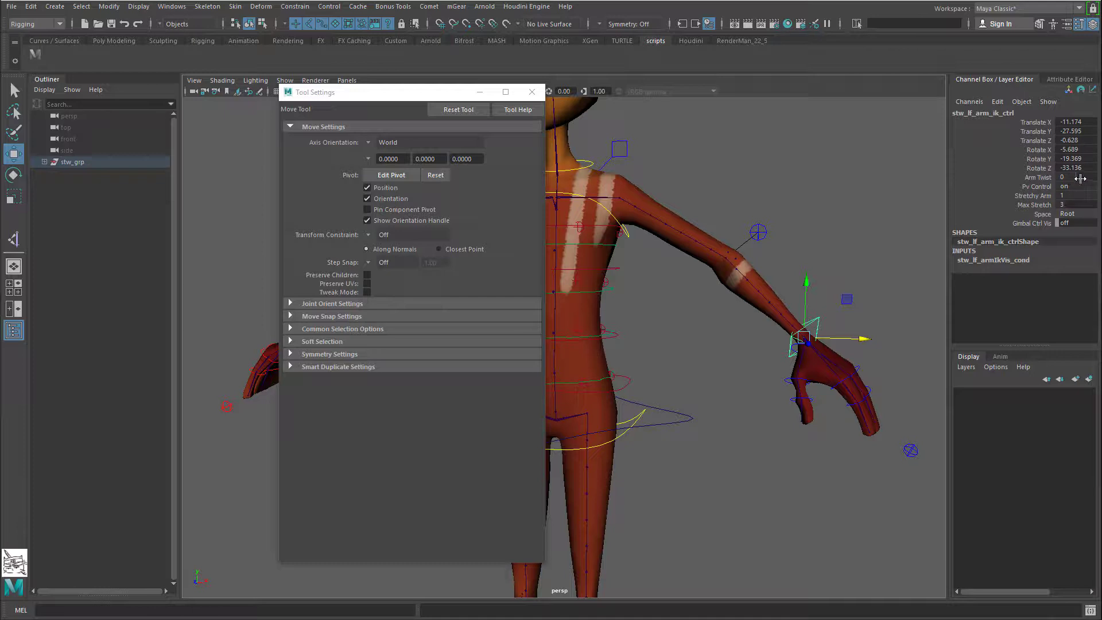
click(1034, 177)
middle_drag(910, 173, 1061, 224)
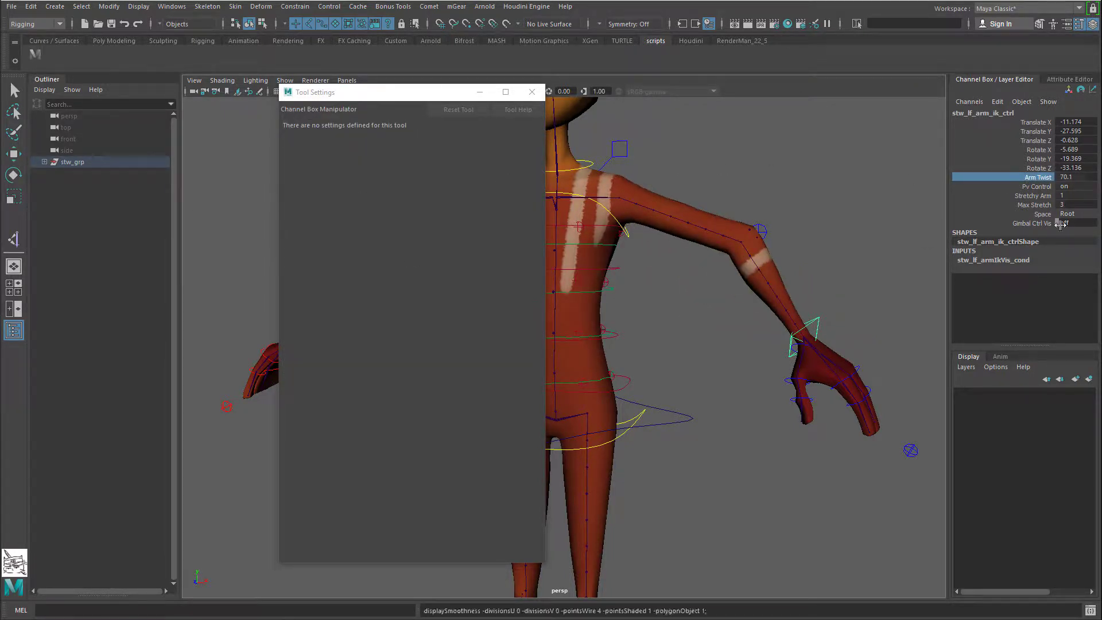
alt+right_drag(797, 238, 991, 236)
alt+middle_drag(690, 170, 684, 246)
key(w)
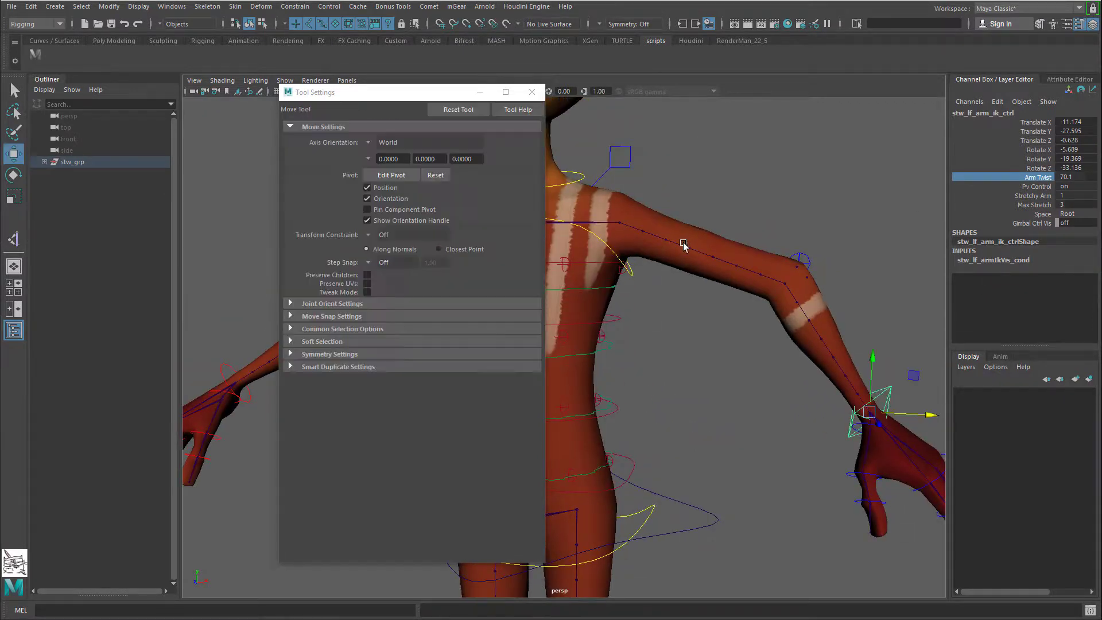
Step: Try pulling the third weight-split joint of the left upper arm upward, and undo the move
click(686, 244)
drag(707, 180, 701, 151)
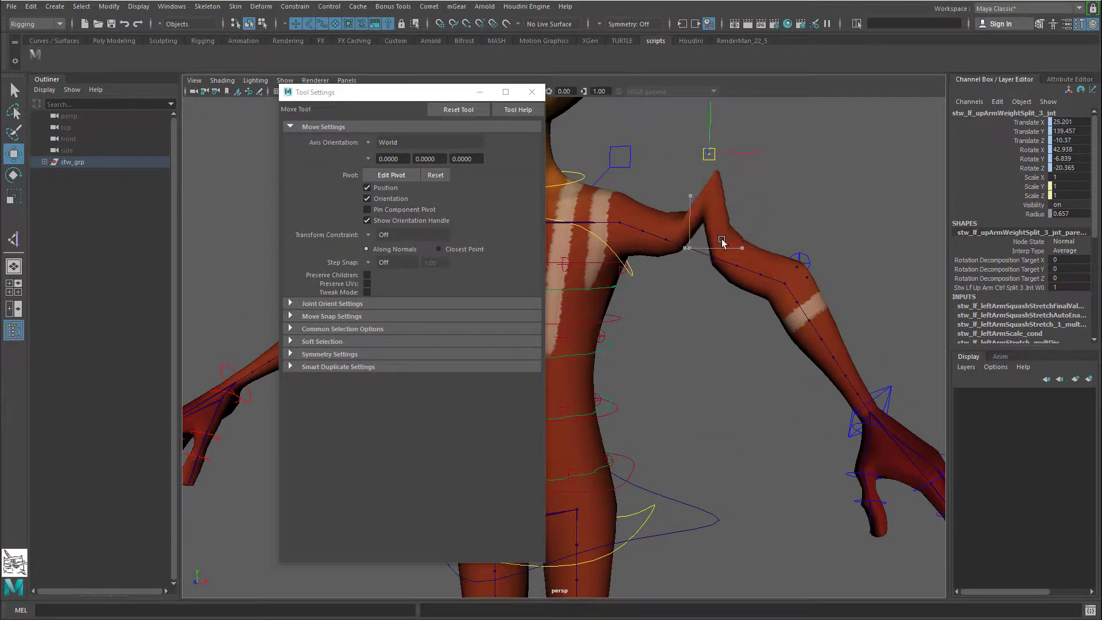
key(ctrl+z)
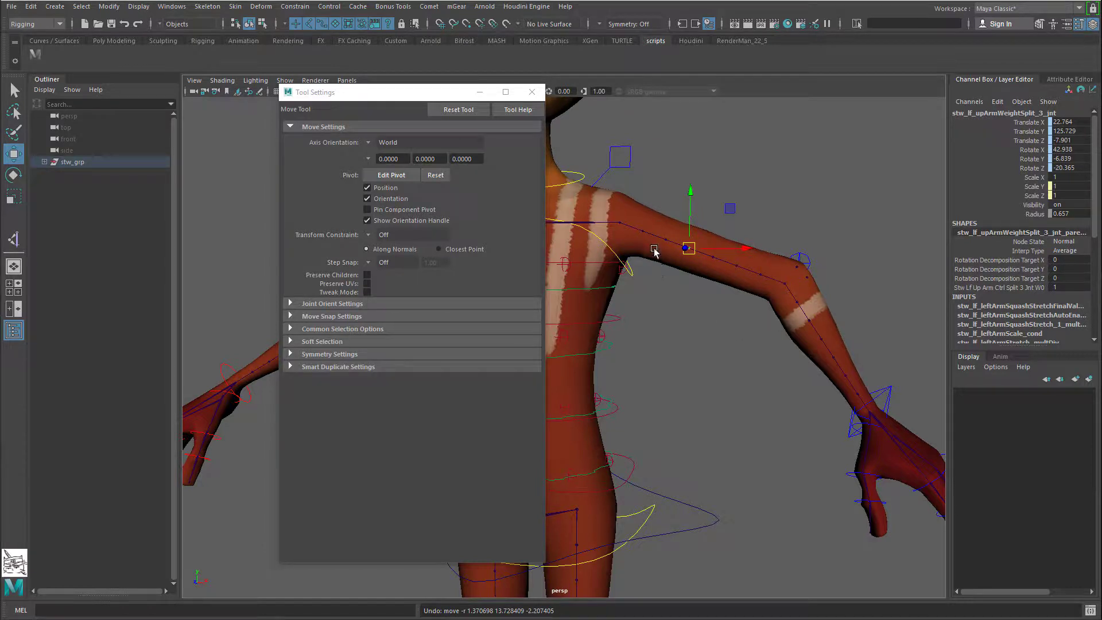
click(692, 177)
Step: Close the Tool Settings window, and inspect the three left arm chains one at a time in the female character scene
click(533, 91)
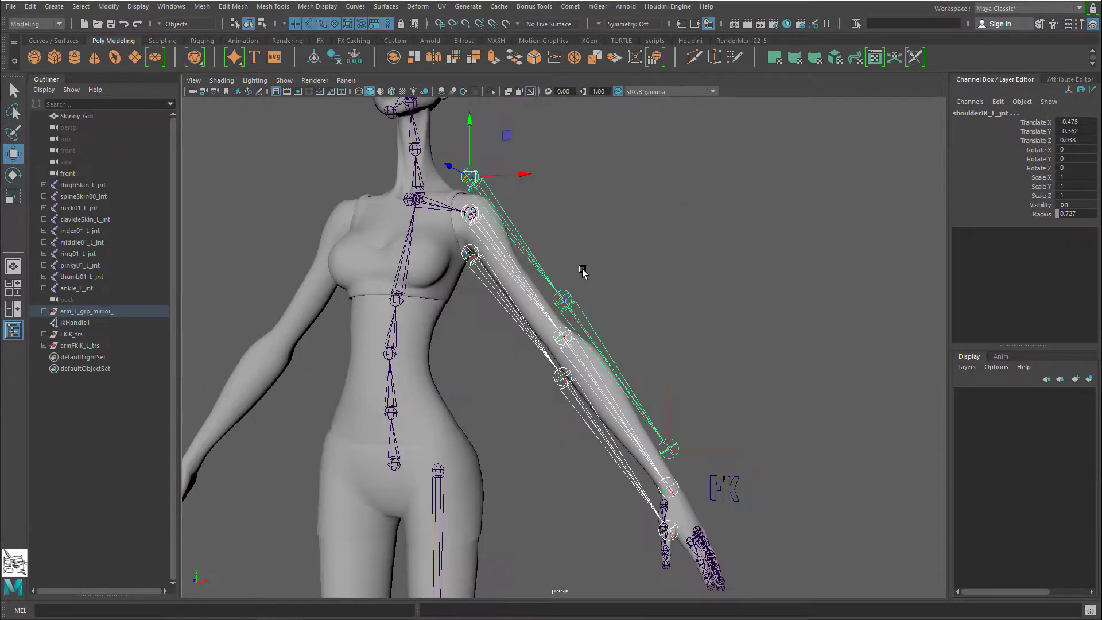
click(592, 236)
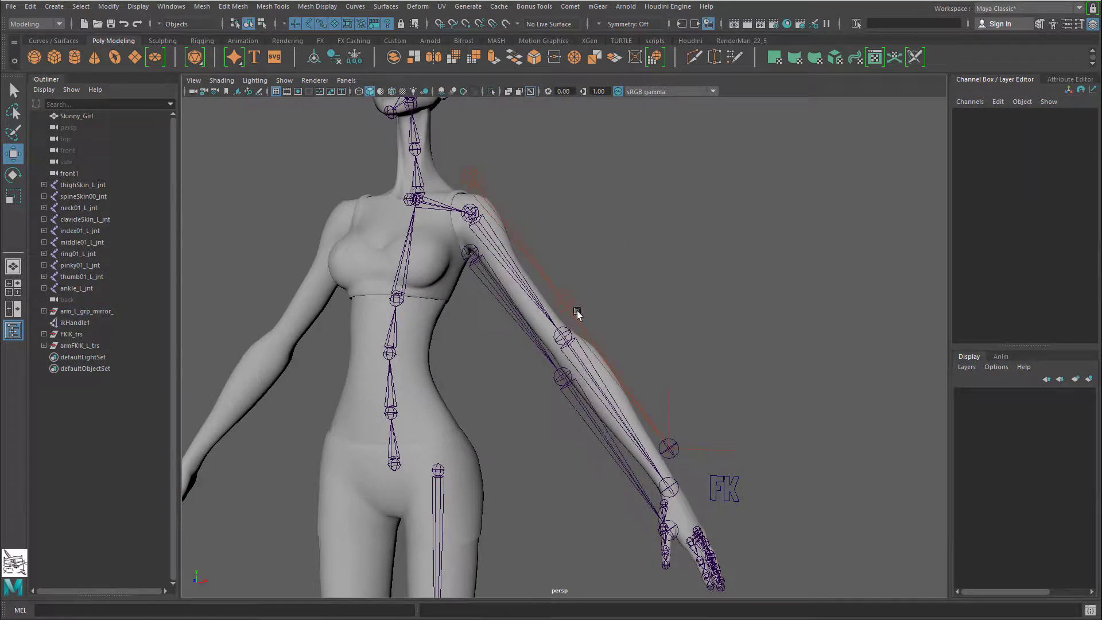
click(500, 219)
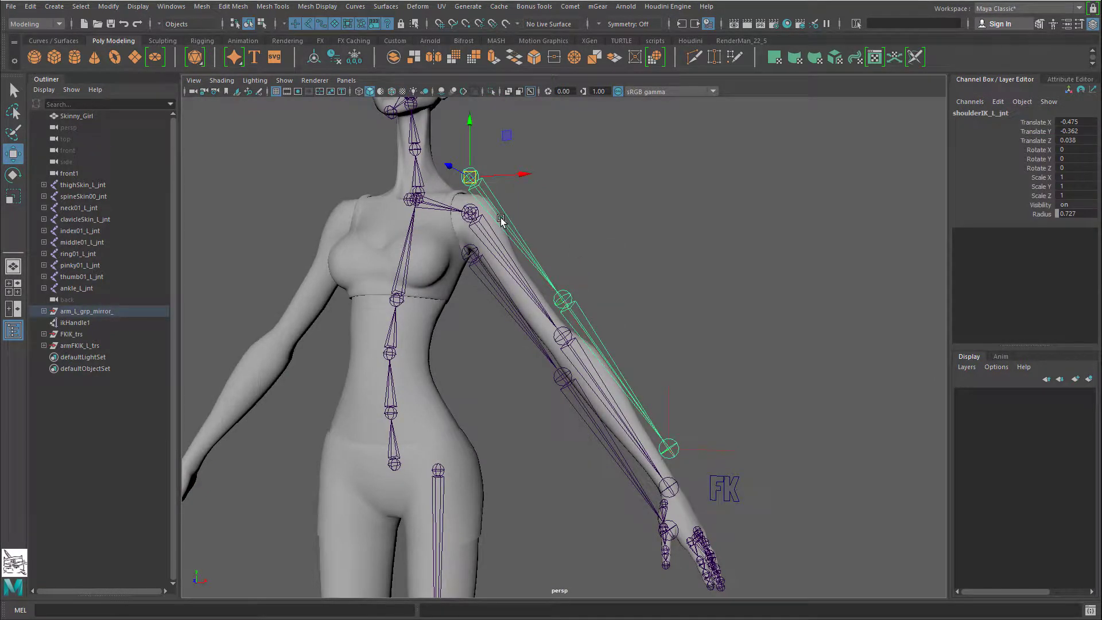
click(497, 306)
click(508, 265)
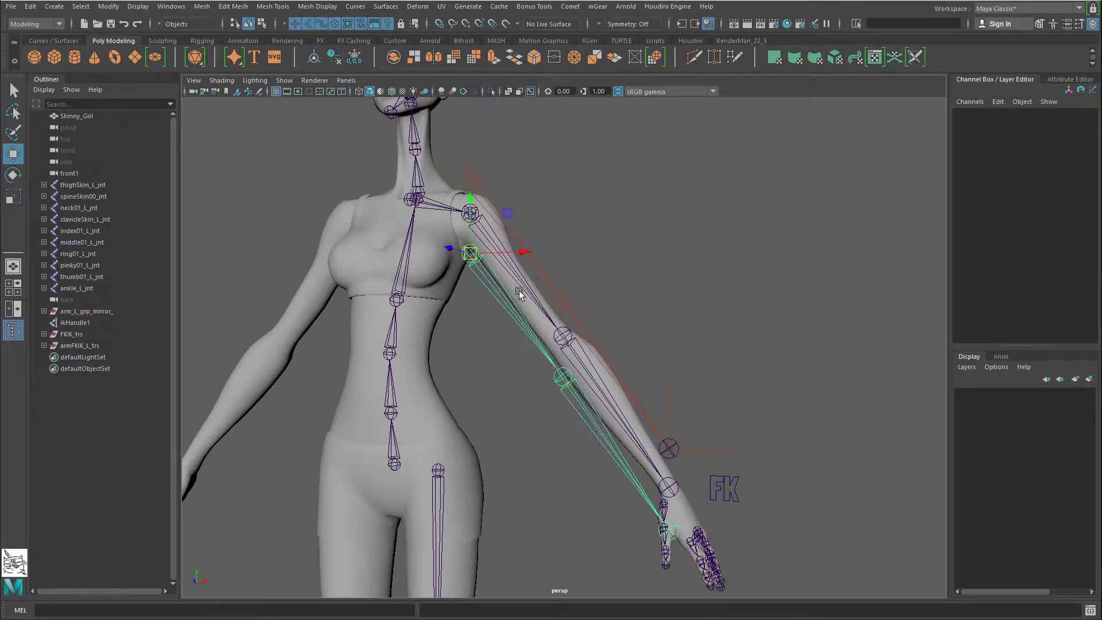
click(508, 265)
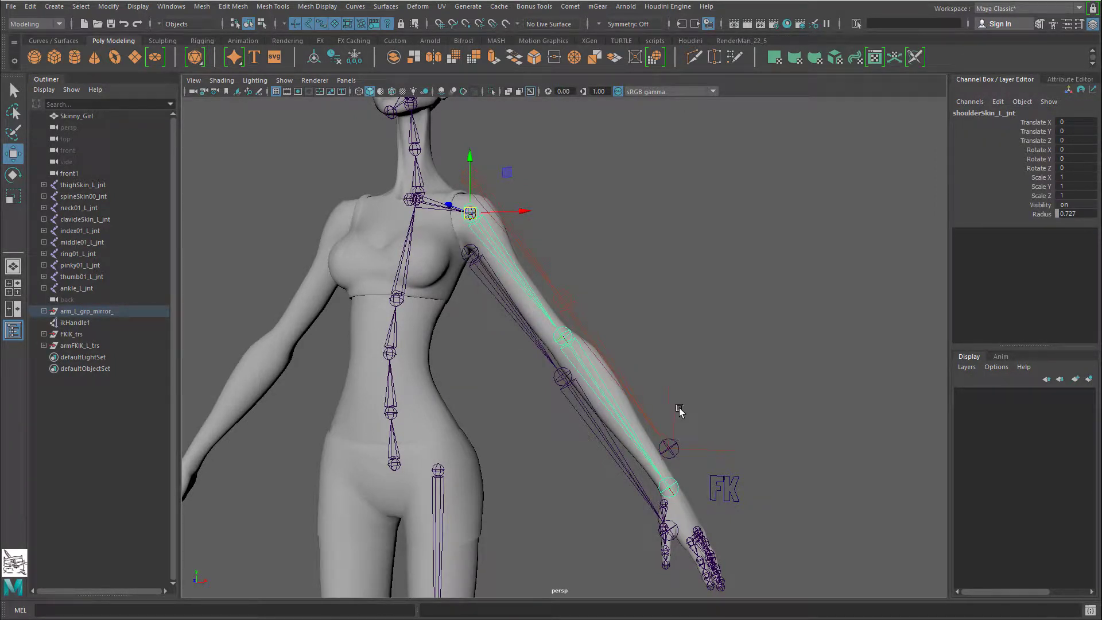
Step: Select all three left arm chains together and step the selection between the shoulder and elbow joints to compare them
drag(546, 249, 535, 393)
drag(631, 348, 594, 491)
key(Up)
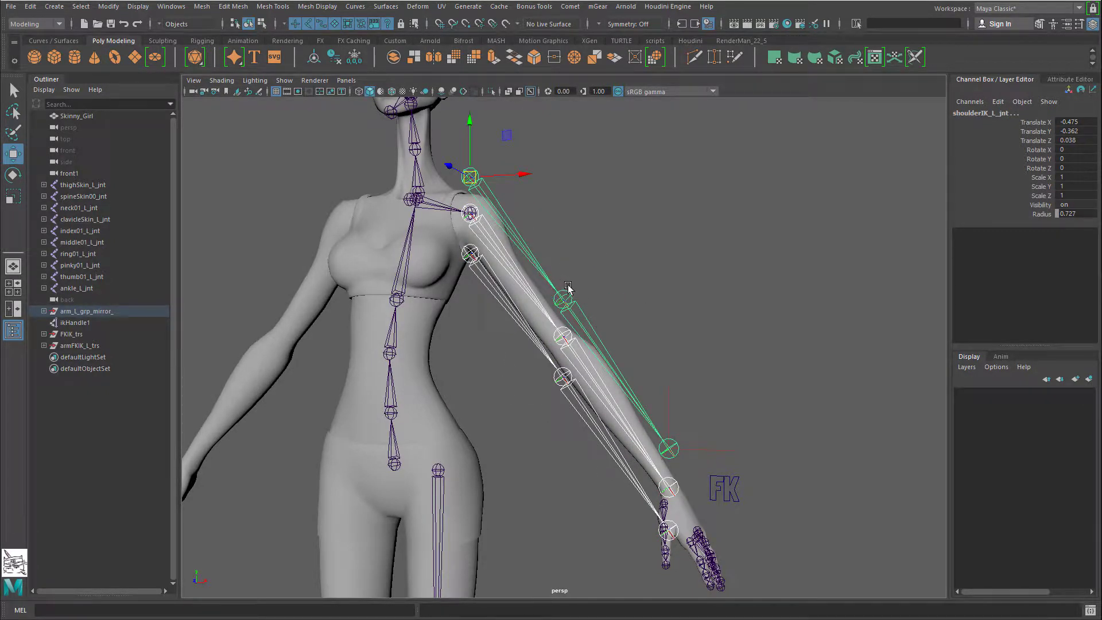
key(Down)
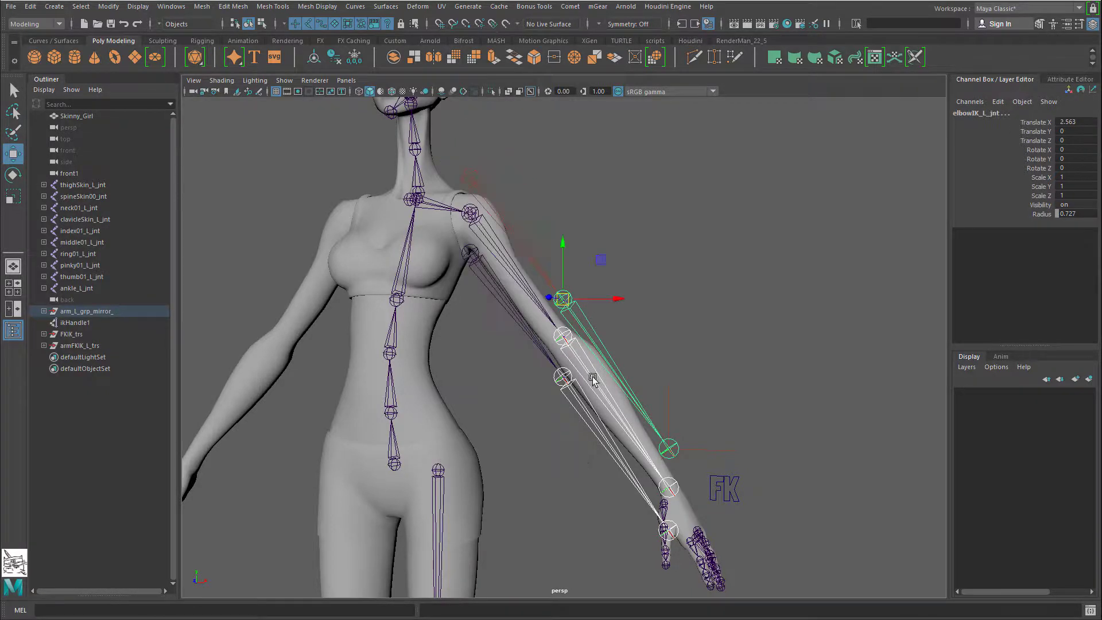
key(Up)
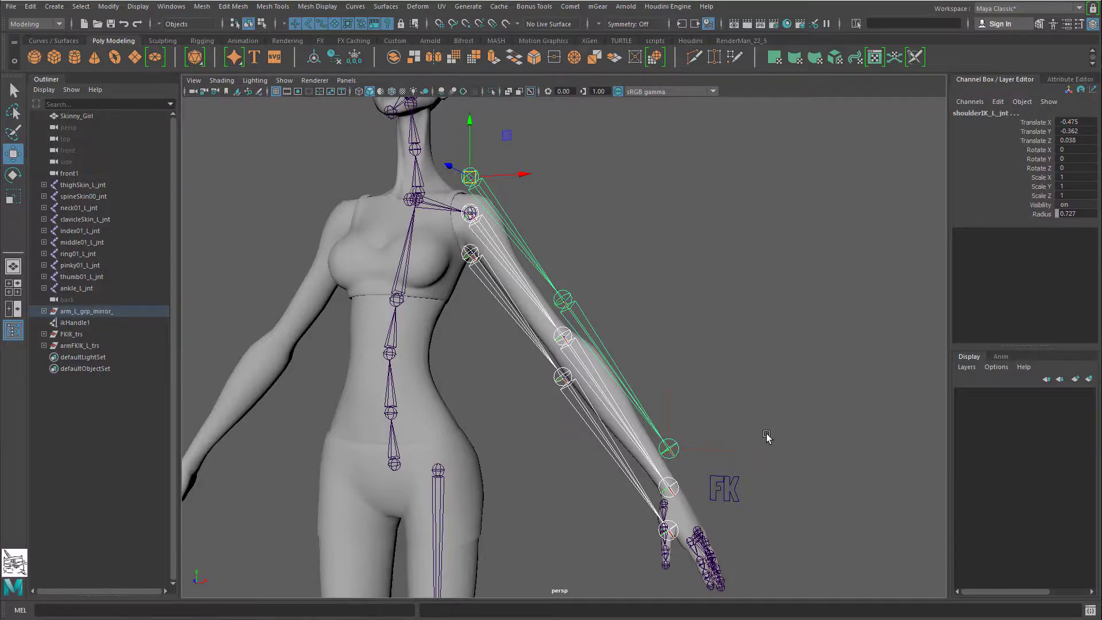
Step: Select the FK text control beside the left hand and expand the armFKIK_L_trs hierarchy down to armFKIK_L_ctrl
mouse_move(768, 437)
alt+mouse_down()
mouse_move(740, 432)
mouse_move(777, 450)
alt+mouse_up()
alt+middle_drag(777, 450, 755, 420)
scroll(756, 421, up, 3)
click(752, 504)
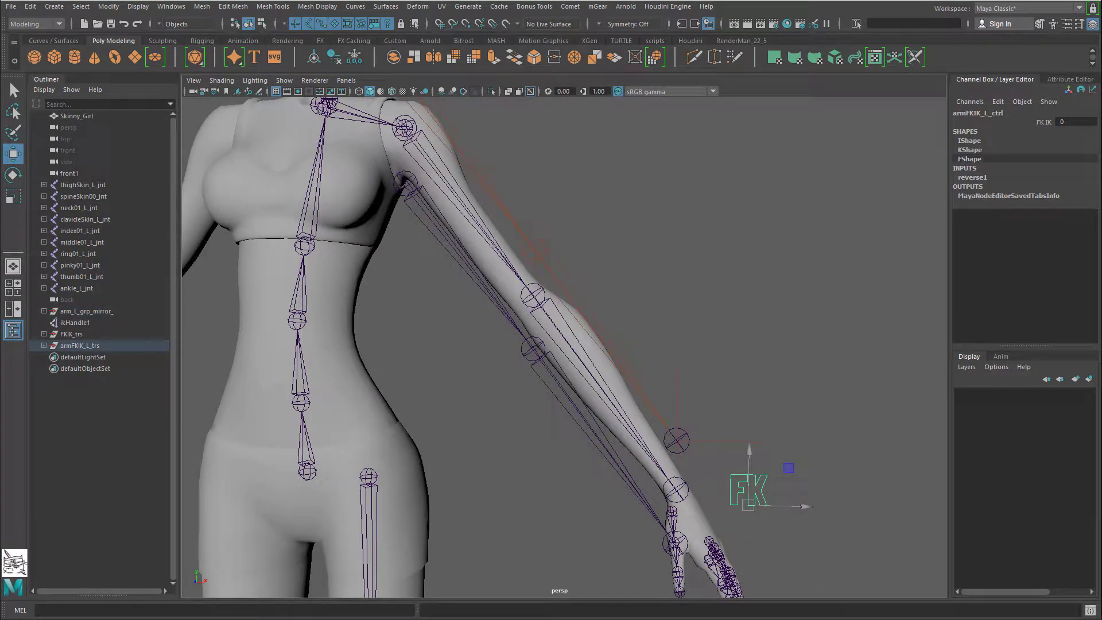
click(80, 345)
click(44, 345)
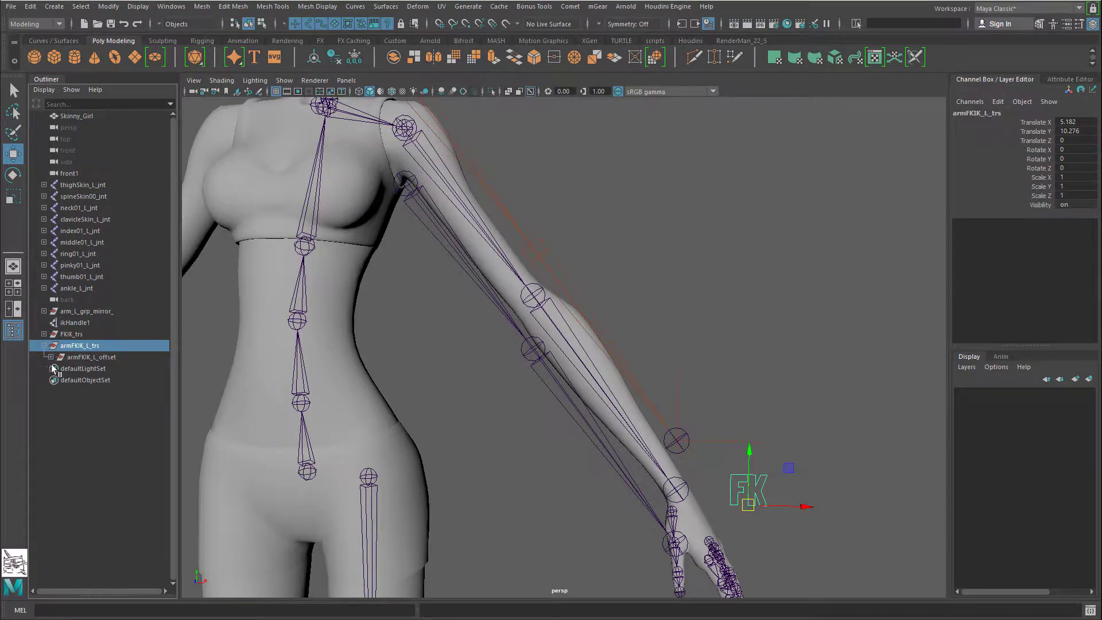
click(50, 356)
click(125, 357)
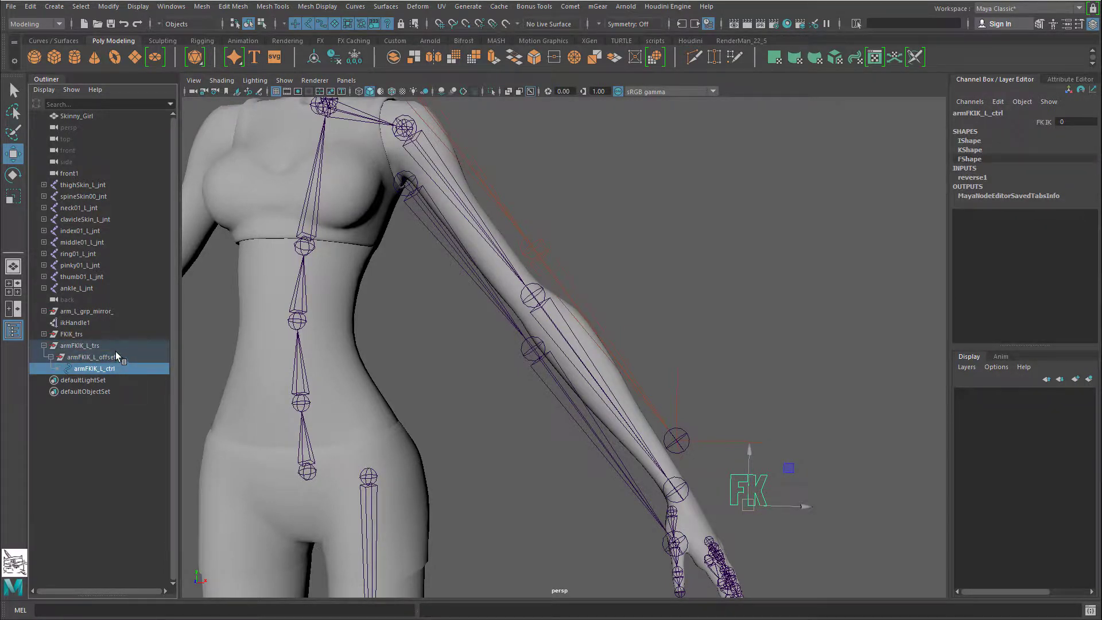
Step: Step through the armFKIK_L_trs, armFKIK_L_offset and armFKIK_L_ctrl nodes and select all three together to examine the control's group structure
click(115, 344)
click(714, 473)
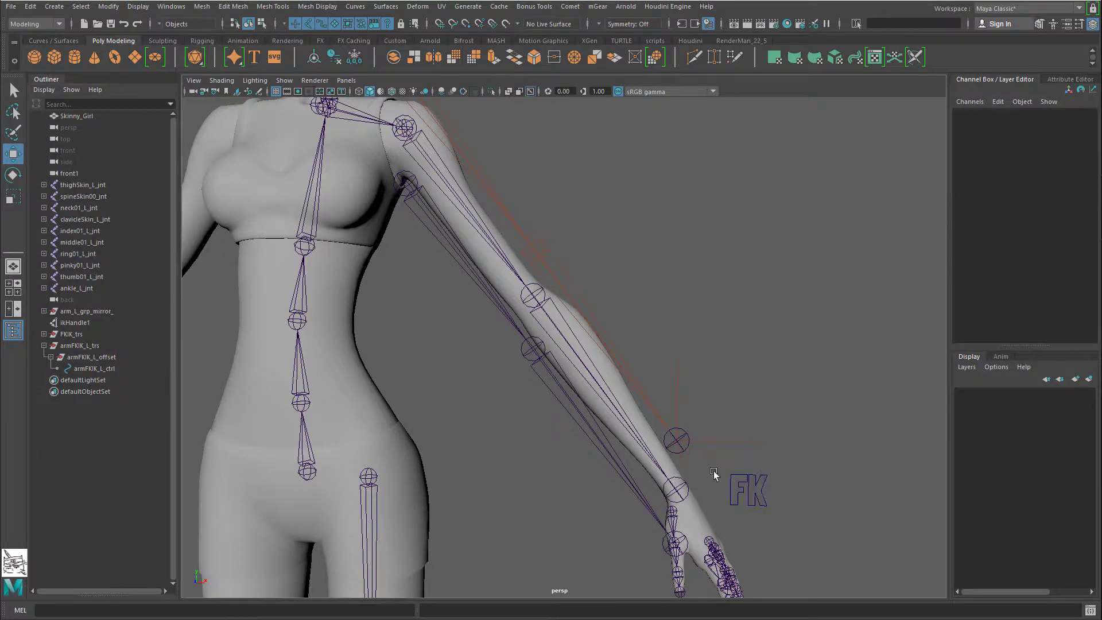
click(114, 369)
click(121, 357)
click(123, 368)
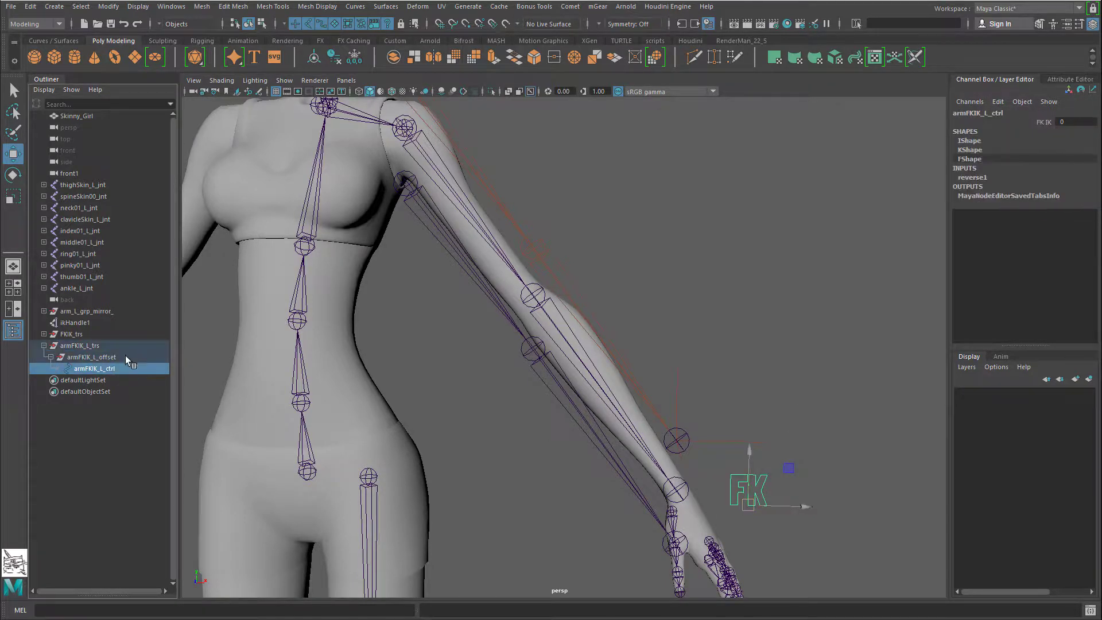
click(125, 346)
drag(124, 368, 120, 348)
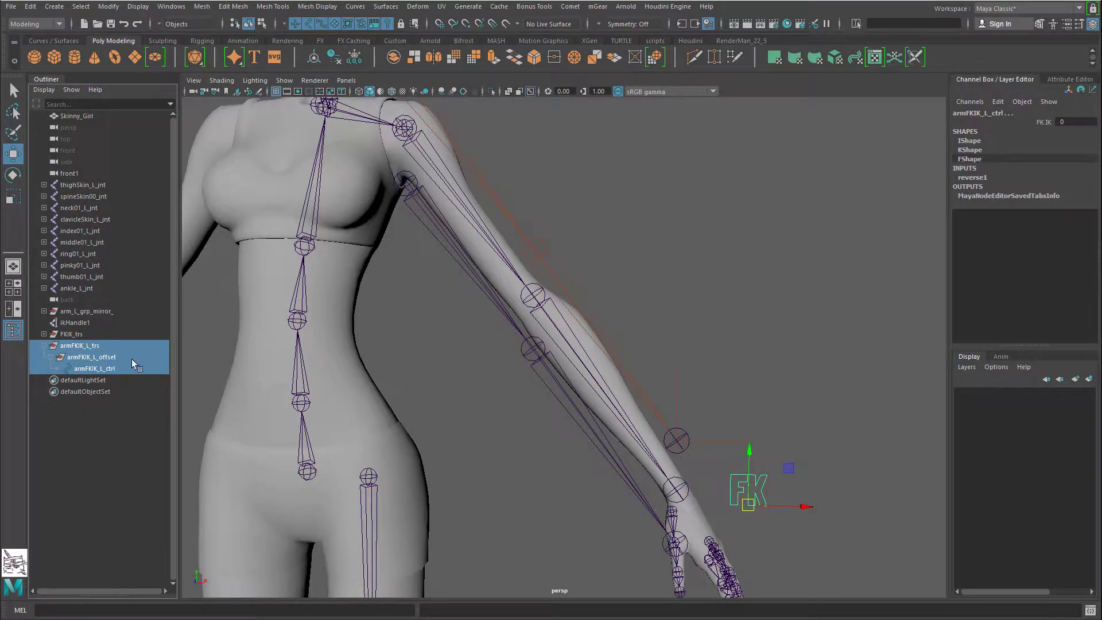
Step: Create a NURBS circle at the scene origin between the character's feet
alt+middle_drag(646, 574, 726, 288)
alt+right_drag(725, 288, 560, 449)
click(666, 476)
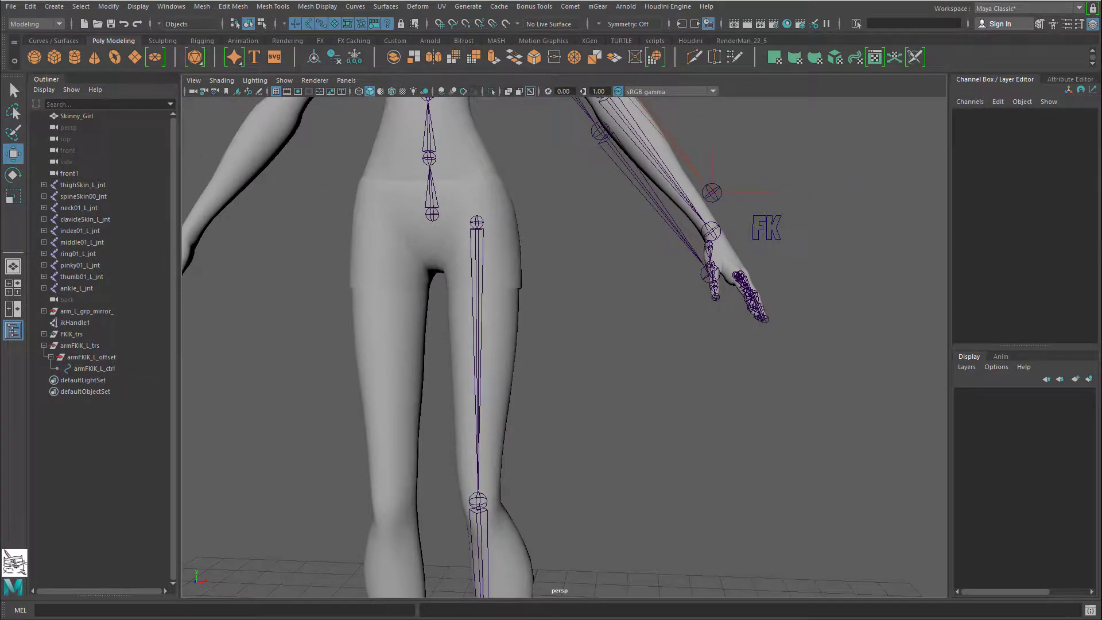
click(55, 41)
click(35, 56)
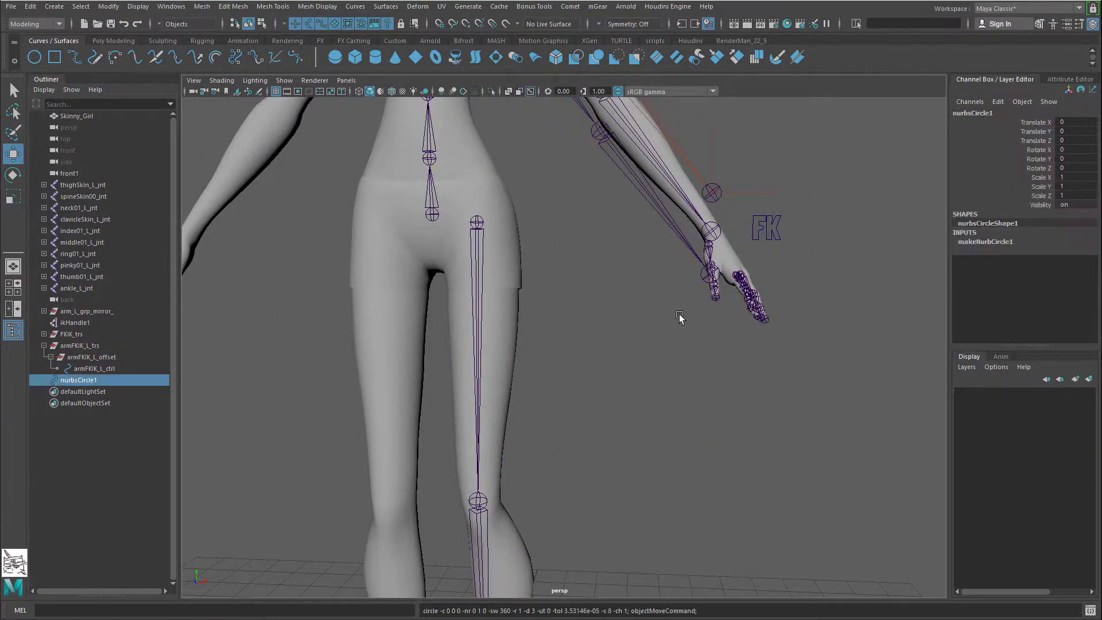
key(f)
alt+right_drag(742, 367, 424, 308)
alt+drag(594, 294, 565, 350)
alt+right_drag(565, 350, 757, 382)
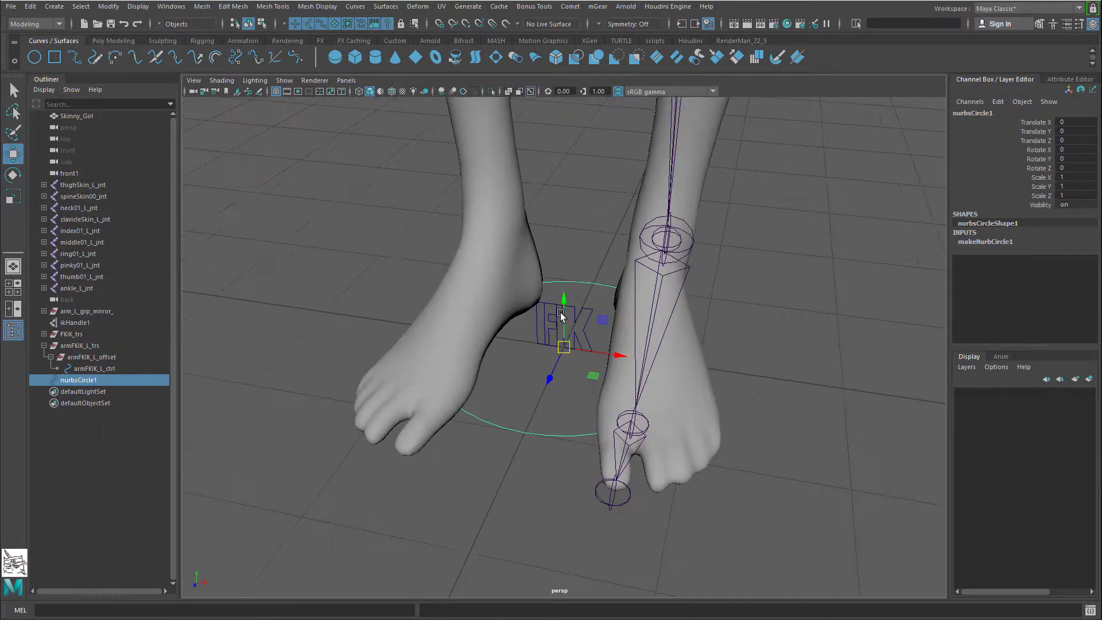
Step: Move the NURBS circle out beside the left foot, to about 3.568 in X and 1.7 in Y
drag(601, 320, 913, 239)
key(f)
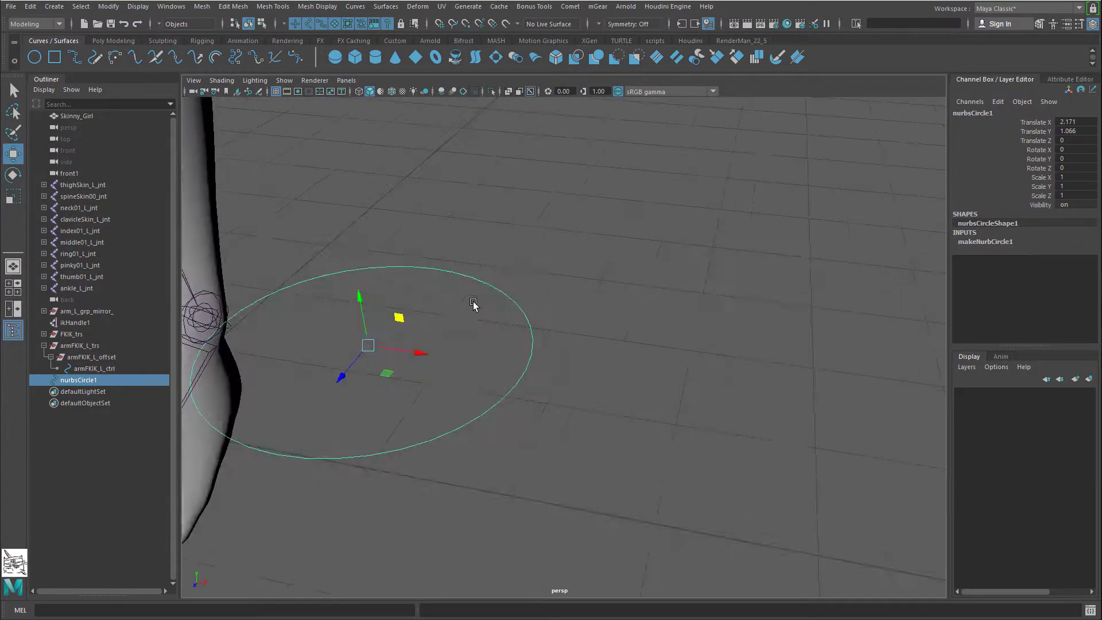
drag(446, 243, 643, 152)
alt+drag(640, 186, 654, 248)
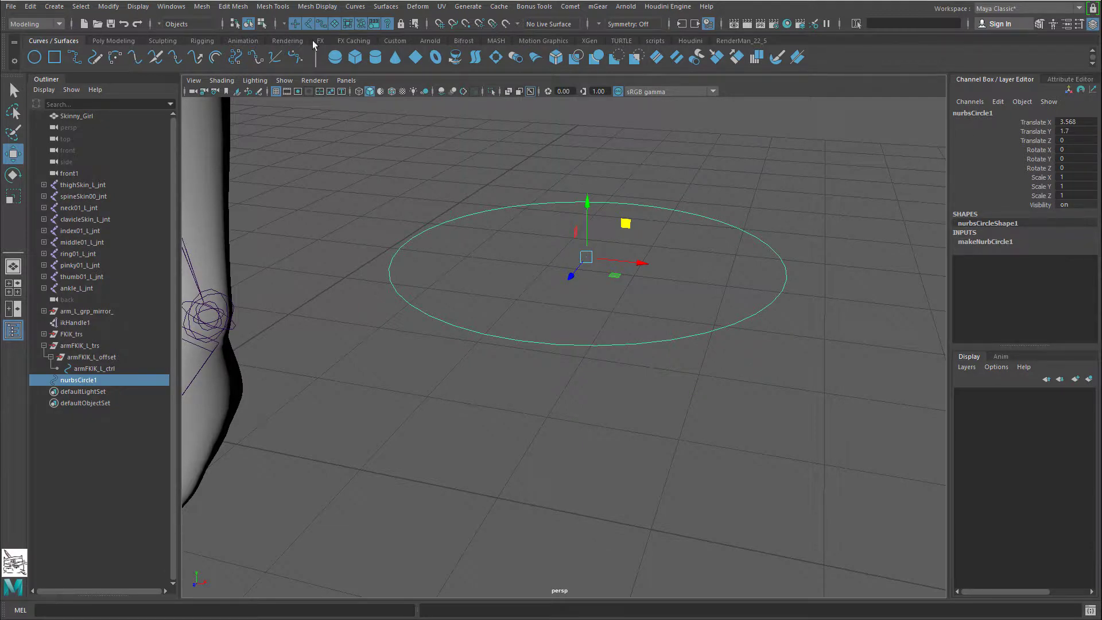
Step: Open the Freeze Transformations options for the NURBS circle beside the left foot
click(397, 42)
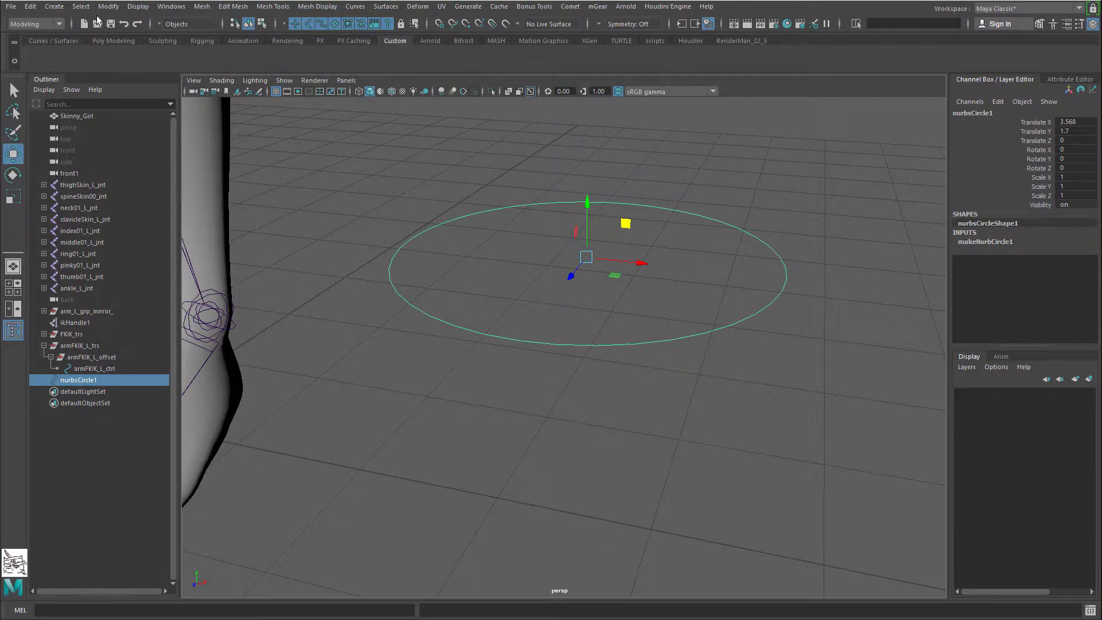
click(108, 6)
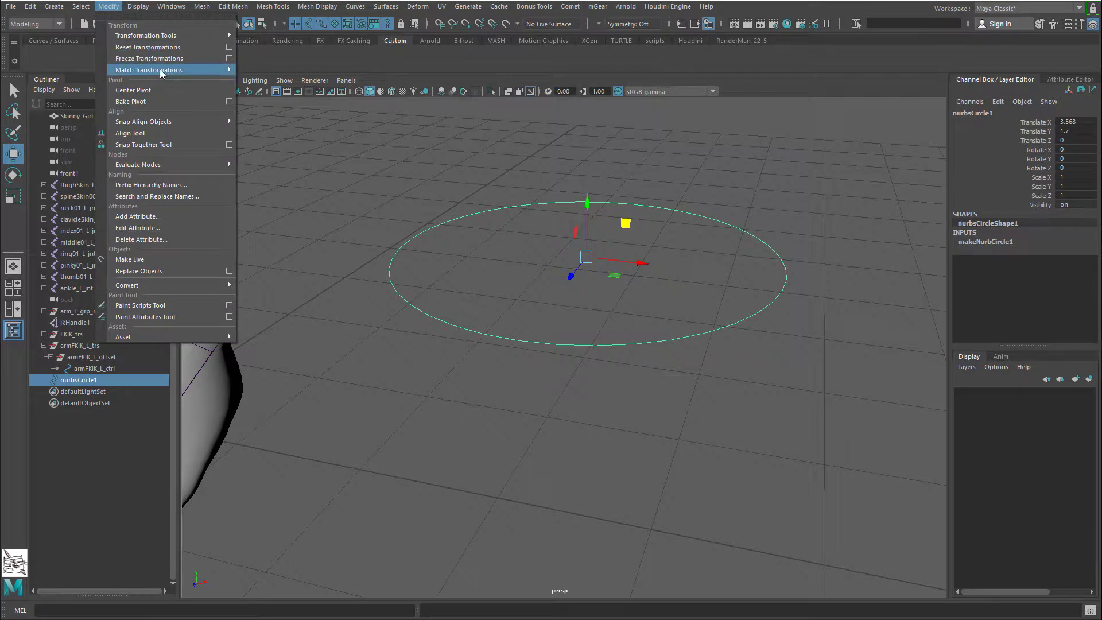
click(230, 59)
drag(1011, 192, 208, 119)
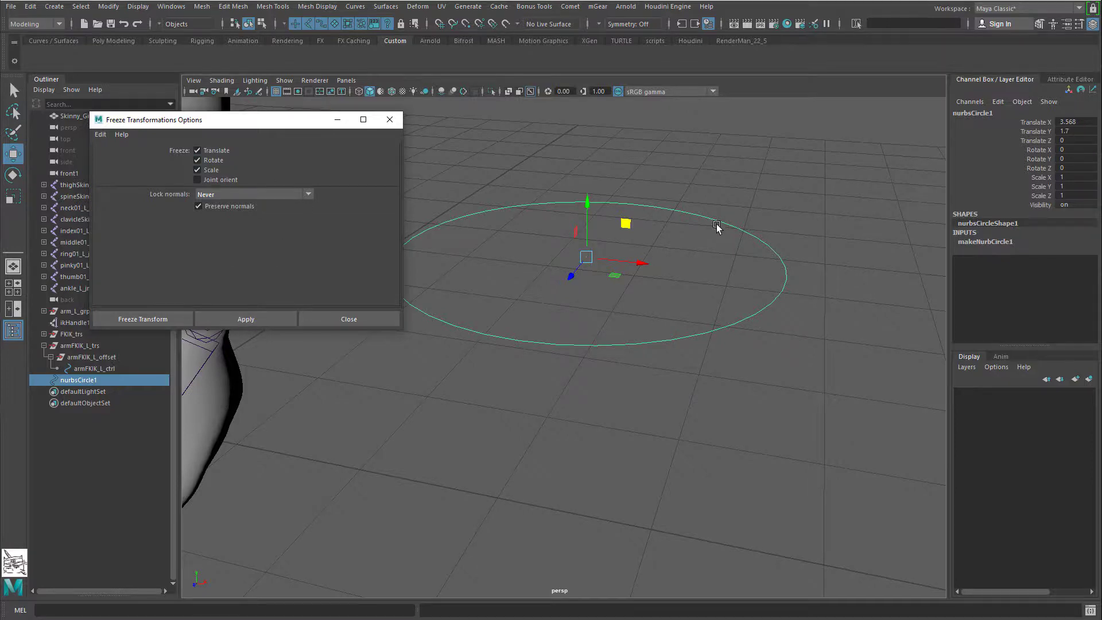
Step: Rotate the NURBS circle to about 23.4, 14.6 and -57.4 degrees, and move it outward to about 4.055, 1.941, 0.226
key(e)
drag(637, 249, 657, 219)
key(w)
key(e)
key(w)
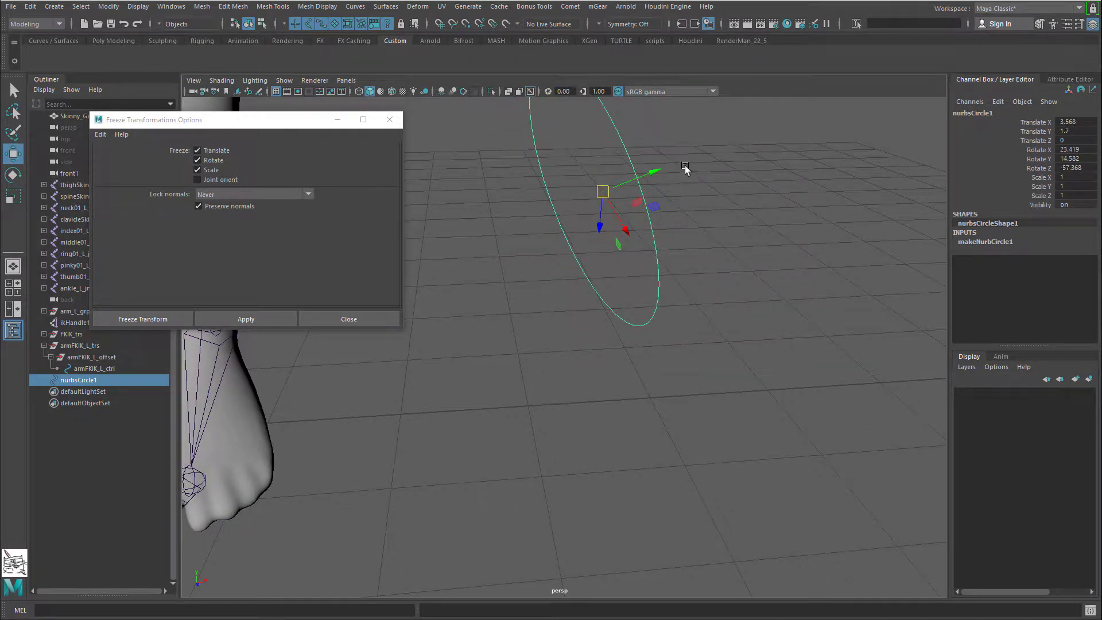
drag(643, 174, 718, 175)
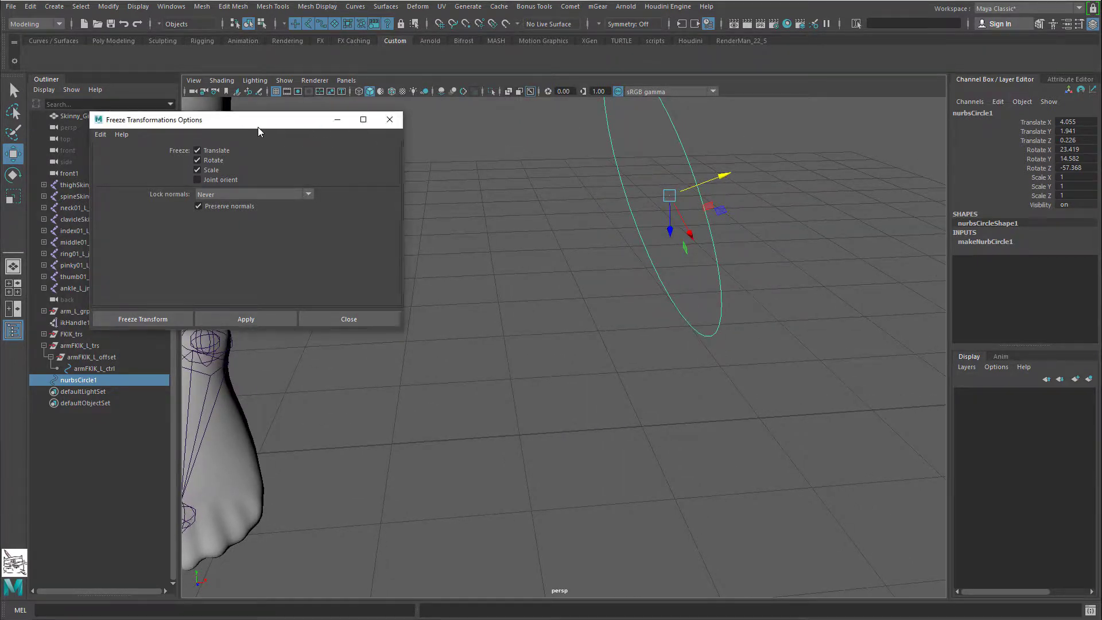
Step: Freeze the tilted circle's translate, rotate and scale values
drag(255, 128, 376, 130)
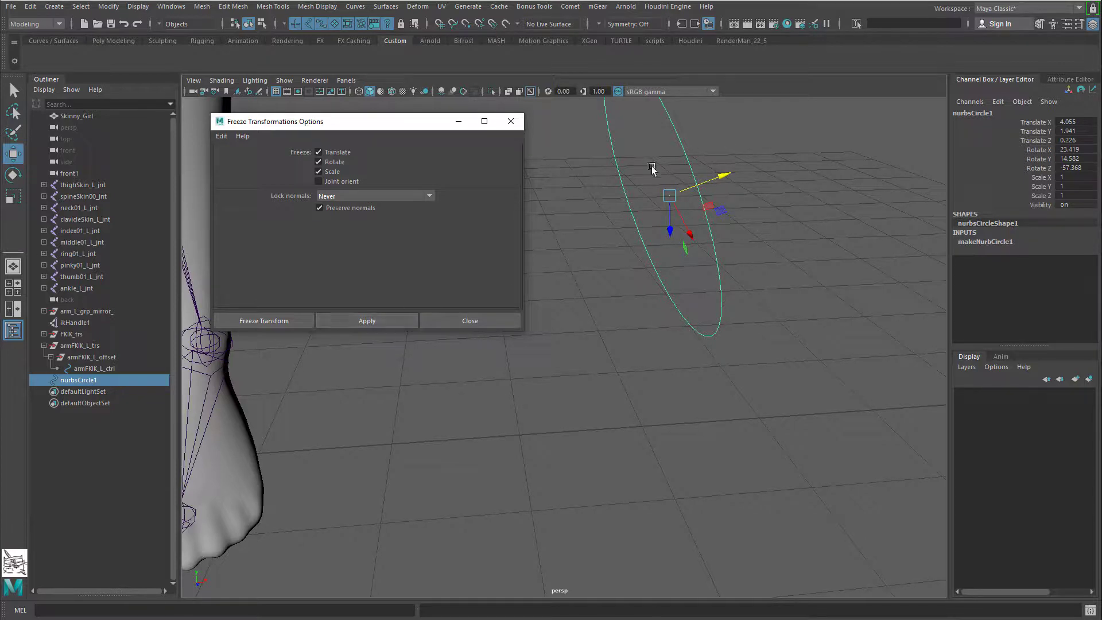
click(372, 322)
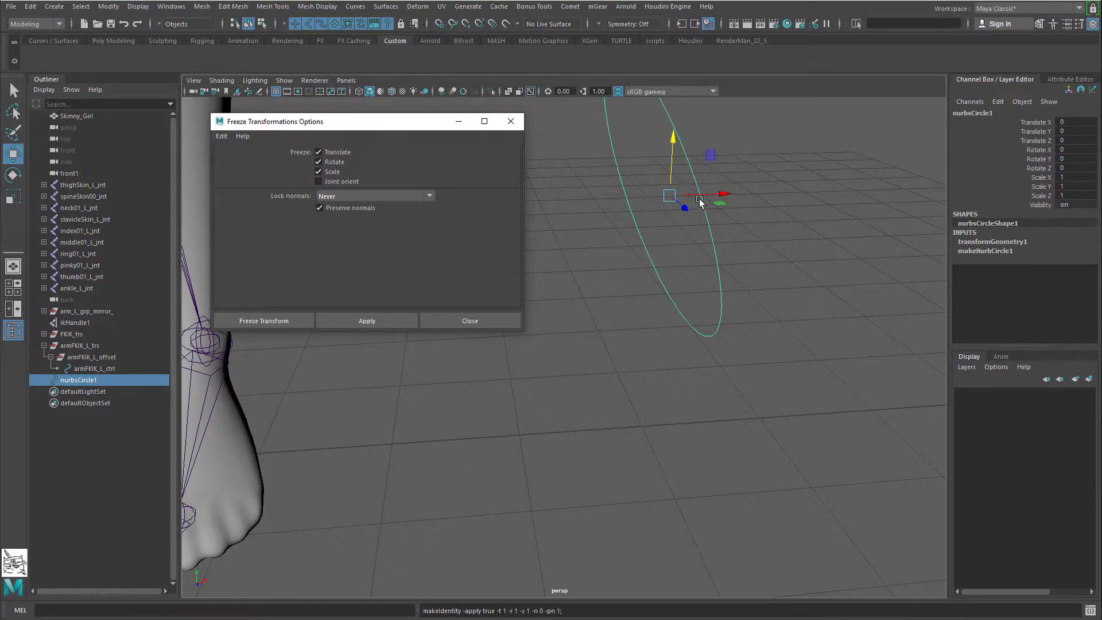
alt+middle_drag(700, 200, 710, 241)
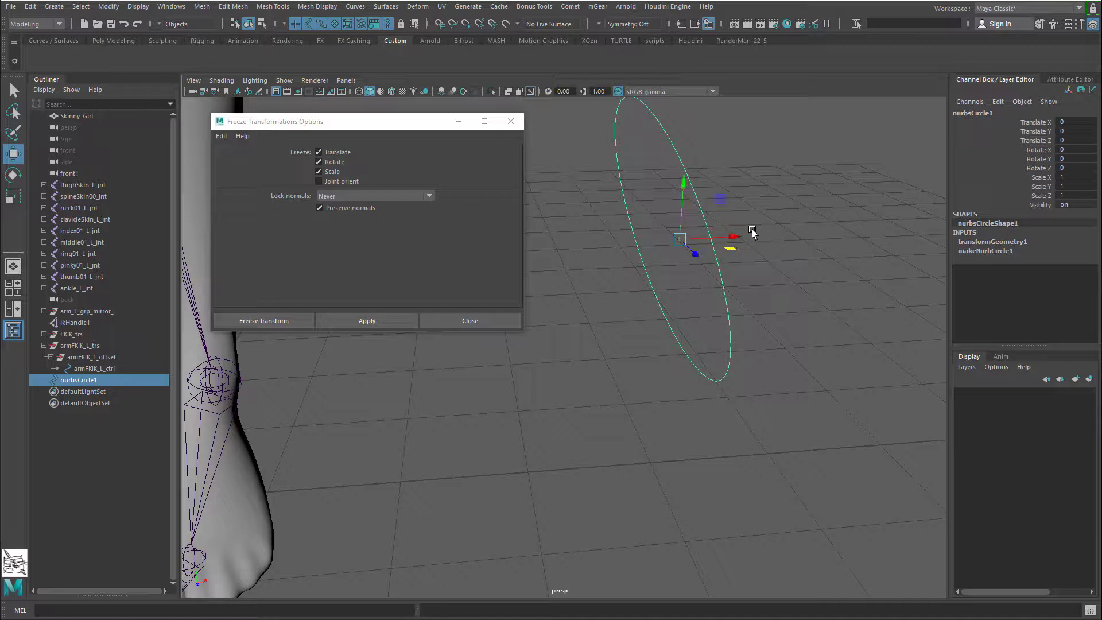
Step: Undo the freeze, the outward move and the last rotation of the NURBS circle
key(ctrl+z)
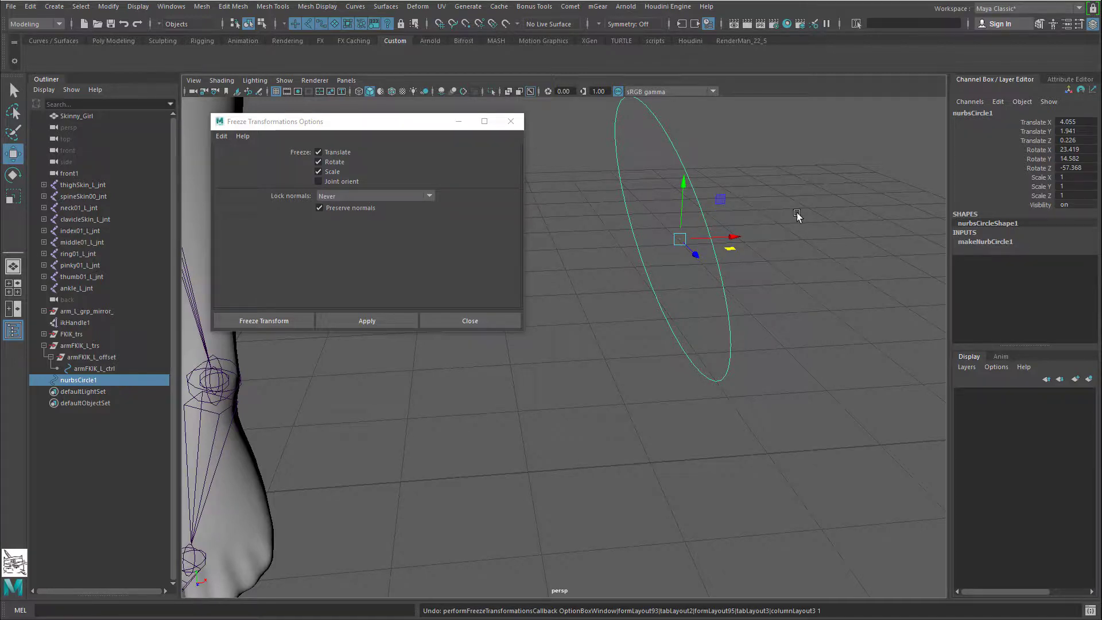
click(716, 217)
key(ctrl+z)
key(ctrl+z)
key(ctrl+z)
key(ctrl+z)
key(ctrl+z)
key(ctrl+z)
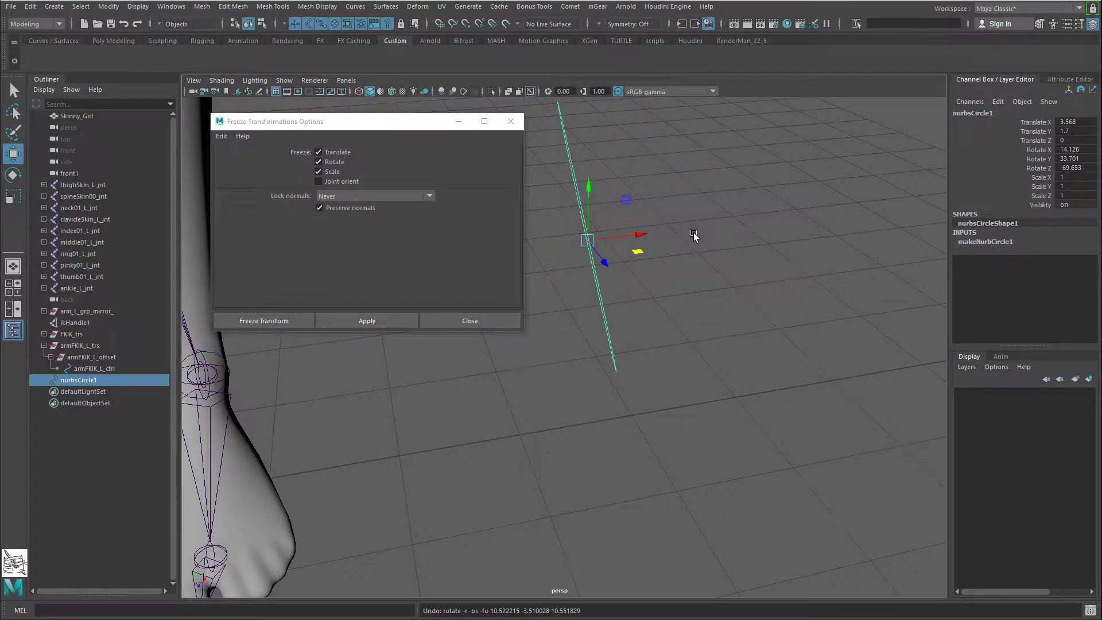
Step: Rotate the circle to about -43, 25 and -69.2 degrees, and move it to about 4.03 in X and 2.049 in Y
alt+drag(687, 222, 657, 256)
key(e)
drag(655, 298, 608, 261)
key(w)
key(e)
key(w)
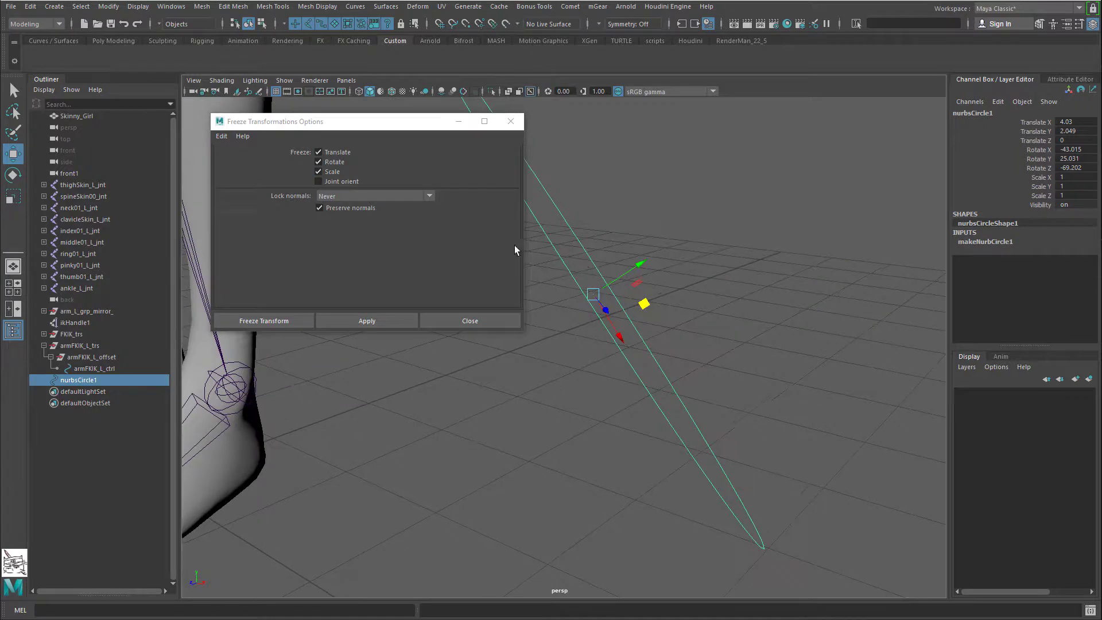
Step: Freeze the circle's transformations again, inspect its move axes from several angles, and close the freeze options
click(376, 322)
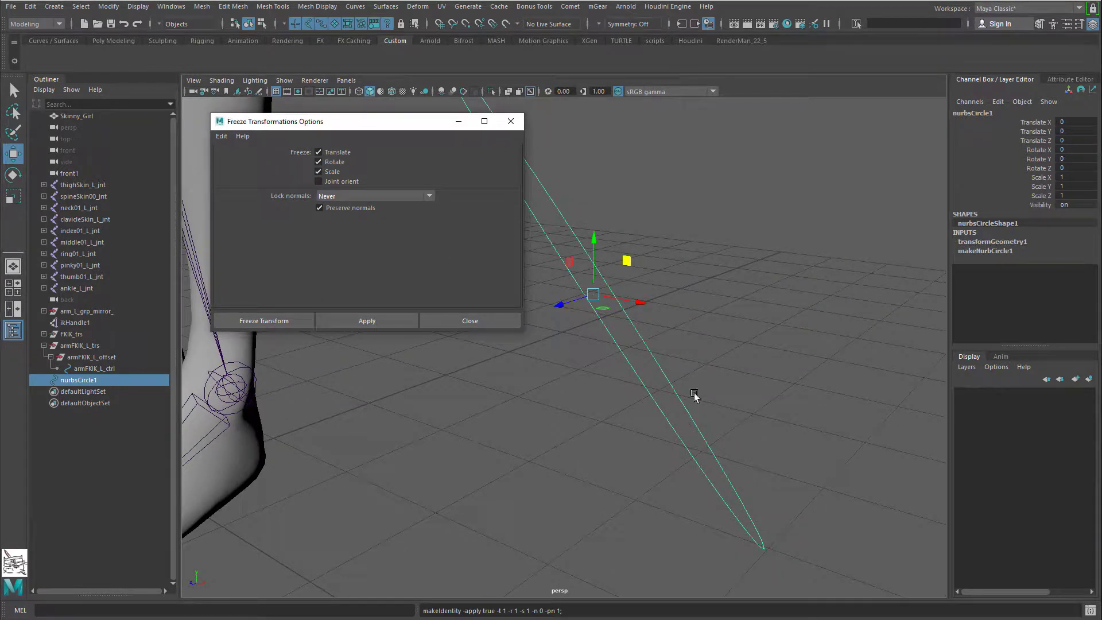
scroll(635, 300, down, 3)
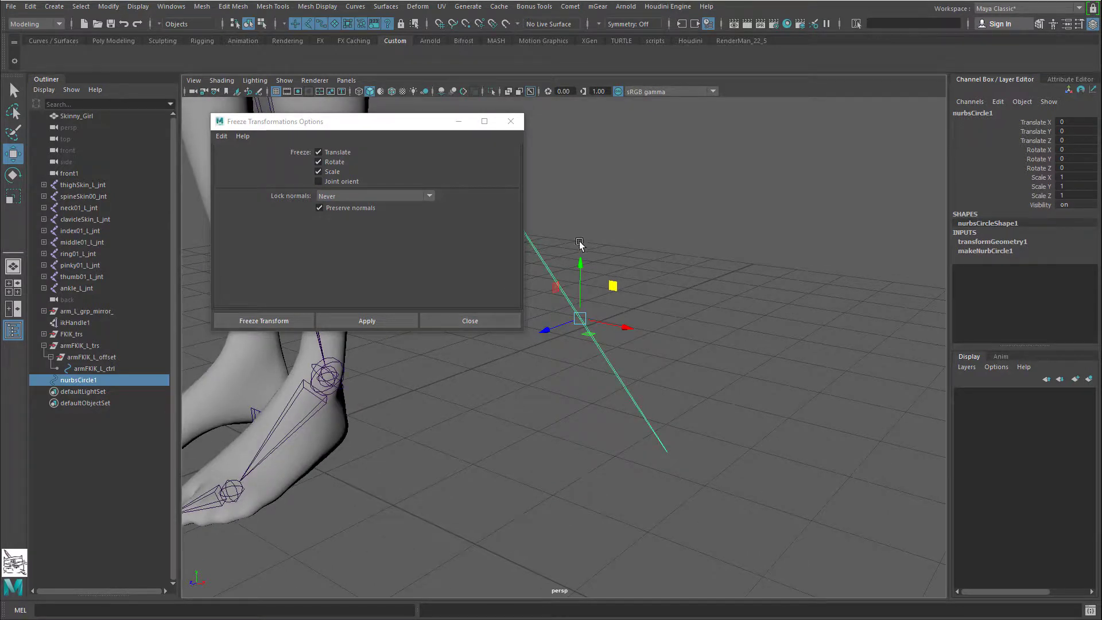
alt+drag(580, 245, 659, 273)
scroll(774, 316, up, 2)
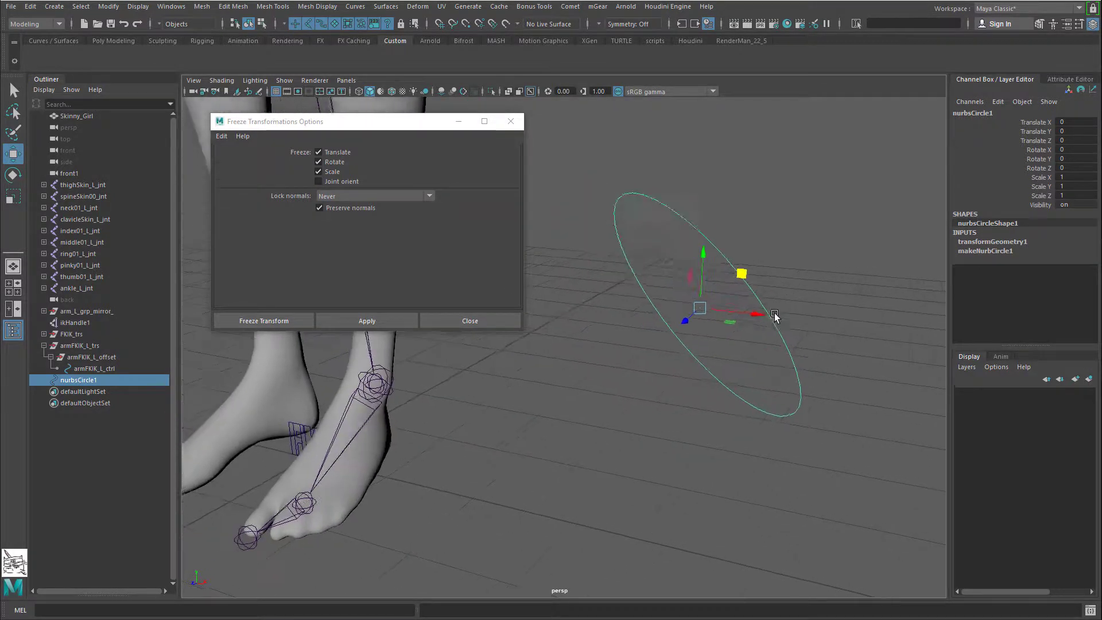
alt+middle_drag(775, 315, 903, 347)
alt+middle_drag(692, 310, 618, 297)
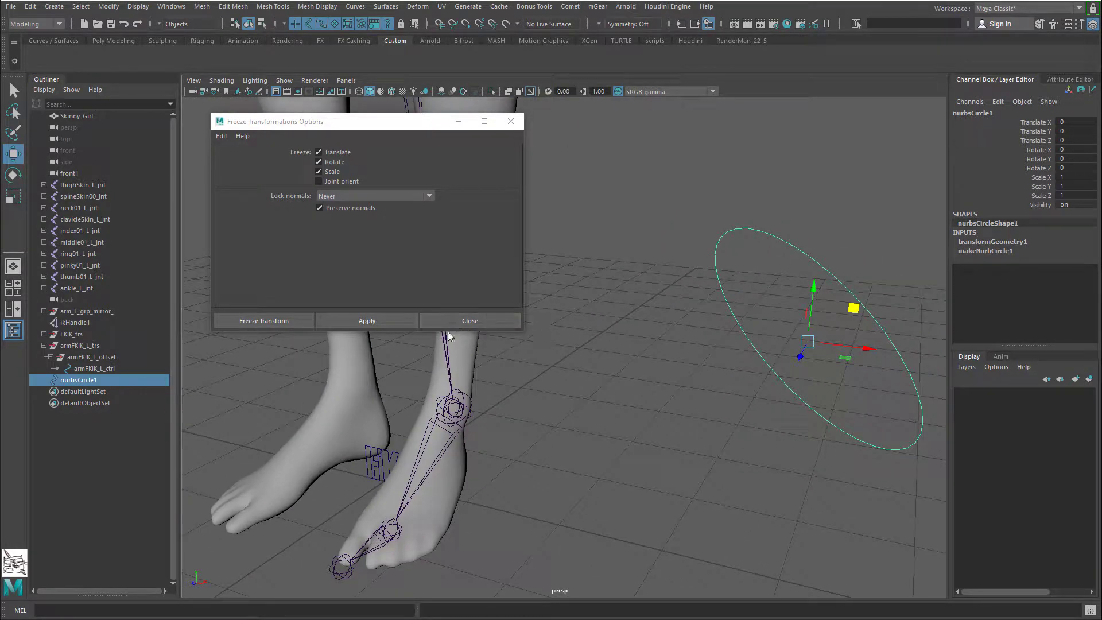
click(470, 323)
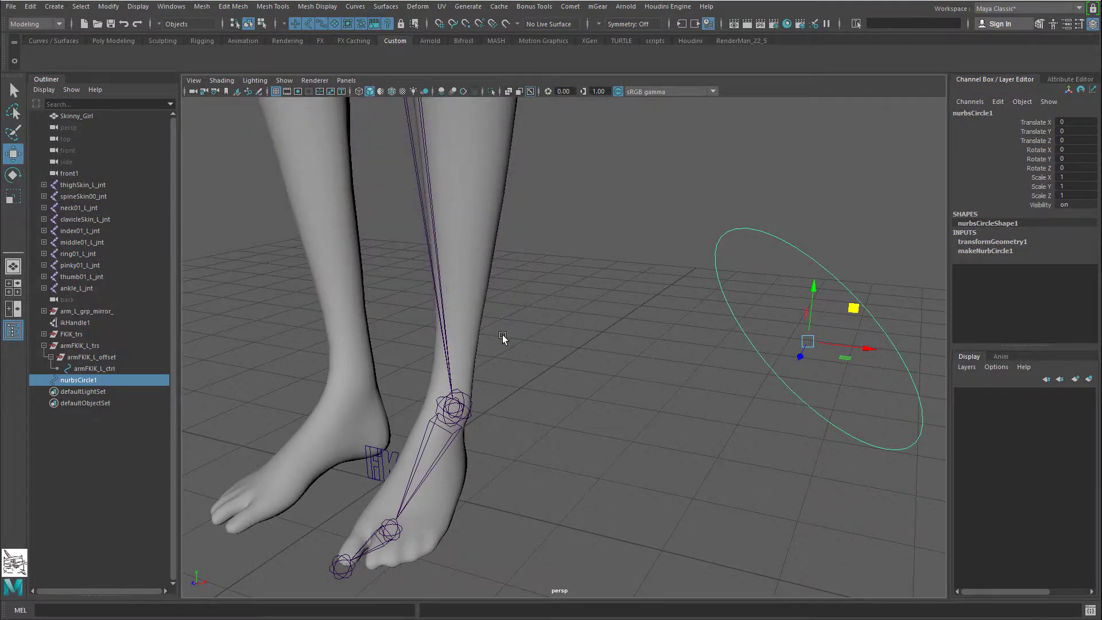
Step: Delete the NURBS circle and return to a view of the character's torso and left arm
key(Delete)
alt+right_drag(502, 337, 270, 318)
key(a)
alt+drag(553, 232, 597, 235)
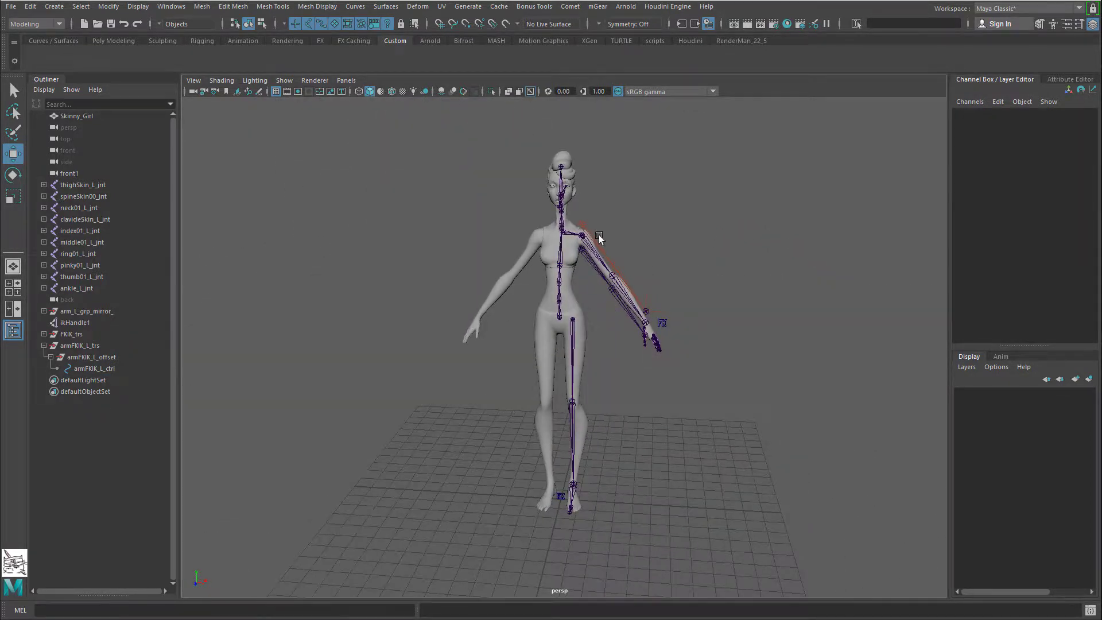
key(q)
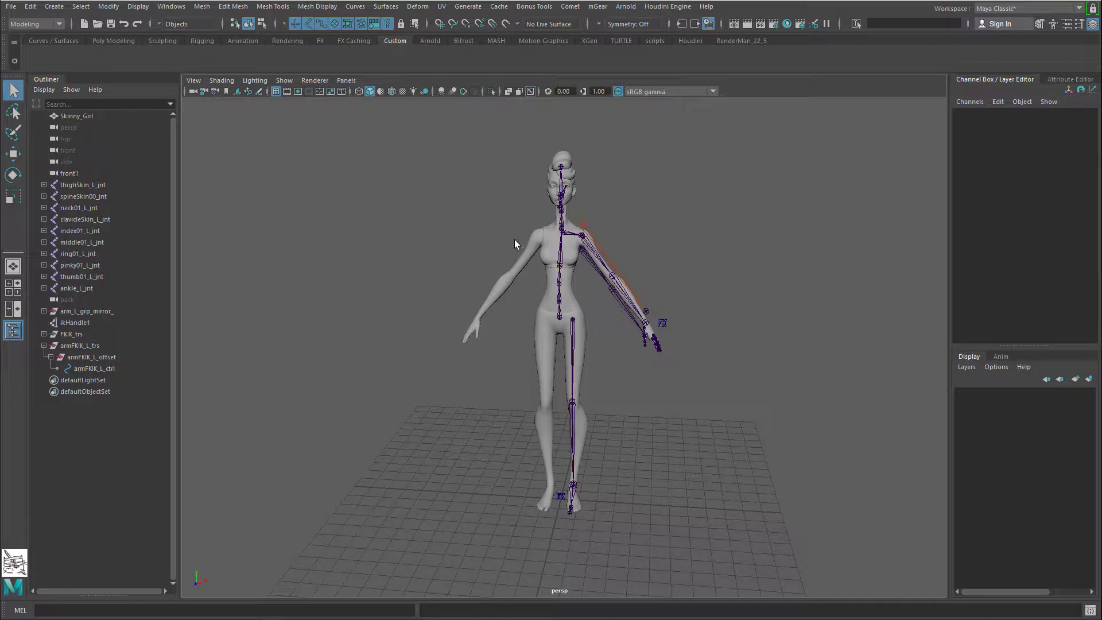
alt+right_drag(574, 245, 682, 376)
alt+middle_drag(682, 351, 688, 268)
alt+right_drag(687, 268, 579, 131)
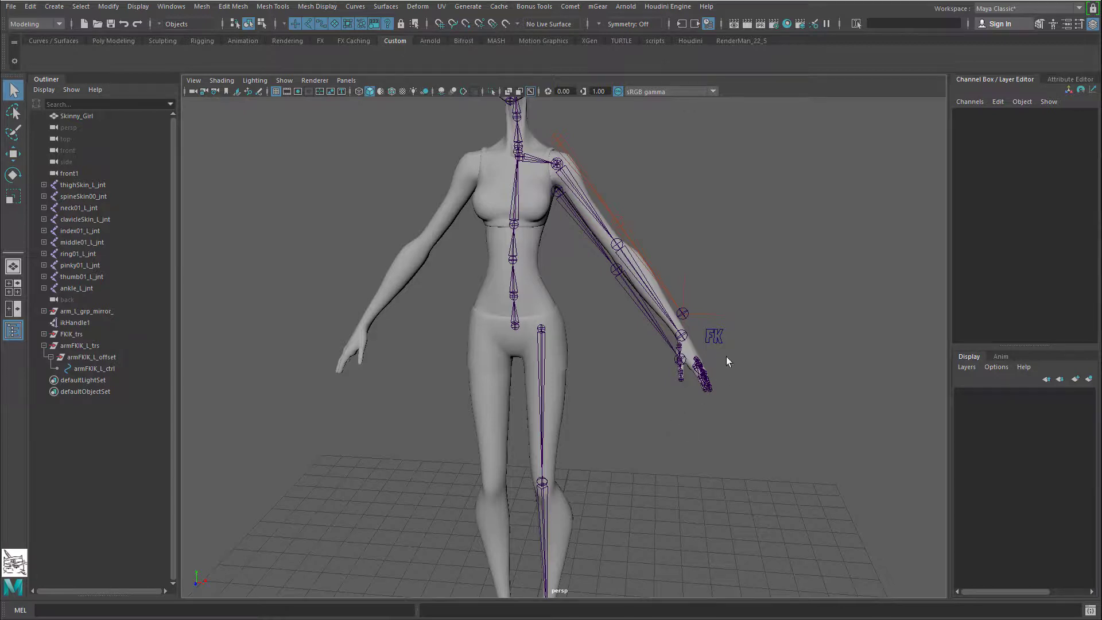
alt+middle_drag(727, 361, 681, 409)
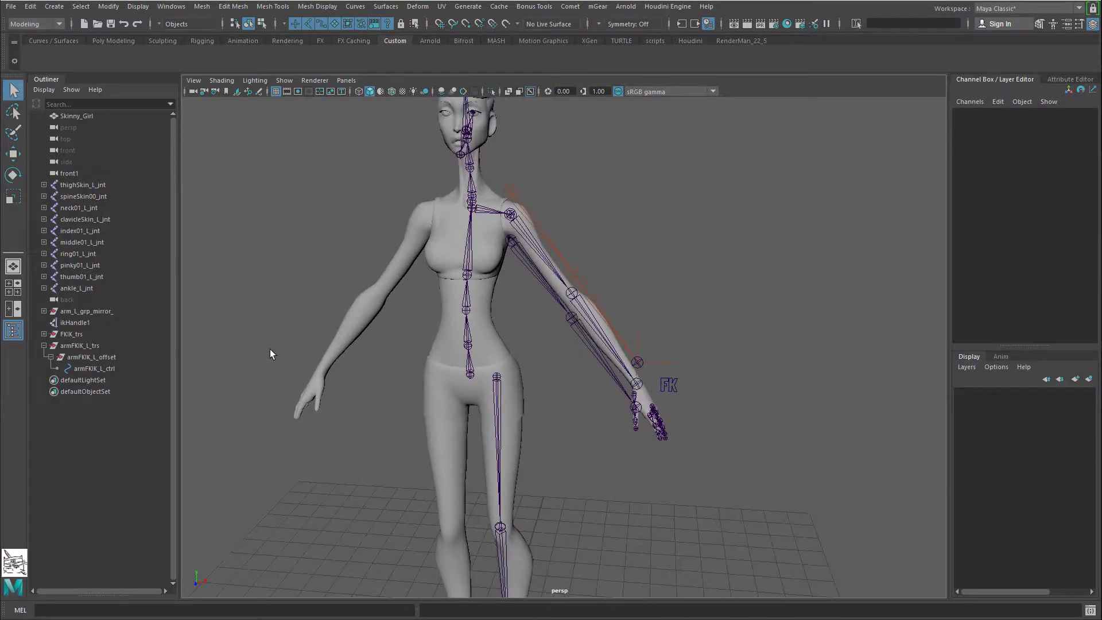
Step: Select the armFKIK_L_trs group and examine the pivot and position of the FK text control beside the left hand
click(94, 346)
click(92, 357)
click(111, 345)
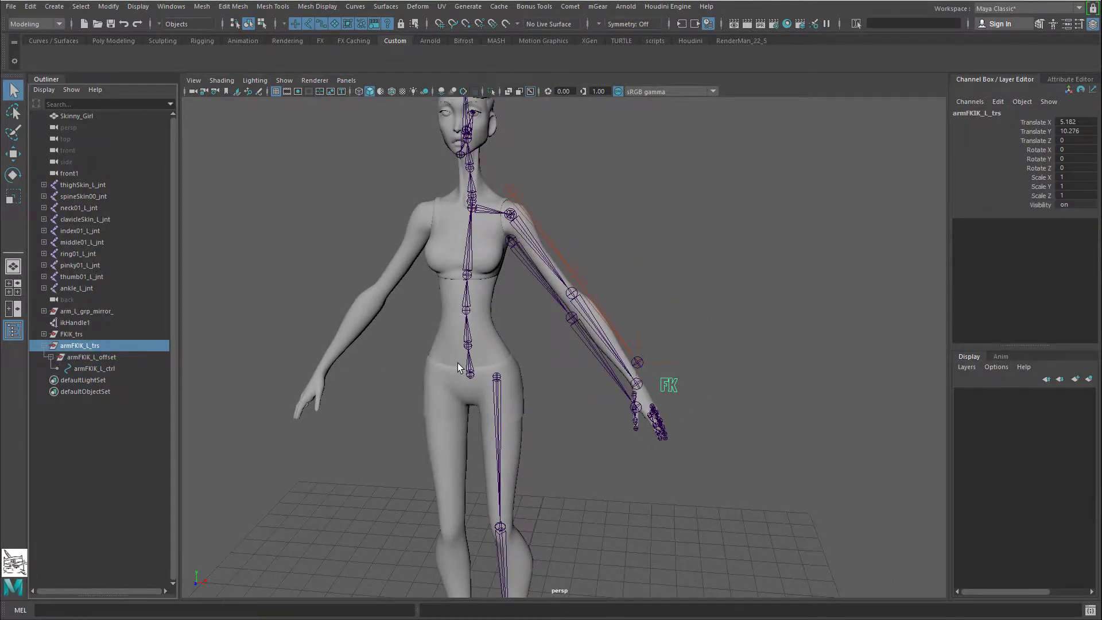
key(f)
alt+right_drag(762, 377, 511, 372)
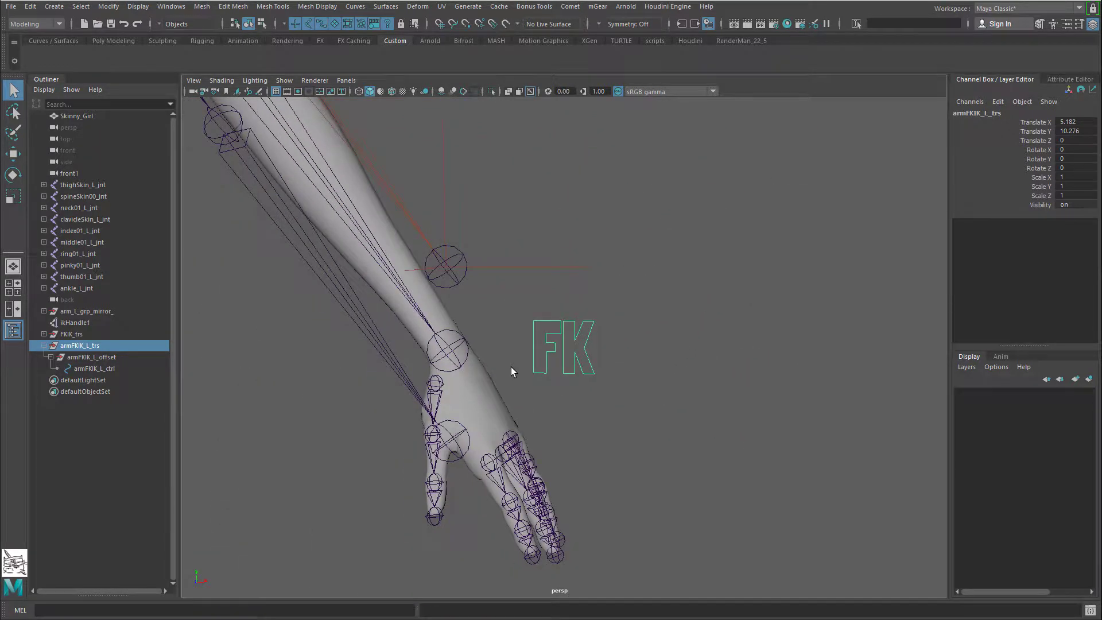
key(w)
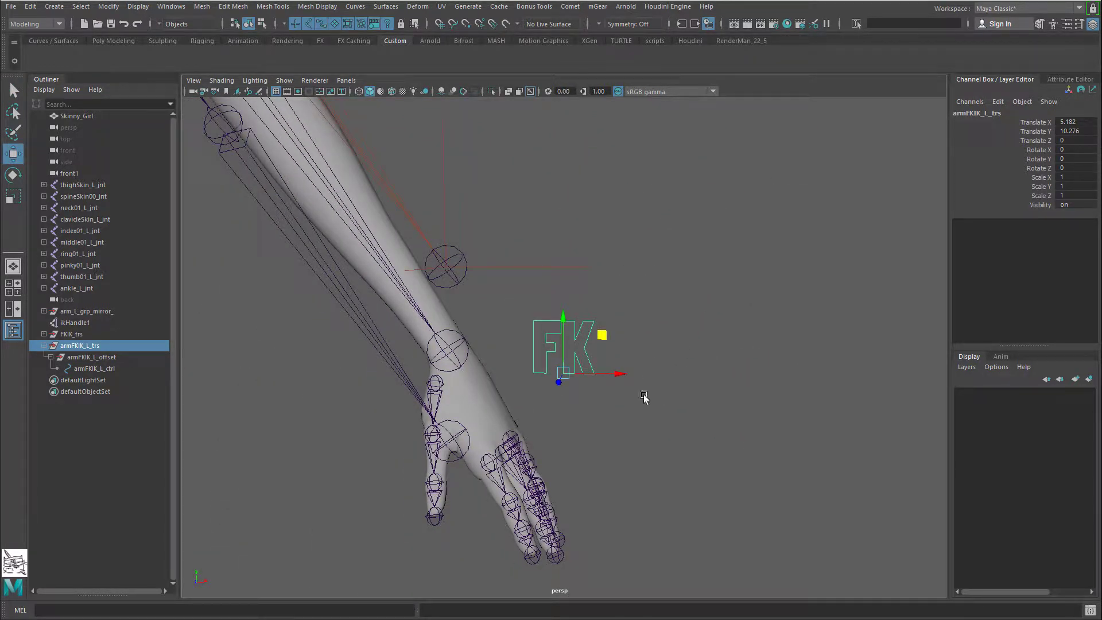
alt+right_drag(635, 341, 266, 312)
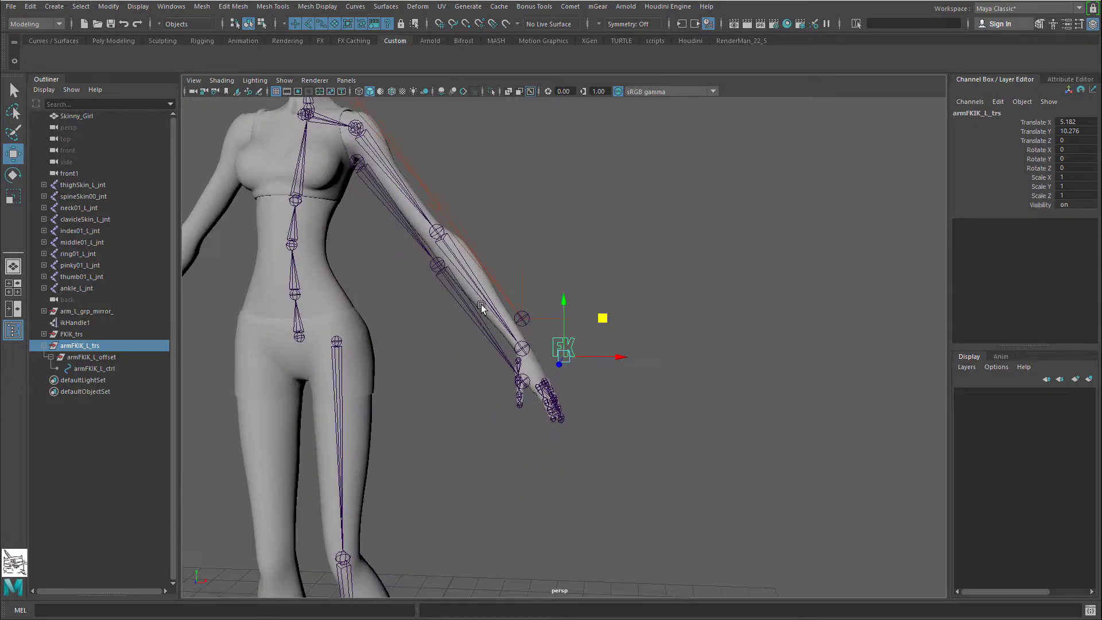
alt+middle_drag(481, 306, 511, 336)
alt+right_drag(573, 335, 623, 339)
alt+middle_drag(508, 286, 635, 379)
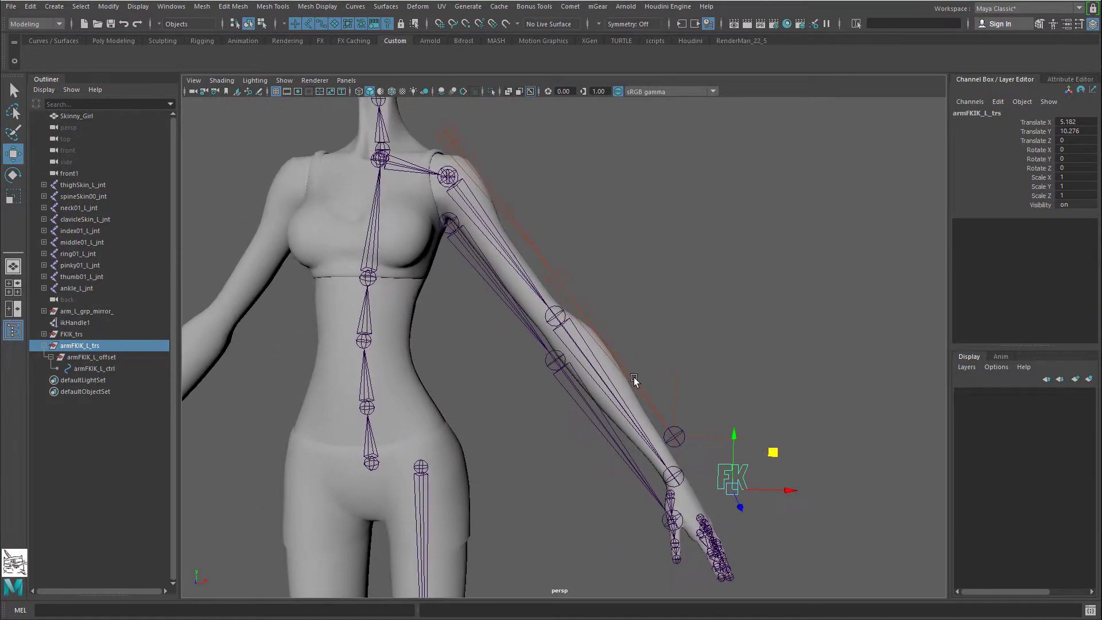
mouse_move(635, 378)
alt+mouse_down()
mouse_move(659, 369)
mouse_move(639, 370)
mouse_move(644, 391)
alt+mouse_up()
Step: Show the FK text control and left arm in the front view, and clear the selection
key(space)
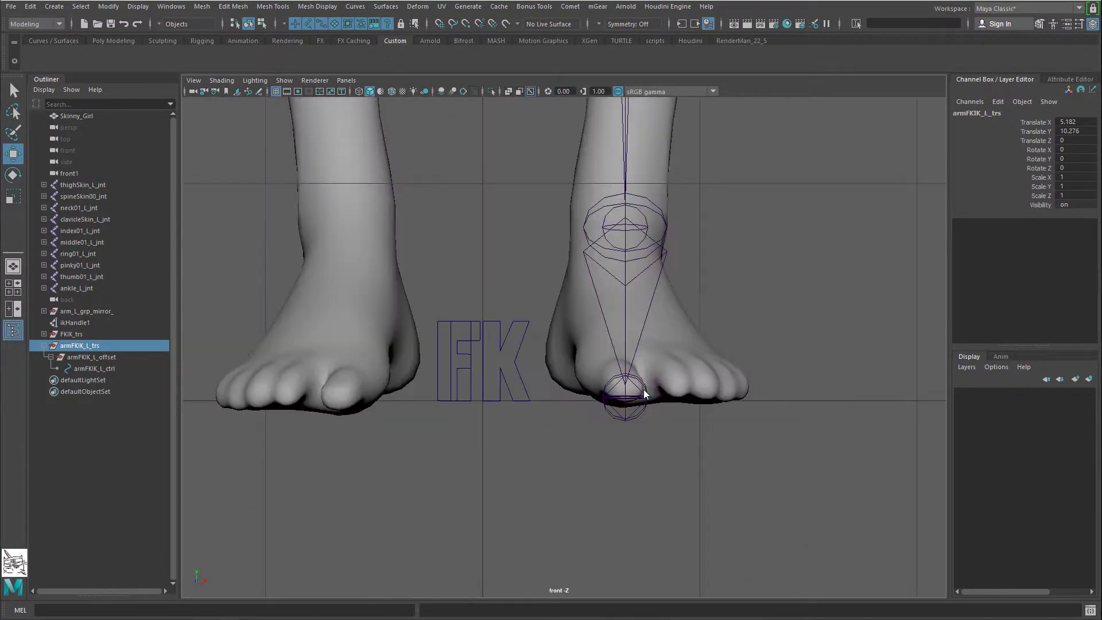
alt+middle_drag(673, 228, 644, 355)
key(f)
alt+right_drag(745, 337, 569, 335)
click(618, 240)
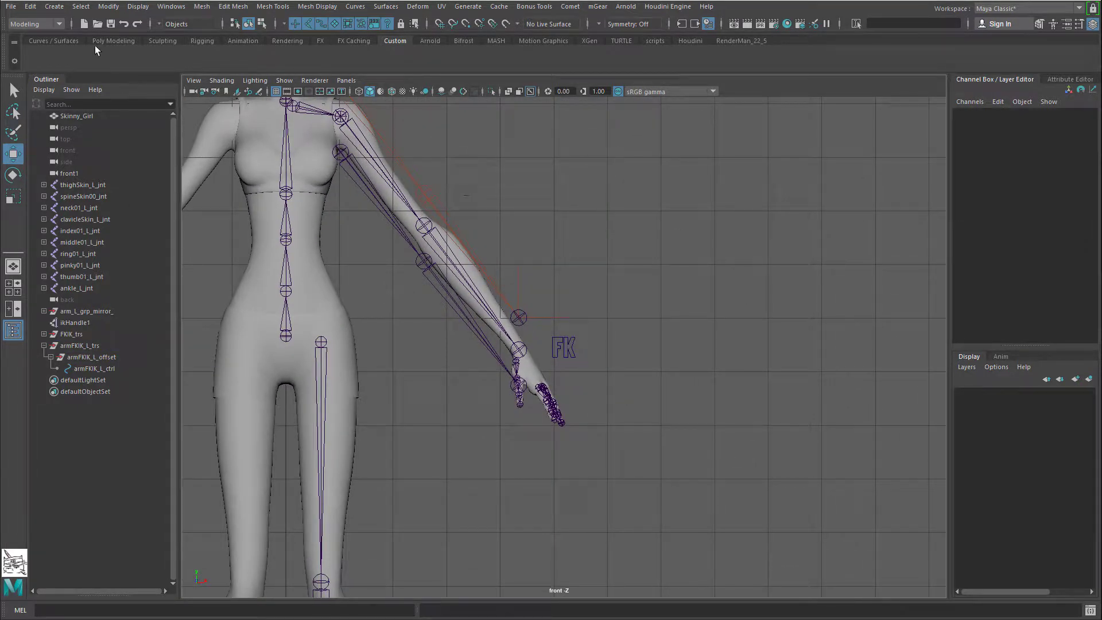
Step: Create a NURBS circle at the scene origin and frame it in the perspective view
click(53, 41)
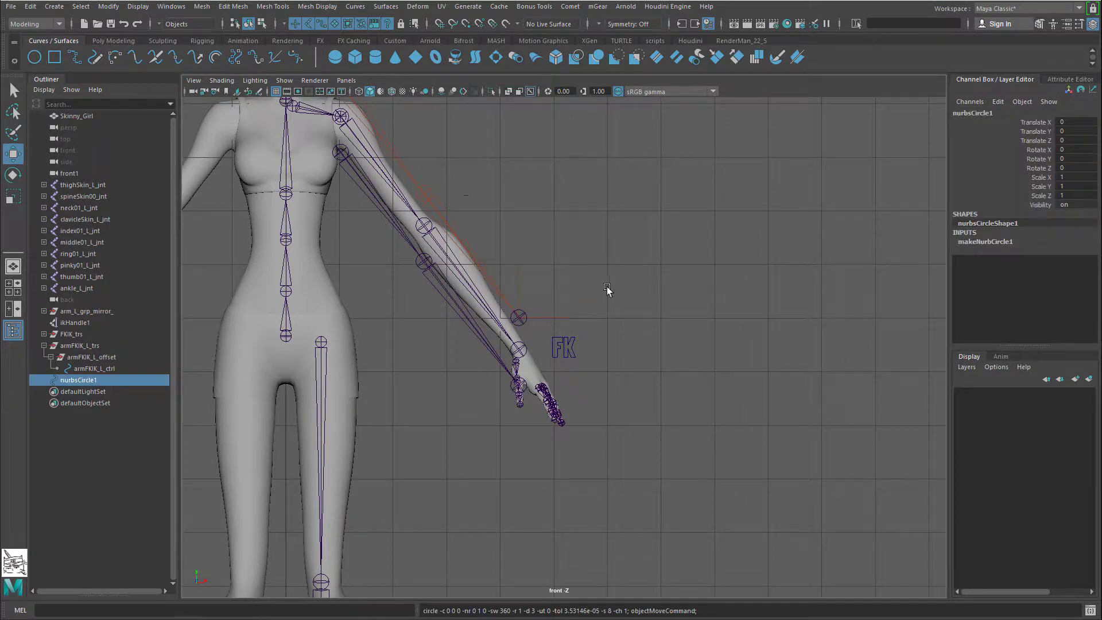
key(f)
alt+right_drag(727, 369, 588, 348)
key(space)
drag(586, 348, 578, 310)
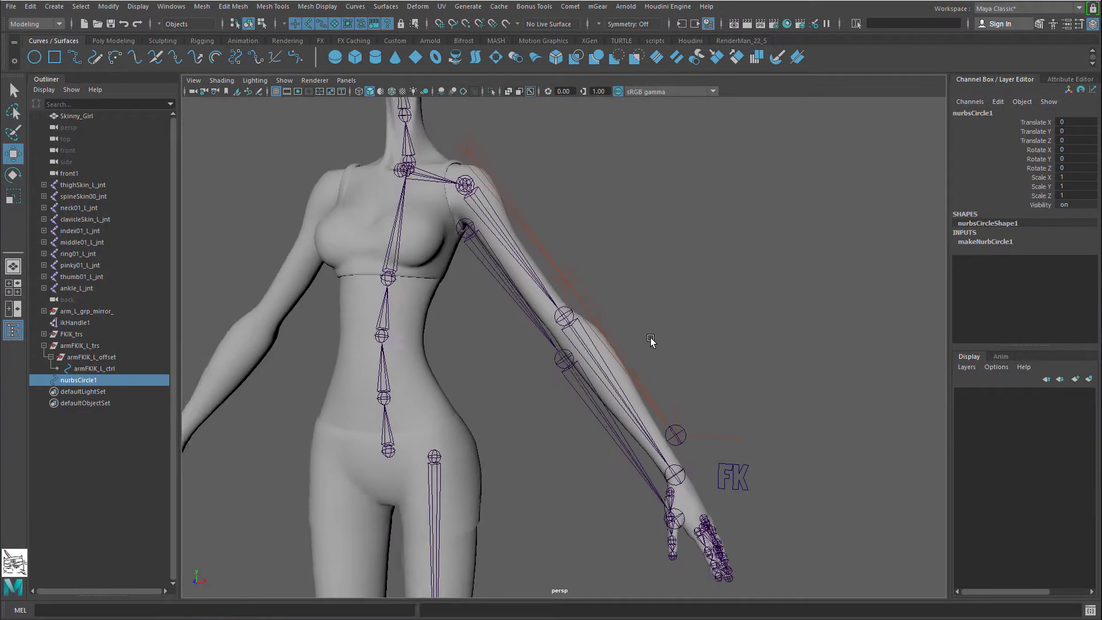
key(f)
alt+right_drag(678, 338, 562, 345)
alt+middle_drag(634, 359, 551, 424)
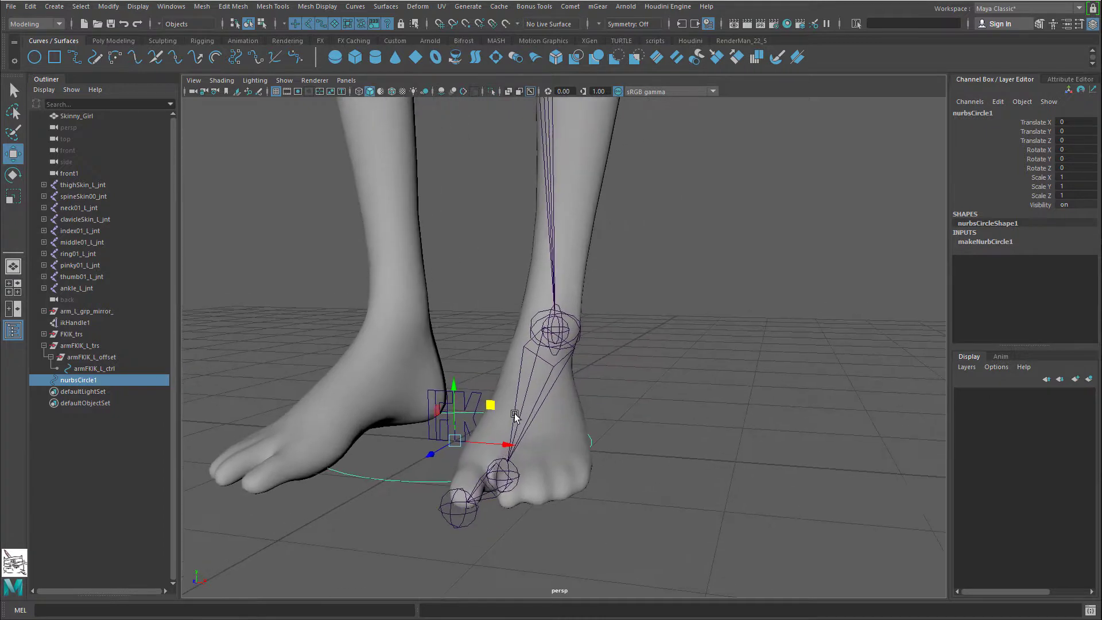
scroll(501, 410, up, 2)
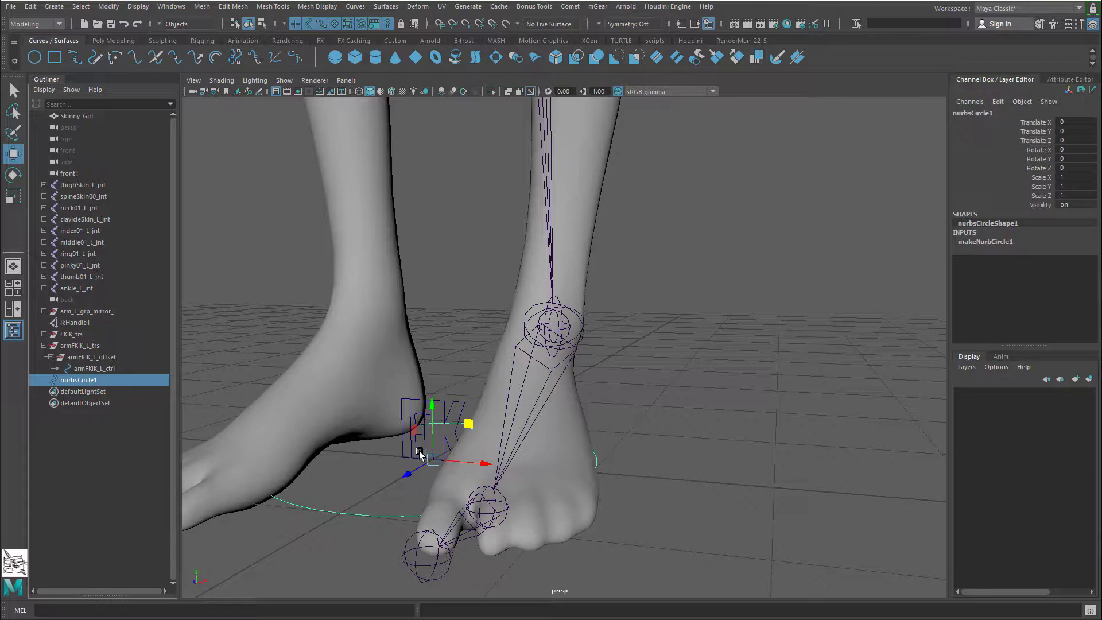
Step: Group the NURBS circle, check the circle inside the group, and reselect the group
key(ctrl+g)
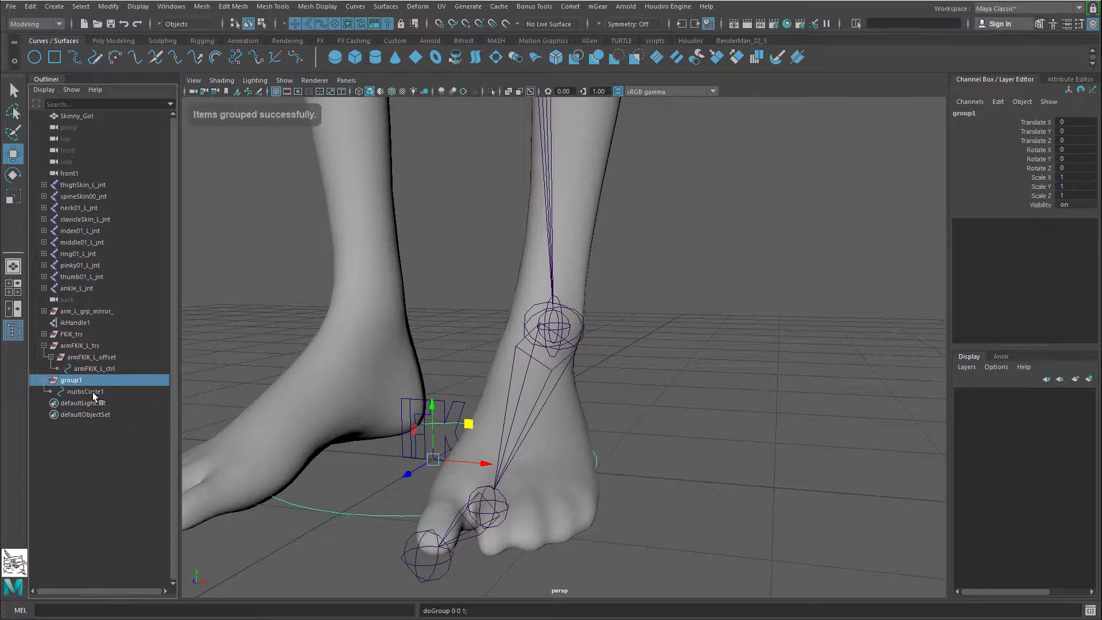
click(121, 392)
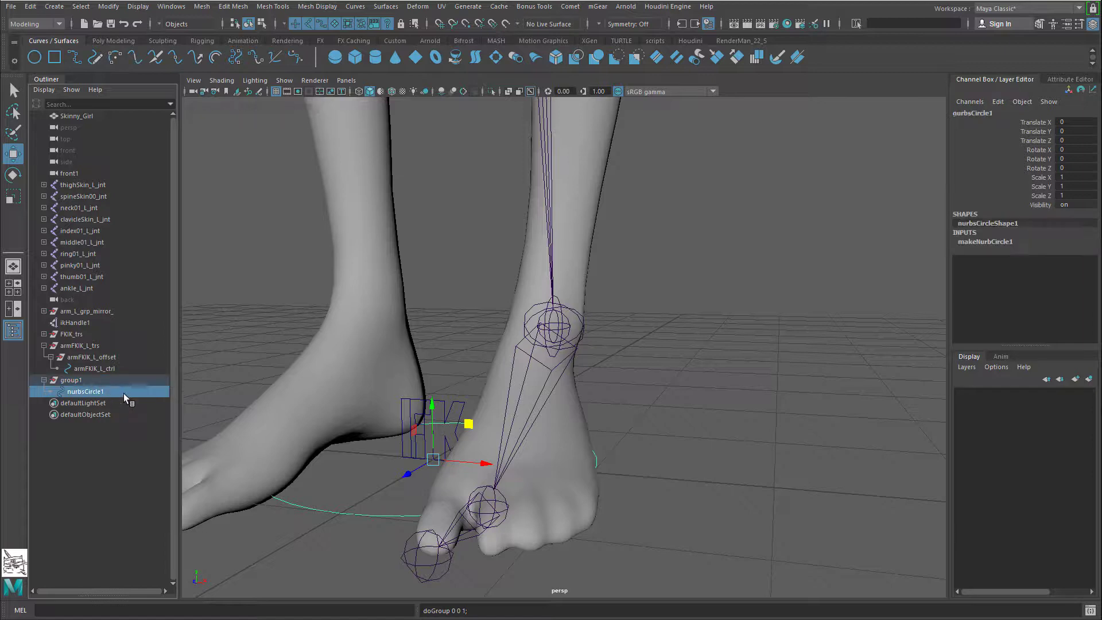
click(98, 381)
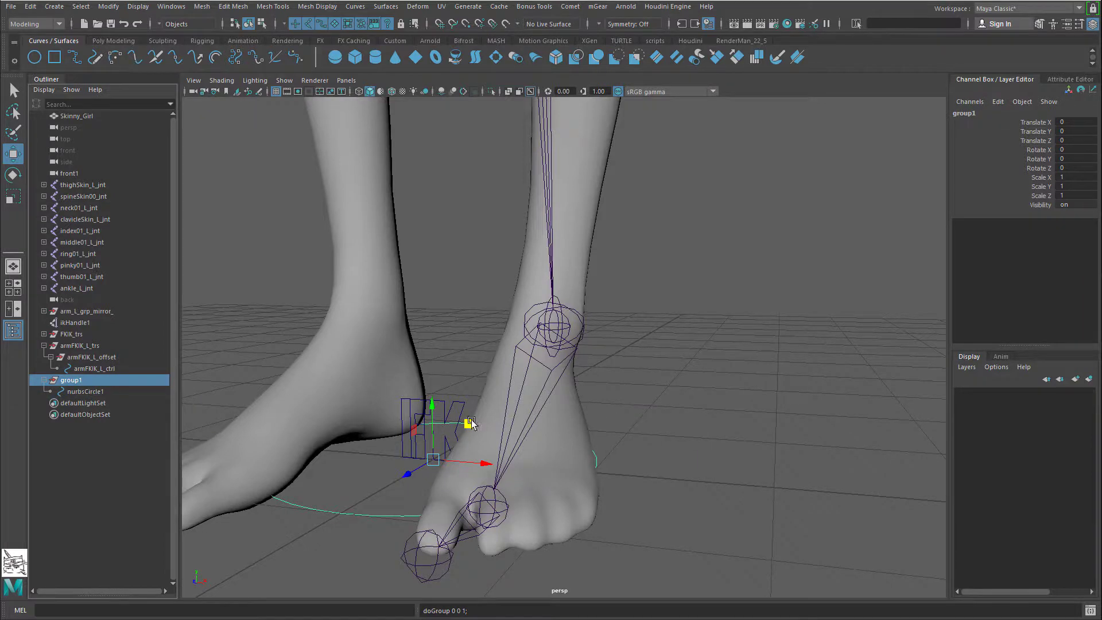
Step: Move the circle's group out beside the left foot, to about 2.261 in X and 1.137 in Y
drag(468, 423, 875, 237)
alt+drag(712, 298, 752, 313)
alt+middle_drag(752, 313, 585, 371)
key(e)
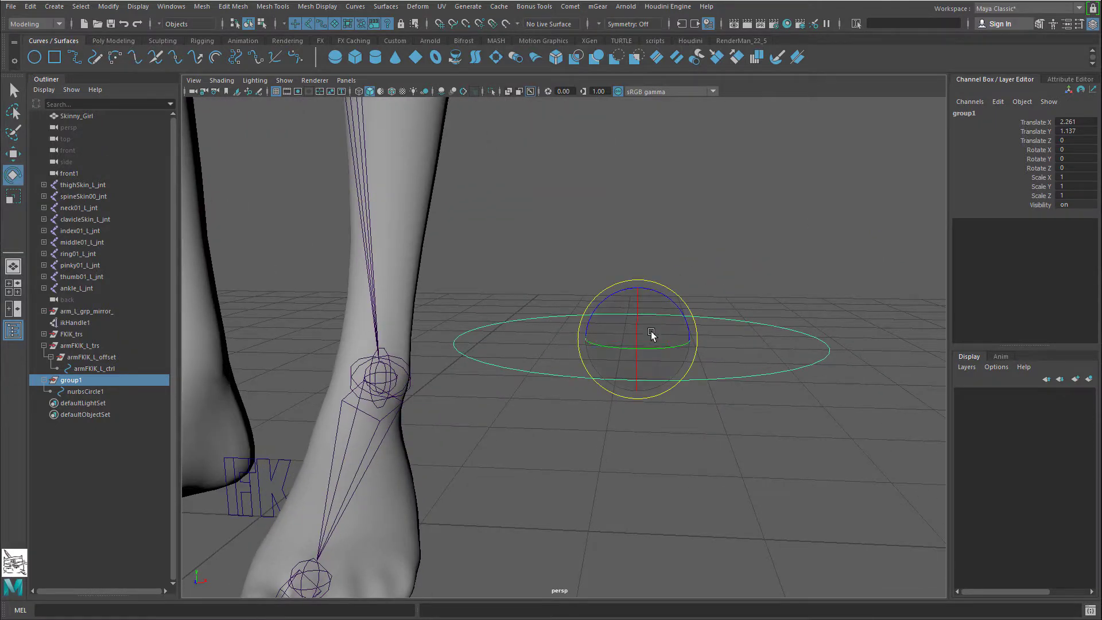
Step: Rotate the circle's group to about -94.88, 46.2 and -123.73 degrees in X, Y and Z, and scale it uniformly to about 1.342
mouse_move(652, 332)
mouse_down()
mouse_move(635, 371)
mouse_move(685, 337)
mouse_move(641, 349)
mouse_move(660, 341)
mouse_up()
key(w)
key(e)
key(r)
alt+drag(660, 341, 347, 371)
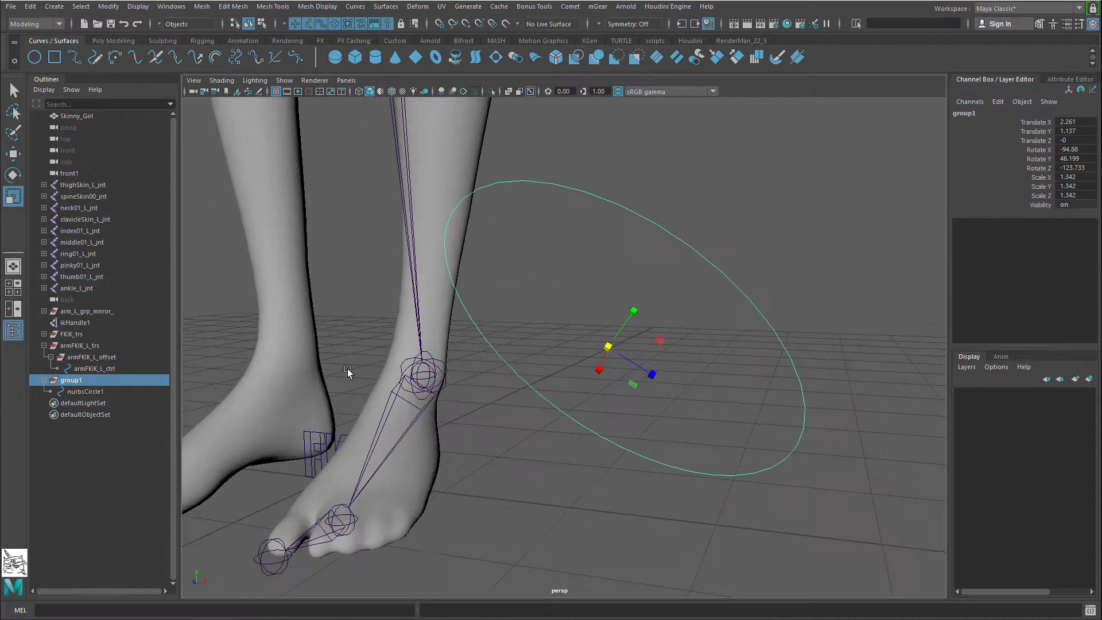
Step: Examine the circle's channel values and orientation from several angles, comparing them with its parent group and the armFKIK_L_trs hierarchy
click(102, 392)
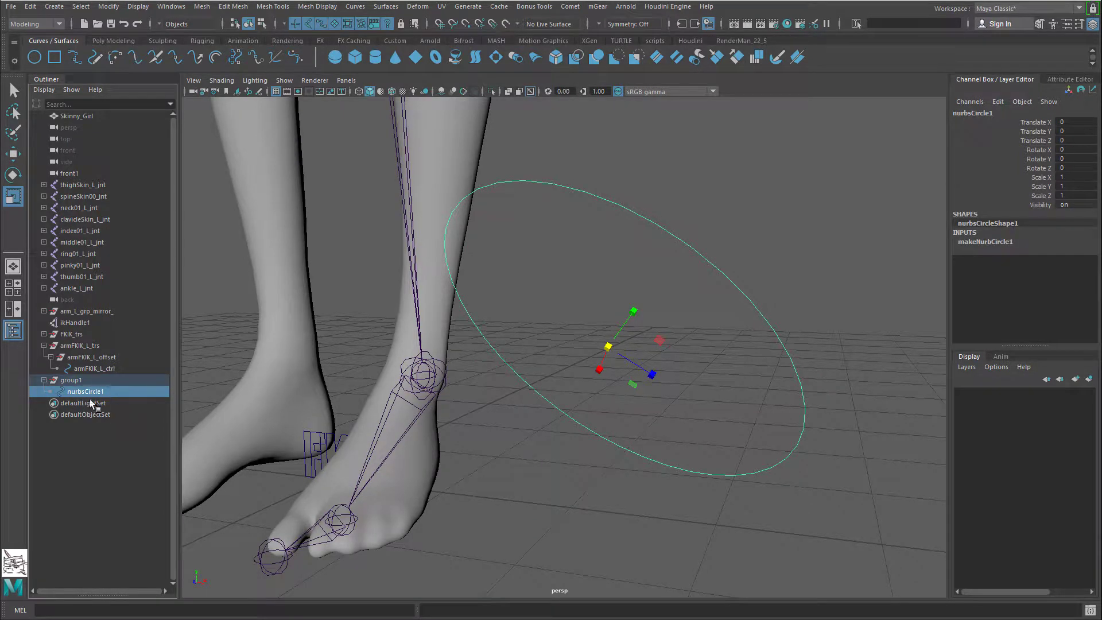
alt+drag(812, 345, 865, 263)
key(w)
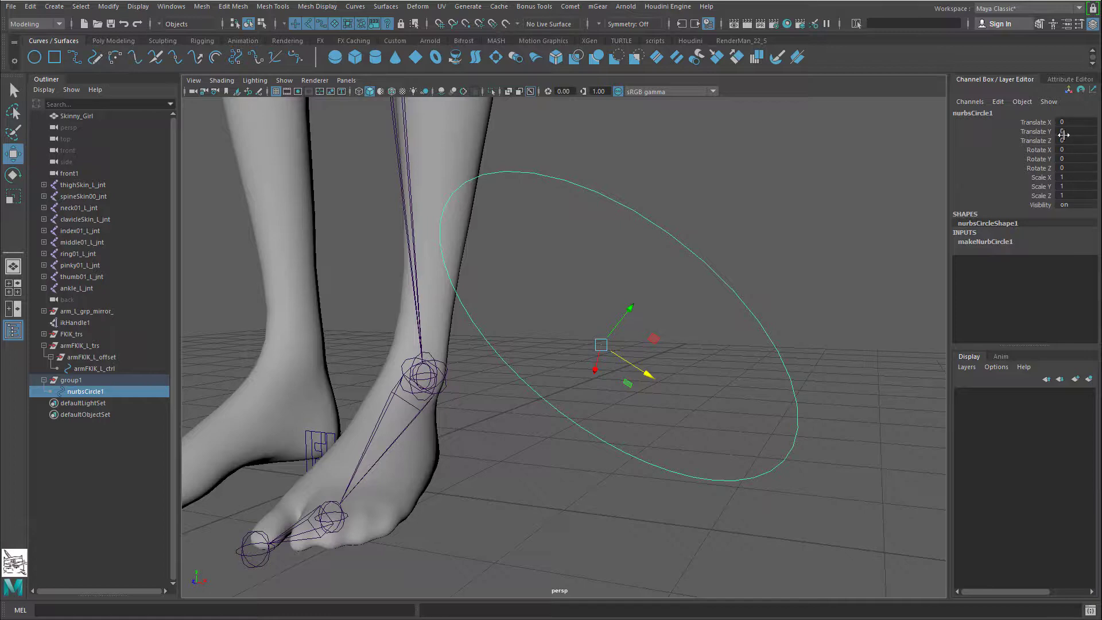
alt+drag(624, 314, 568, 320)
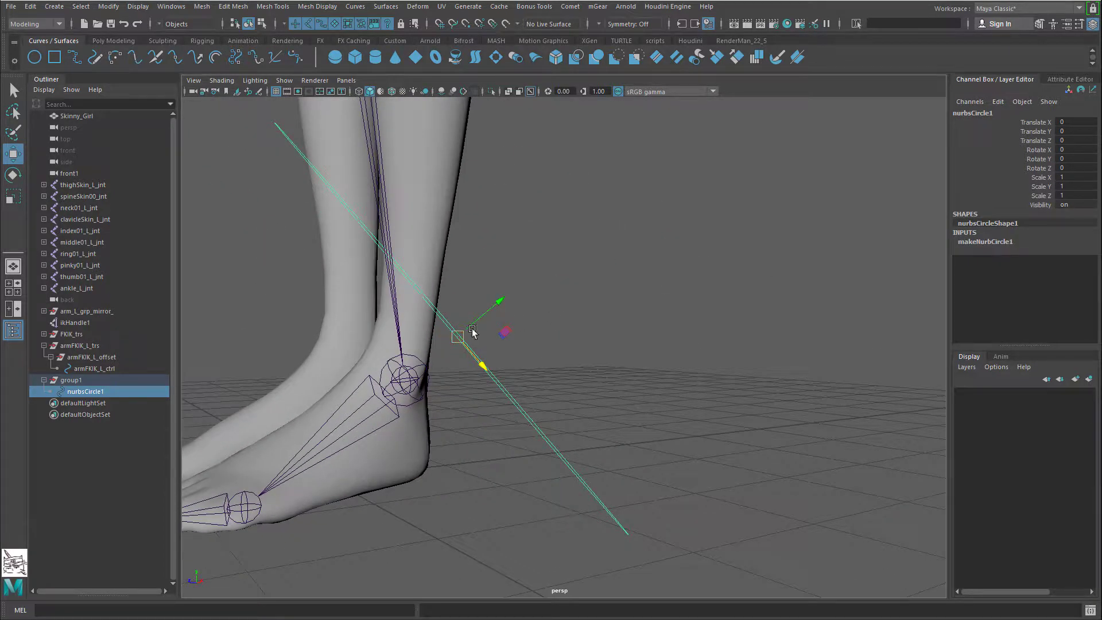
alt+drag(475, 329, 580, 344)
alt+right_drag(580, 344, 425, 292)
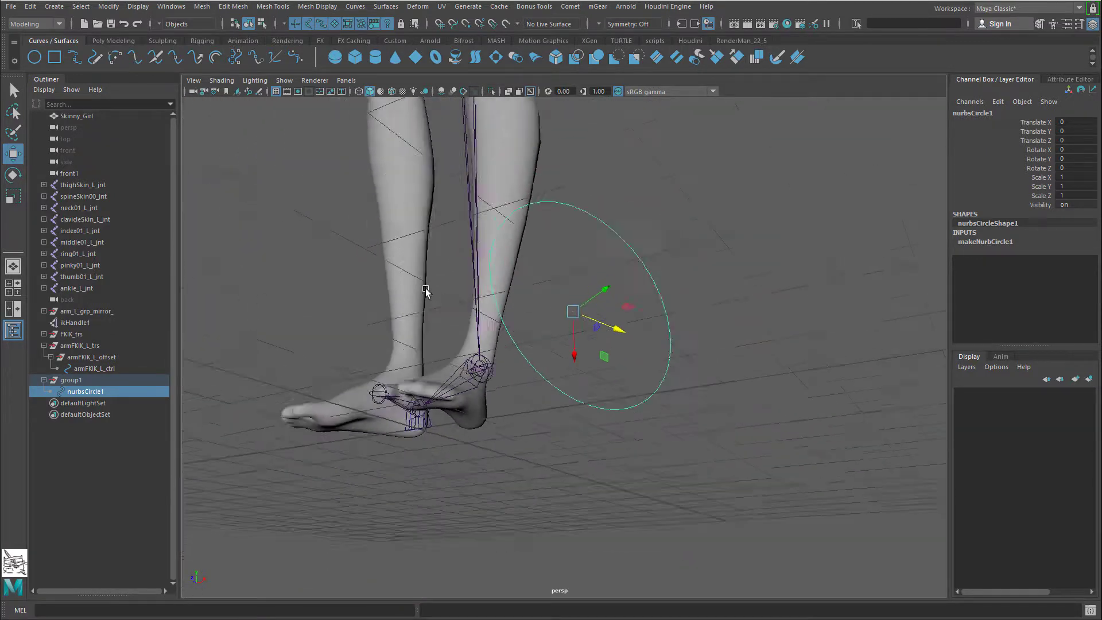
alt+middle_drag(804, 304, 819, 459)
alt+drag(819, 459, 708, 312)
alt+middle_drag(708, 312, 601, 216)
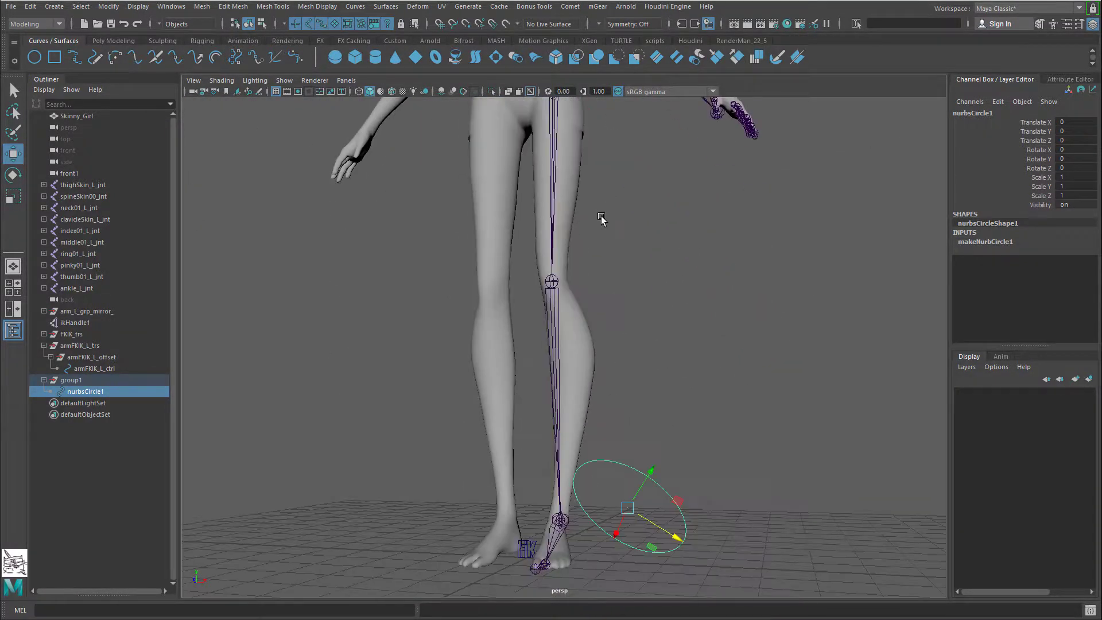
alt+drag(642, 382, 649, 401)
alt+middle_drag(649, 401, 627, 279)
alt+right_drag(680, 333, 651, 323)
alt+drag(651, 324, 607, 338)
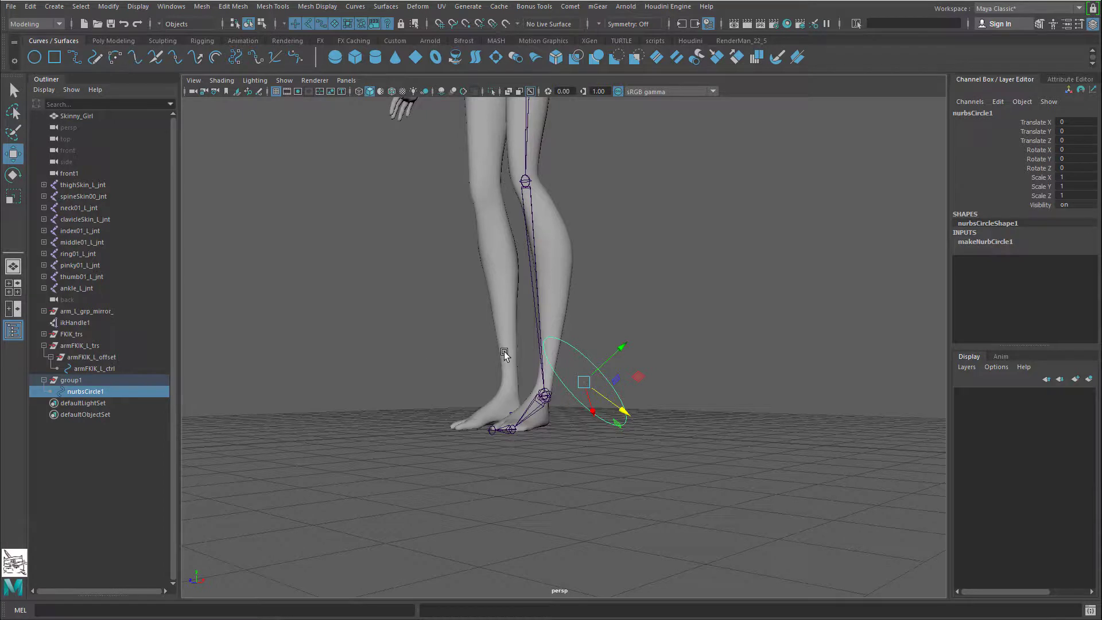
click(90, 381)
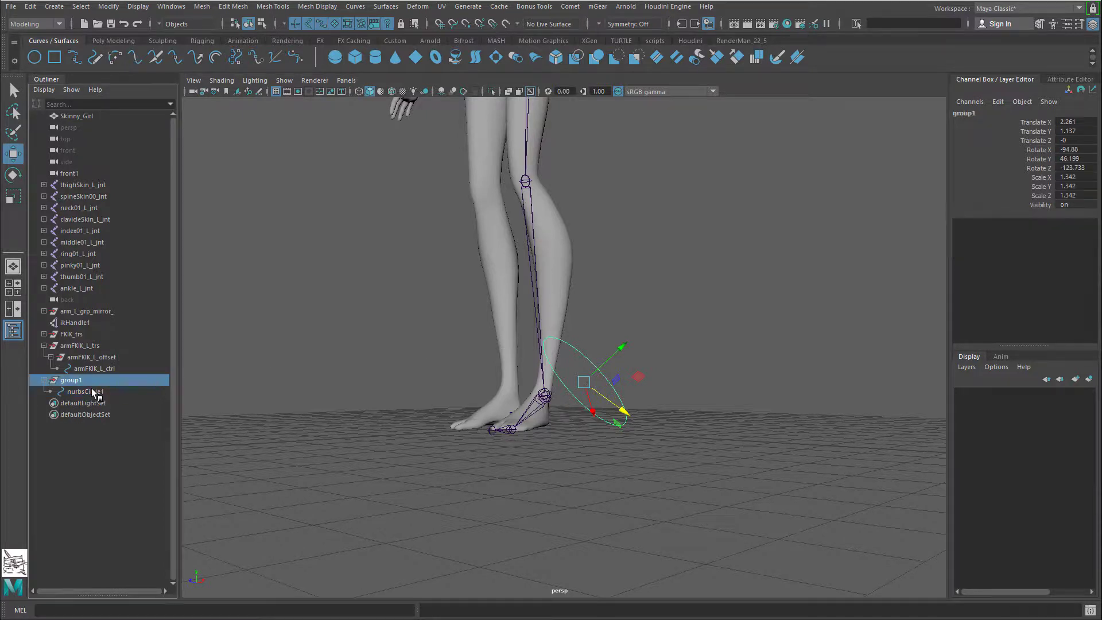
drag(102, 349, 129, 373)
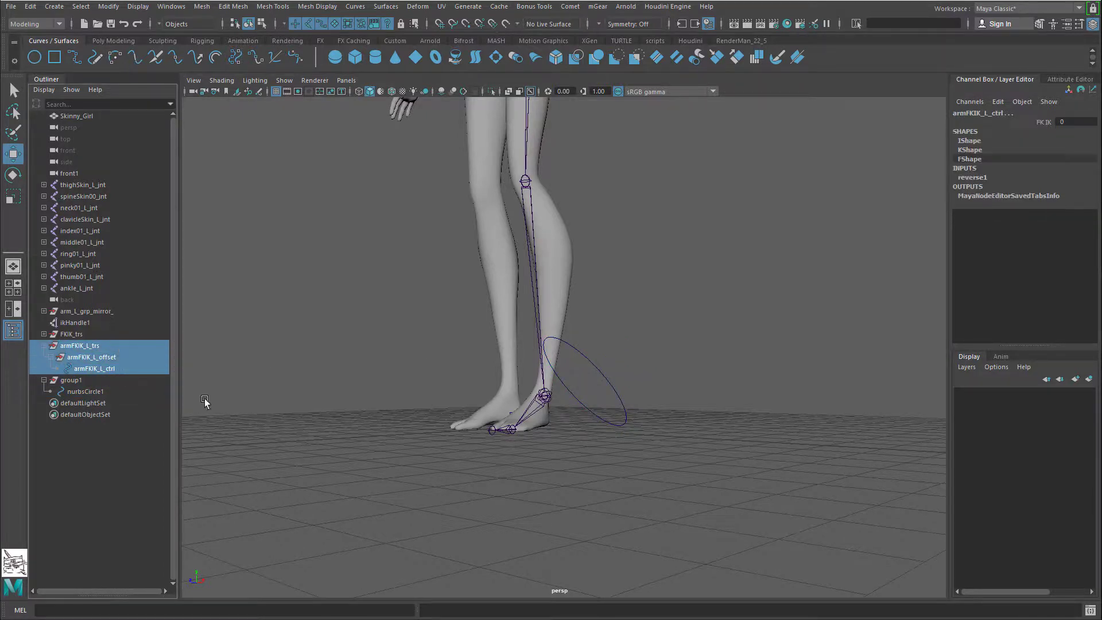
Step: Undo the scaling, rotation and move of the circle's group, and frame it at the origin
key(ctrl+z)
key(ctrl+z)
key(ctrl+z)
key(ctrl+z)
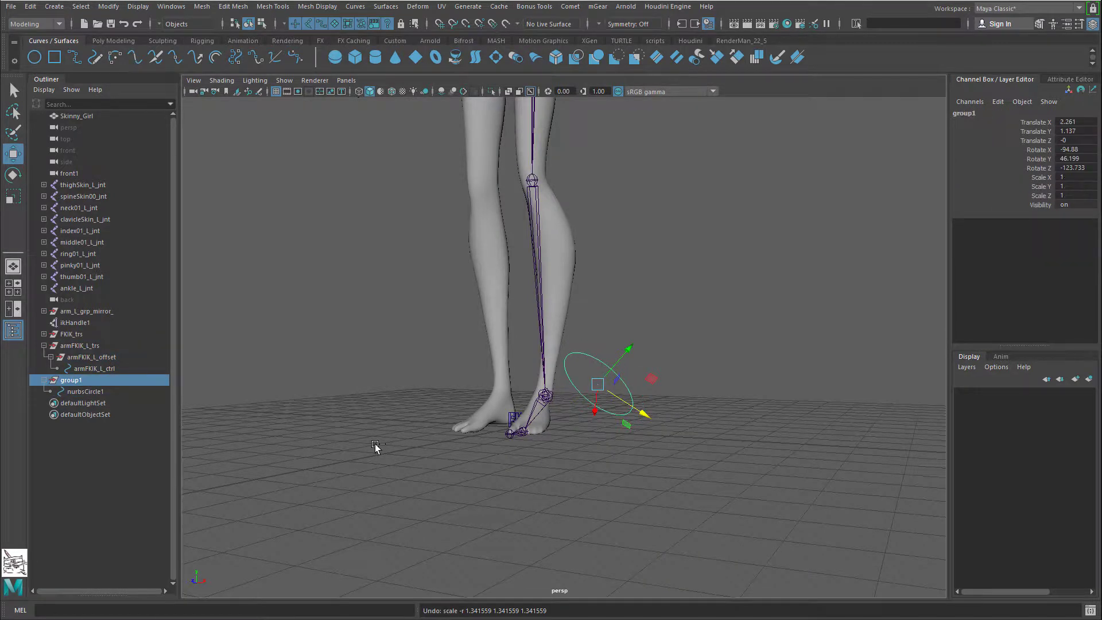
key(ctrl+z)
key(f)
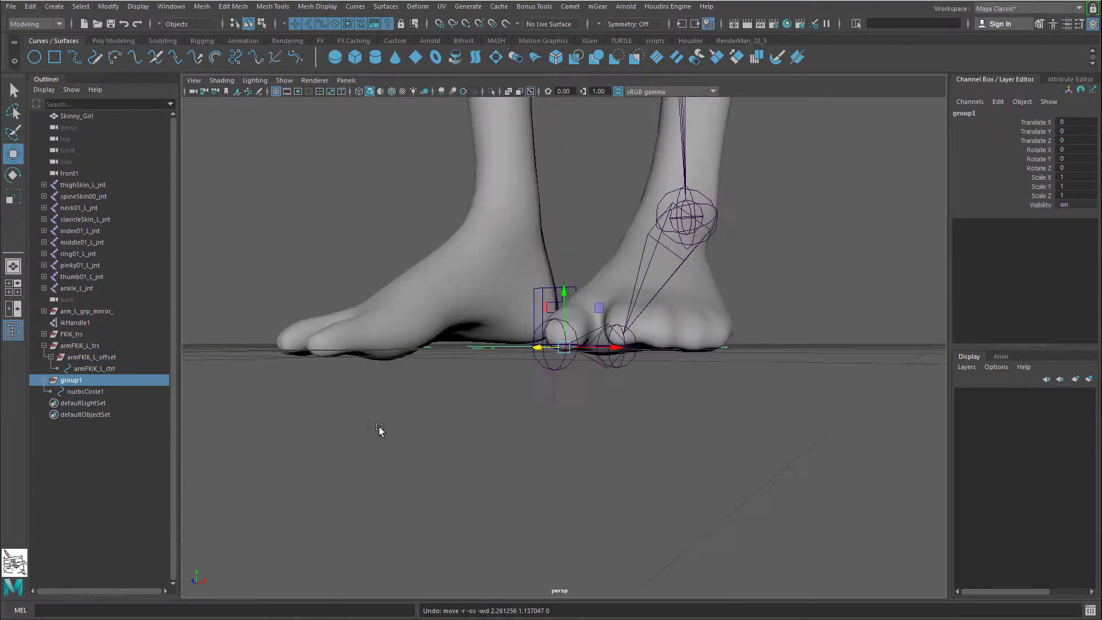
alt+drag(587, 447, 603, 458)
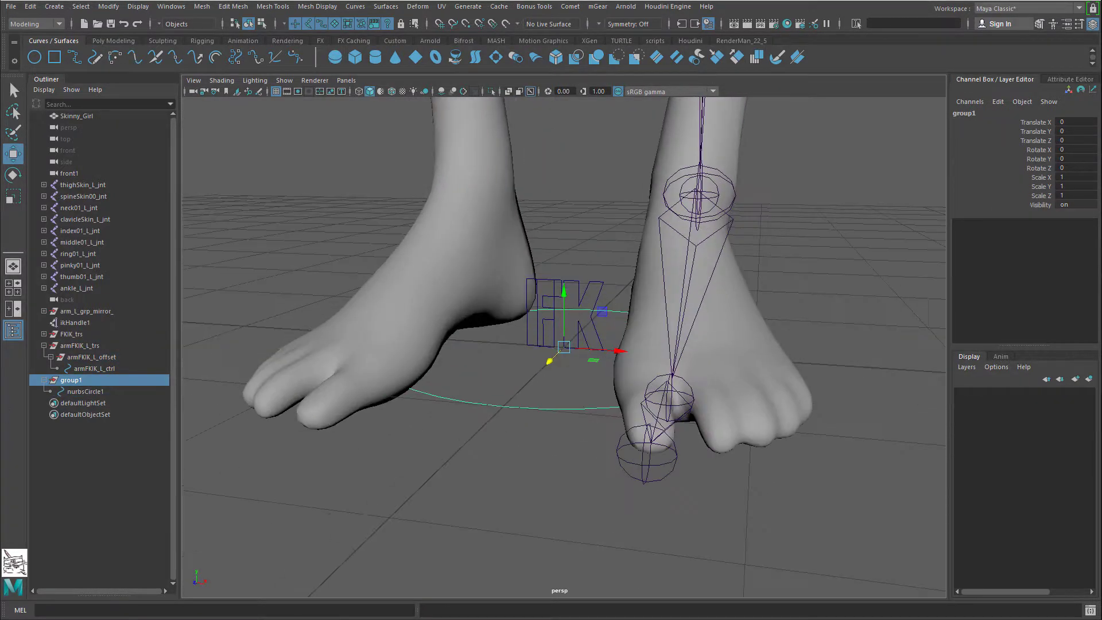
Step: Group the circle's existing group inside a second parent group and expand the new hierarchy
click(96, 392)
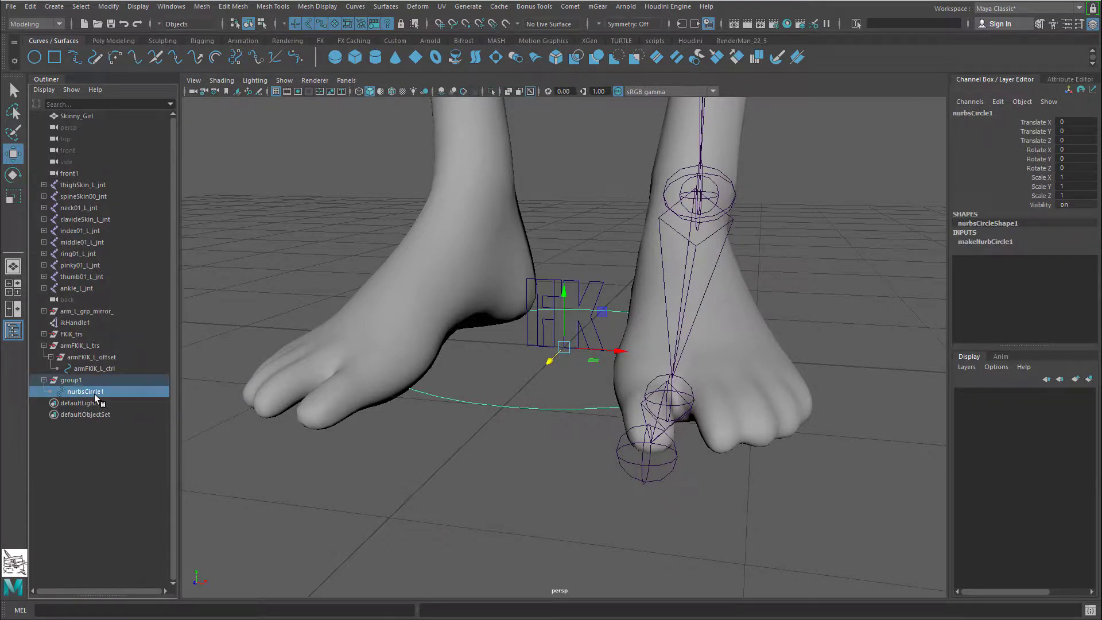
drag(103, 397, 58, 377)
click(95, 380)
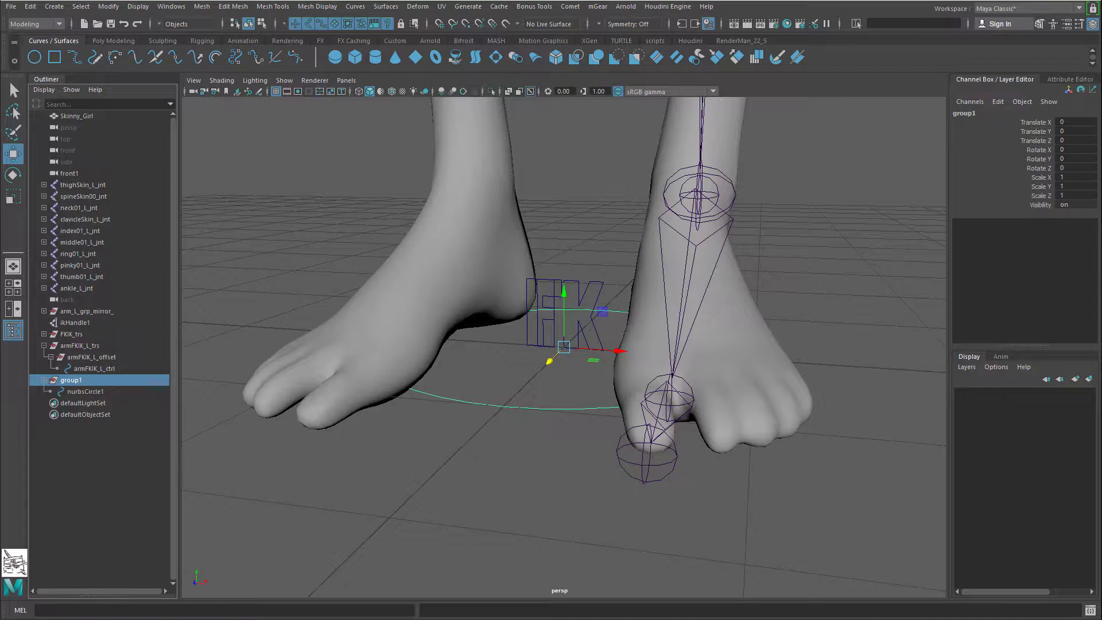
key(ctrl+g)
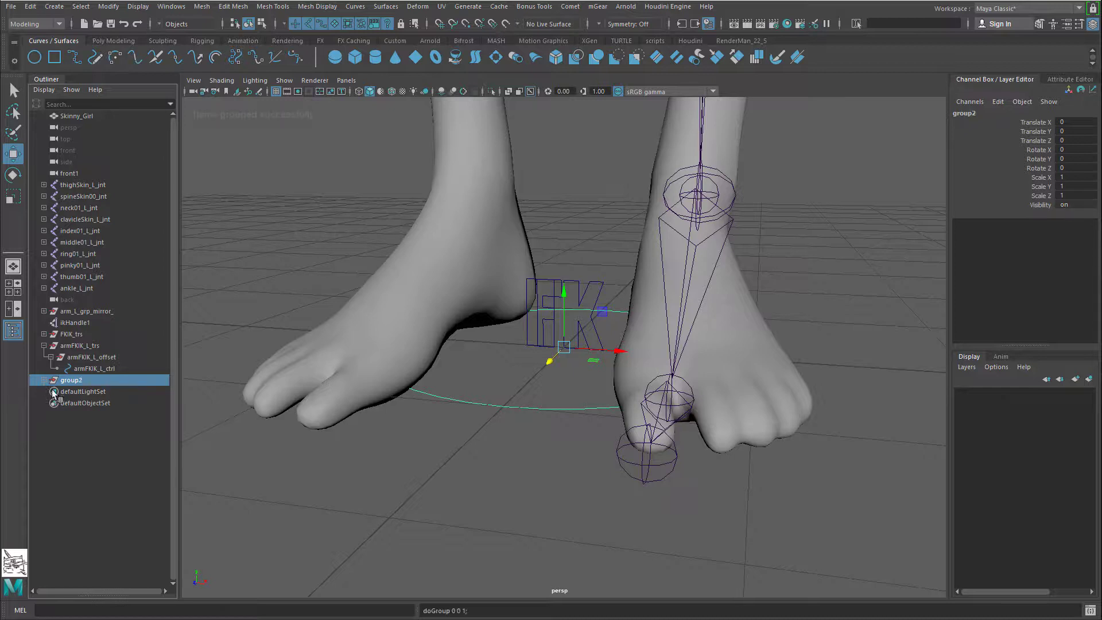
click(44, 380)
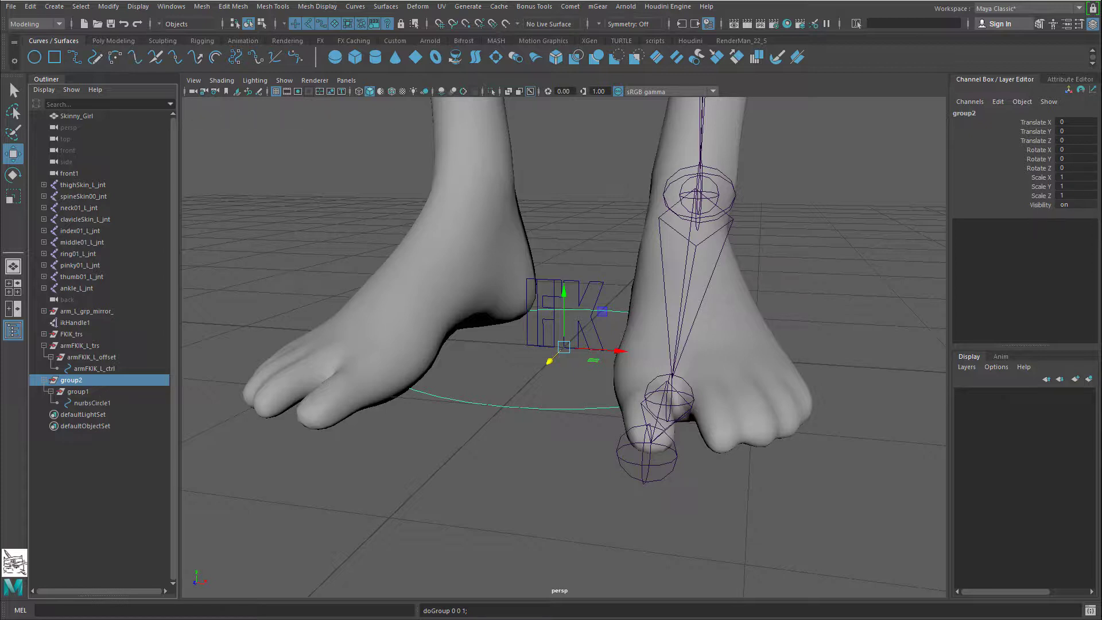
Step: Examine each level of the circle's two-group hierarchy and compare it with the armFKIK_L_ctrl structure
click(90, 401)
click(90, 392)
click(94, 370)
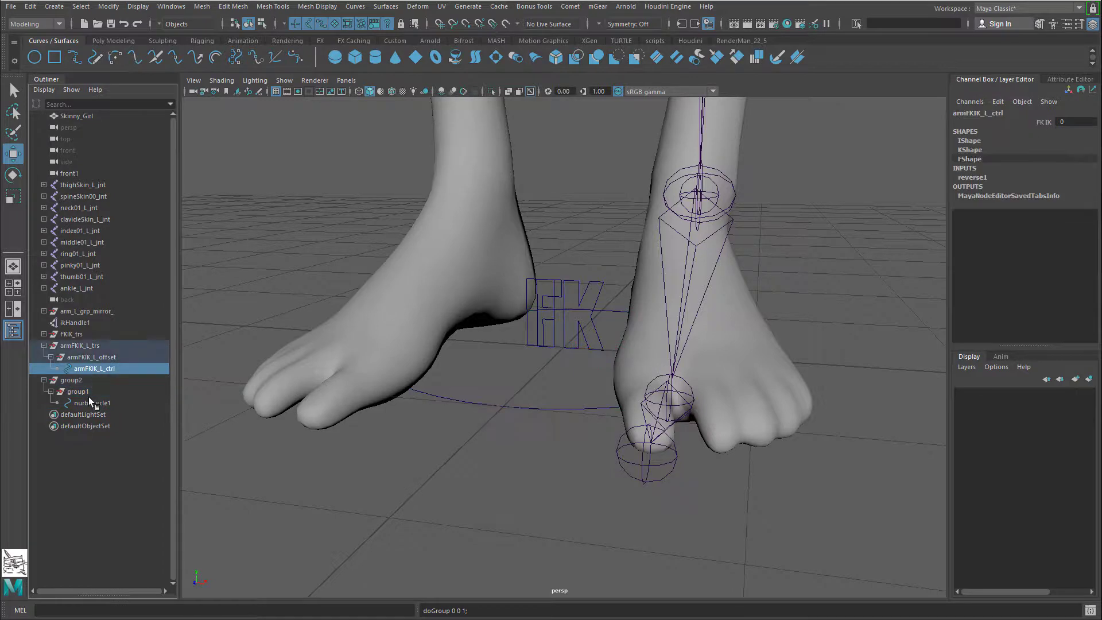
click(89, 400)
key(Up)
key(Up)
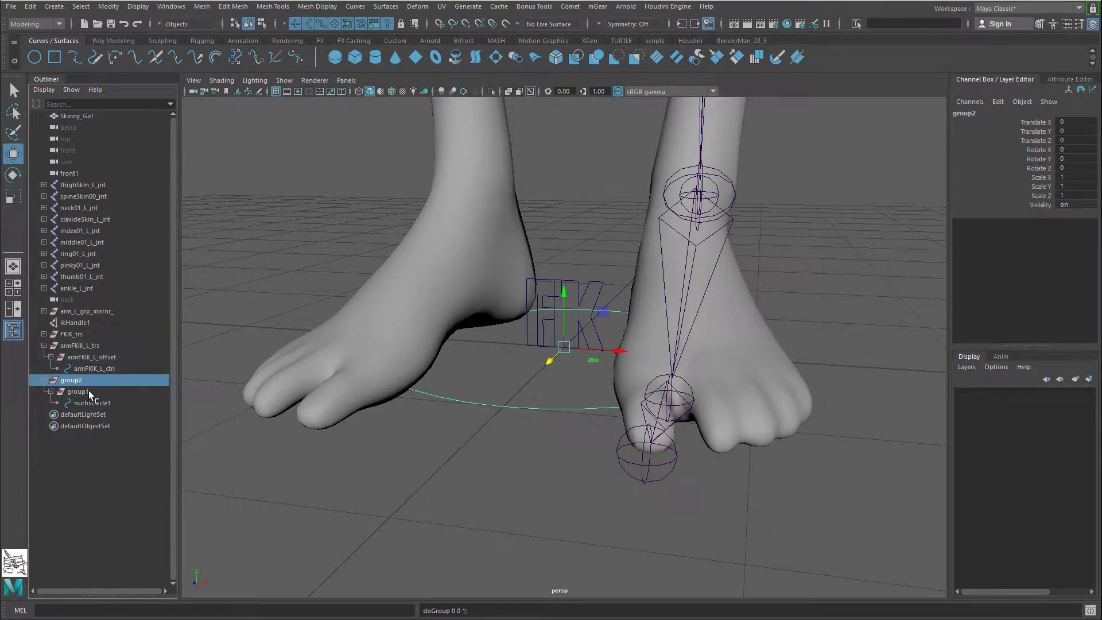
click(88, 390)
click(87, 377)
click(92, 388)
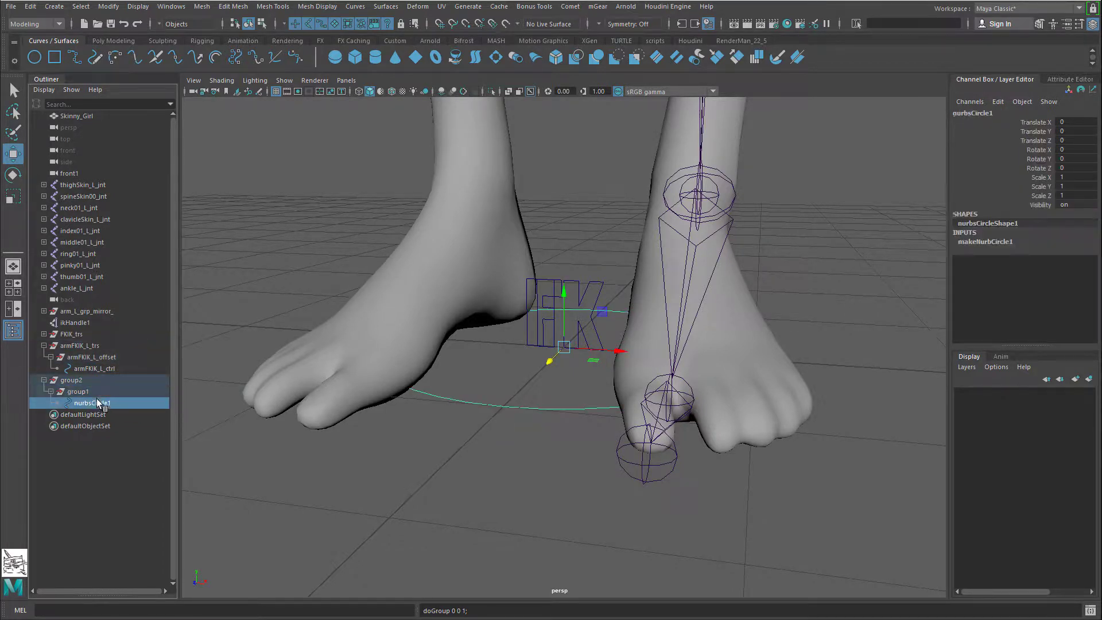
click(92, 380)
click(103, 404)
click(99, 393)
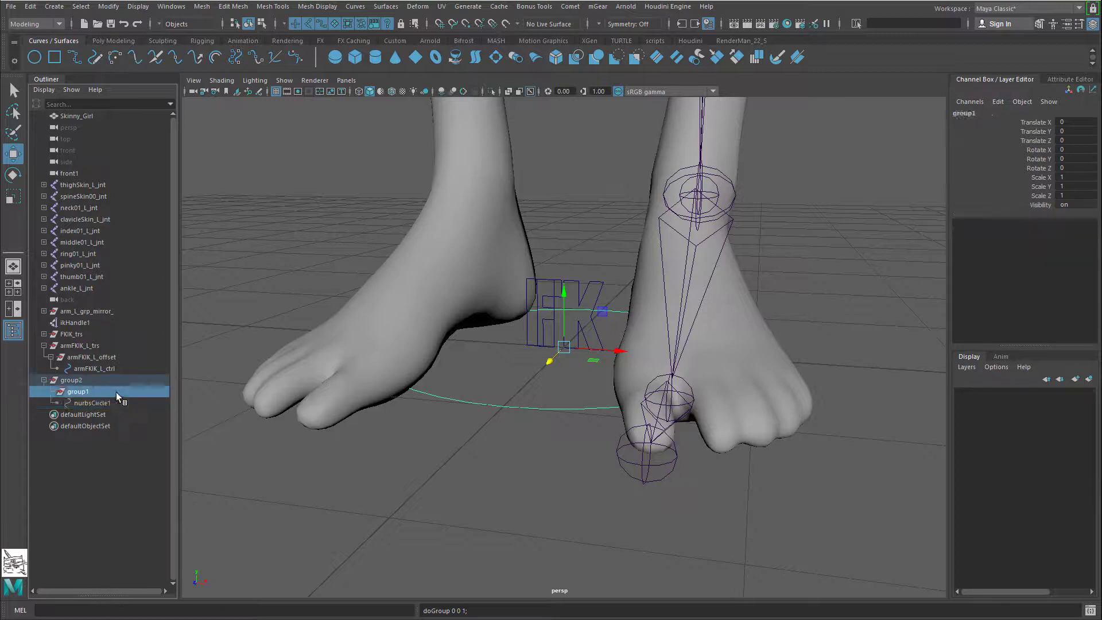
Step: Rename the circle's inner group as group1_offset and the outer group as group2_grp0
double_click(116, 392)
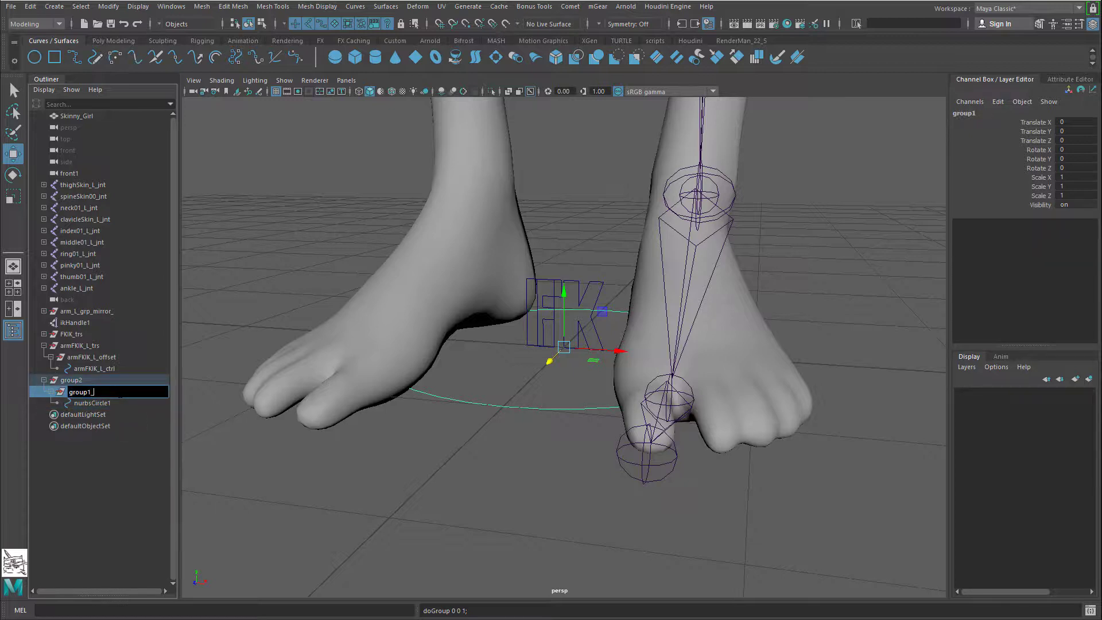
key(Return)
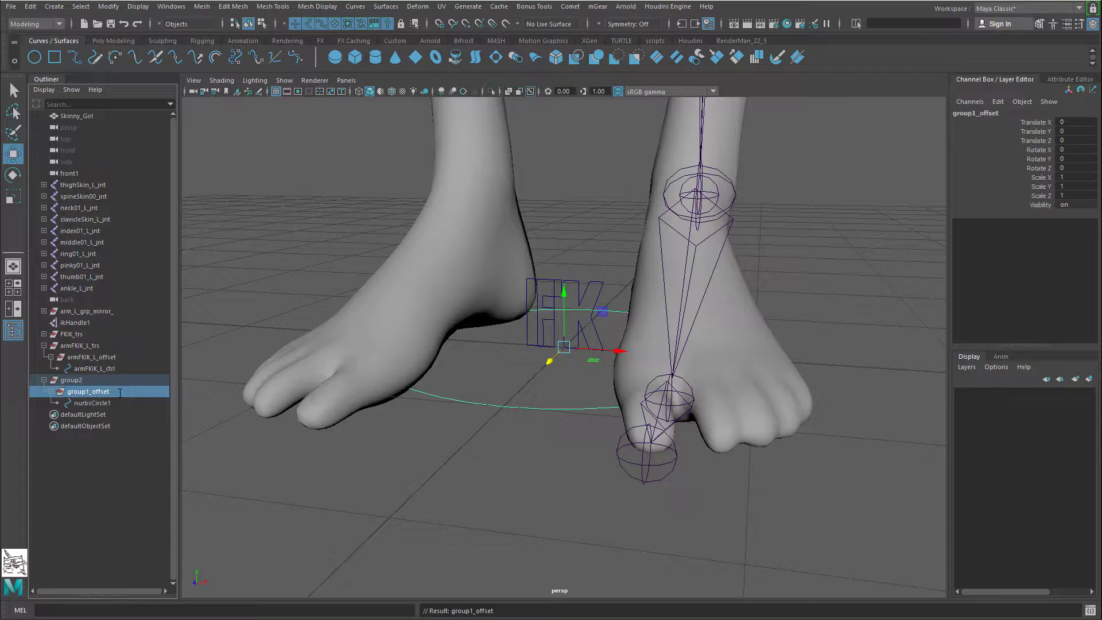
click(117, 379)
double_click(117, 380)
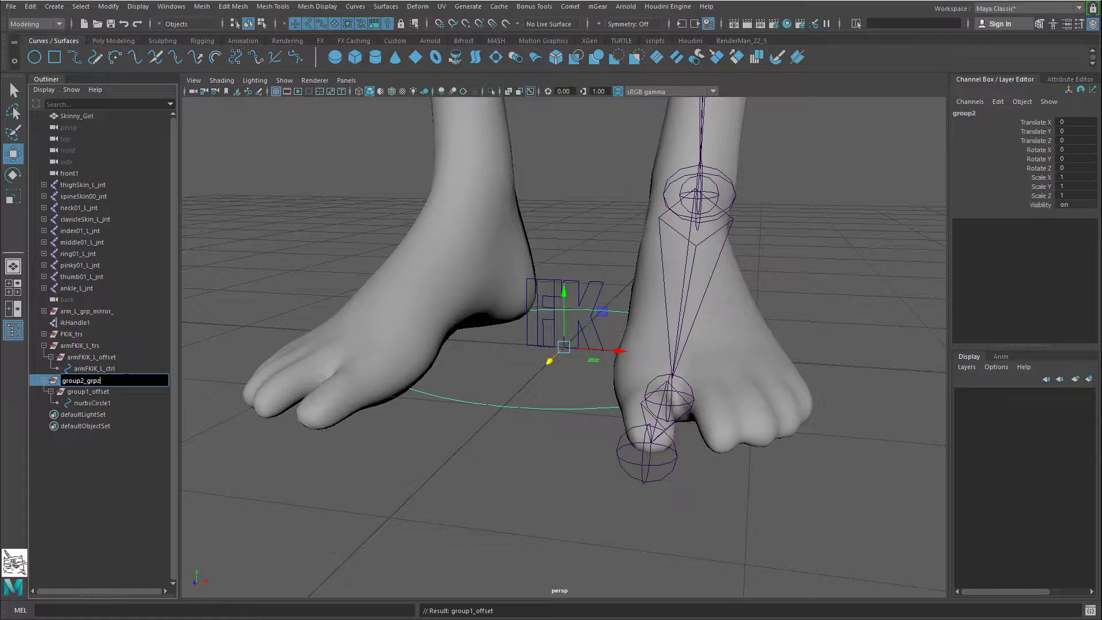
text(_grp0)
key(Return)
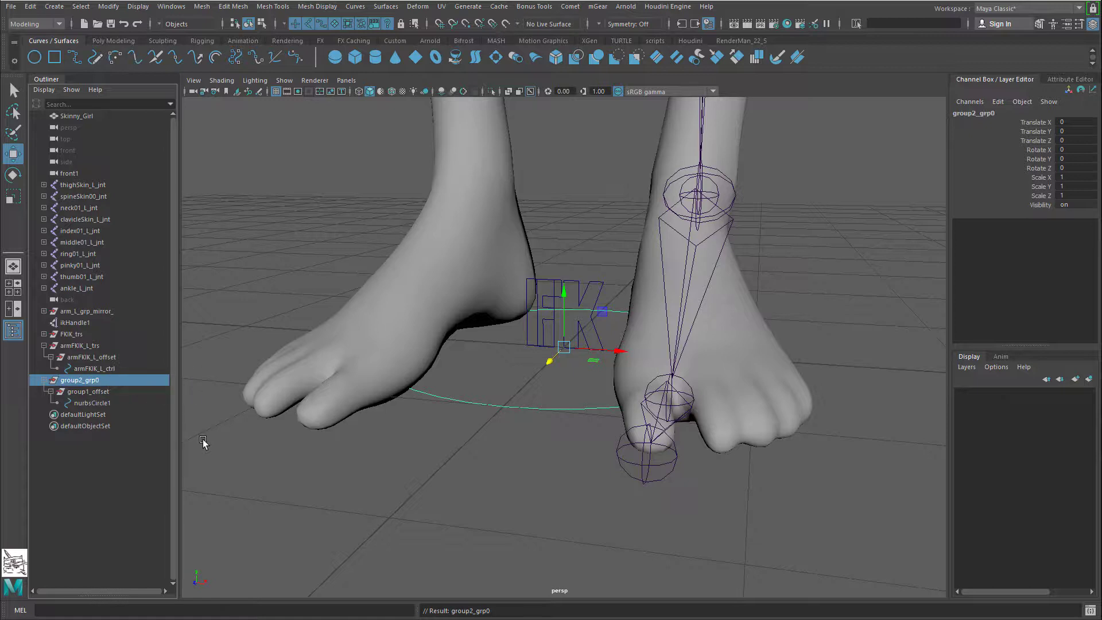
Step: Move group2_grp0 beside the left foot, to about 2.177 in X and 1.188 in Y, and rotate it about -48.75 degrees in Z
scroll(547, 380, down, 3)
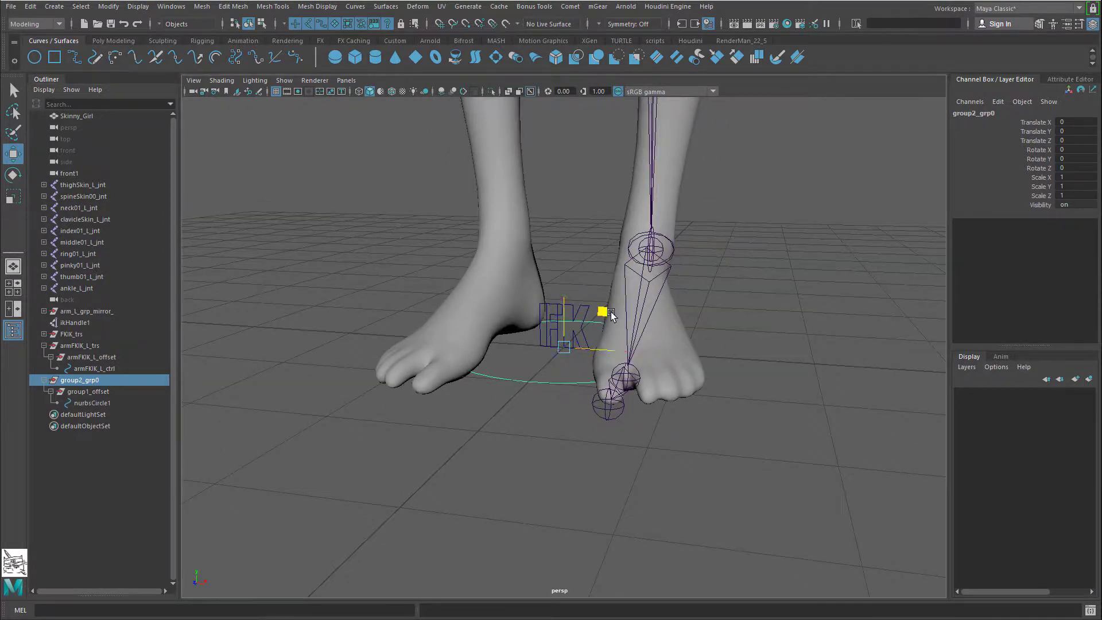
drag(606, 315, 895, 168)
scroll(679, 303, up, 5)
click(696, 229)
drag(704, 271, 711, 377)
click(140, 381)
key(e)
key(w)
key(e)
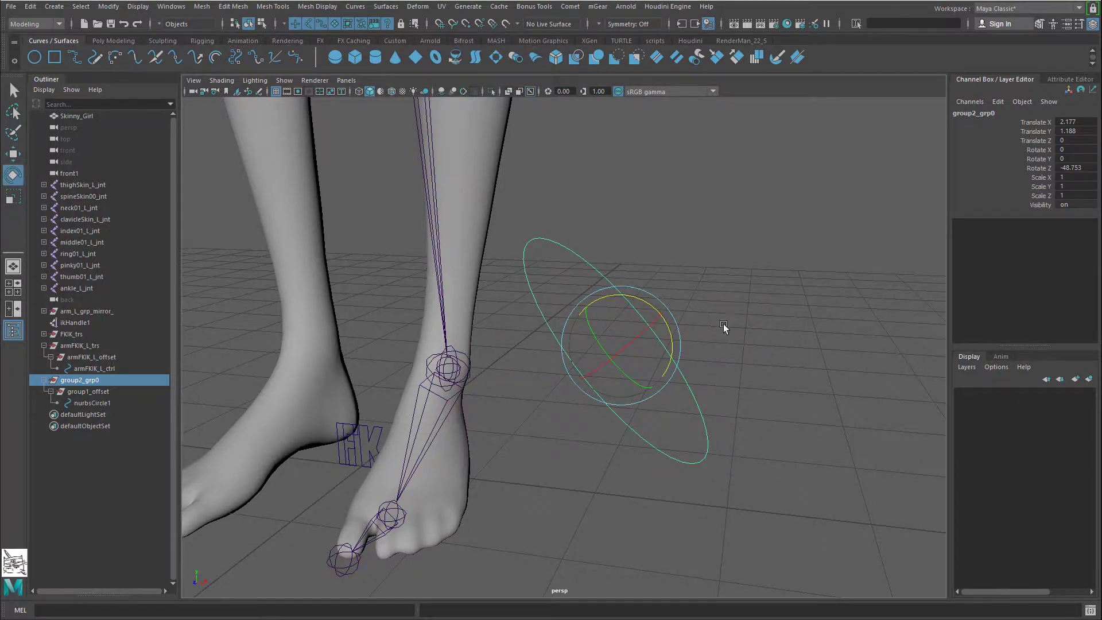
Step: Compare the channel values of nurbsCircle1, group1_offset and group2_grp0
alt+middle_drag(723, 325, 547, 335)
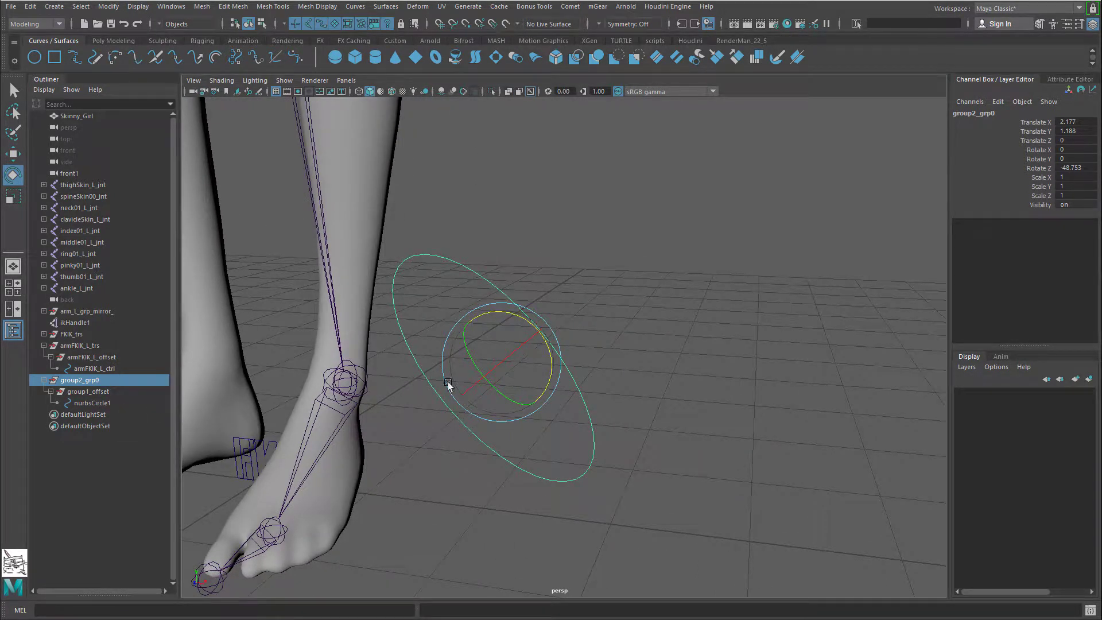
click(615, 337)
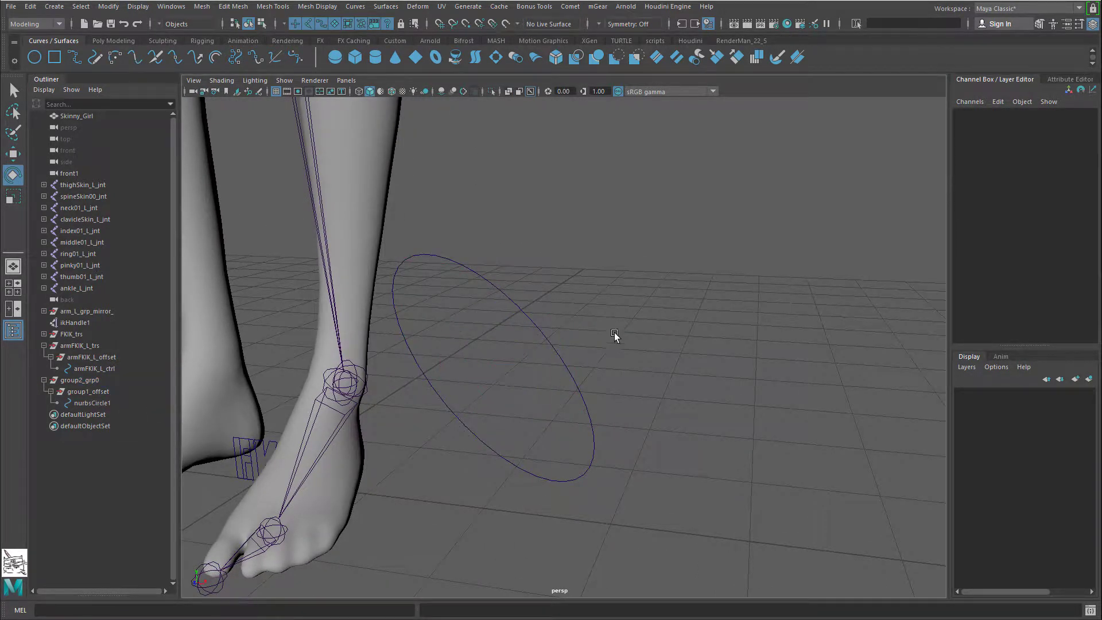
click(529, 407)
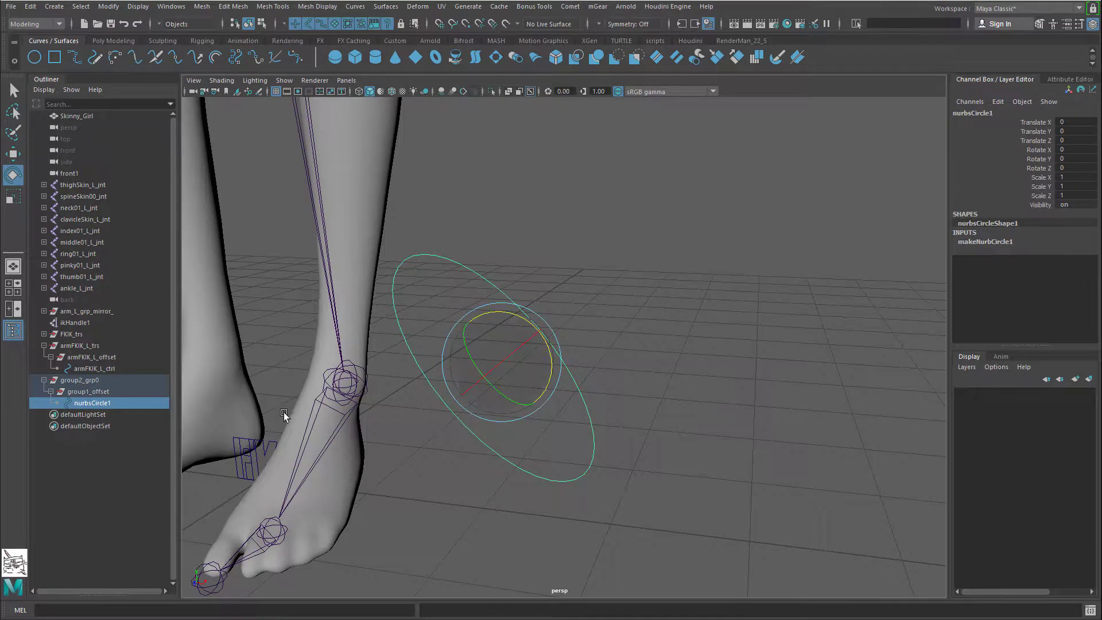
click(108, 393)
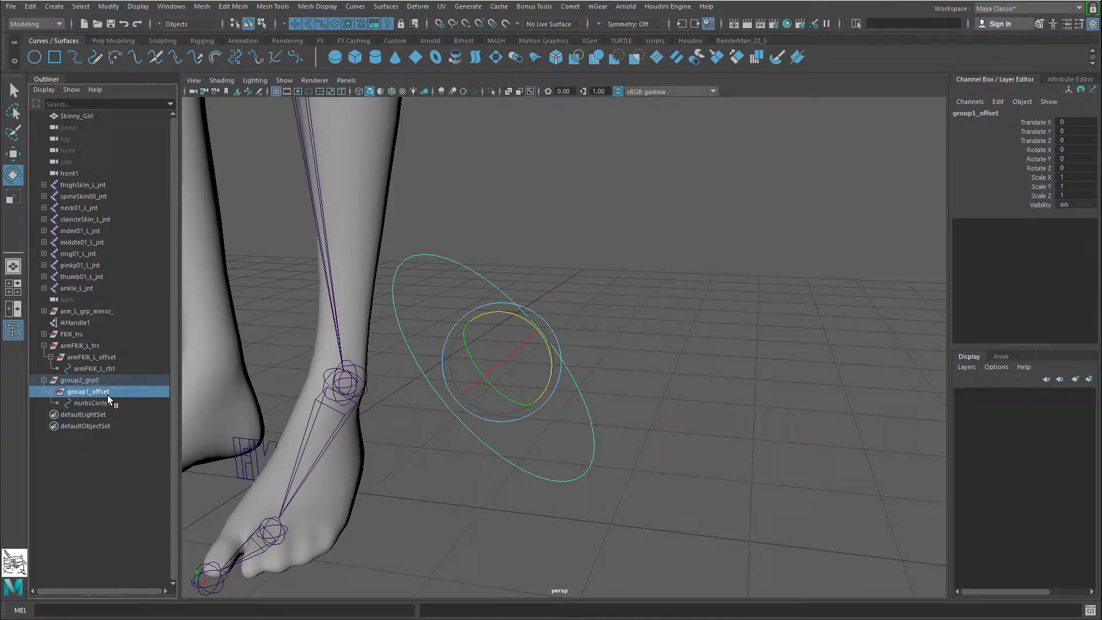
alt+drag(461, 358, 453, 396)
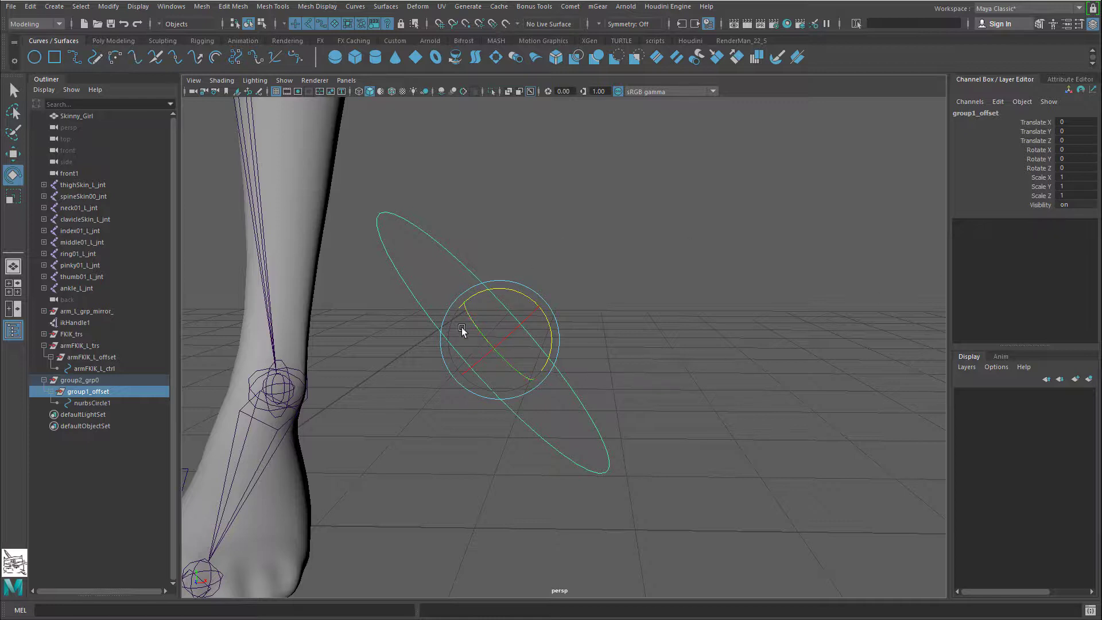
key(w)
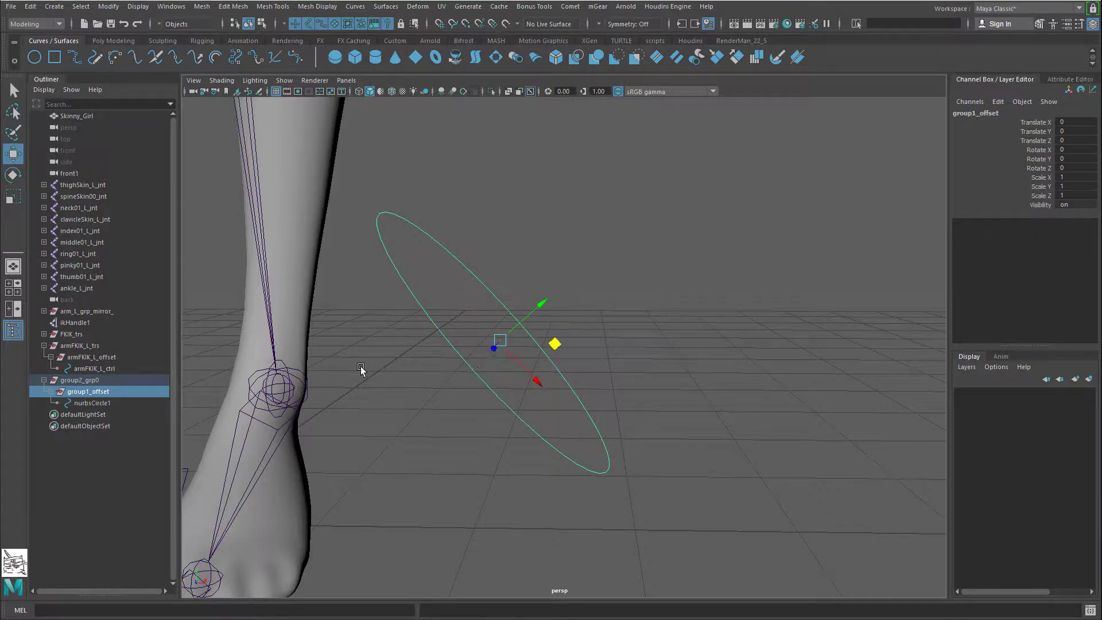
click(81, 380)
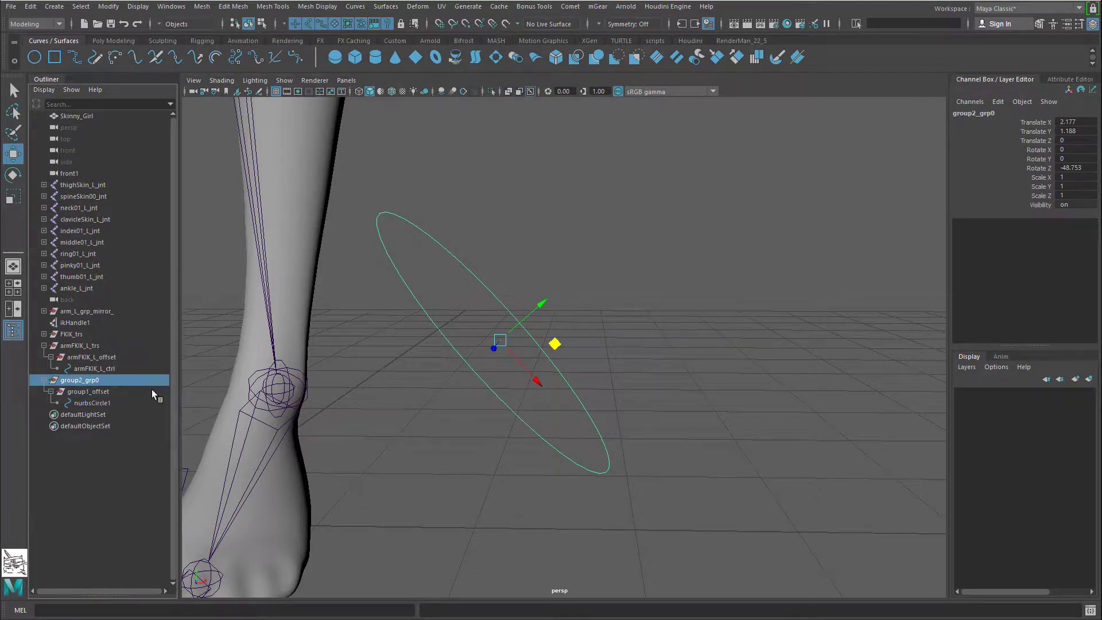
Step: Move group1_offset to about 0.531 in X and 1.999 in Y, rotate it about its Z axis, and reselect group2_grp0
click(129, 391)
drag(564, 346, 873, 184)
alt+drag(807, 361, 780, 235)
key(e)
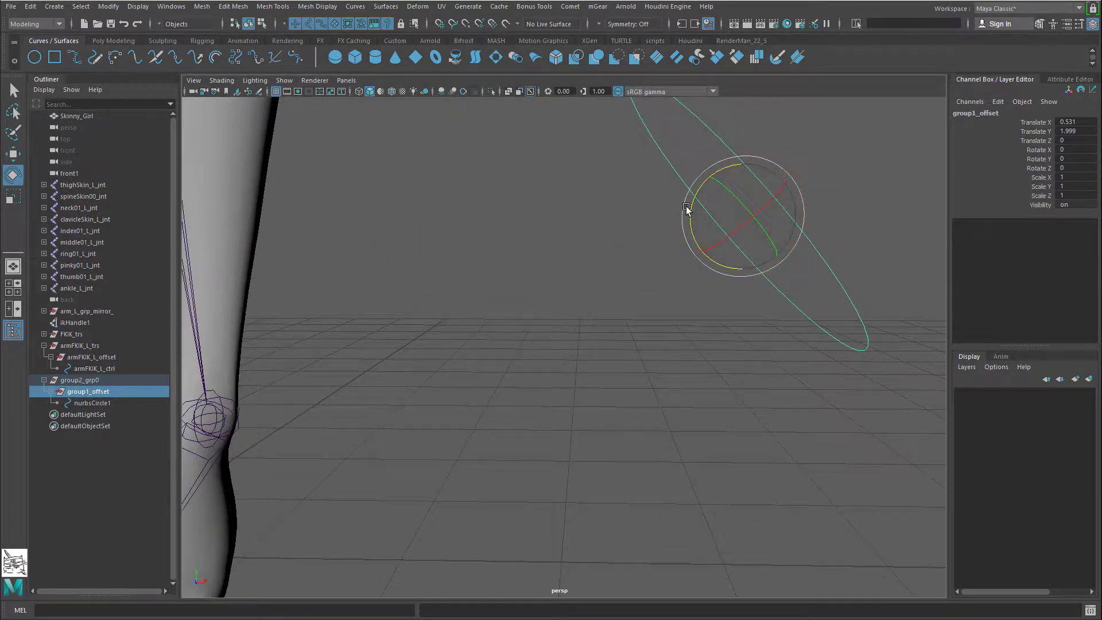
drag(689, 209, 787, 300)
key(w)
drag(721, 337, 752, 443)
click(92, 381)
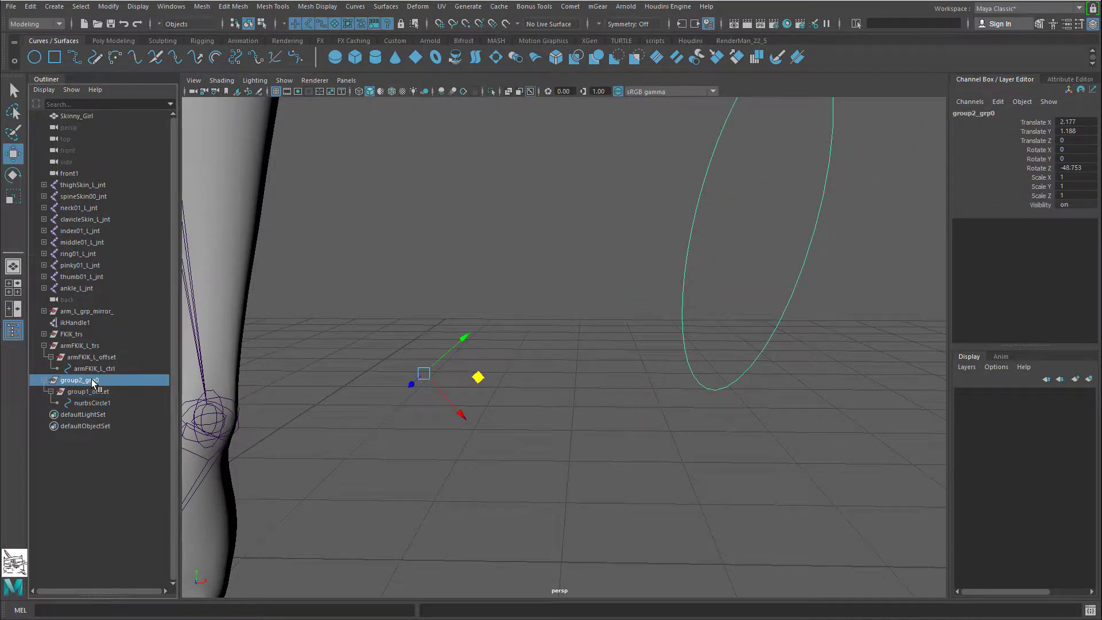
Step: Check how the transform values are distributed across nurbsCircle1, its group1_offset parent and the top group2_grp0
click(96, 402)
click(106, 403)
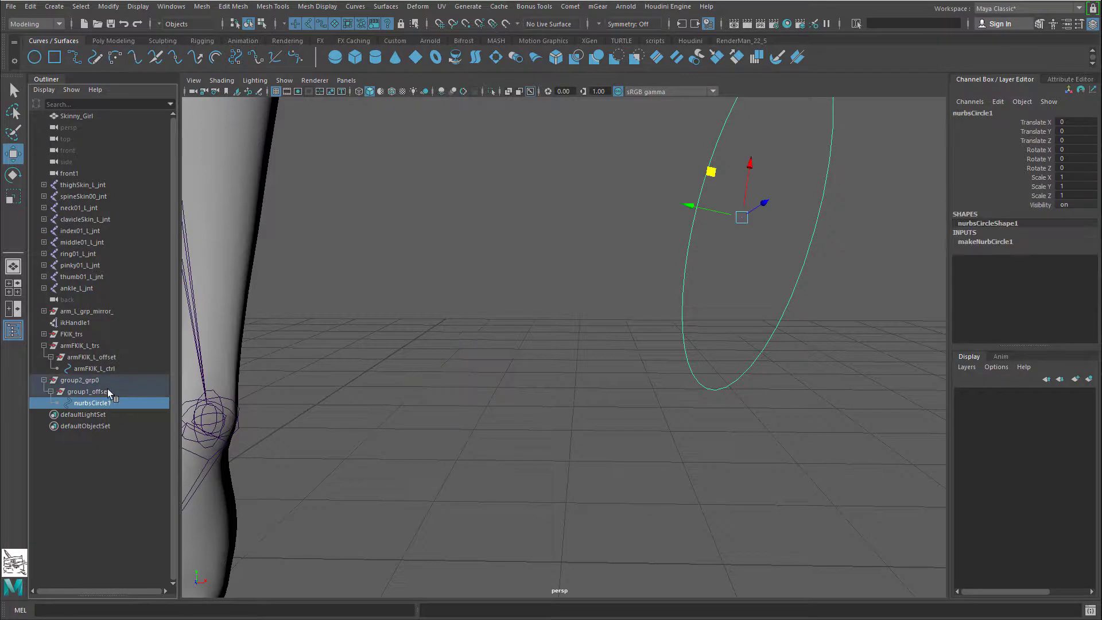
click(107, 391)
click(105, 400)
click(104, 381)
click(104, 400)
click(106, 391)
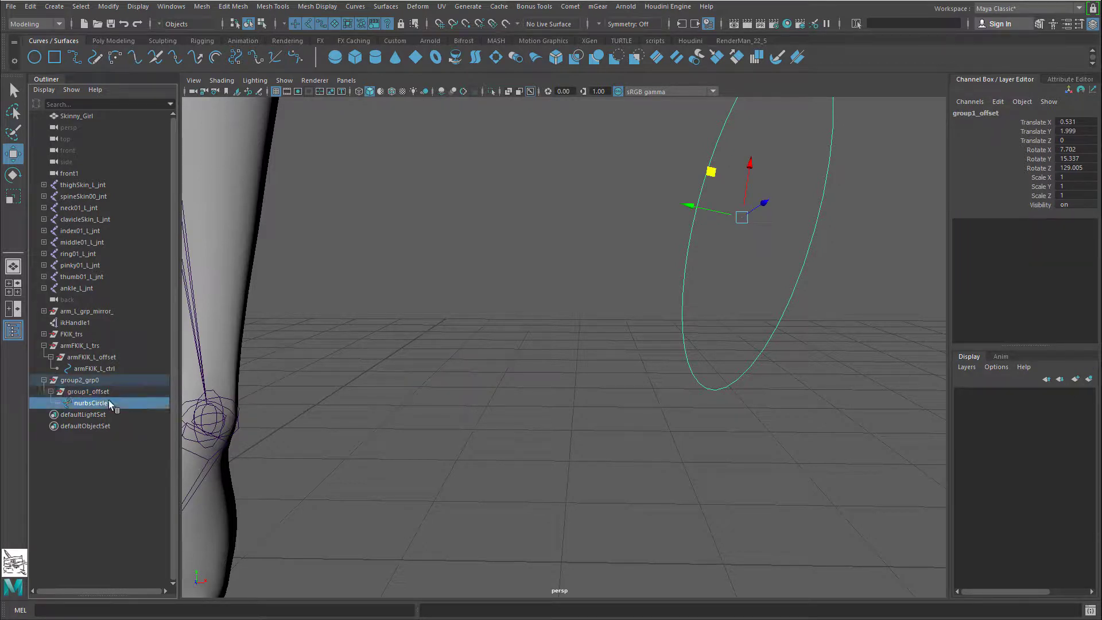
click(109, 400)
click(107, 391)
click(105, 380)
Step: Wrap nurbsCircle1 in three more nested groups beneath group1_offset and expand the new hierarchy
click(103, 403)
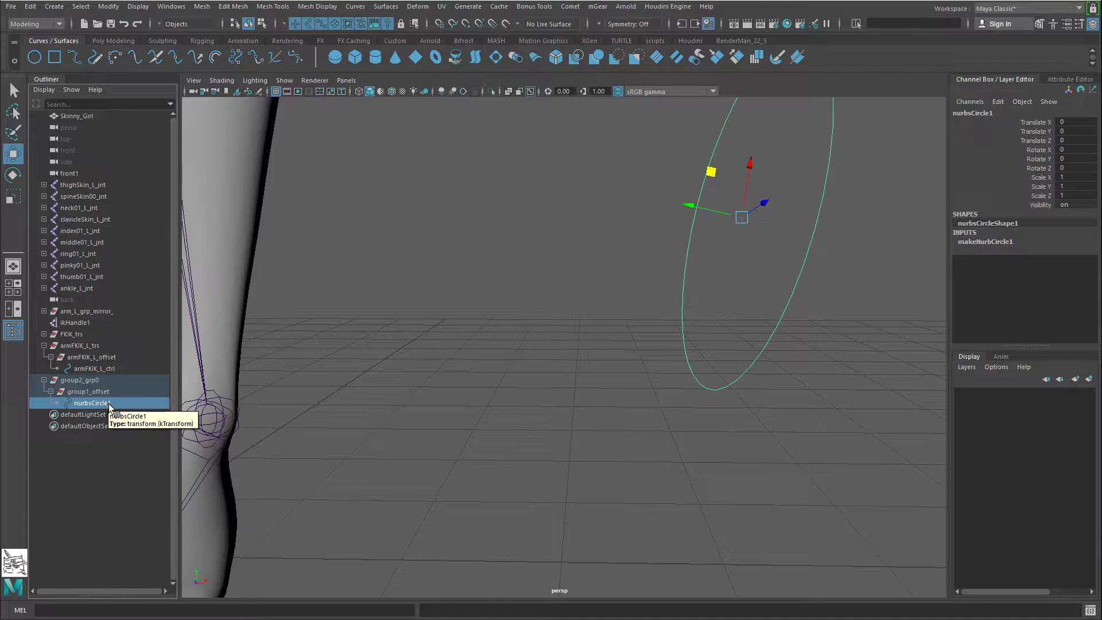
key(ctrl+g)
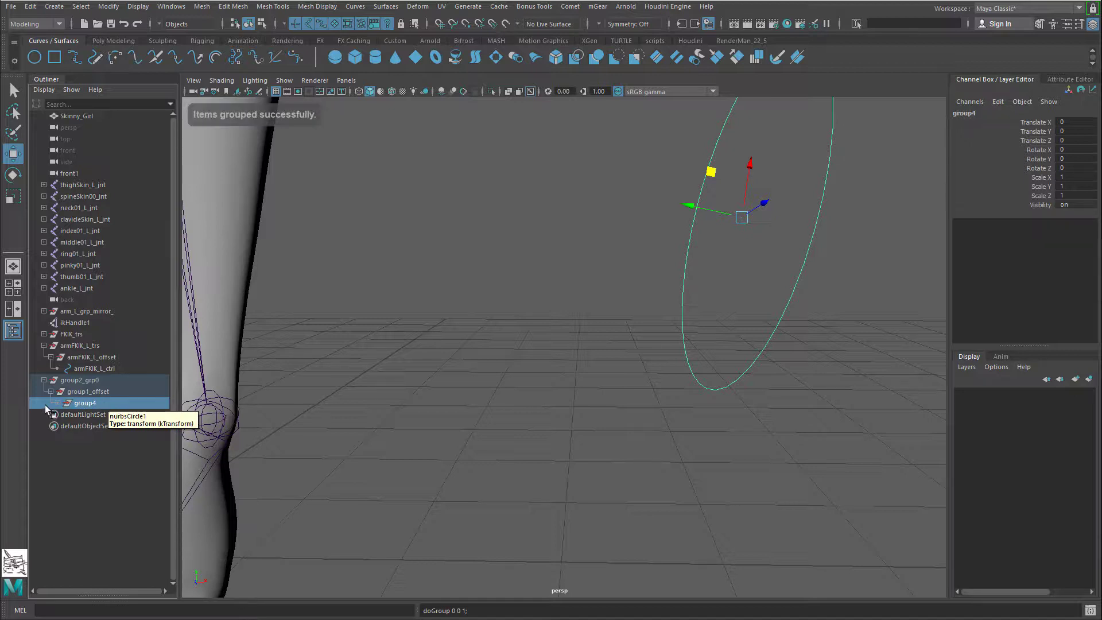
shift+click(59, 404)
click(107, 436)
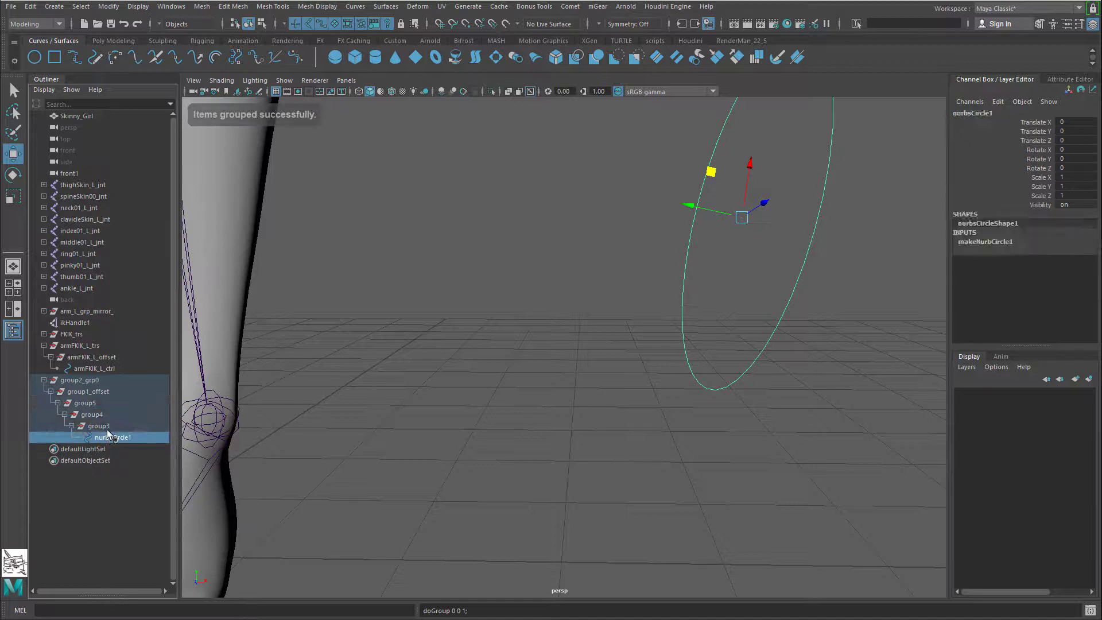
Step: Rename the outermost new group as group5_offset and the group directly inside it as group4_o
click(86, 403)
click(88, 391)
double_click(86, 403)
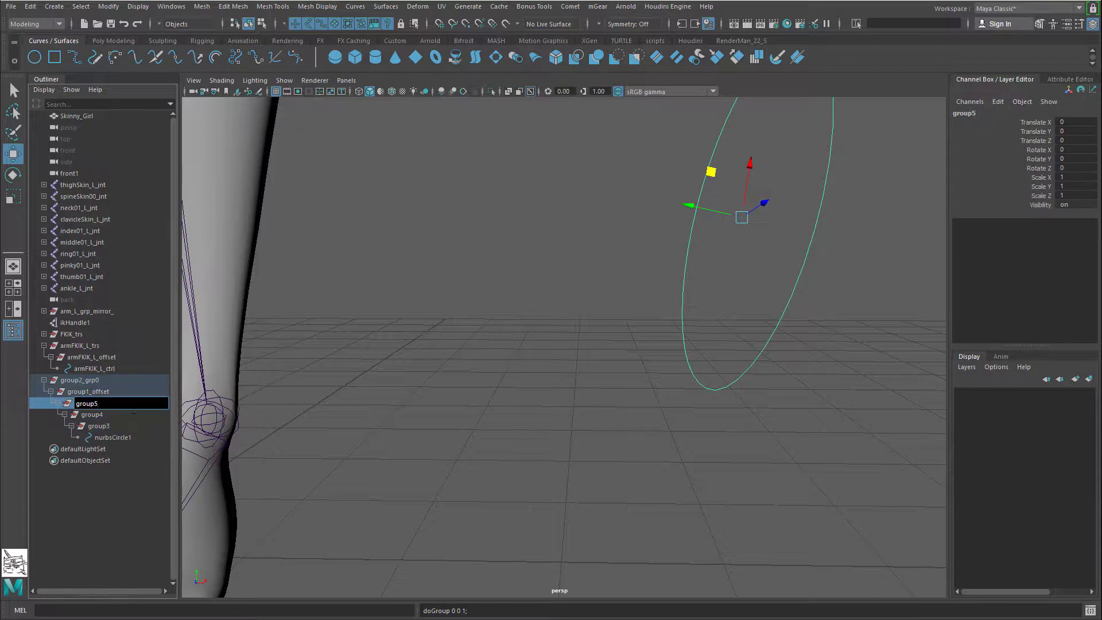
text(_offset)
key(Return)
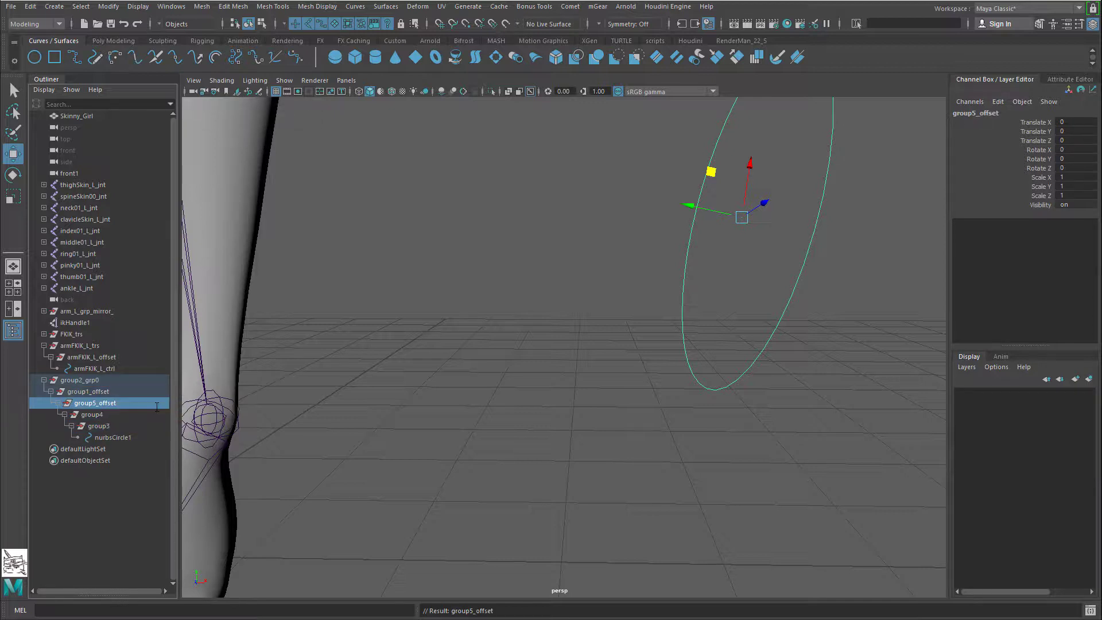
click(160, 413)
double_click(160, 414)
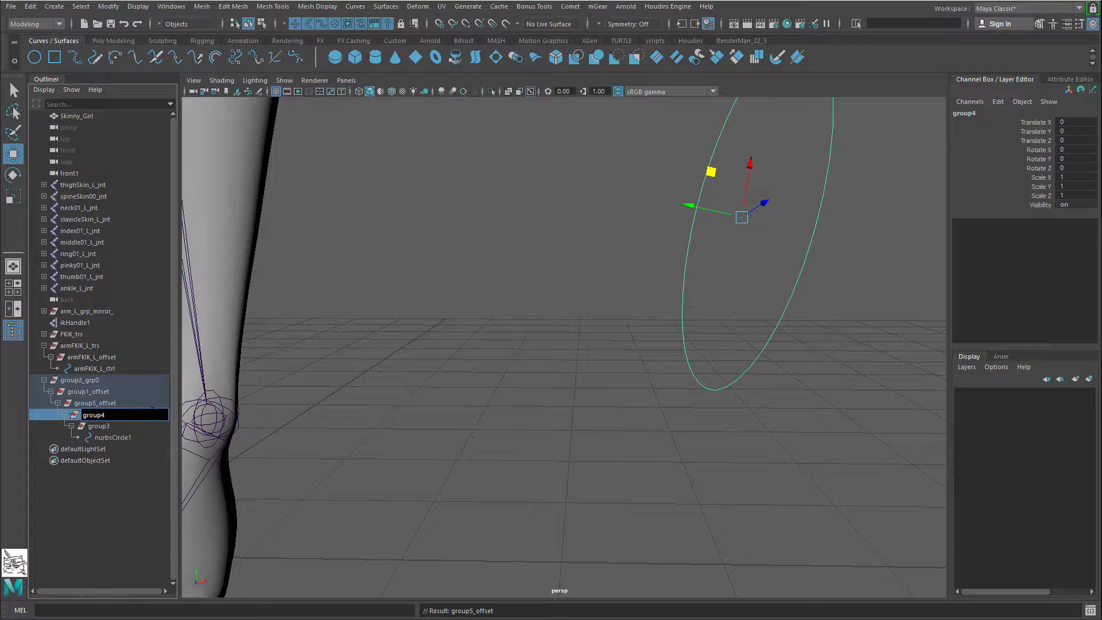
text(_o)
key(Return)
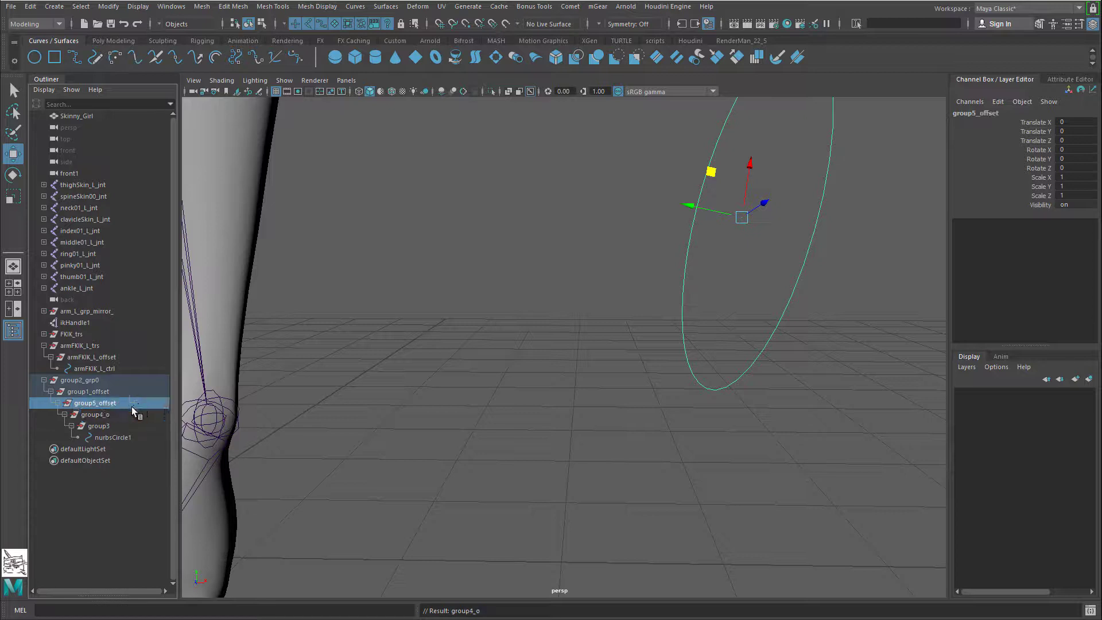
Step: Rename the innermost group, directly above nurbsCircle1, as group3_sdk
click(137, 426)
double_click(138, 426)
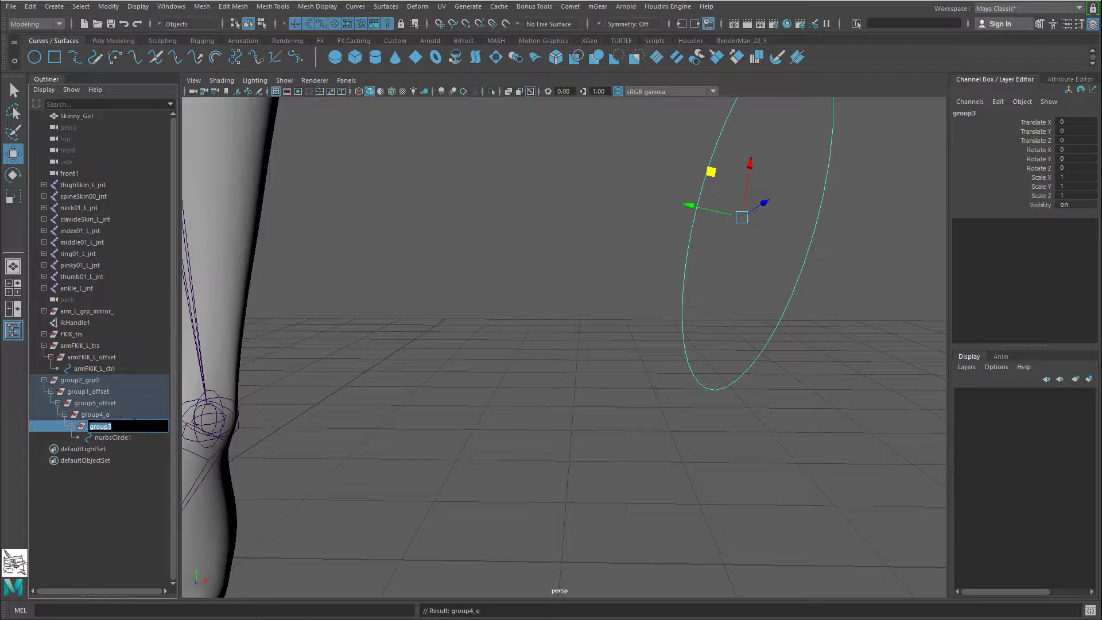
key(Right)
key(Return)
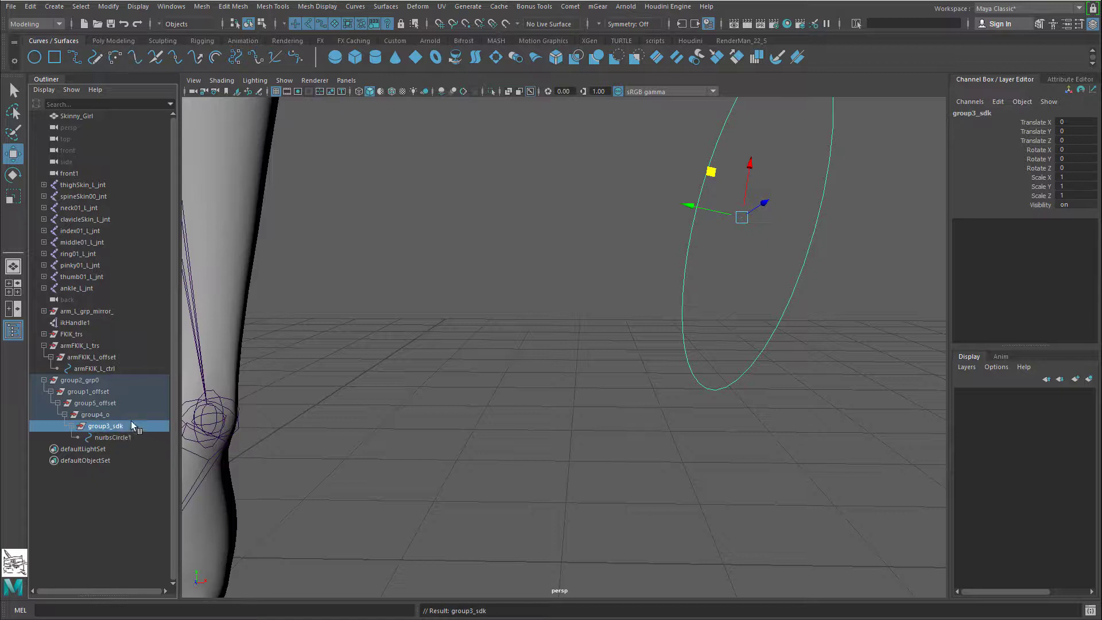
Step: Rename the middle group group4_o as group4_cnnt
double_click(97, 414)
key(Right)
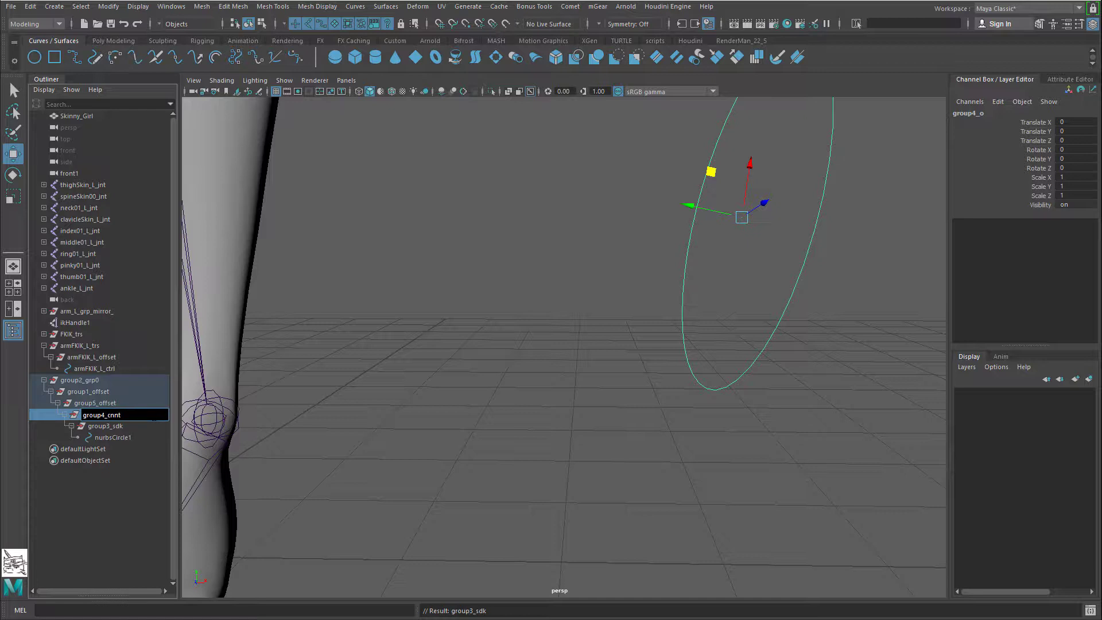
text(cnnt)
key(Return)
double_click(153, 415)
text(Attr)
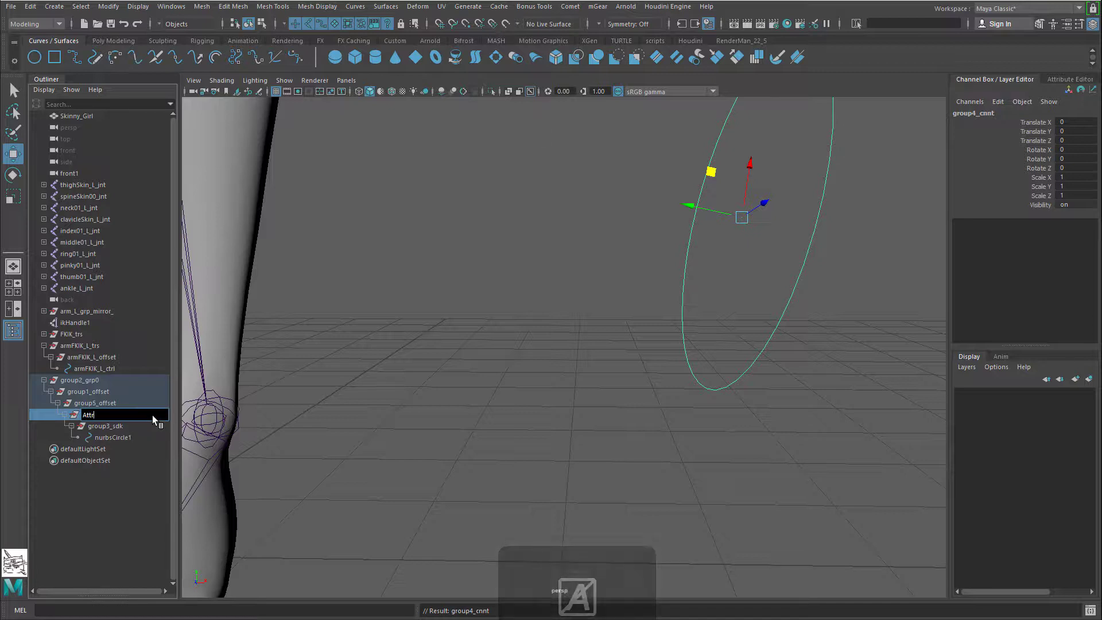
key(Escape)
click(135, 425)
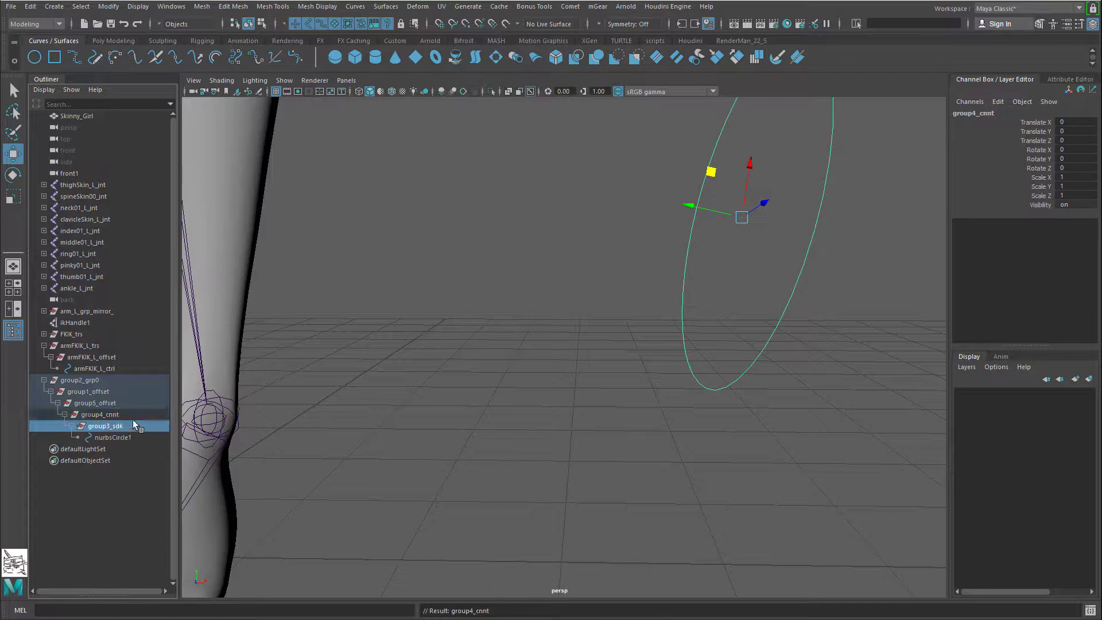
Step: Extend the name of group4_cnnt to group4_cnntAttr
double_click(138, 419)
key(Right)
text(Atr)
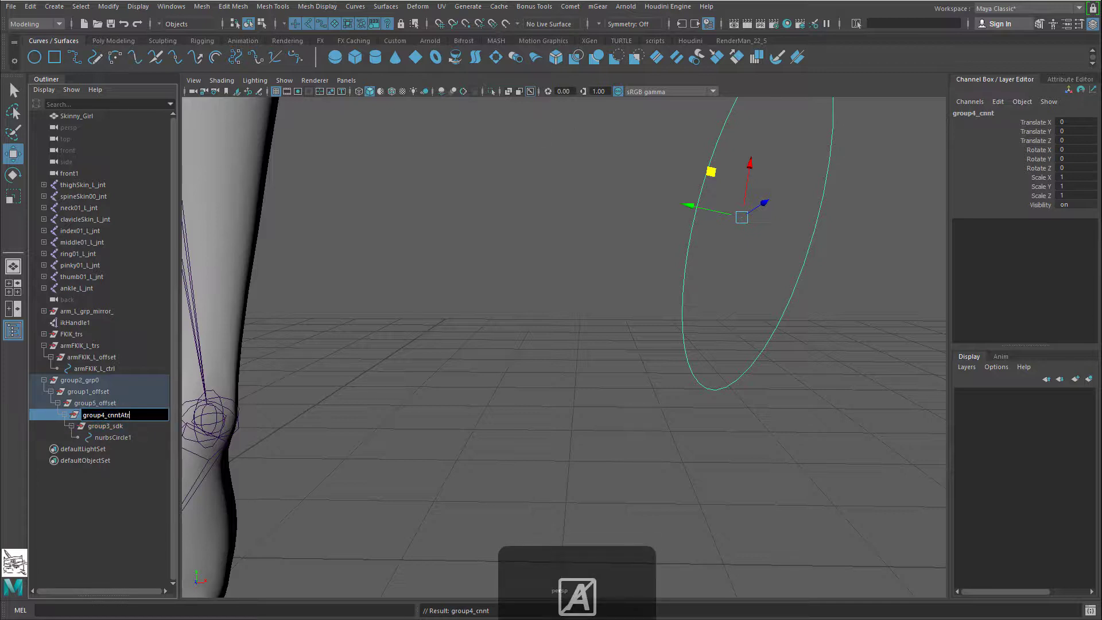
text(lr)
key(Return)
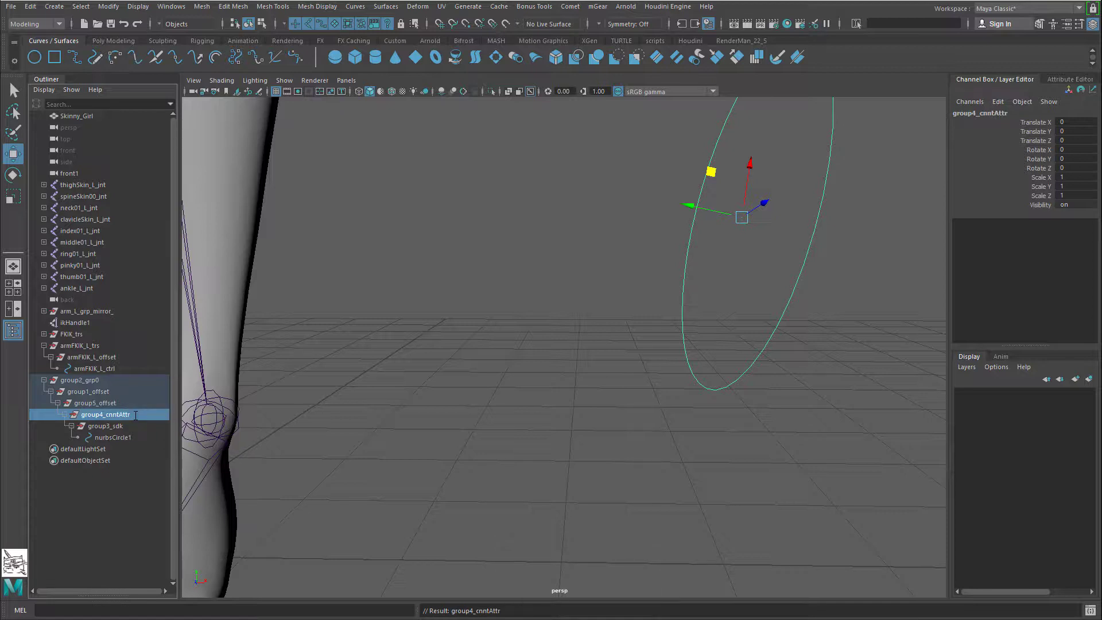
Step: Rename group5_offset as group5_offsetZero
double_click(133, 404)
key(Right)
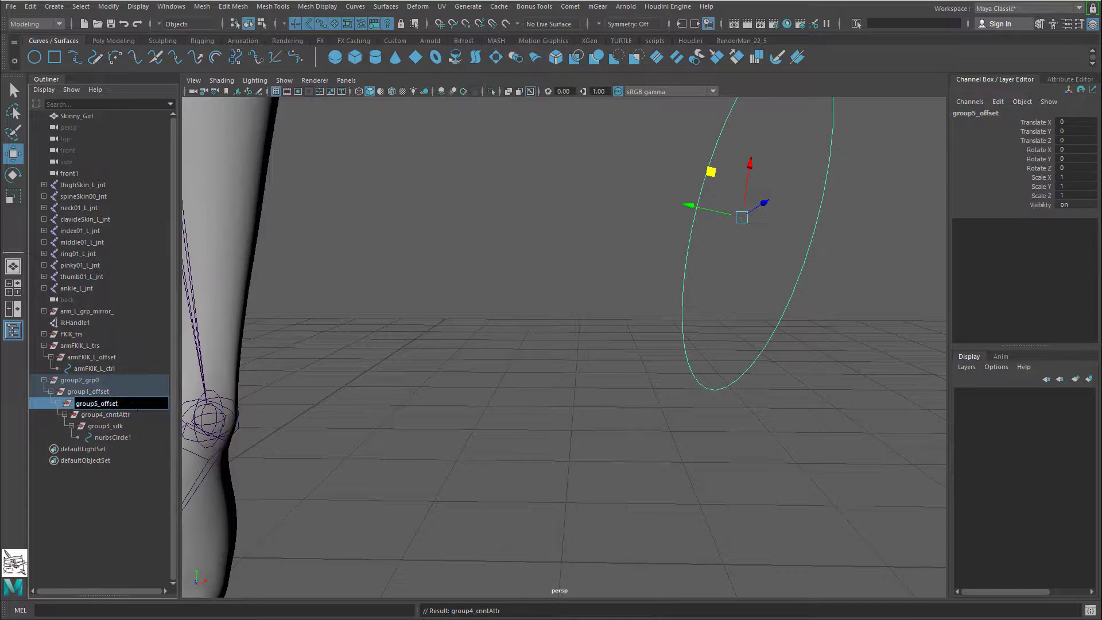
text(Zer)
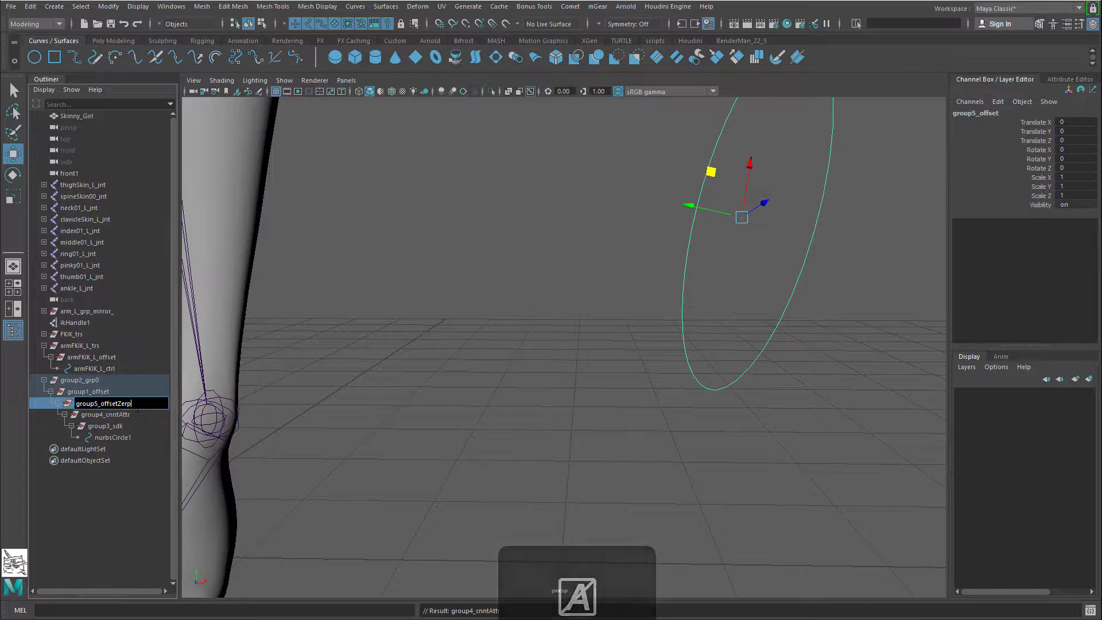
text(o)
key(Return)
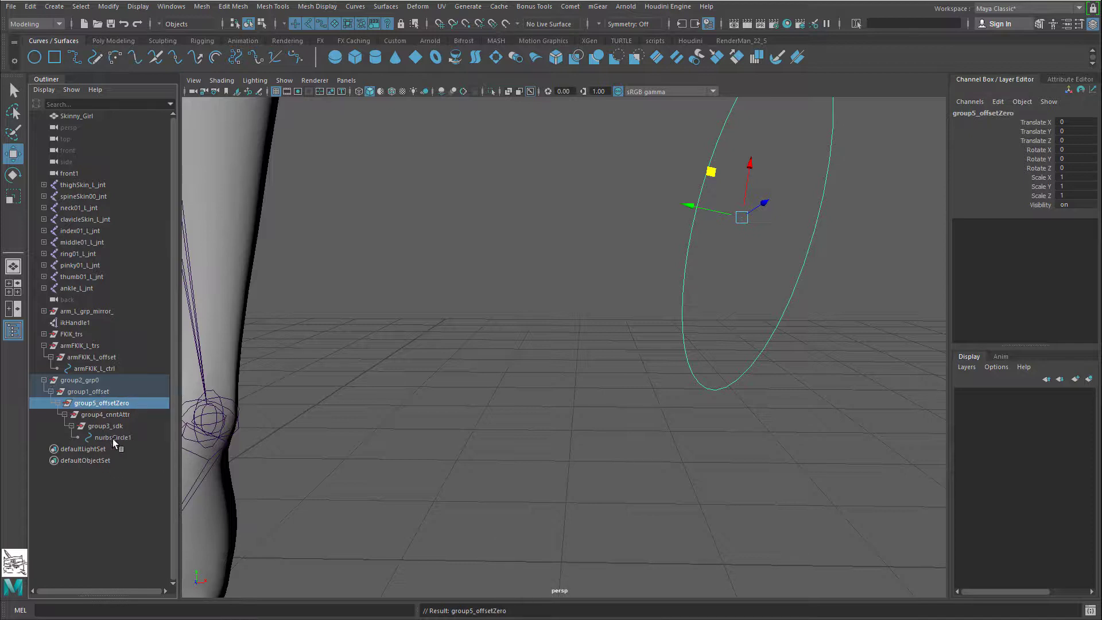
Step: Review the nested groups from group2_grp0 down to group3_sdk and the channel values of nurbsCircle1
click(112, 426)
drag(107, 411, 103, 382)
drag(125, 427, 120, 391)
click(126, 437)
click(119, 415)
click(122, 427)
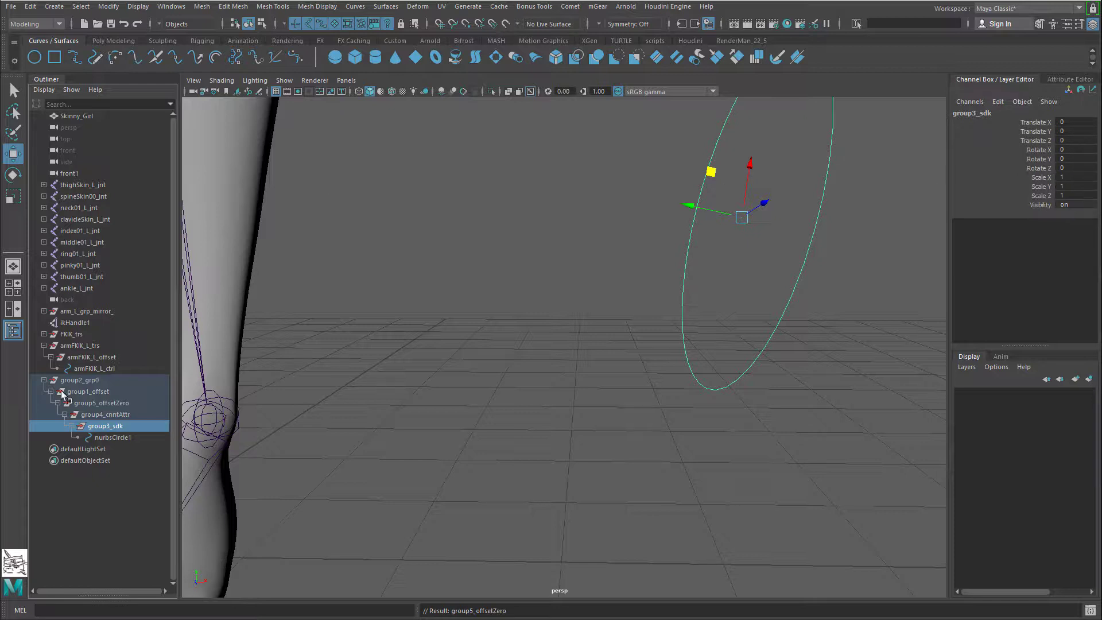
click(136, 439)
Step: Delete group2_grp0 together with the whole demonstration circle hierarchy
alt+drag(544, 379, 540, 292)
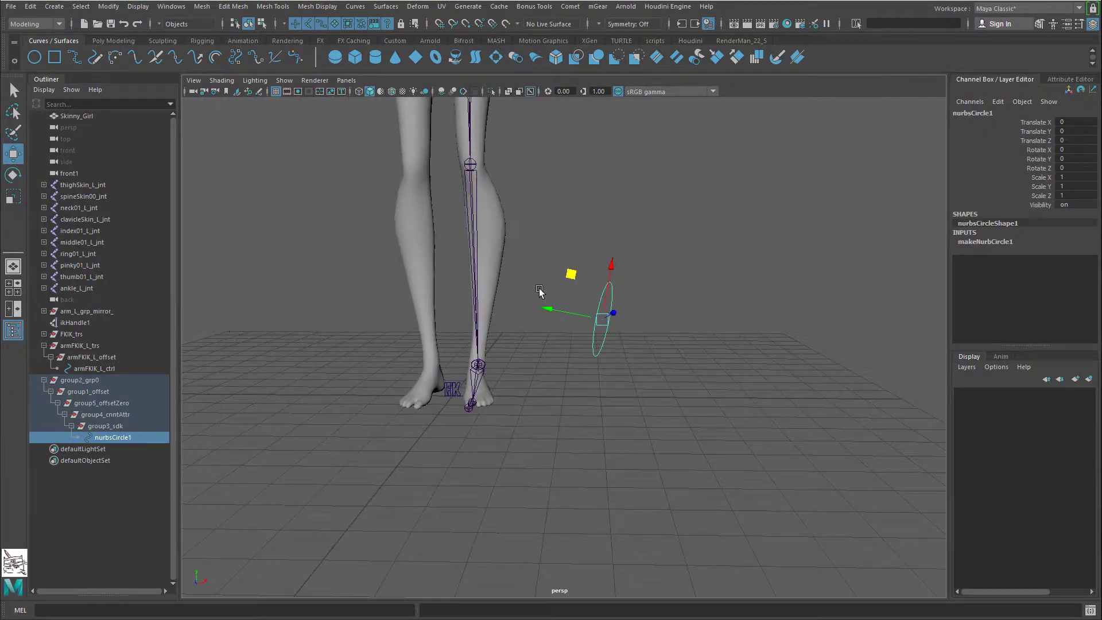
alt+middle_drag(540, 292, 552, 469)
click(90, 382)
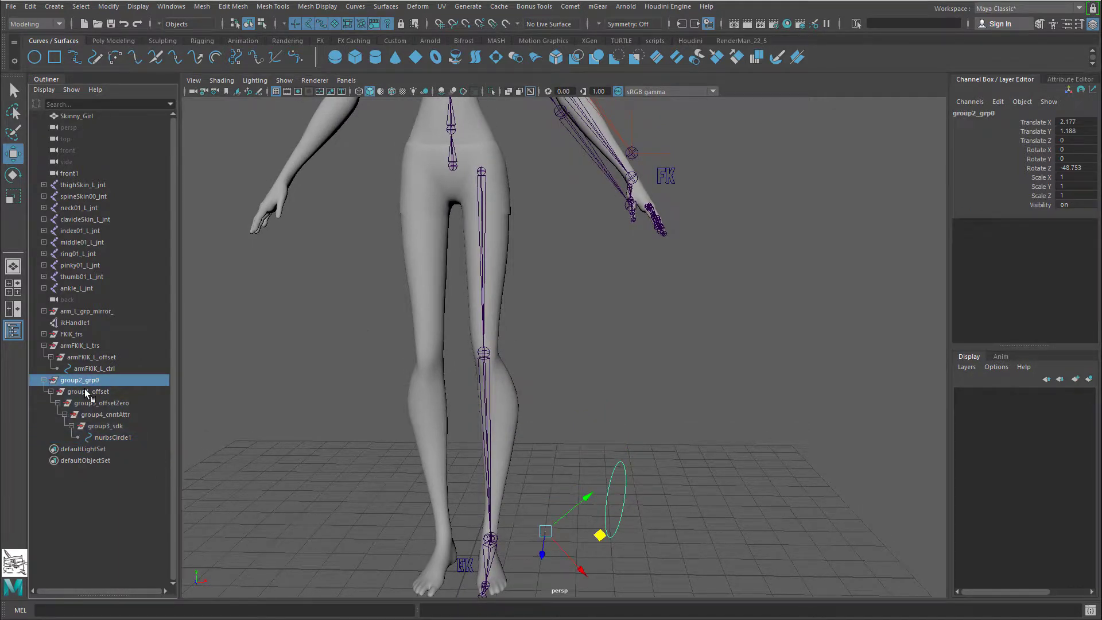
key(Delete)
Step: Inspect the channels of the armFKIK_L_ctrl text control and its top group armFKIK_L_trs beside the left hand
click(665, 177)
key(a)
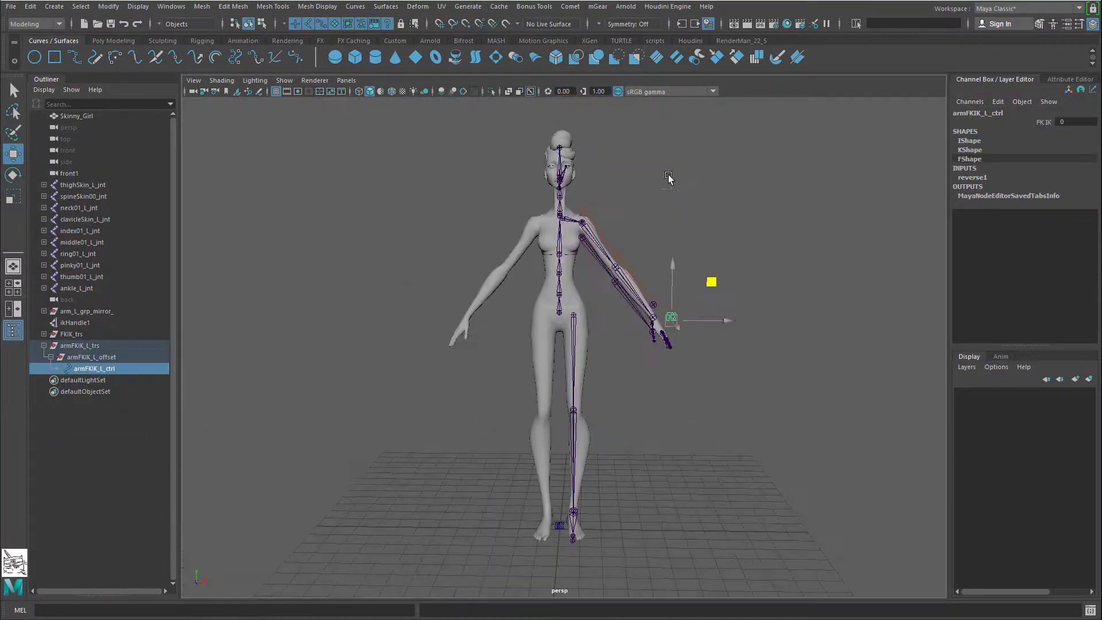
click(88, 346)
alt+drag(668, 346, 645, 348)
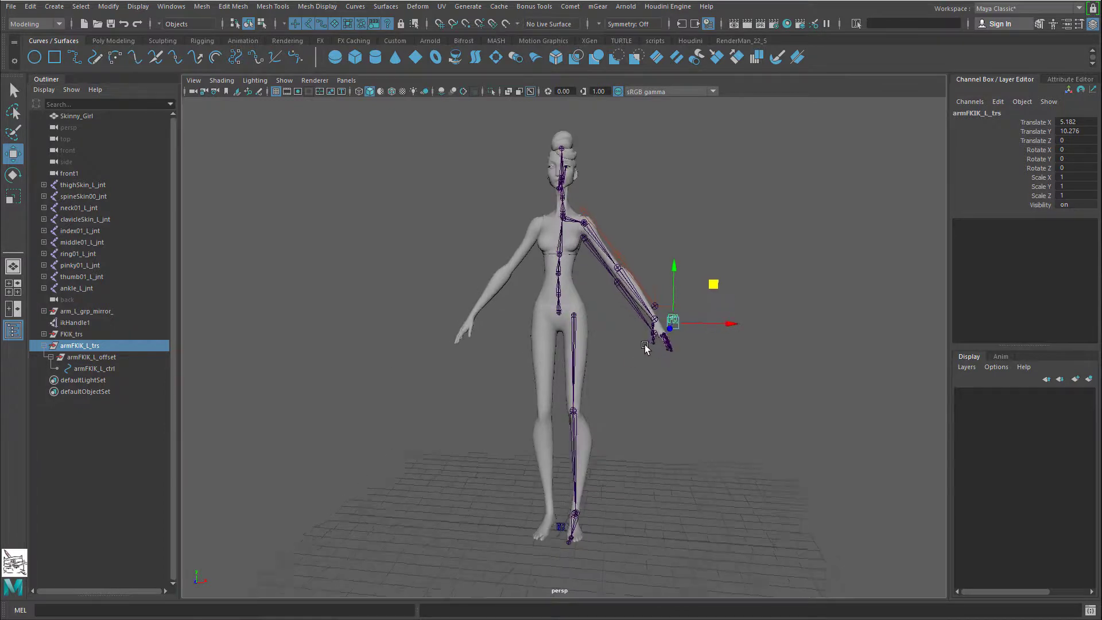
alt+right_drag(645, 347, 810, 371)
alt+middle_drag(737, 343, 648, 437)
Step: Select the IK end joint wristIKEnd_L_jnt near the left wrist and view it up close
key(q)
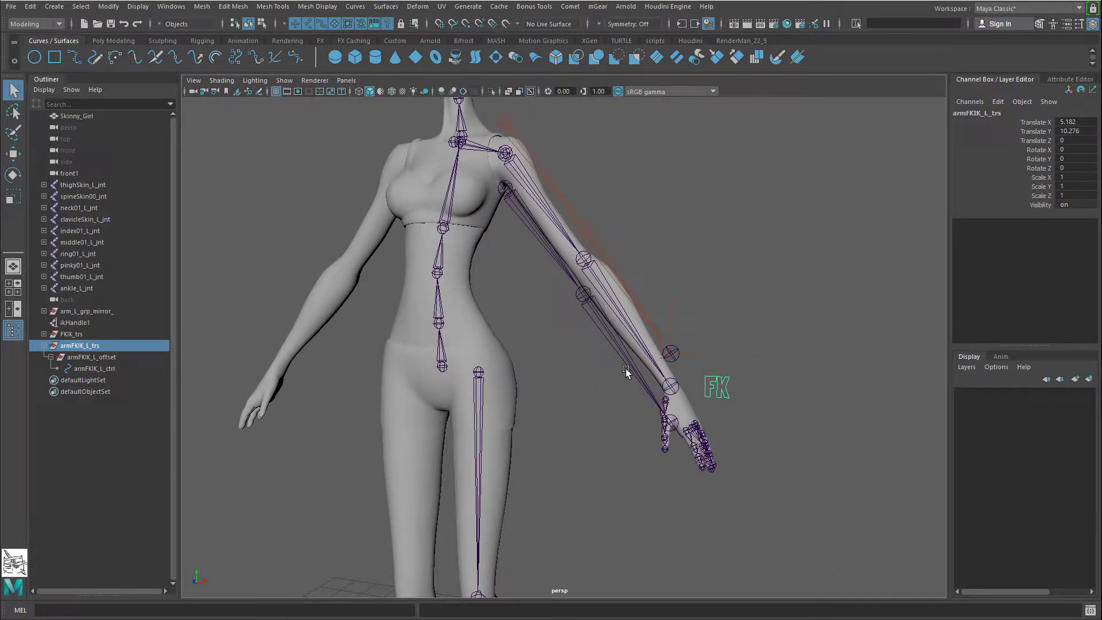
click(677, 385)
key(f)
click(589, 243)
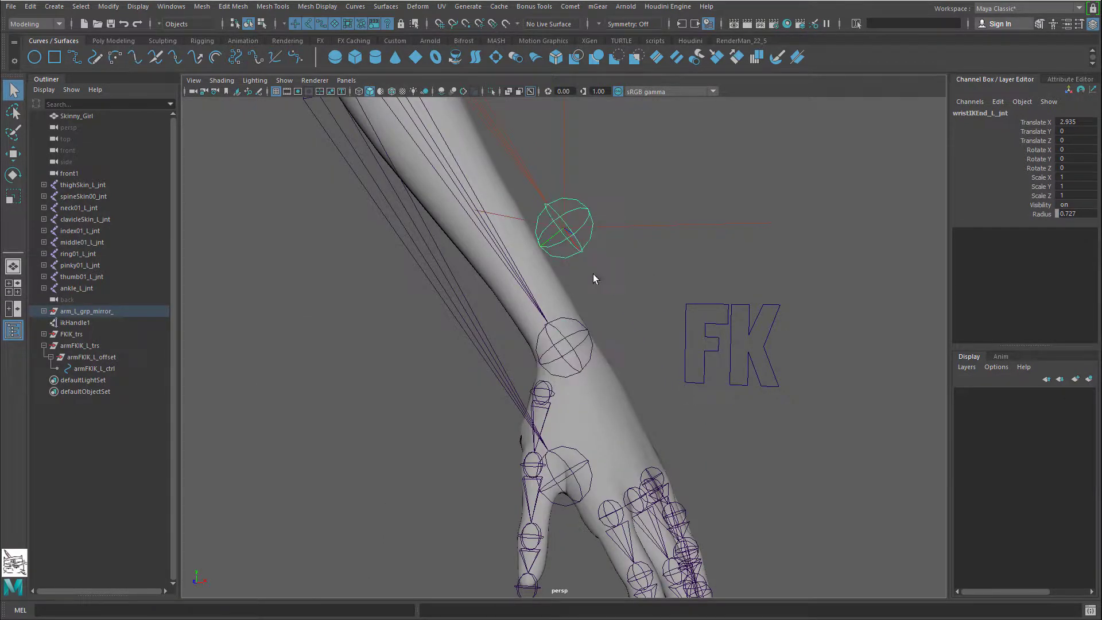
scroll(608, 297, down, 3)
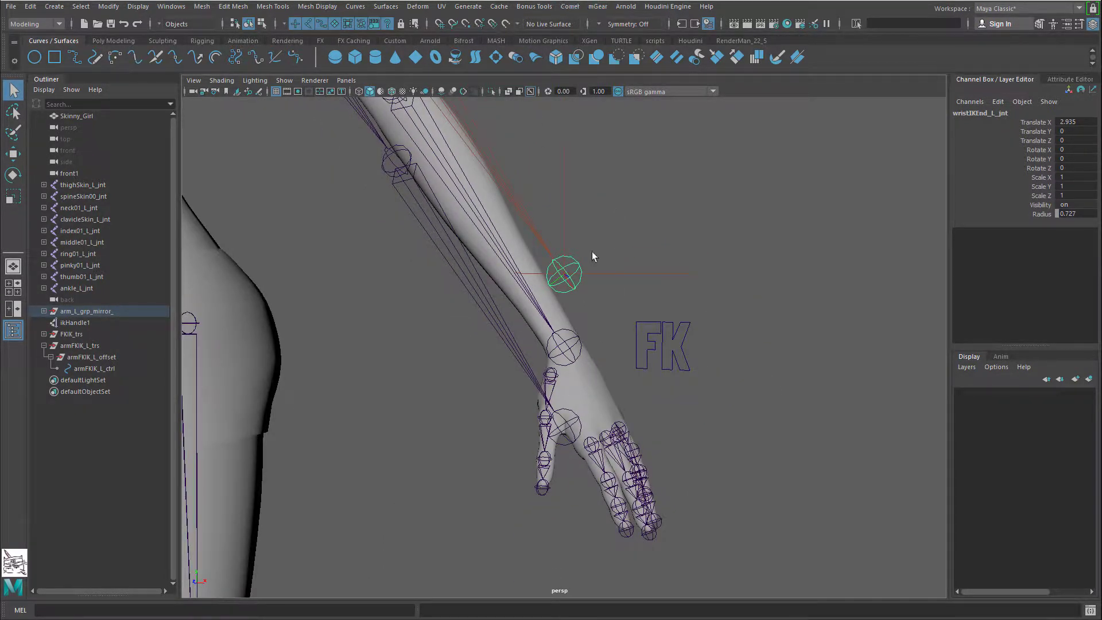
alt+drag(676, 313, 524, 309)
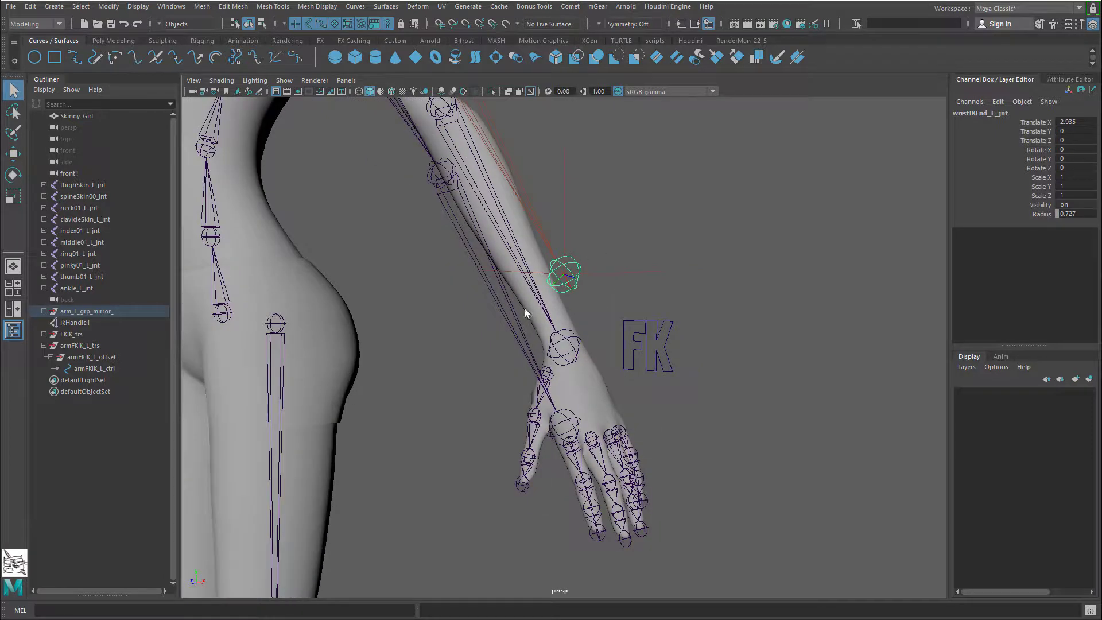
Step: Create a cross control curve at wristIKEnd_L_jnt from the Comet shapes and activate the Move tool
click(570, 6)
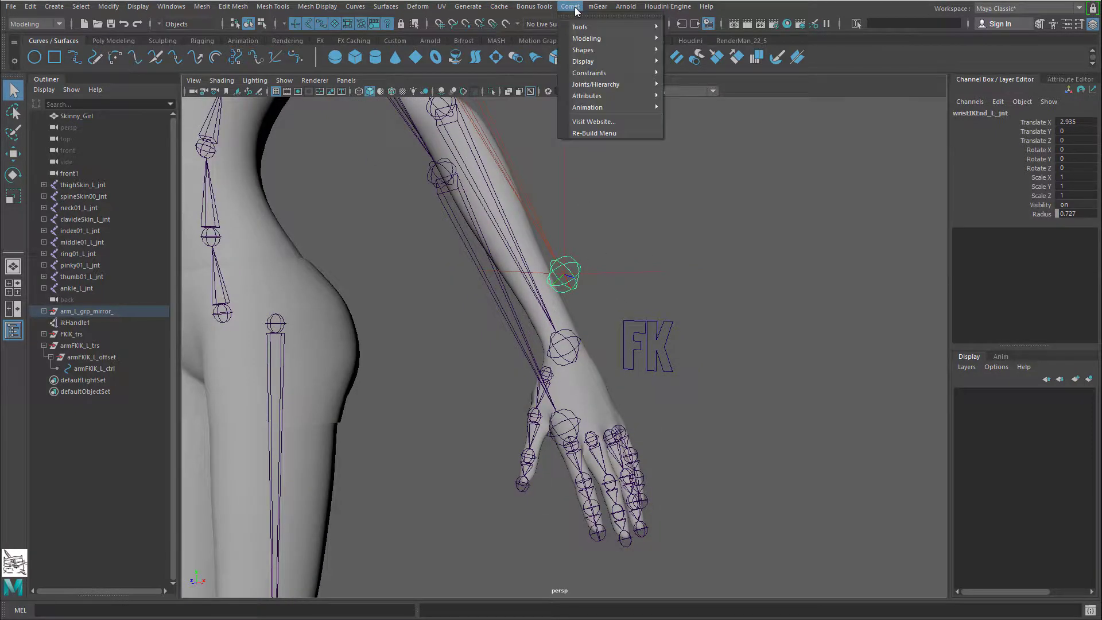
mouse_move(622, 51)
click(699, 50)
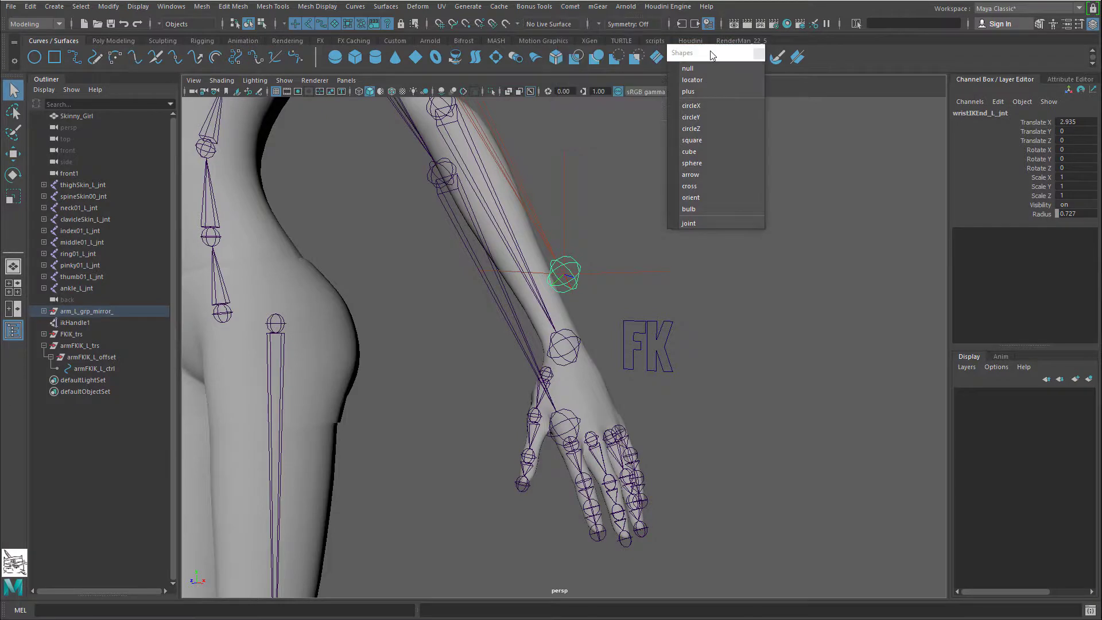
drag(710, 49, 729, 97)
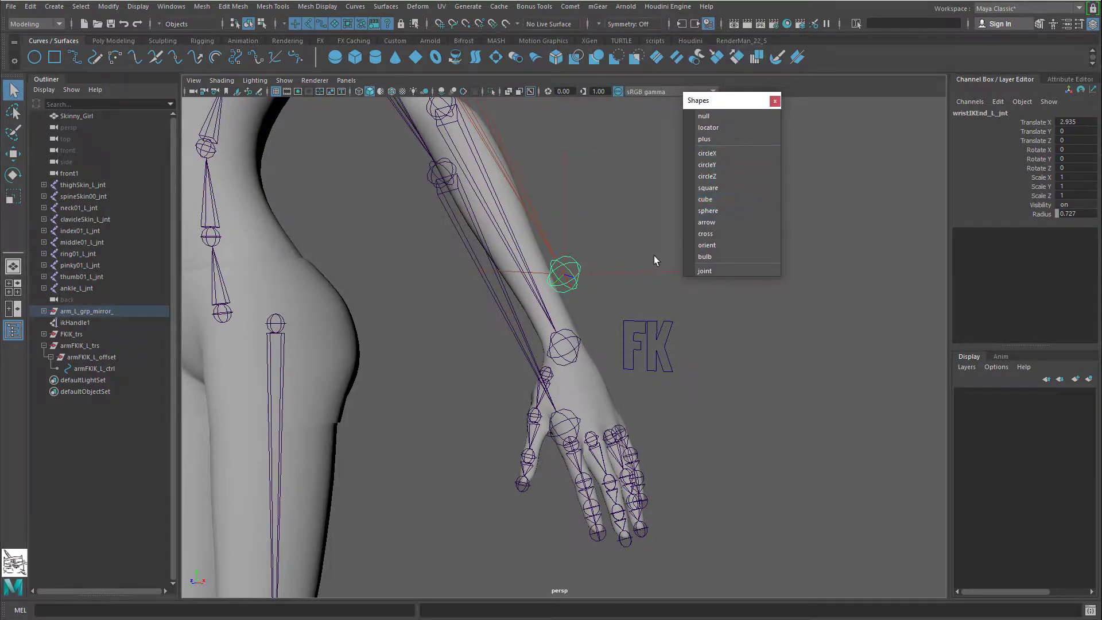
click(571, 294)
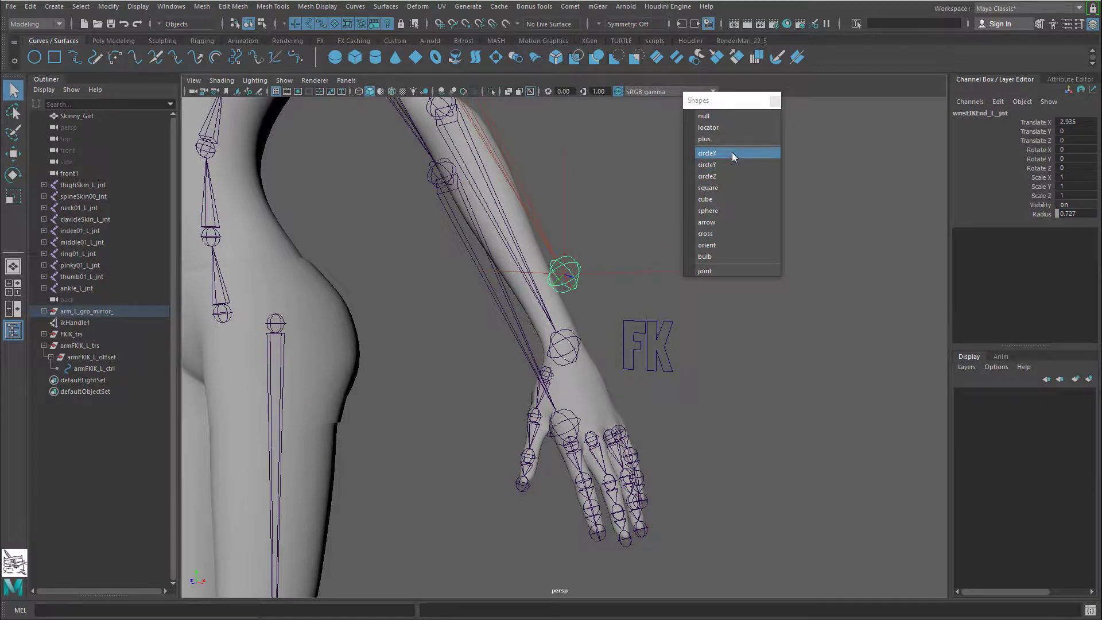
click(732, 233)
alt+drag(608, 275, 554, 305)
key(w)
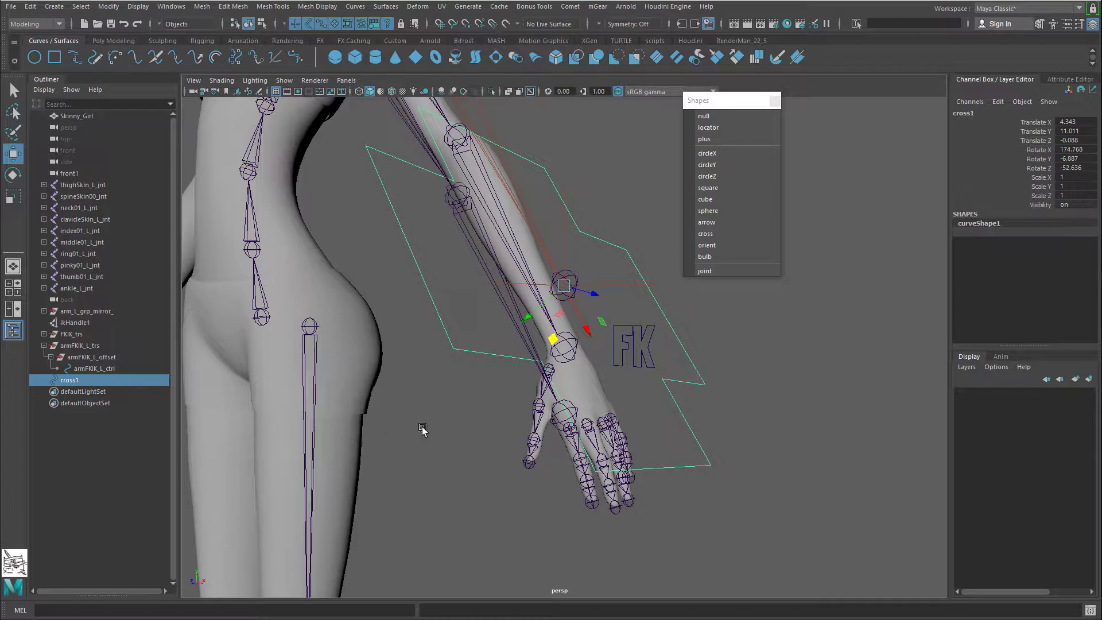
Step: Try grouping the cross1 control curve, undo the grouping and frame the curve
key(ctrl+g)
key(a)
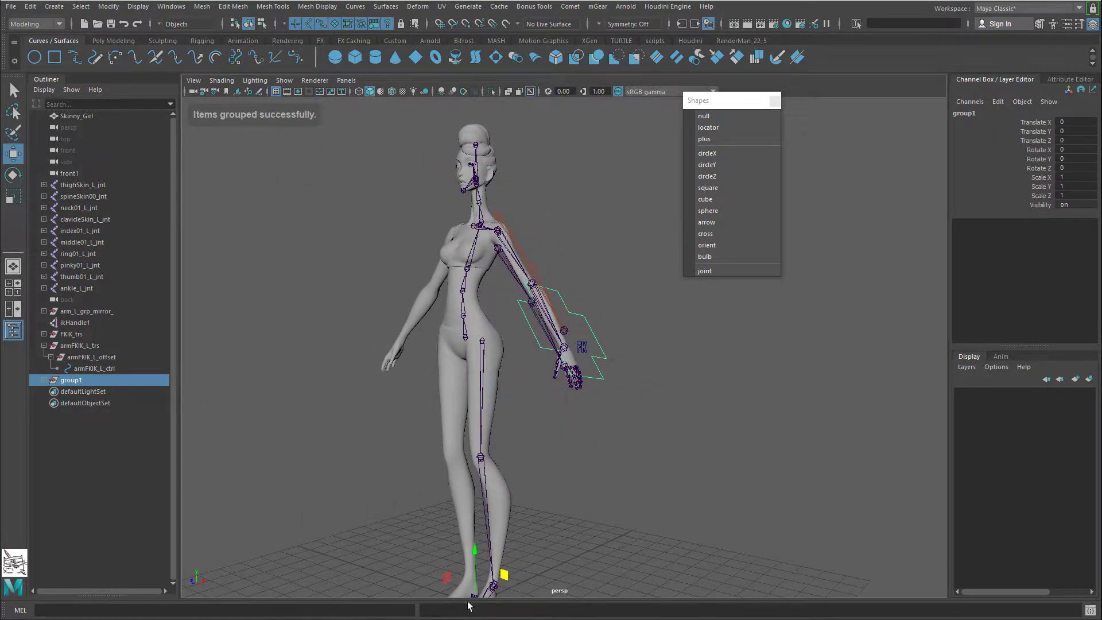
key(ctrl+z)
key(f)
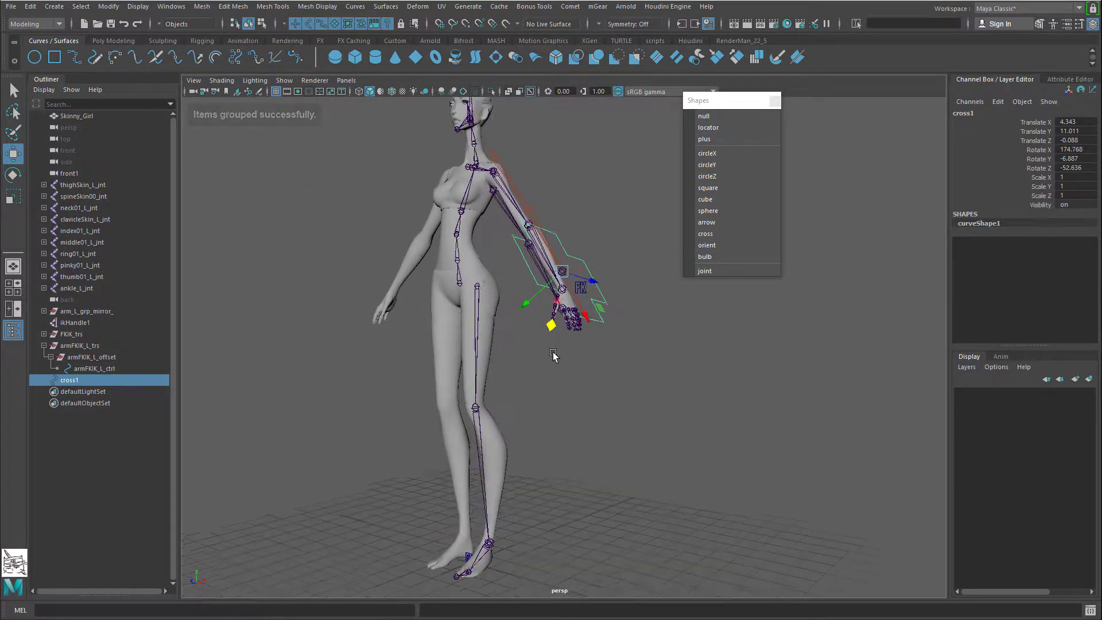
Step: Parent the cross1 curve under the wristIKEnd_L_jnt joint
alt+drag(438, 250, 543, 357)
key(q)
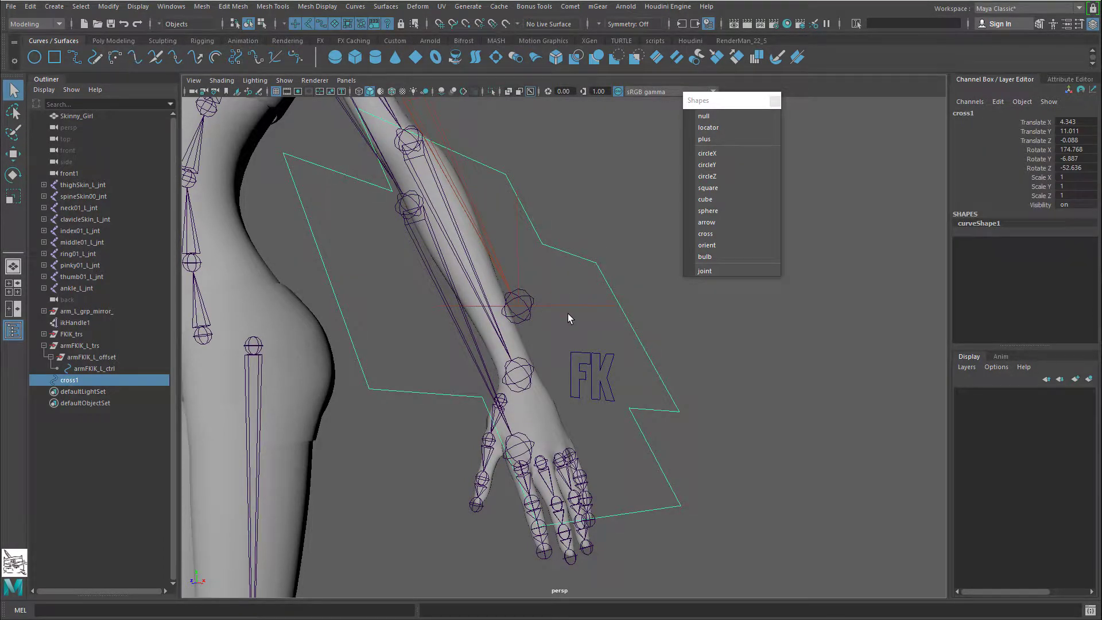
shift+click(532, 317)
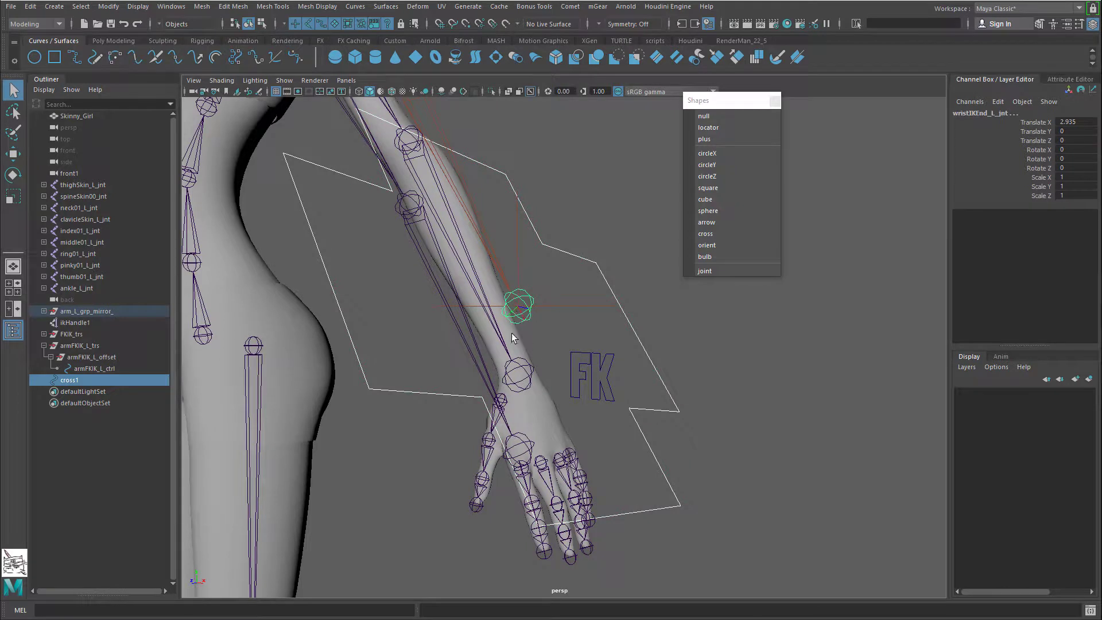
key(p)
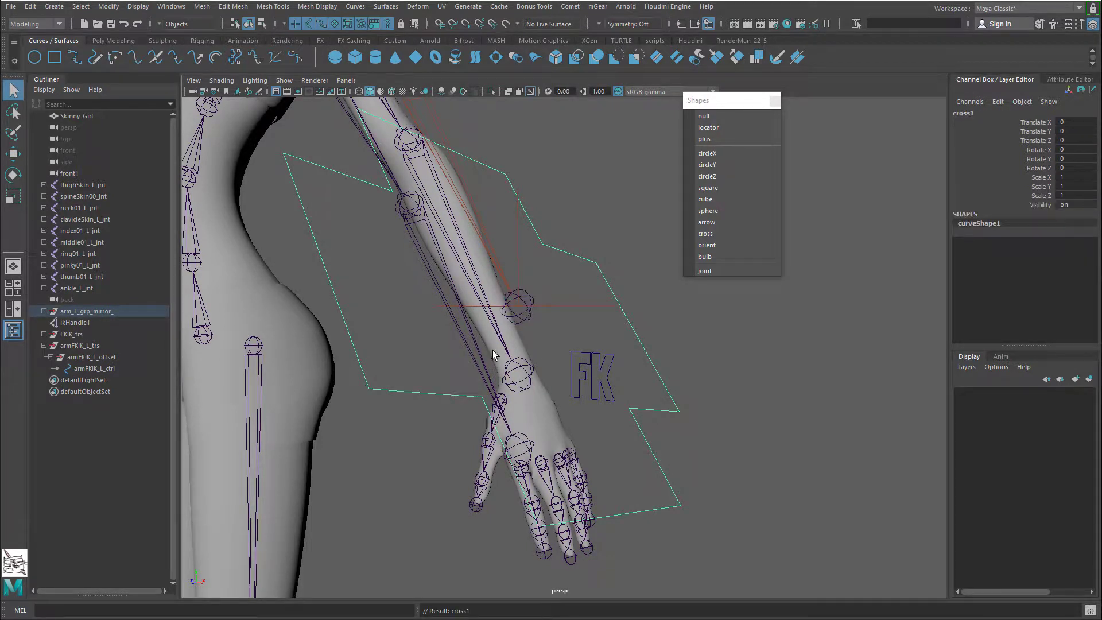
key(f)
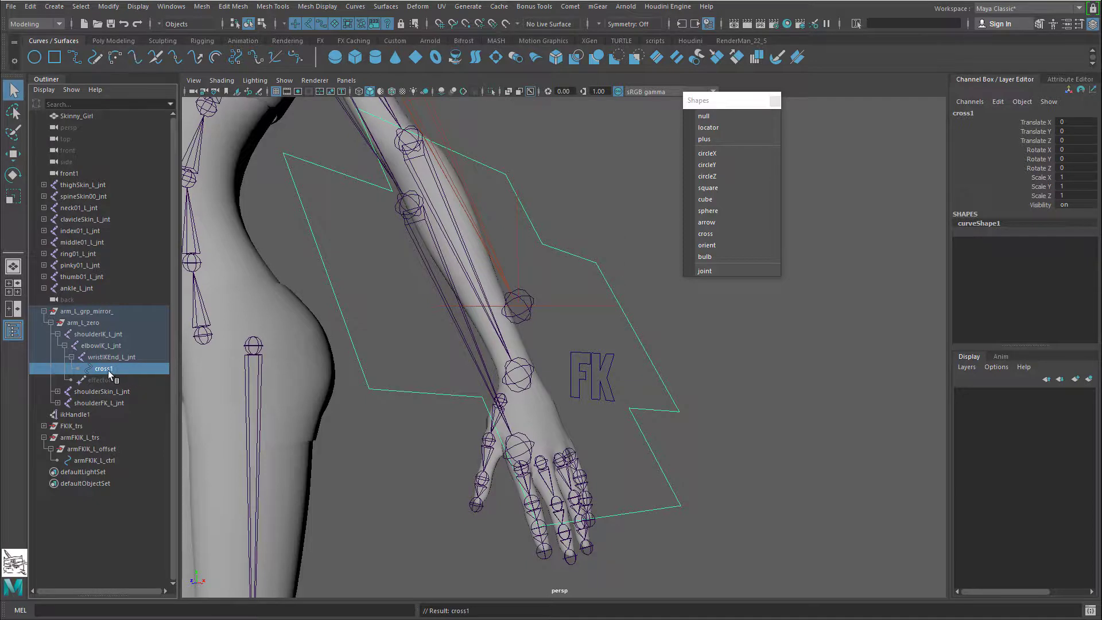
Step: Check cross1's orientation against wristIKEnd_L_jnt and wrap cross1 in two nested groups
click(118, 357)
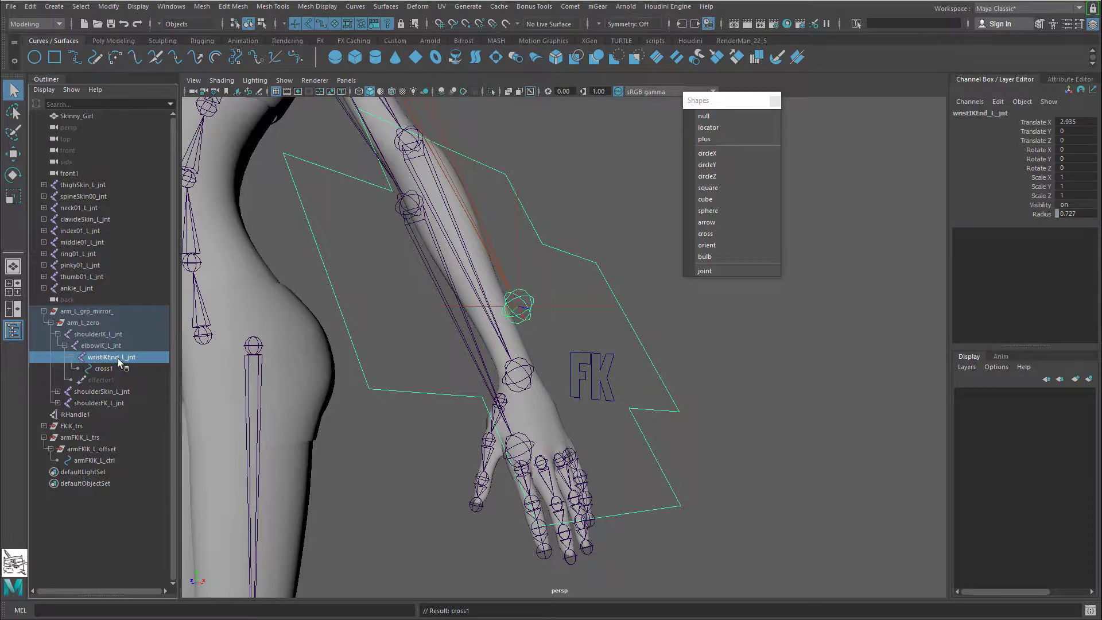
key(w)
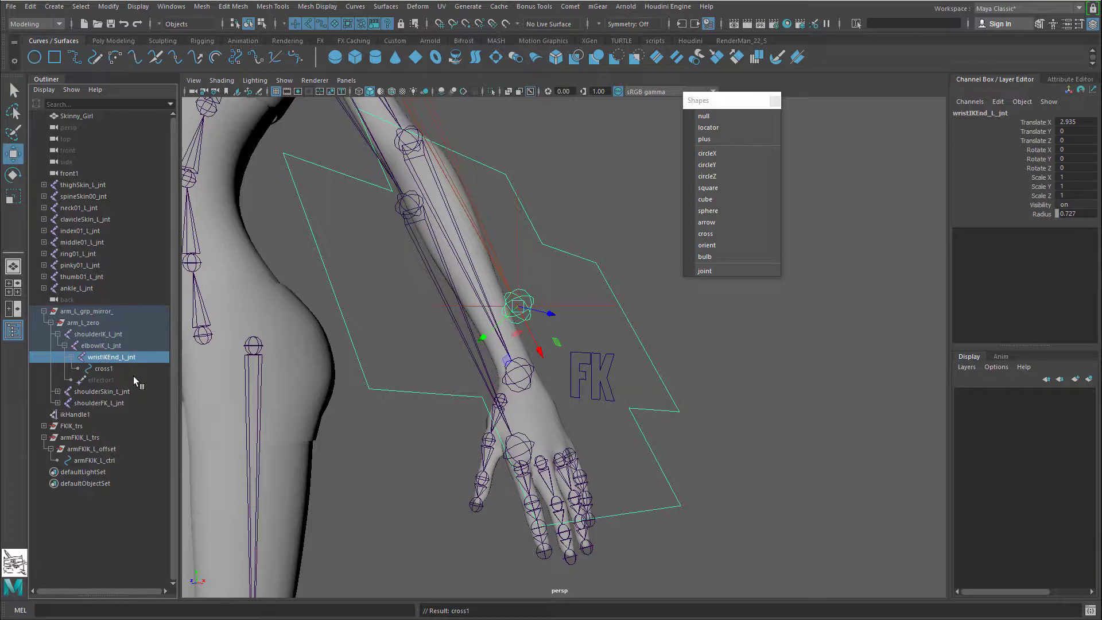
click(109, 370)
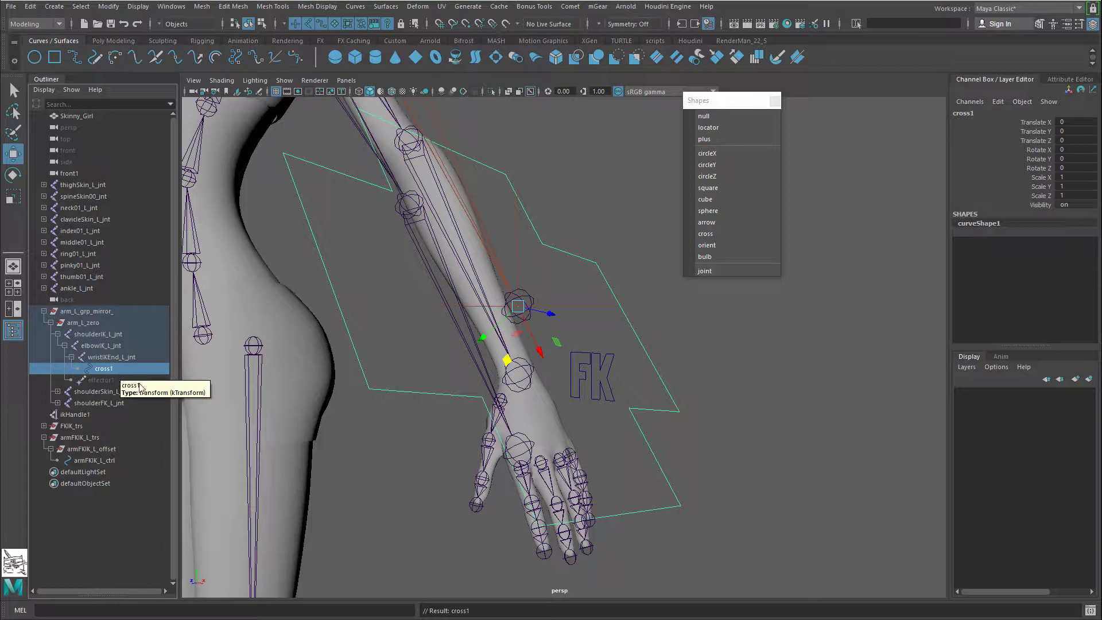
click(135, 356)
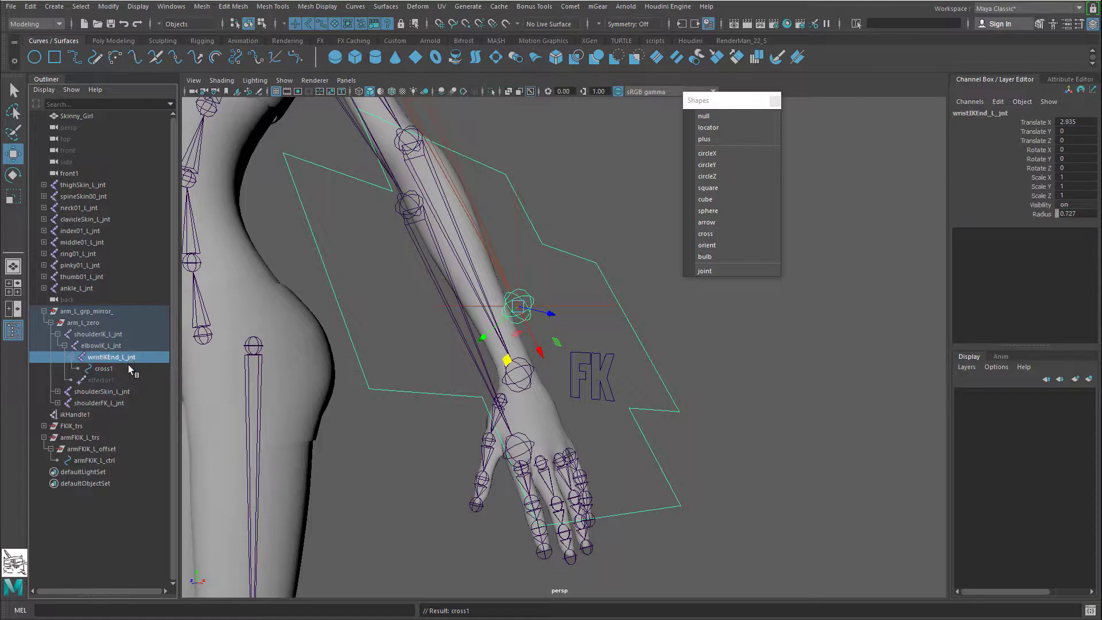
click(128, 365)
key(ctrl+g)
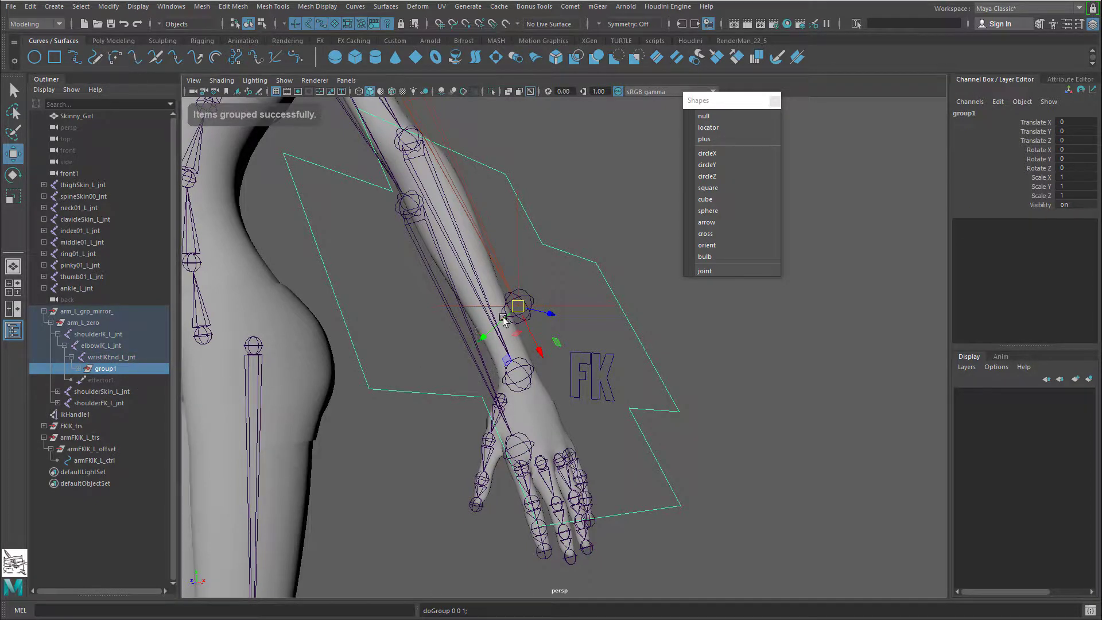
key(ctrl+g)
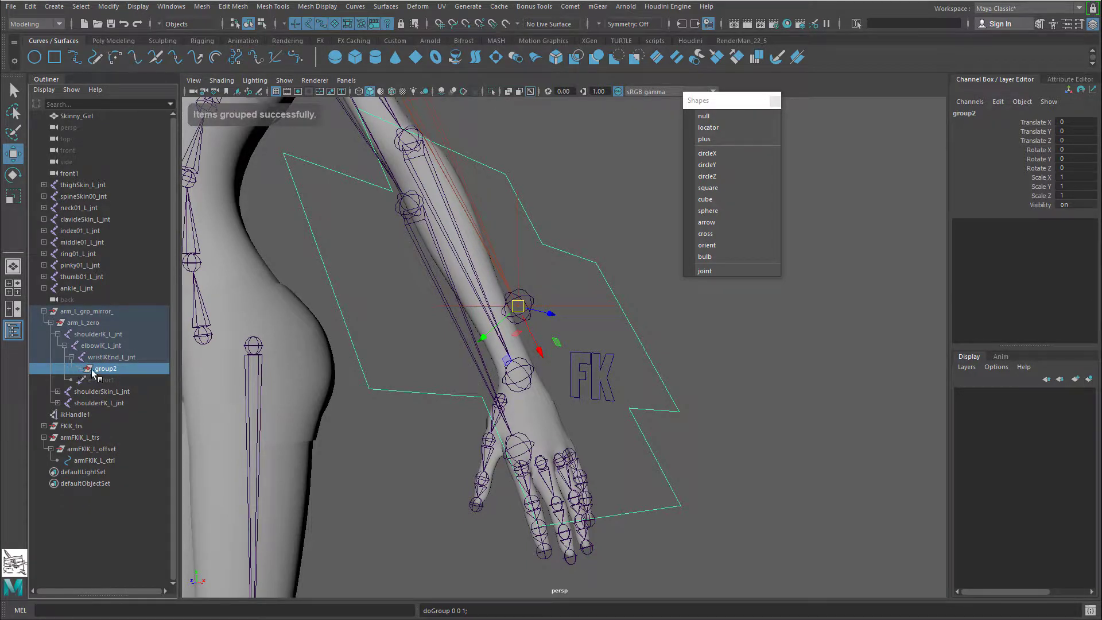
Step: Unparent the outer group from the wrist joint so it sits at the top level with its contents expanded
click(80, 370)
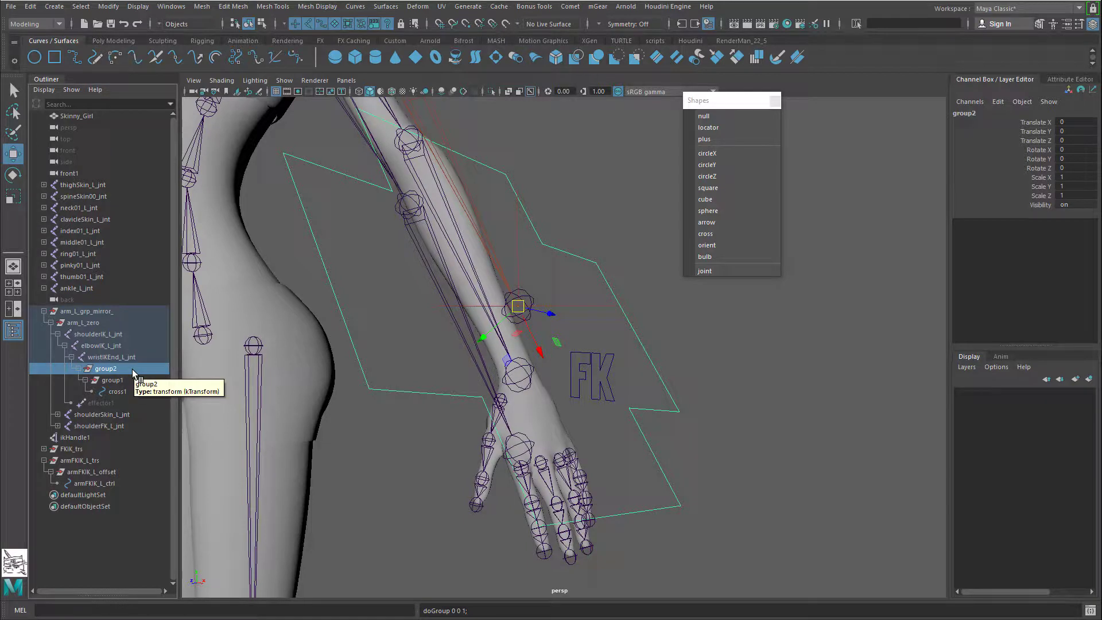
key(shift+p)
click(44, 461)
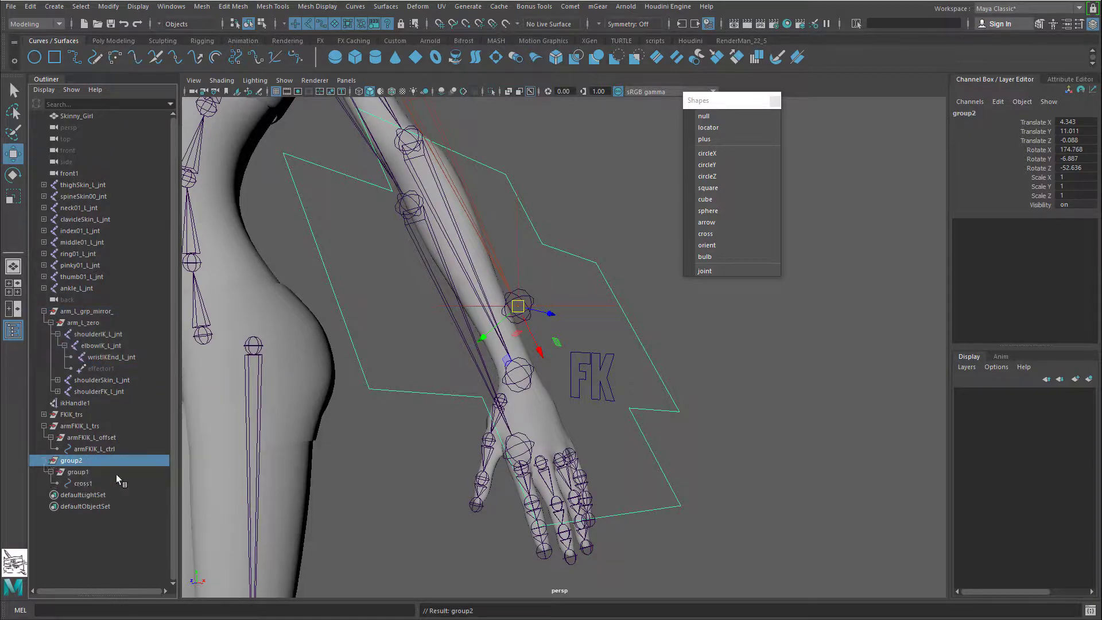
Step: Rename the cross1 curve to wristIK_L_ctrl
double_click(83, 483)
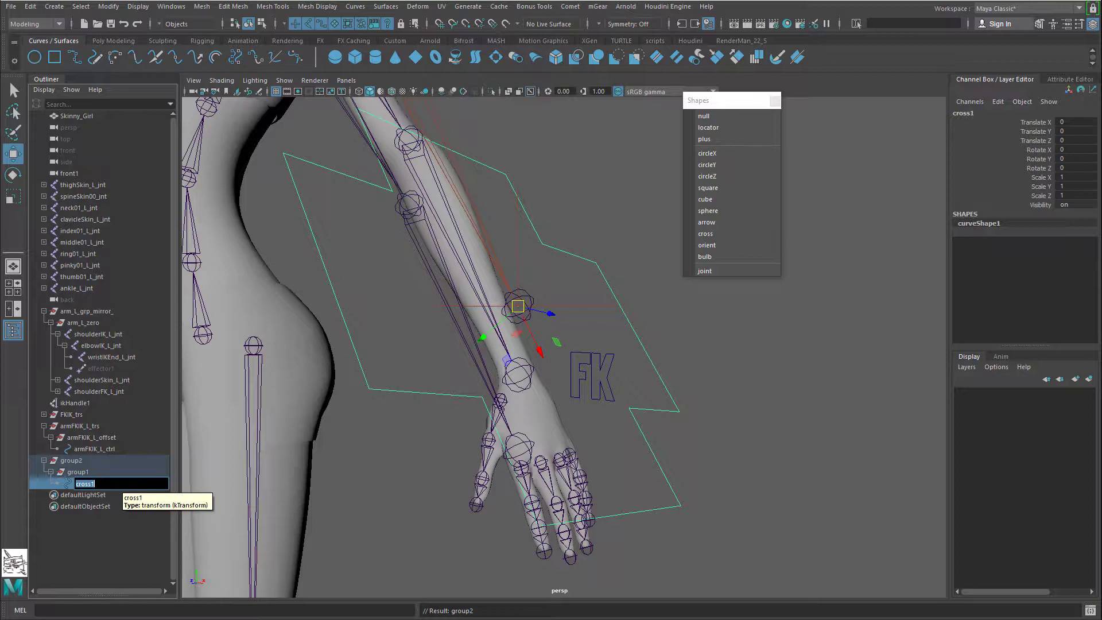
text(W)
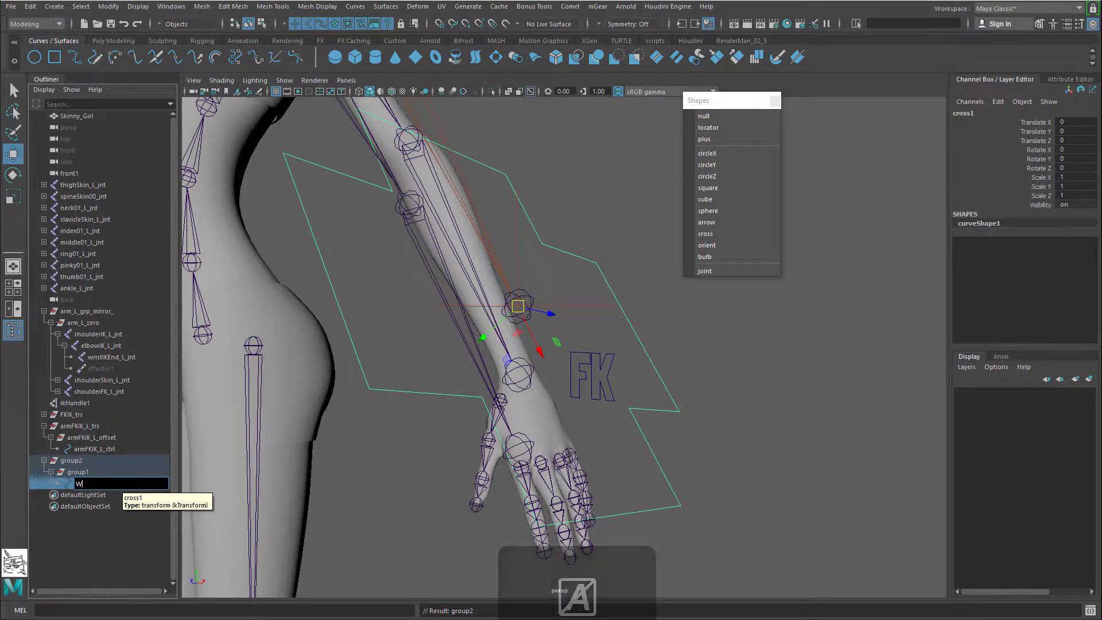
key(Caps_Lock)
key(BackSpace)
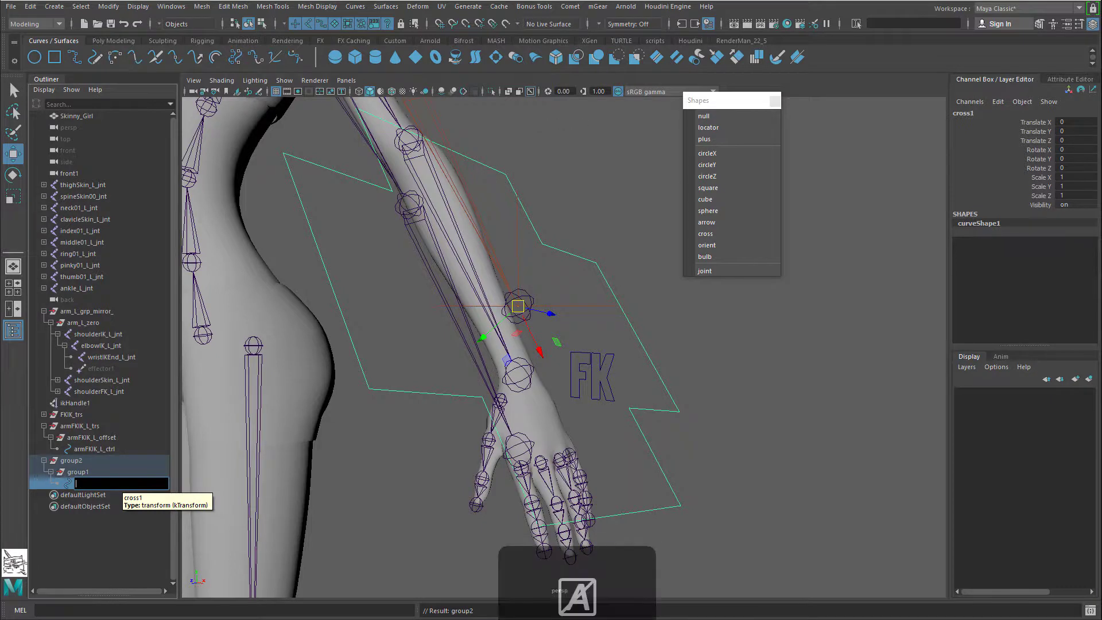
text(writ)
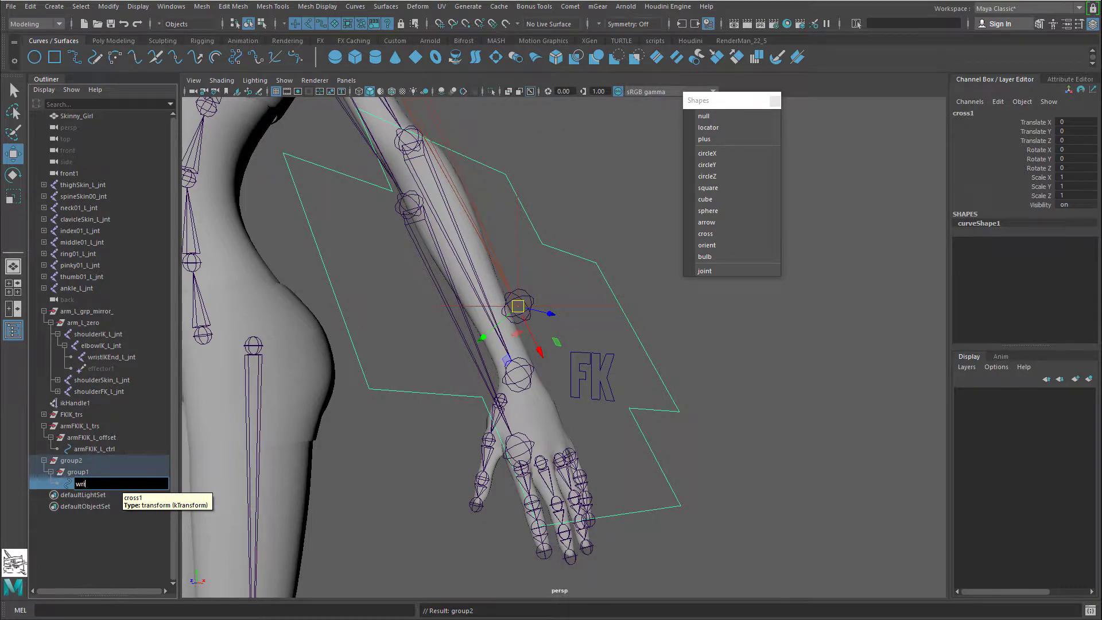
key(Caps_Lock)
text(IK)
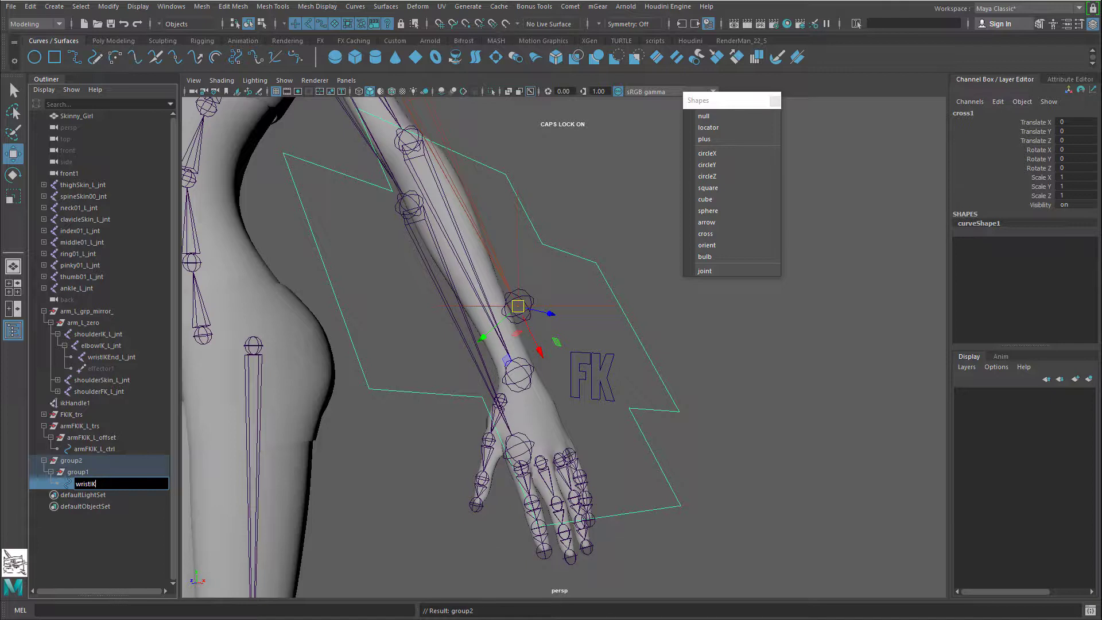
text(_L_)
key(Caps_Lock)
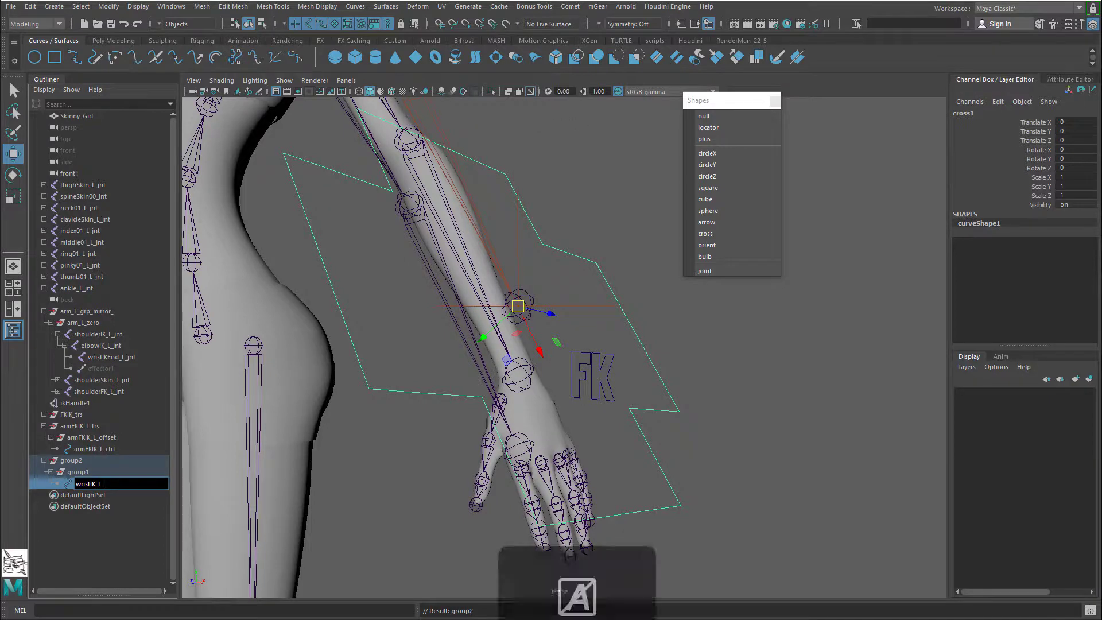
key(BackSpace)
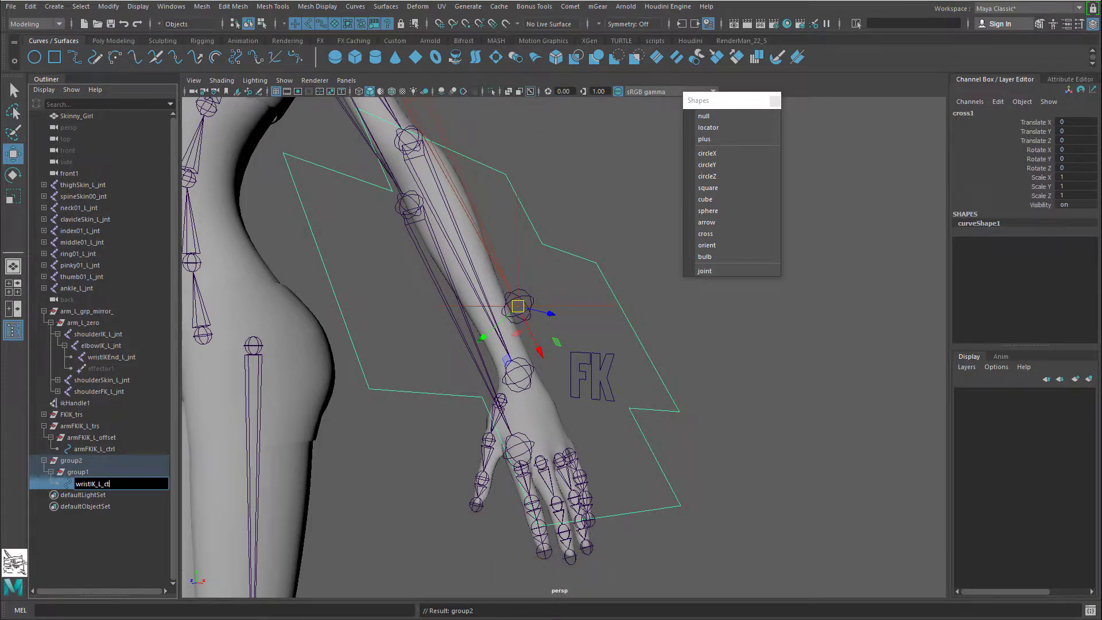
key(Return)
Step: Rename the control's inner group to wristIK_L_offset and its outer group to wristIK_L_trs
double_click(101, 473)
text(wristIK_L_ctrl)
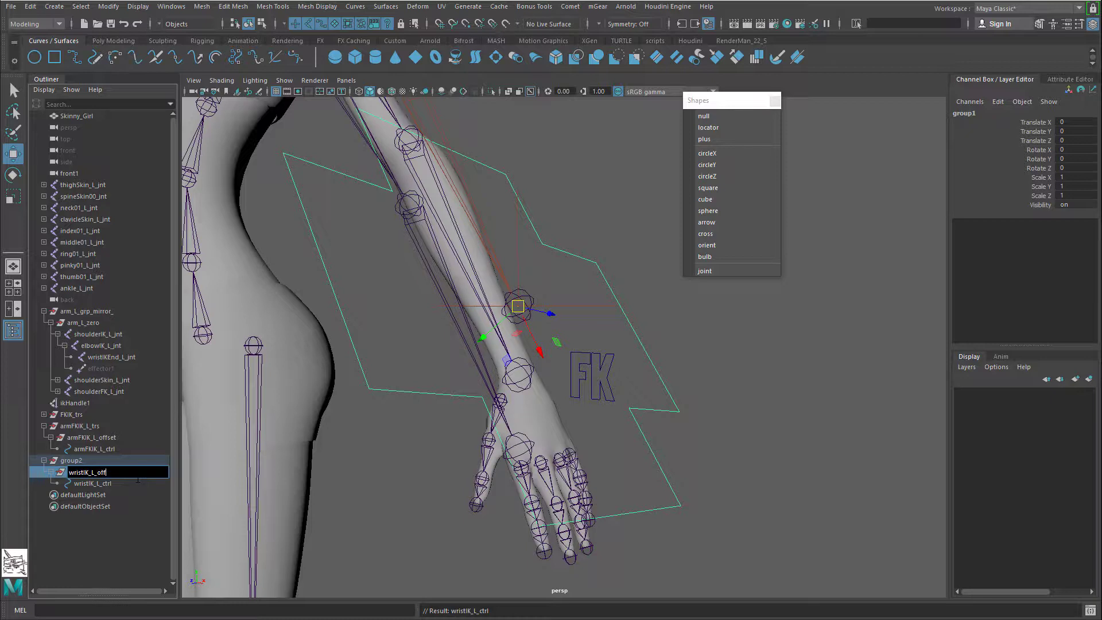
text(offset)
key(Return)
double_click(121, 462)
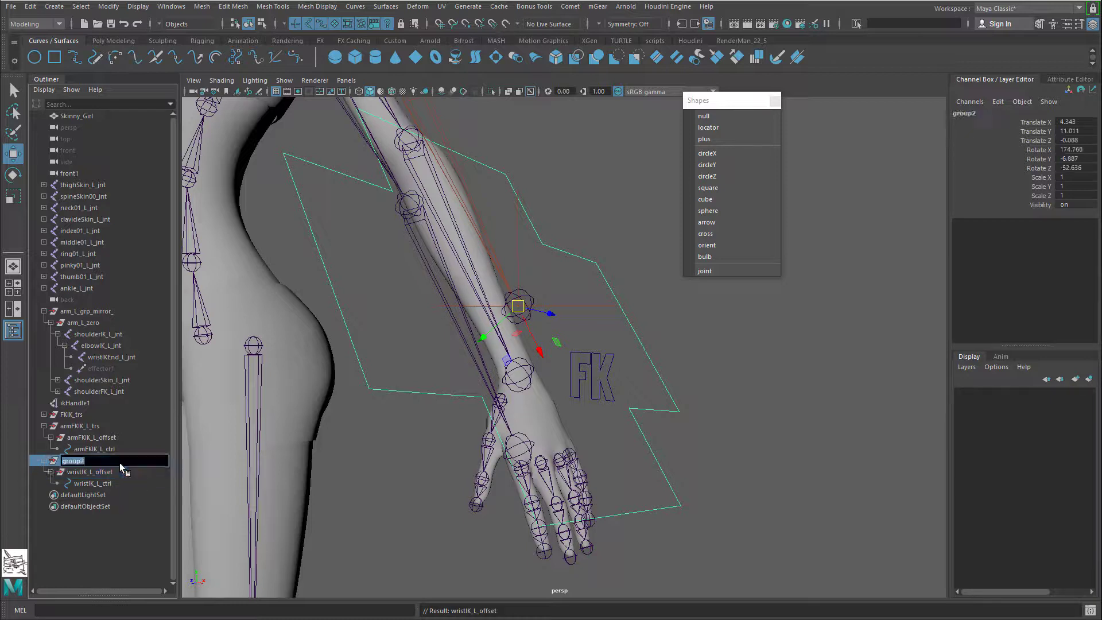
text(wristIK_L_ctrl)
key(Return)
Step: Try moving the wristIK_L_trs group away from the wrist, undo the move, and check the orientation of wristIKEnd_L_jnt
drag(519, 307, 735, 441)
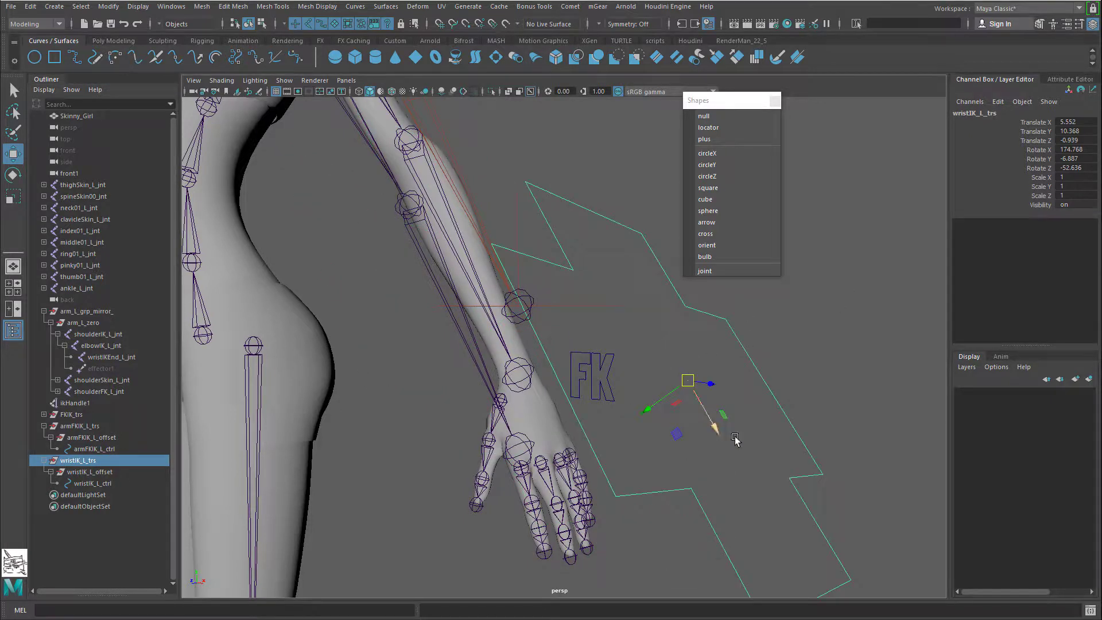
key(ctrl+z)
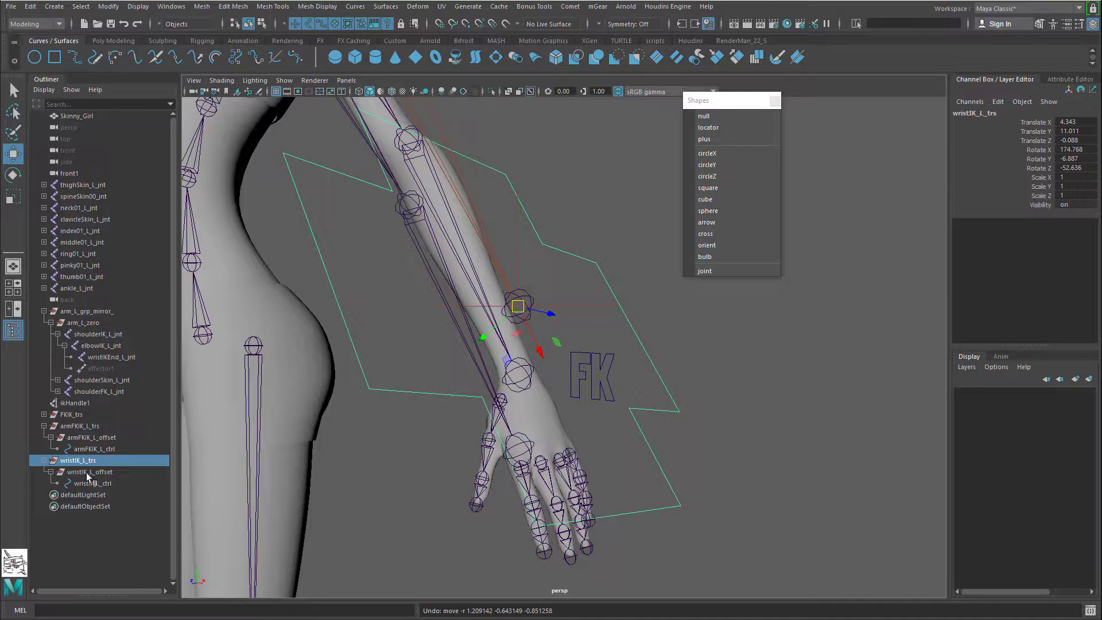
key(q)
click(521, 318)
key(w)
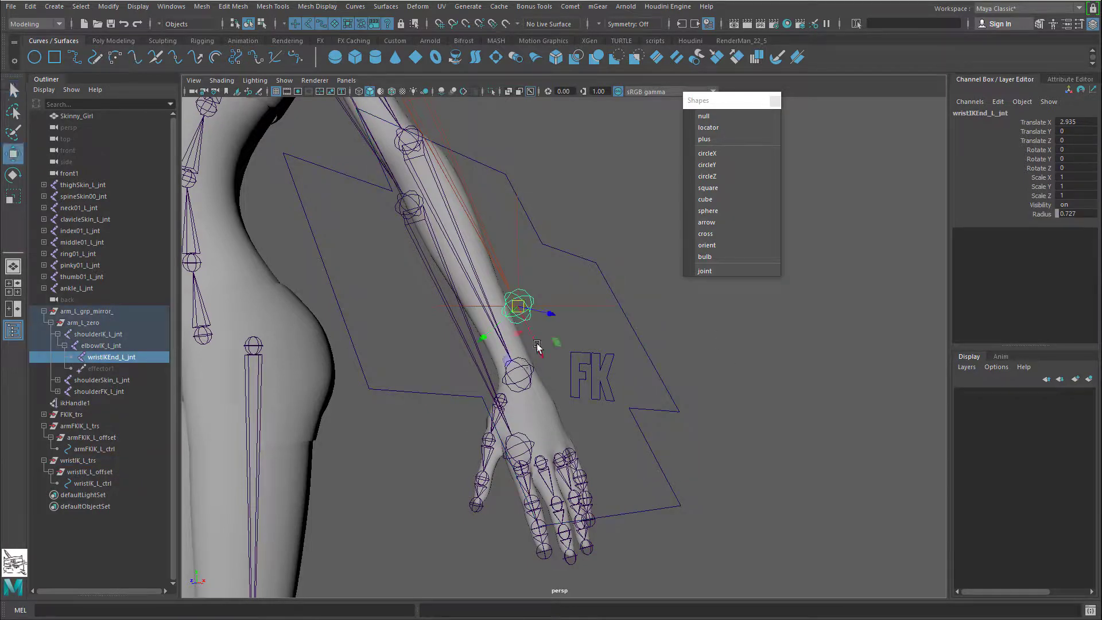
Step: Try rotating the wristIK_L_ctrl object by about -45 degrees around Z
click(101, 483)
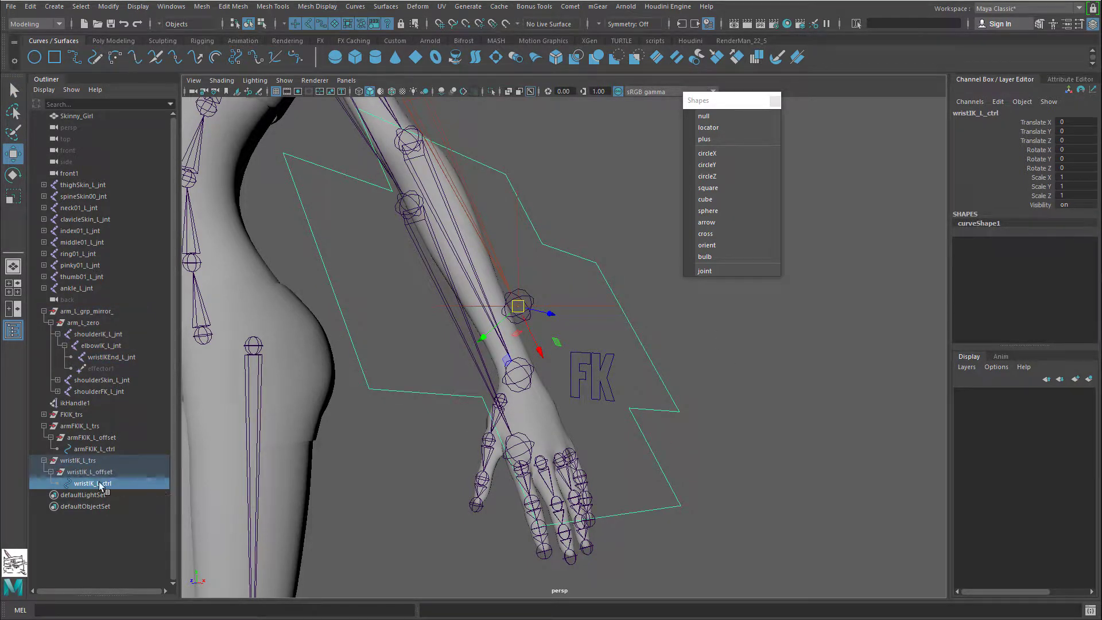
scroll(683, 393, down, 3)
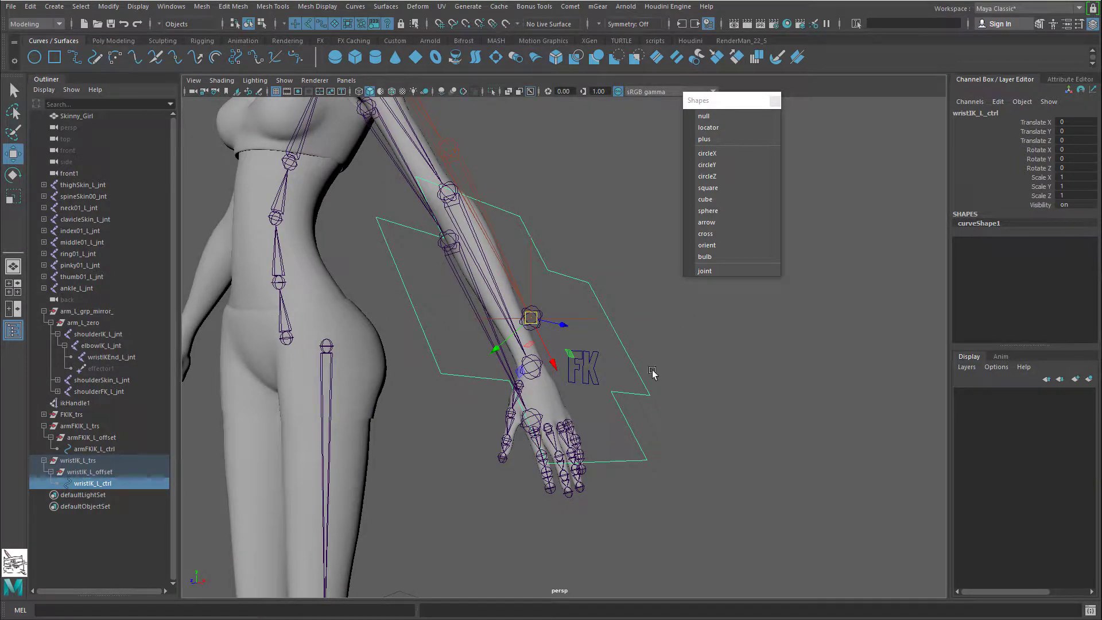
key(e)
drag(572, 305, 566, 320)
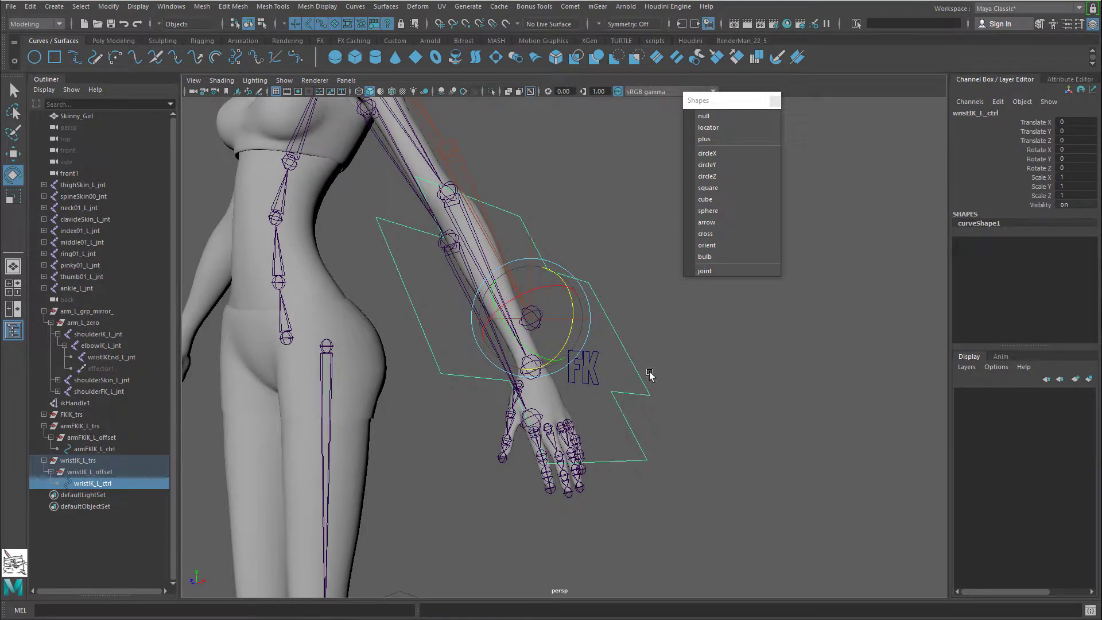
Step: Select all control vertices of wristIK_L_ctrl in component mode and rotate them -90 degrees around Z
click(262, 24)
drag(352, 178, 717, 505)
alt+drag(591, 330, 595, 391)
key(space)
alt+middle_drag(596, 388, 529, 428)
key(f)
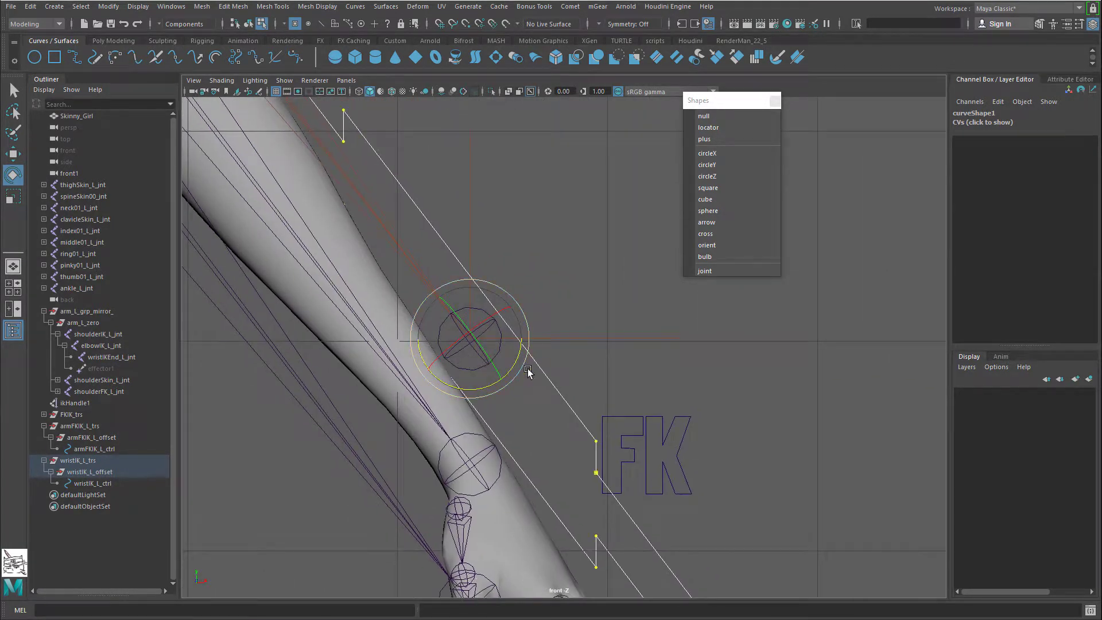
drag(519, 366, 499, 304)
key(space)
Step: Scale the wristIK_L_ctrl control vertices uniformly to about 0.21 around the wrist and return to object mode
key(r)
drag(565, 346, 281, 330)
alt+drag(477, 345, 585, 327)
key(q)
right_drag(594, 316, 676, 394)
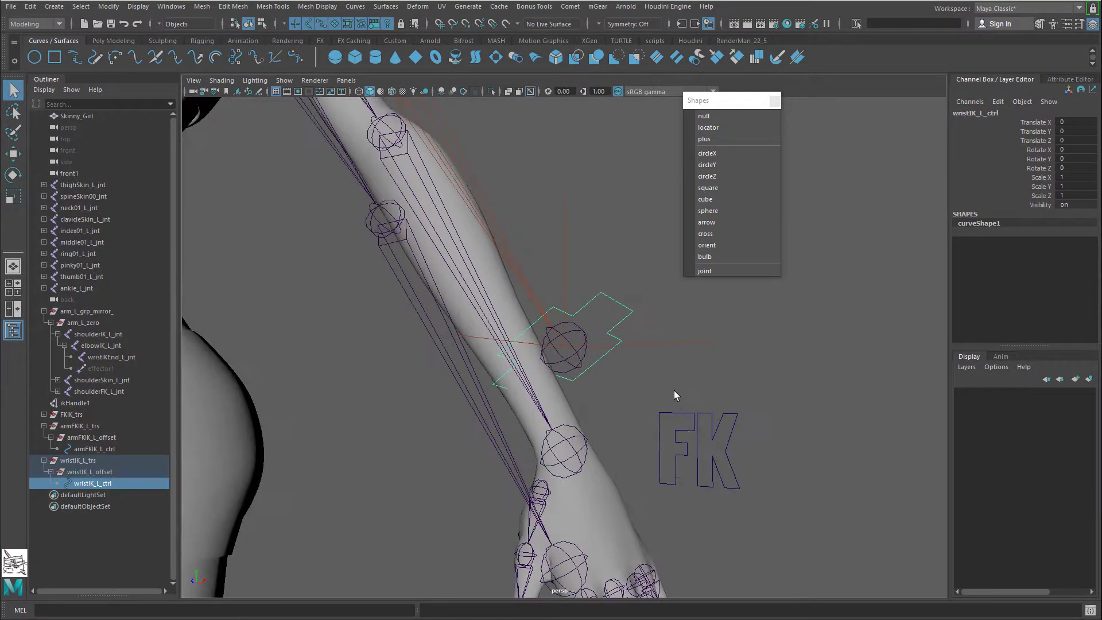
click(98, 460)
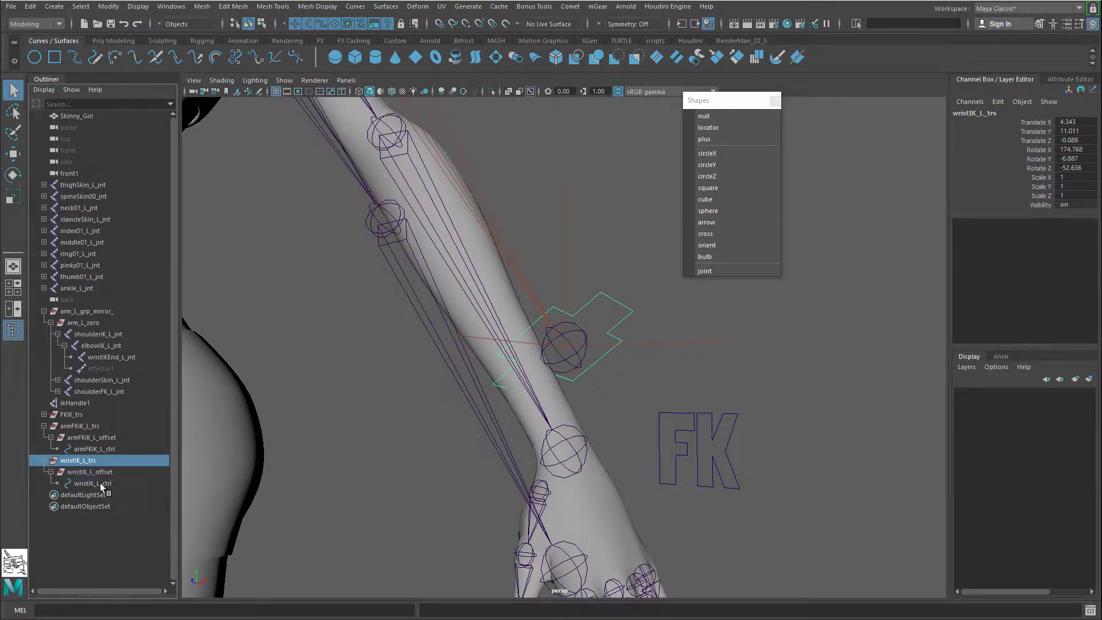
click(100, 484)
click(106, 460)
middle_drag(100, 482, 151, 316)
Step: Open the Script Editor, enlarge it to show the whole script_ctrls_name.mel script, and close the Shapes window
click(1089, 611)
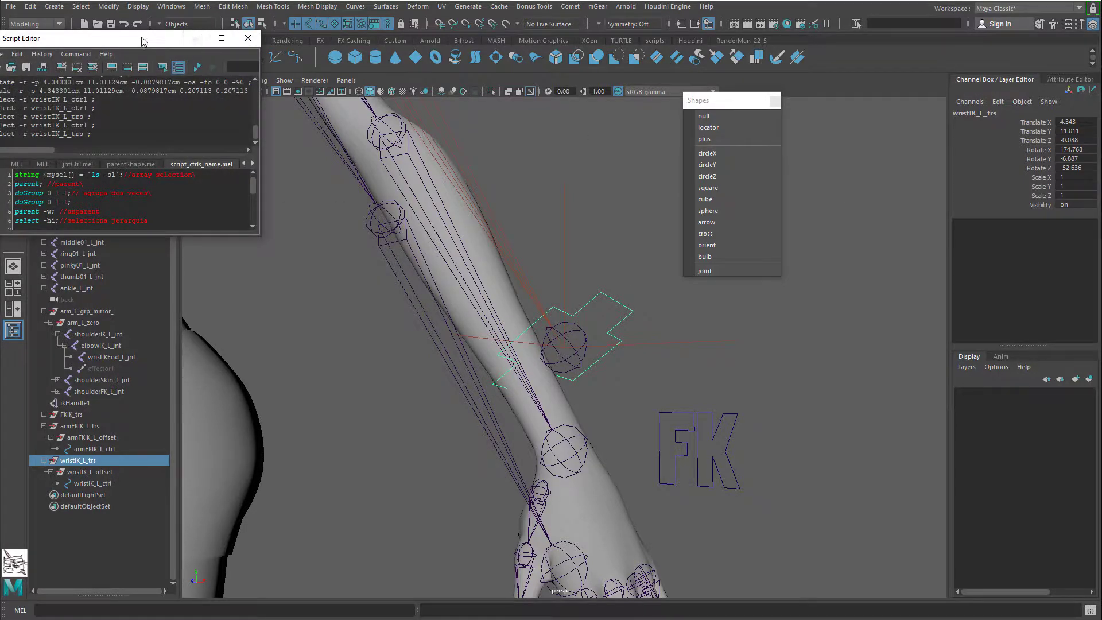
drag(144, 38, 950, 405)
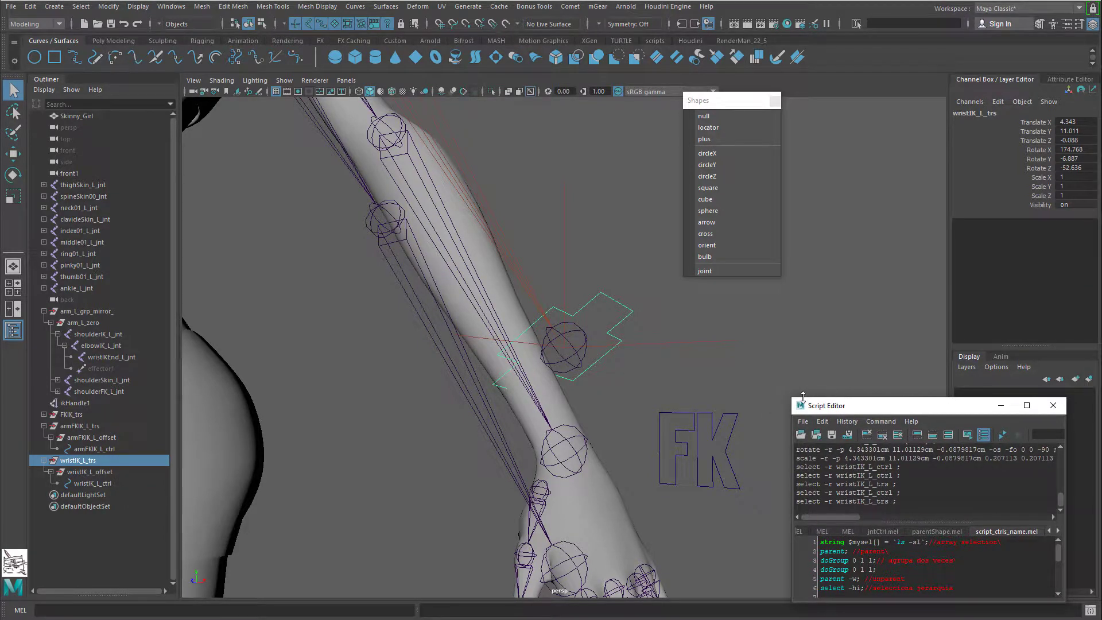
drag(792, 398, 714, 224)
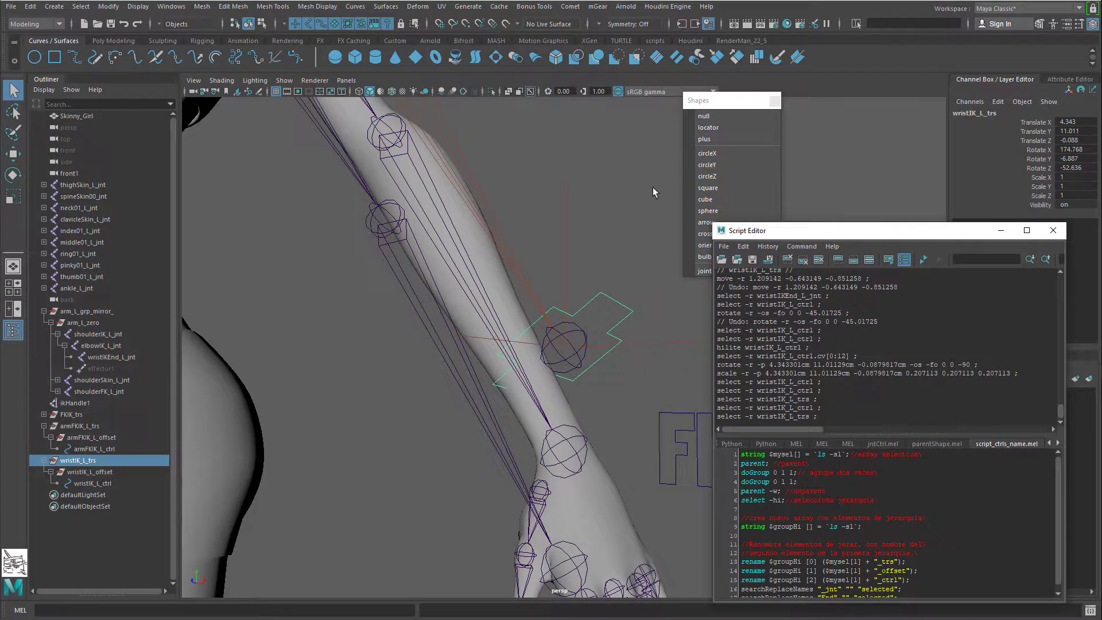
click(774, 101)
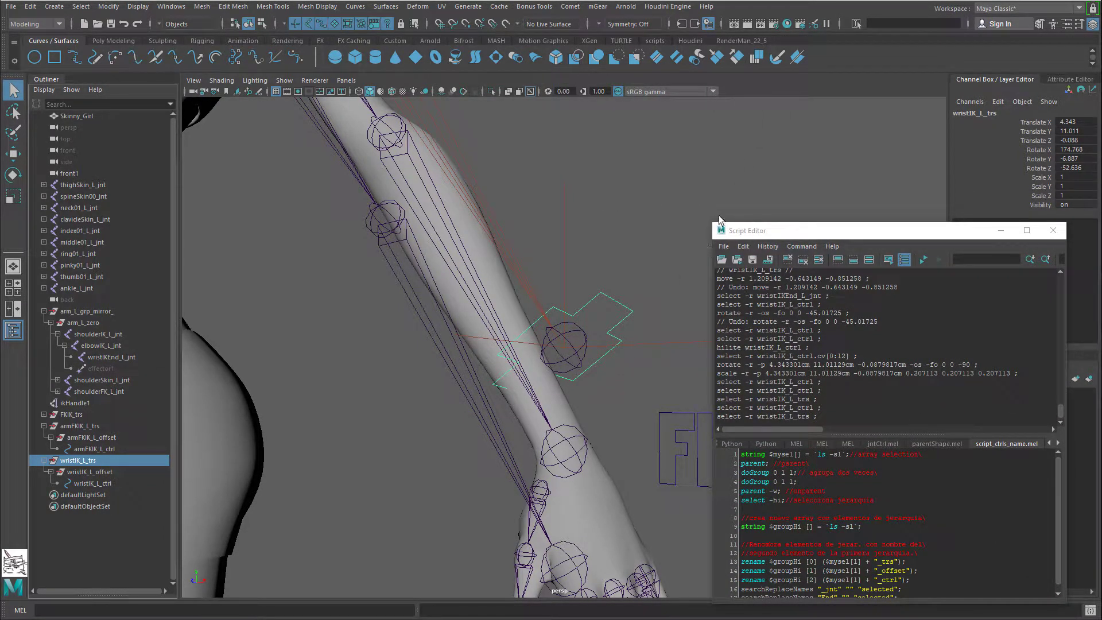
drag(694, 216, 535, 155)
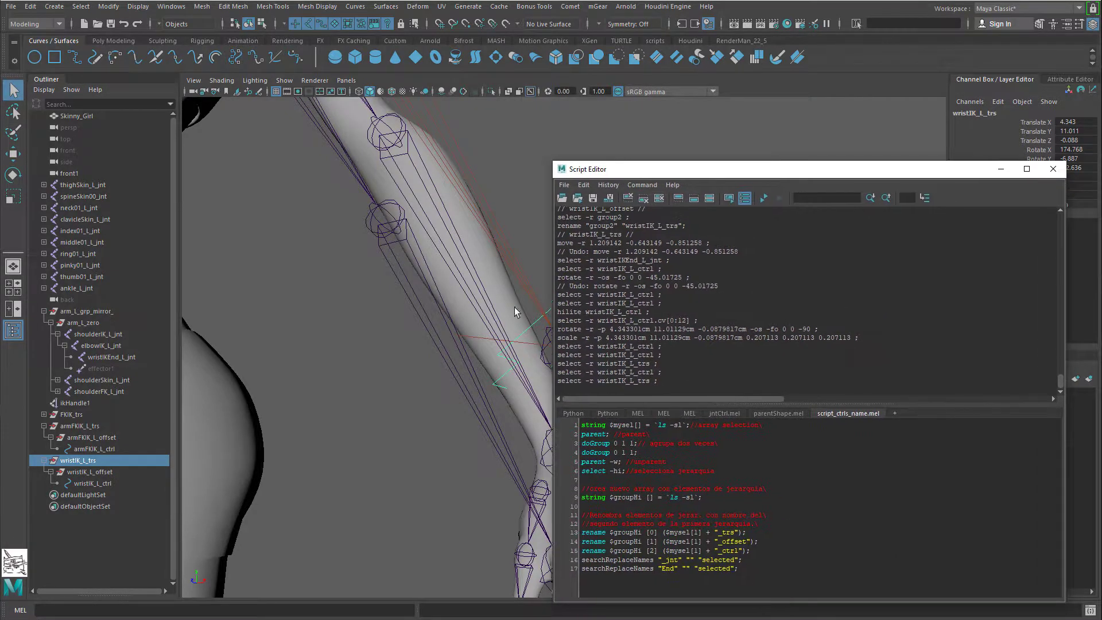
Step: Enlarge the script input area and its text so that all of script_ctrls_name.mel is easy to read
alt+drag(347, 291, 287, 296)
drag(829, 405, 821, 286)
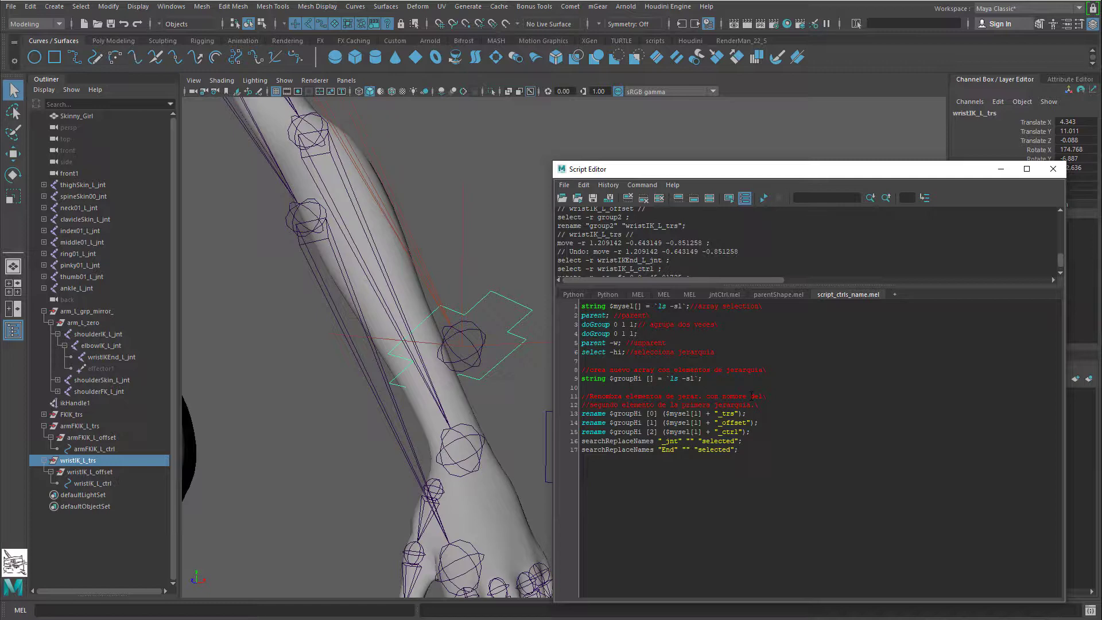
ctrl+scroll(753, 439, up, 3)
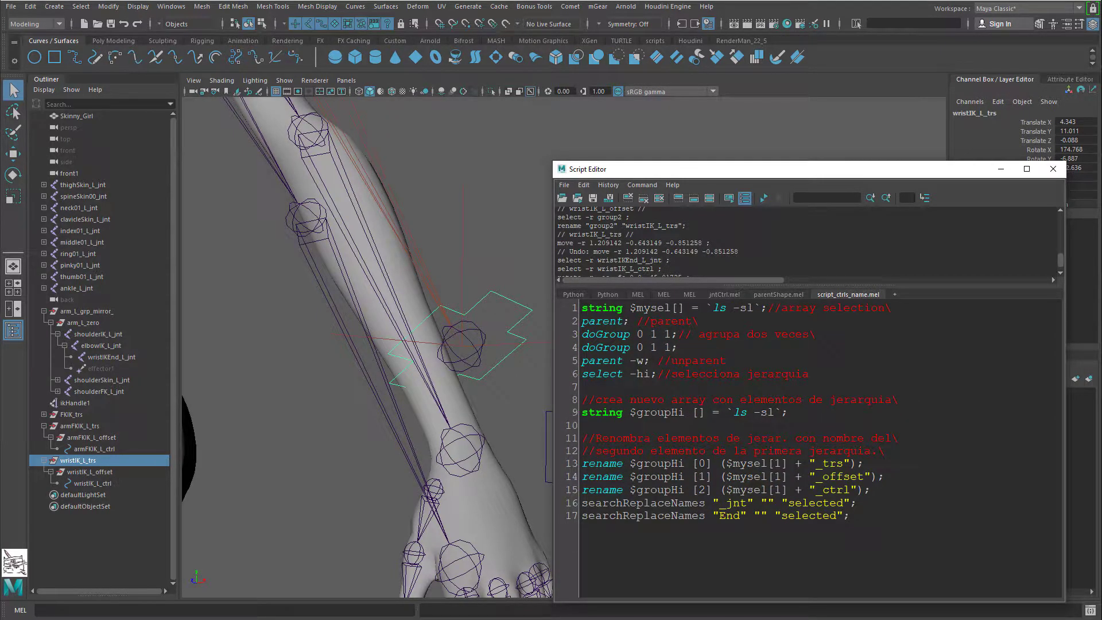
ctrl+scroll(813, 482, up, 1)
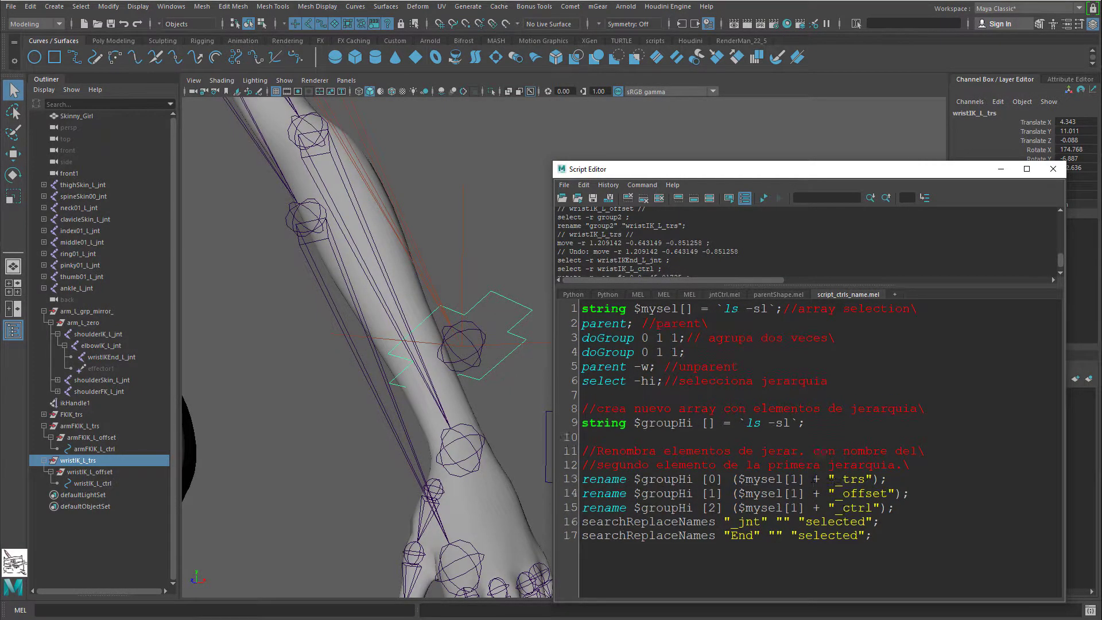
ctrl+scroll(813, 482, up, 1)
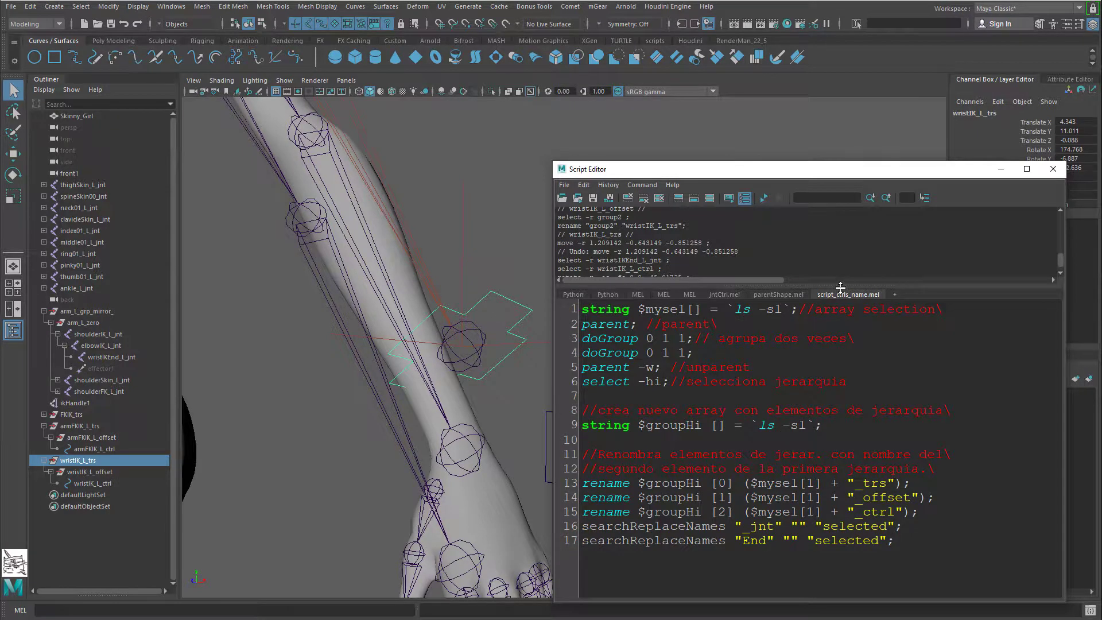
drag(840, 287, 838, 274)
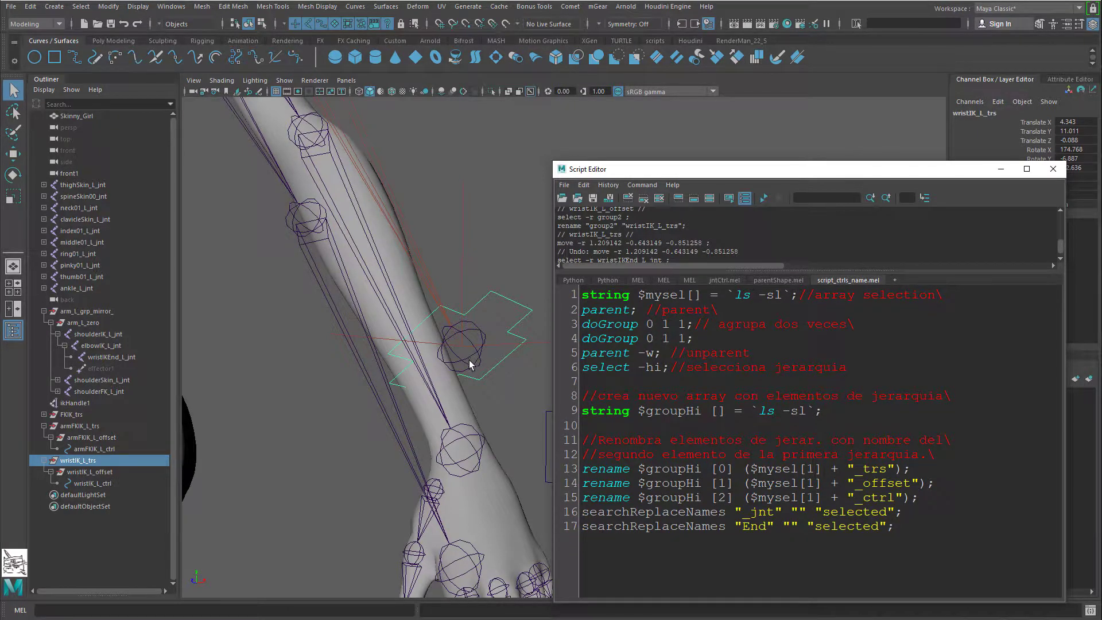
Step: Delete the wristIK_L_trs group with its whole hierarchy
alt+middle_drag(470, 360, 409, 350)
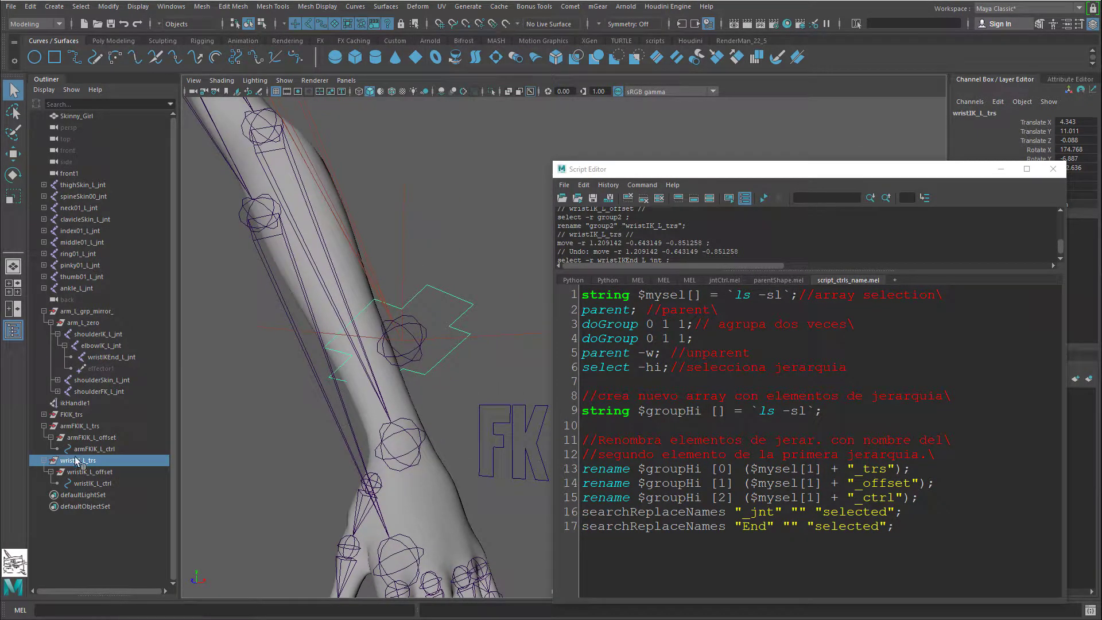
key(Delete)
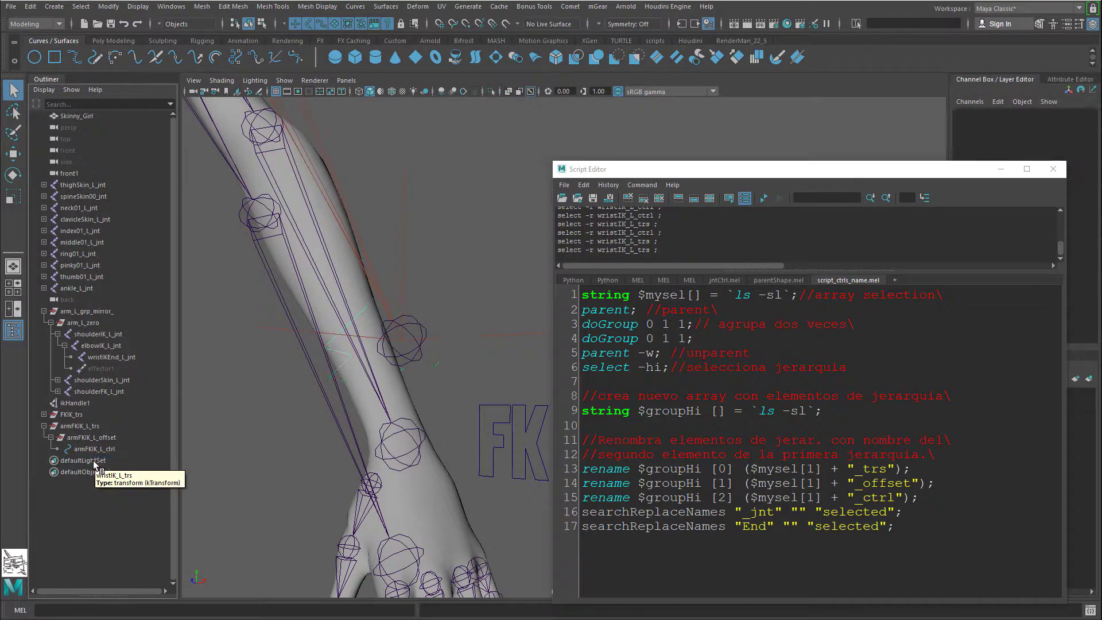
click(403, 362)
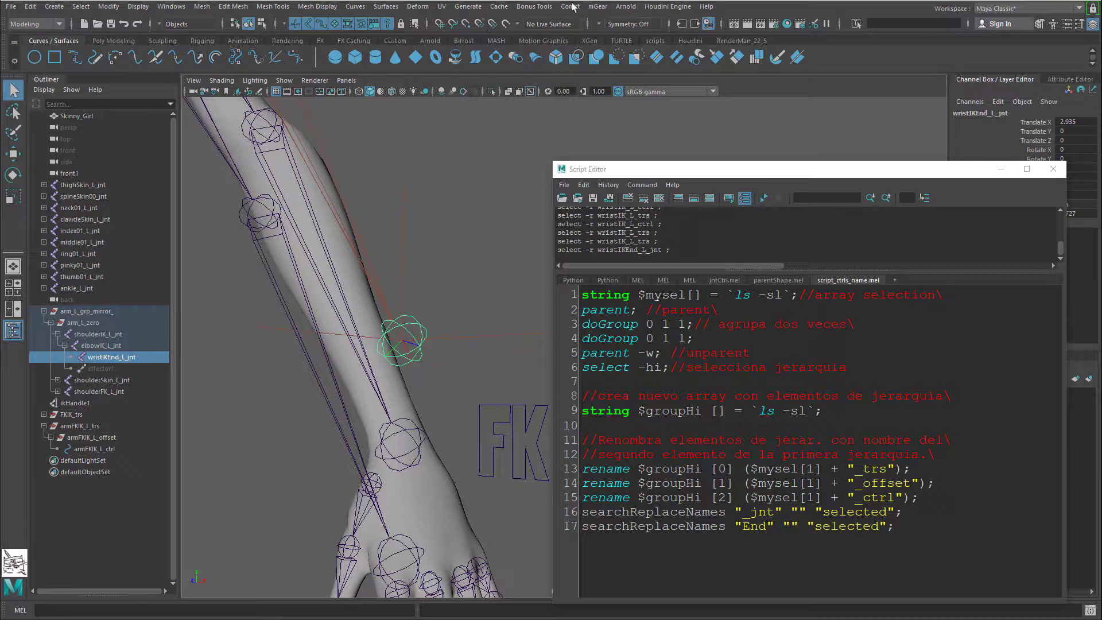
click(446, 369)
Step: Create a Comet cross shape at the wristIKEnd_L_jnt joint, keeping the Shapes list floating over the viewport
click(405, 359)
click(597, 9)
mouse_move(570, 6)
mouse_move(608, 50)
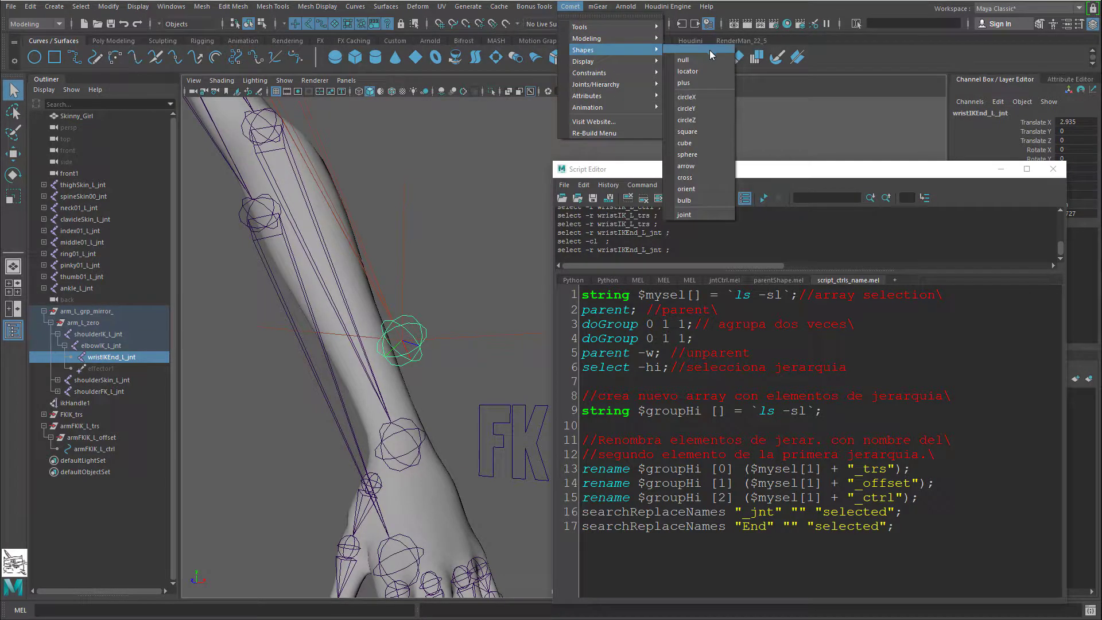
click(710, 50)
drag(712, 50, 292, 90)
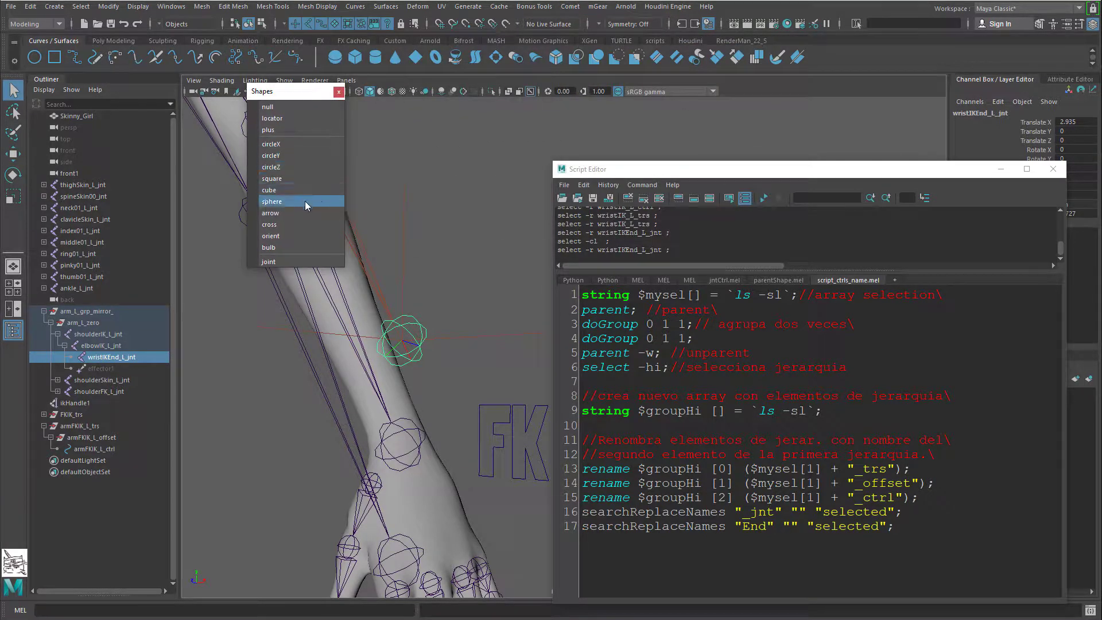
click(304, 226)
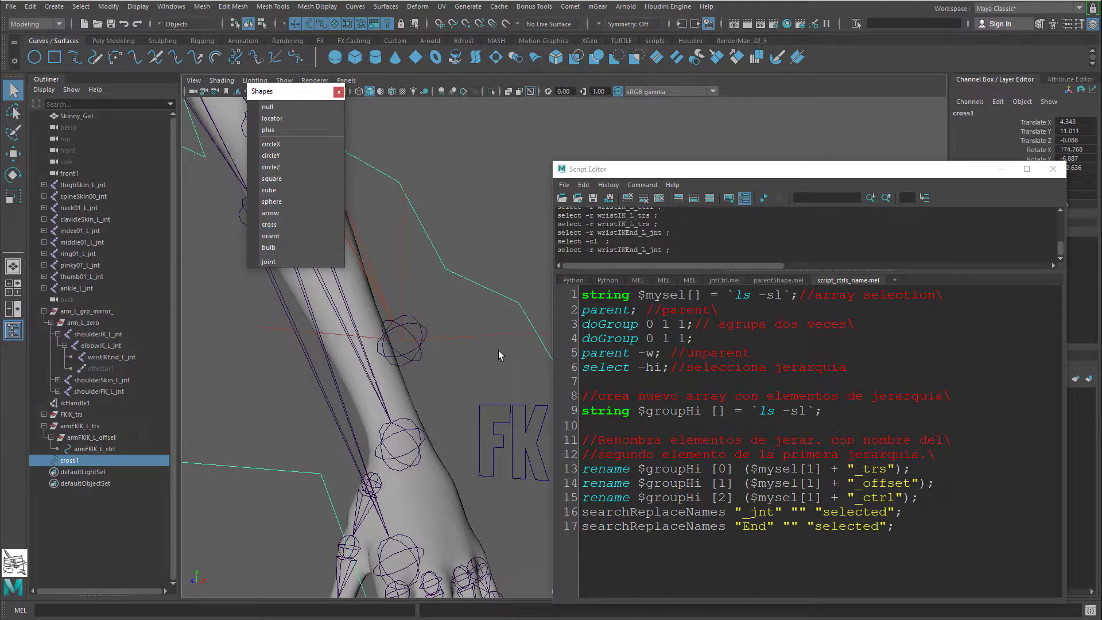
Step: Check the pivot of the cross curve against the wristIKEnd_L_jnt joint using the Move tool
key(w)
click(405, 343)
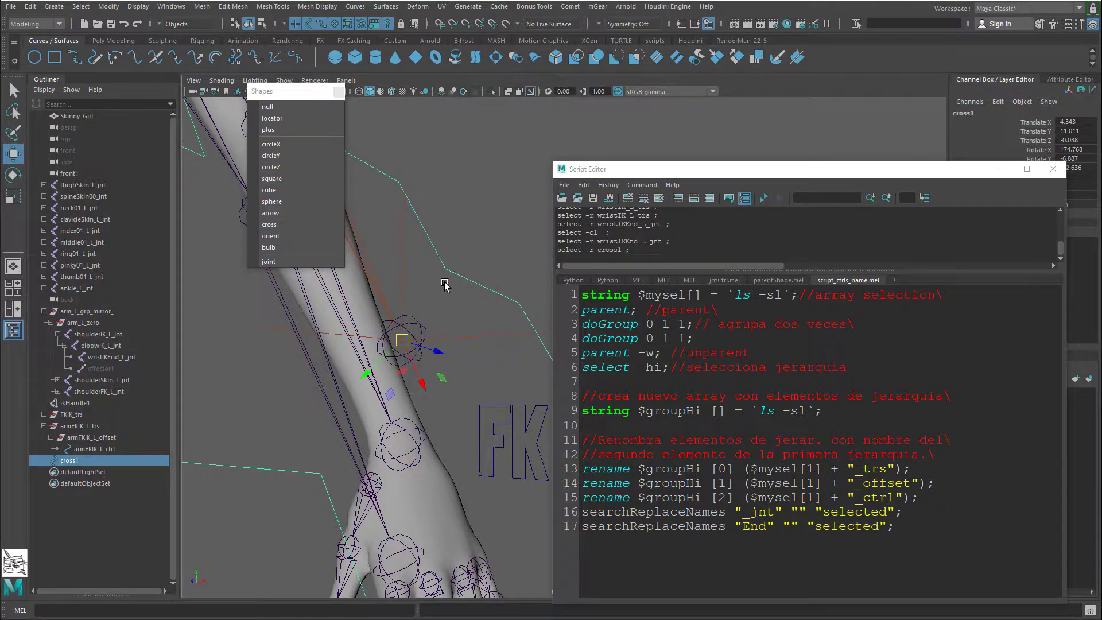
drag(447, 258, 446, 290)
drag(451, 259, 449, 296)
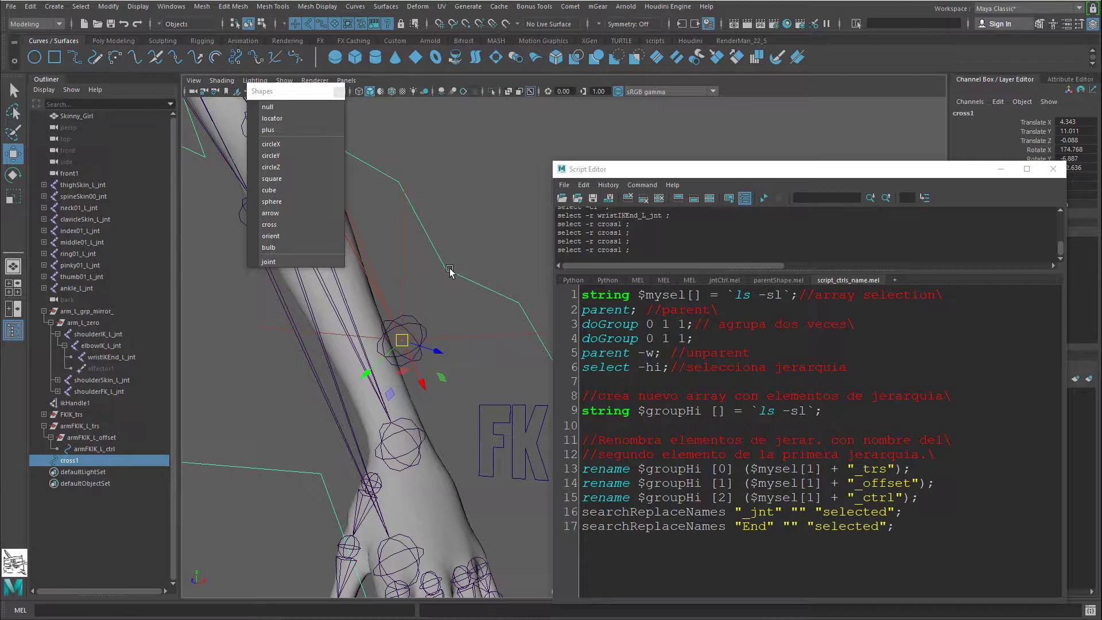
key(q)
click(416, 360)
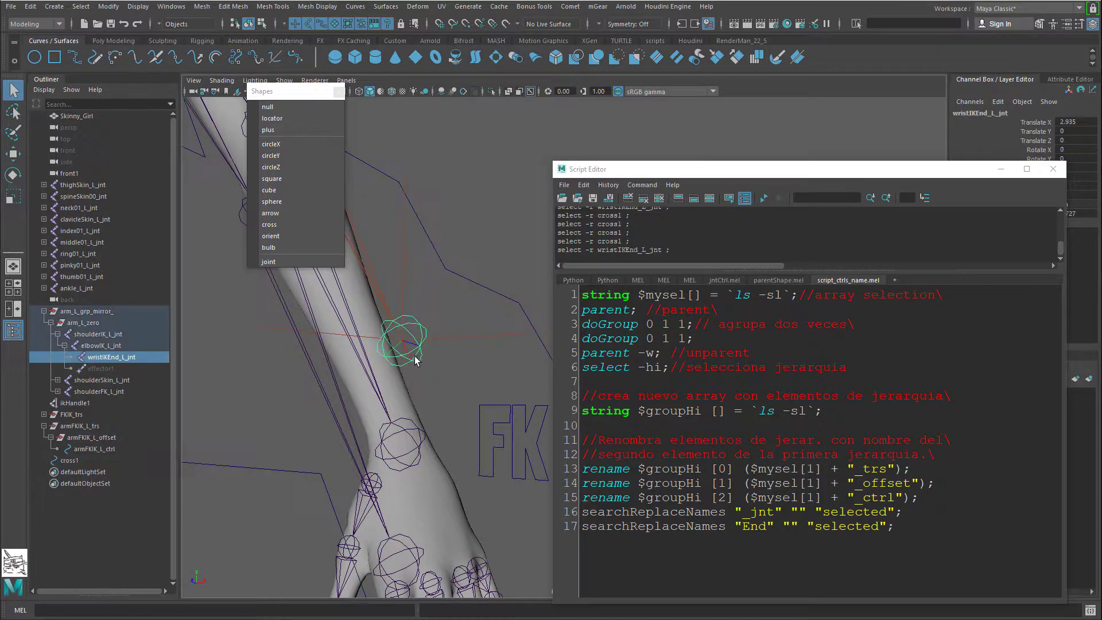
Step: Select cross1 followed by wristIKEnd_L_jnt, run the entire naming script on them, and expand the wristIK_L_trs hierarchy
click(116, 459)
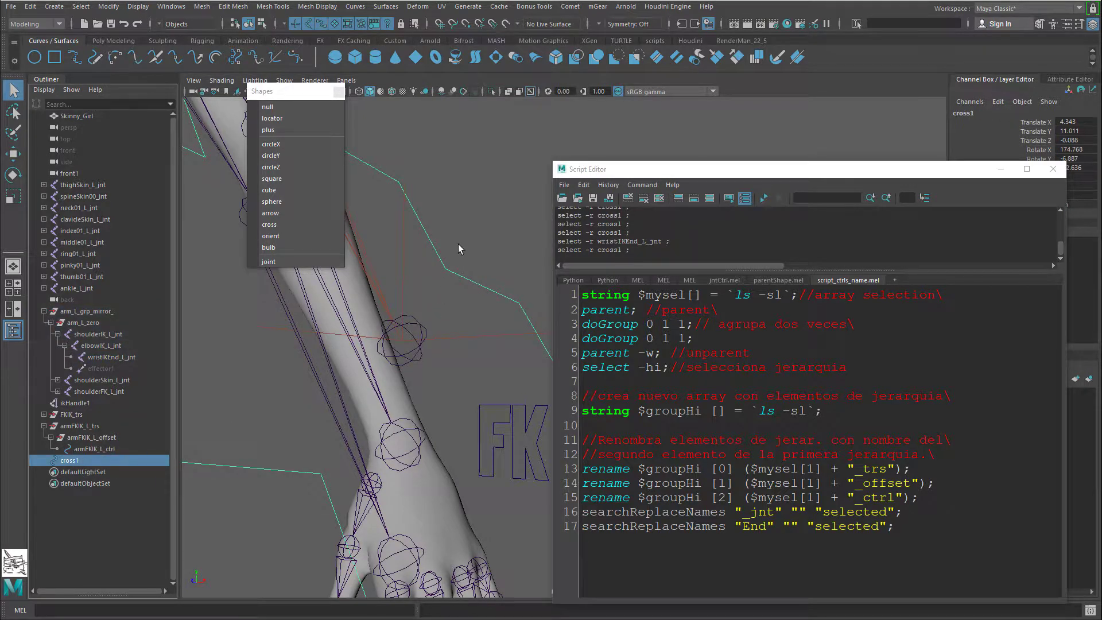
click(439, 318)
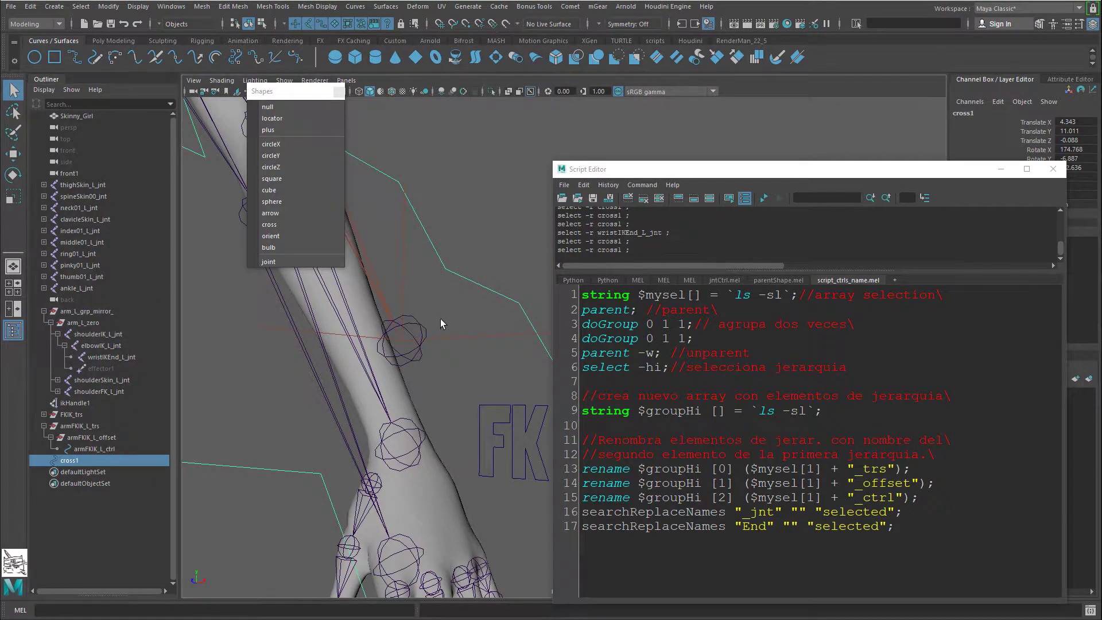
shift+click(415, 360)
drag(896, 526, 477, 263)
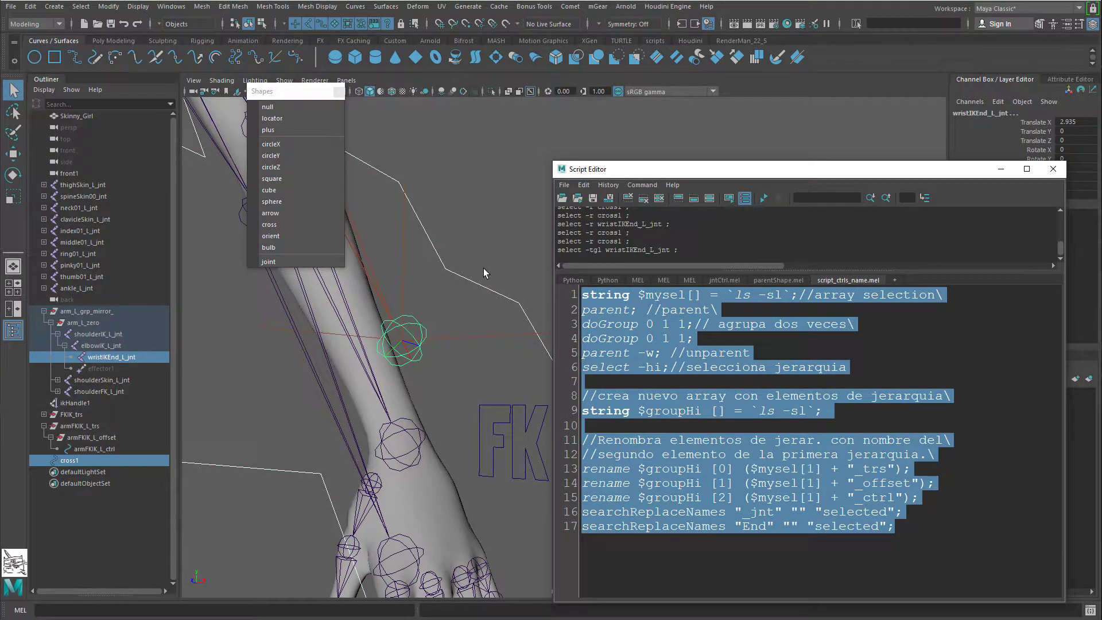
key(ctrl+Return)
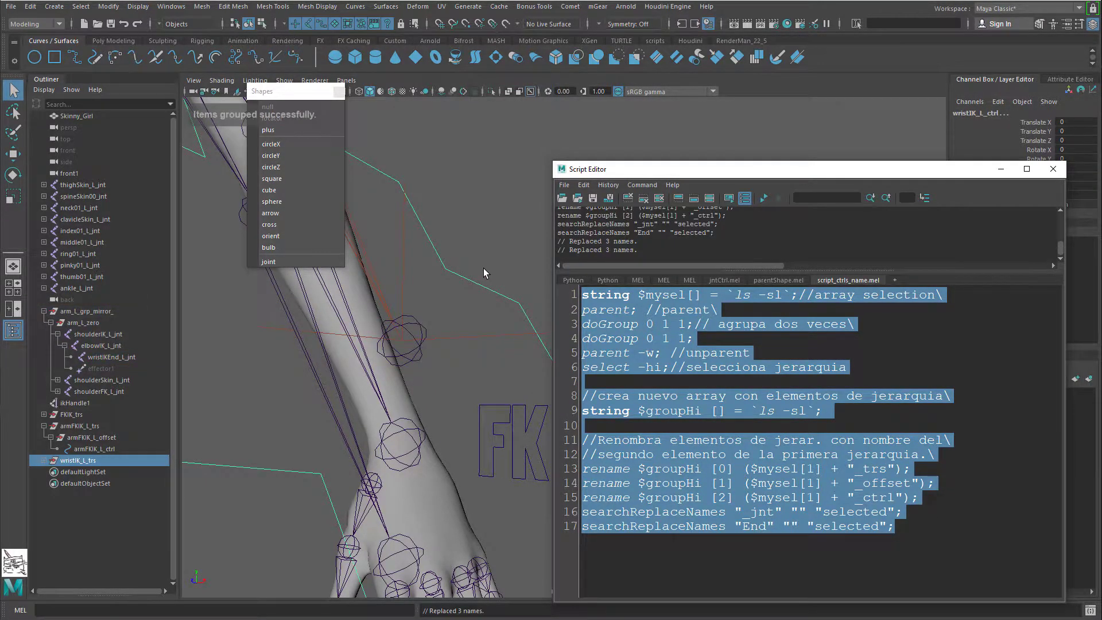
shift+click(44, 461)
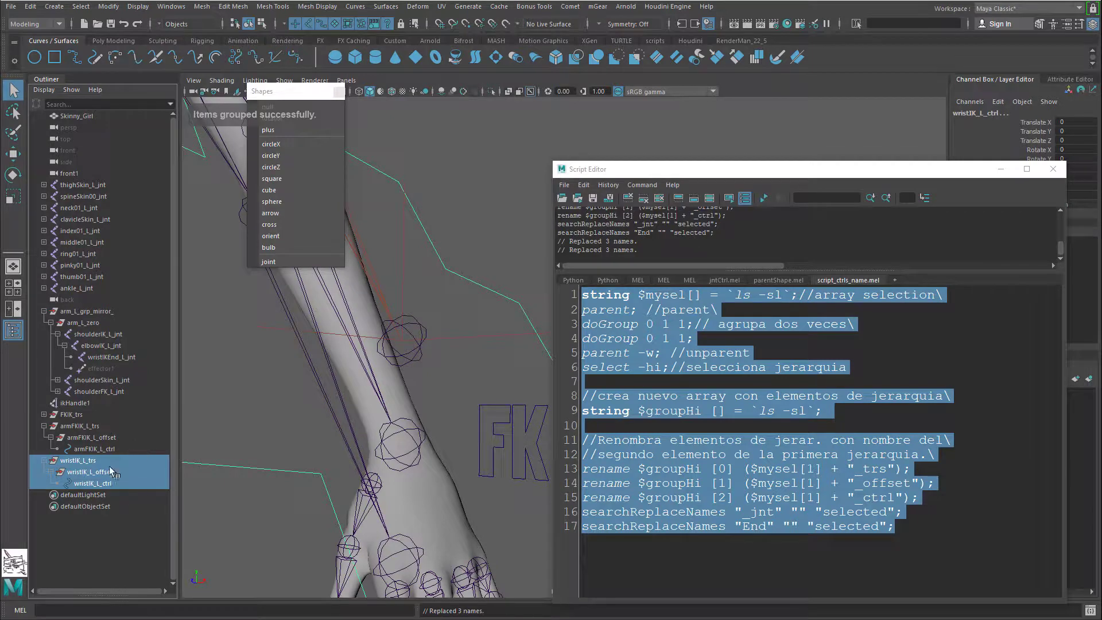
click(933, 368)
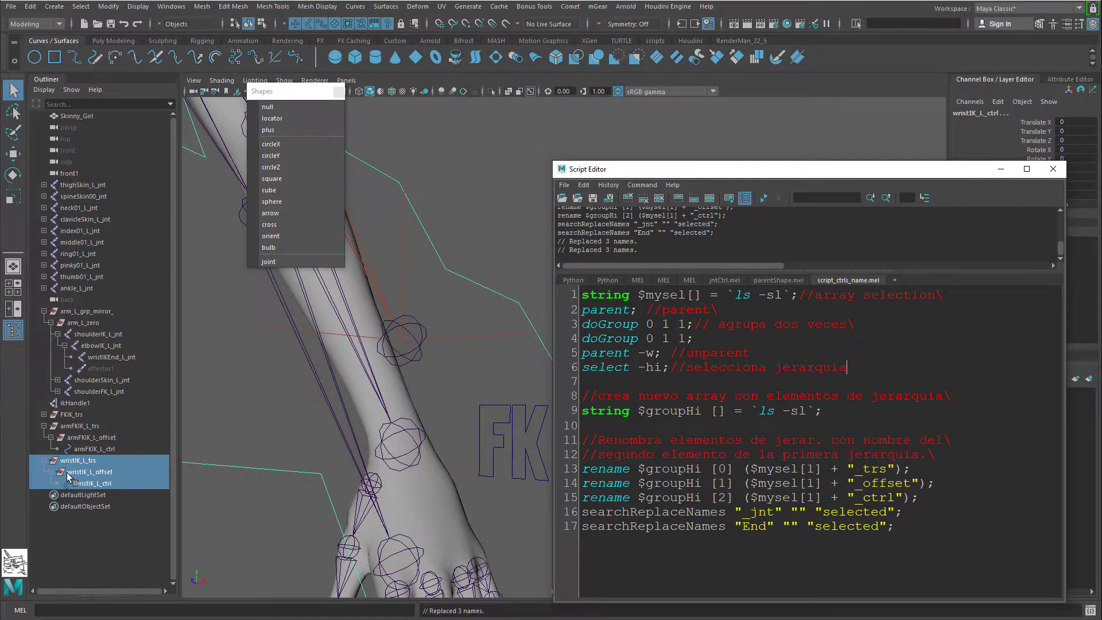
Step: Review the script's selection order by selecting the wristIK_L_ctrl curve and the wristIKEnd_L_jnt joint again
click(462, 276)
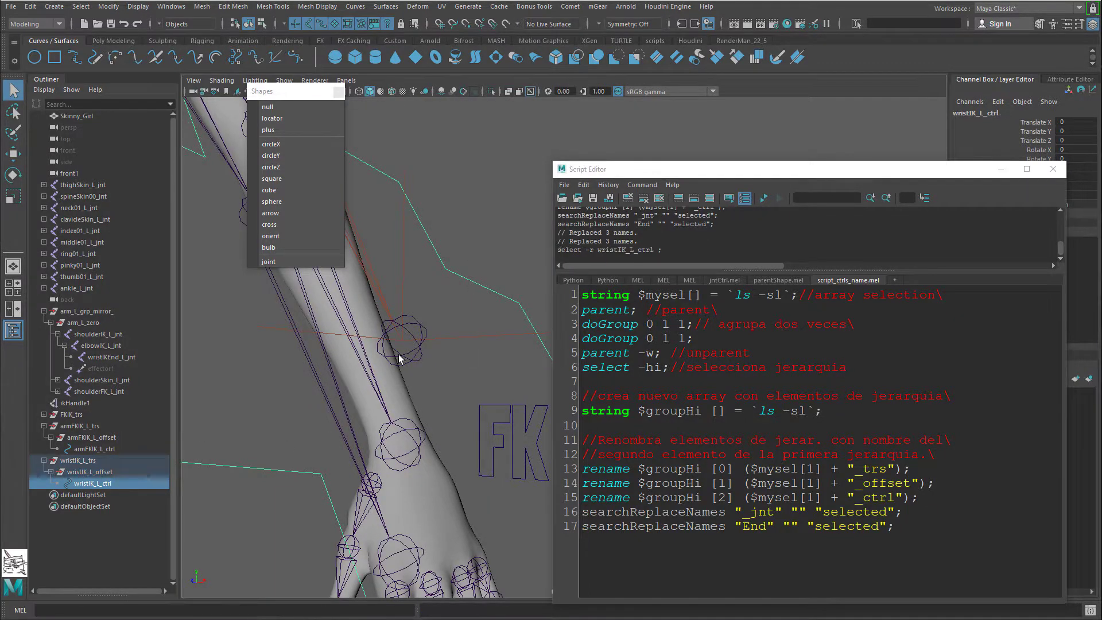
shift+click(408, 356)
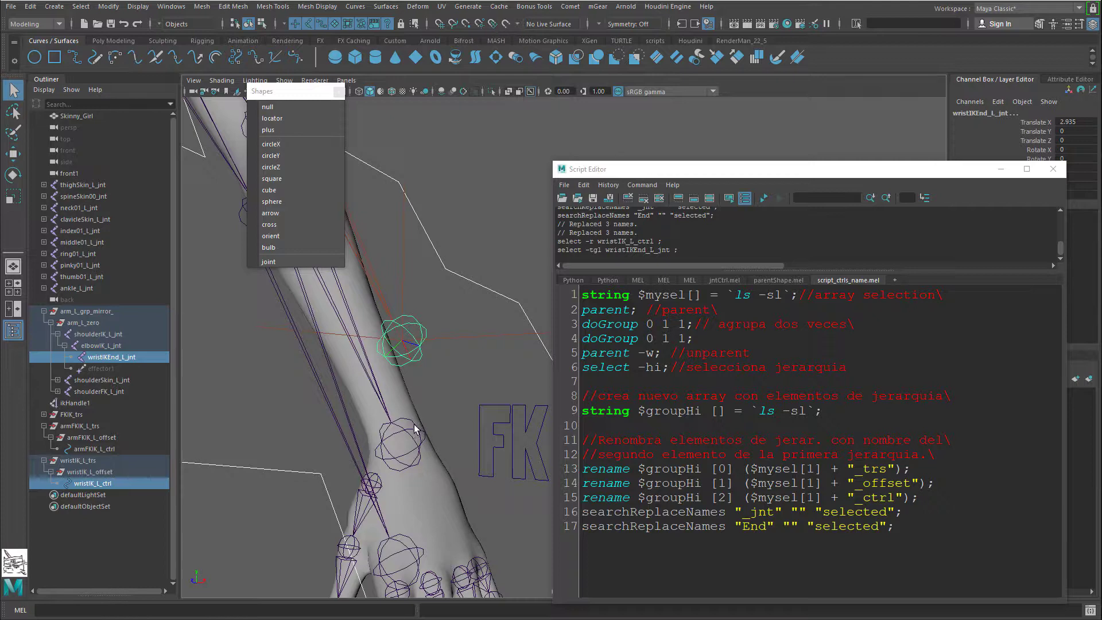
click(455, 314)
click(428, 344)
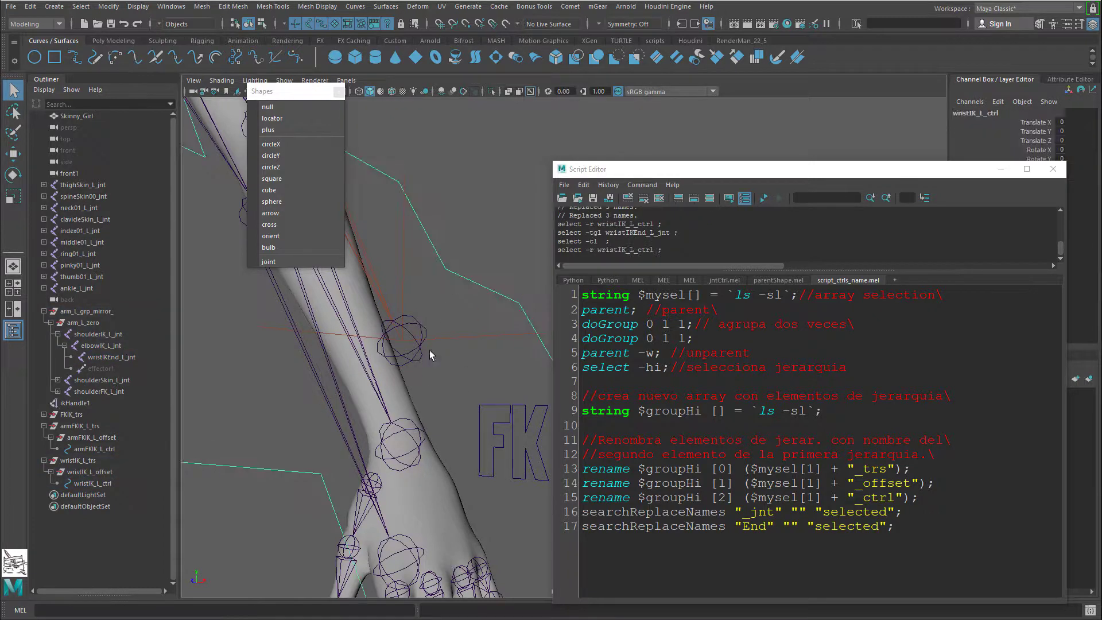
click(410, 354)
click(411, 351)
click(491, 361)
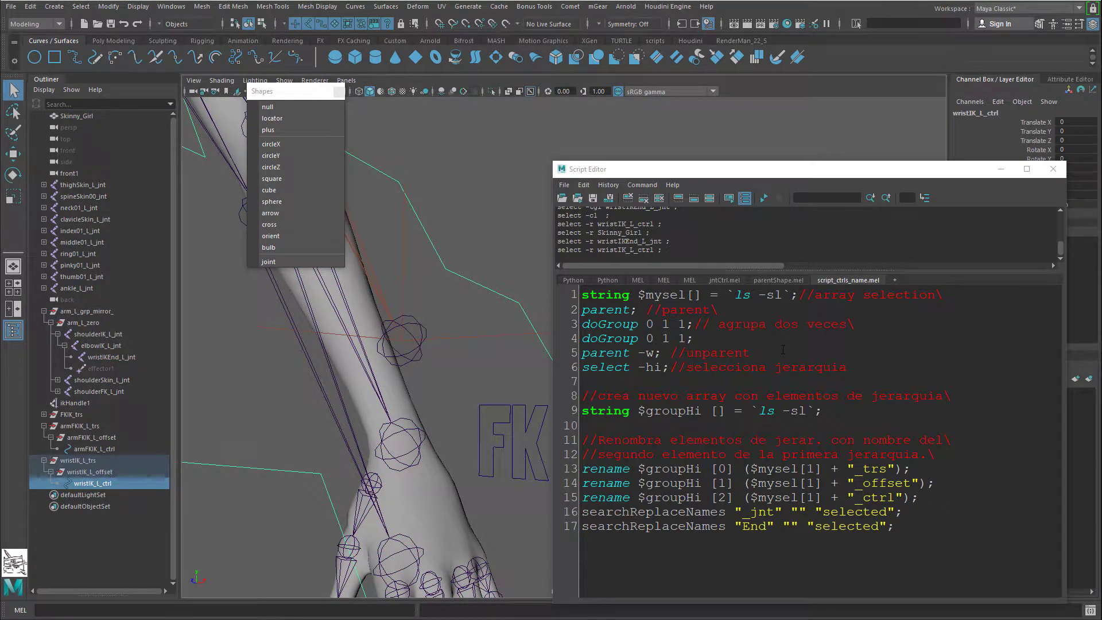
Step: Compare the "_jnt" and "End" search strings in the script with the name of the wristIKEnd_L_jnt joint and the wristIK_L_ctrl curve
click(903, 469)
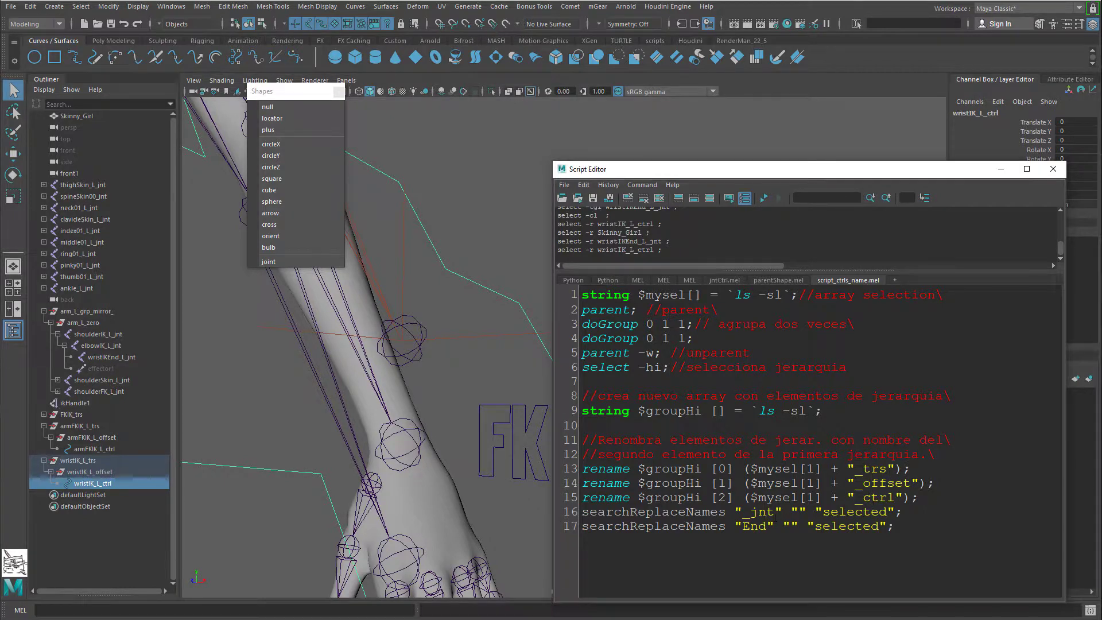
drag(775, 512, 742, 526)
double_click(103, 358)
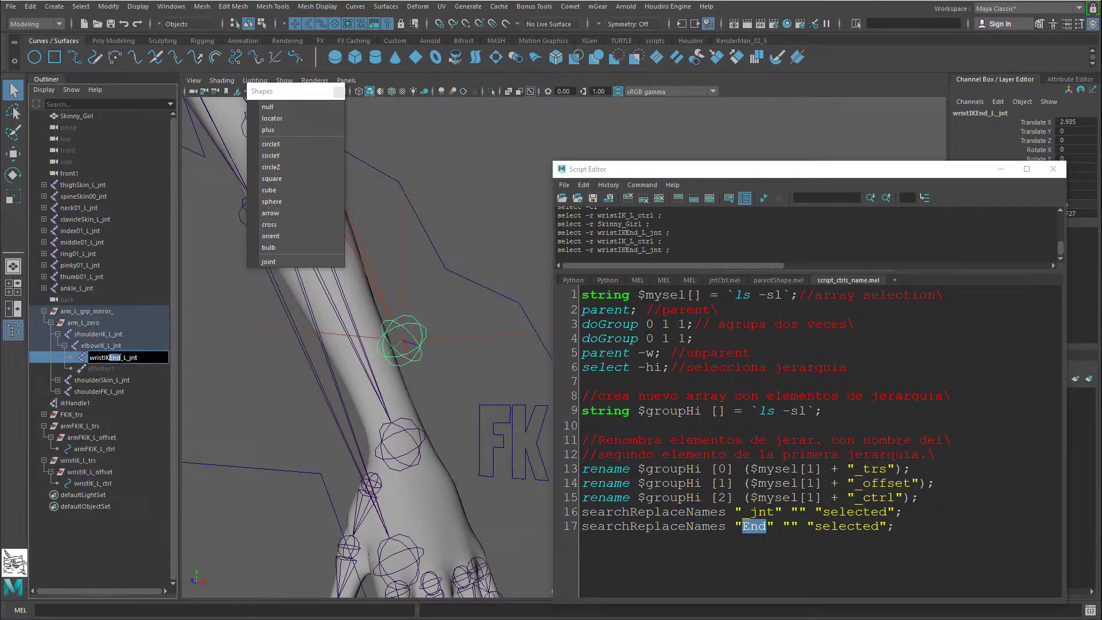
drag(138, 357, 124, 358)
key(Return)
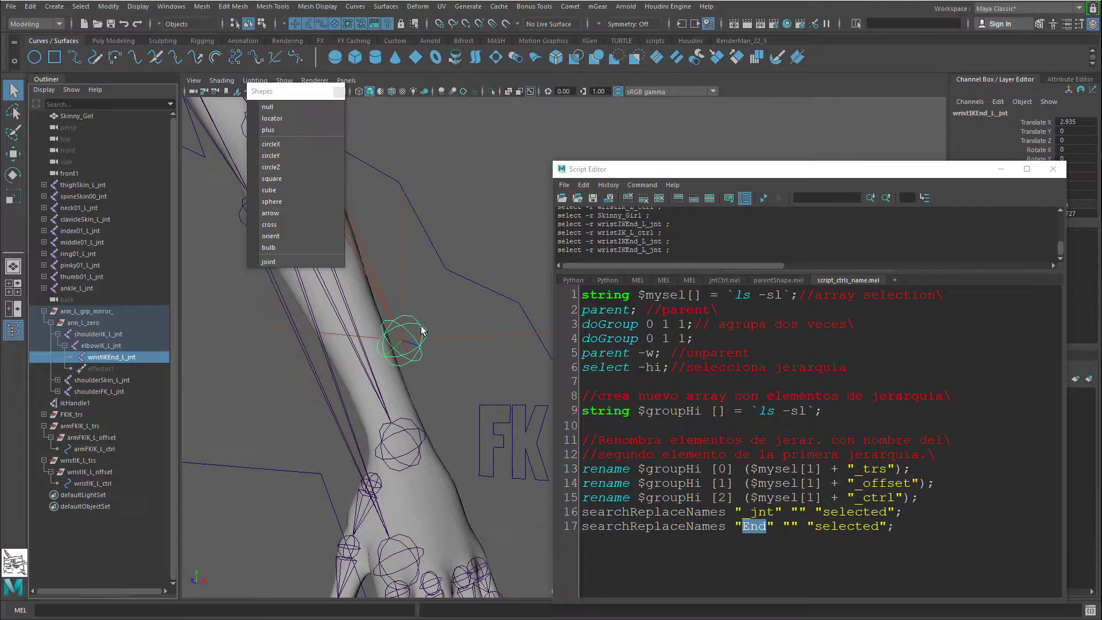
double_click(108, 357)
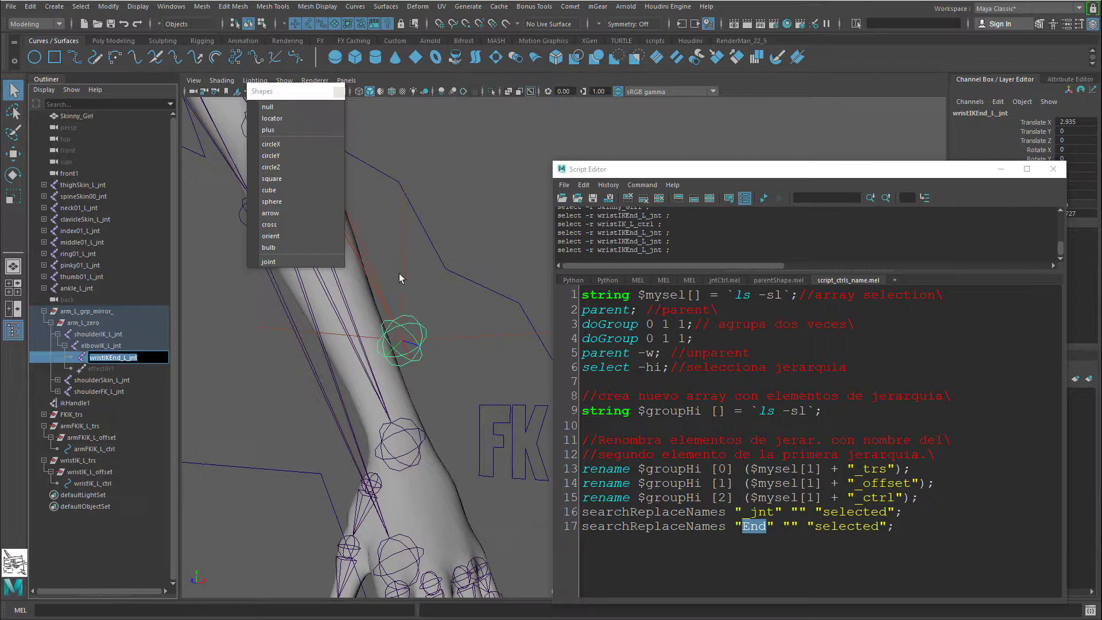
click(450, 271)
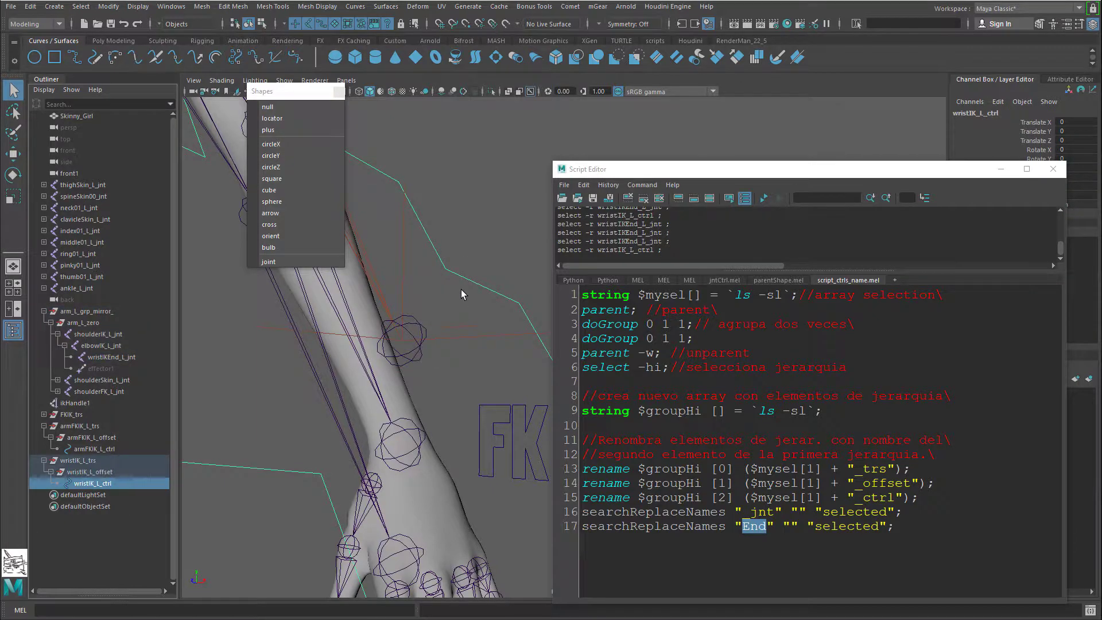
click(465, 268)
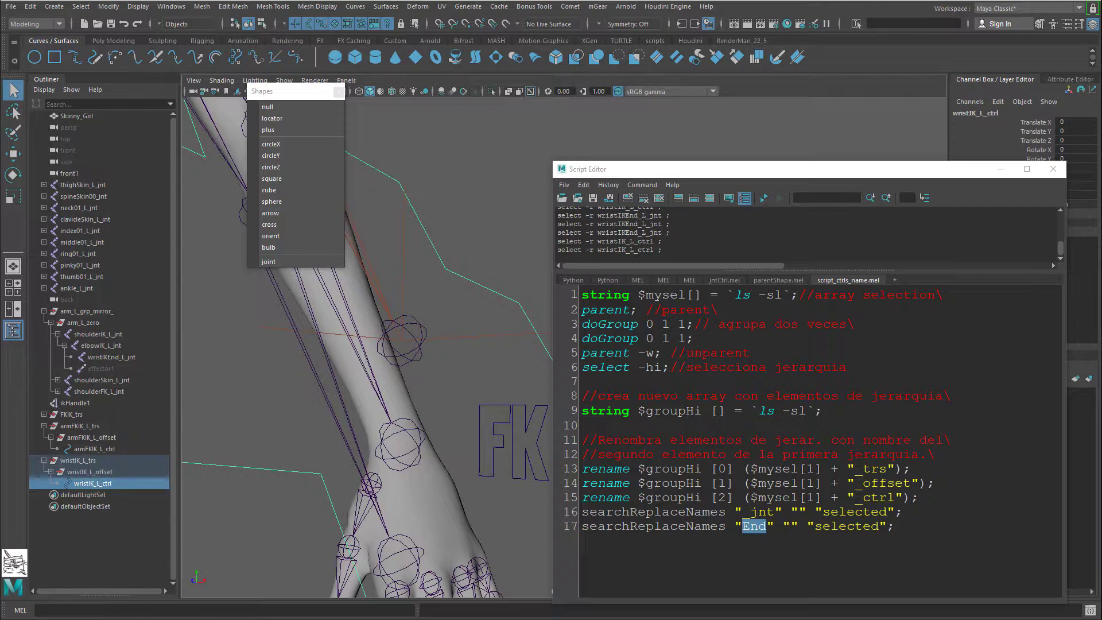
Step: Examine the suffix strings in the rename lines and the search strings in the two searchReplaceNames lines
click(864, 469)
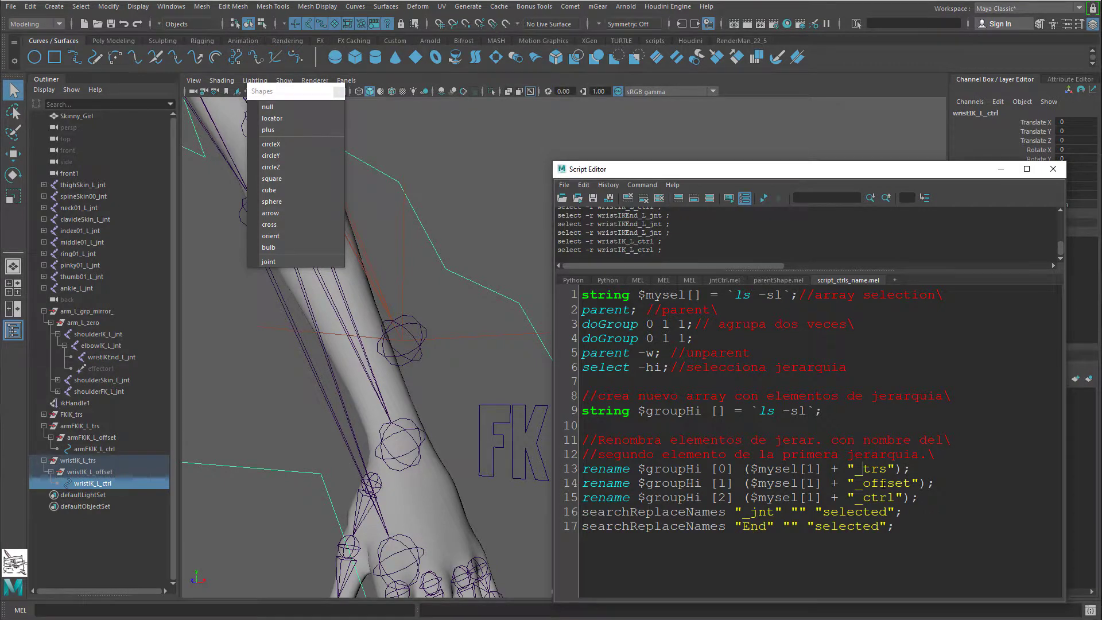
click(878, 497)
double_click(763, 526)
double_click(755, 512)
click(777, 521)
Step: Try "fsdofsdkf" as the search string in the first searchReplaceNames line, and restore it to "_jnt"
drag(775, 513, 743, 512)
text(fsdofsdkf)
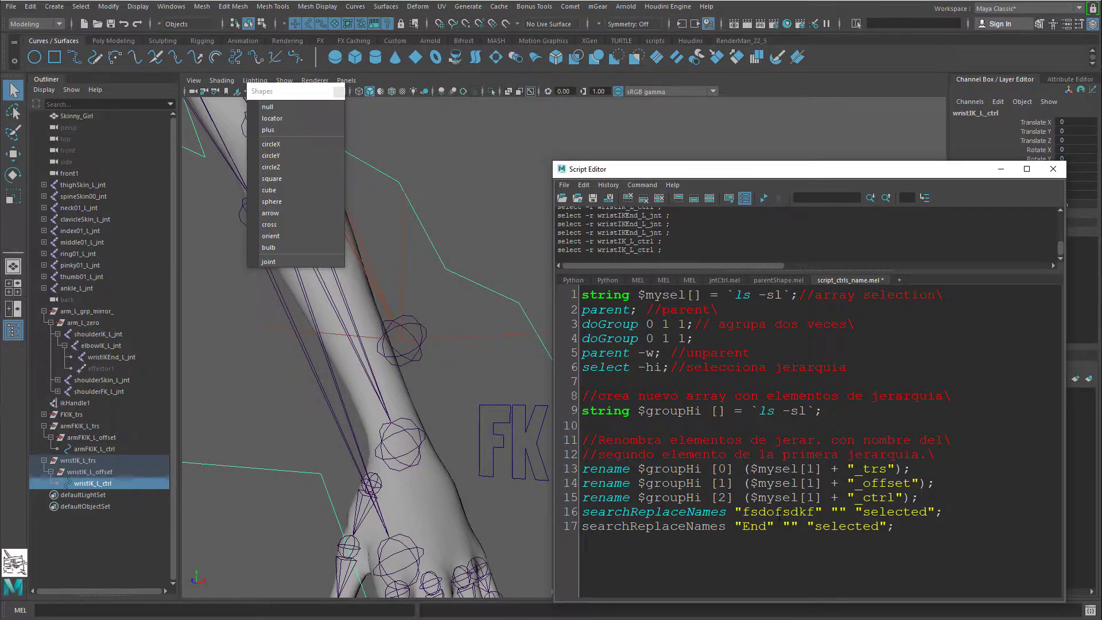
key(BackSpace)
key(BackSpace)
key(BackSpace)
key(BackSpace)
key(BackSpace)
key(BackSpace)
key(BackSpace)
key(BackSpace)
key(BackSpace)
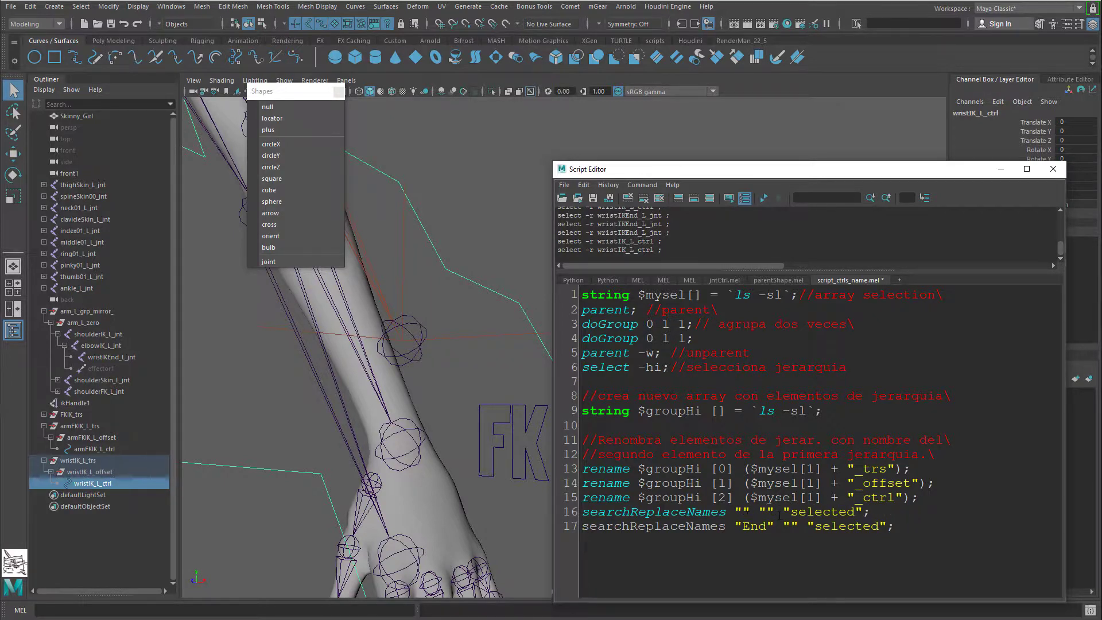
text(_jnt)
Step: Duplicate the searchReplaceNames "End" line at the end of the script and set its search string to "Gatitos"
drag(914, 528, 581, 526)
key(ctrl+c)
click(905, 526)
key(Return)
key(ctrl+v)
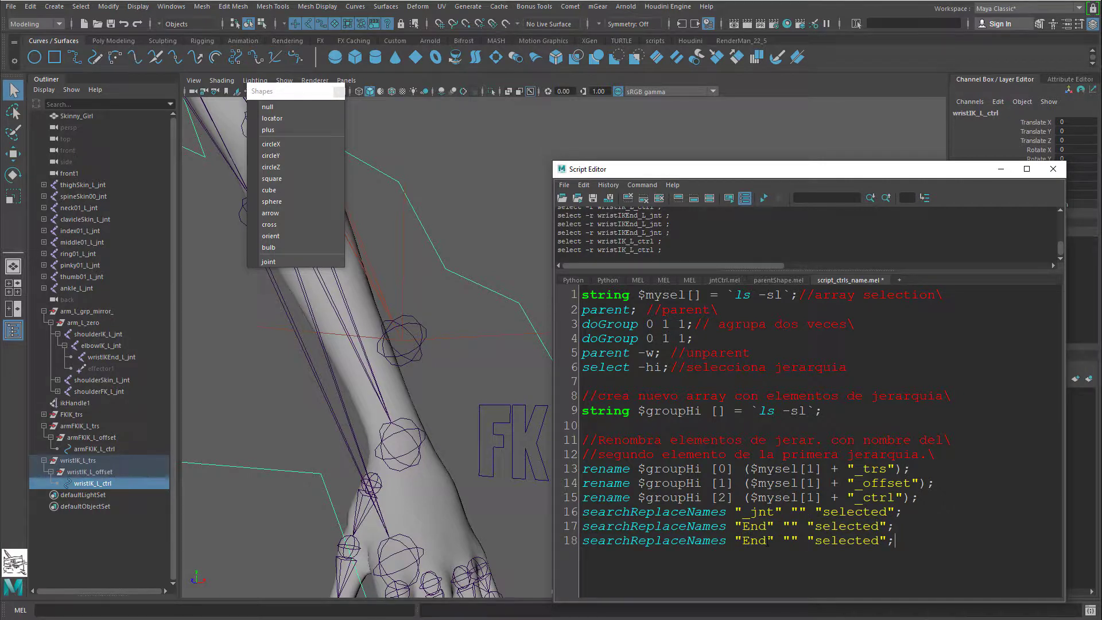
key(BackSpace)
key(BackSpace)
key(BackSpace)
text(Ga)
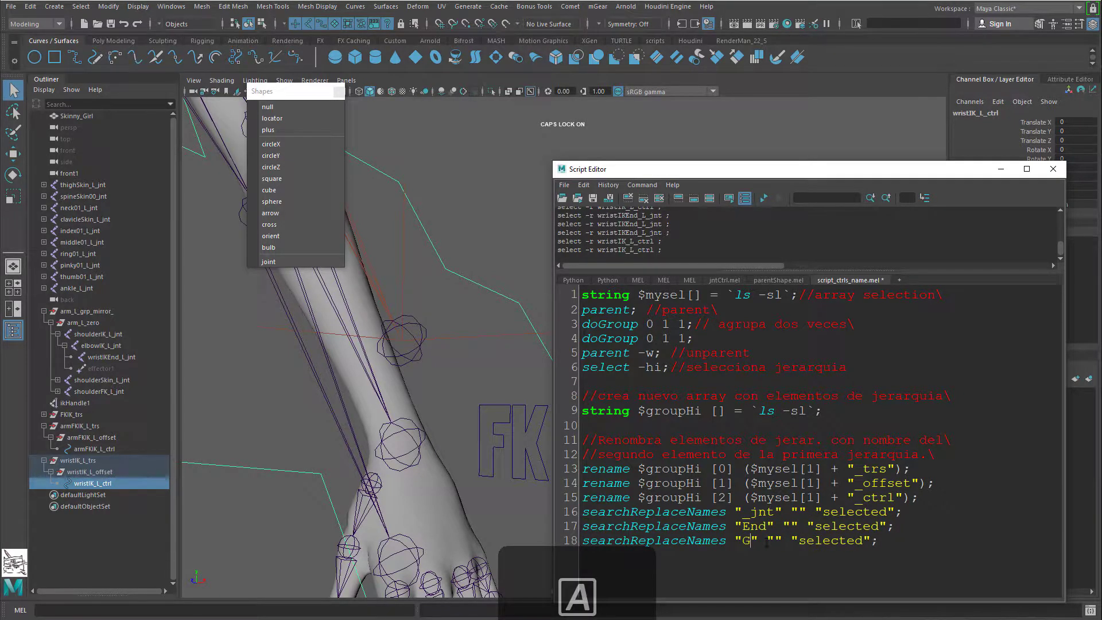
text(titos)
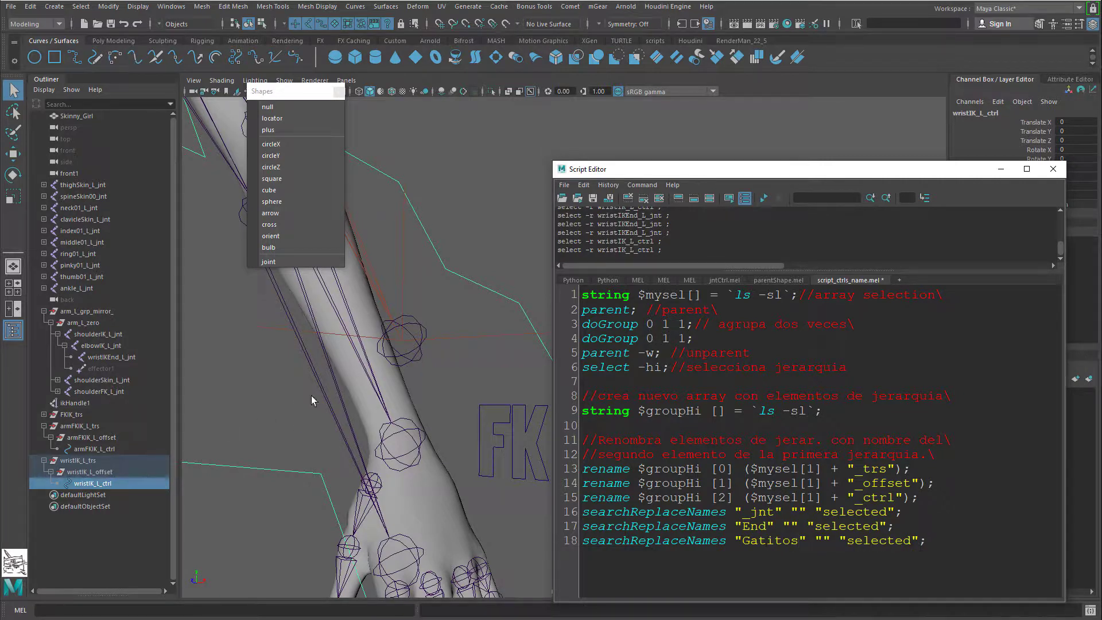
Step: Delete the wristIK_L_trs group with its offset group and control
click(474, 301)
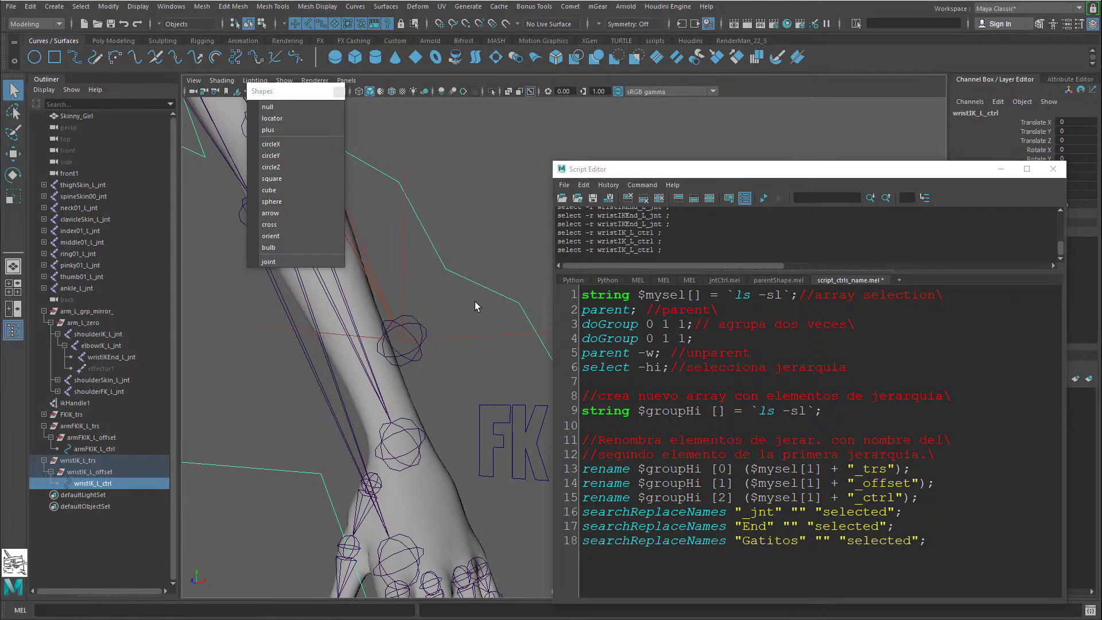
click(77, 460)
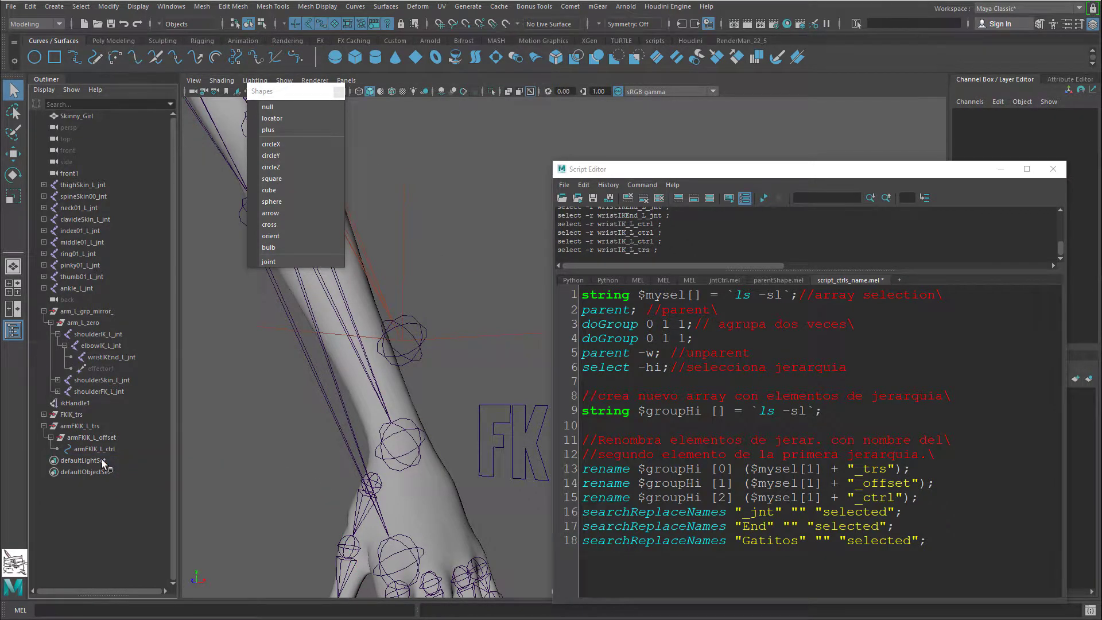
key(Delete)
Step: Rename the wristIKEnd_L_jnt joint as wristIKEndGatitos_L_jnt
click(408, 352)
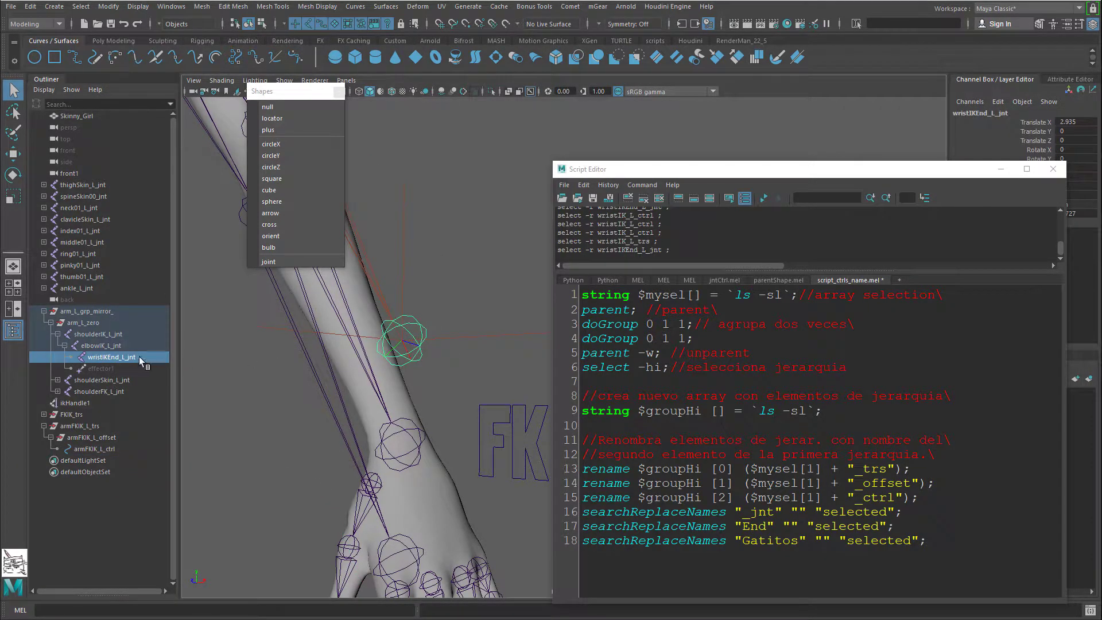
double_click(123, 357)
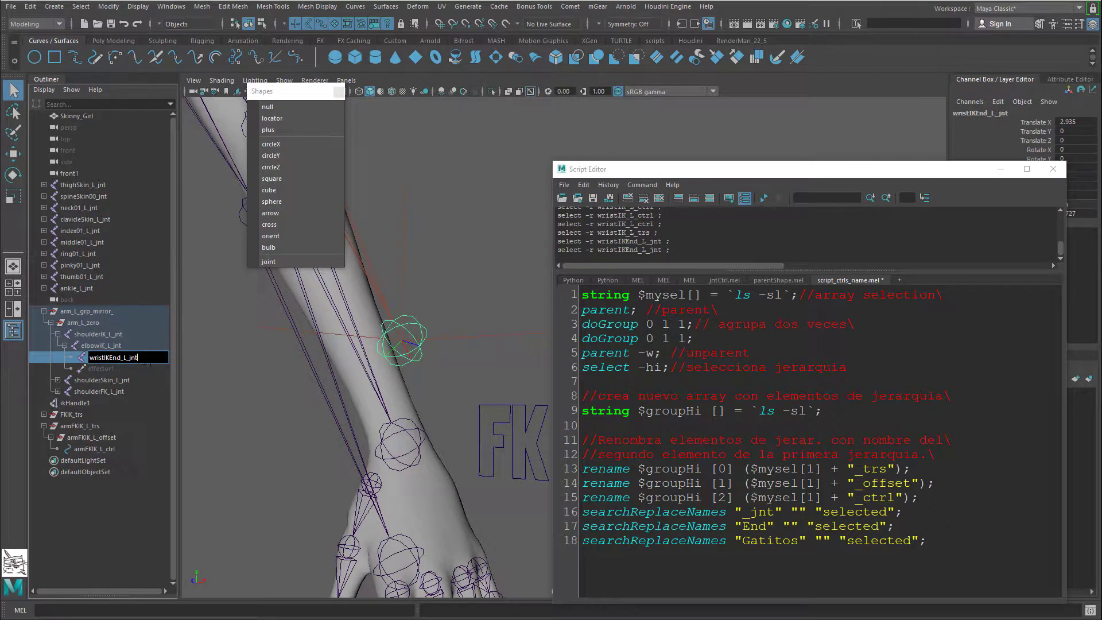
text(_)
text(Gatit)
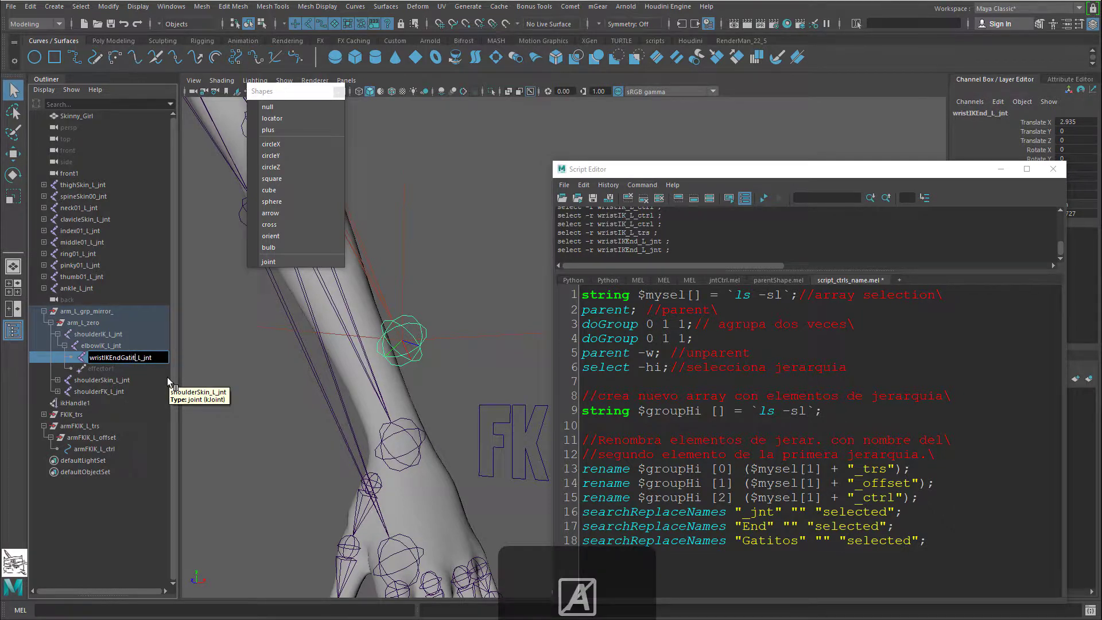
text(os)
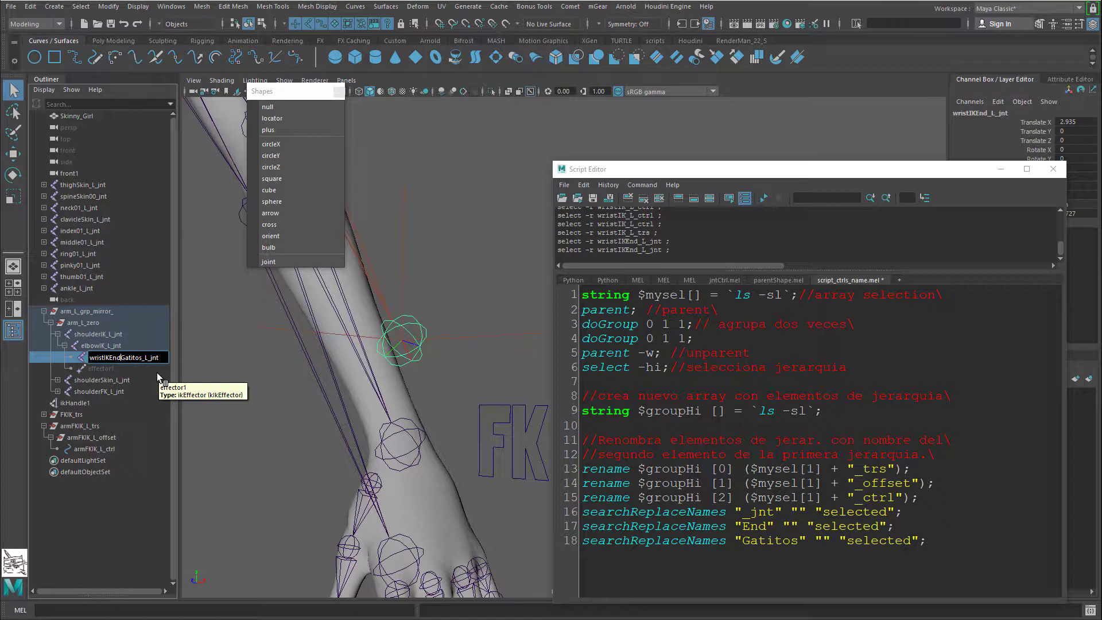
key(Return)
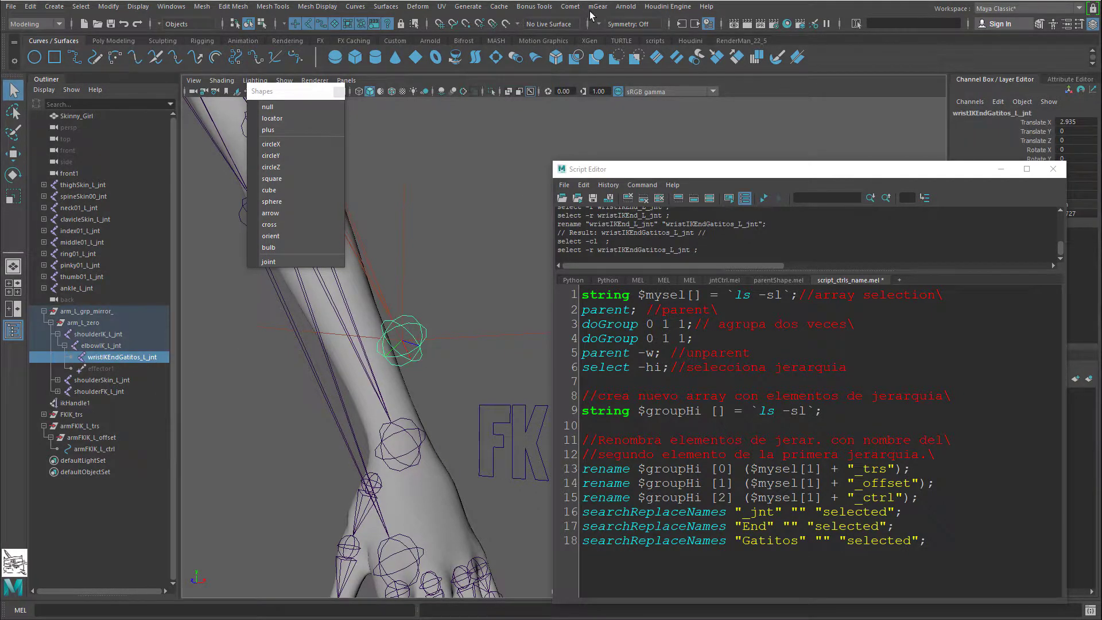
Step: Create a cross control at the wristIKEndGatitos_L_jnt joint, run the whole script on the cross and joint, and expand the resulting group
click(570, 6)
mouse_move(616, 53)
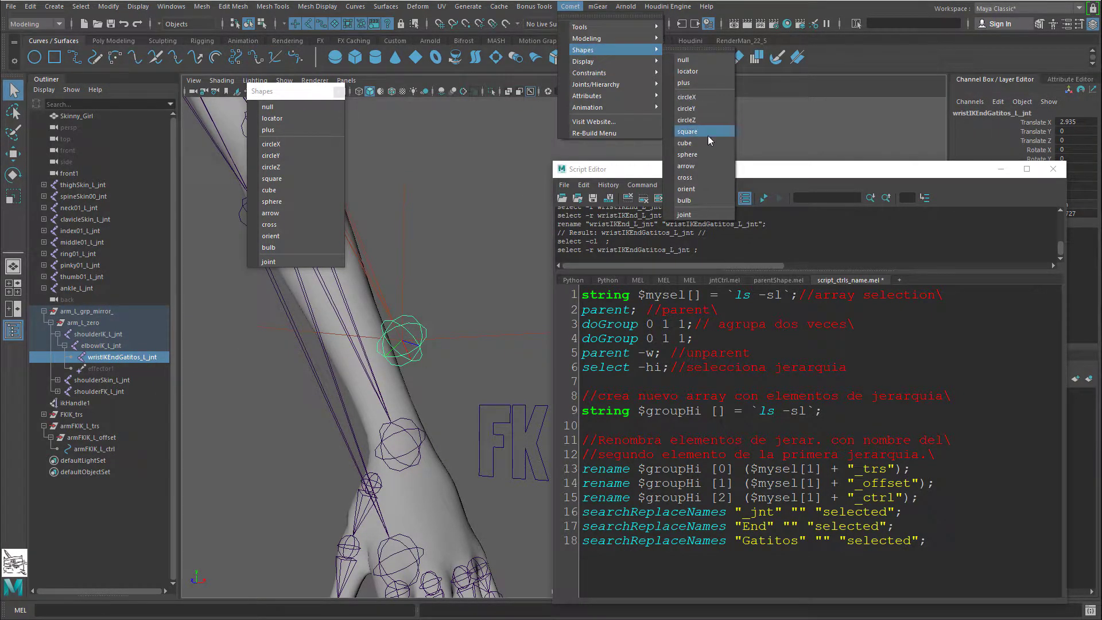
click(708, 178)
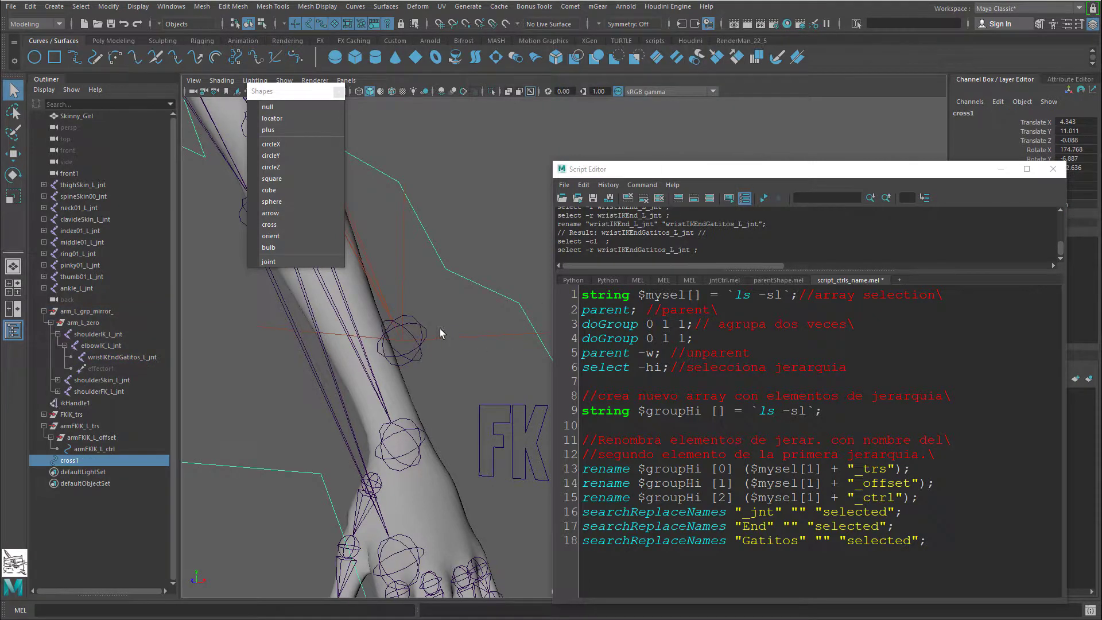
shift+click(423, 355)
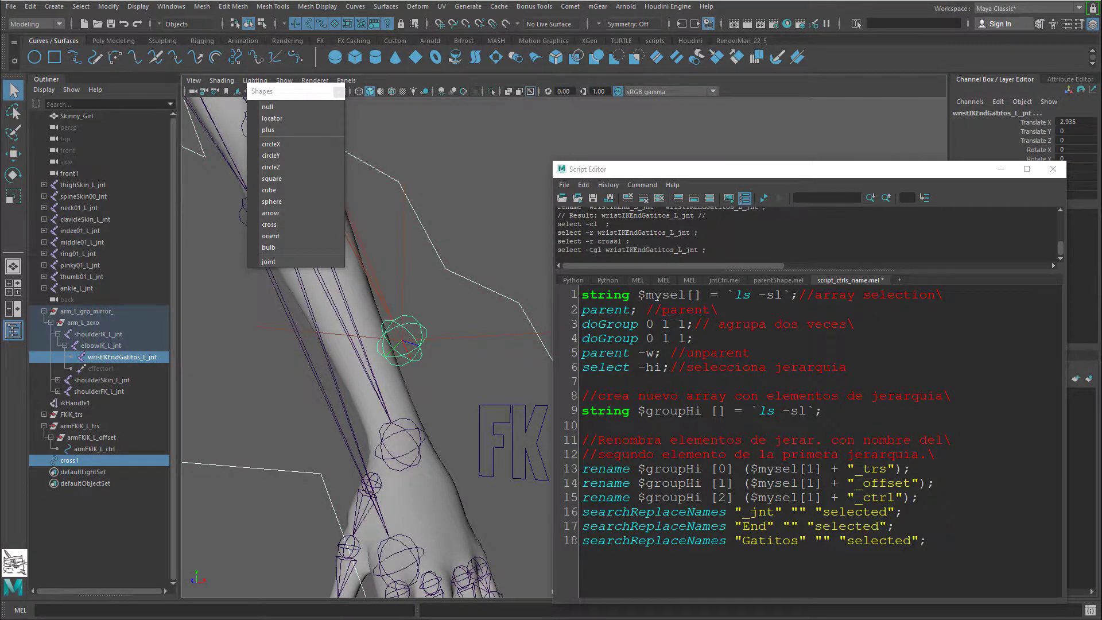
drag(928, 541, 542, 251)
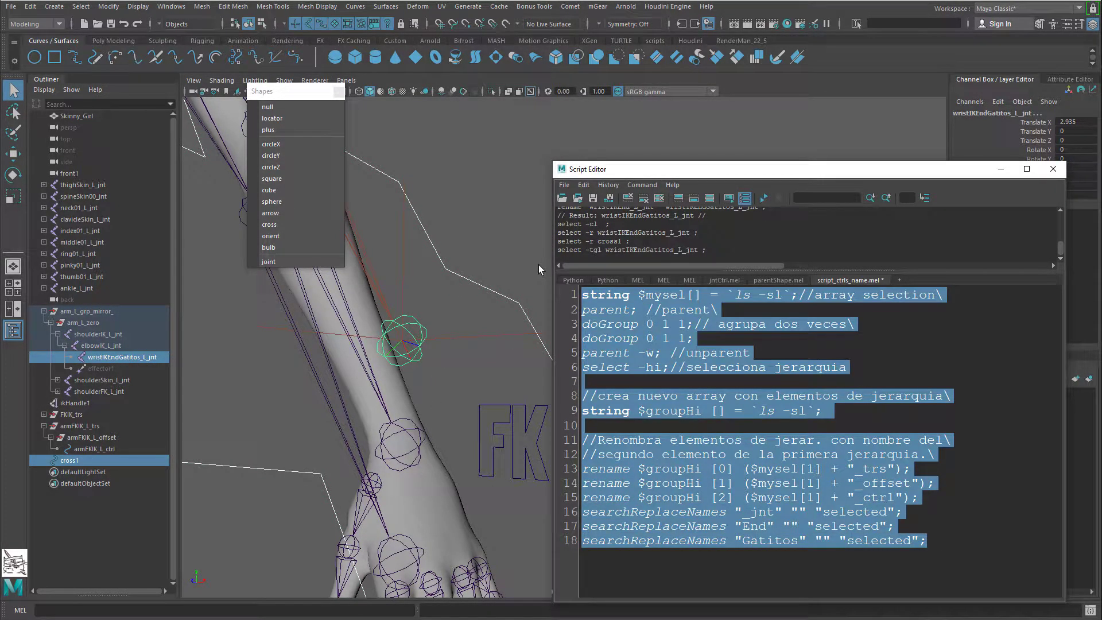
key(ctrl+Return)
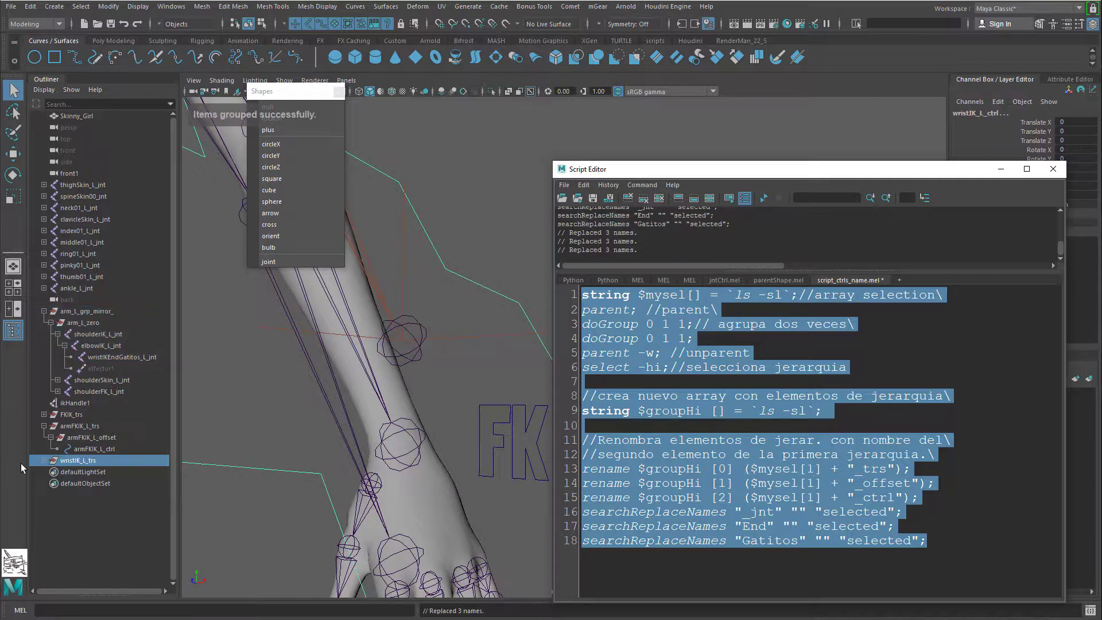
shift+click(45, 461)
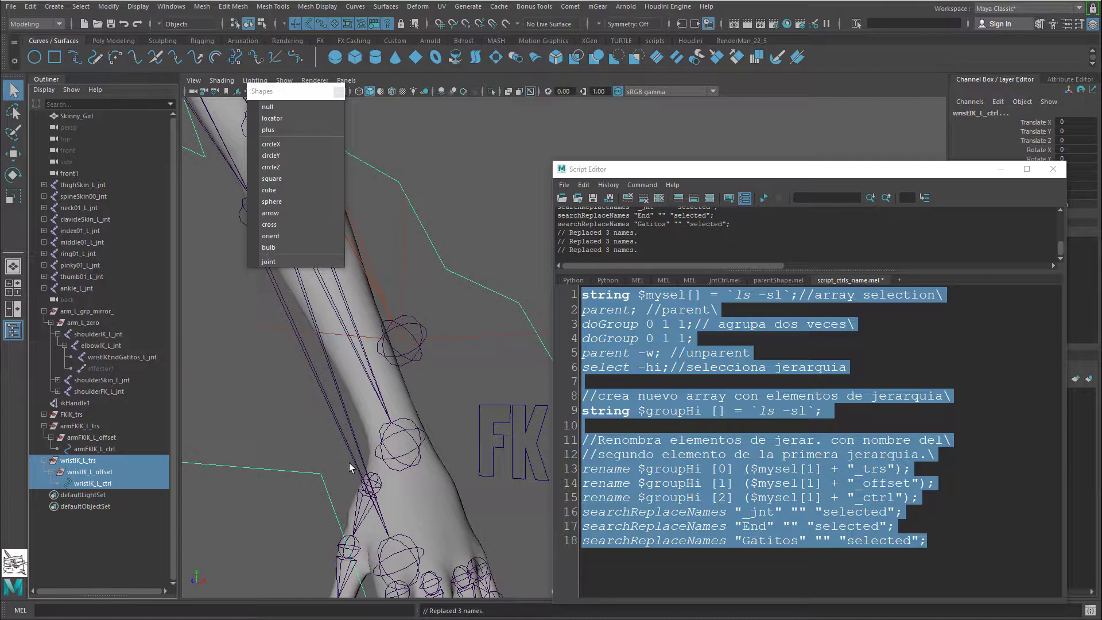
Step: Comment out the searchReplaceNames "Gatitos" line in the script
click(792, 550)
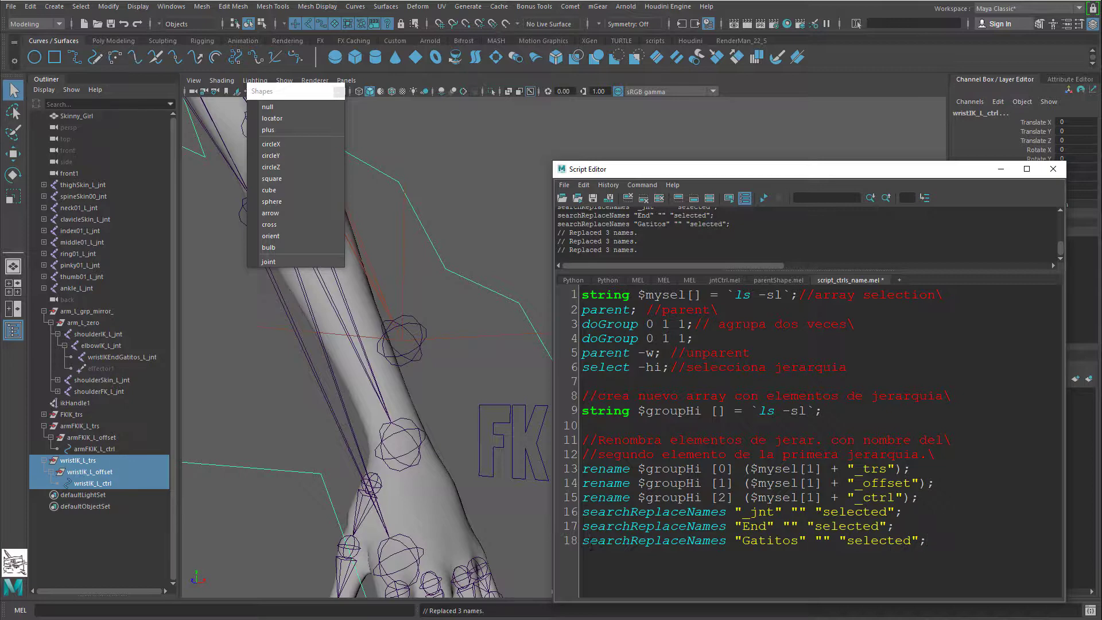
text(//)
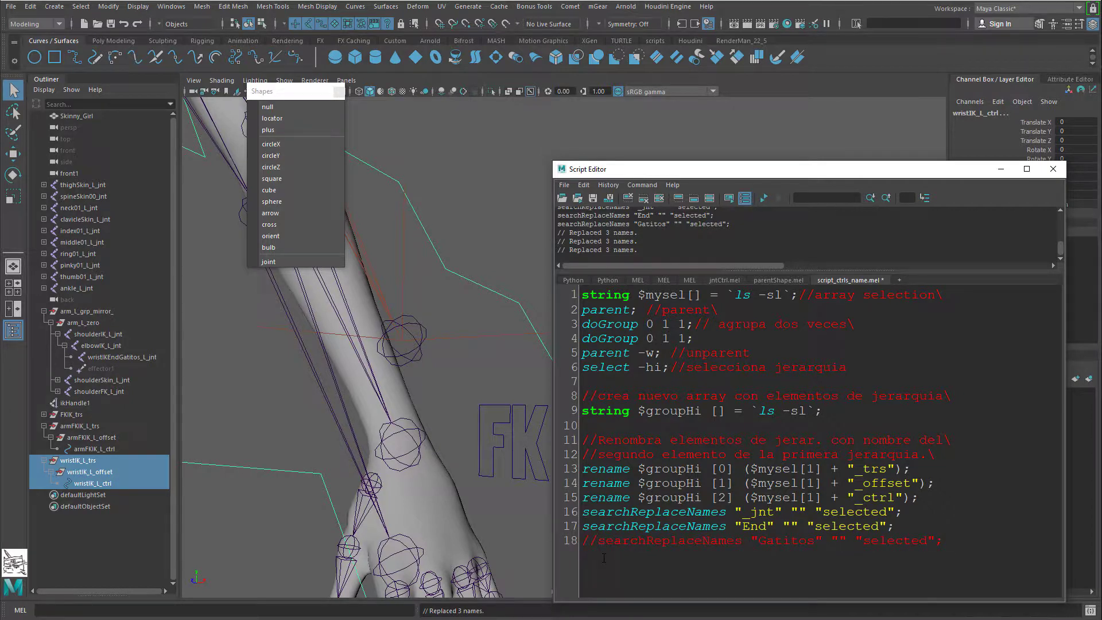
drag(988, 552, 606, 541)
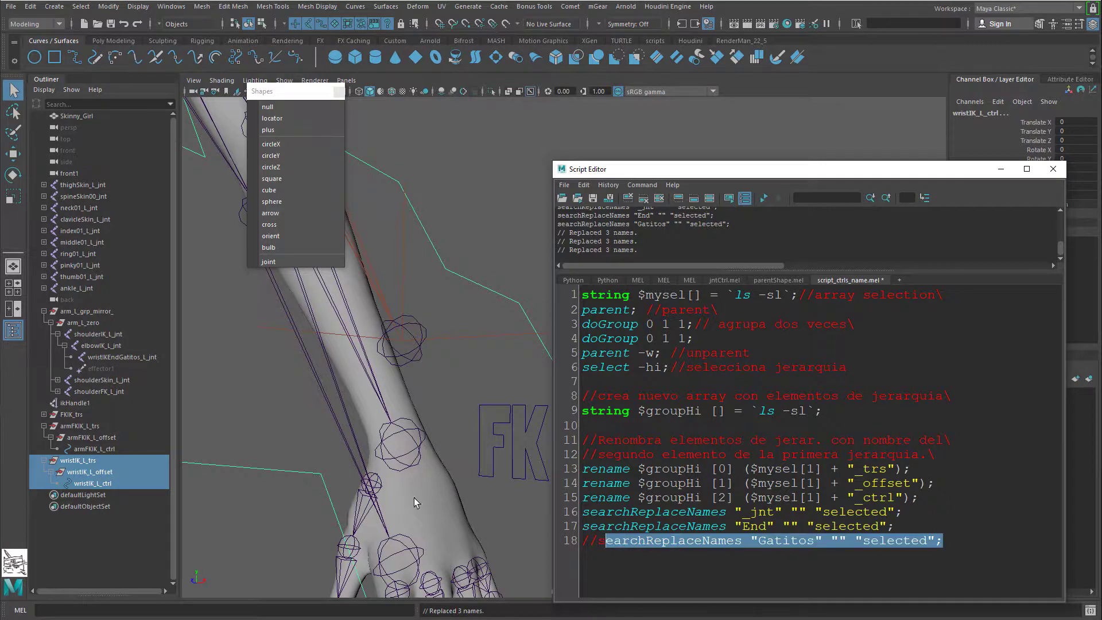
Step: Delete the wristIK_L_trs group and create a new cross control at the wristIKEndGatitos_L_jnt joint
click(86, 460)
key(Delete)
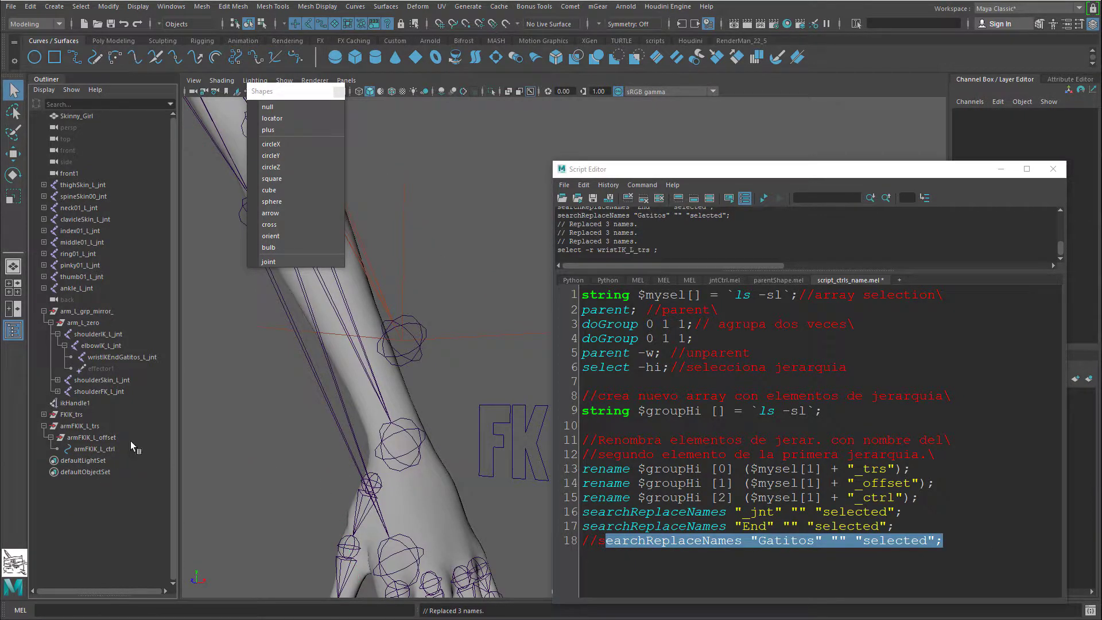
click(404, 352)
click(598, 7)
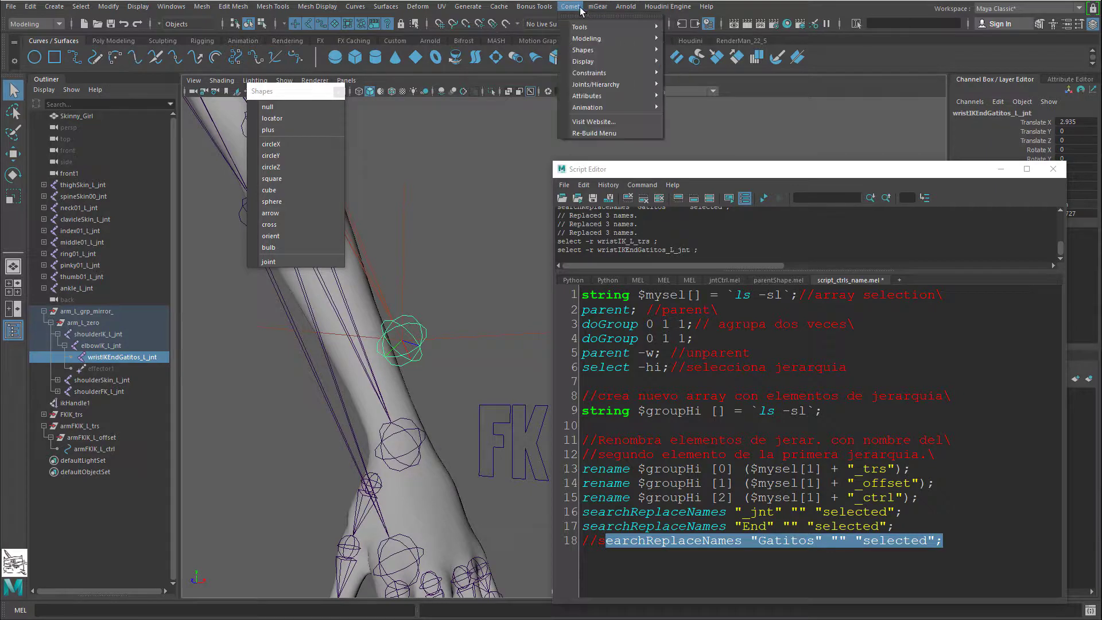
mouse_move(613, 51)
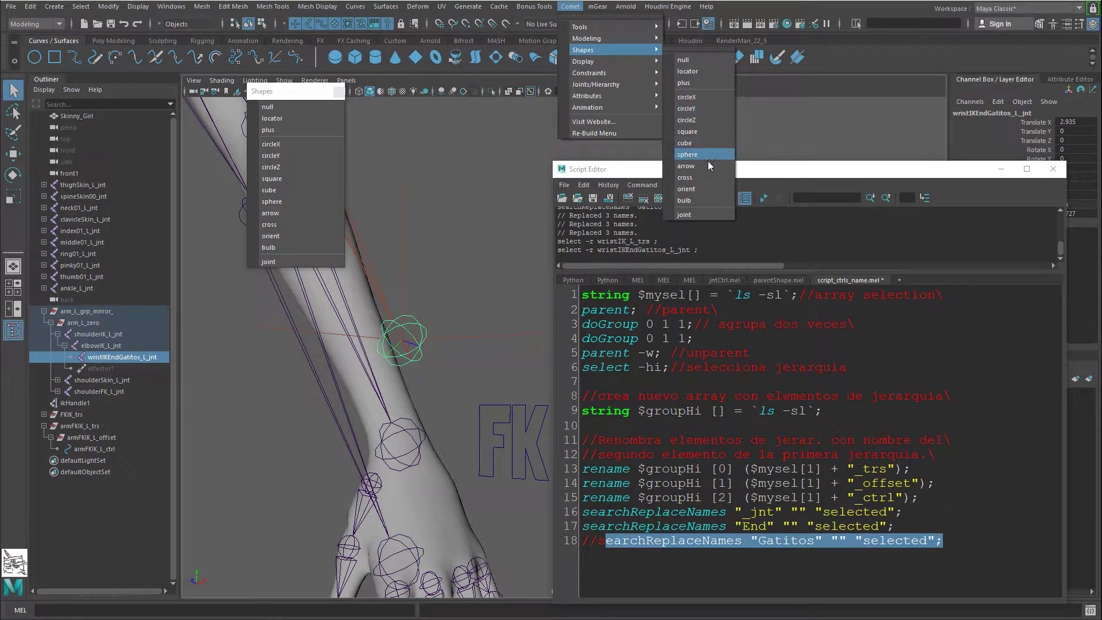
click(686, 177)
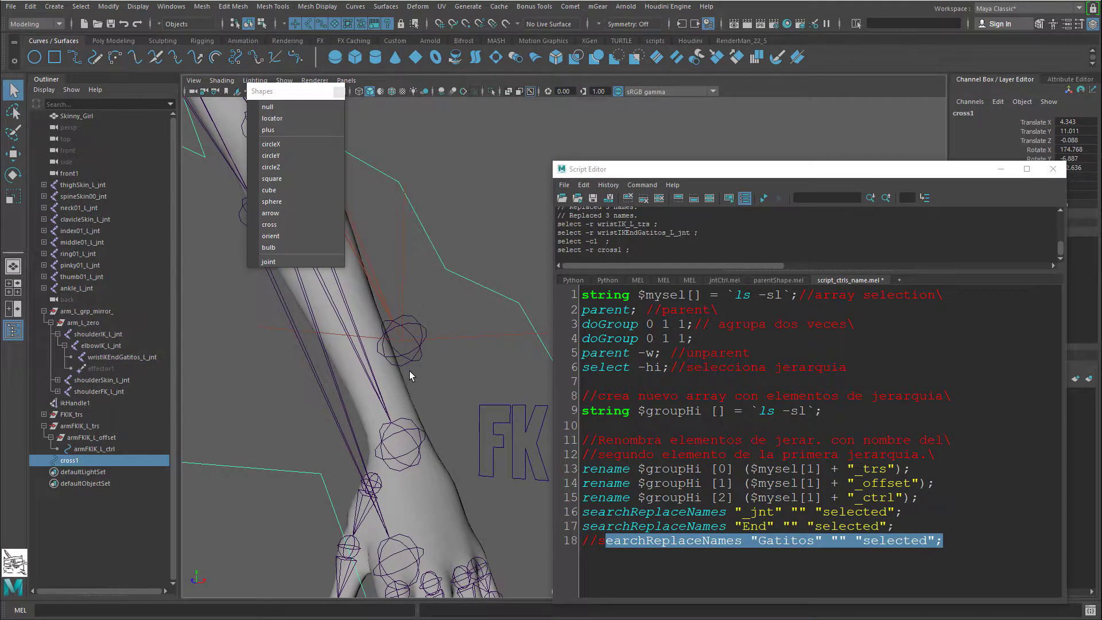
Step: Run the whole script on the new cross and the wristIKEndGatitos_L_jnt joint, and expand the resulting group
key(ctrl+a)
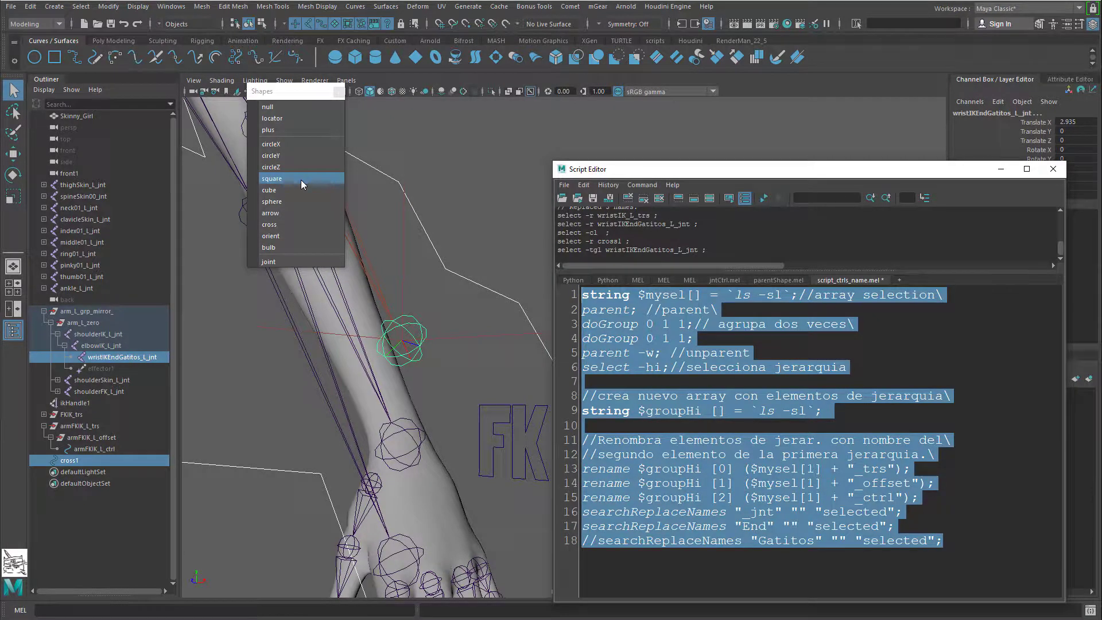
key(ctrl+Return)
click(44, 461)
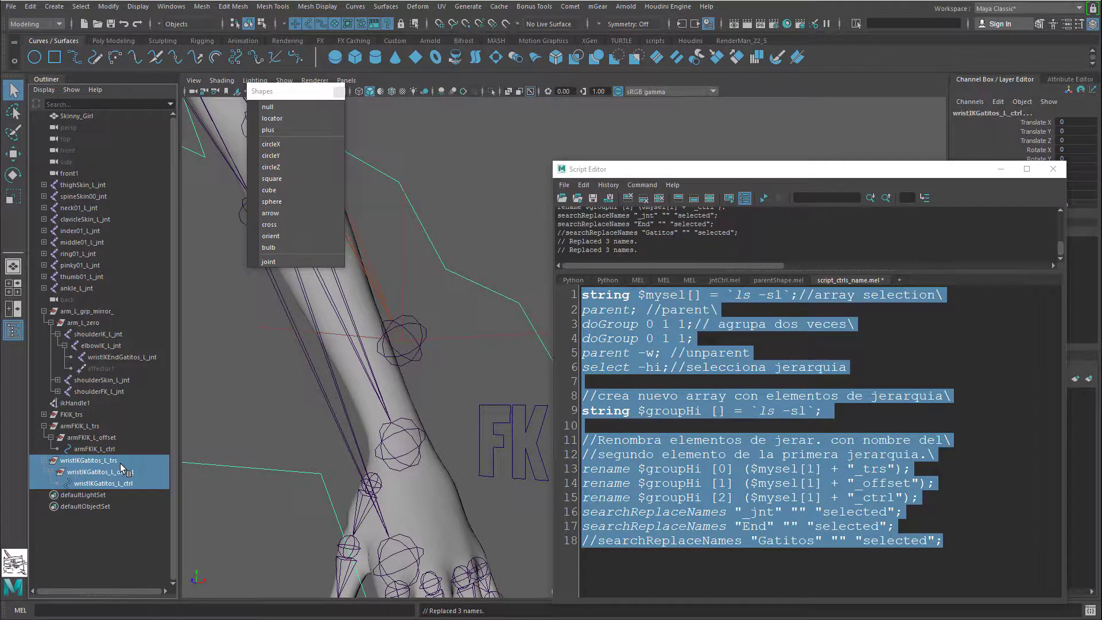
Step: Remove the commented-out searchReplaceNames "Gatitos" line from the script
click(666, 582)
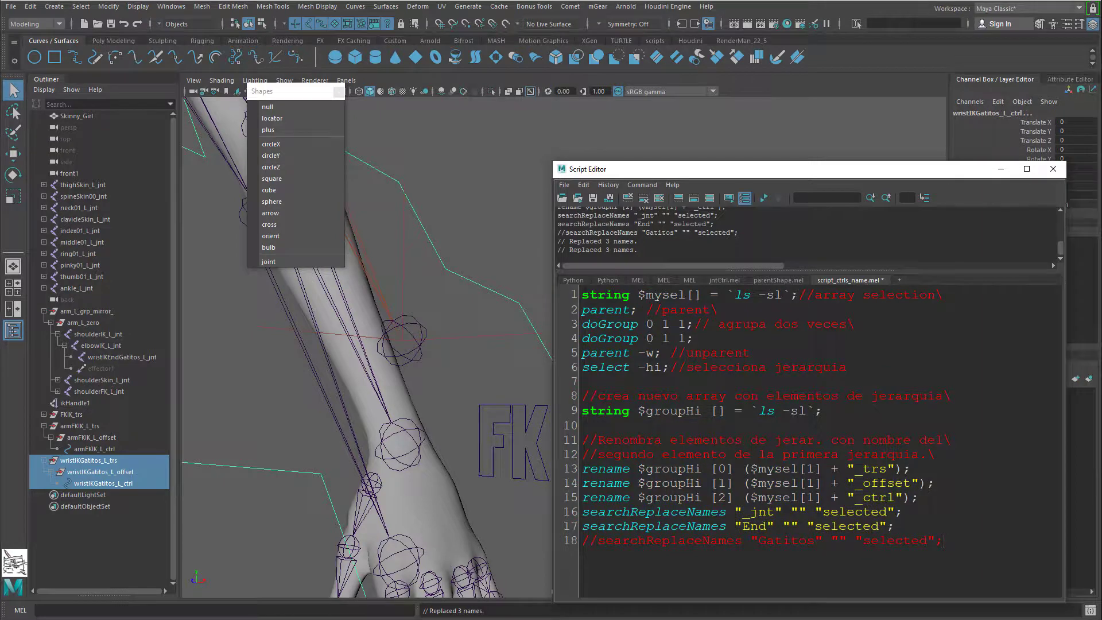
drag(669, 579, 582, 559)
drag(970, 543, 578, 541)
key(BackSpace)
Step: Rename the wristIKEndGatitos_L_jnt joint back to wristIKEnd_L_jnt and delete the wristIKGatitos_L_trs group
double_click(122, 359)
key(BackSpace)
key(BackSpace)
key(BackSpace)
key(BackSpace)
key(BackSpace)
key(BackSpace)
key(BackSpace)
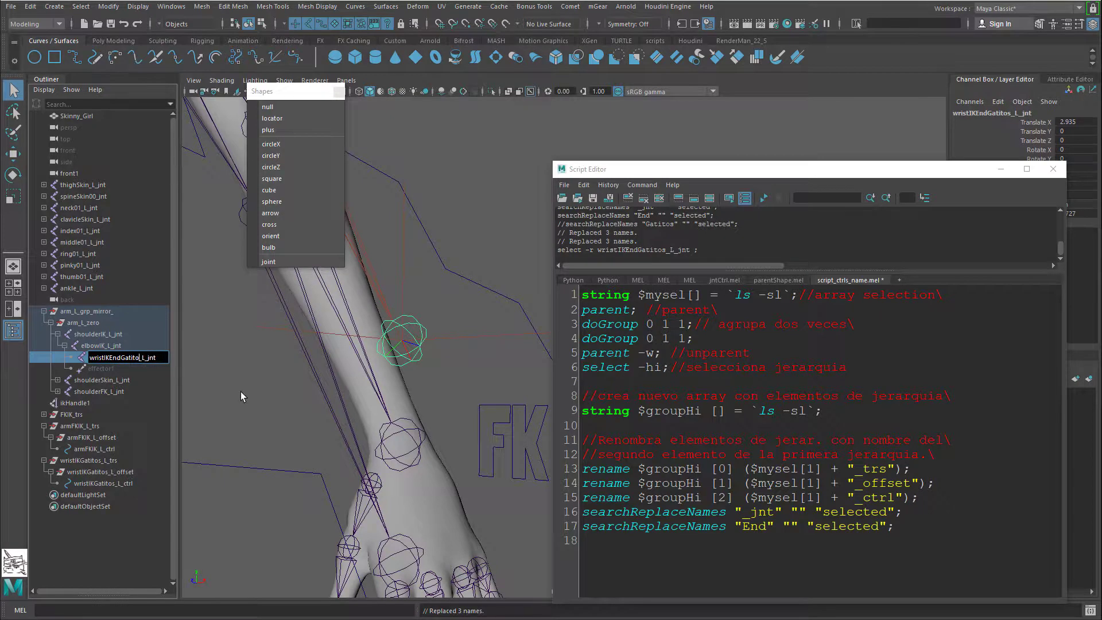
key(Return)
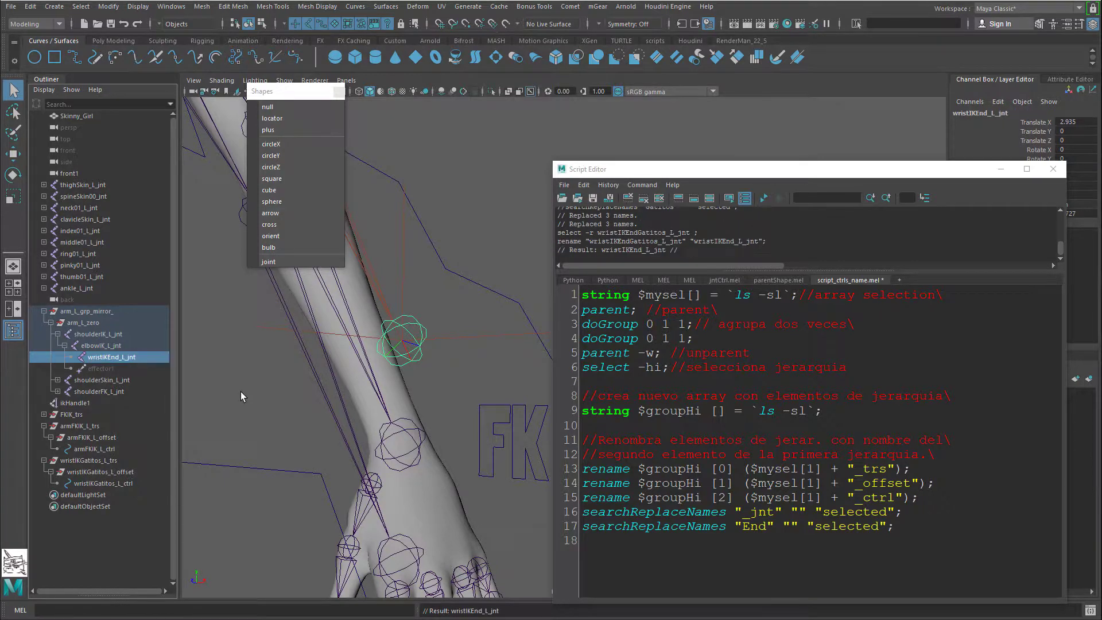
click(98, 462)
key(Delete)
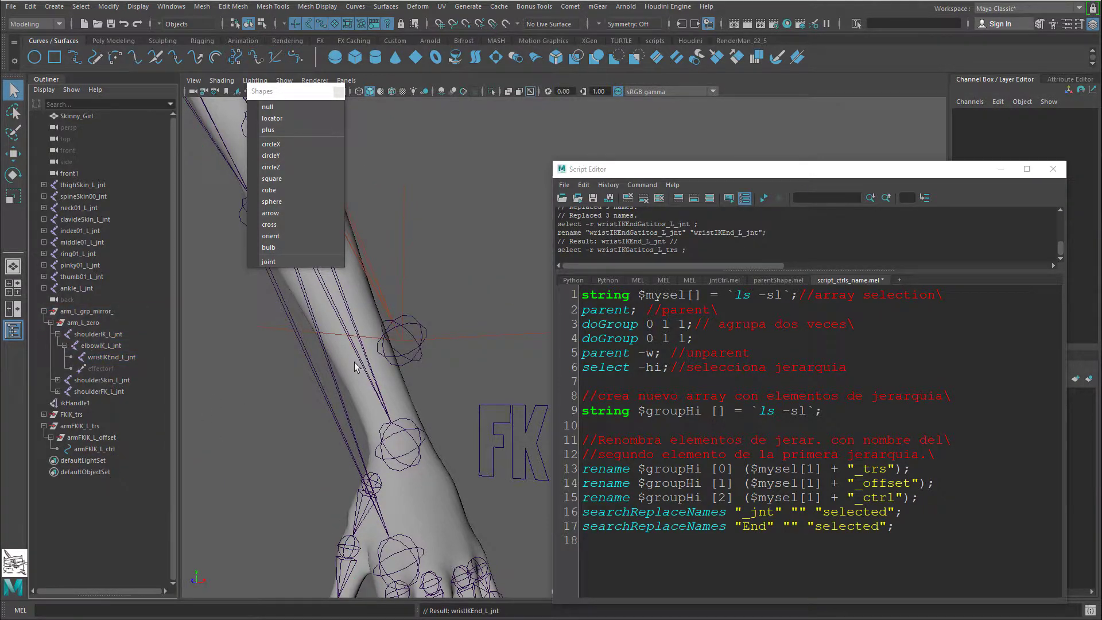
Step: Show the Custom shelf and create a plus-shaped control at the wristIKEnd_L_jnt joint
click(403, 342)
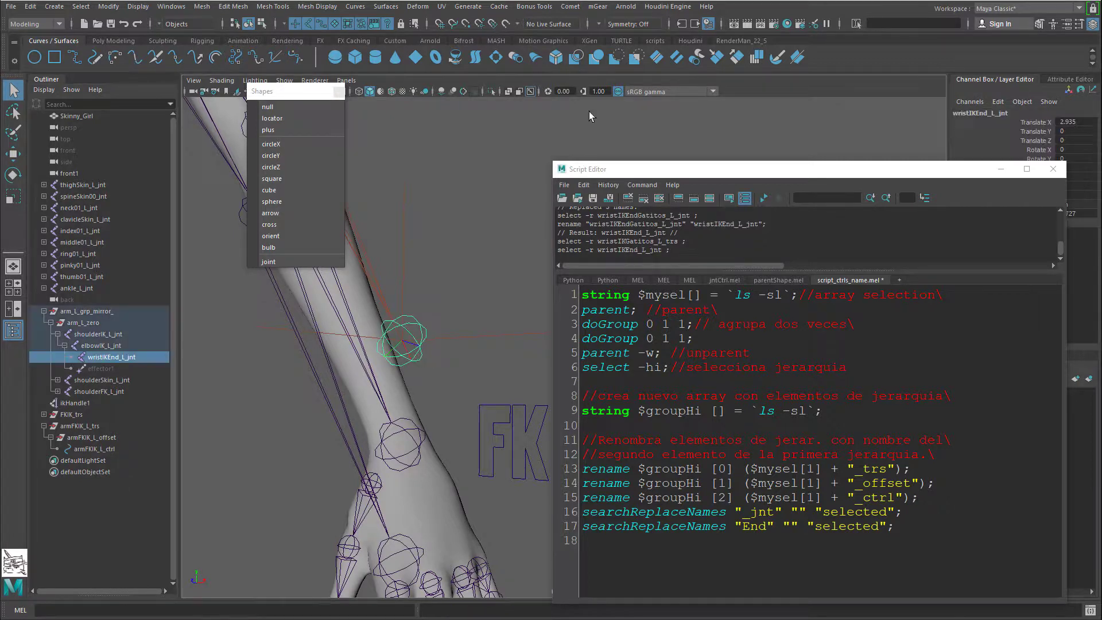
click(571, 7)
click(387, 41)
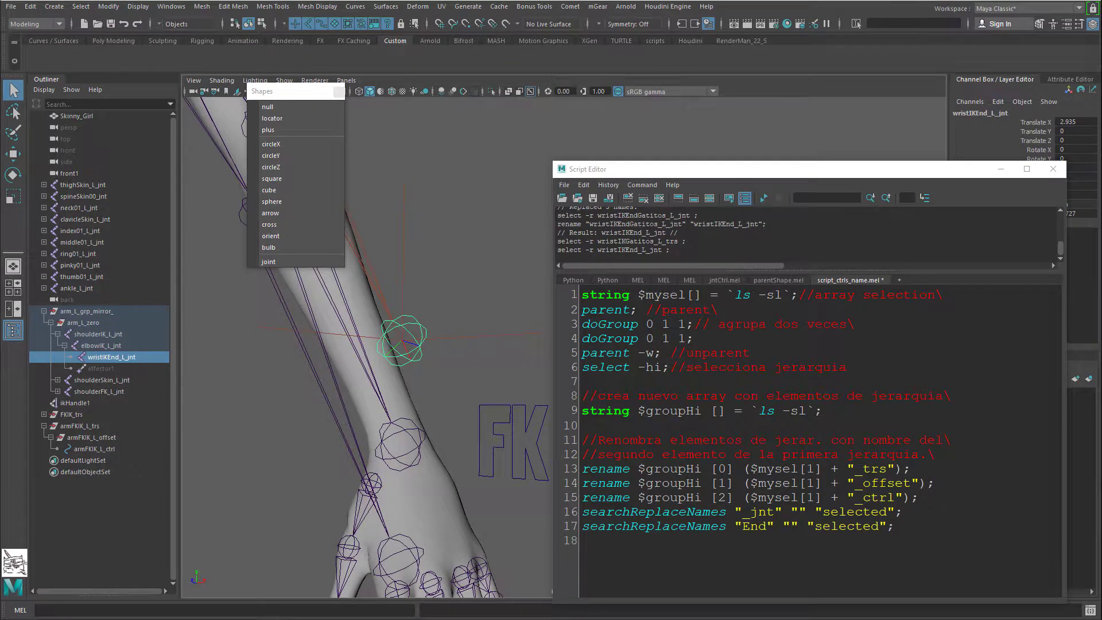
drag(895, 526, 581, 294)
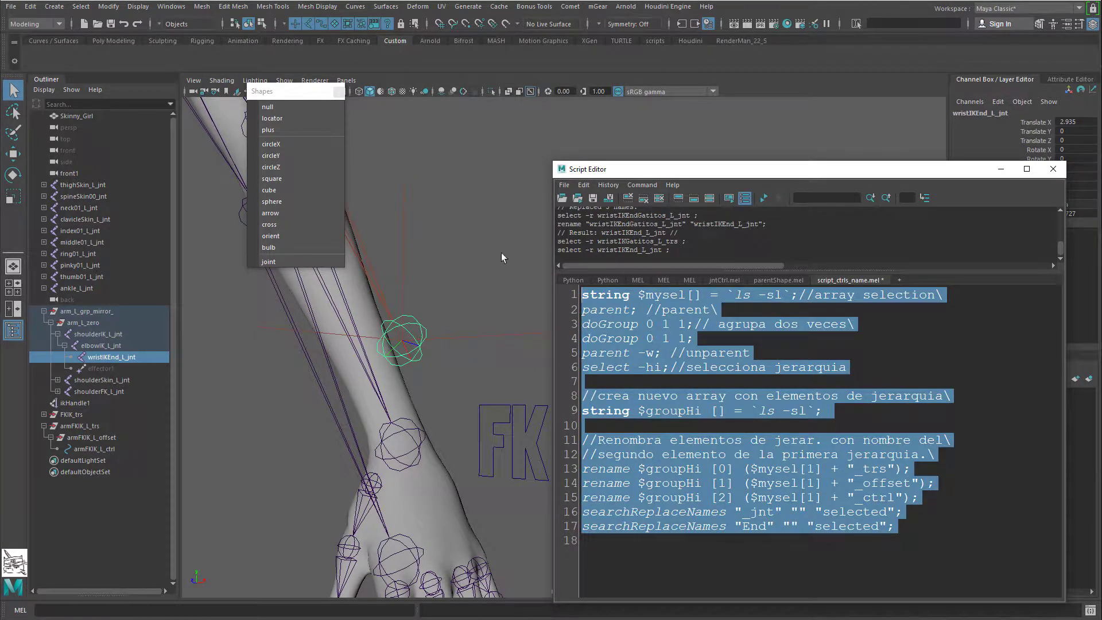
click(268, 129)
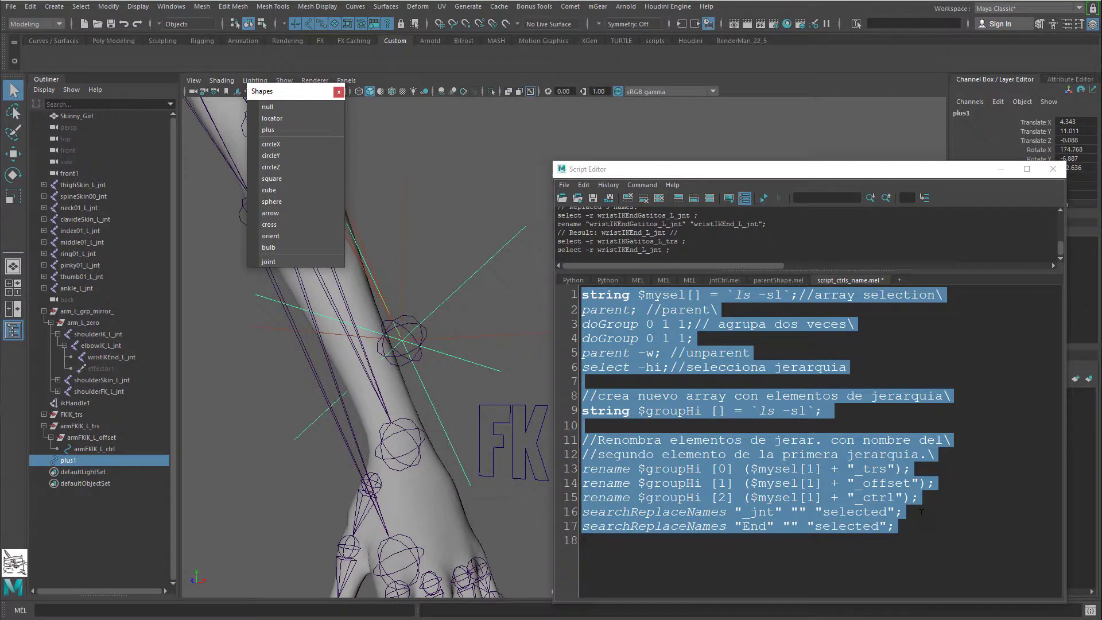
Step: Add the whole script to the Custom shelf as a button and open that button's settings
drag(915, 526, 72, 56)
right_click(43, 54)
click(60, 70)
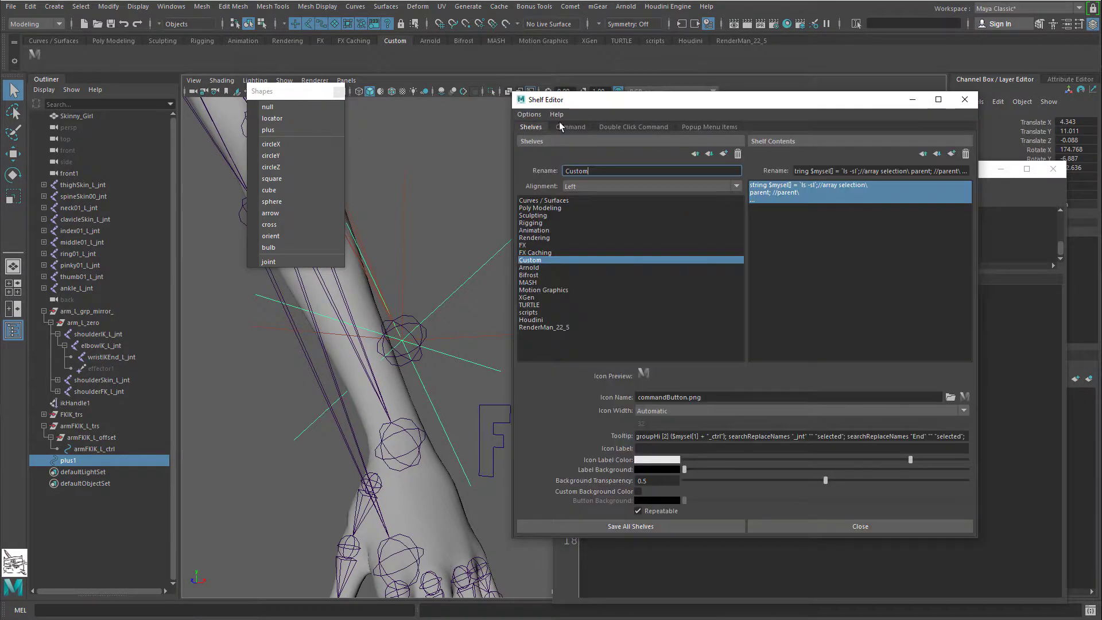
Step: Clear the shelf button's tooltip, set its icon label to CtrlJnt, and save all shelves
click(706, 448)
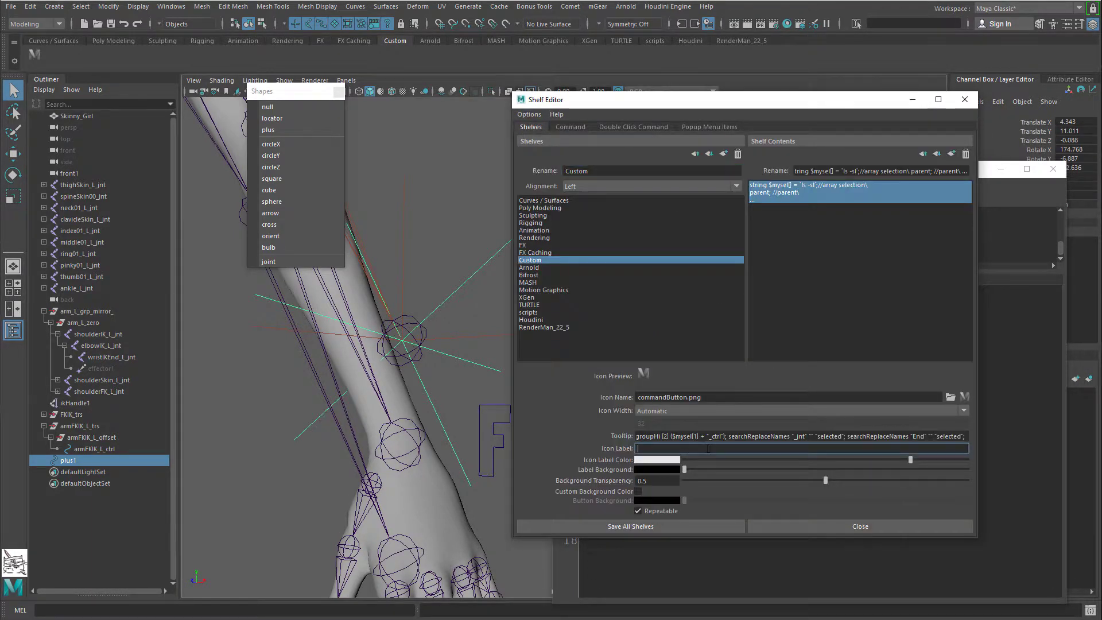
drag(715, 440, 481, 418)
key(ctrl+a)
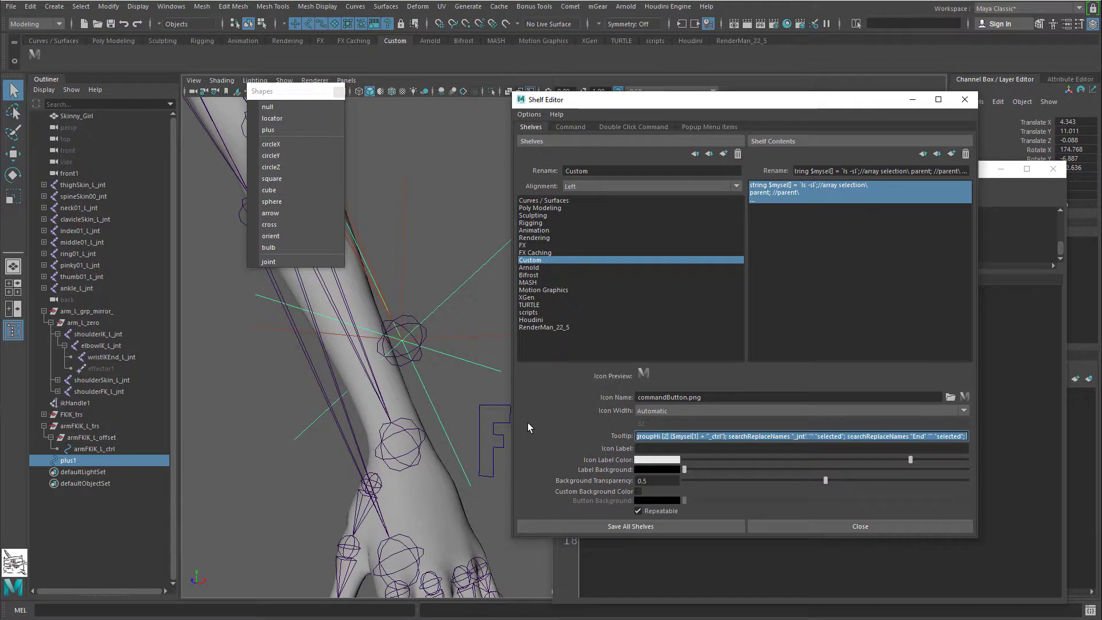
key(BackSpace)
click(723, 449)
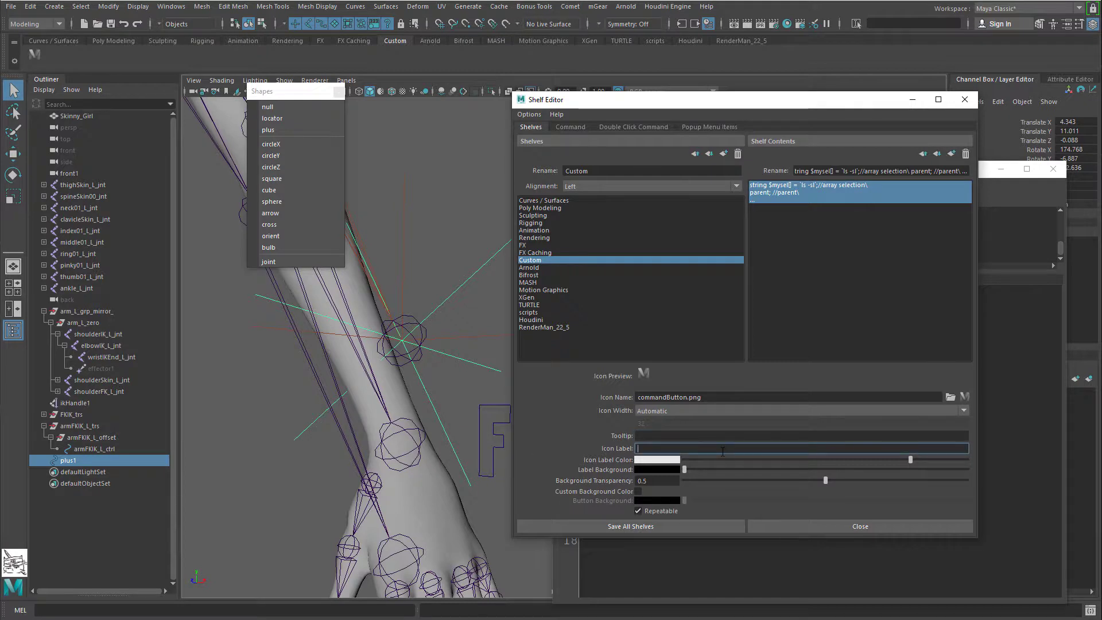
text(C)
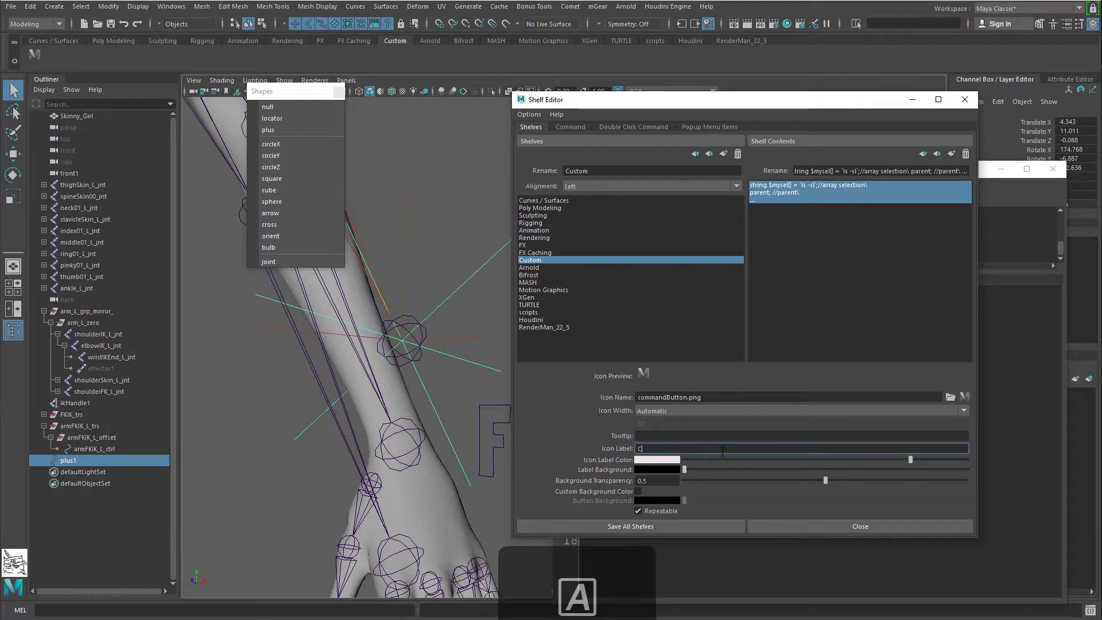
text(trl)
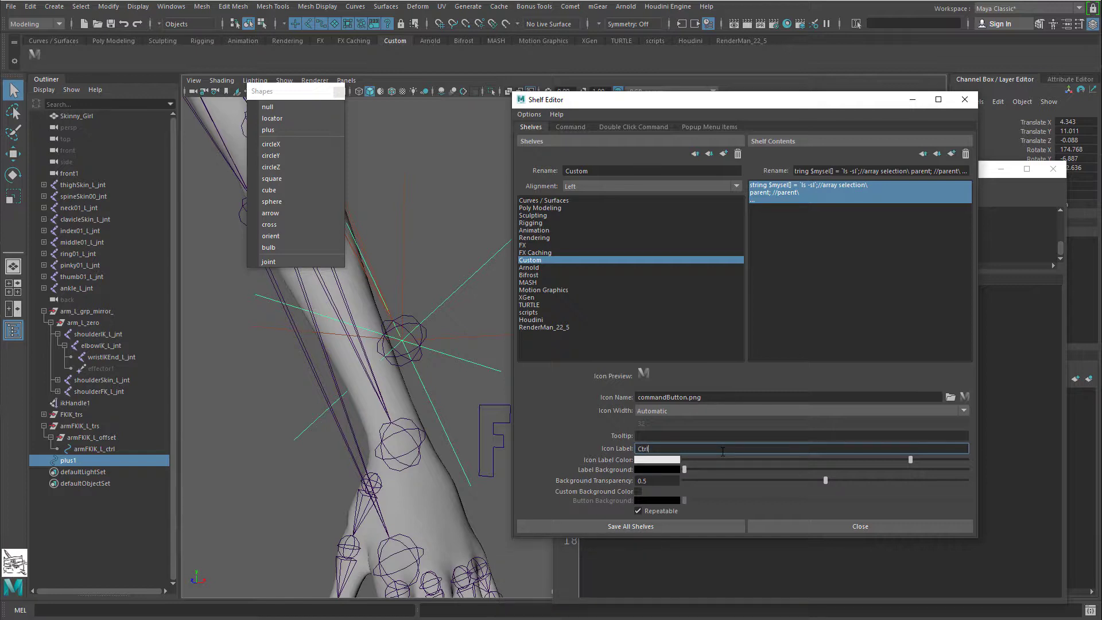
text(Jnt)
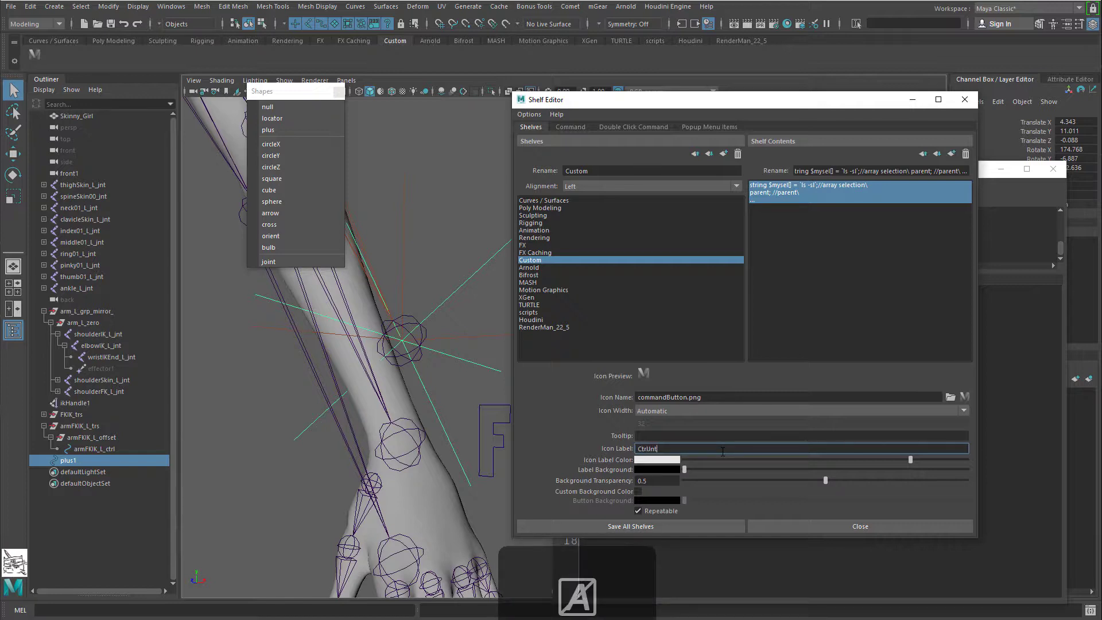
click(661, 526)
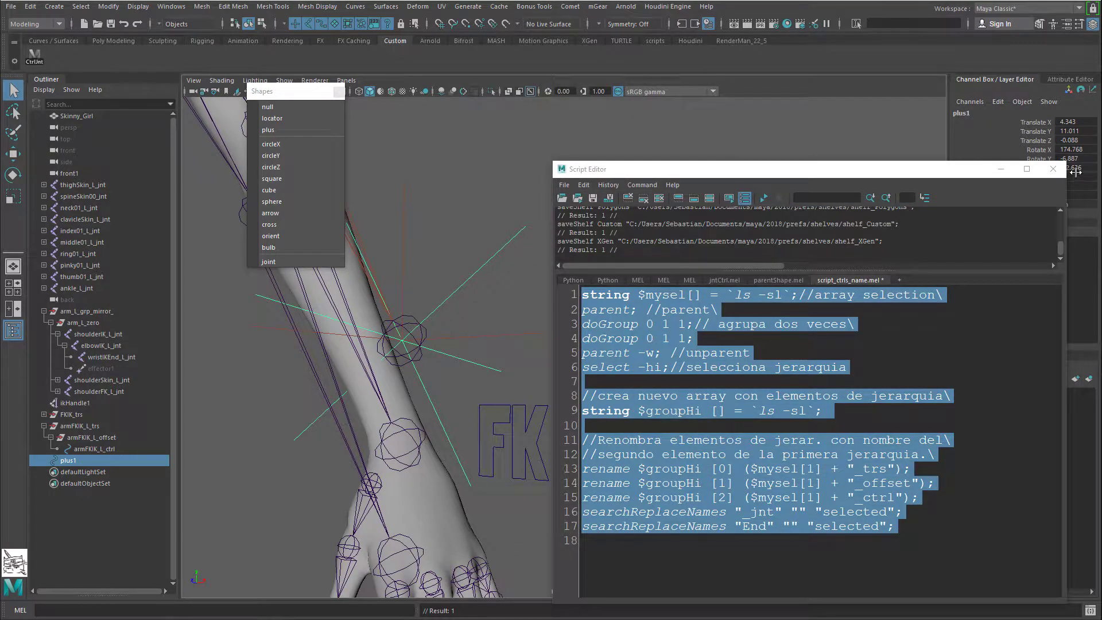
Step: Review the CtrlJnt shelf button's settings and delete the button from the Custom shelf
right_click(36, 56)
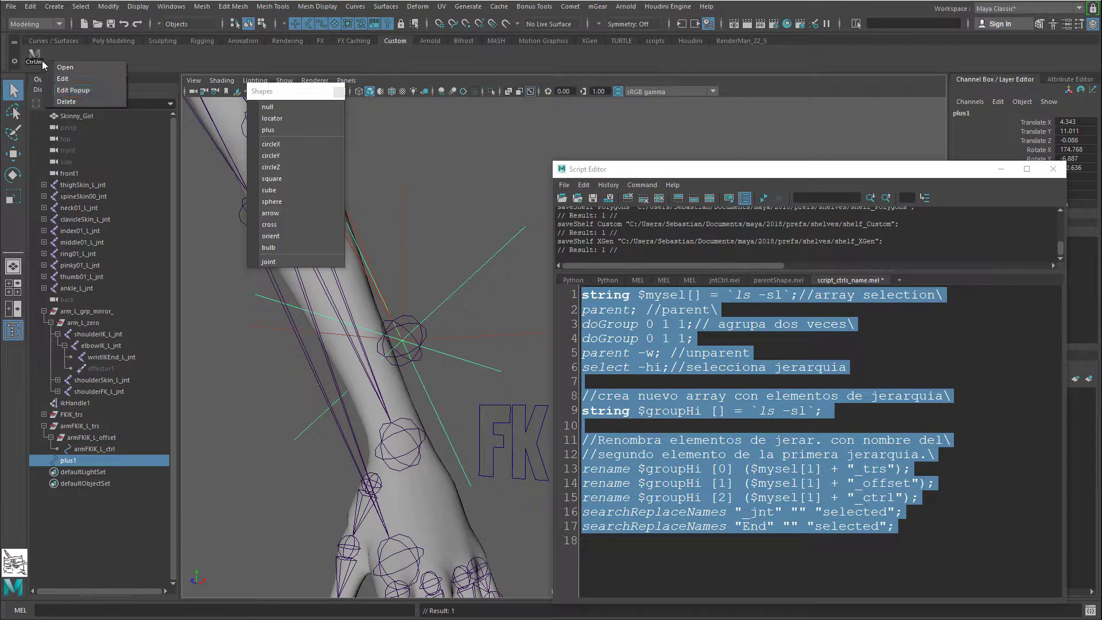
click(92, 80)
click(531, 127)
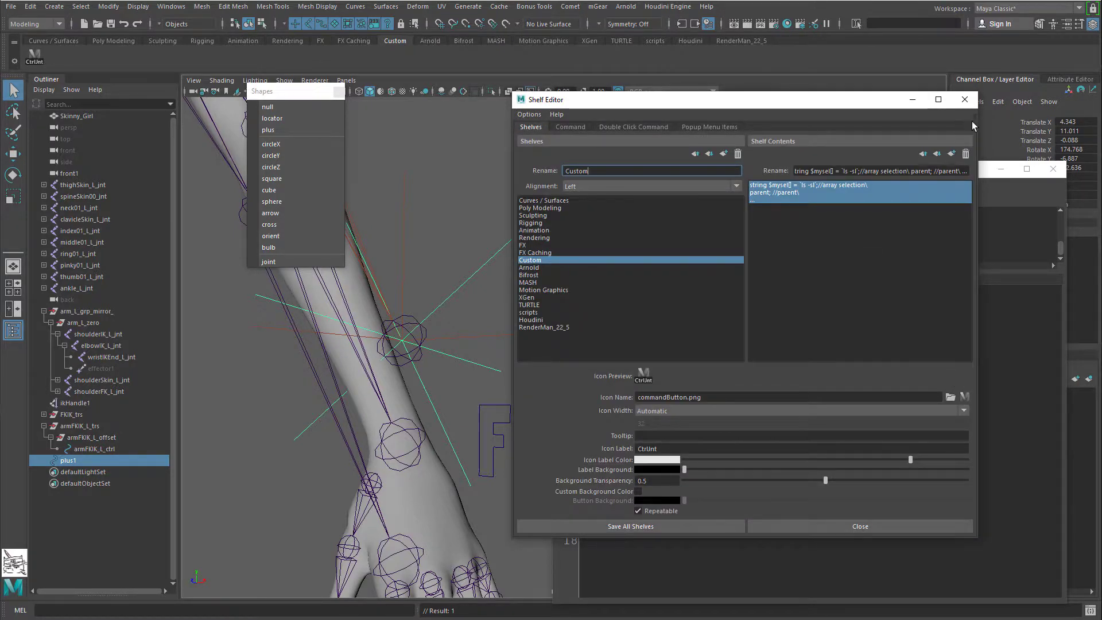
click(965, 99)
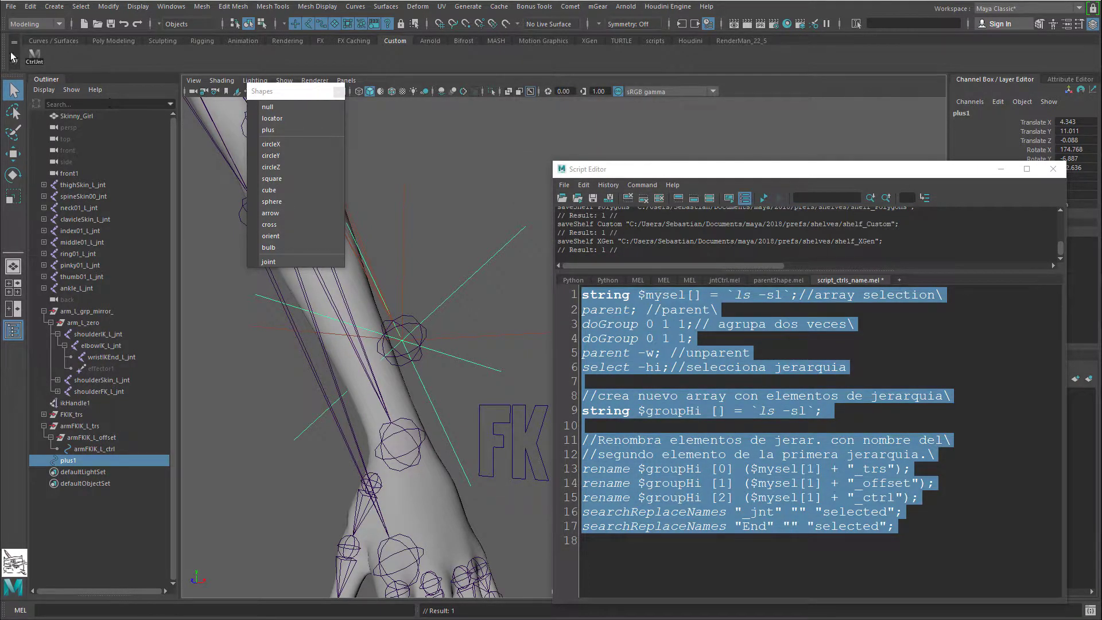
right_click(33, 50)
click(62, 70)
click(965, 100)
right_click(32, 60)
click(68, 102)
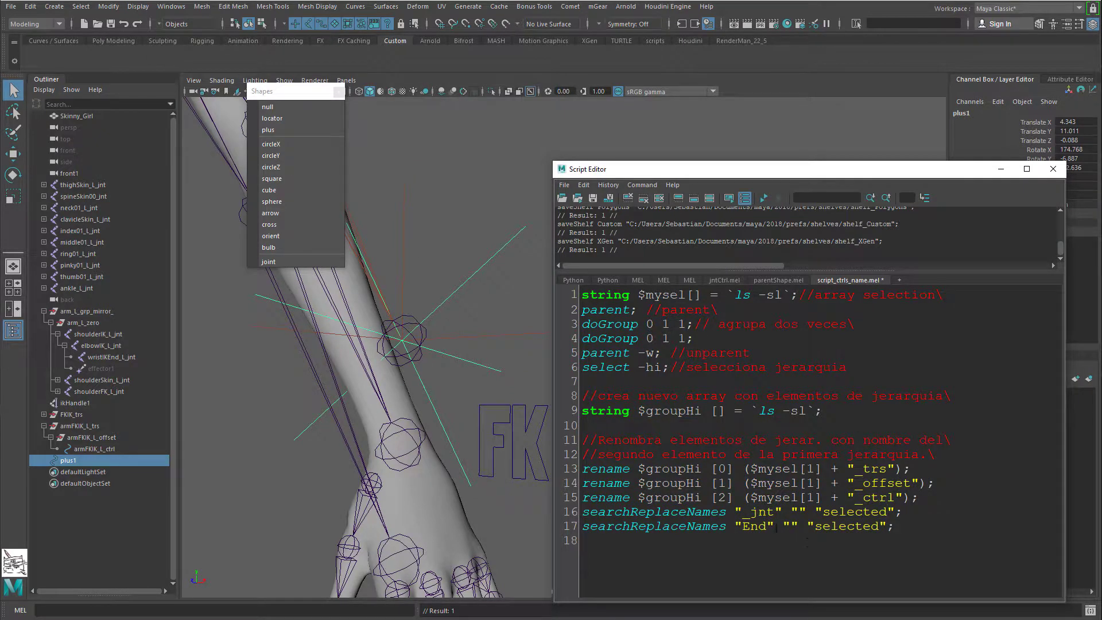
drag(777, 527, 583, 396)
click(742, 526)
drag(933, 275, 935, 248)
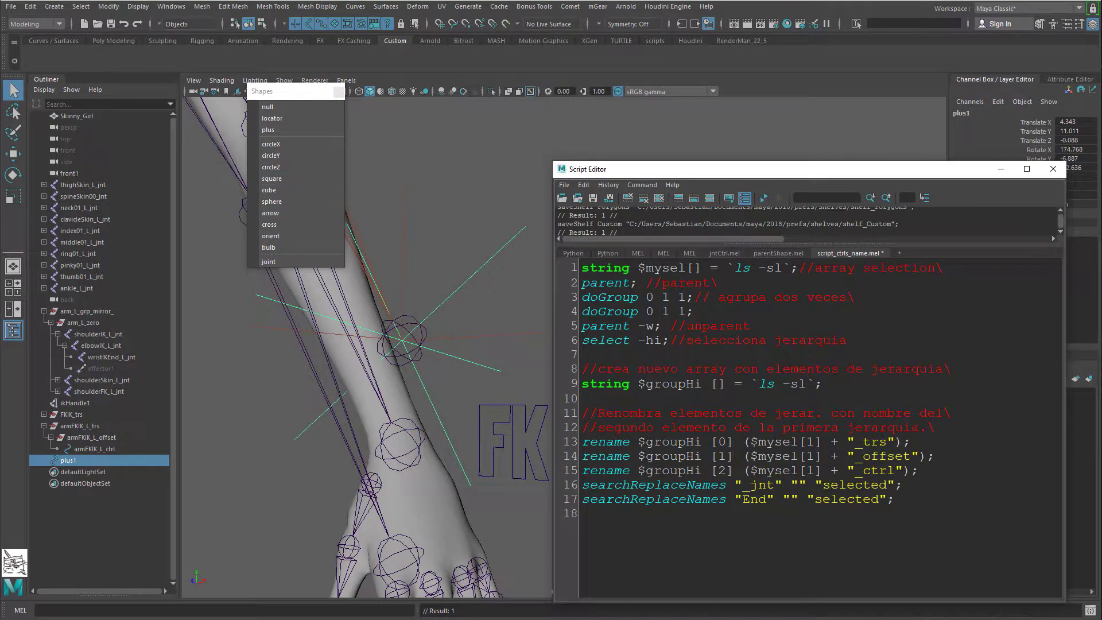
drag(896, 500, 668, 253)
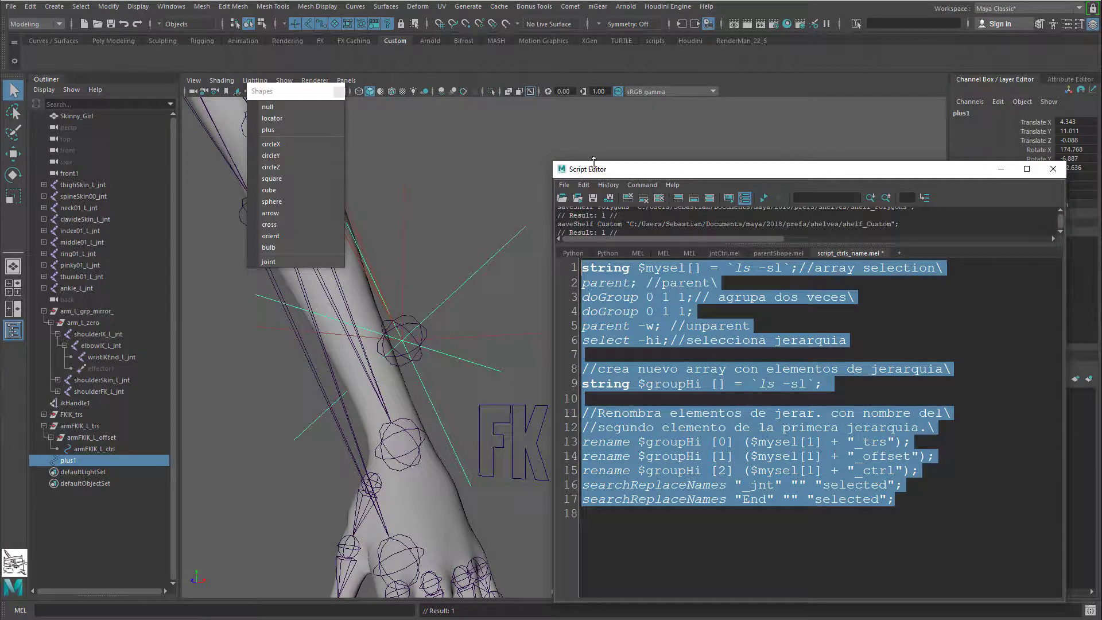
drag(692, 246, 706, 290)
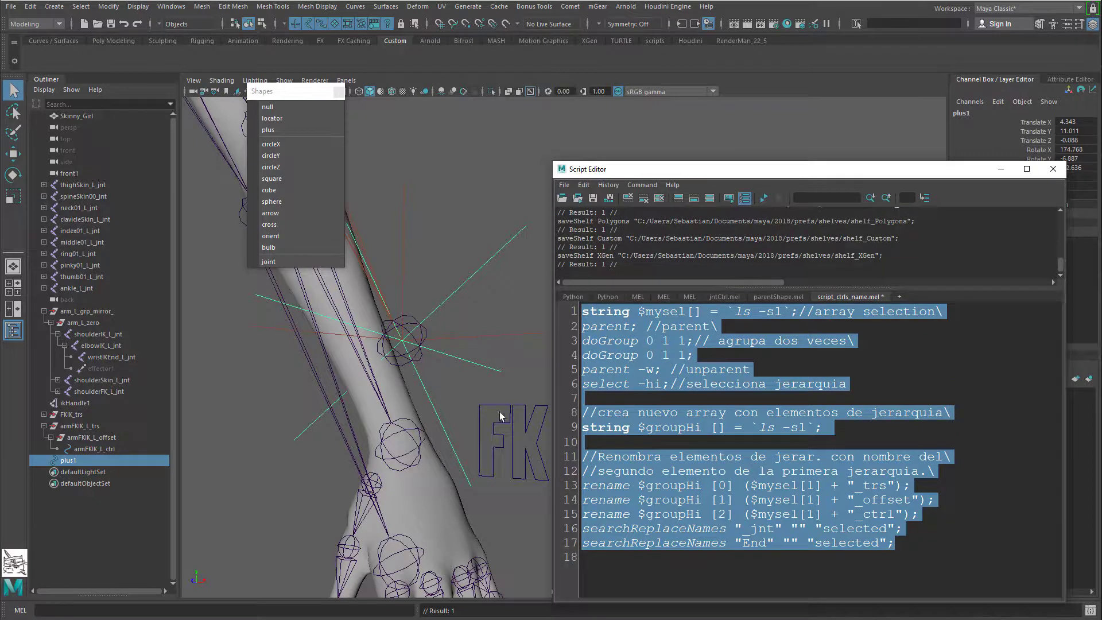
Step: Delete the plus1 control and create a cross-shaped control at the wristIKEnd_L_jnt joint
click(92, 460)
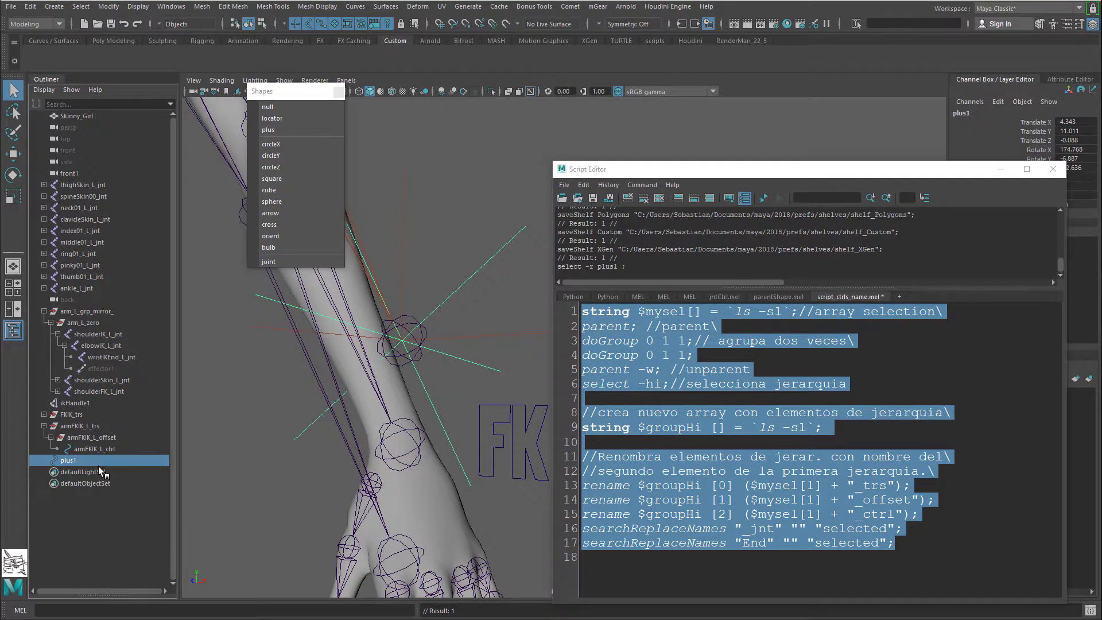
key(Delete)
click(92, 437)
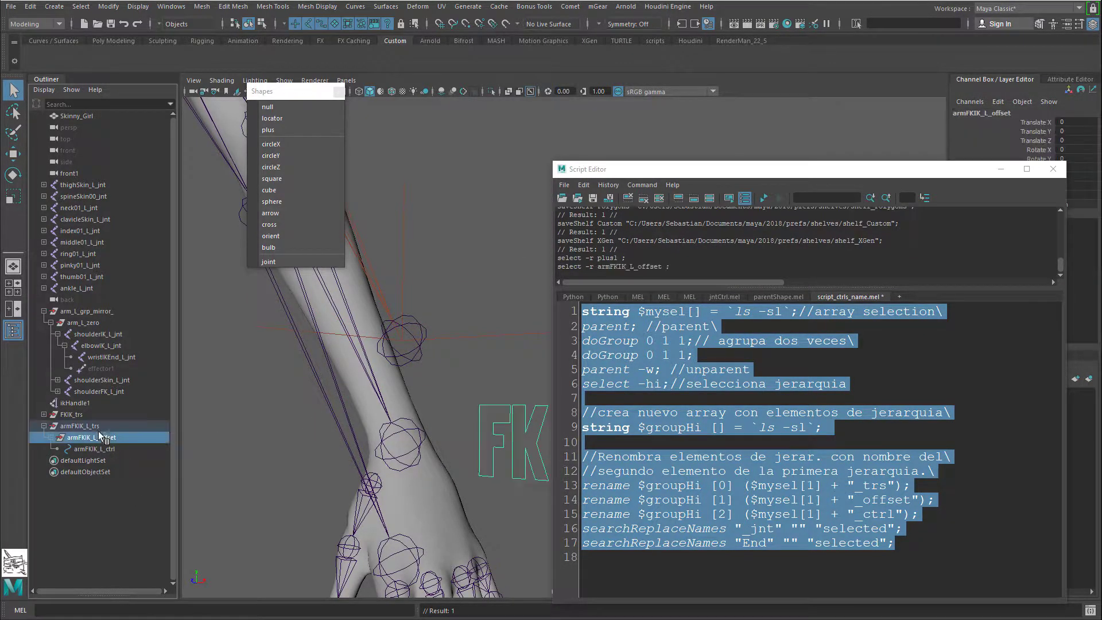
click(390, 368)
click(454, 321)
click(417, 346)
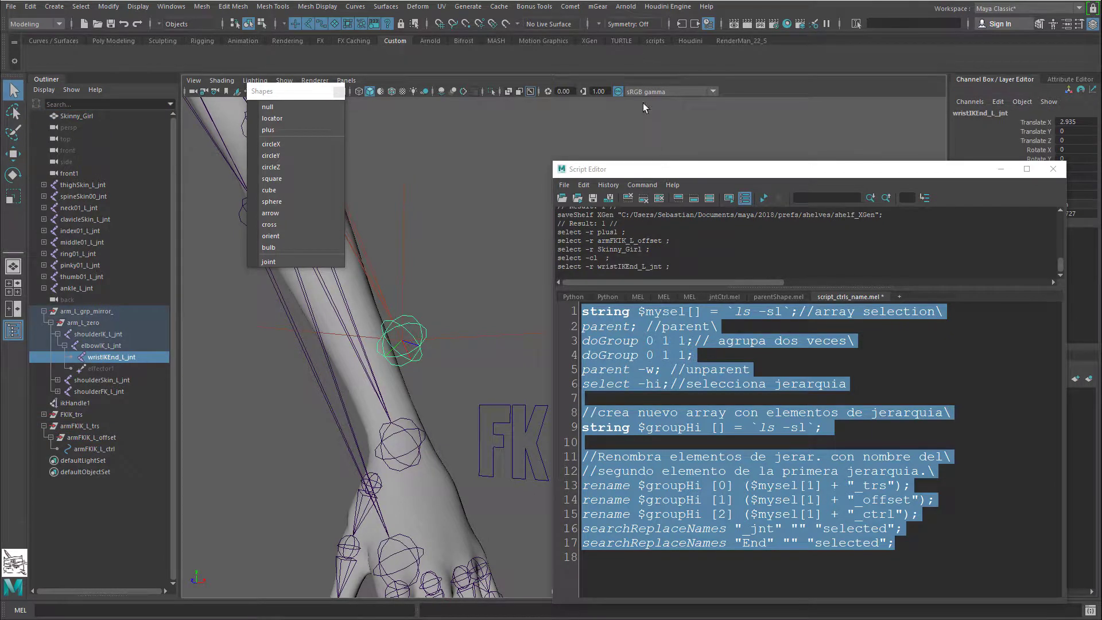
click(571, 7)
mouse_move(608, 53)
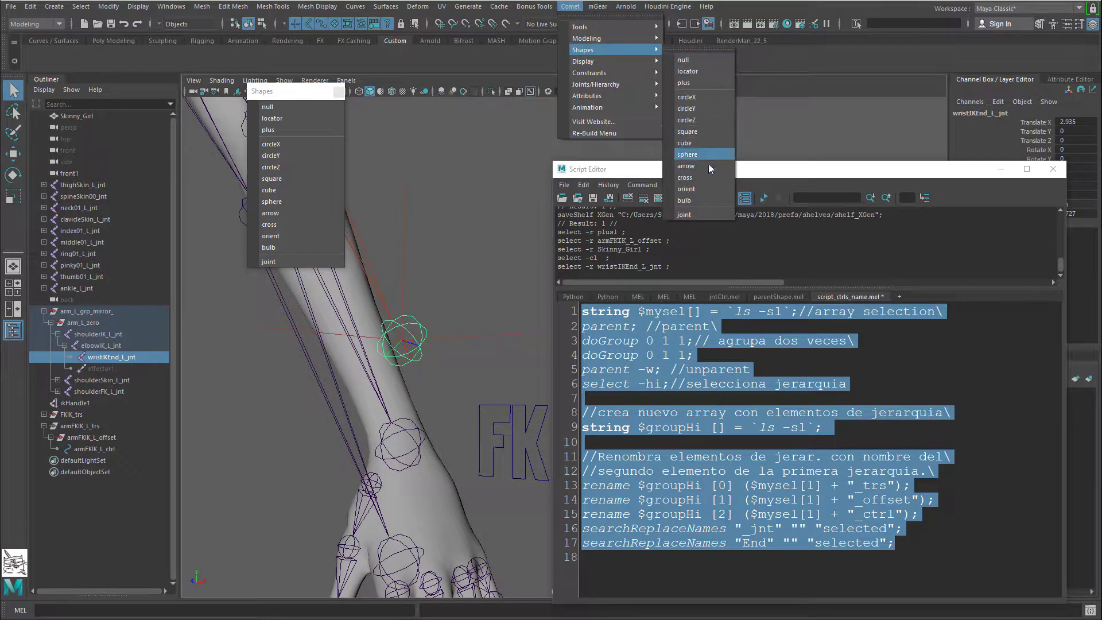
click(709, 179)
click(488, 281)
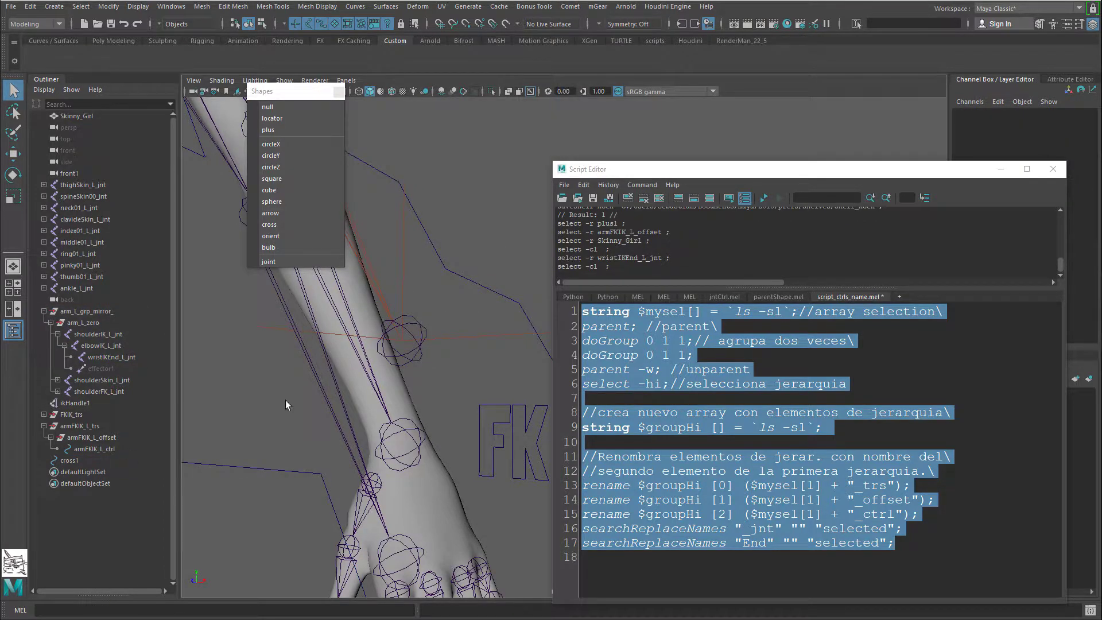
Step: Run the whole script on the cross and the wristIKEnd_L_jnt joint, then put away the Script Editor and Shapes windows
drag(468, 262, 450, 313)
shift+click(426, 334)
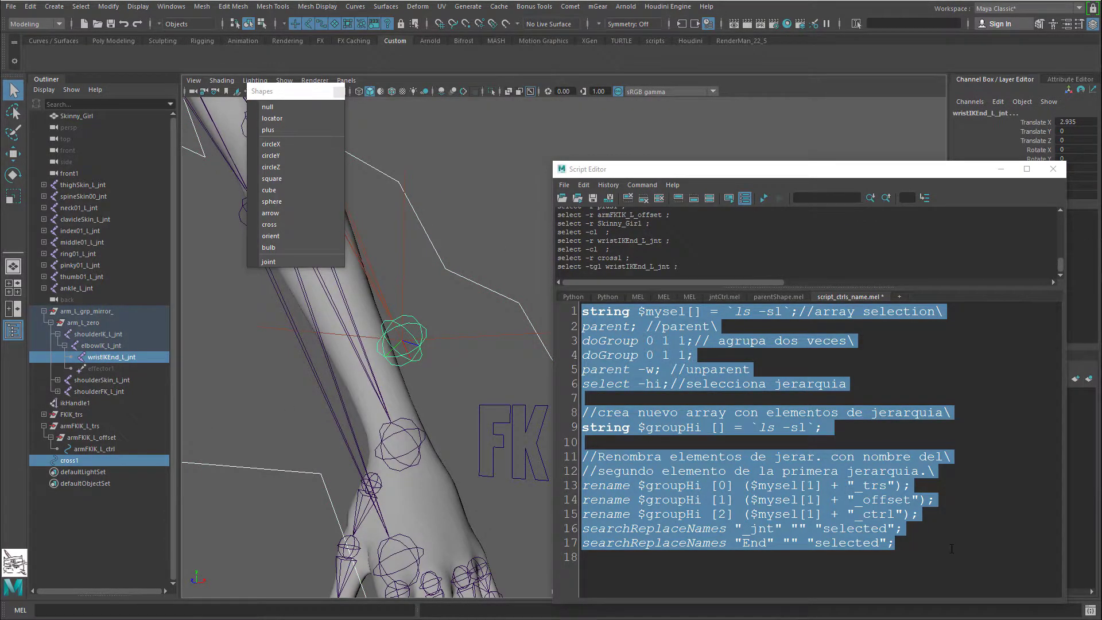
drag(950, 554, 519, 379)
key(ctrl+a)
key(ctrl+Return)
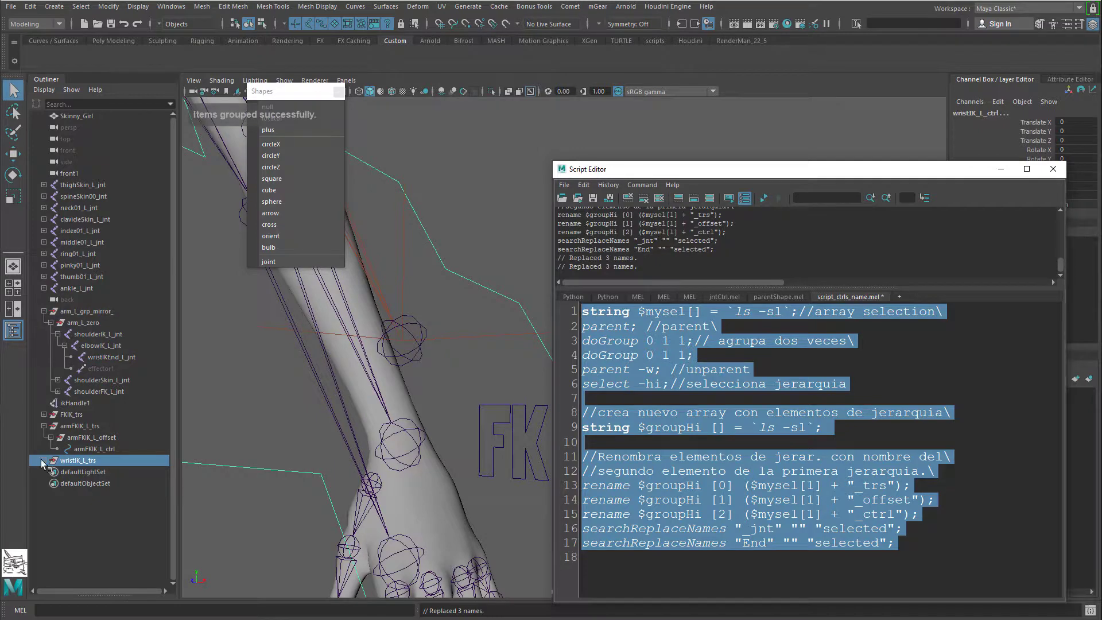
click(486, 247)
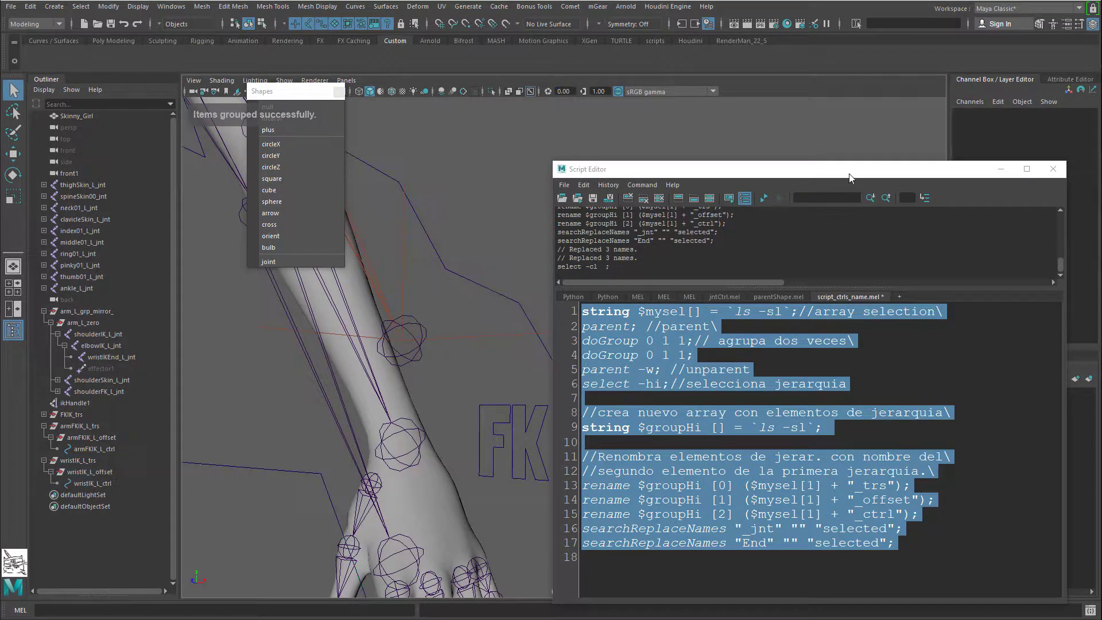
click(1009, 169)
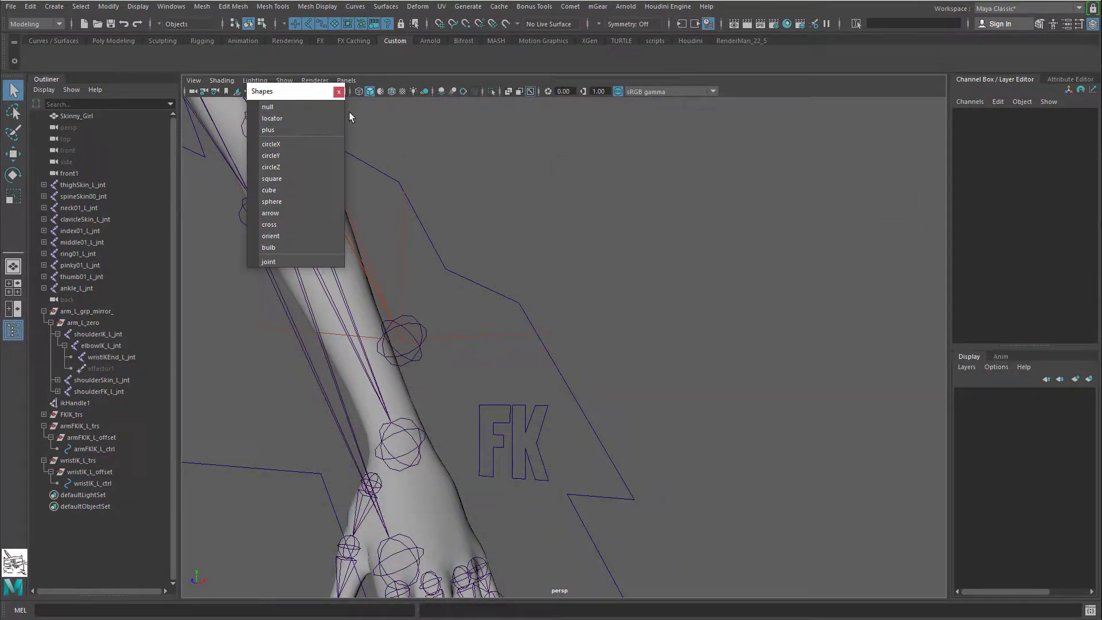
click(339, 92)
Step: In the front view, rotate all control points of wristIK_L_ctrl so the cross lies across the forearm
click(549, 315)
key(f)
key(space)
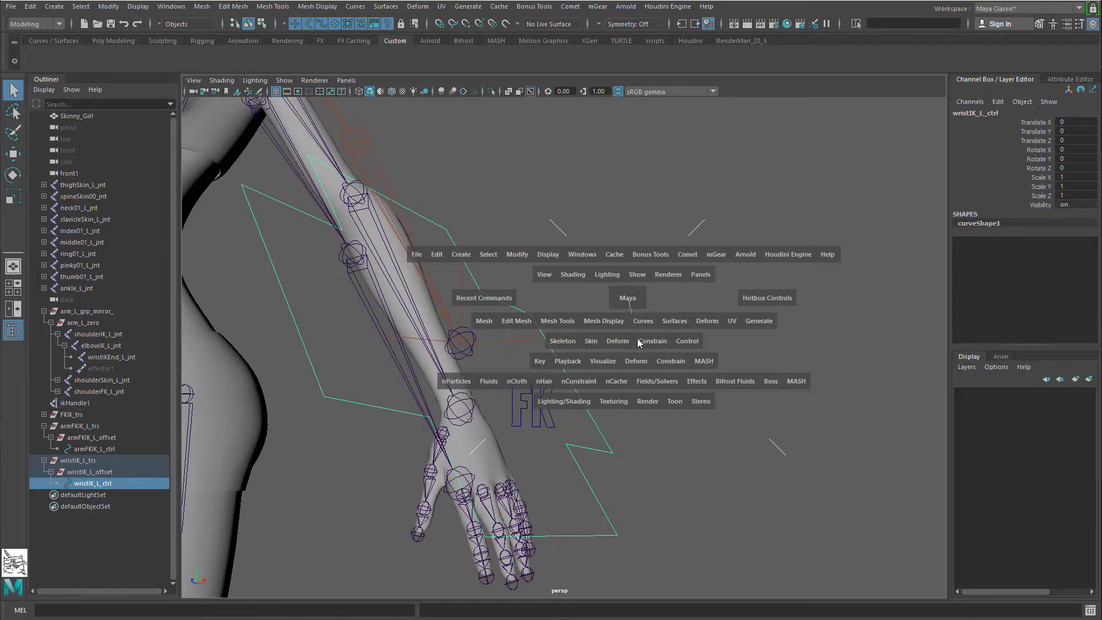
drag(626, 297, 635, 334)
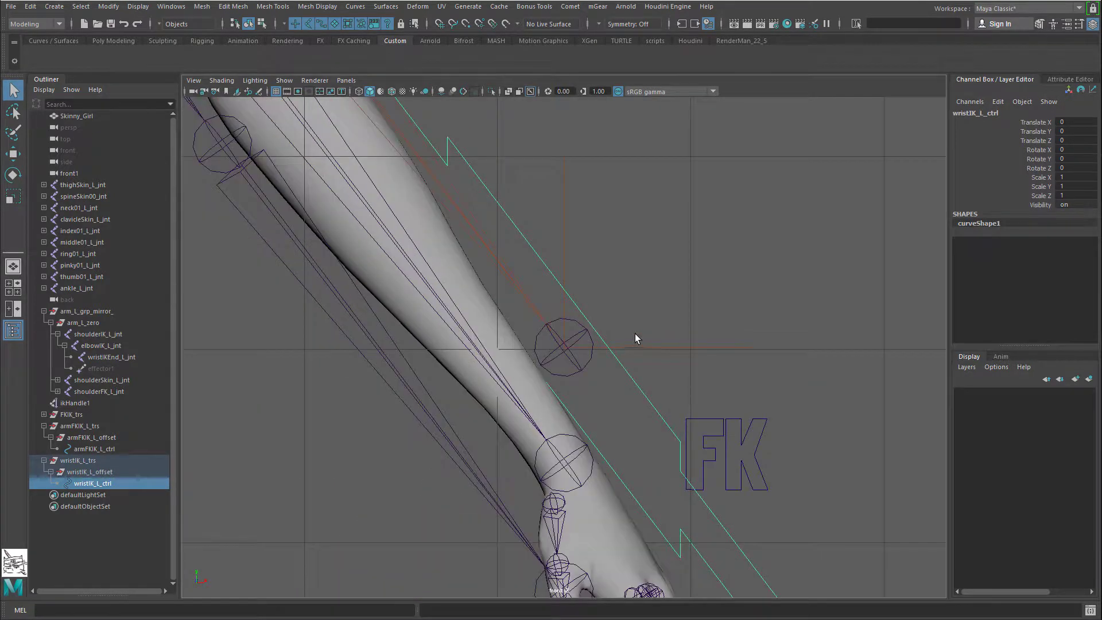
click(262, 23)
scroll(506, 236, down, 3)
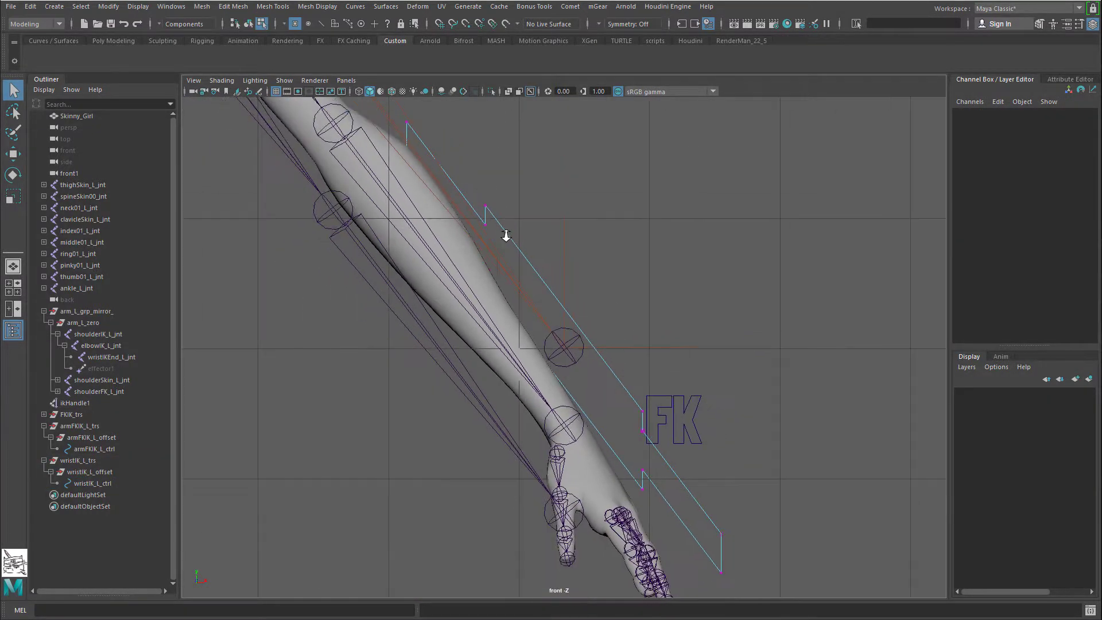
scroll(505, 236, down, 3)
drag(428, 165, 833, 564)
key(r)
key(e)
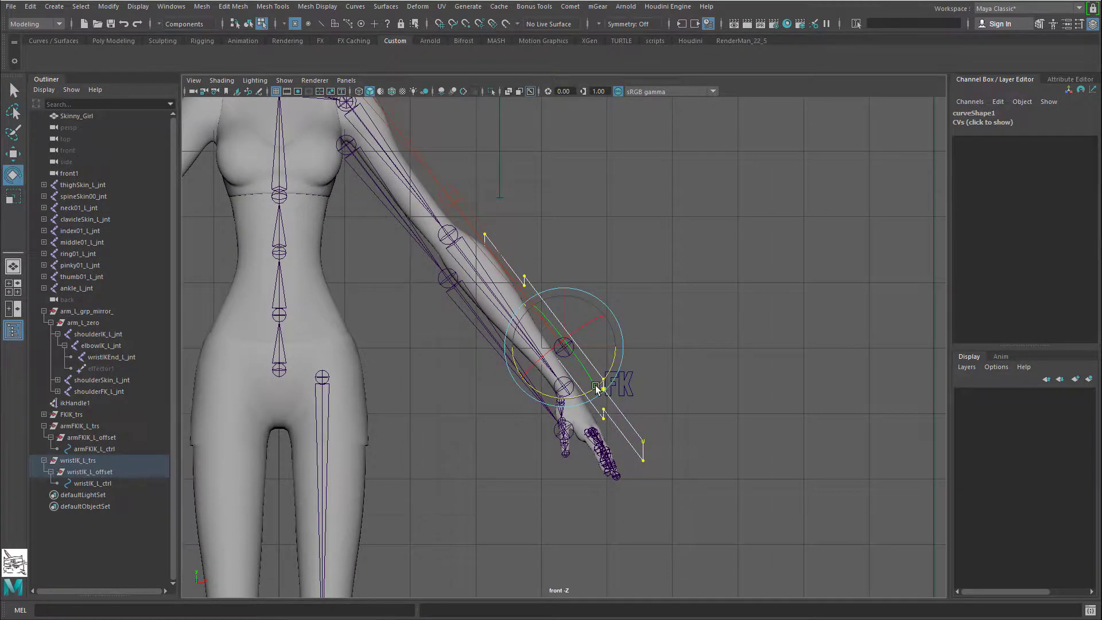
drag(579, 398, 629, 322)
key(space)
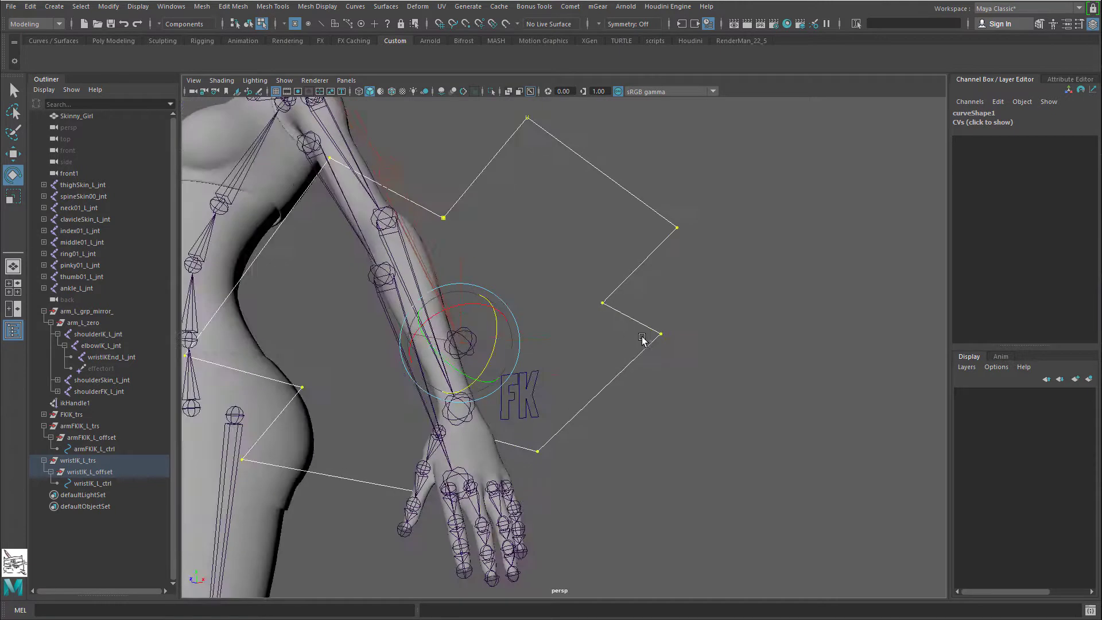
Step: Scale the control points of wristIK_L_ctrl down to slightly wider than the wrist and return to object mode
key(r)
middle_drag(643, 340, 202, 312)
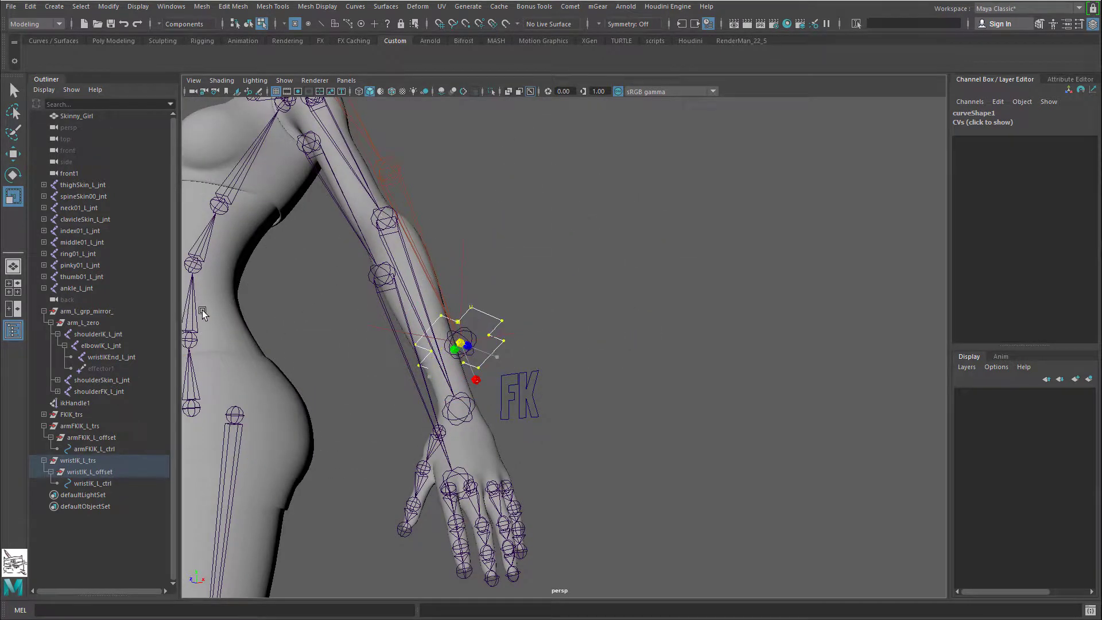
key(q)
key(F8)
alt+drag(536, 330, 535, 311)
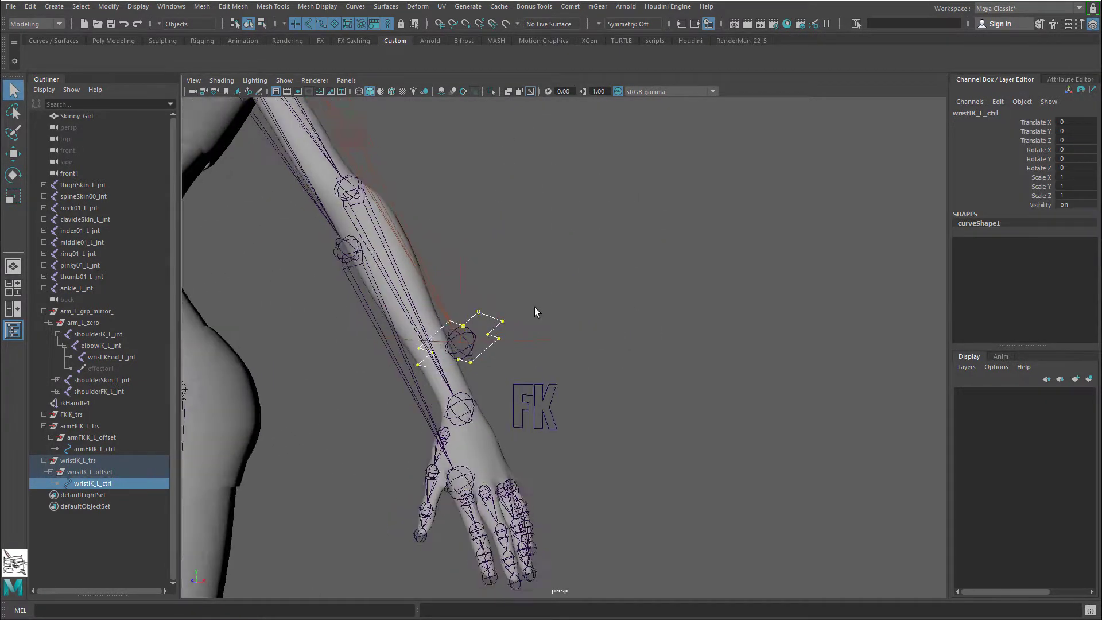
alt+right_drag(535, 308, 558, 364)
alt+drag(558, 364, 579, 321)
click(591, 287)
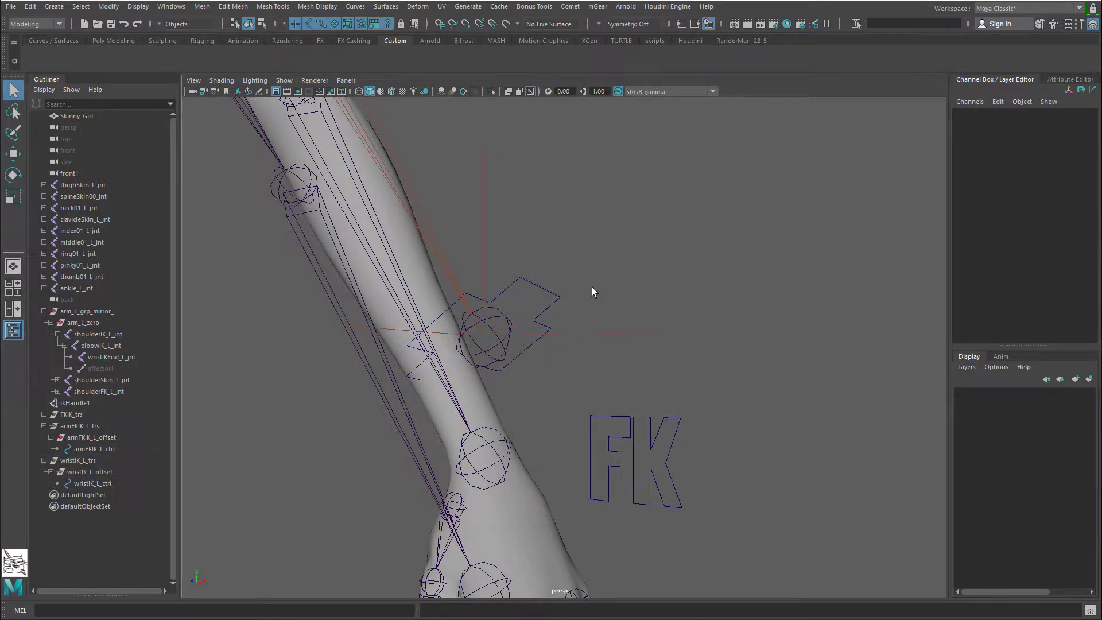
Step: Delete the IK handle ikHandle1 from the left arm's IK joint chain
drag(609, 393, 608, 390)
alt+right_drag(609, 390, 605, 347)
key(w)
mouse_move(605, 347)
alt+mouse_down()
mouse_move(423, 313)
mouse_move(670, 402)
mouse_move(639, 411)
mouse_move(571, 369)
mouse_move(624, 355)
mouse_move(594, 332)
alt+mouse_up()
key(Delete)
Step: Select the shoulderIK_L_jnt chain and switch the menu set from Modeling to Rigging
key(q)
click(442, 198)
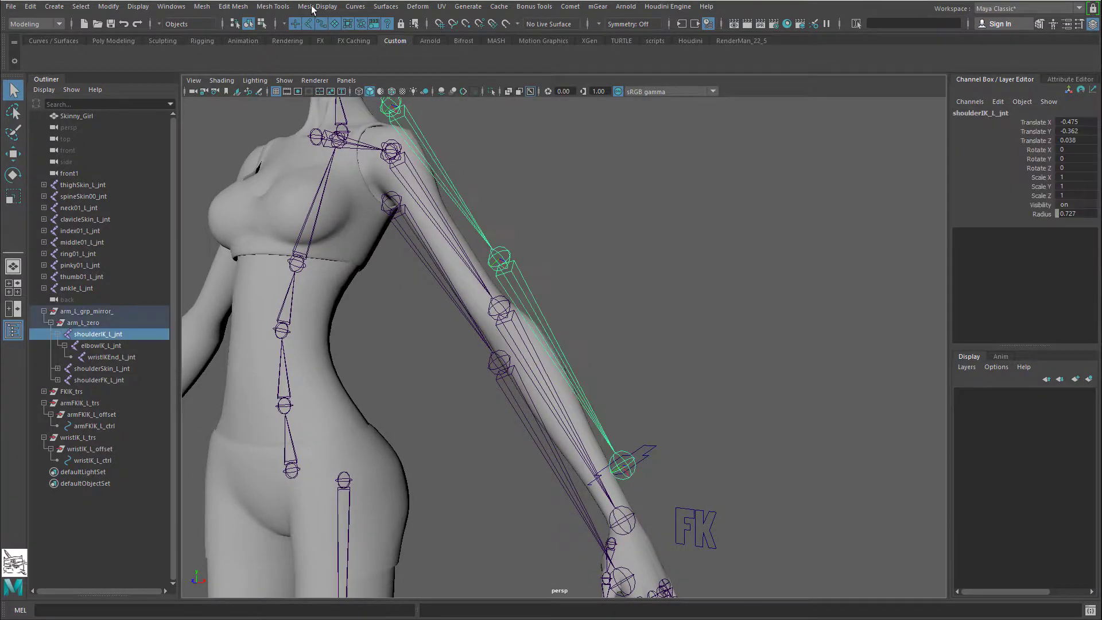
click(201, 7)
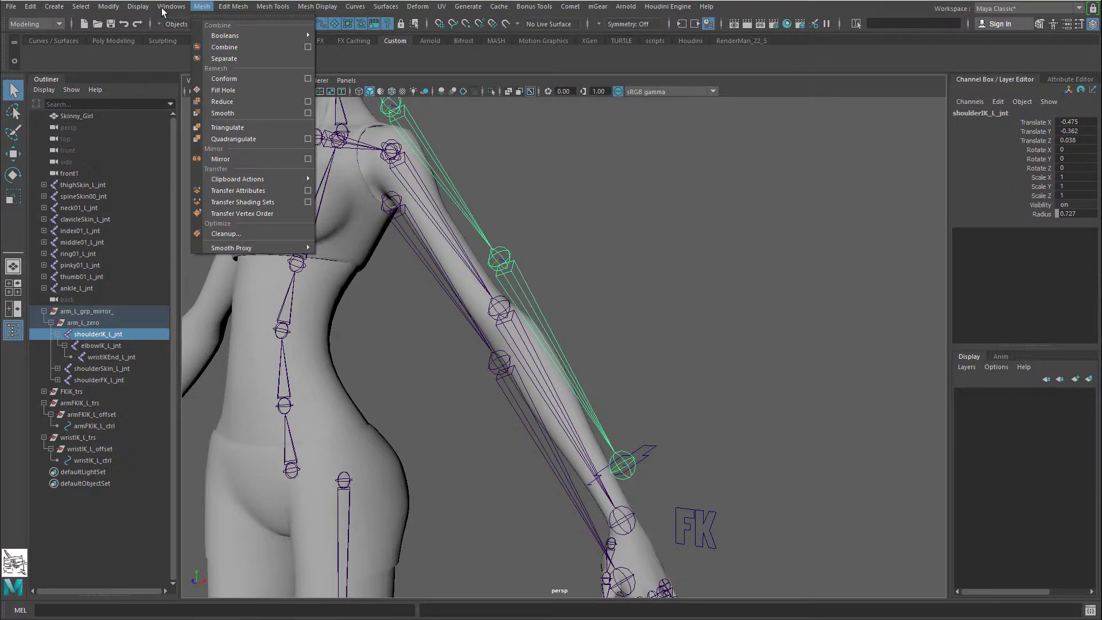
click(201, 7)
click(35, 24)
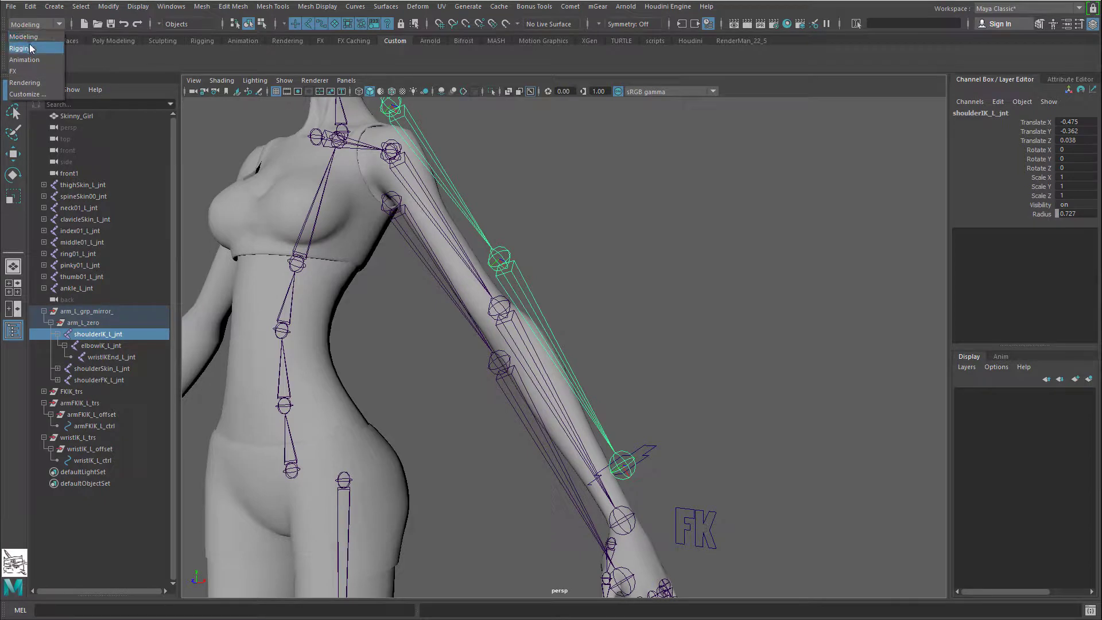
click(20, 48)
Step: Create an IK handle with the Rotate-Plane Solver from shoulderIK_L_jnt to wristIKEnd_L_jnt
click(206, 7)
mouse_move(313, 128)
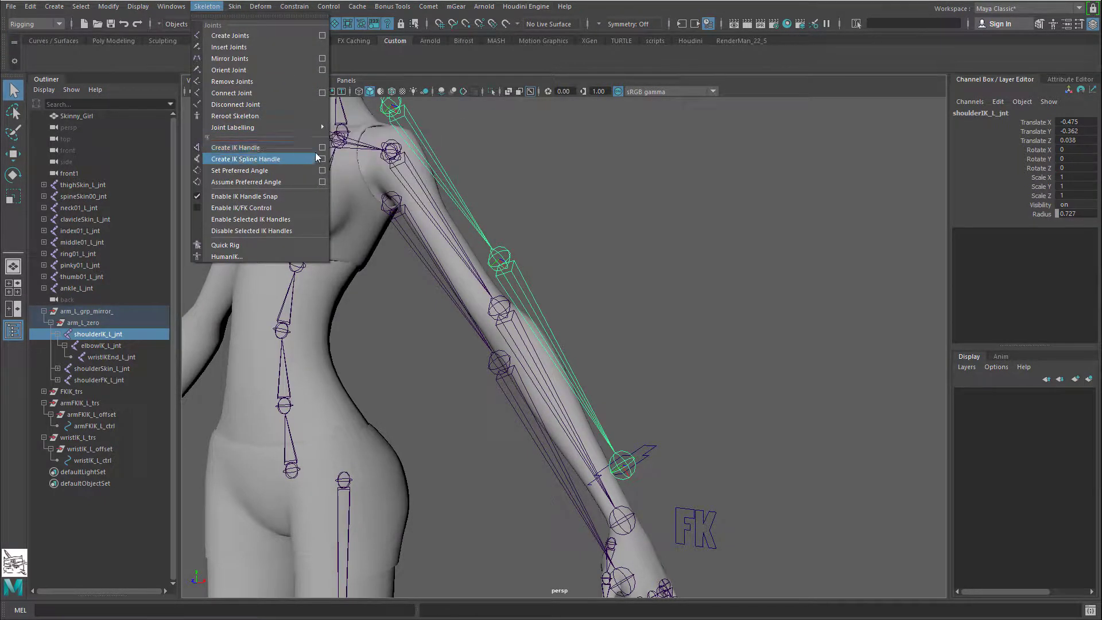
click(322, 147)
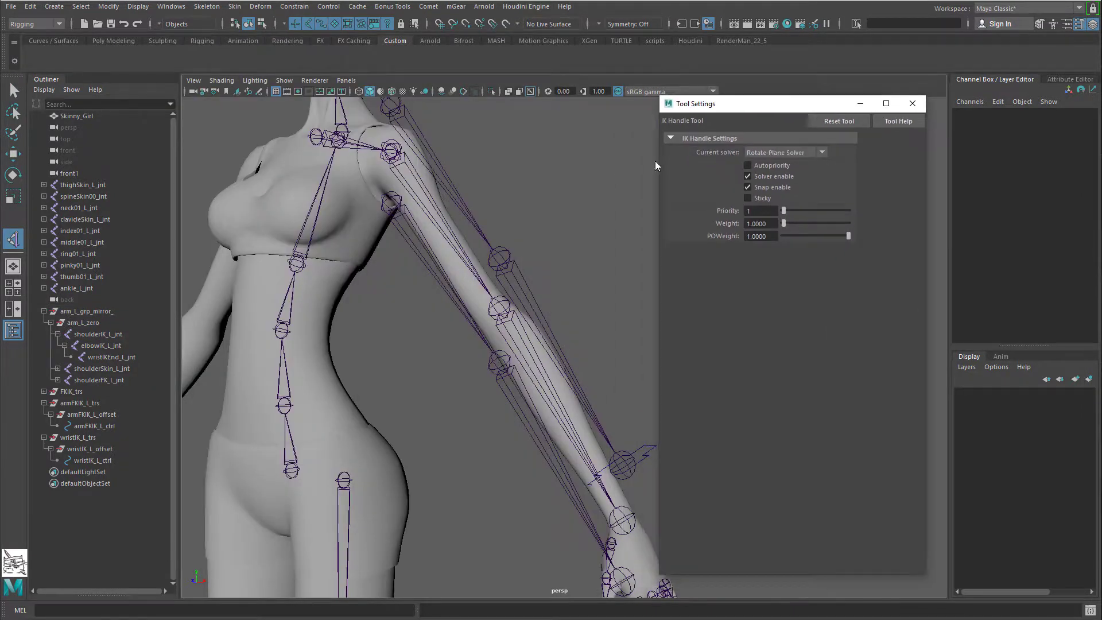
alt+middle_drag(549, 225, 526, 238)
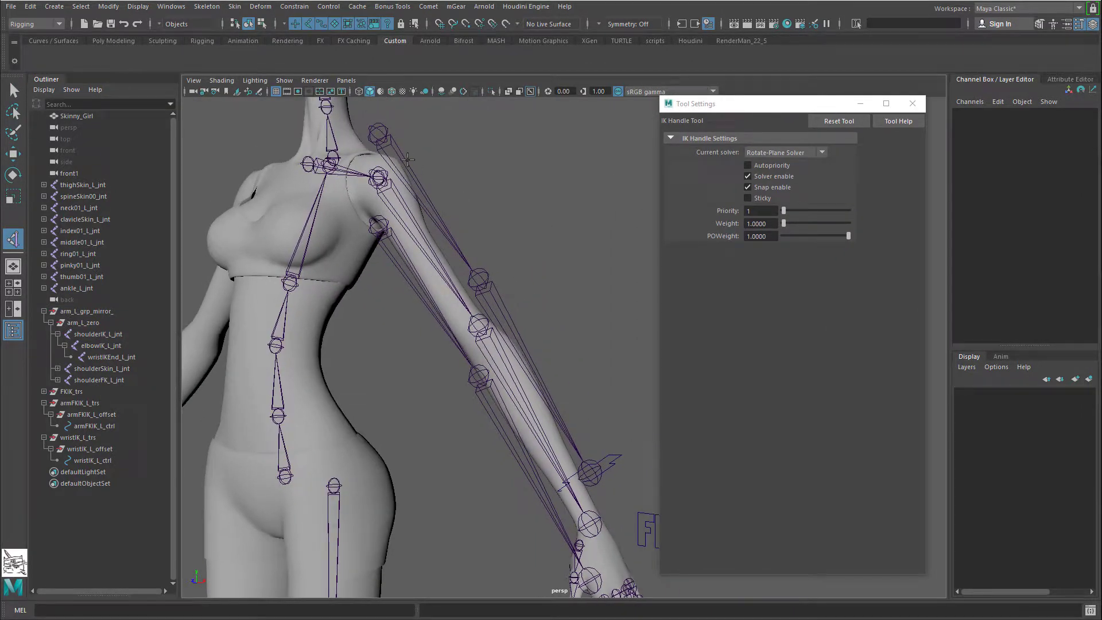
click(379, 131)
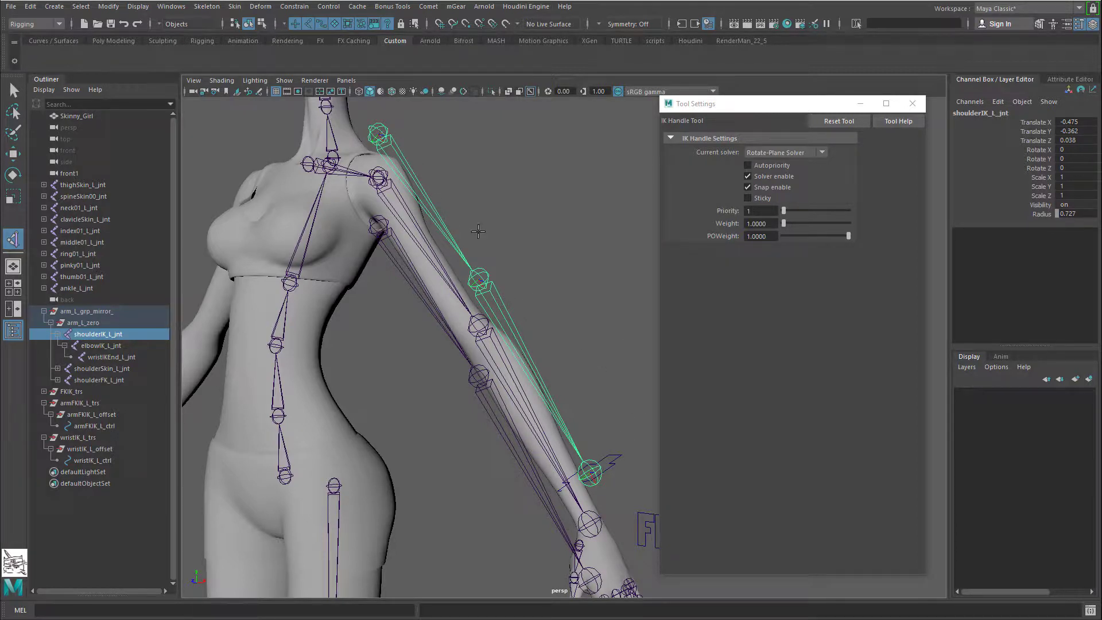
click(595, 474)
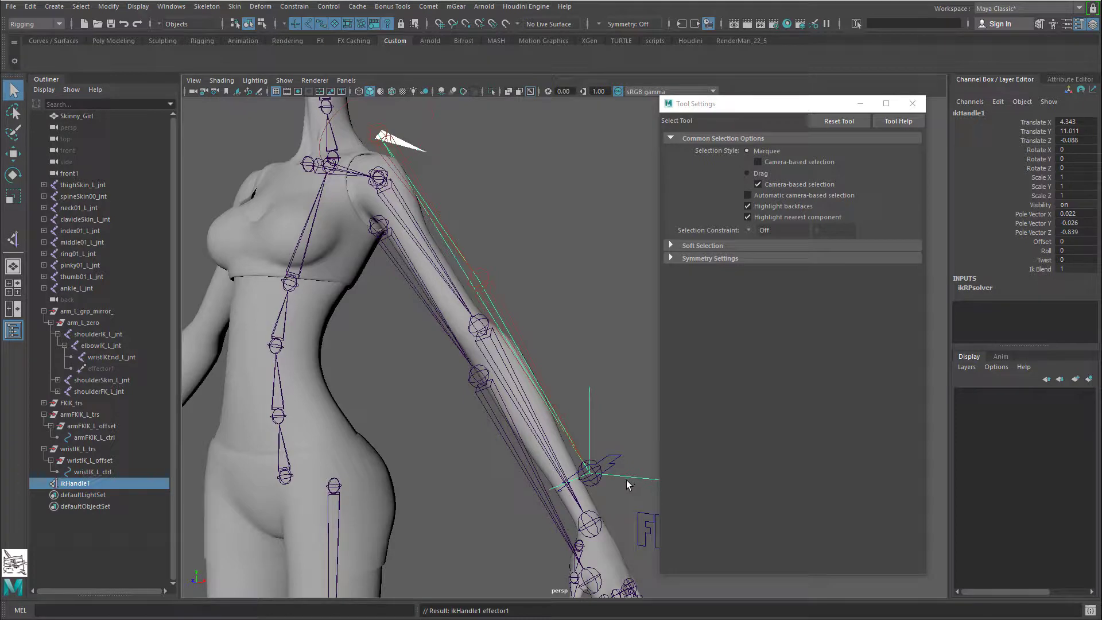
Step: Test the IK arm's bend by moving ikHandle1 up toward the elbow, then undo the move
alt+drag(626, 481, 522, 408)
key(w)
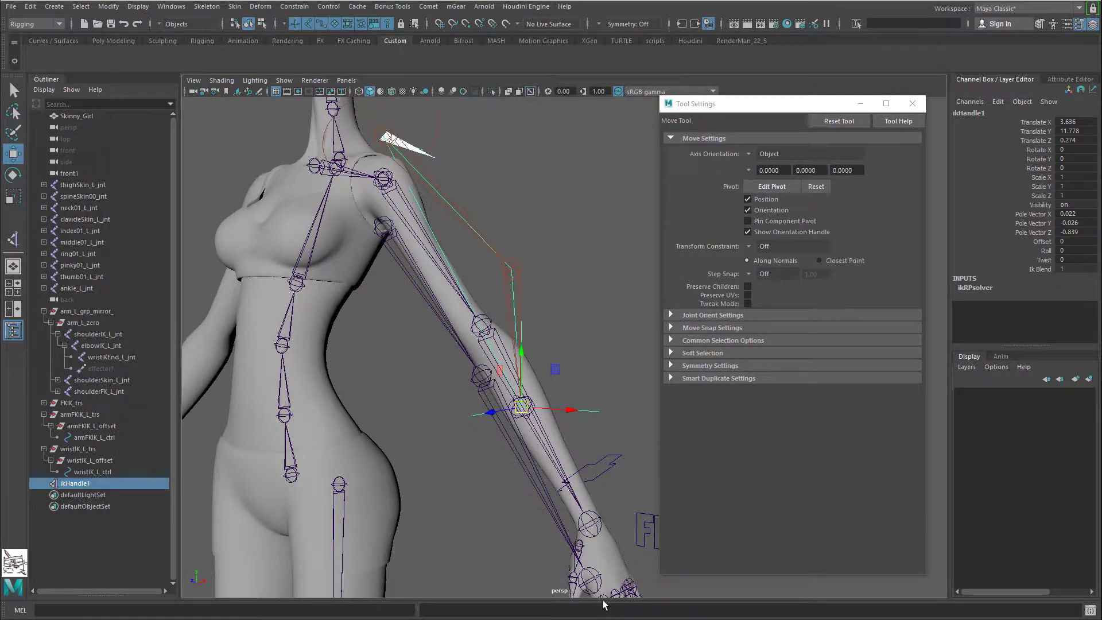
key(ctrl+z)
scroll(618, 503, up, 2)
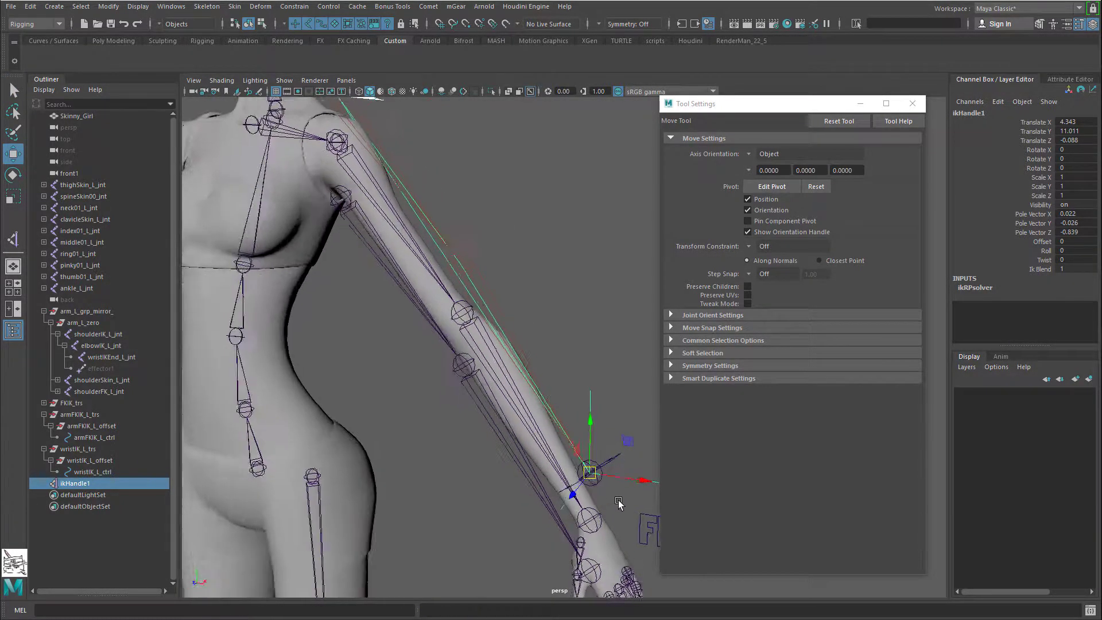
scroll(619, 503, down, 2)
alt+middle_drag(565, 448, 520, 439)
key(q)
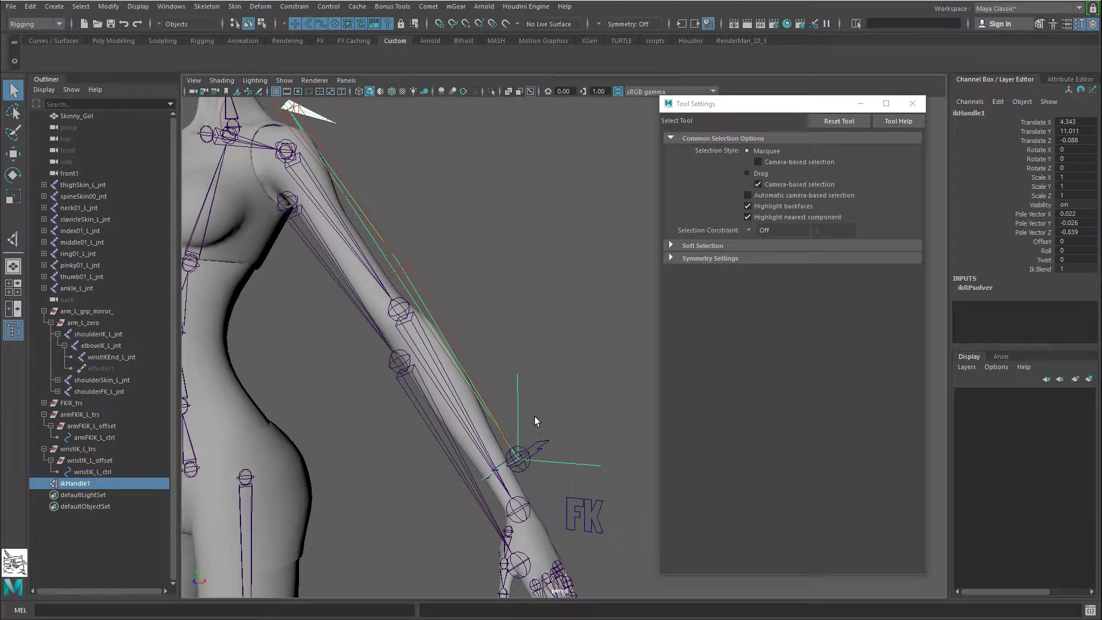
Step: Parent ikHandle1 under the wristIK_L_ctrl curve and clear the selection
click(557, 460)
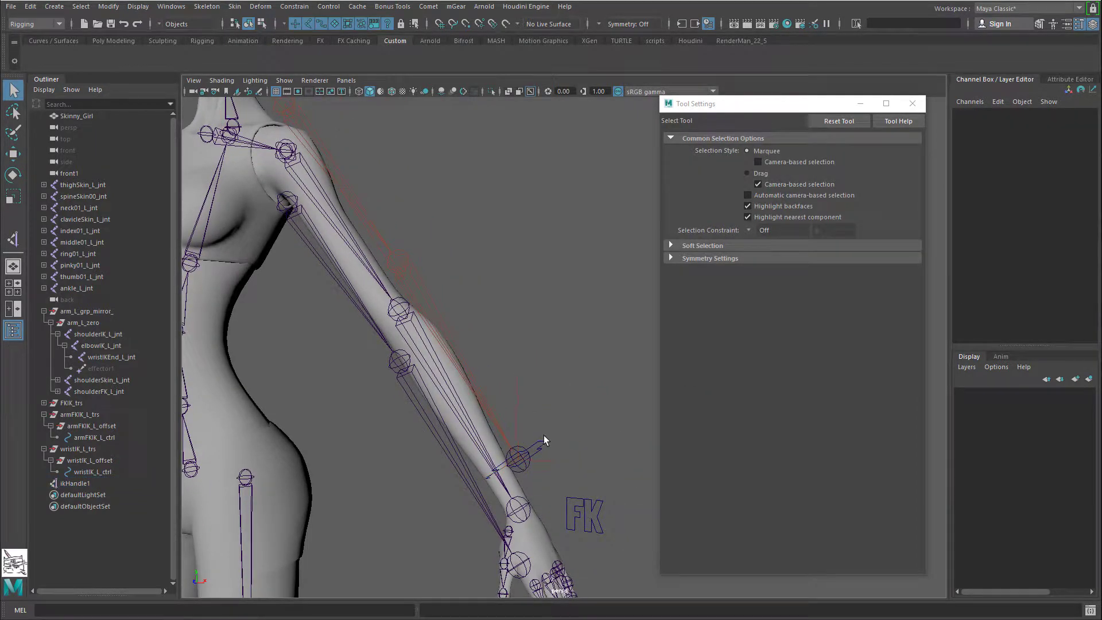
alt+drag(543, 435, 564, 482)
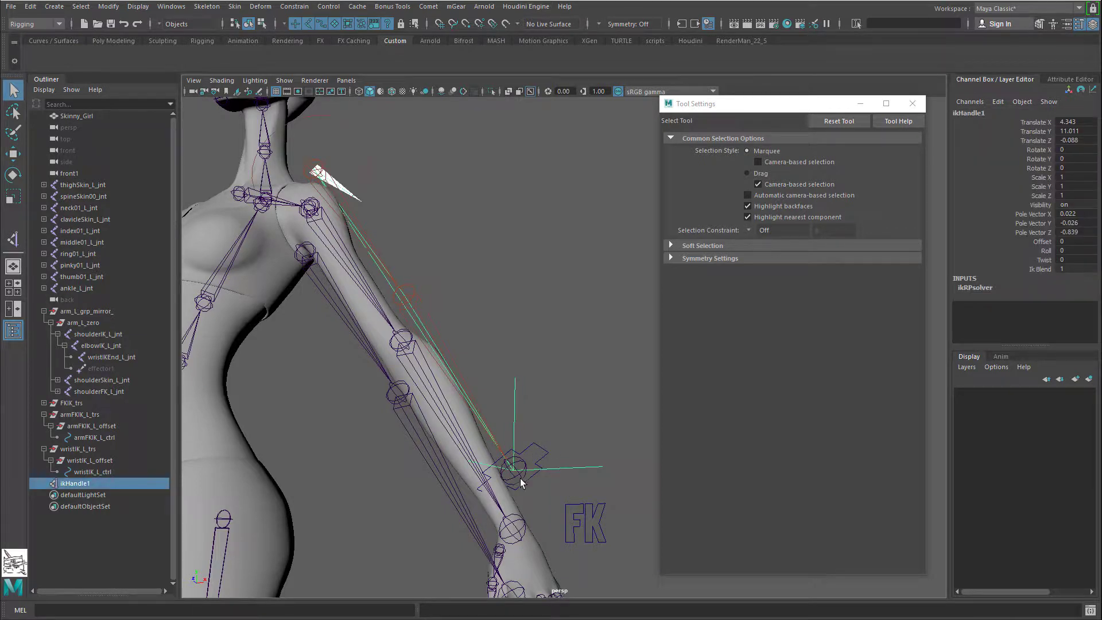
click(539, 468)
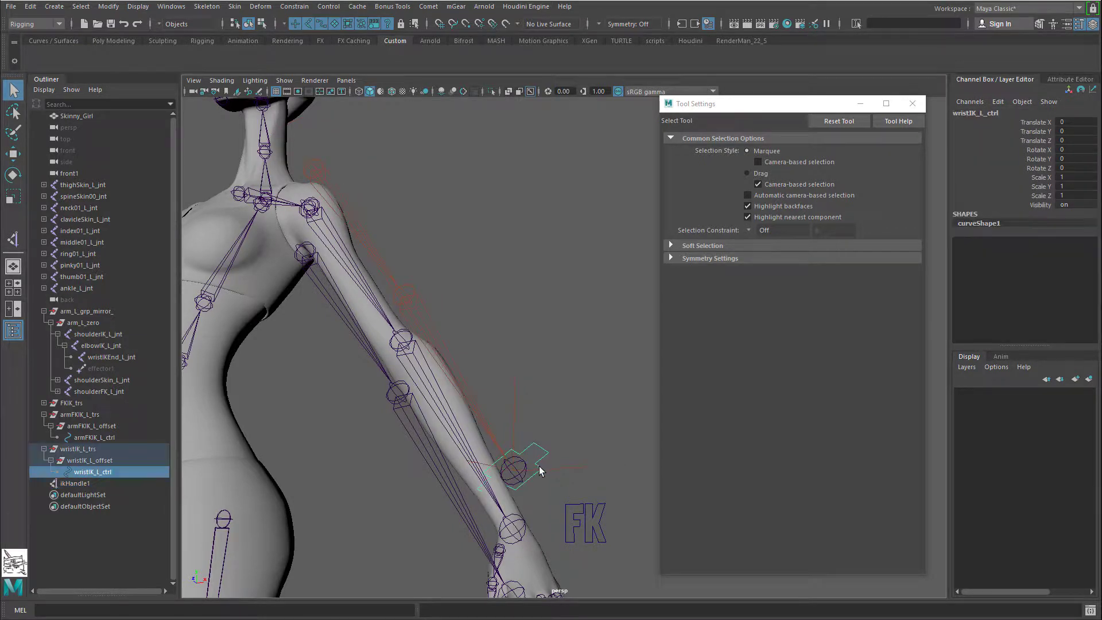
click(538, 453)
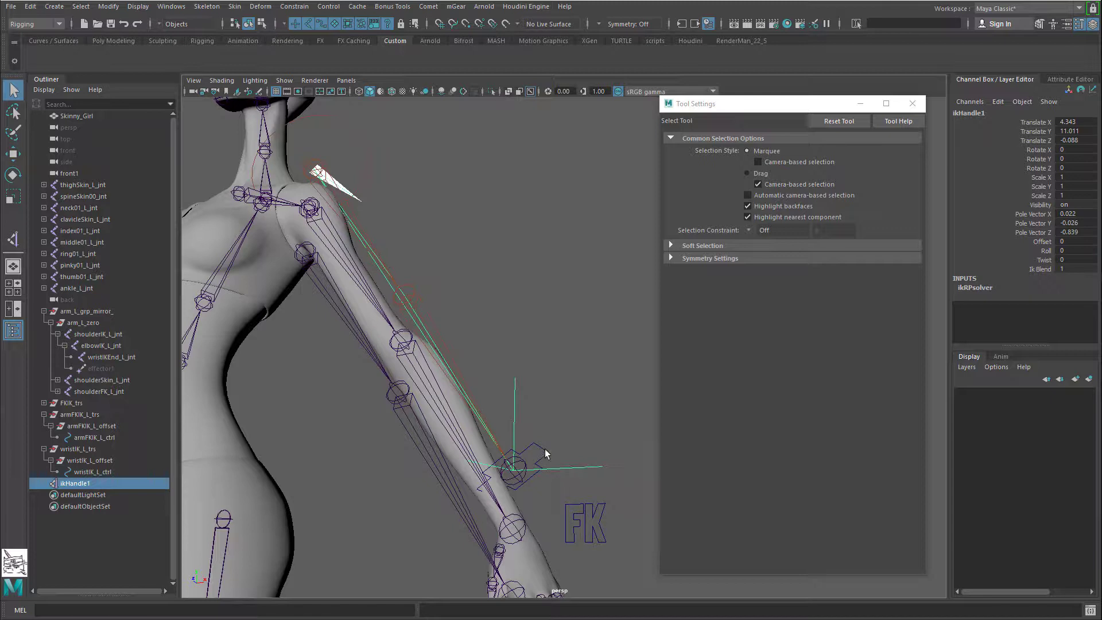
click(552, 465)
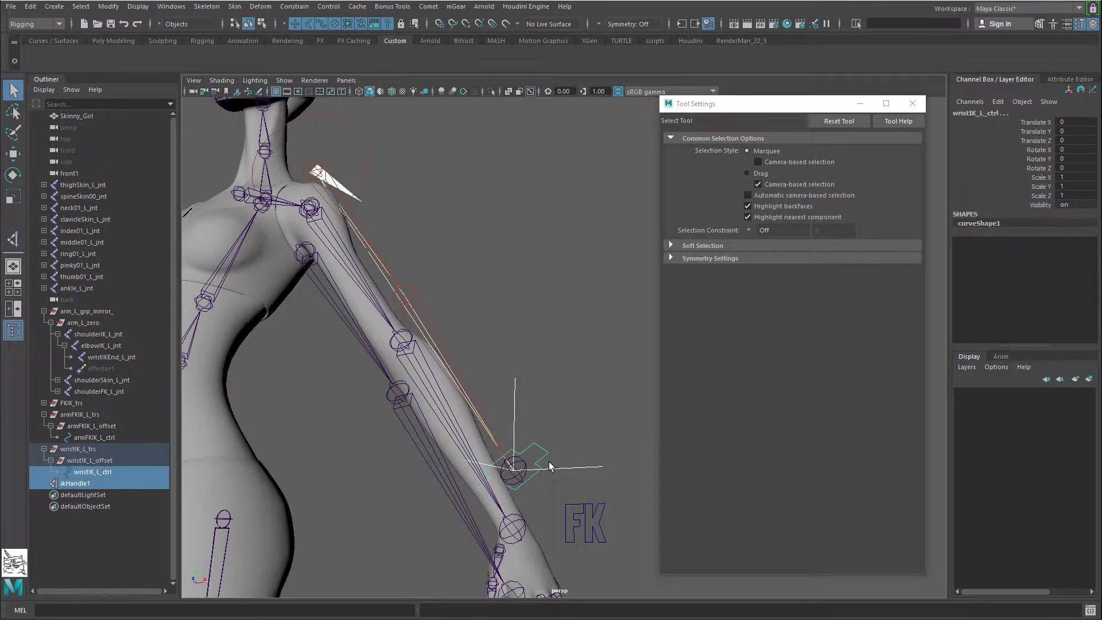
key(p)
key(w)
click(577, 437)
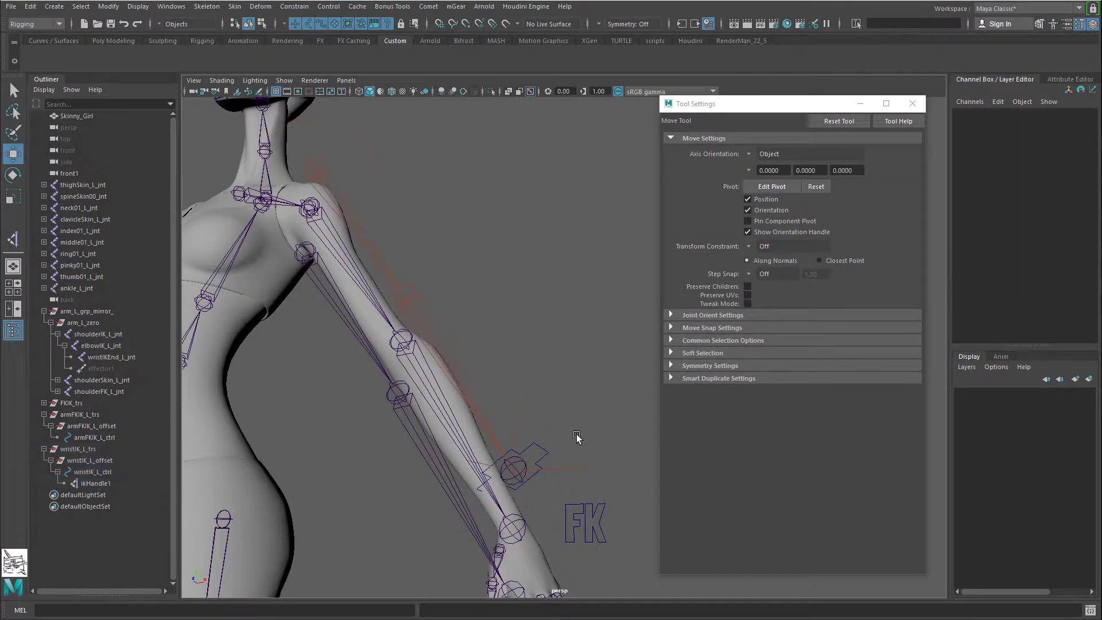
Step: Test the IK setup by moving wristIK_L_ctrl up the forearm, then undo the move
click(548, 439)
mouse_move(468, 402)
mouse_down()
mouse_move(459, 396)
mouse_move(484, 406)
mouse_up()
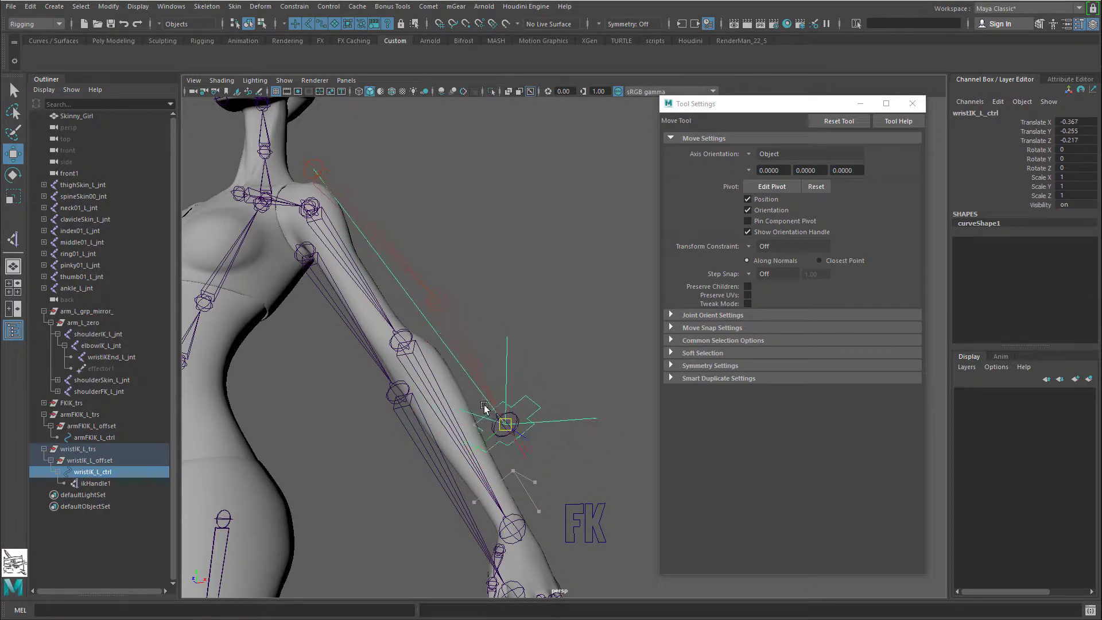
key(ctrl+z)
scroll(527, 396, up, 5)
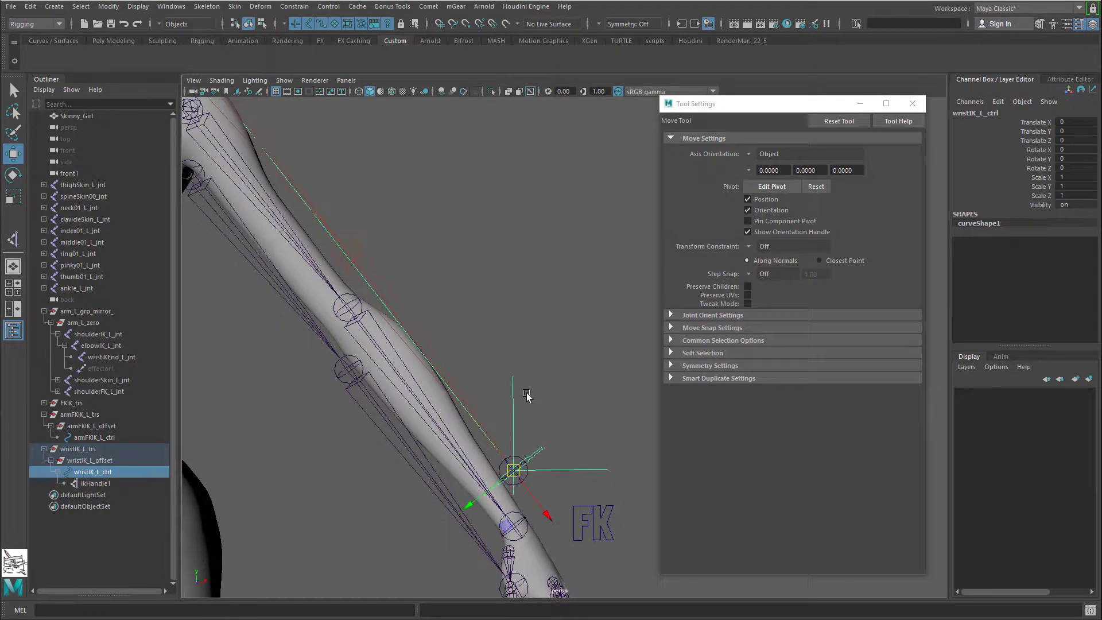
Step: Close the Tool Settings window and frame the whole left arm in the perspective view
scroll(527, 396, down, 4)
click(913, 103)
scroll(546, 424, down, 3)
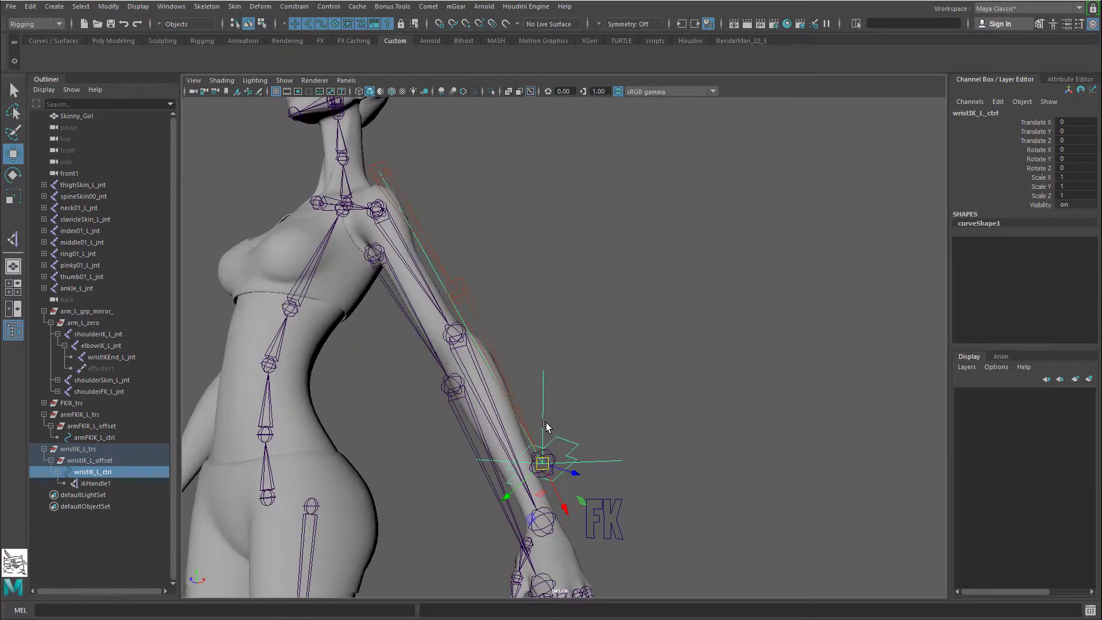
alt+middle_drag(546, 425, 638, 386)
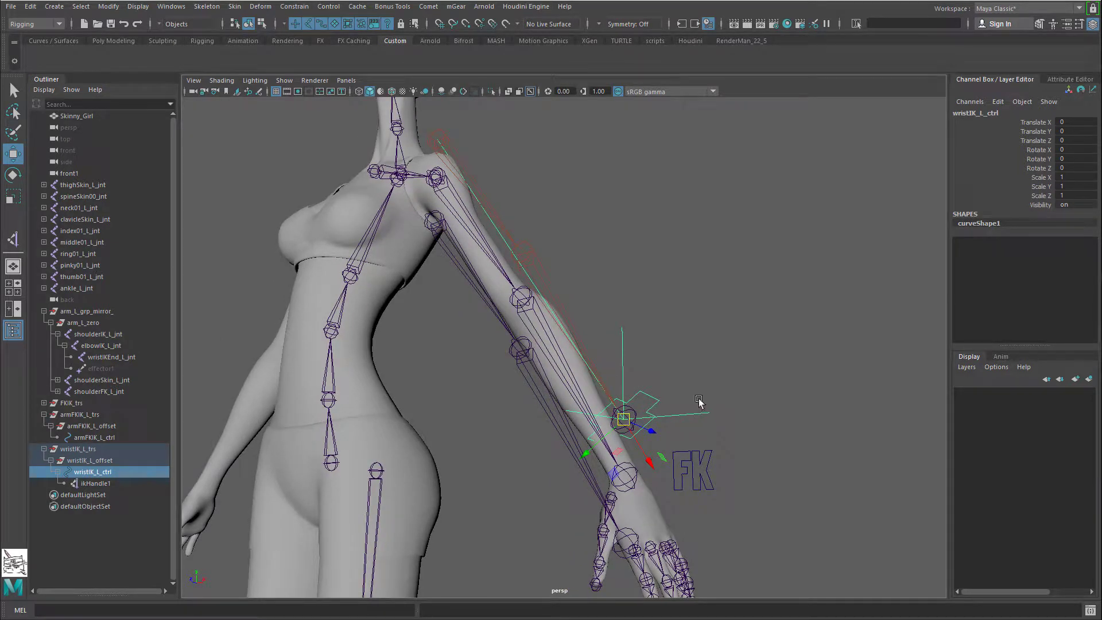
alt+drag(698, 402, 755, 438)
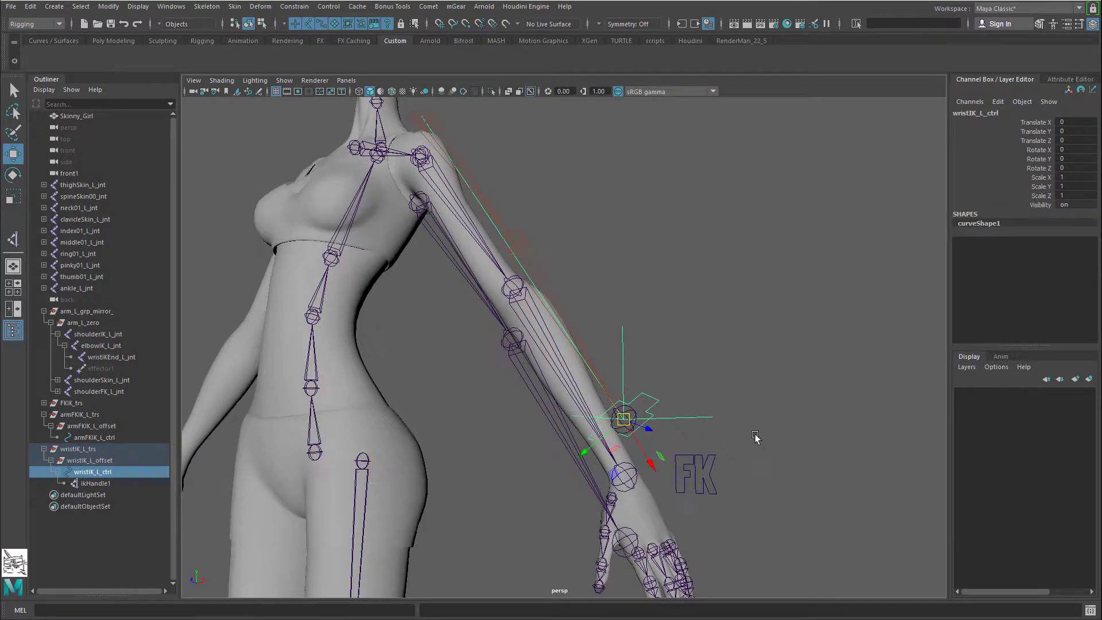
Step: Examine the armFKIK_L_ctrl control and the elbow and shoulder joints of the FK and skin chains by selecting each
click(692, 483)
alt+drag(692, 483, 731, 472)
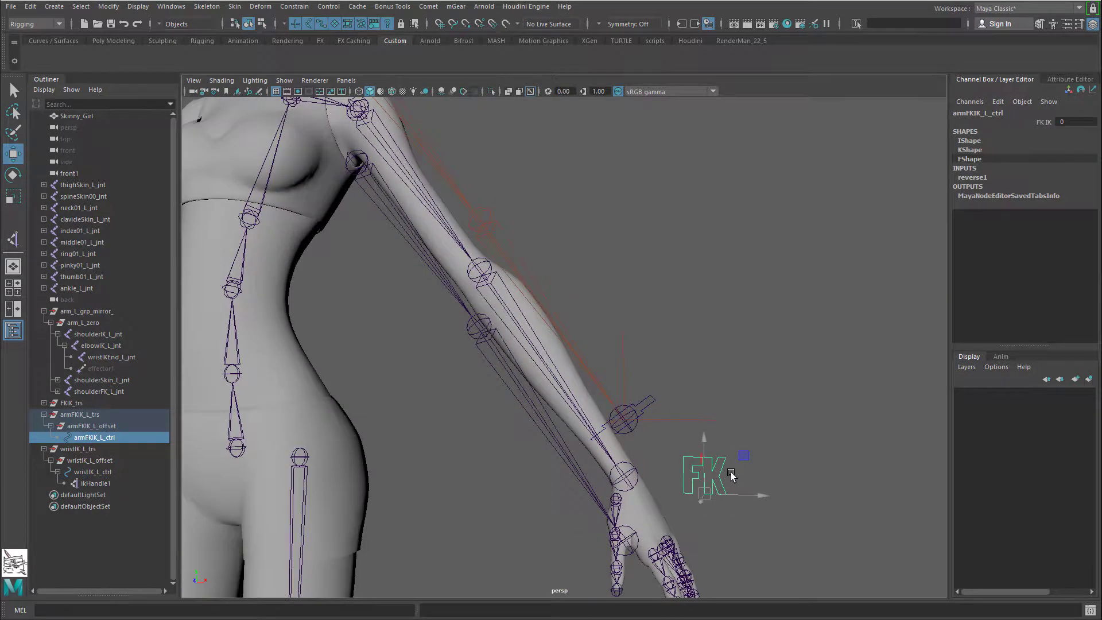
click(525, 418)
key(e)
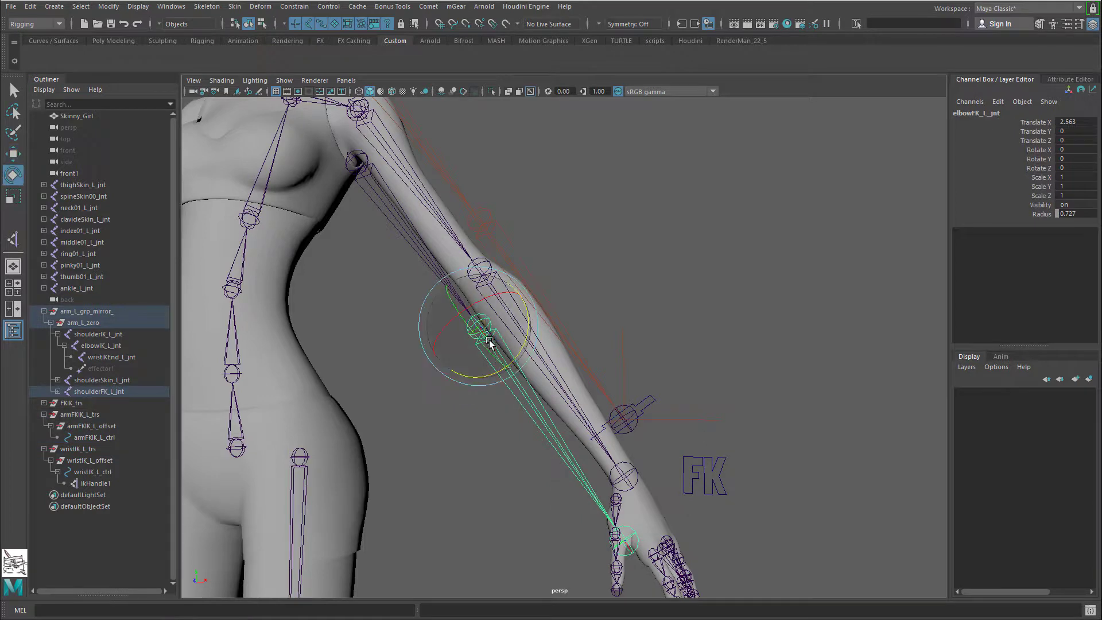
click(560, 389)
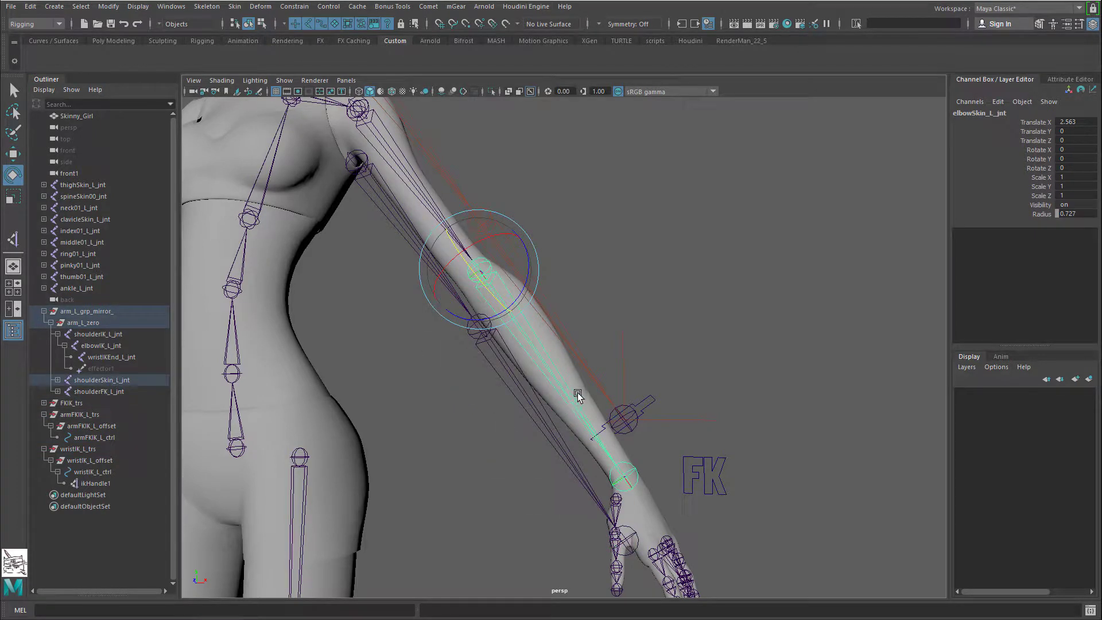
click(392, 197)
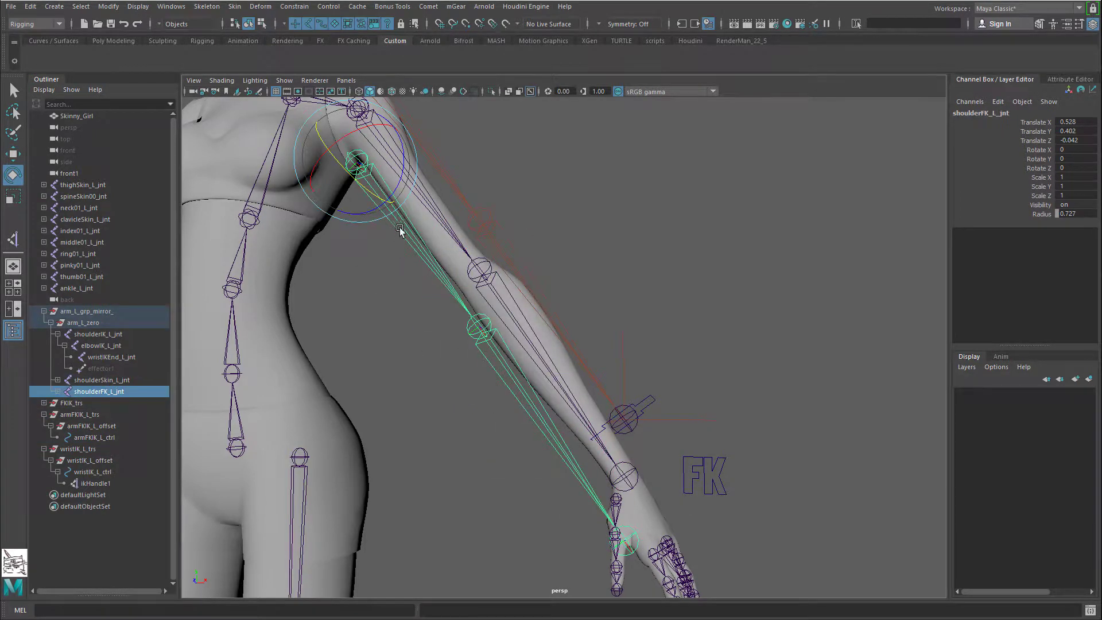
Step: Try rotating shoulderFK_L_jnt about Y to about 47 degrees, undo it, and rotate it again to about 34.5 degrees
alt+drag(397, 229, 424, 247)
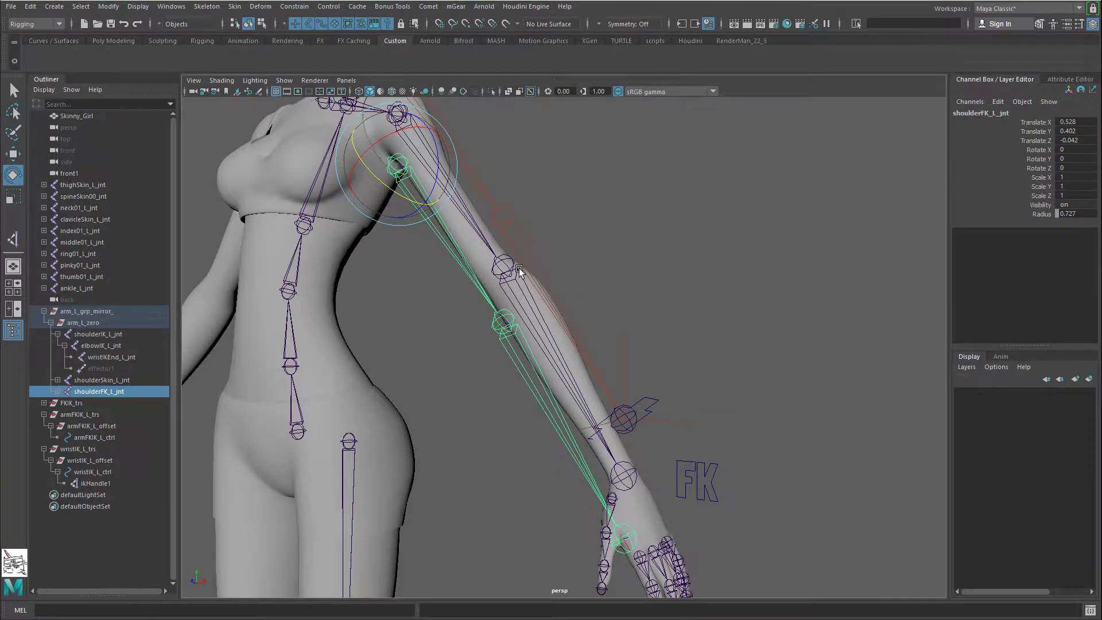
drag(412, 205, 365, 194)
alt+drag(420, 260, 423, 326)
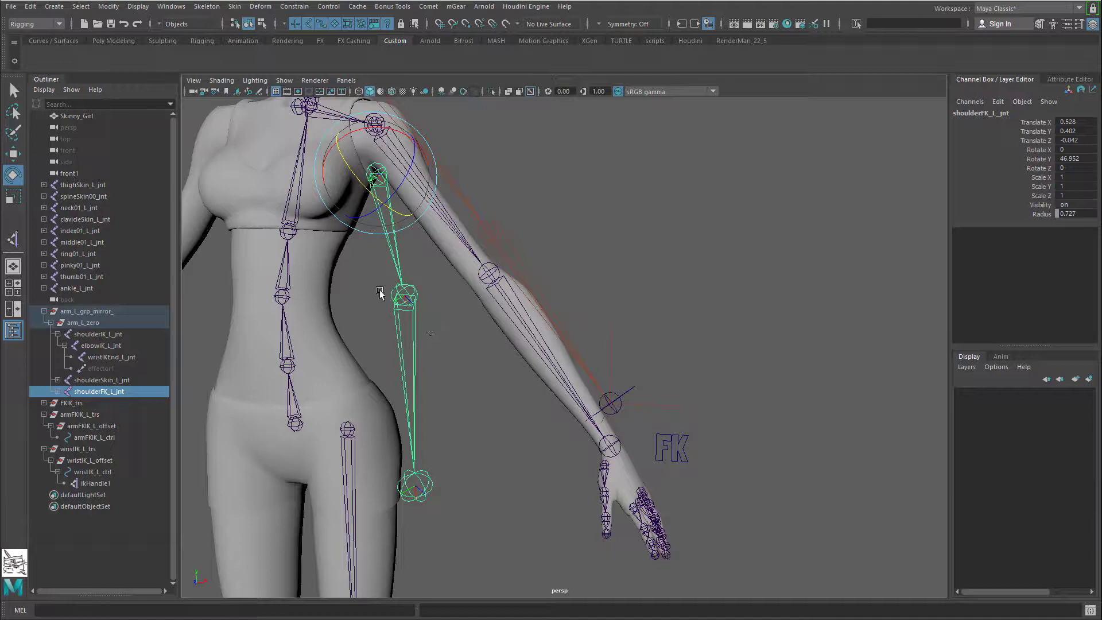
key(ctrl+z)
mouse_move(397, 212)
mouse_down()
mouse_move(379, 210)
mouse_move(396, 214)
mouse_up()
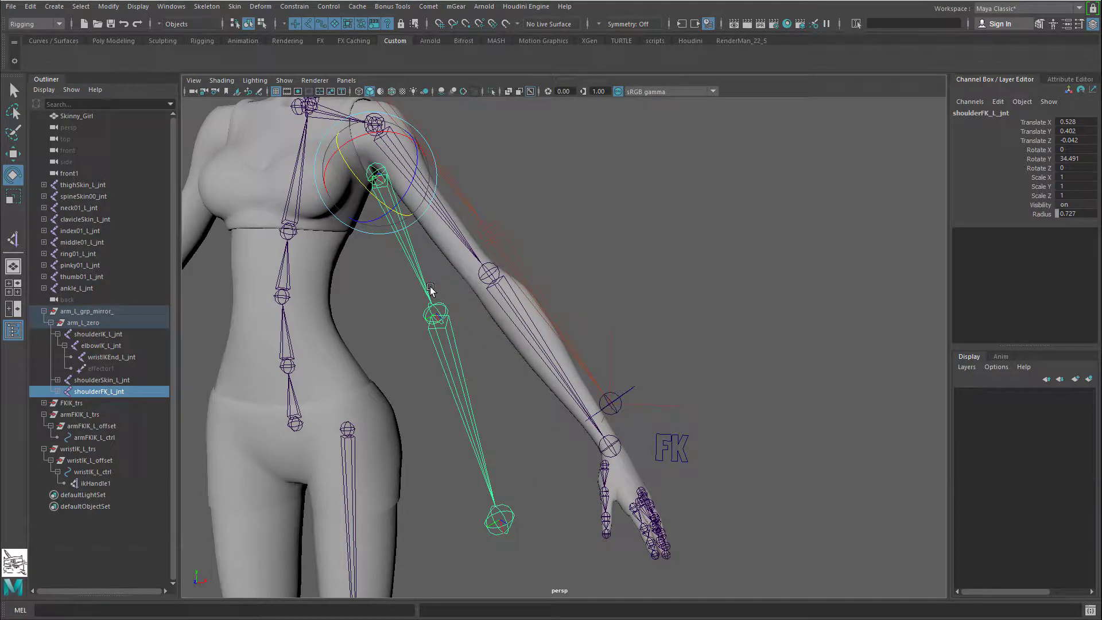
Step: Inspect the wrist, elbow and shoulder joints of the rotated FK chain, then undo the rotation of shoulderFK_L_jnt
click(500, 521)
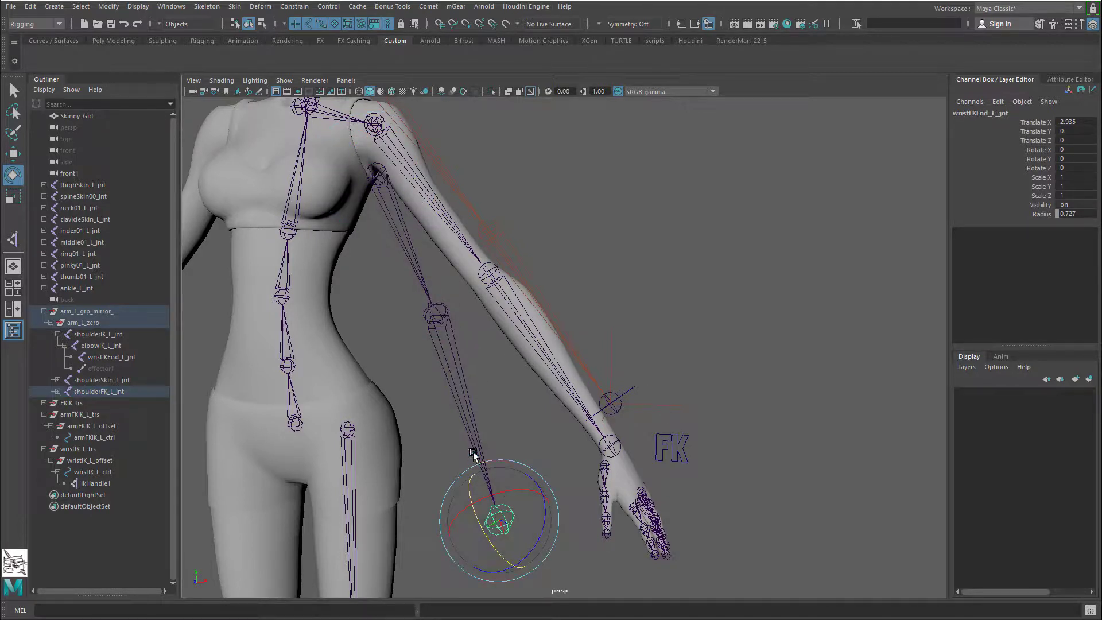
key(q)
click(443, 314)
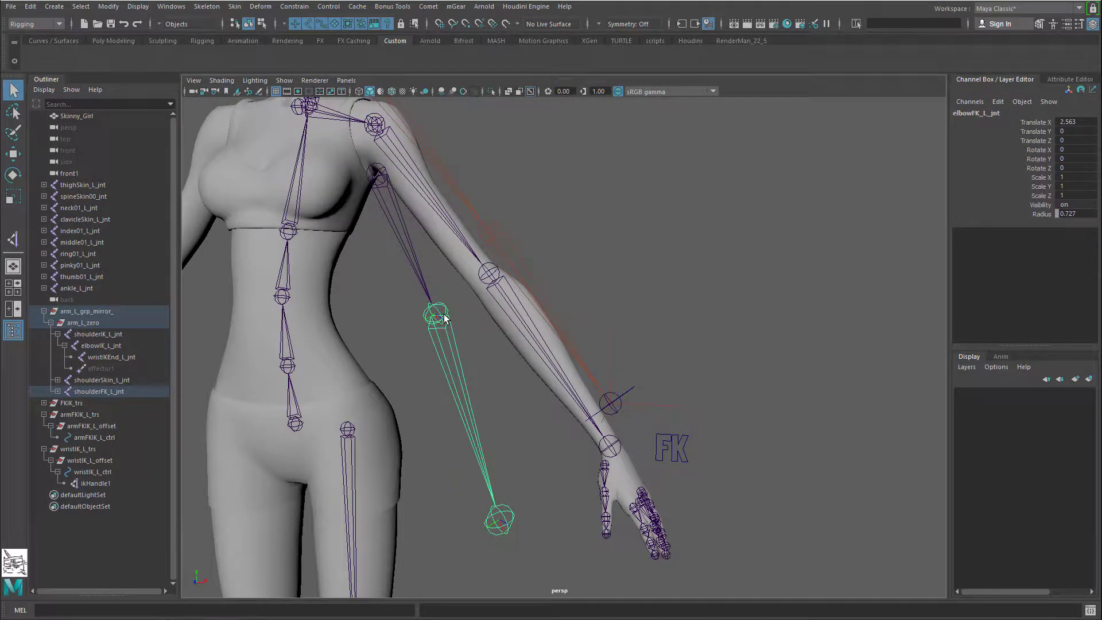
click(371, 183)
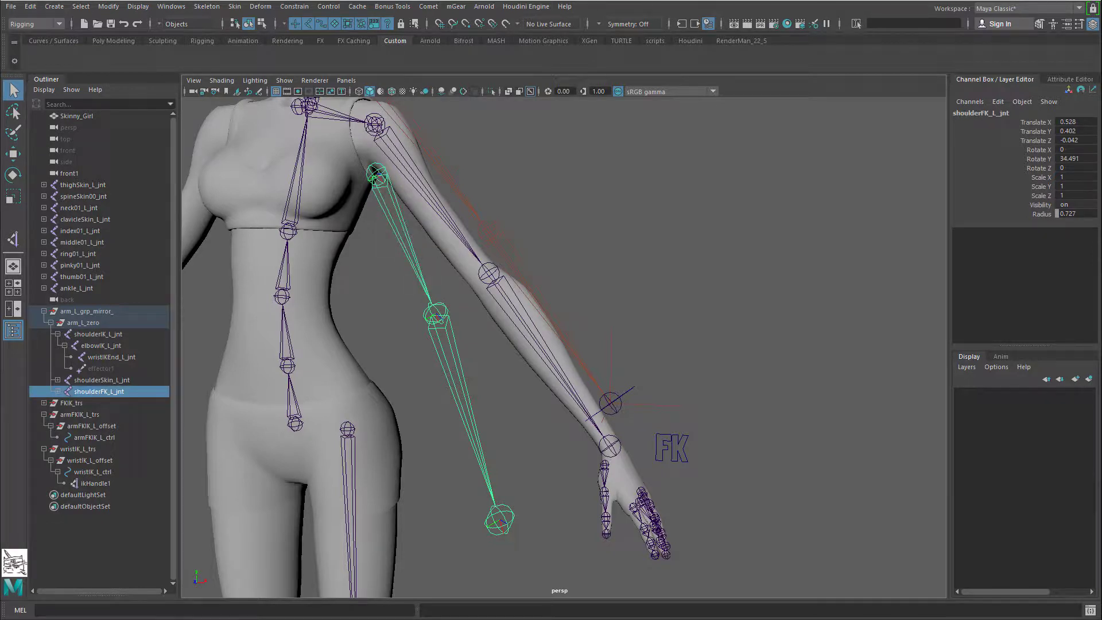
alt+drag(598, 365, 674, 451)
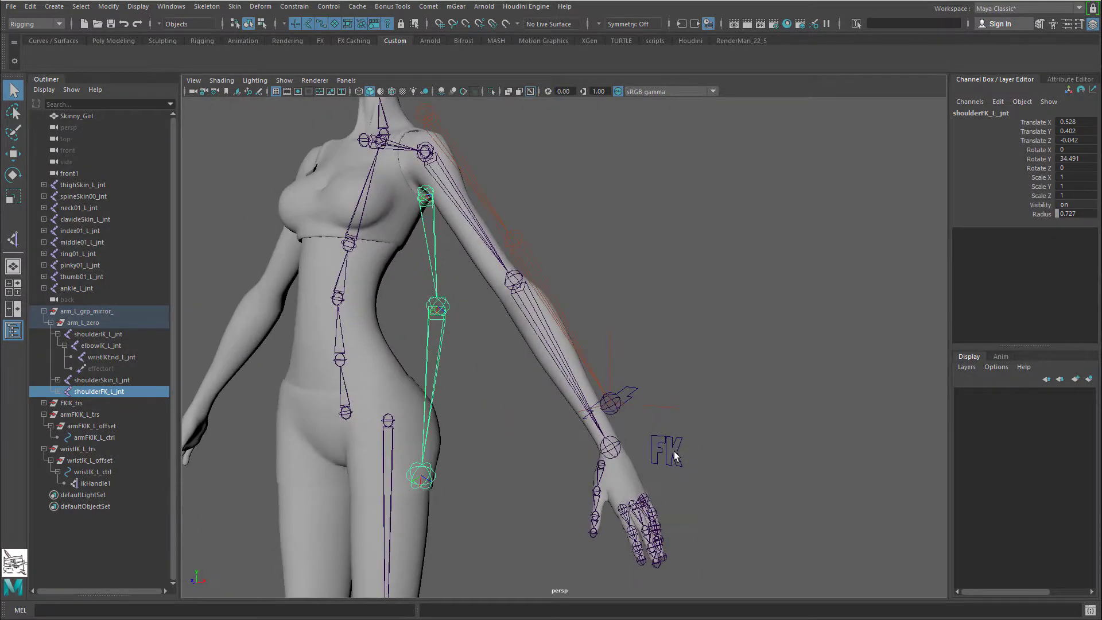
key(ctrl+z)
key(ctrl+z)
key(ctrl+z)
key(ctrl+z)
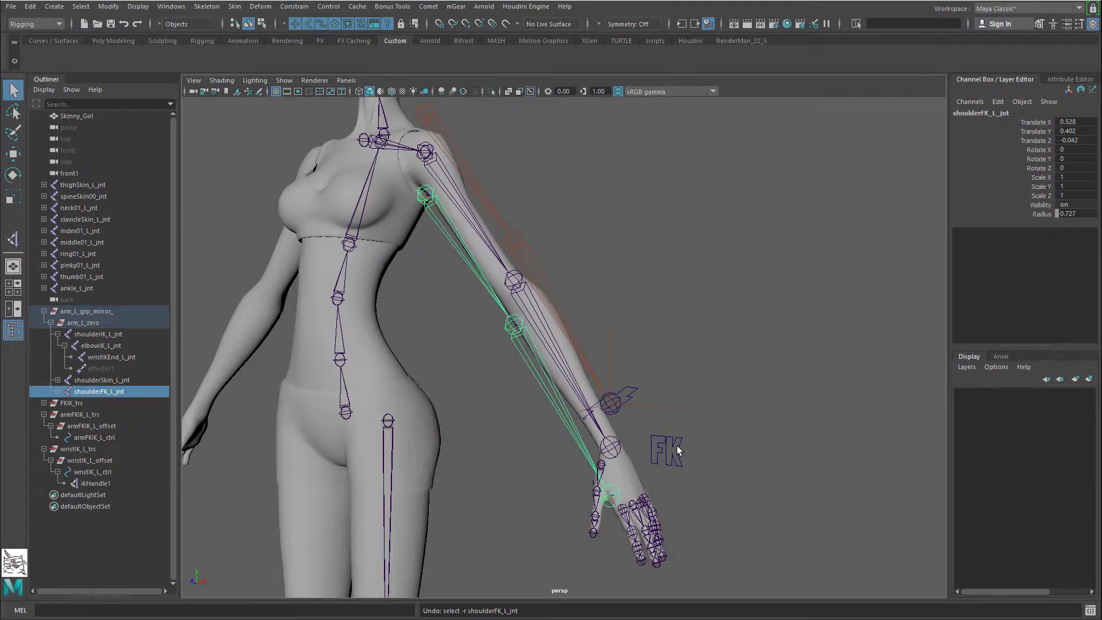
Step: Try moving ikHandle1 across the front of the hips, to about -1.734, 1.969, -2.048
click(609, 351)
alt+drag(606, 375, 583, 373)
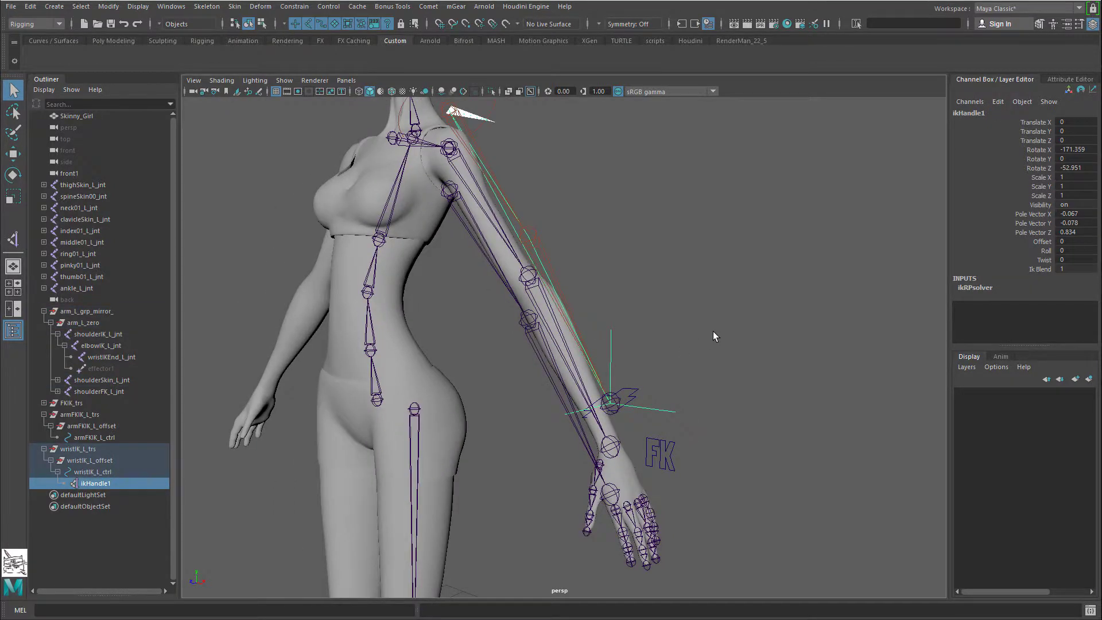
alt+middle_drag(685, 357, 708, 414)
key(w)
drag(632, 459, 386, 430)
alt+right_drag(393, 367, 468, 450)
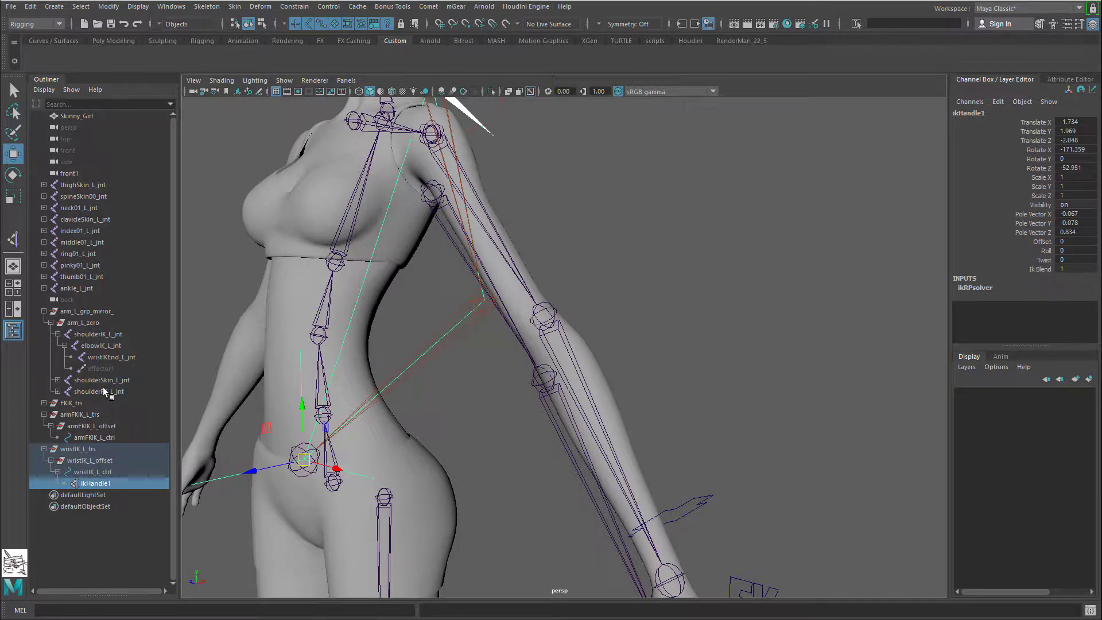
Step: Examine the effector, wristIKEnd_L_jnt, elbowIK_L_jnt and ikHandle1 of the bent IK chain by selecting each
click(104, 370)
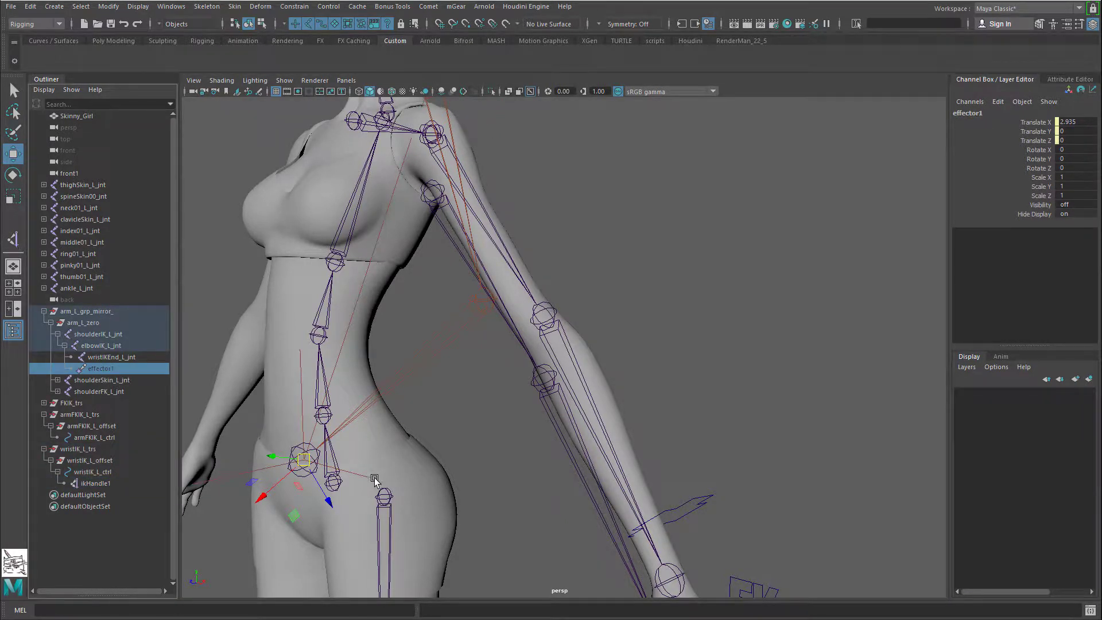
click(311, 484)
key(q)
click(307, 480)
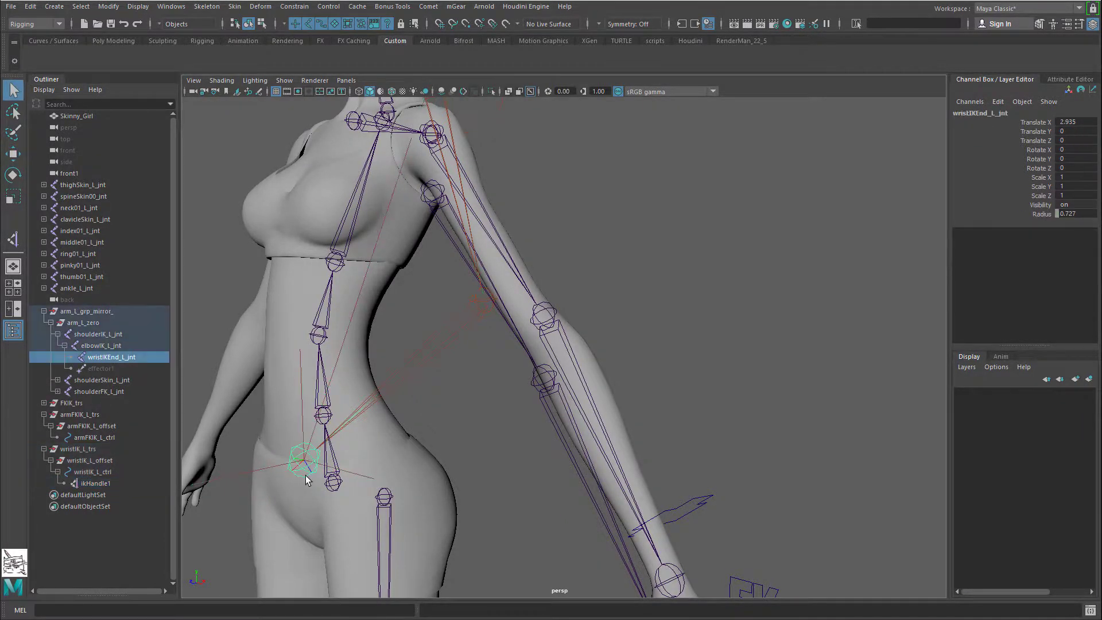
click(410, 360)
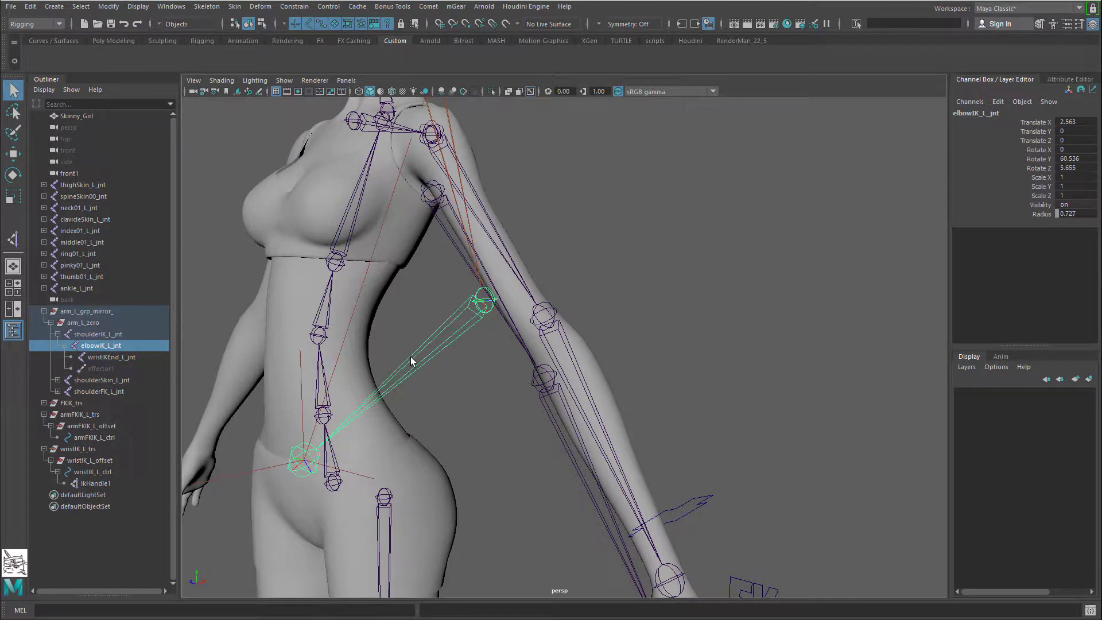
key(w)
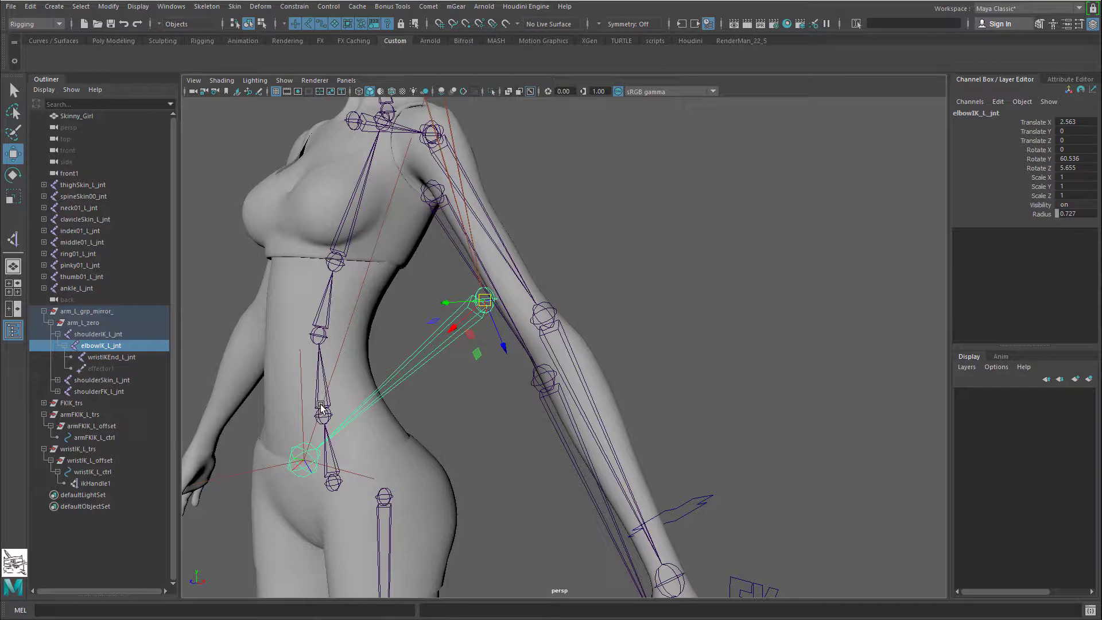
drag(325, 464, 389, 508)
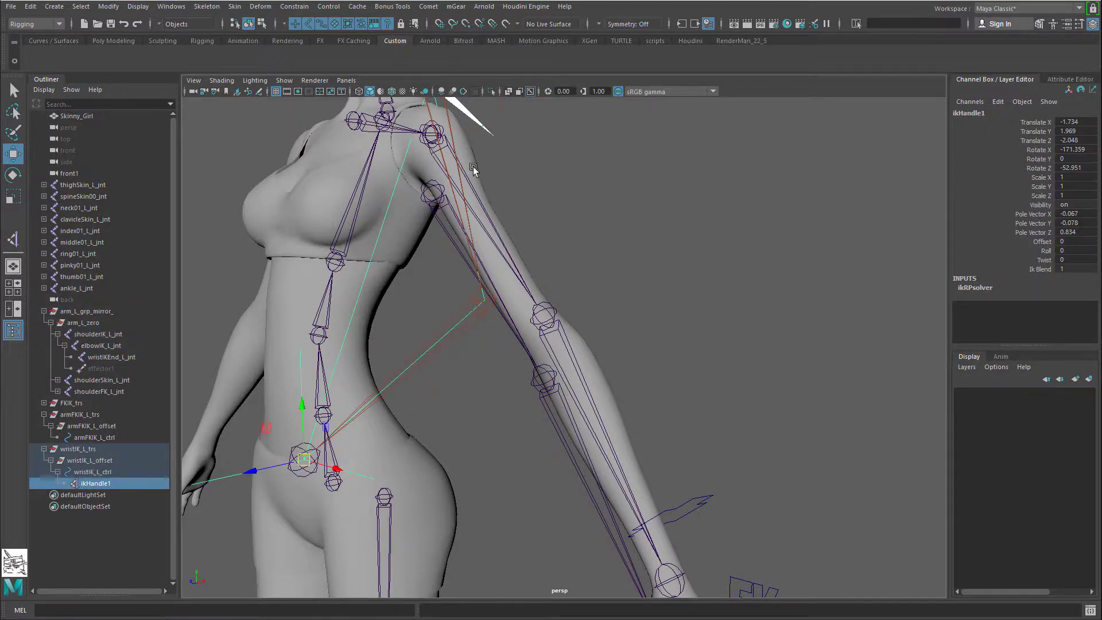
alt+drag(466, 206, 461, 208)
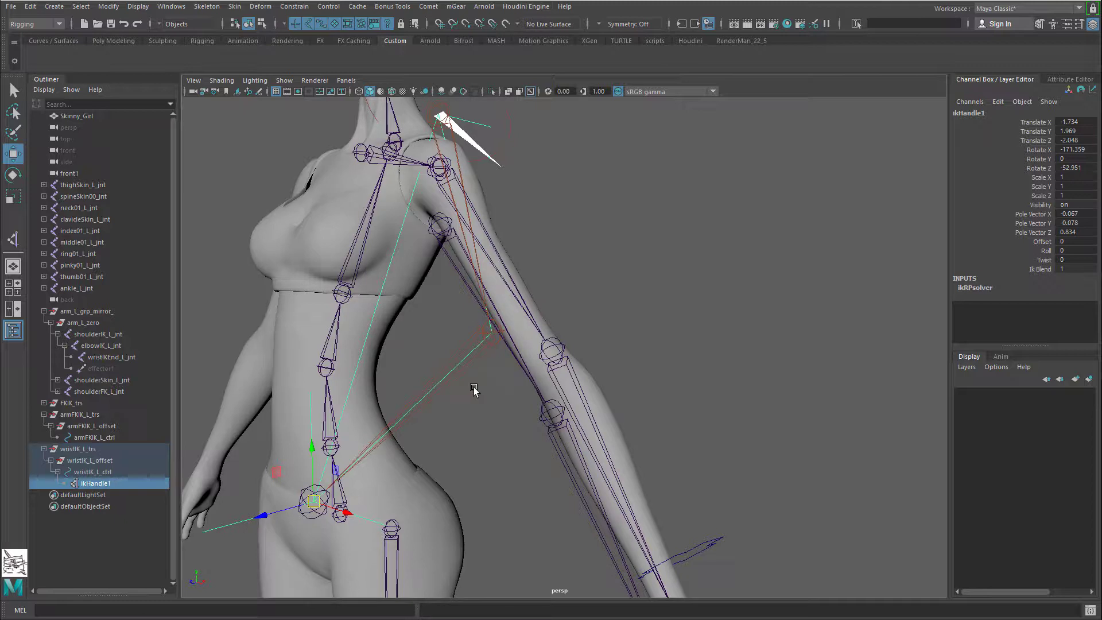
click(486, 357)
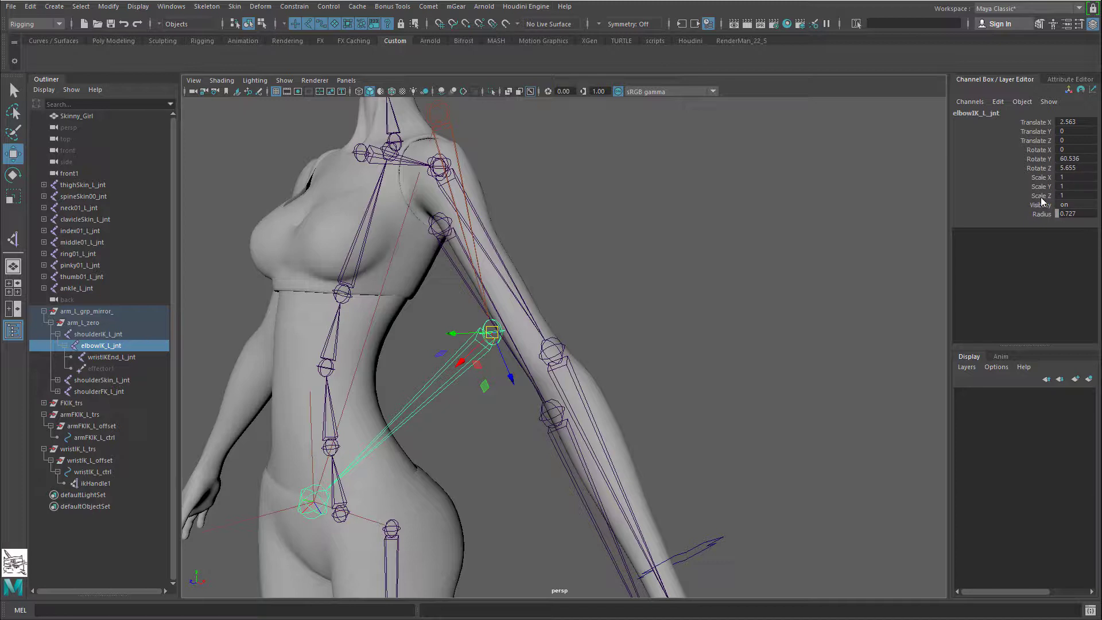
Step: Undo the move of ikHandle1 so the left arm's IK chain returns to its rest pose
key(ctrl+z)
key(ctrl+z)
key(ctrl+z)
key(ctrl+z)
key(ctrl+z)
key(ctrl+z)
key(ctrl+z)
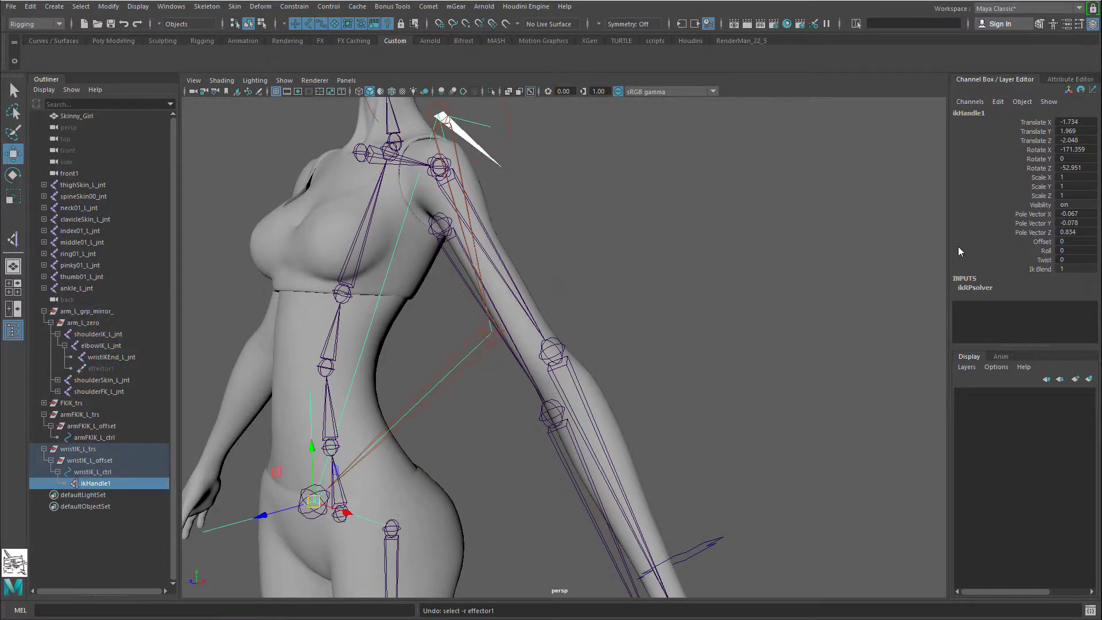
key(shift+z)
key(shift+z)
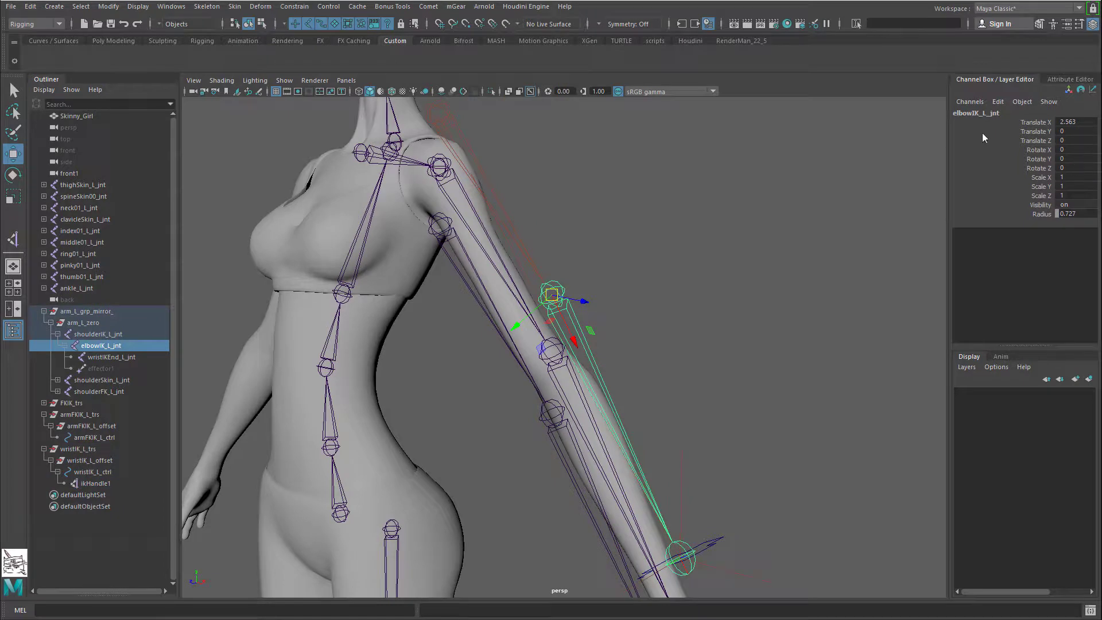
Step: Check the channel values of shoulderIK_L_jnt and wristIKEnd_L_jnt in the rest pose
click(484, 174)
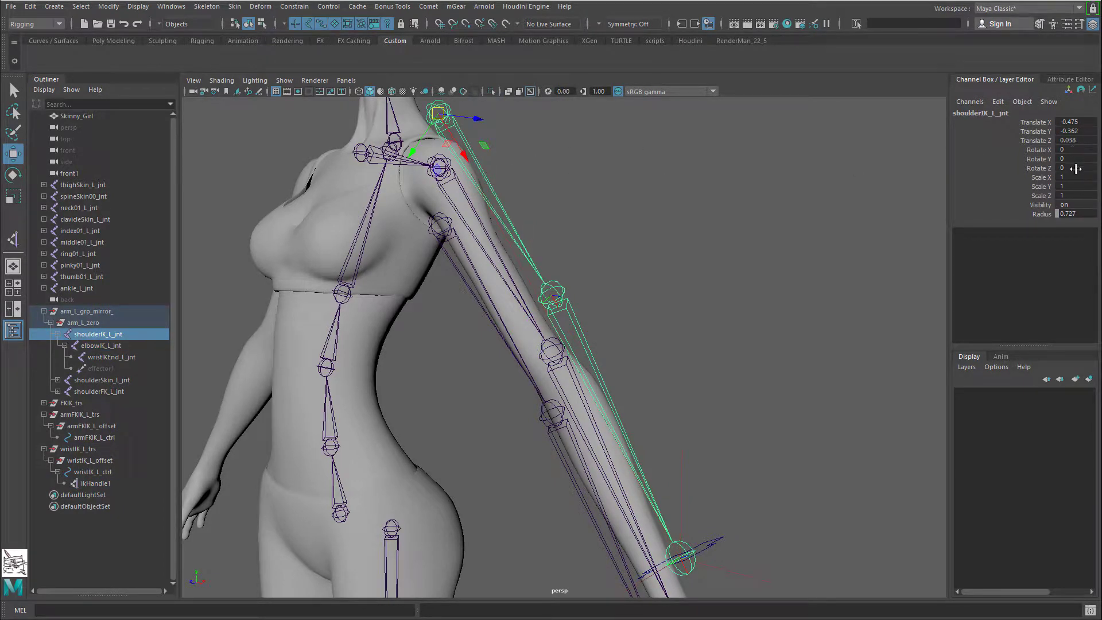
click(681, 569)
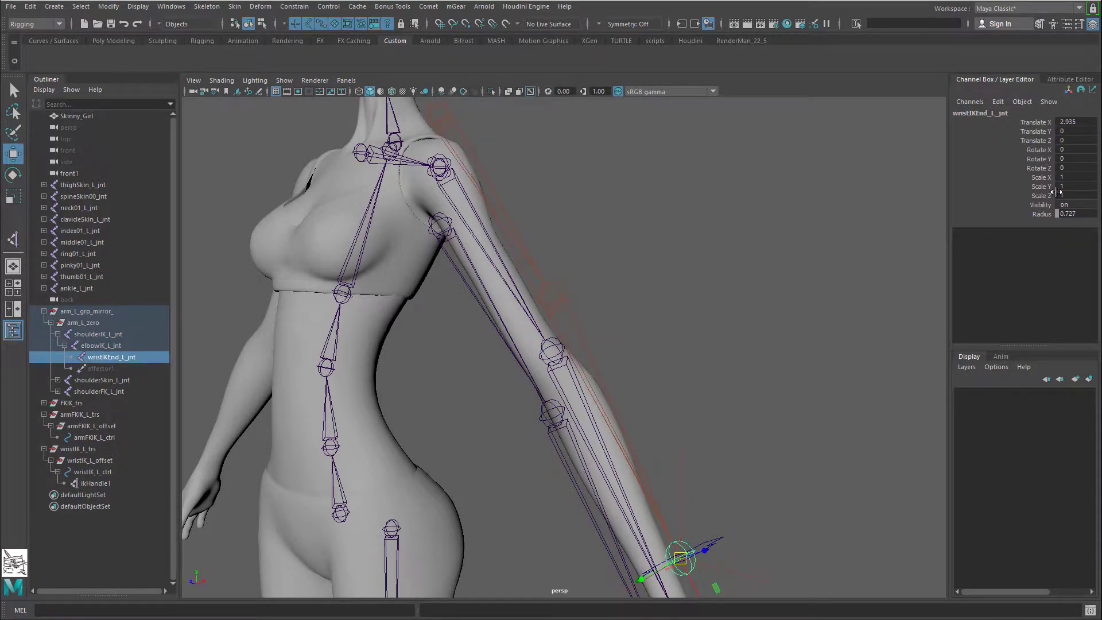
click(683, 565)
Step: Move ikHandle1 across the body past the hips, to about -1.841, 2.254, -2.372
alt+drag(711, 569, 478, 533)
key(ctrl+z)
drag(680, 558, 266, 505)
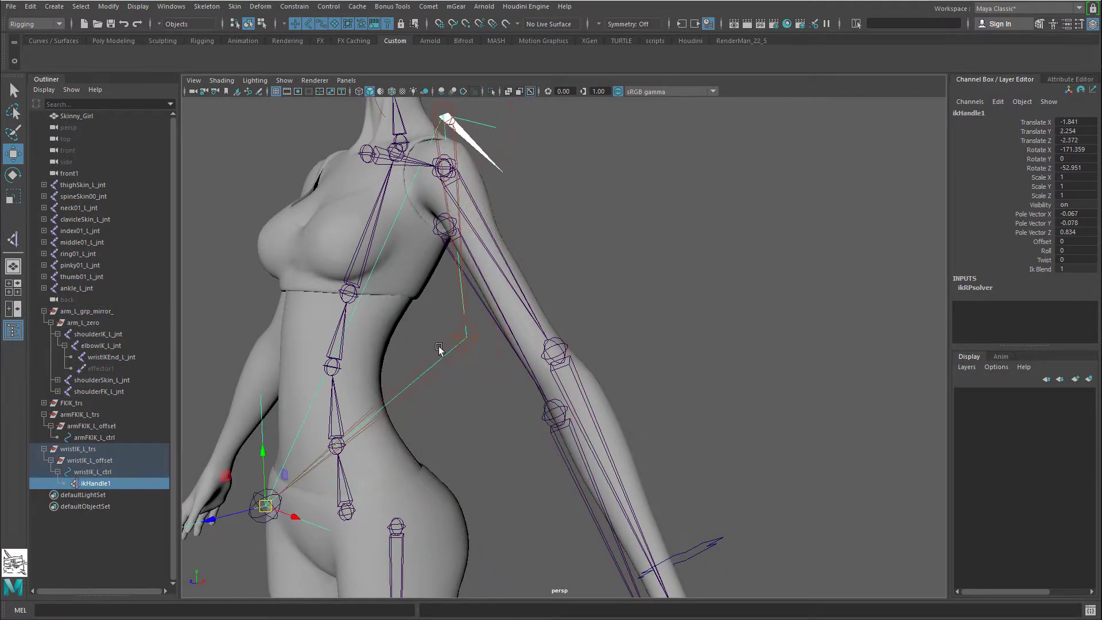
Step: Compare the rotation values of shoulderIK_L_jnt, elbowIK_L_jnt and wristIKEnd_L_jnt in the bent IK chain
click(468, 294)
click(460, 277)
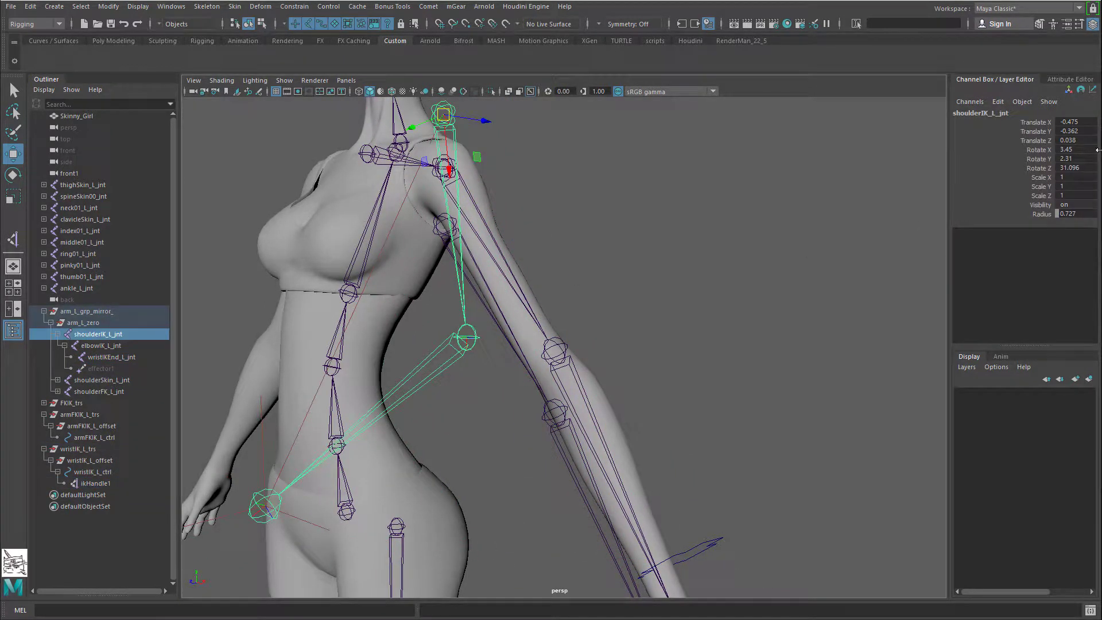
drag(1067, 150, 1066, 159)
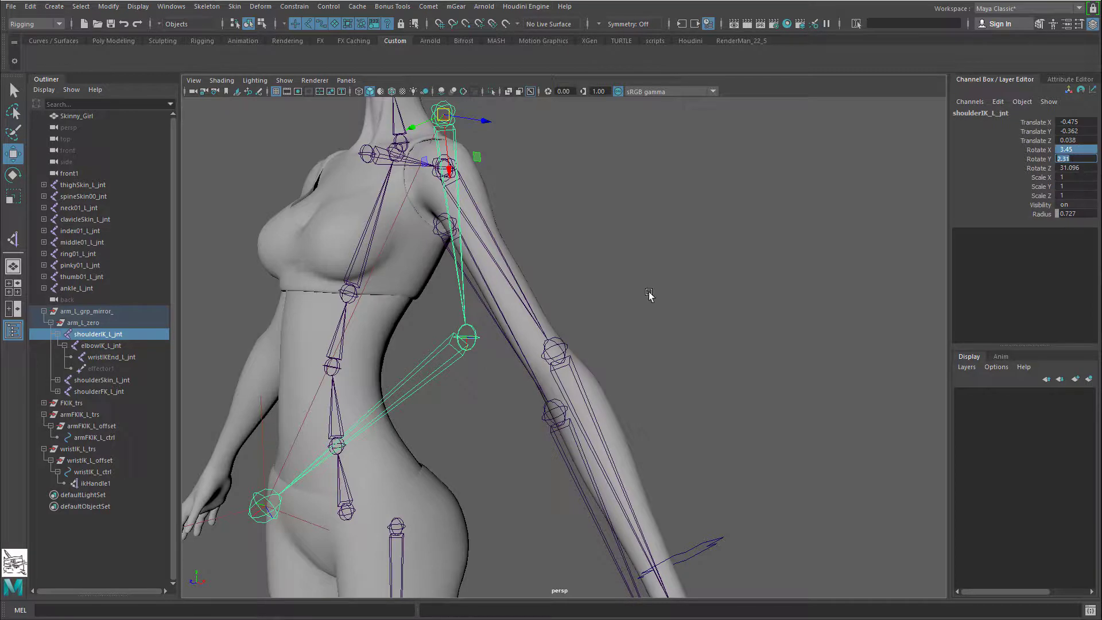
click(419, 380)
click(408, 395)
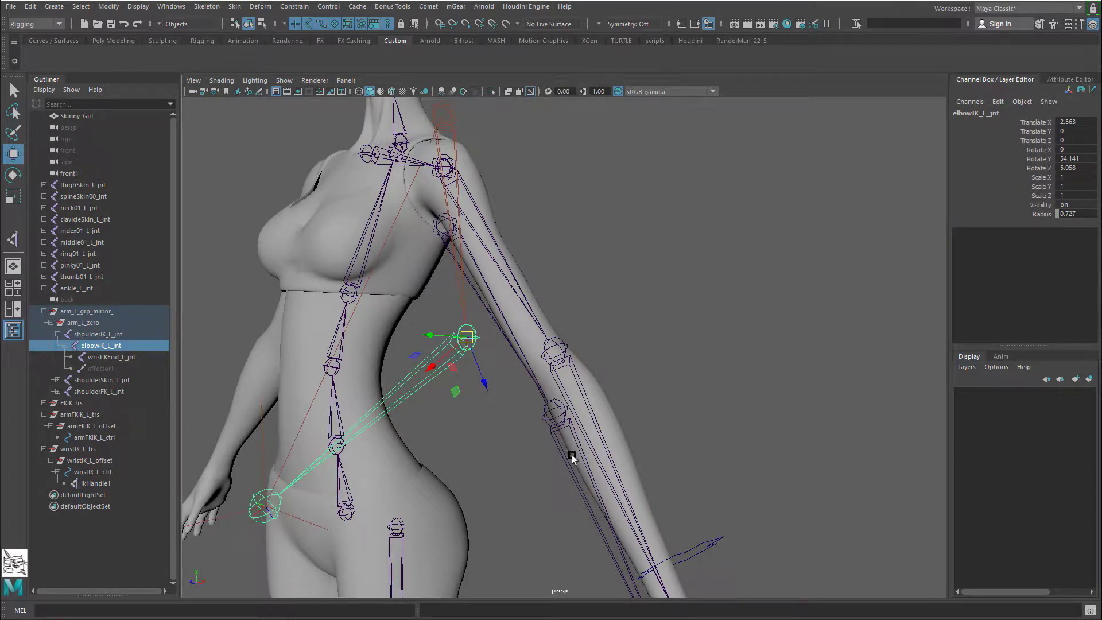
click(267, 517)
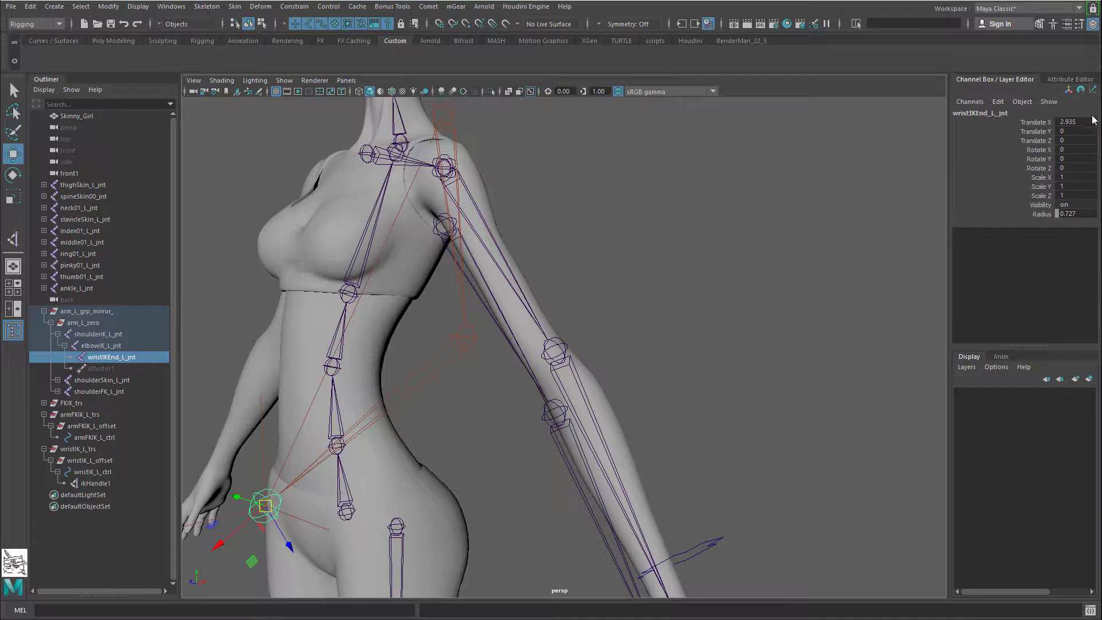
click(656, 311)
click(392, 374)
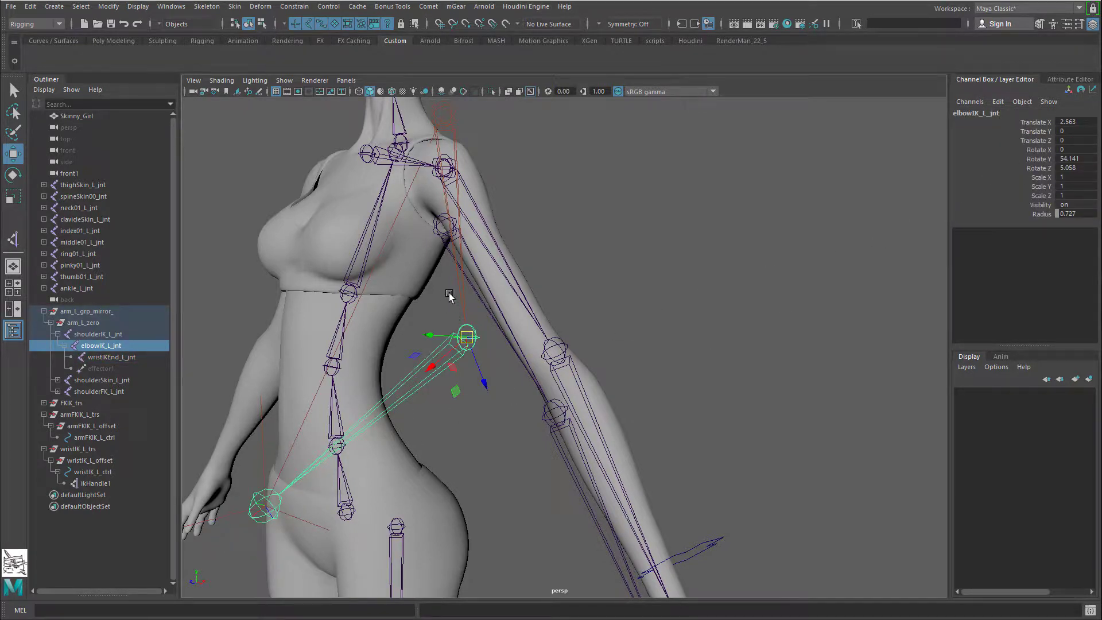
click(455, 282)
click(463, 332)
click(468, 362)
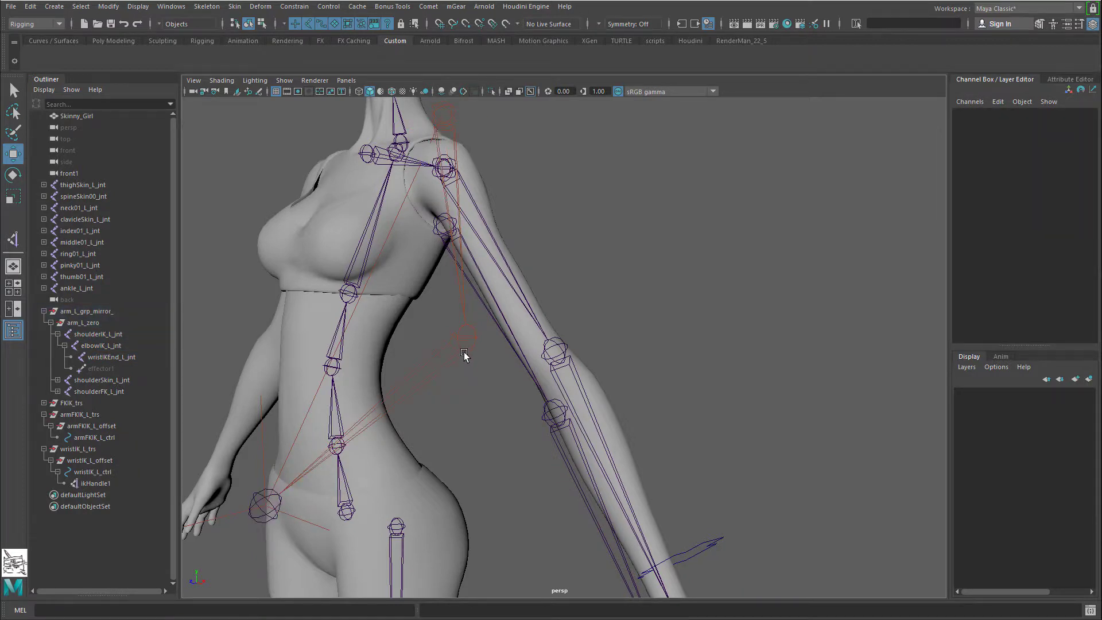
click(465, 356)
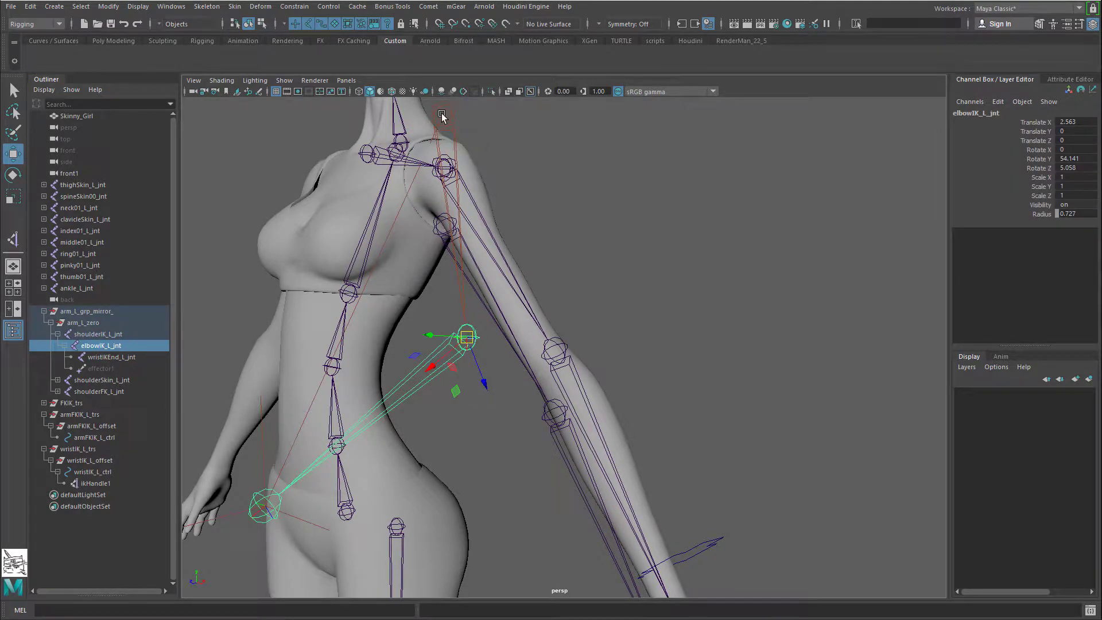
click(269, 527)
click(264, 523)
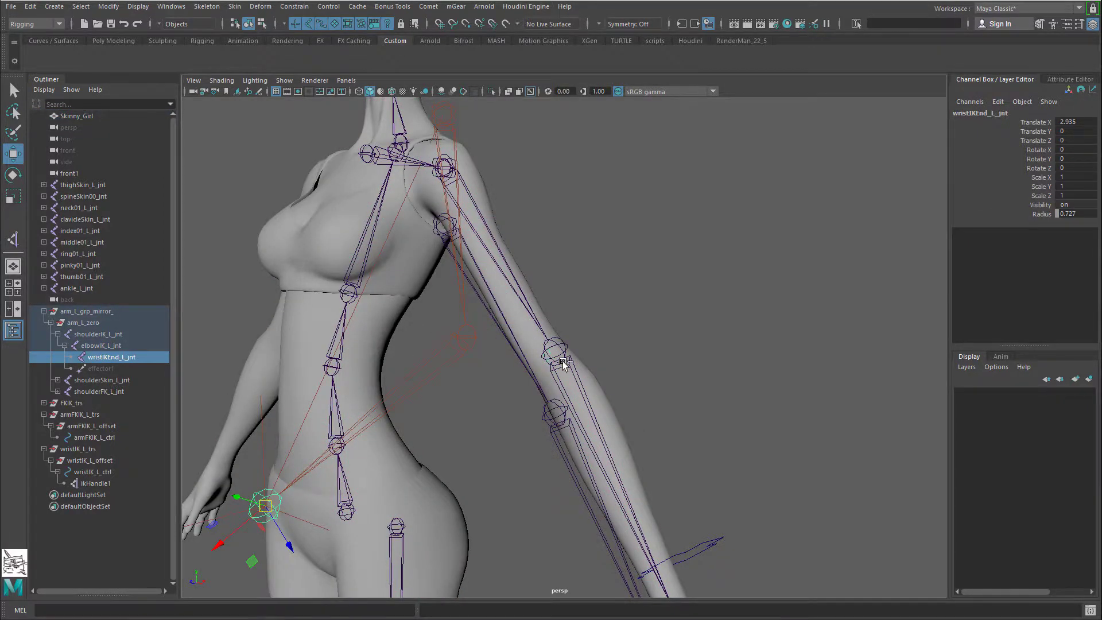
Step: Undo the joint selections and the second move of ikHandle1 to straighten the IK chain
key(ctrl+z)
key(ctrl+z)
key(ctrl+z)
key(ctrl+z)
key(ctrl+z)
key(ctrl+z)
key(ctrl+z)
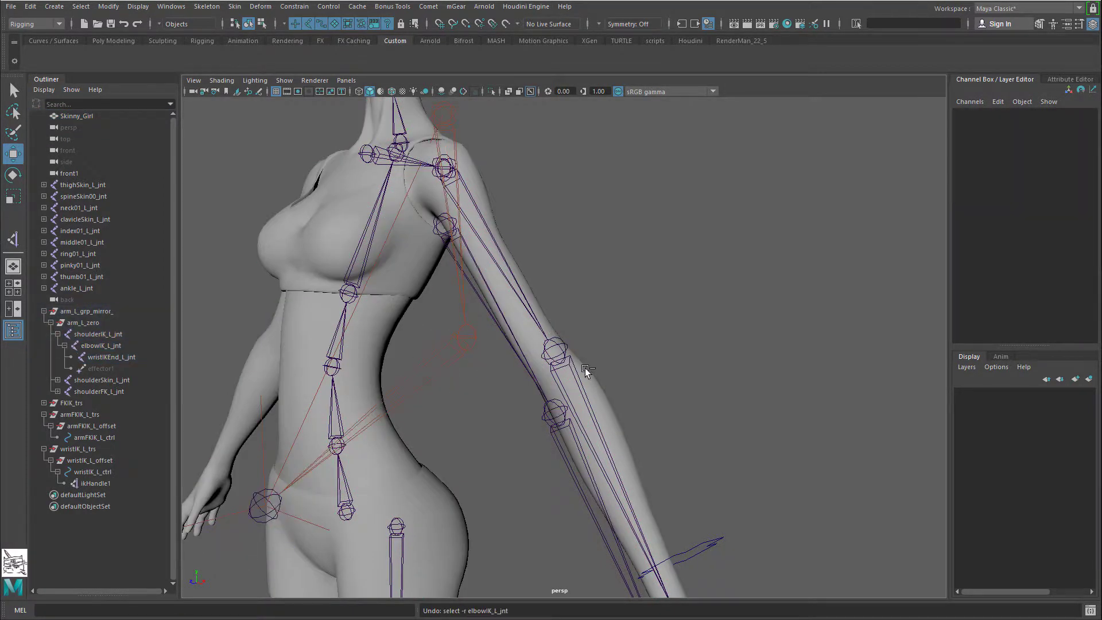
key(ctrl+z)
key(ctrl+z)
key(ctrl+z)
key(ctrl+z)
key(ctrl+z)
Step: Examine the channel values of elbowFK_L_jnt, shoulderFK_L_jnt and wristFKEnd_L_jnt in the FK chain
alt+drag(637, 440, 678, 405)
alt+middle_drag(678, 405, 662, 319)
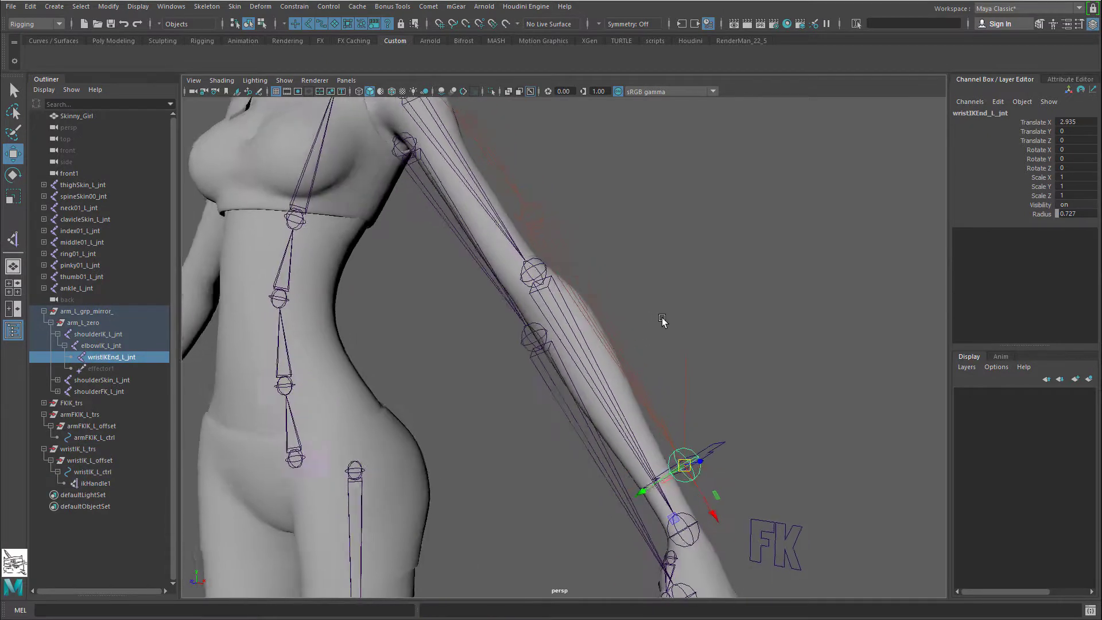
alt+drag(662, 320, 649, 407)
key(q)
click(596, 460)
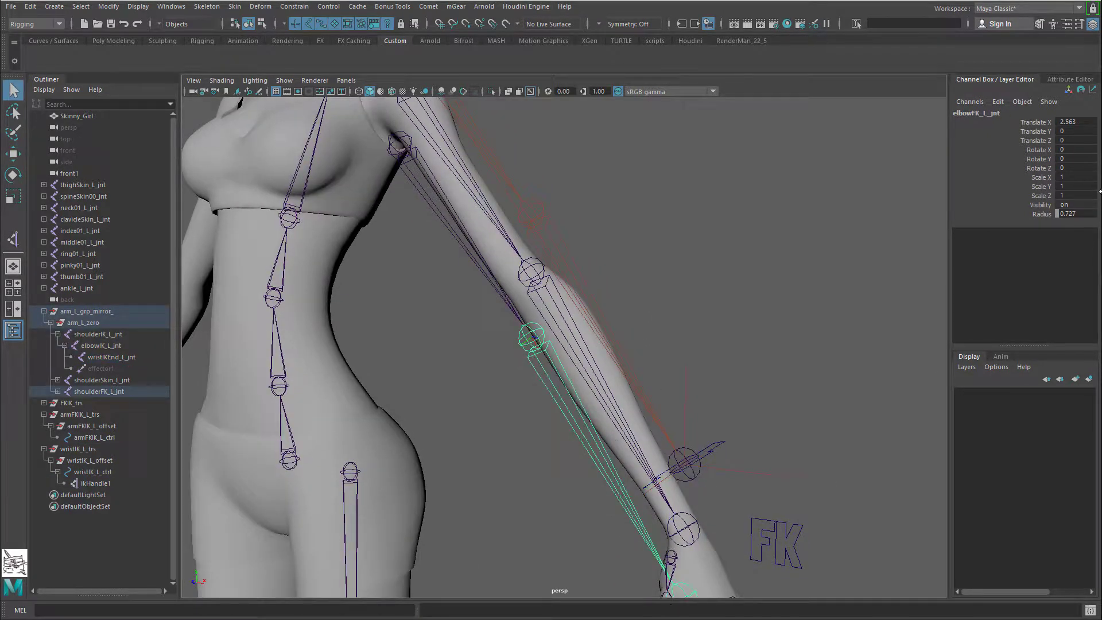
click(468, 244)
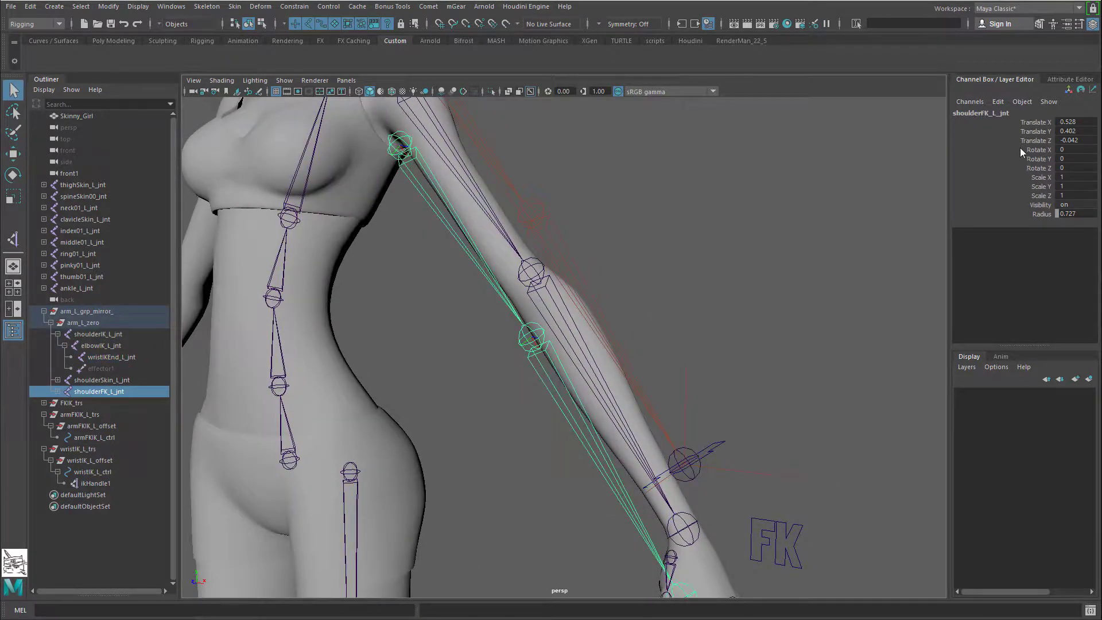
click(523, 344)
alt+middle_drag(692, 472, 687, 379)
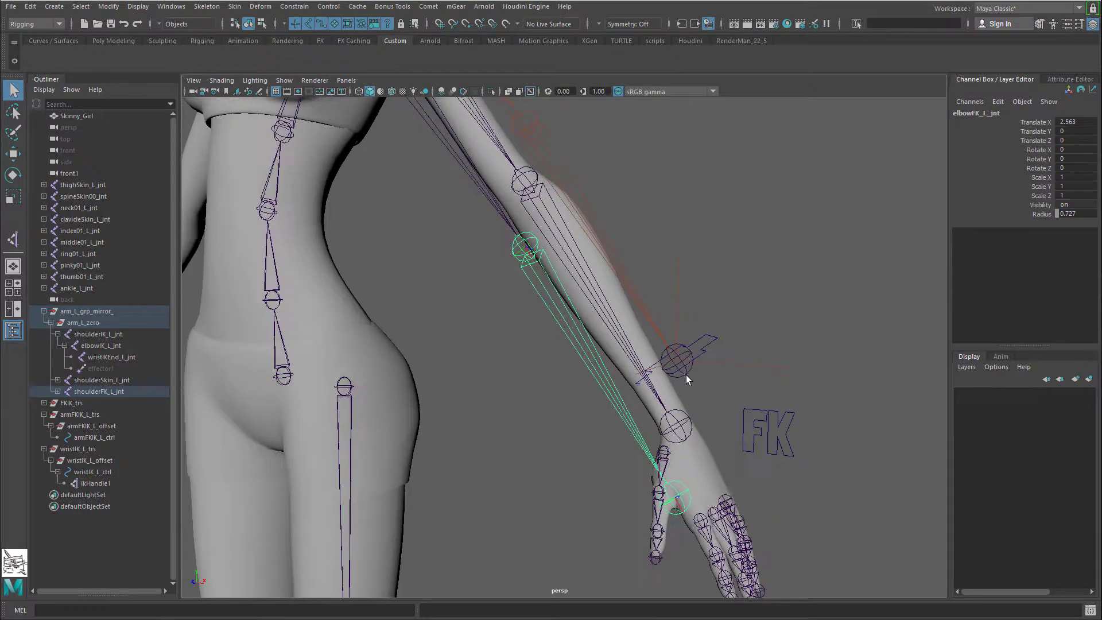
click(676, 501)
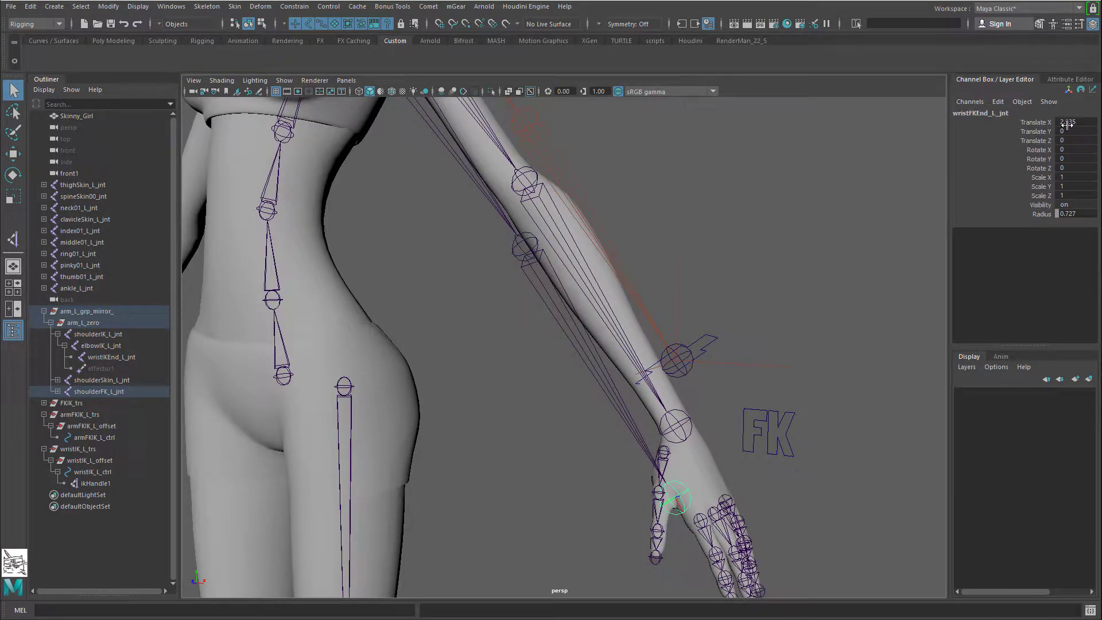
Step: Rotate elbowFK_L_jnt about Y to about 45.5 degrees
scroll(577, 388, down, 5)
key(e)
click(559, 327)
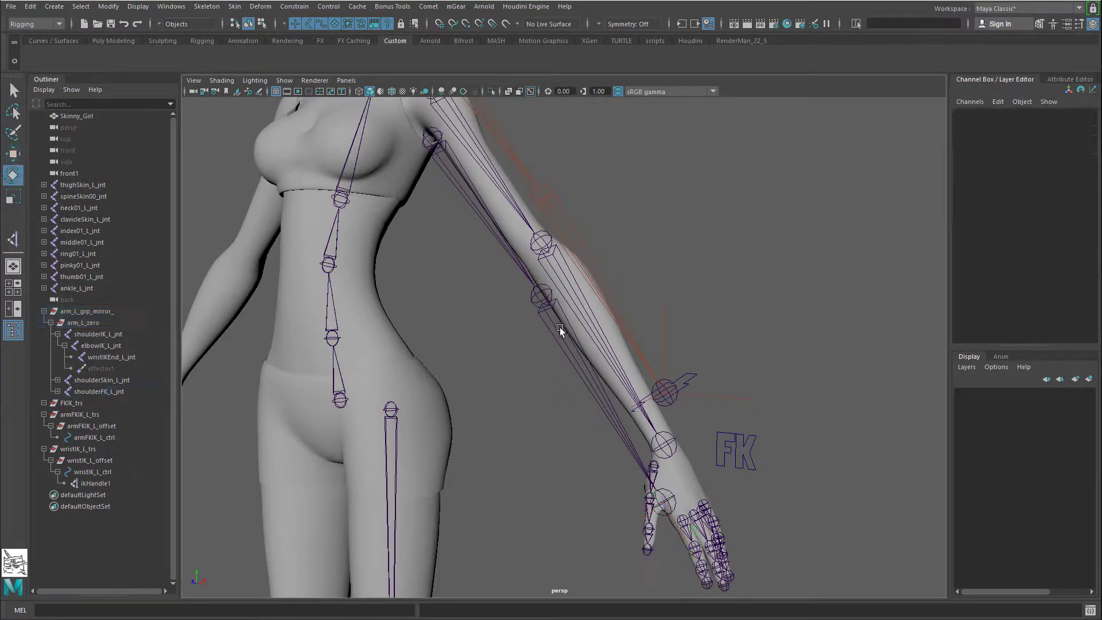
click(565, 354)
drag(565, 354, 512, 310)
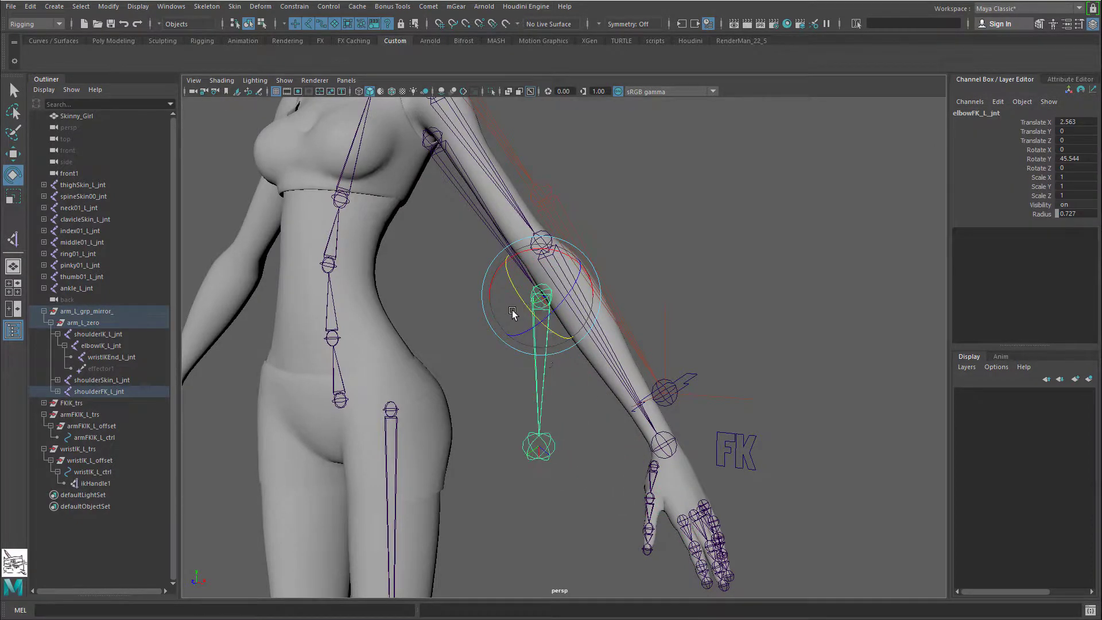
Step: Inspect wristFKEnd_L_jnt and elbowFK_L_jnt, and highlight the forward kinematics definition in the Wikipedia article "Cinemática directa"
click(538, 446)
alt+drag(539, 446, 540, 479)
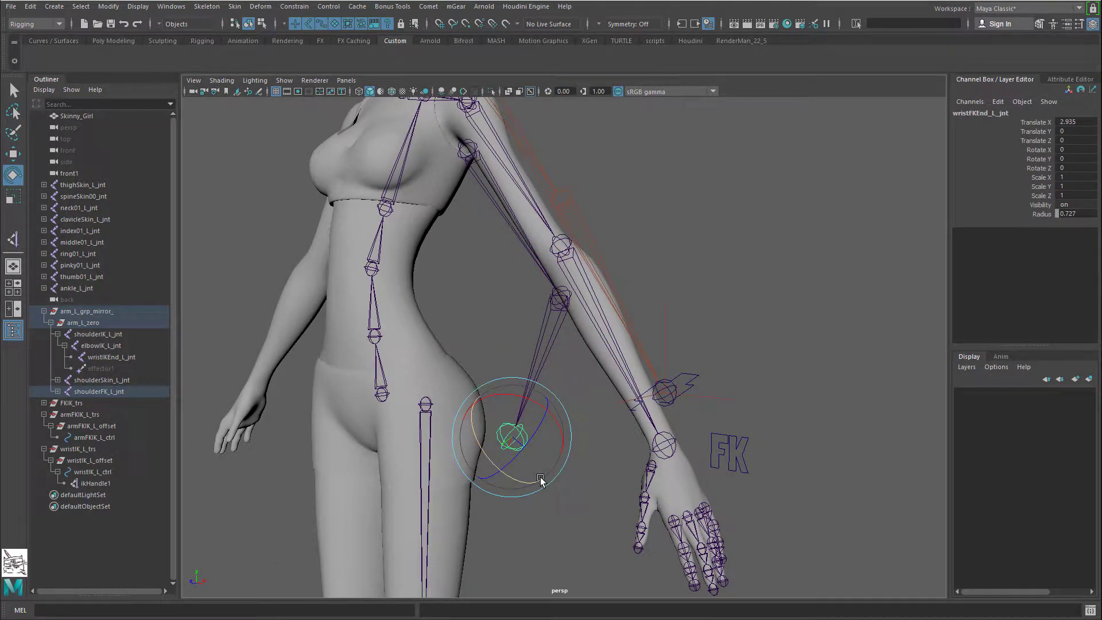
click(536, 339)
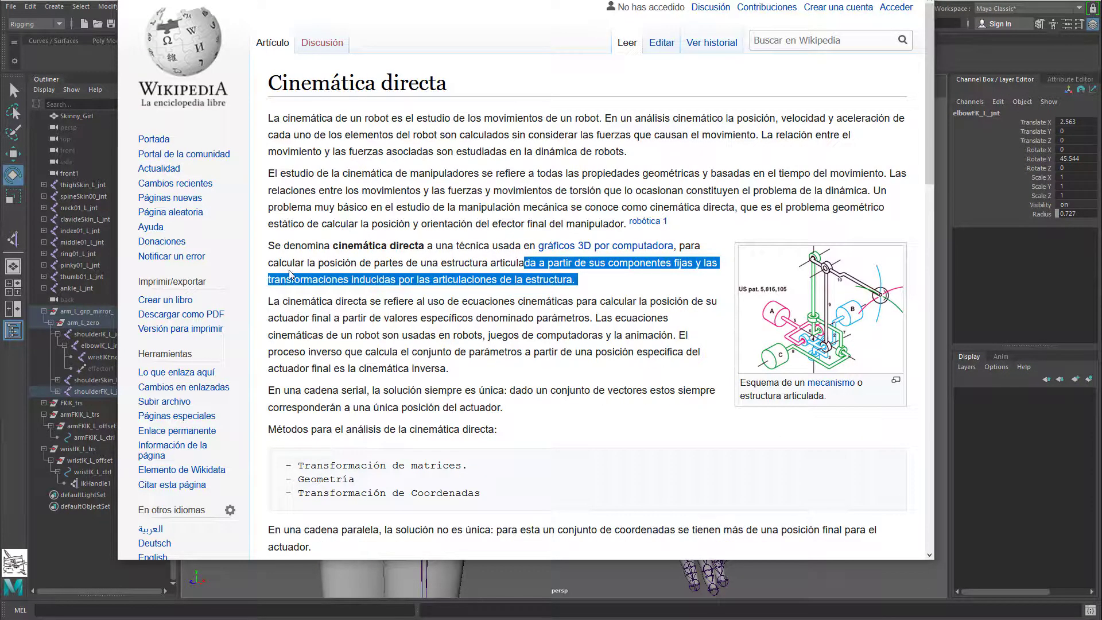
drag(309, 262, 516, 275)
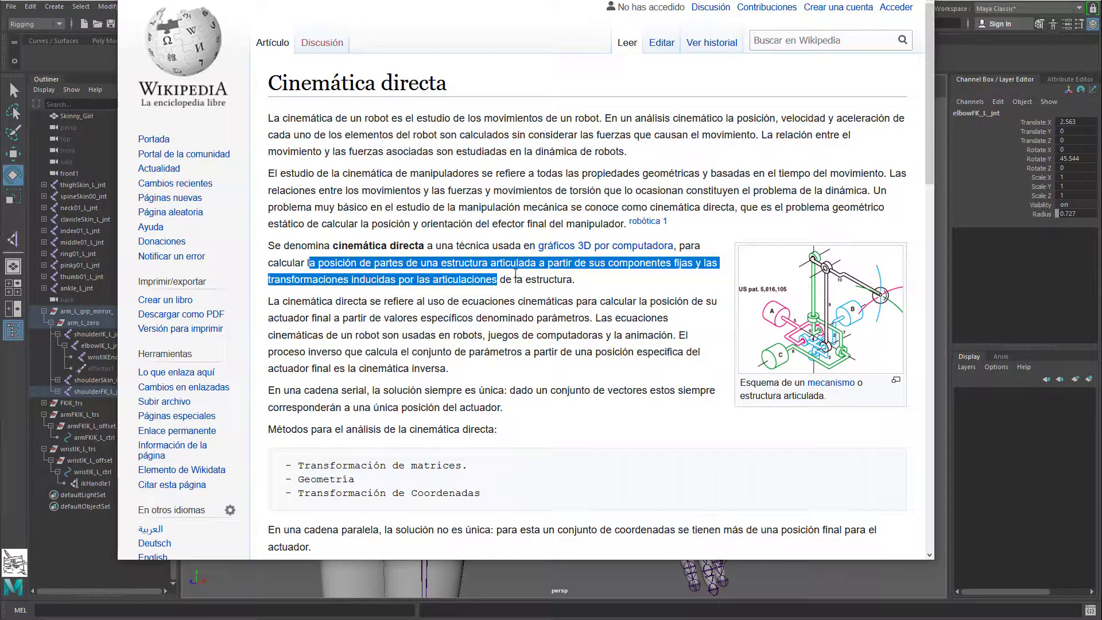
click(1005, 430)
Step: Return to Maya and select wristFKEnd_L_jnt with the Move tool
click(565, 463)
key(q)
click(513, 436)
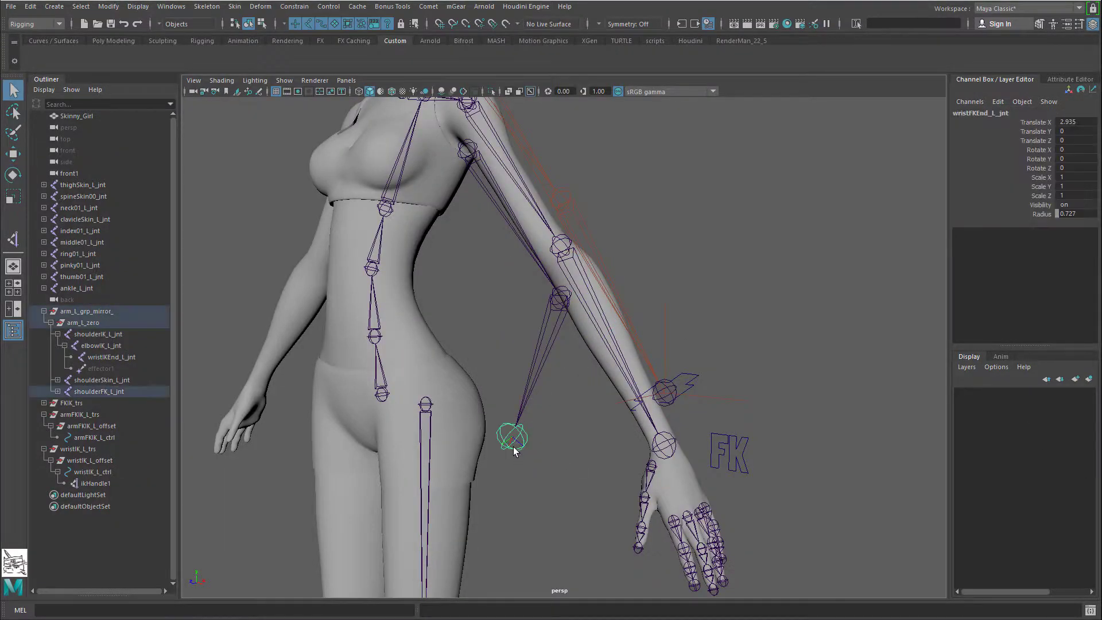
key(w)
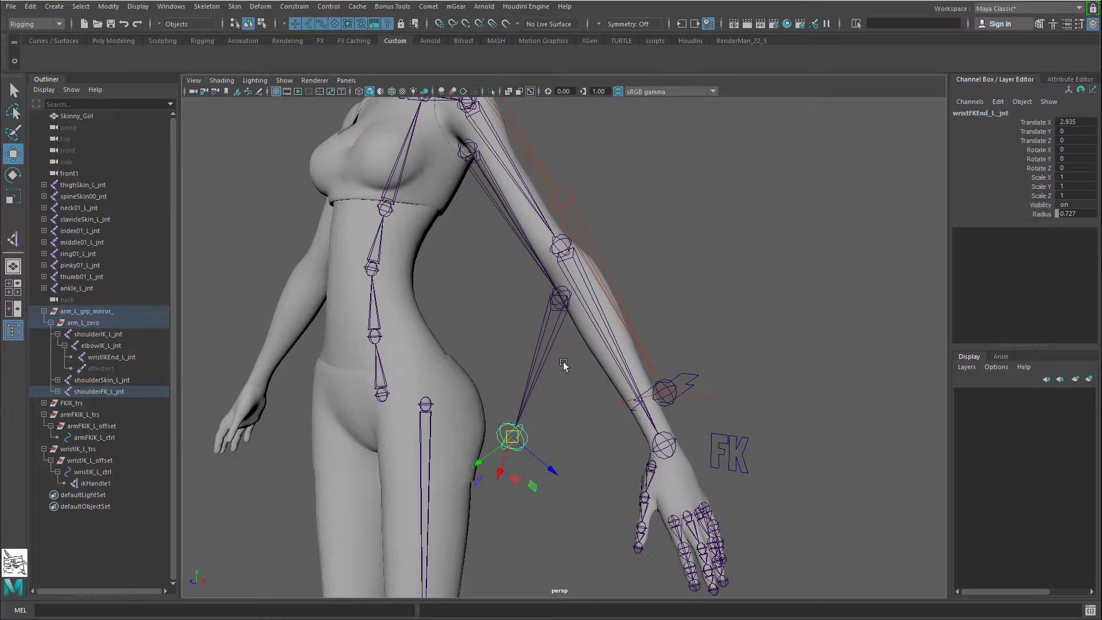
Step: Try moving wristFKEnd_L_jnt along its X axis onto the FK elbow joint, and undo the move
alt+drag(533, 395, 522, 424)
drag(493, 492, 574, 284)
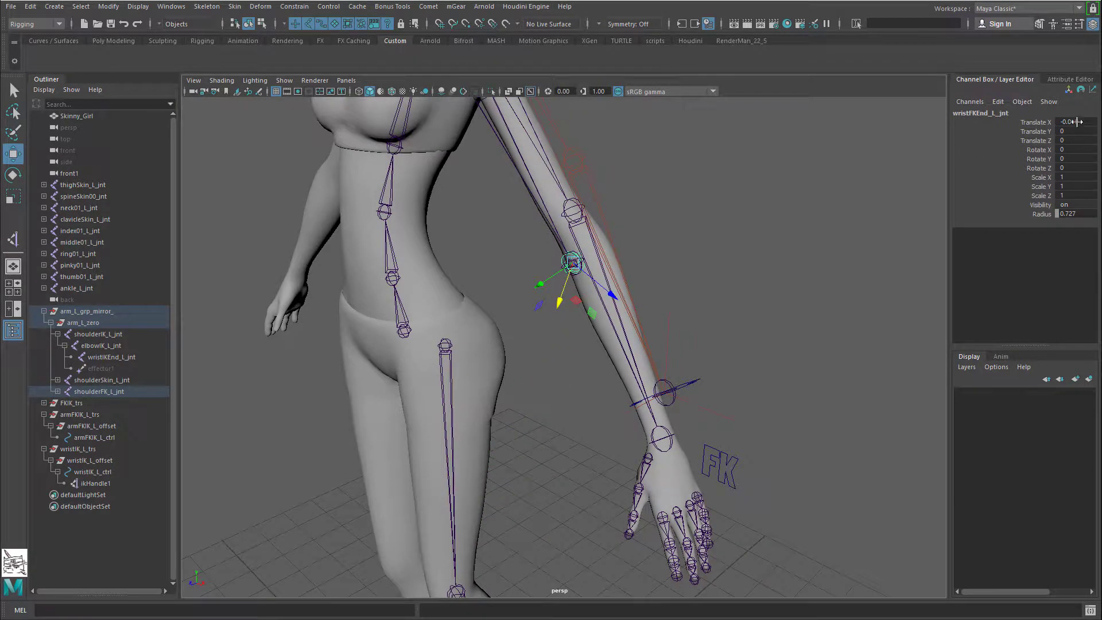
key(ctrl+z)
Step: Try setting wristFKEnd_L_jnt's Translate X to 0, and undo the change
click(1073, 121)
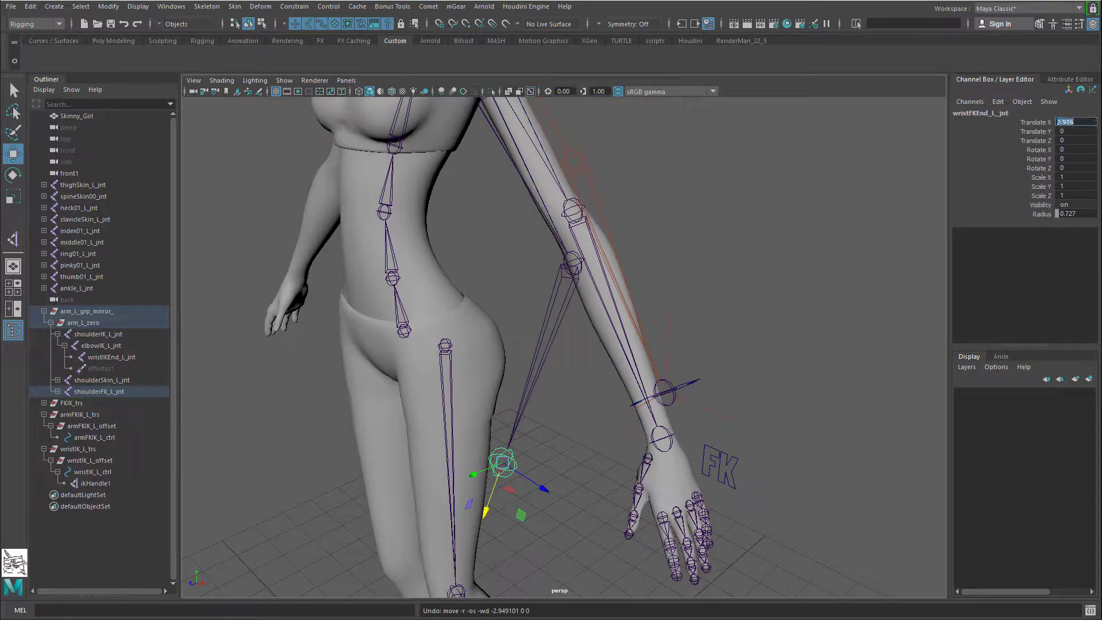
text(0)
key(Return)
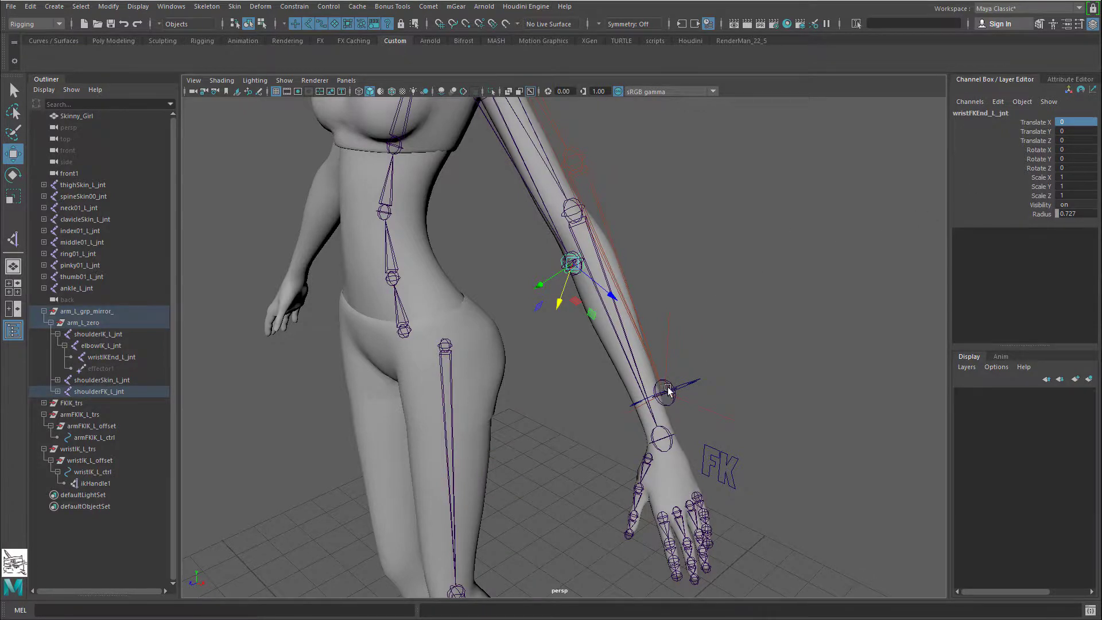
alt+drag(668, 391, 571, 274)
key(ctrl+z)
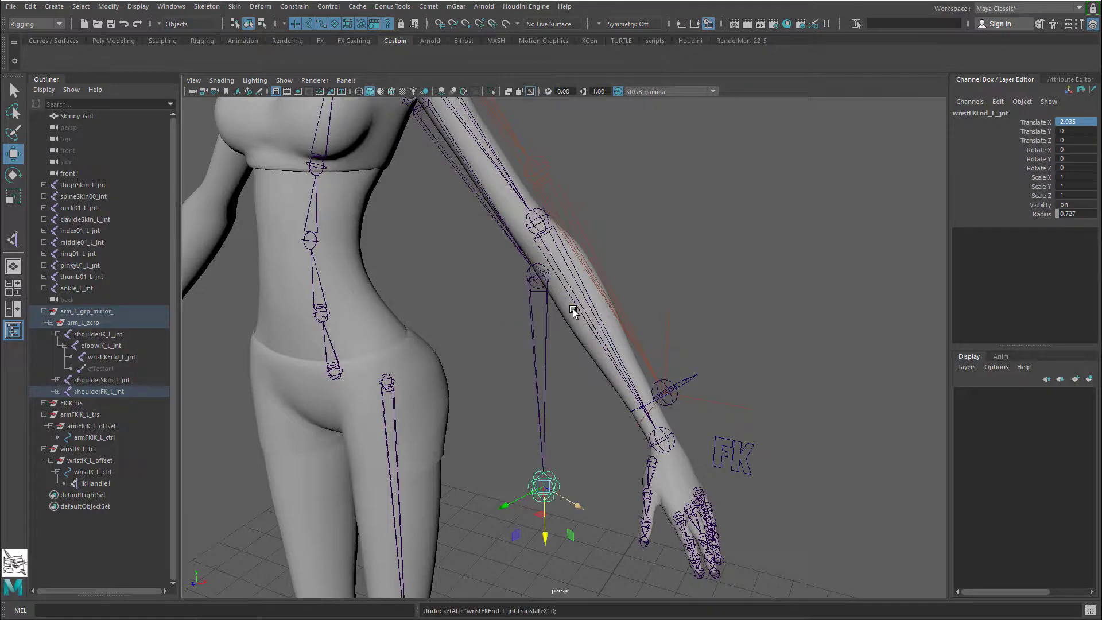
Step: Undo the elbowFK_L_jnt rotation to return the FK chain to its straight pose
key(ctrl+z)
key(ctrl+z)
key(ctrl+z)
key(ctrl+z)
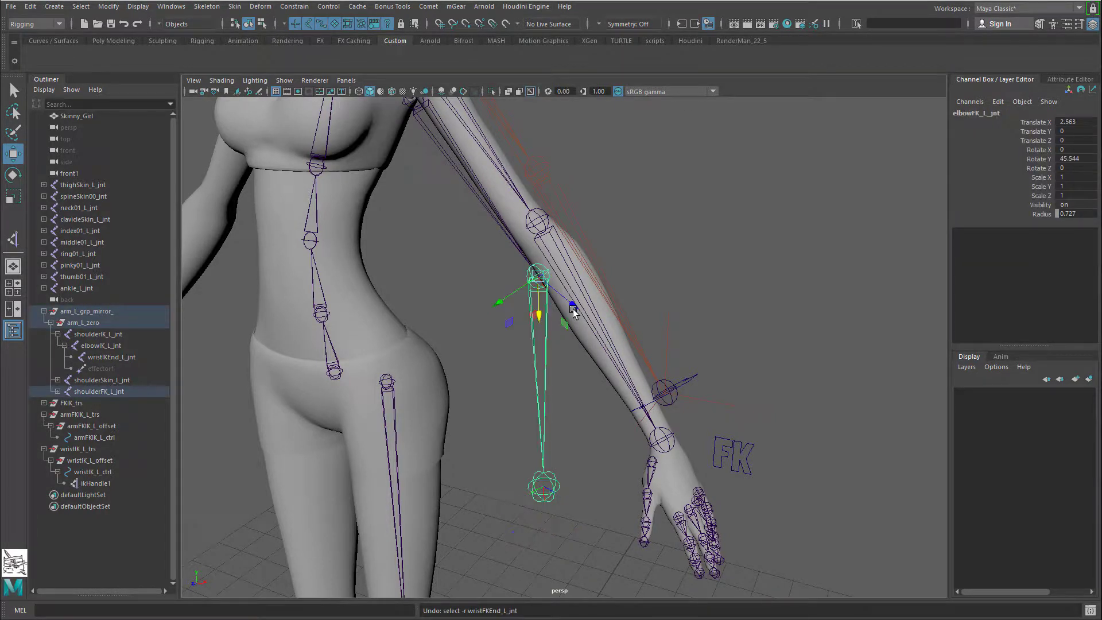
mouse_move(588, 309)
alt+mouse_down()
mouse_move(571, 281)
mouse_move(574, 298)
alt+mouse_up()
alt+middle_drag(574, 297, 587, 324)
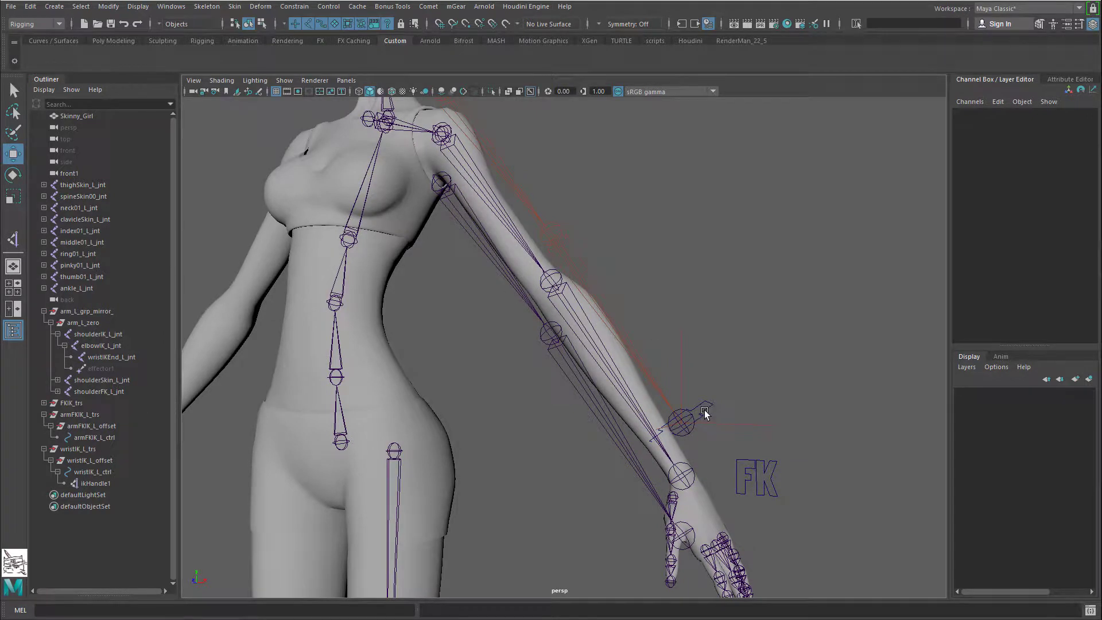
Step: Examine ikHandle1, shoulderFK_L_jnt, shoulderSkin_L_jnt and armFKIK_L_ctrl to compare the chains with the FK/IK switch control
click(730, 422)
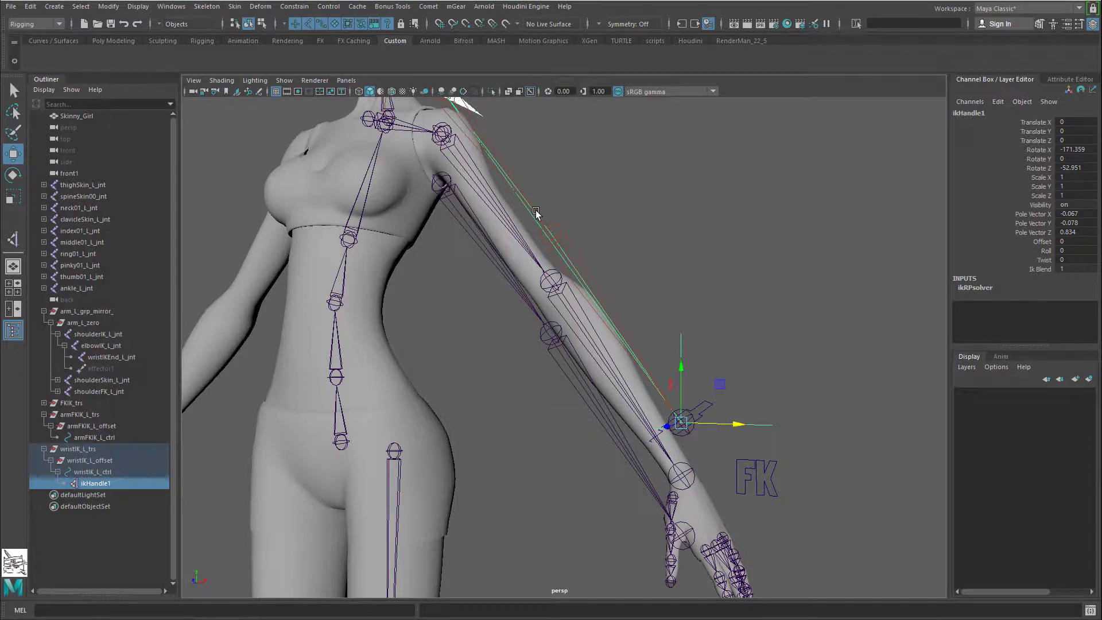
click(769, 388)
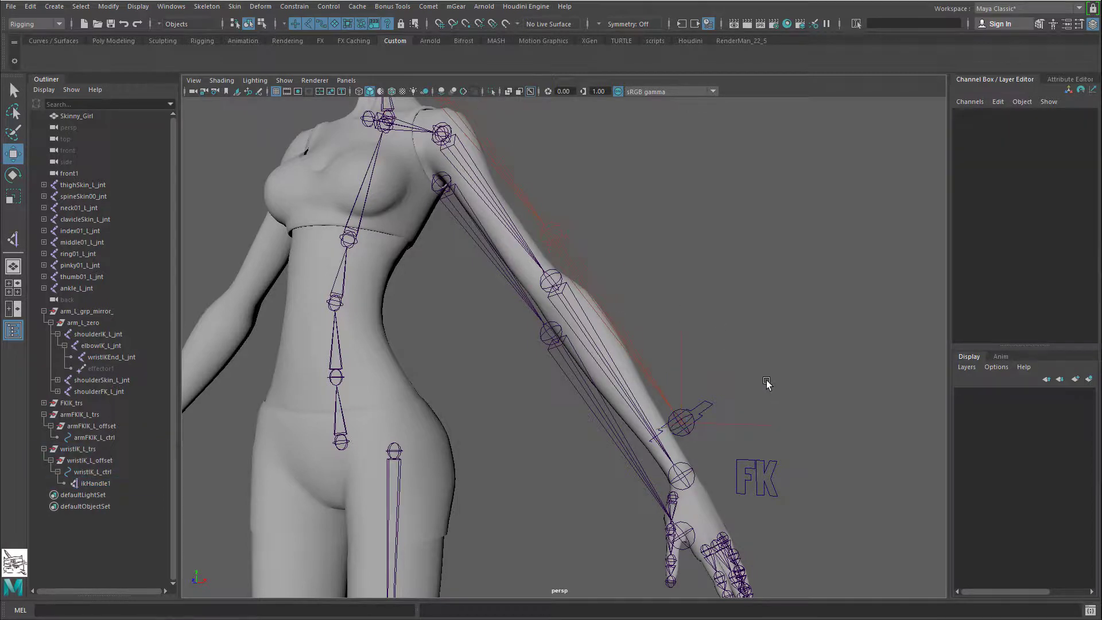
alt+middle_drag(594, 271, 560, 313)
click(532, 306)
key(q)
click(522, 343)
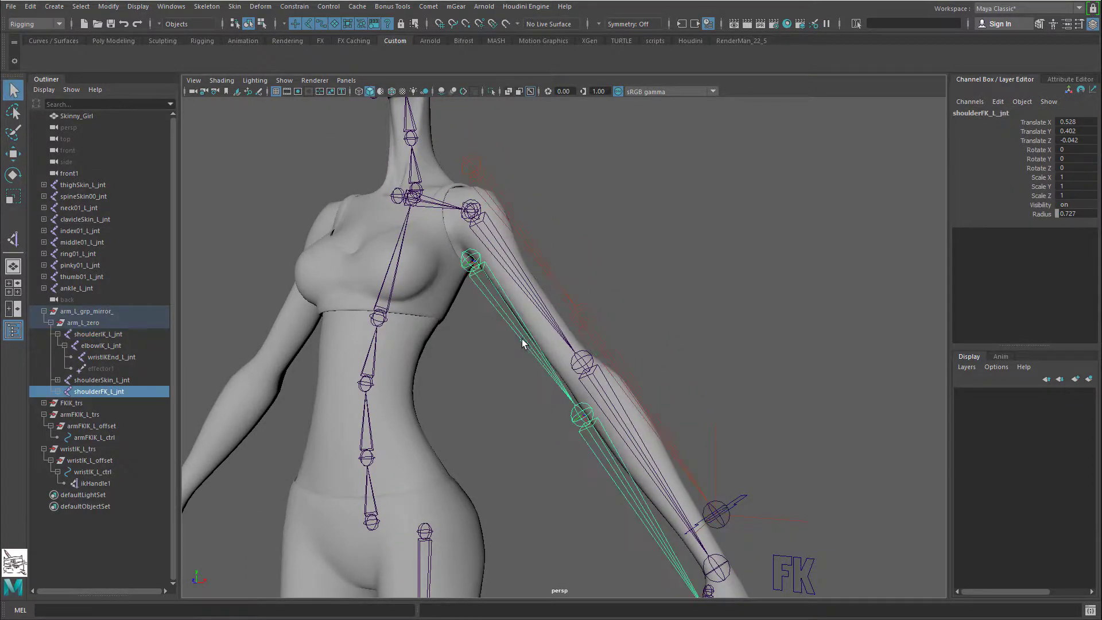
click(564, 346)
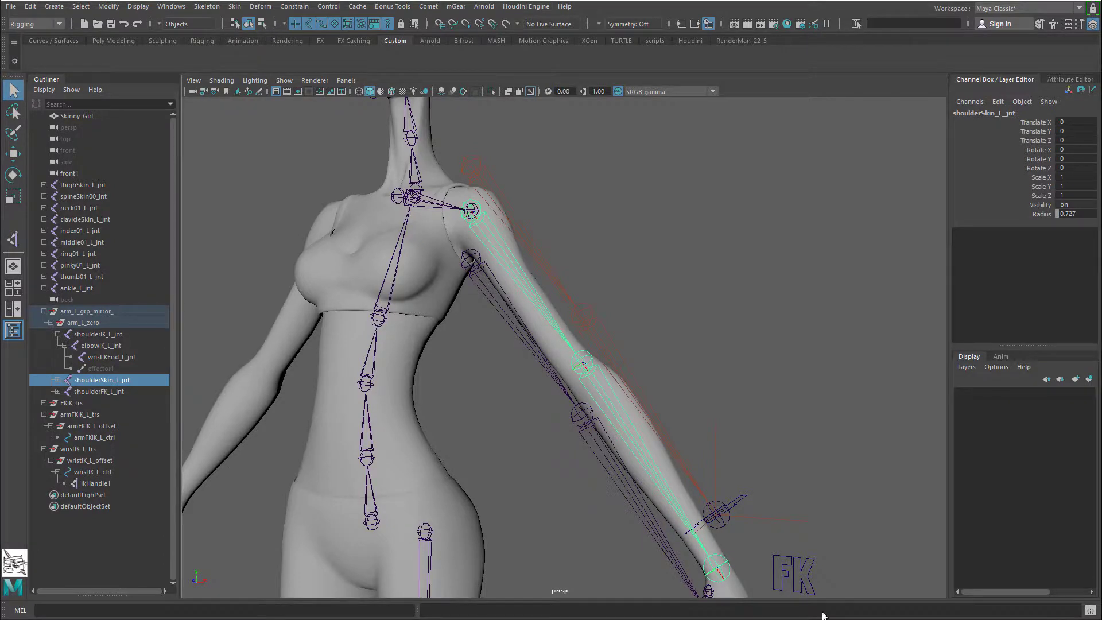
click(790, 585)
alt+middle_drag(729, 484, 670, 425)
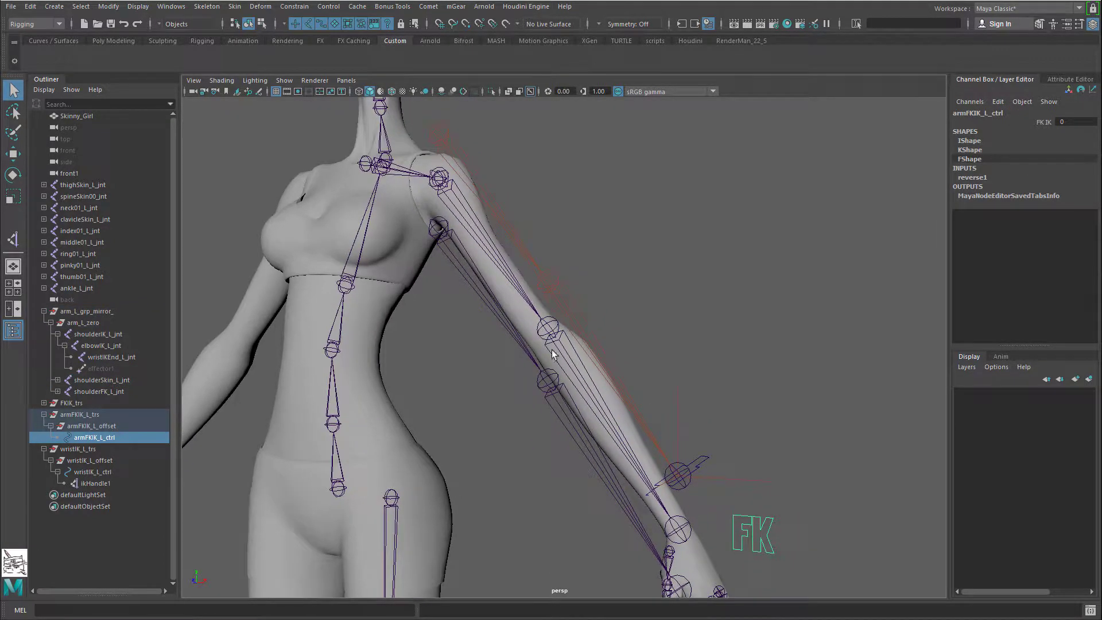
click(506, 320)
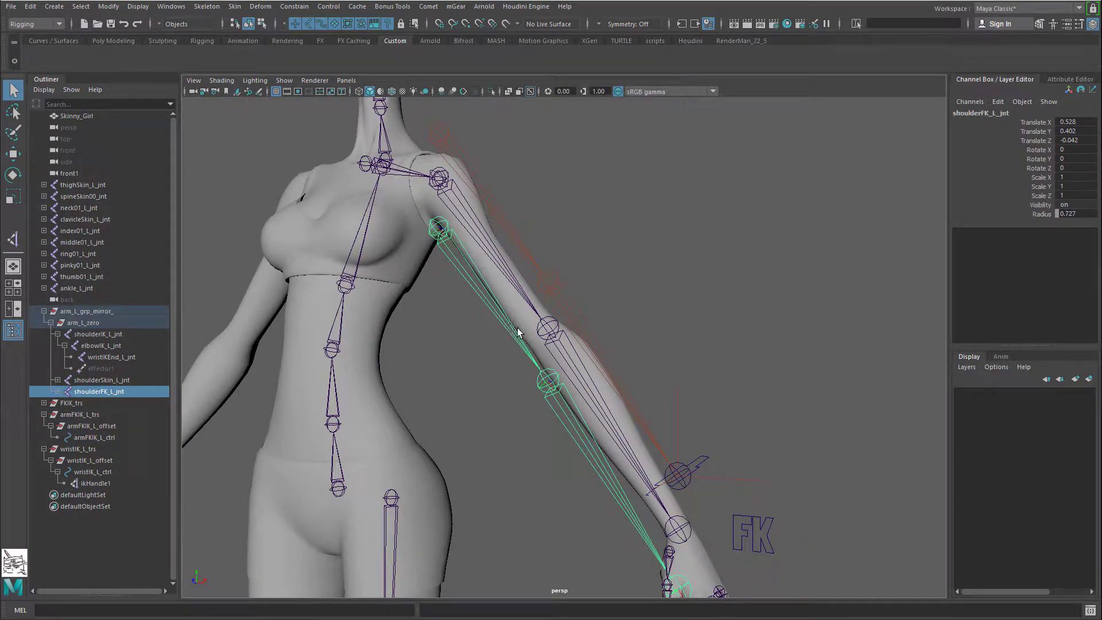
click(502, 269)
Step: Set the FK IK attribute of armFKIK_L_ctrl to 1
click(749, 550)
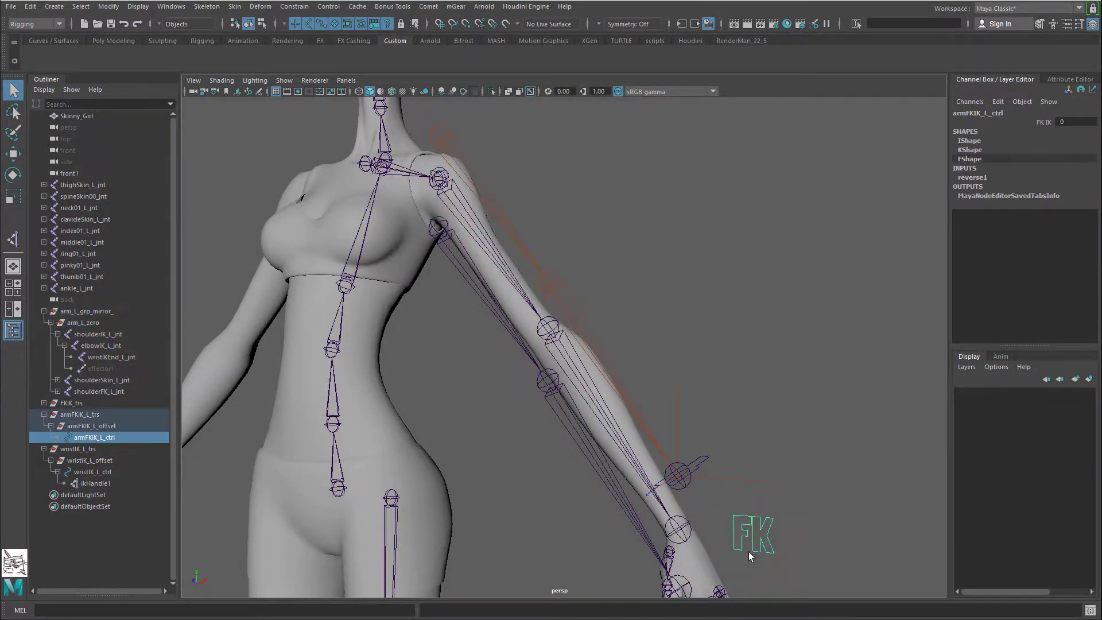
click(1044, 122)
middle_drag(1044, 122, 912, 204)
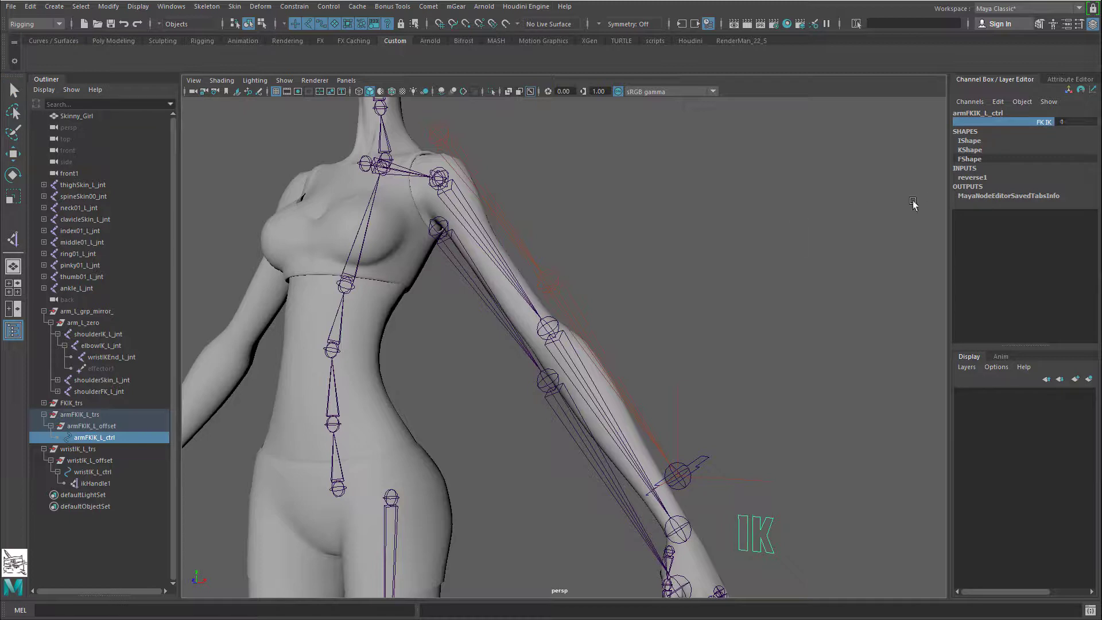
Step: Inspect the shoulderIK_L_jnt chain and the shoulderSkin_L_jnt chain in the arm
click(530, 244)
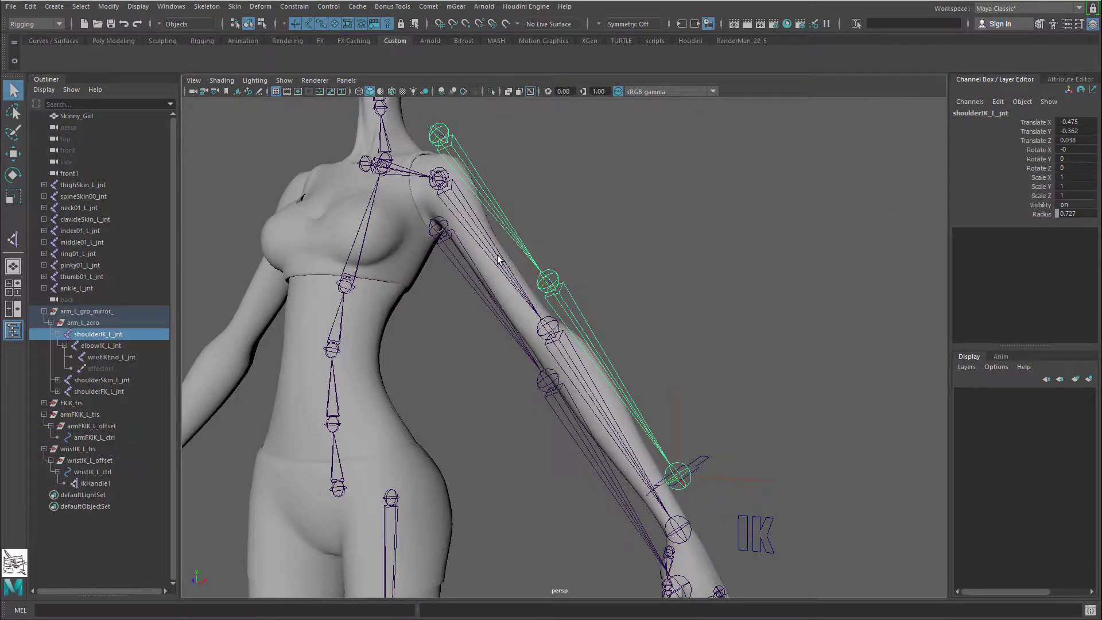
click(557, 362)
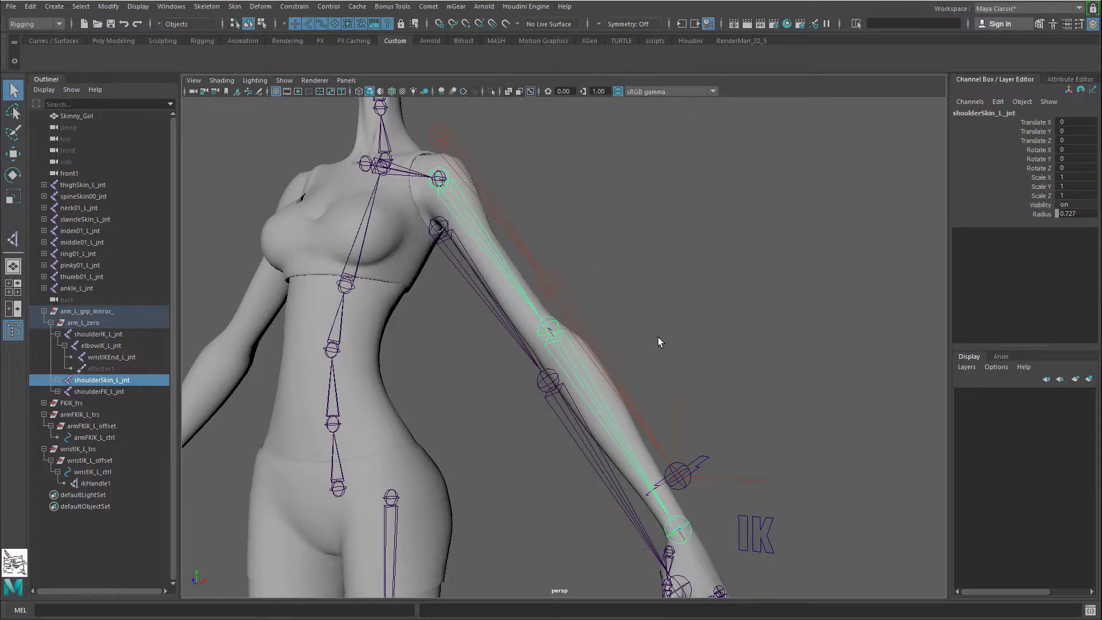
alt+middle_drag(680, 372, 455, 367)
alt+drag(456, 366, 503, 361)
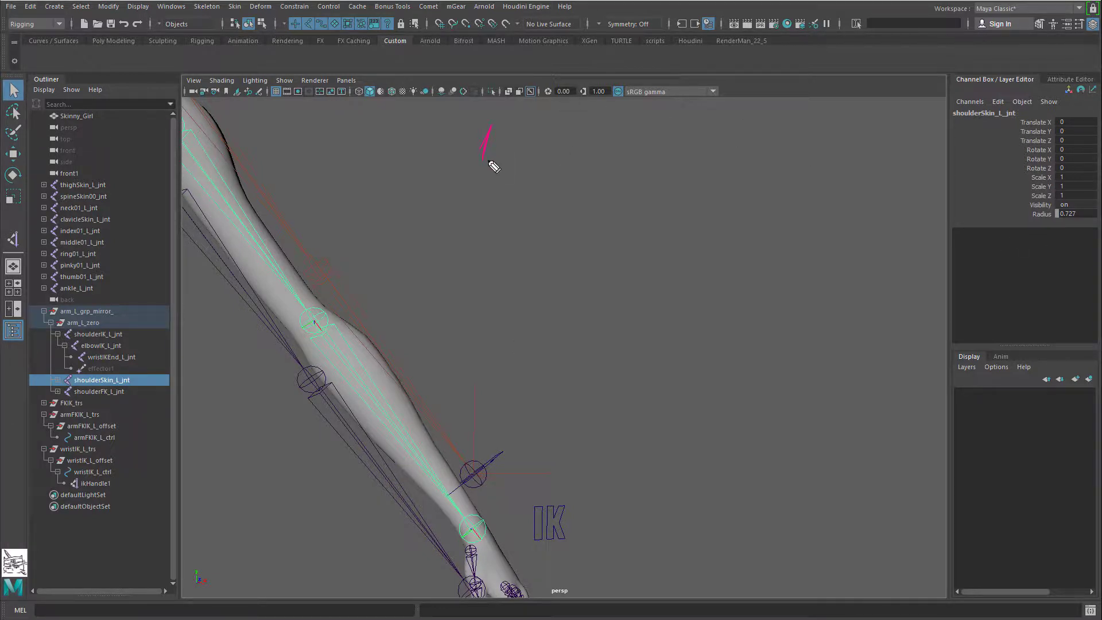
Step: Handwrite the screen notes "orient" and "1- Nodo By pass" in pink beside the arm
drag(484, 155, 502, 147)
drag(327, 148, 377, 147)
mouse_move(381, 139)
mouse_down()
mouse_move(398, 149)
mouse_move(403, 137)
mouse_up()
mouse_move(523, 133)
mouse_down()
mouse_move(522, 162)
mouse_move(576, 162)
mouse_up()
drag(578, 156, 615, 158)
mouse_move(615, 138)
mouse_down()
mouse_move(622, 157)
mouse_move(646, 162)
mouse_up()
mouse_move(645, 150)
mouse_down()
mouse_move(636, 162)
mouse_move(663, 167)
mouse_move(665, 156)
mouse_move(714, 154)
mouse_up()
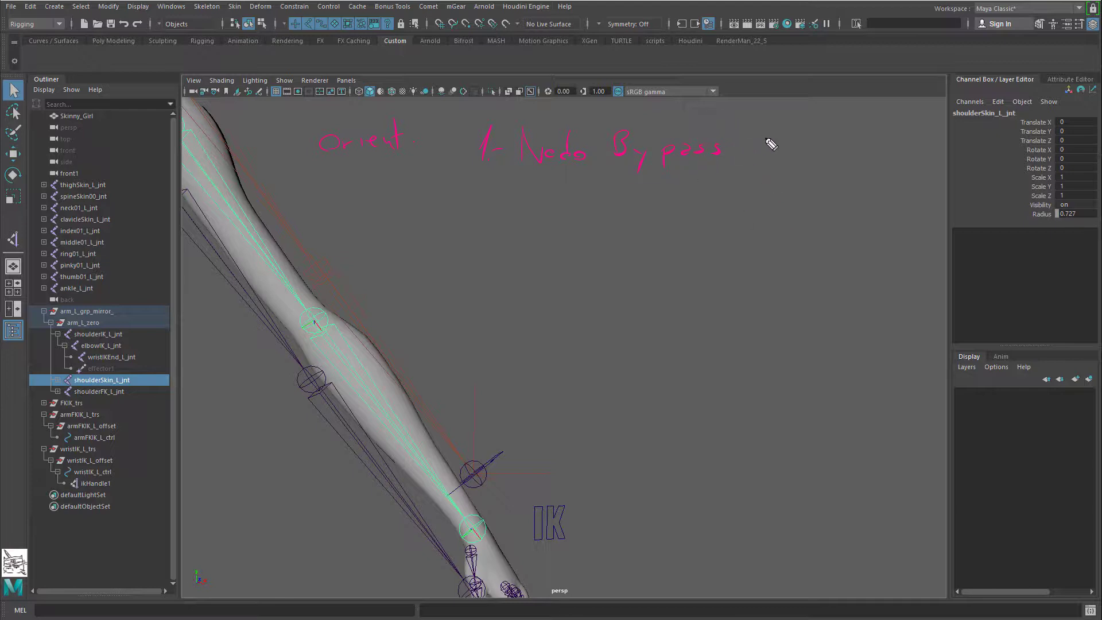
Step: Add an arrow under the bypass note and write "Blend Color" and "Condition (IF)" as its options a and b
drag(598, 177, 595, 186)
mouse_move(529, 208)
mouse_down()
mouse_move(551, 211)
mouse_move(561, 234)
mouse_move(597, 230)
mouse_move(612, 208)
mouse_move(653, 207)
mouse_move(666, 227)
mouse_move(712, 218)
mouse_up()
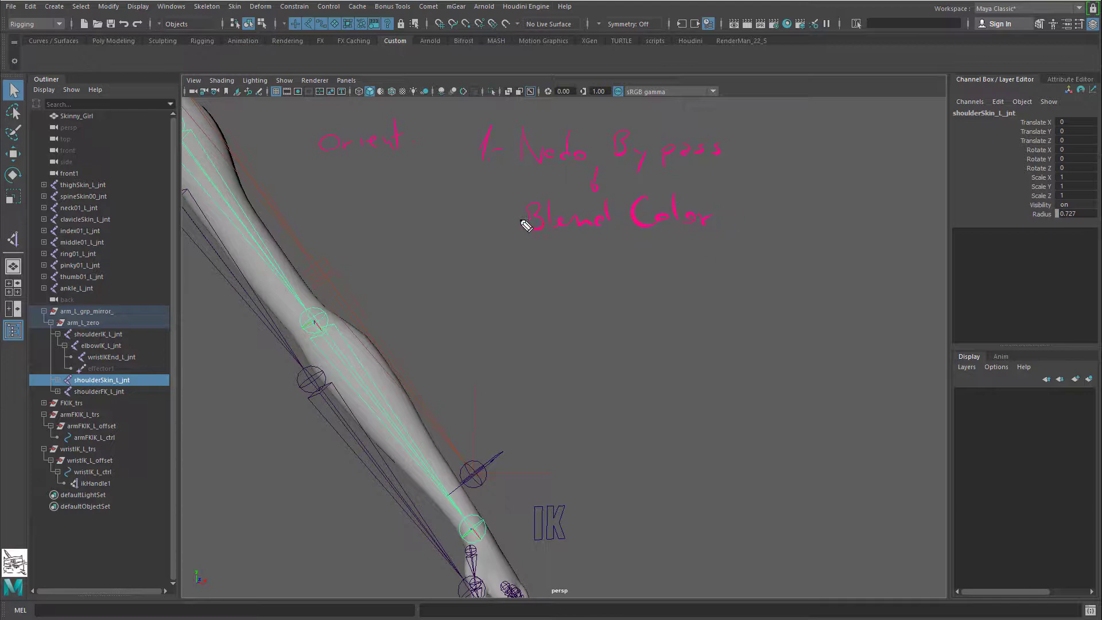
mouse_move(512, 227)
mouse_down()
mouse_move(526, 226)
mouse_move(523, 256)
mouse_move(534, 256)
mouse_up()
mouse_move(566, 244)
mouse_down()
mouse_move(605, 264)
mouse_move(657, 253)
mouse_move(692, 261)
mouse_move(737, 257)
mouse_move(767, 236)
mouse_move(779, 262)
mouse_up()
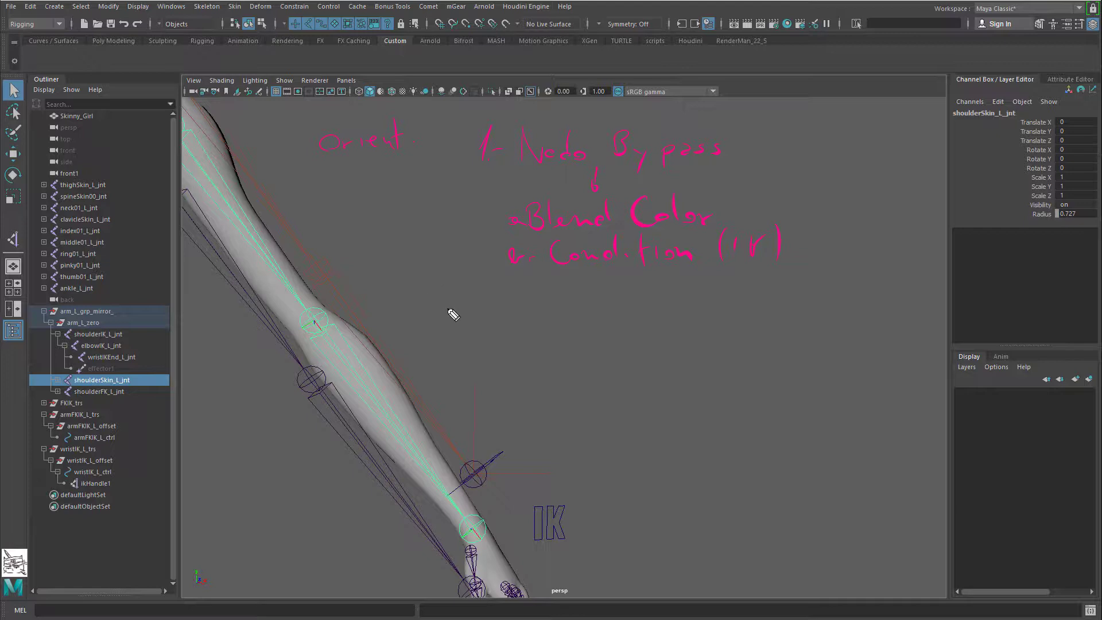
Step: Handwrite the second method, "2. Set driven Key", below the bypass node notes
mouse_move(472, 313)
mouse_down()
mouse_move(483, 336)
mouse_move(515, 330)
mouse_up()
mouse_move(551, 310)
mouse_down()
mouse_move(533, 335)
mouse_move(564, 333)
mouse_up()
drag(565, 294, 567, 335)
mouse_move(560, 317)
mouse_down()
mouse_move(605, 336)
mouse_move(629, 323)
mouse_move(691, 332)
mouse_move(755, 318)
mouse_move(757, 328)
mouse_up()
drag(769, 313, 750, 358)
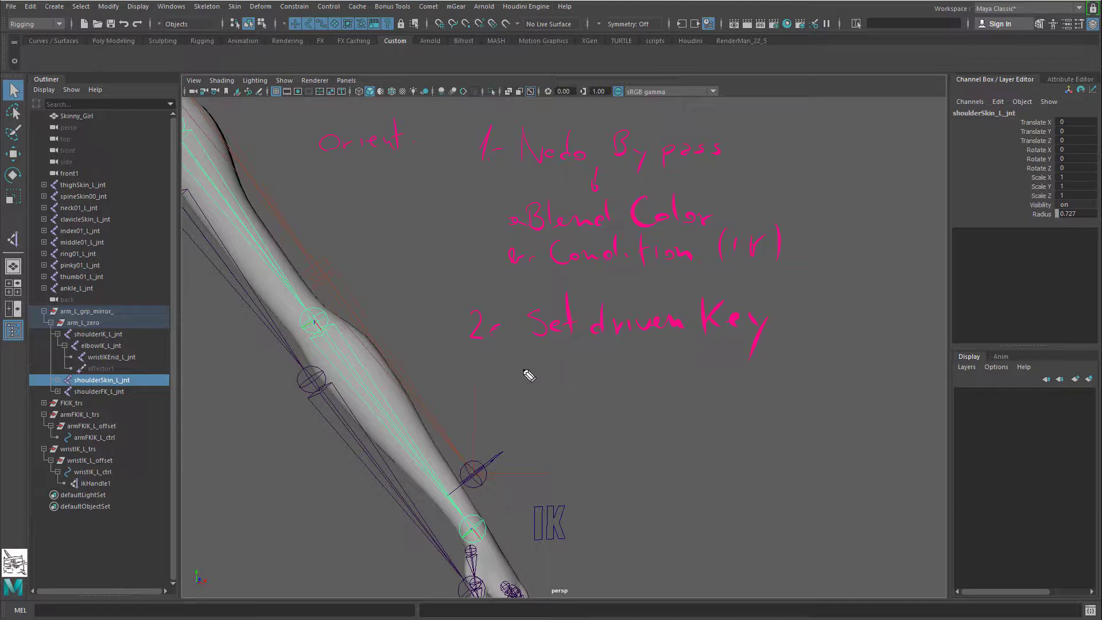
Step: List "Orient Constraint" and "Matrices" as options a and b under the driven key note
mouse_move(534, 364)
mouse_down()
mouse_move(542, 388)
mouse_move(560, 374)
mouse_move(578, 386)
mouse_move(618, 360)
mouse_move(669, 384)
mouse_move(679, 374)
mouse_move(705, 385)
mouse_move(729, 374)
mouse_move(800, 381)
mouse_up()
drag(793, 368, 806, 367)
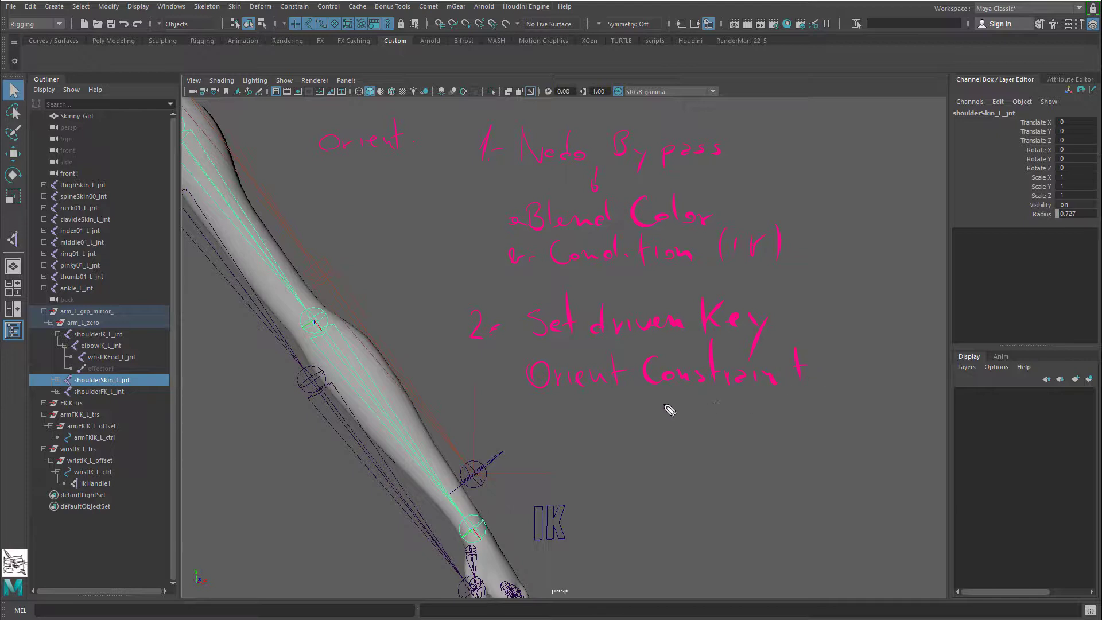
mouse_move(512, 380)
mouse_down()
mouse_move(498, 386)
mouse_move(505, 430)
mouse_move(534, 428)
mouse_move(552, 402)
mouse_move(580, 417)
mouse_move(604, 396)
mouse_move(622, 418)
mouse_move(672, 424)
mouse_up()
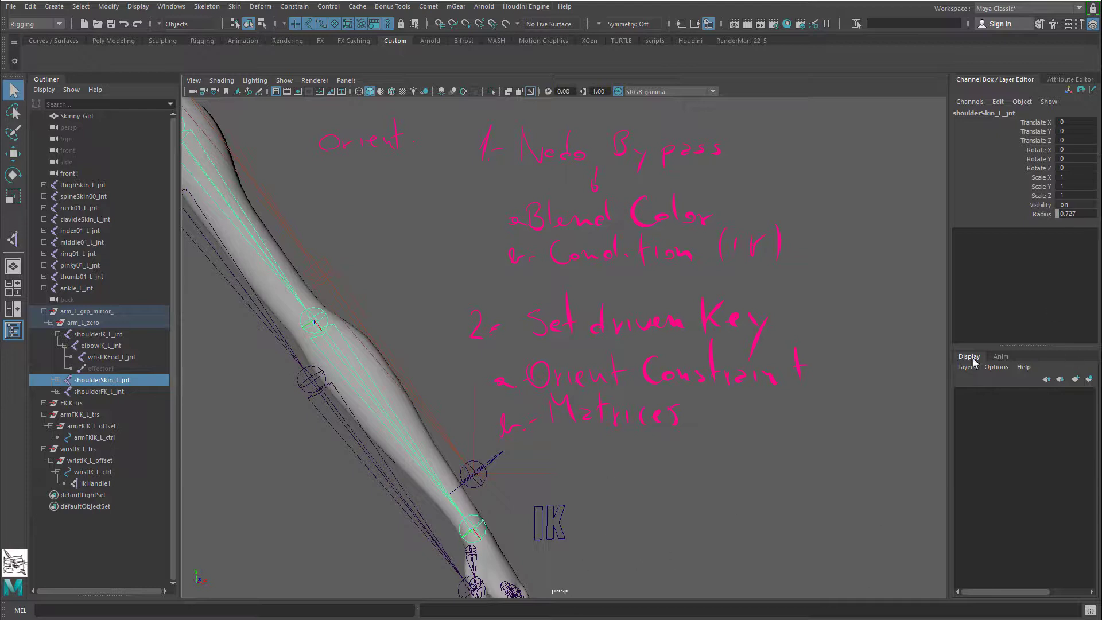
Step: Set ikHandle1's Ik Blend to 0 and activate the Move tool on the handle
click(520, 481)
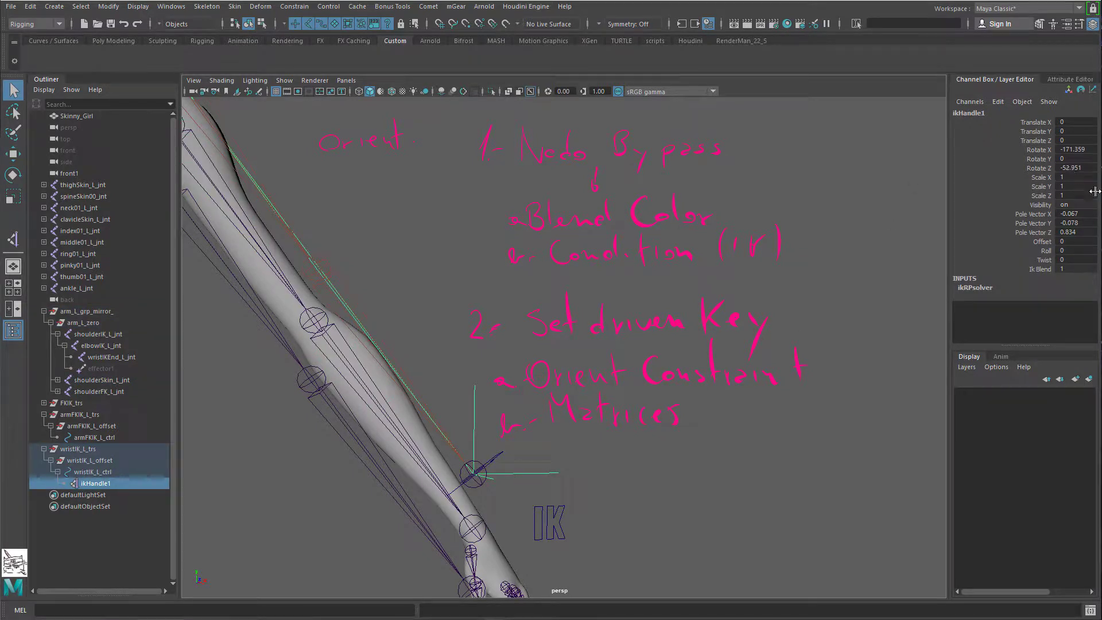
click(1043, 269)
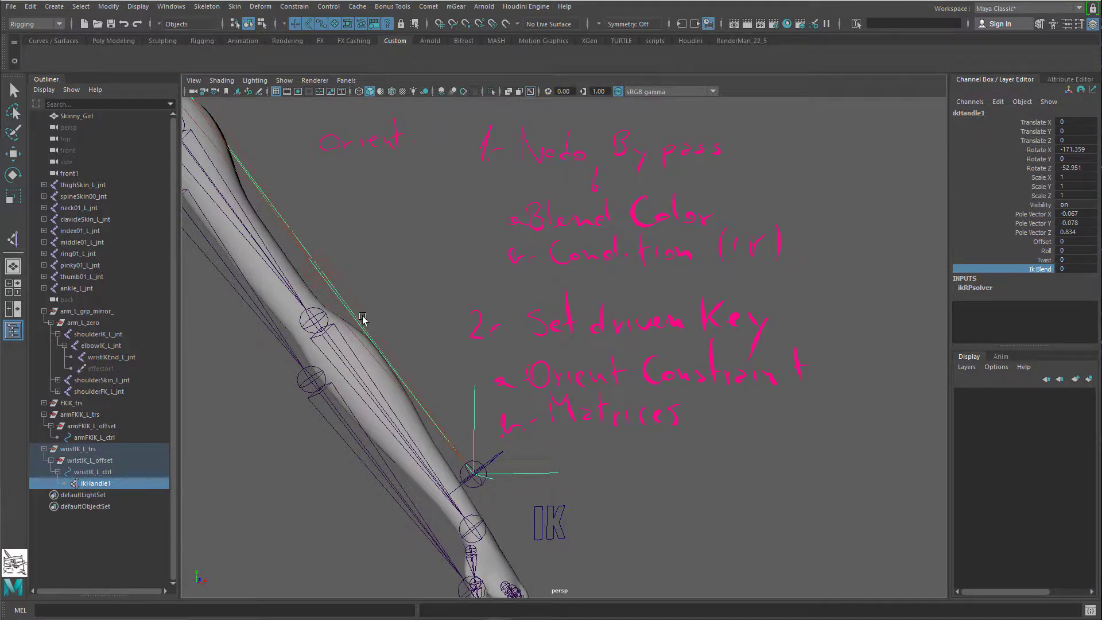
alt+drag(517, 487, 492, 481)
key(w)
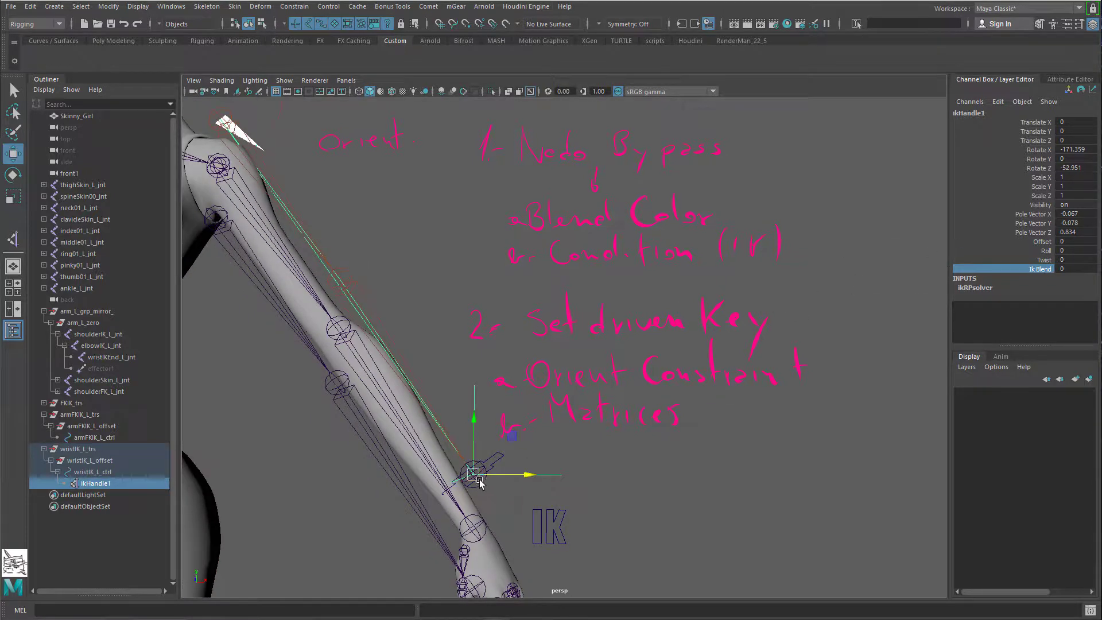
key(ctrl+z)
Step: Try rotating elbowIK_L_jnt about Y by about 36.5 degrees, and undo back to the ikHandle1 selection
click(333, 278)
key(e)
drag(329, 276, 361, 263)
key(ctrl+z)
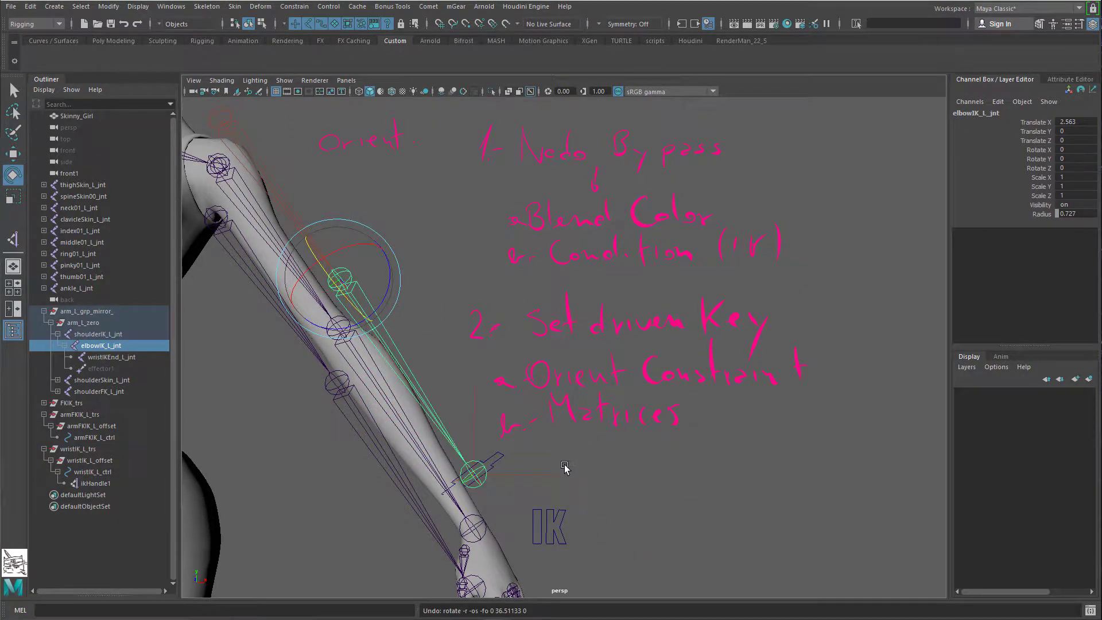
key(ctrl+z)
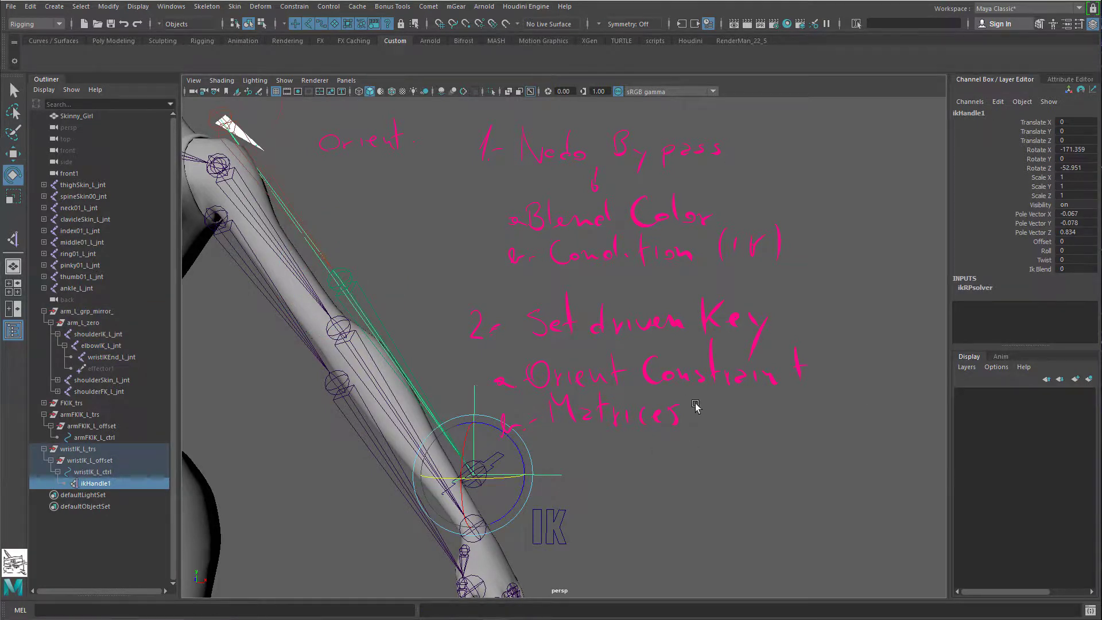
Step: Set ikHandle1's Ik Blend to 1 and clear the handwritten notes from the screen
click(1040, 269)
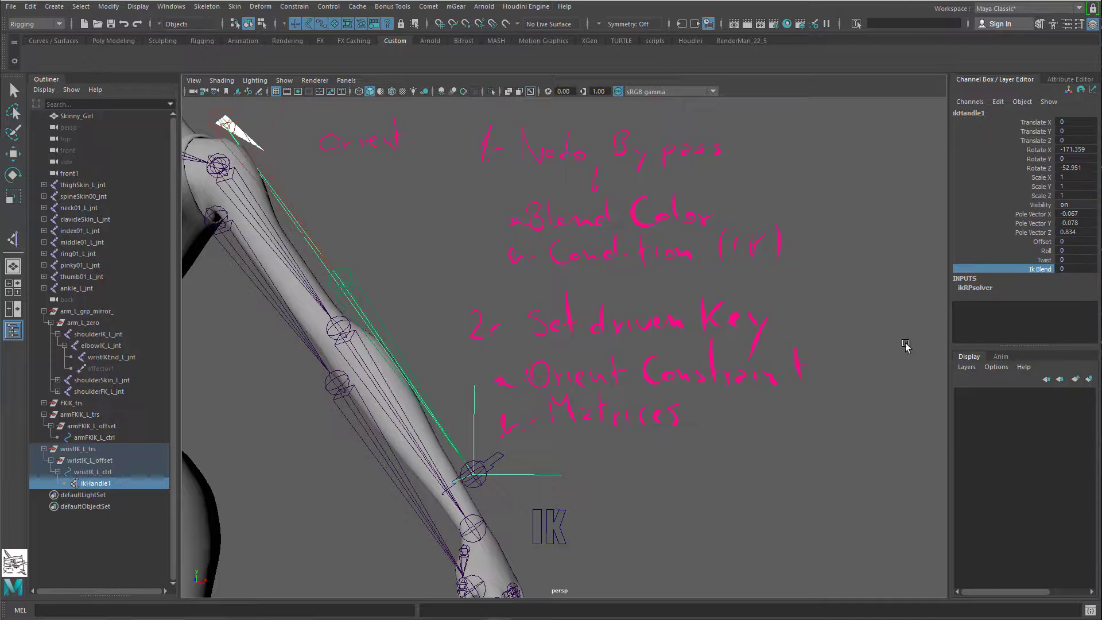
middle_drag(706, 343, 838, 339)
middle_drag(673, 337, 911, 296)
key(Escape)
alt+drag(626, 369, 551, 356)
alt+middle_drag(477, 316, 684, 289)
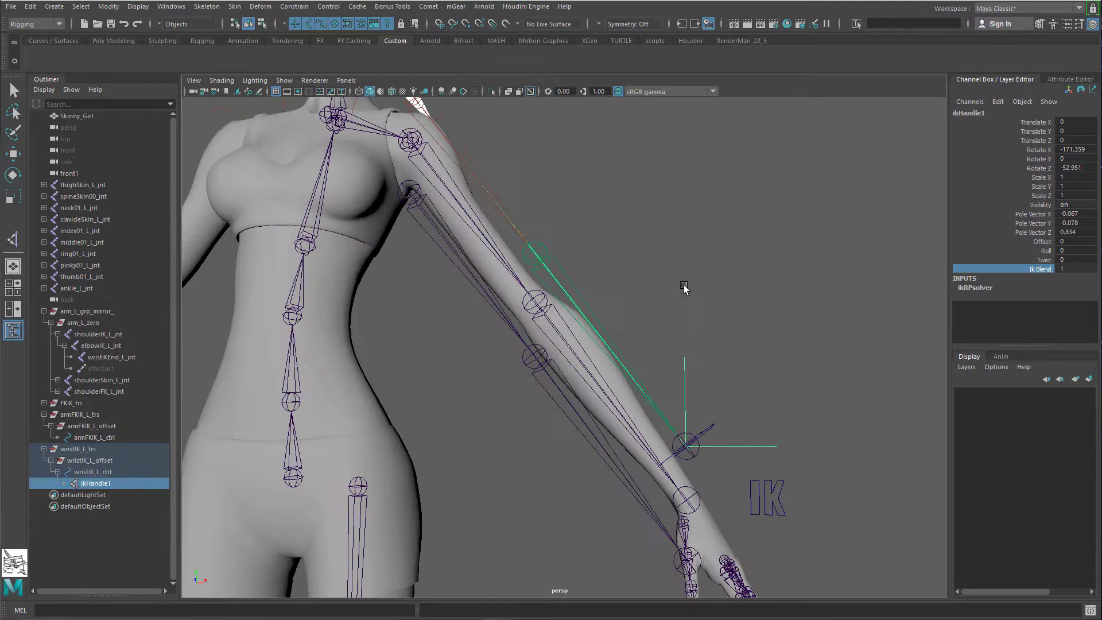
Step: Open the Node Editor, enlarge it to show the full switch network, and select armFKIK_L_ctrl
click(206, 7)
mouse_move(171, 7)
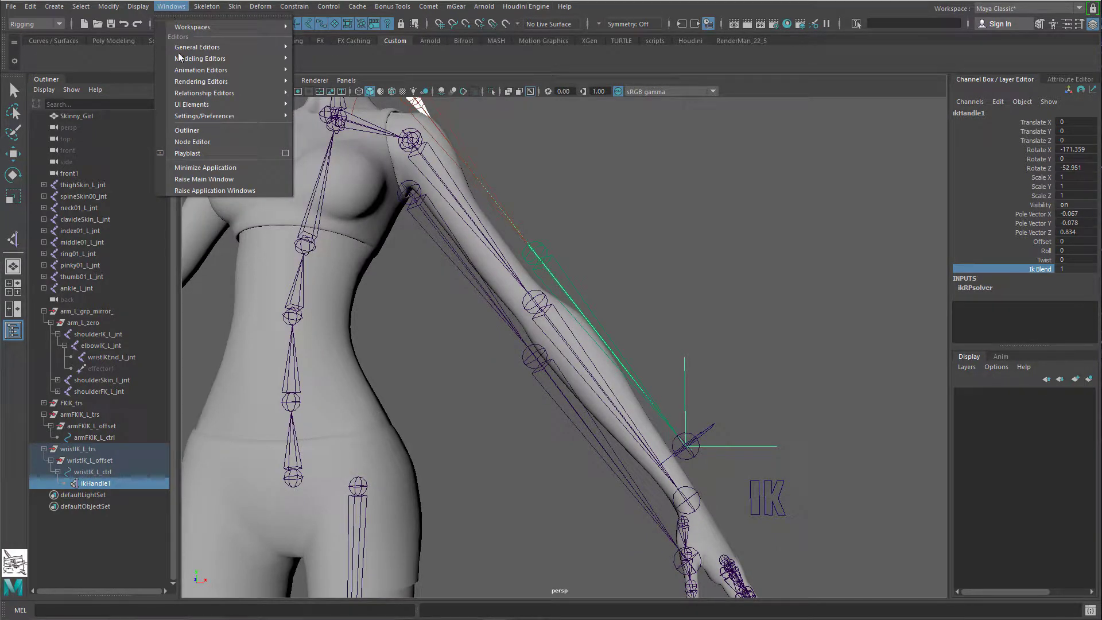
click(221, 141)
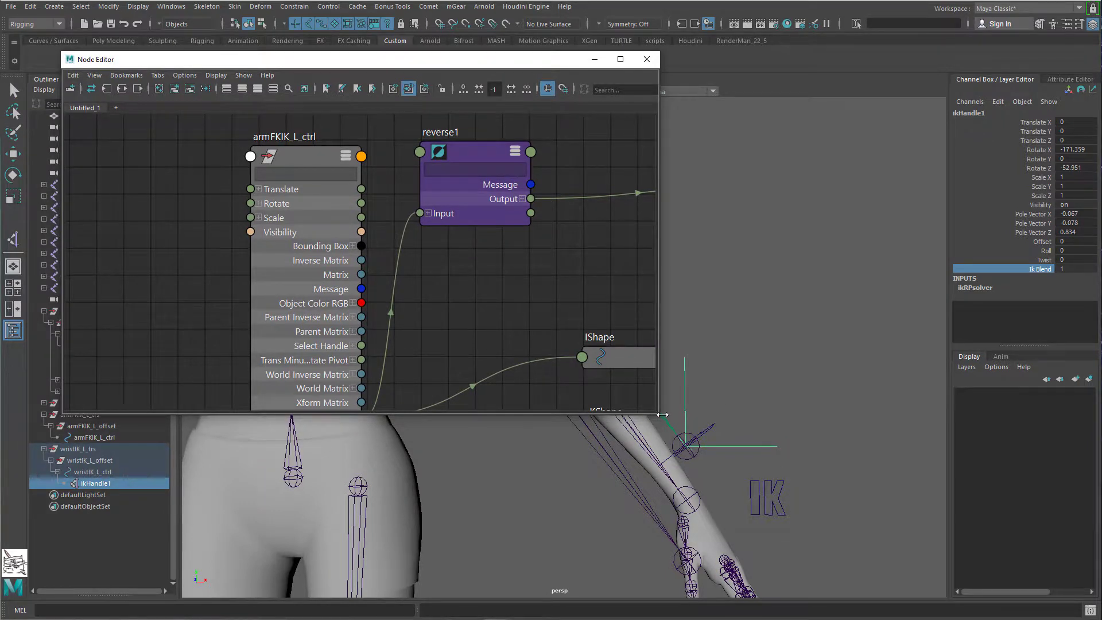
drag(661, 415, 664, 443)
key(a)
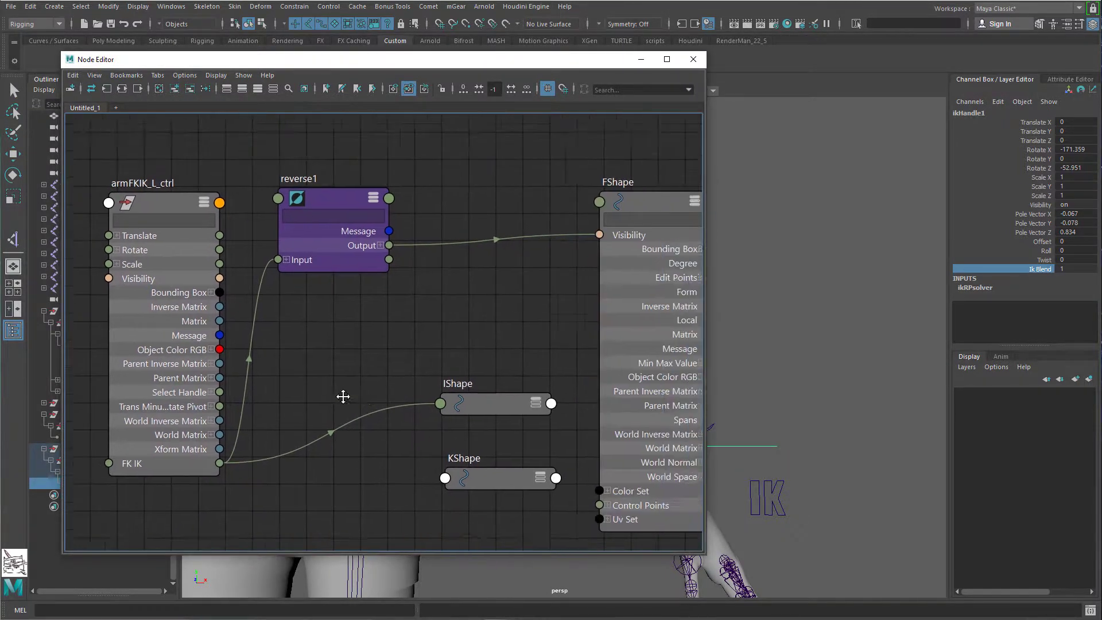
alt+drag(821, 423, 829, 477)
click(830, 478)
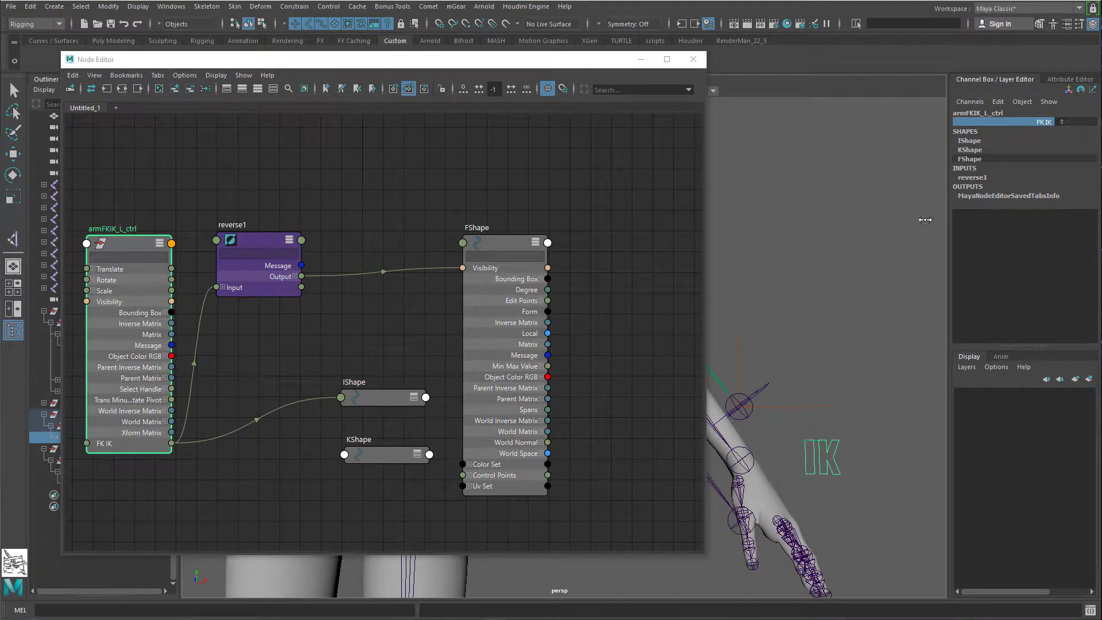
Step: Rename the Node Editor's switch network tab to fkikSwitsch_1
double_click(87, 110)
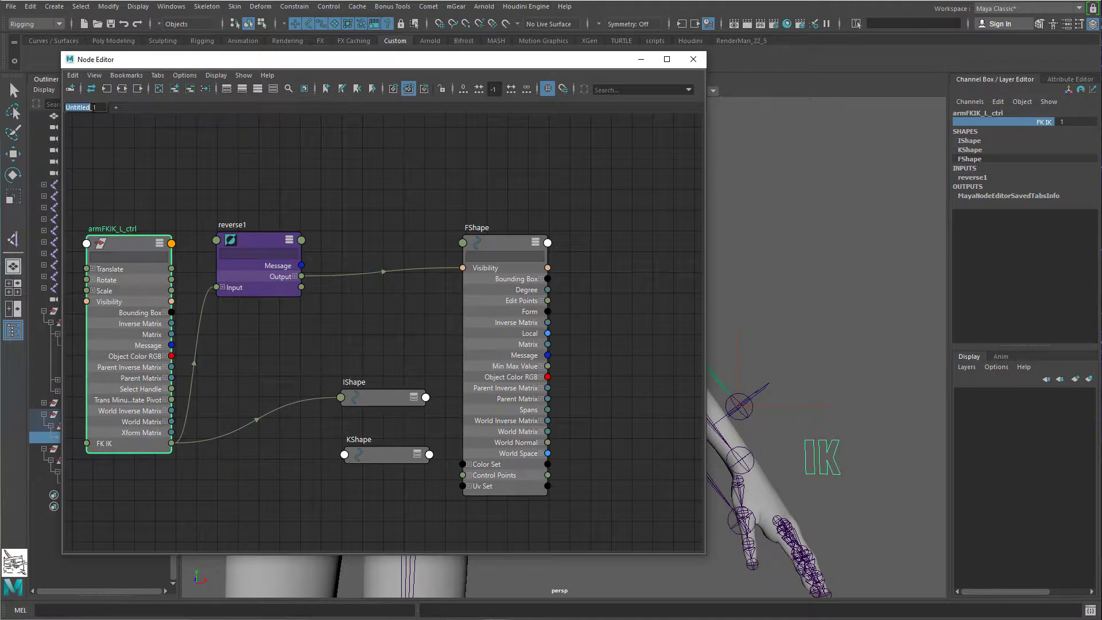
text(s)
key(Return)
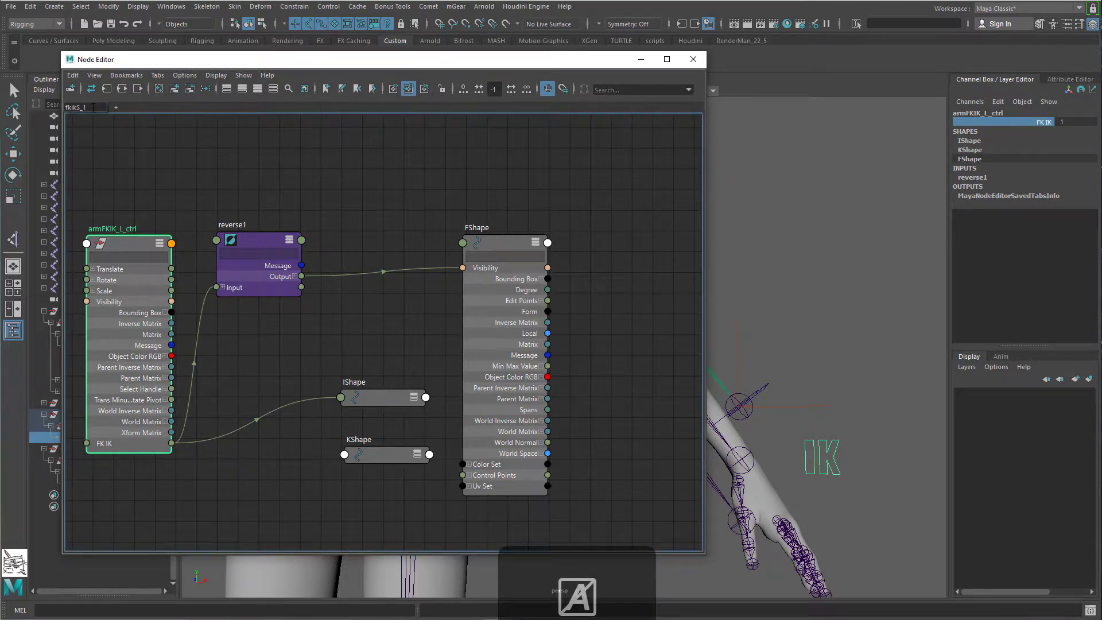
text(witsch)
key(Return)
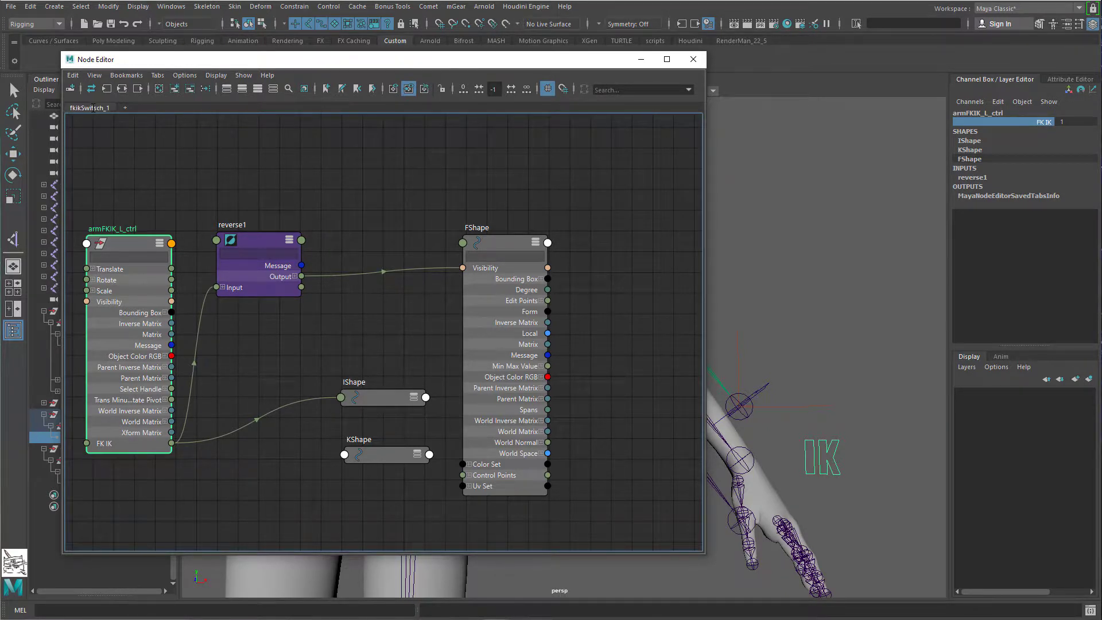
Step: Create a new Node Editor tab and add shoulderIK_L_jnt, shoulderSkin_L_jnt and shoulderFK_L_jnt to its graph
click(125, 108)
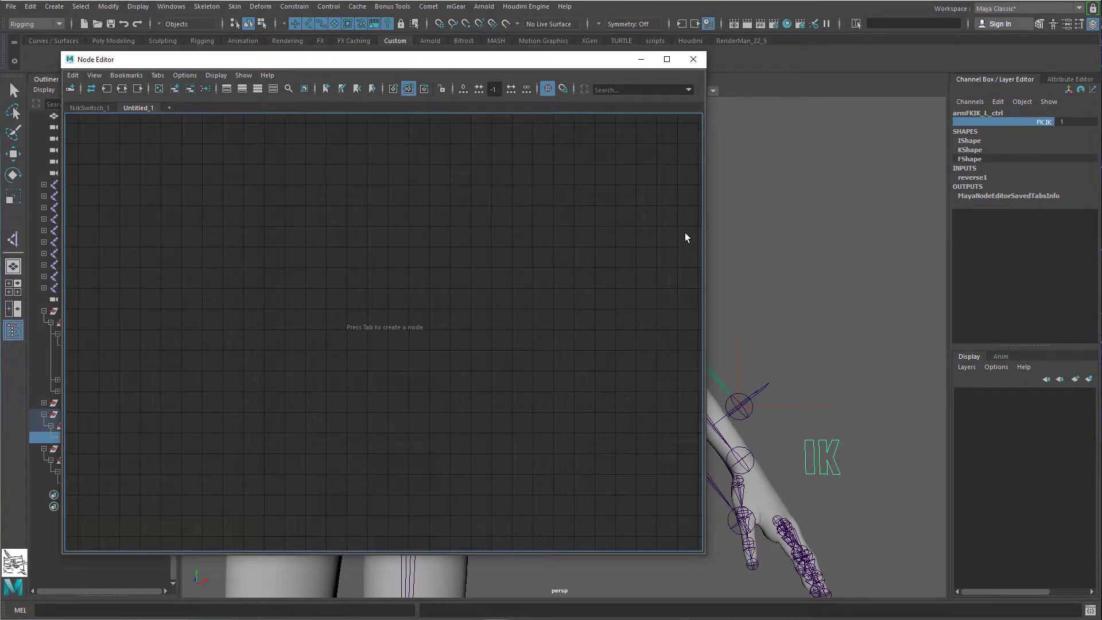
drag(705, 227, 582, 228)
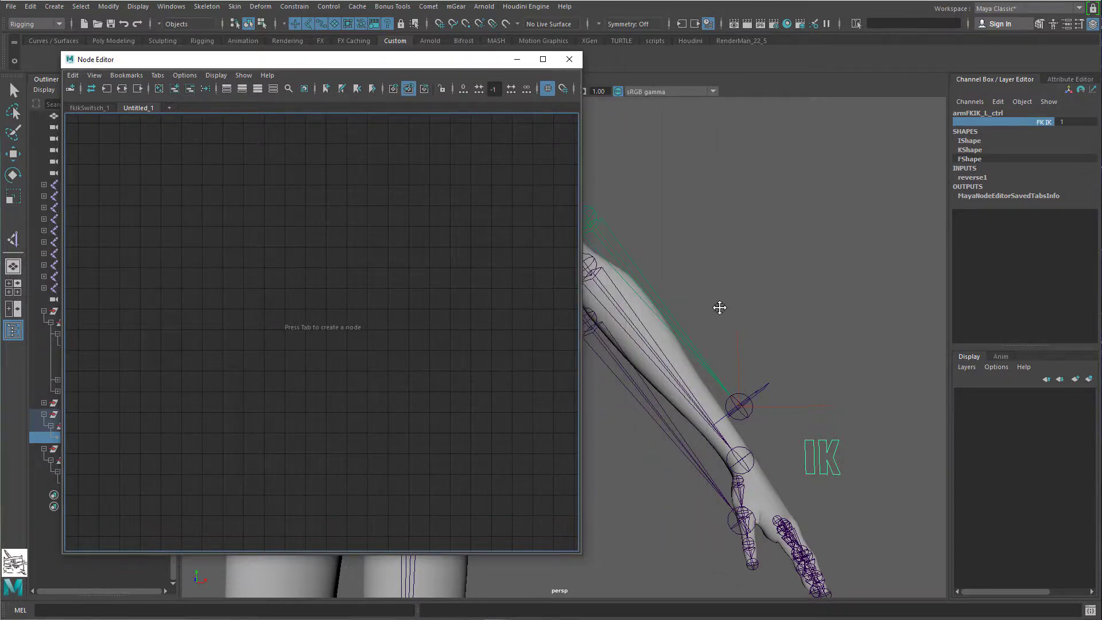
alt+middle_drag(720, 307, 870, 378)
key(q)
drag(715, 216, 646, 413)
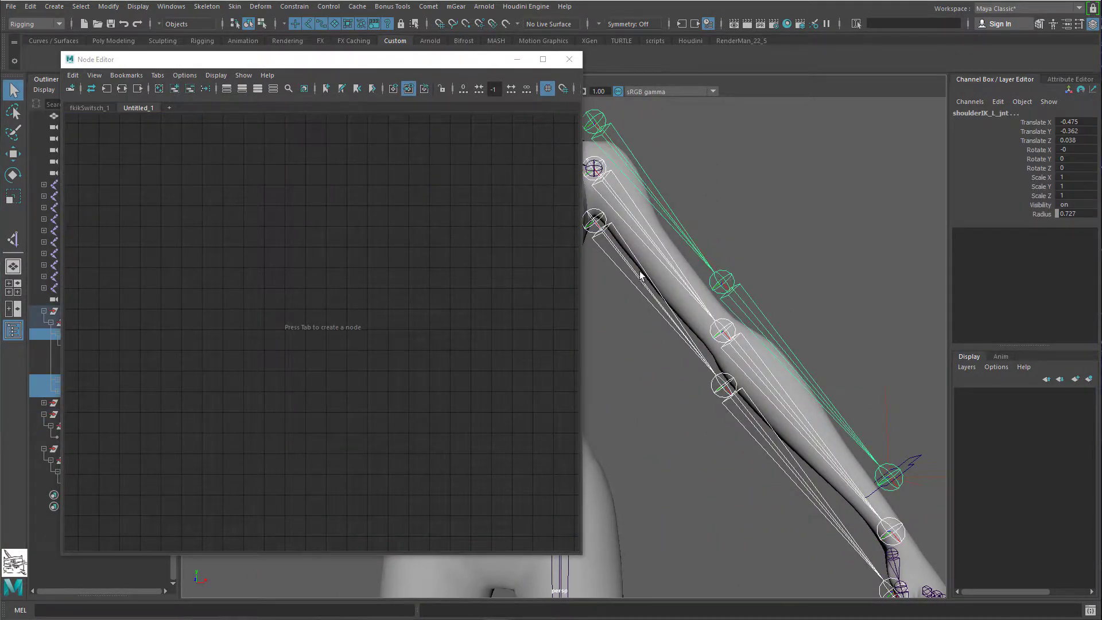
click(174, 89)
Step: Arrange the joint nodes with shoulderIK_L_jnt above shoulderFK_L_jnt on one side and shoulderSkin_L_jnt opposite them
drag(312, 242, 209, 192)
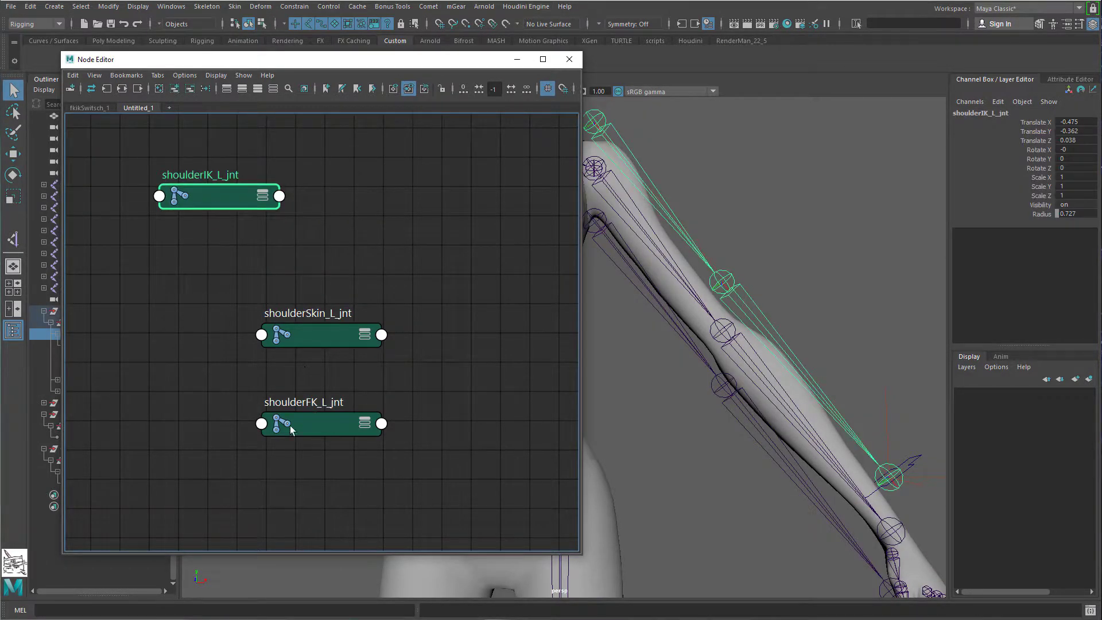
drag(291, 426, 193, 396)
drag(301, 345, 504, 317)
alt+middle_drag(418, 283, 337, 299)
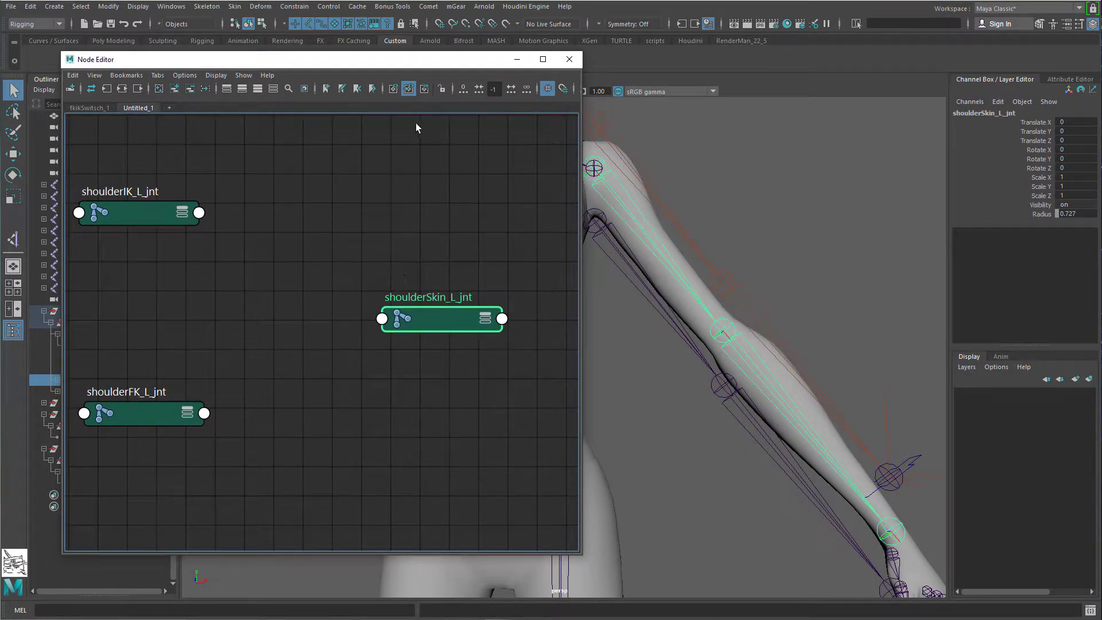
Step: Create a blendColors node in the new graph
scroll(425, 214, down, 1)
key(Tab)
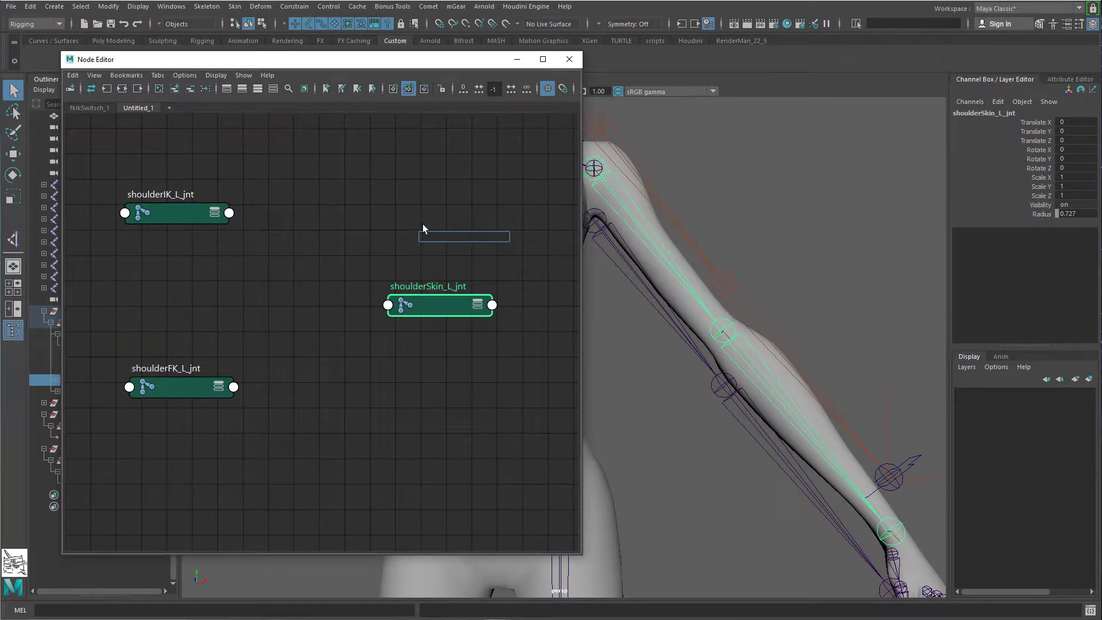
text(blen)
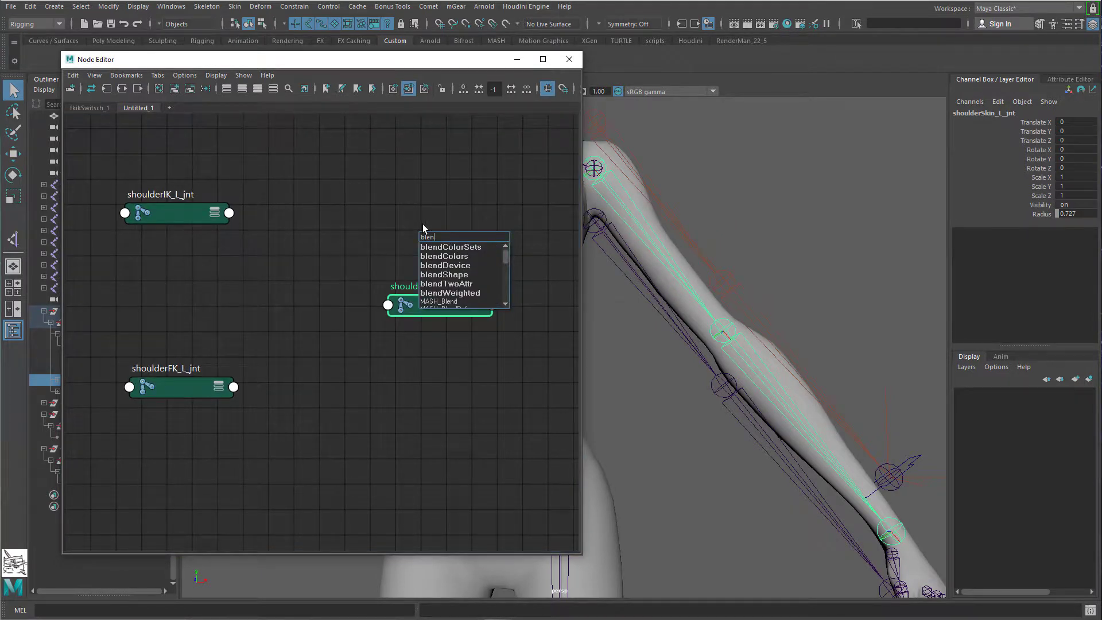
key(Down)
key(Down)
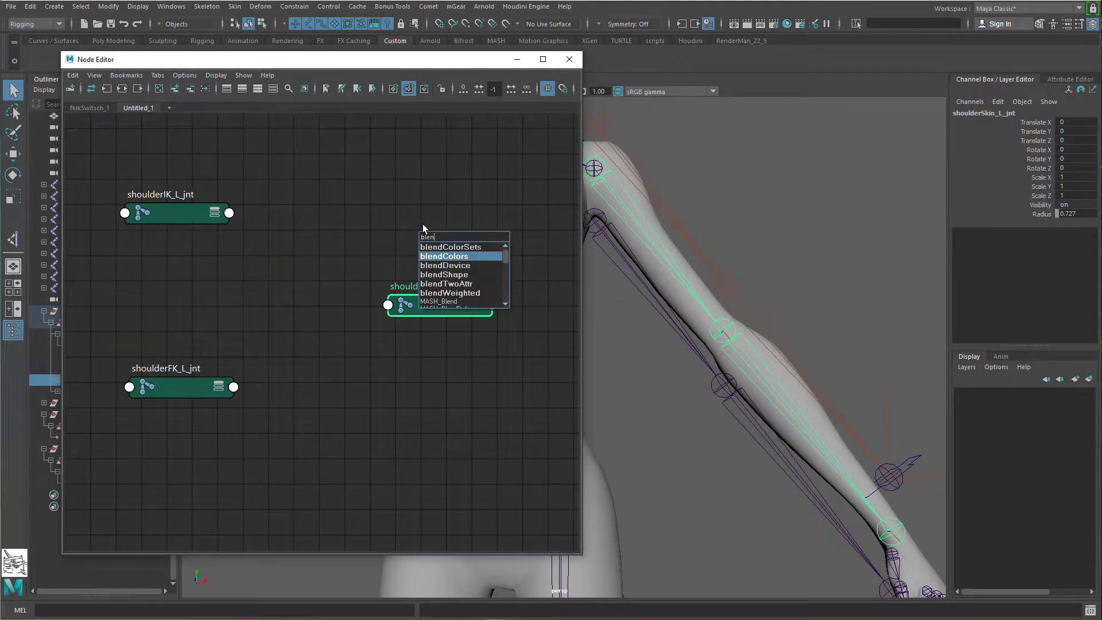
text(n)
click(471, 257)
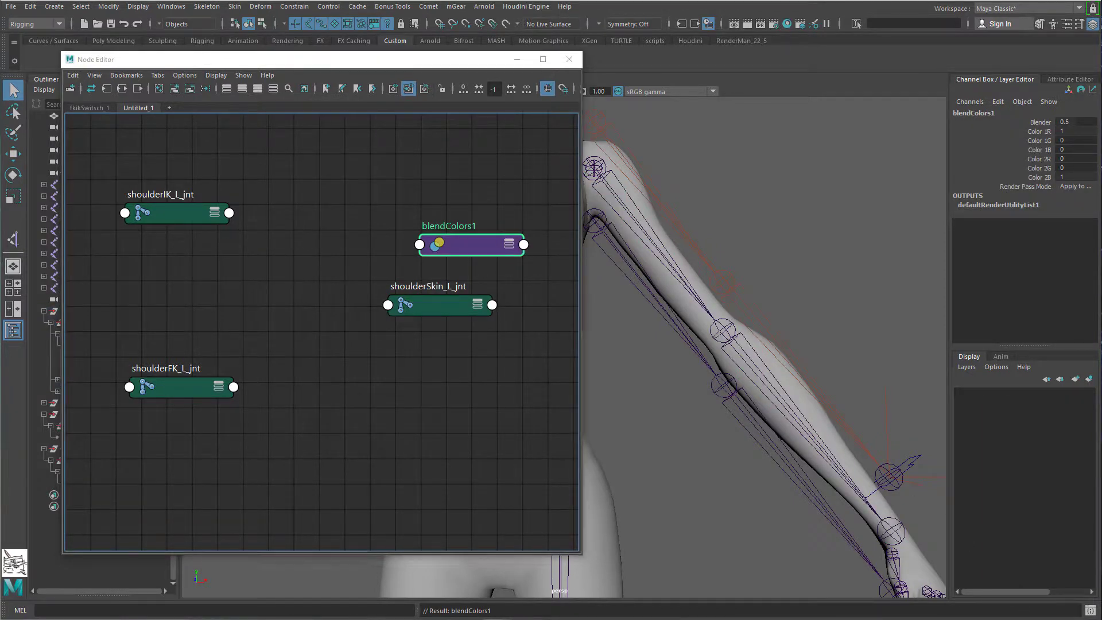
Step: Place blendColors1 between the IK/FK shoulder nodes and shoulderSkin_L_jnt, and expand its attributes
drag(462, 243, 303, 290)
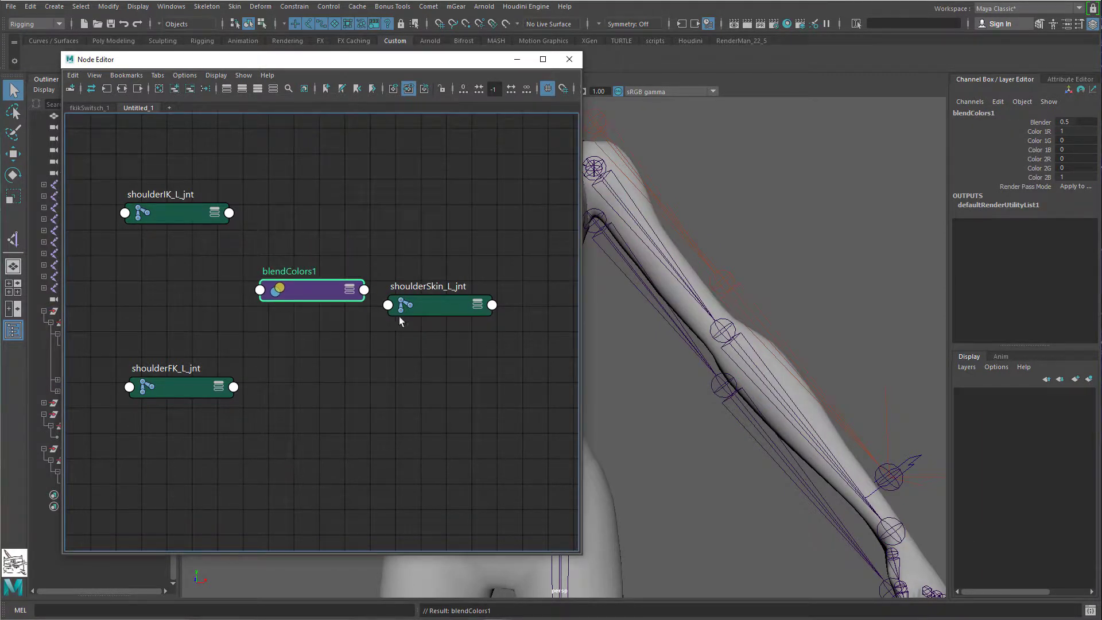
drag(400, 321, 450, 308)
drag(322, 298, 357, 305)
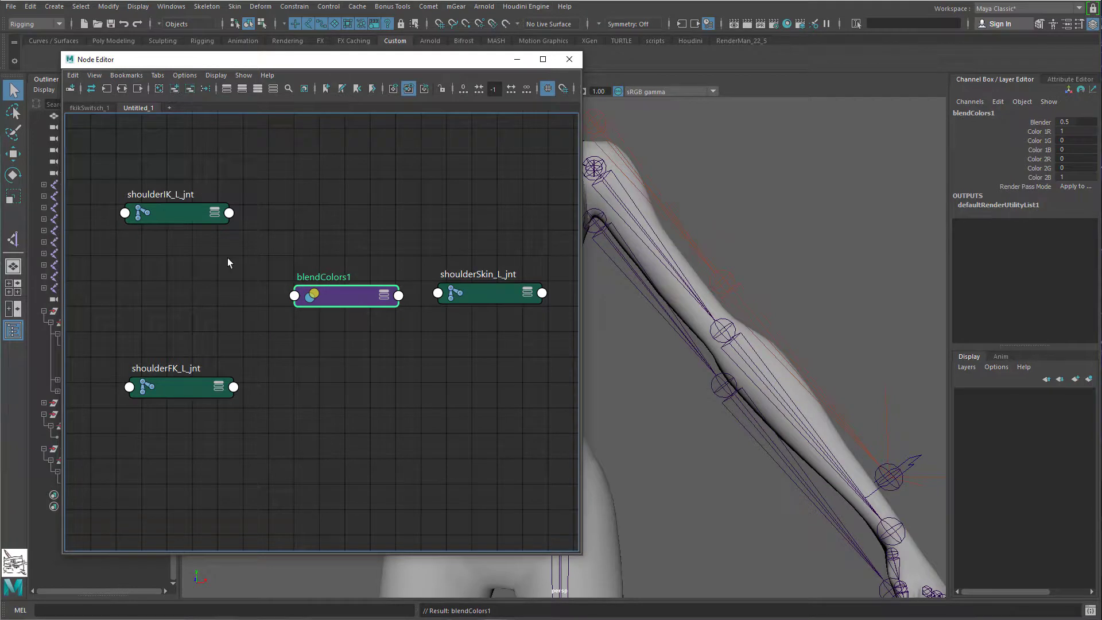
drag(184, 210, 179, 214)
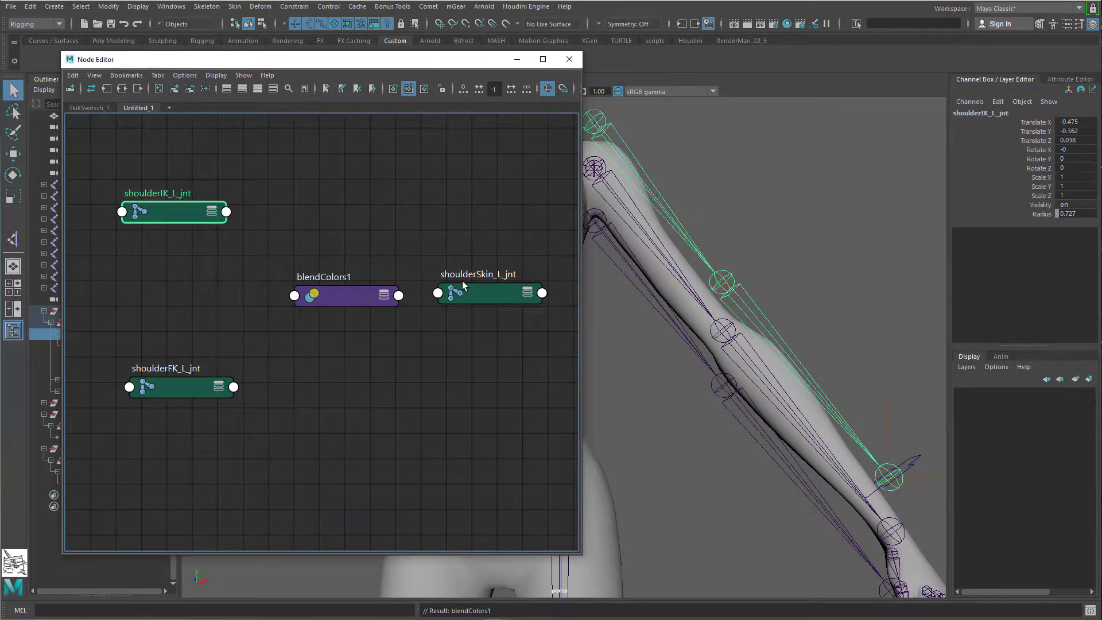
drag(463, 283, 486, 297)
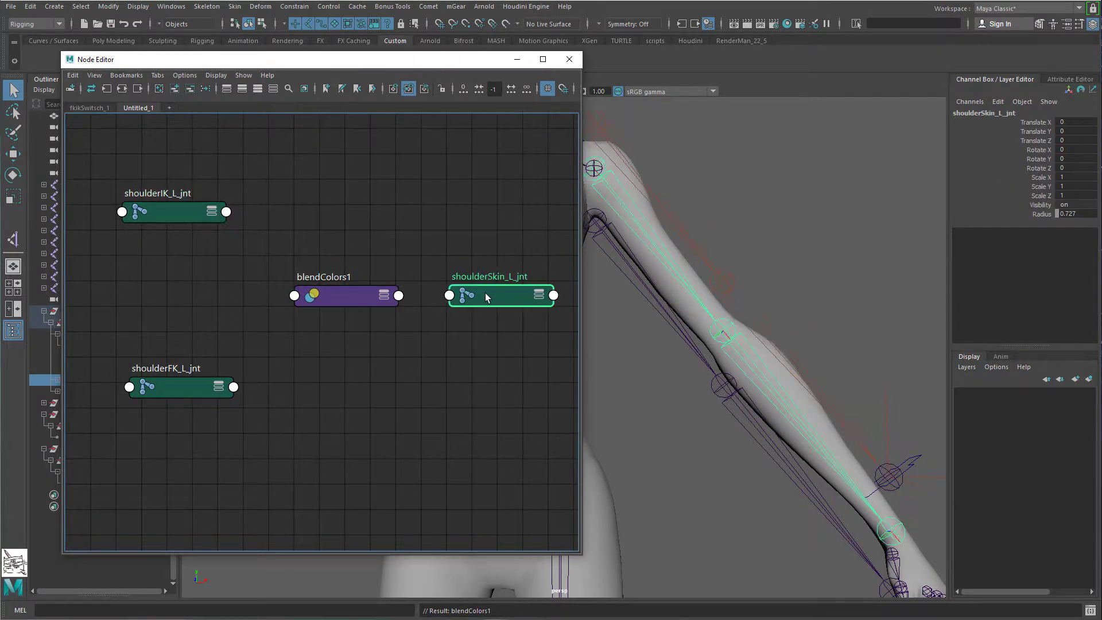
click(365, 302)
click(383, 295)
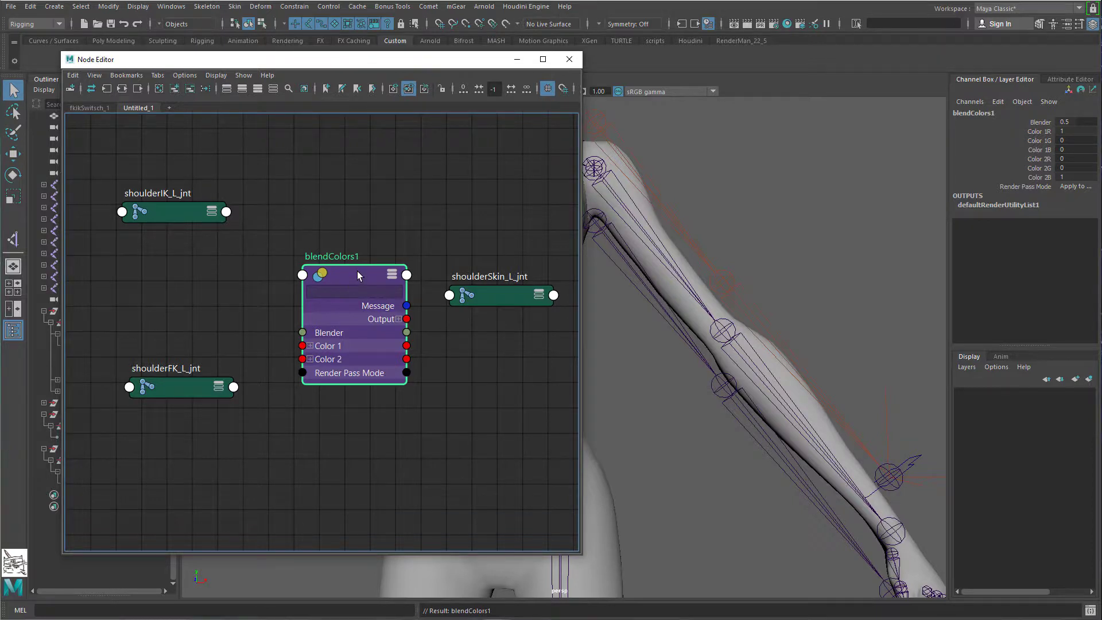
Step: Show blendColors1 in the Attribute Editor and clear space around its node, placing shoulderSkin_L_jnt below it
key(ctrl+a)
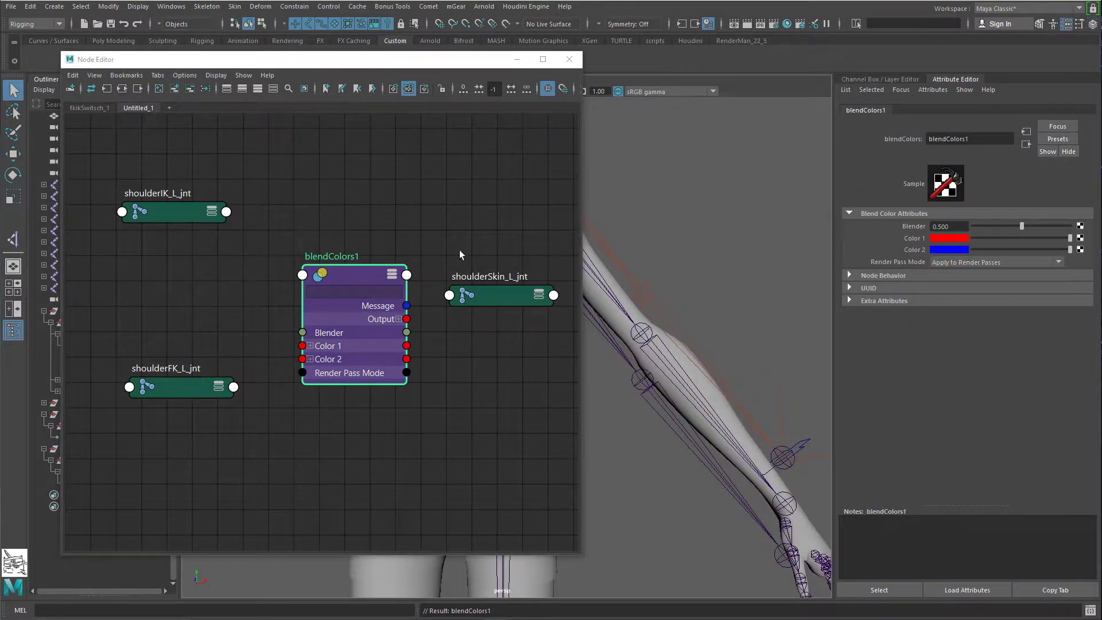
drag(365, 277, 330, 267)
drag(150, 178, 123, 388)
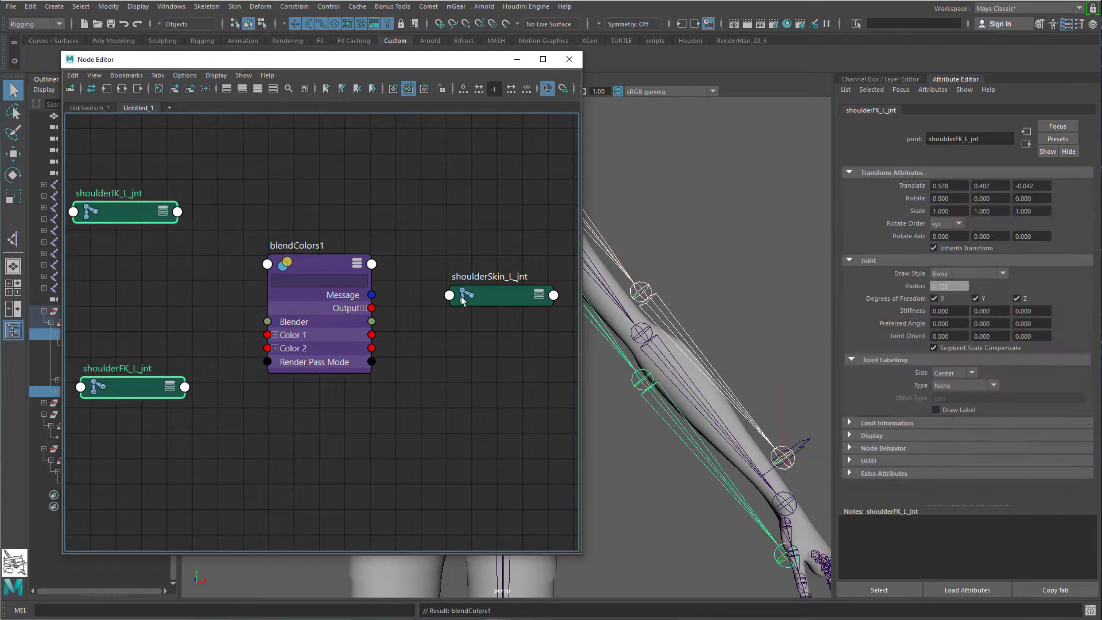
drag(500, 295, 326, 488)
Step: Create a colorConstant node beside blendColors1 and enlarge its colour swatch
click(470, 242)
key(Tab)
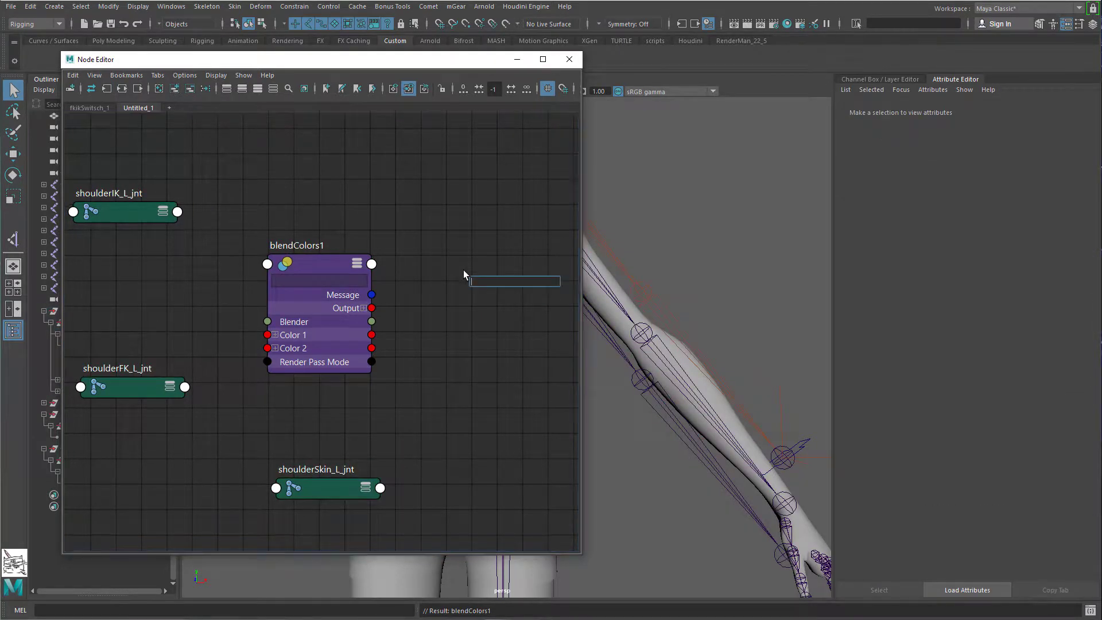
text(color)
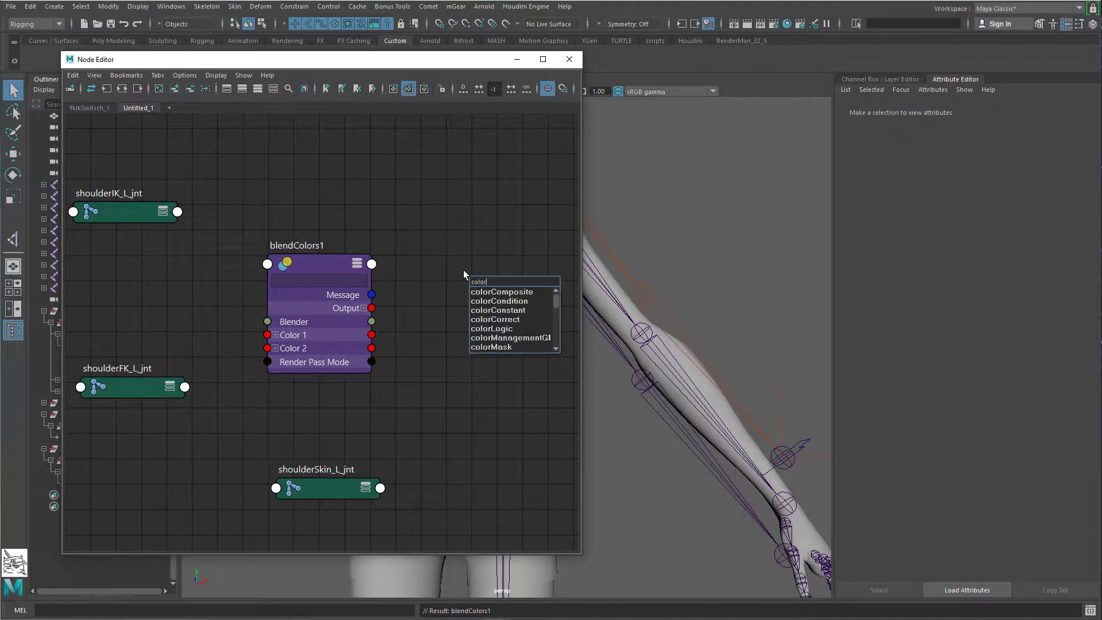
click(524, 310)
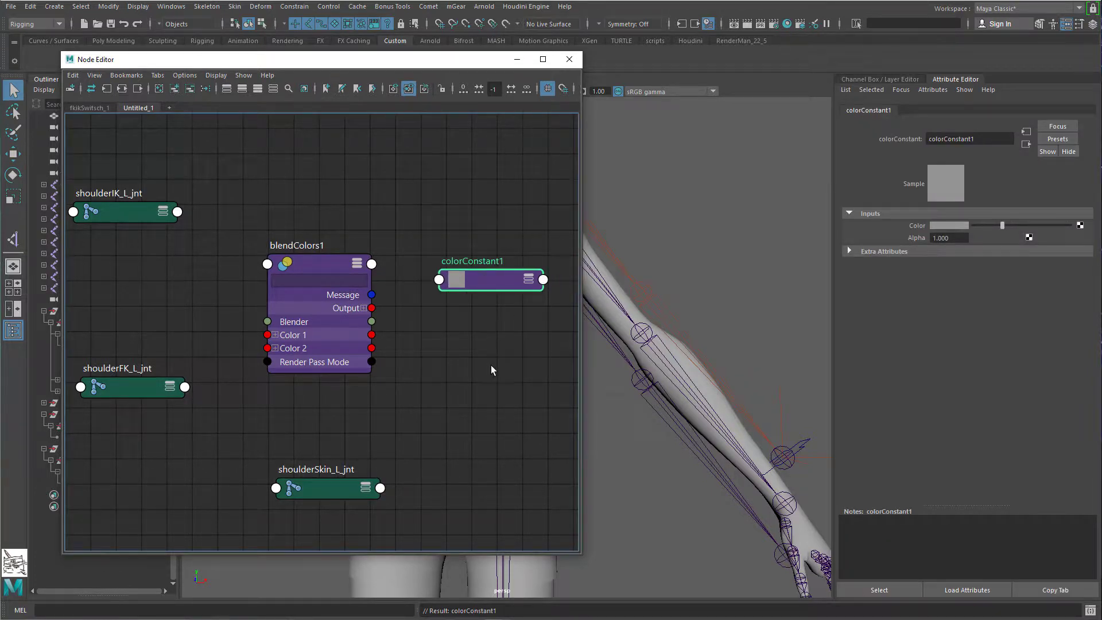
key(p)
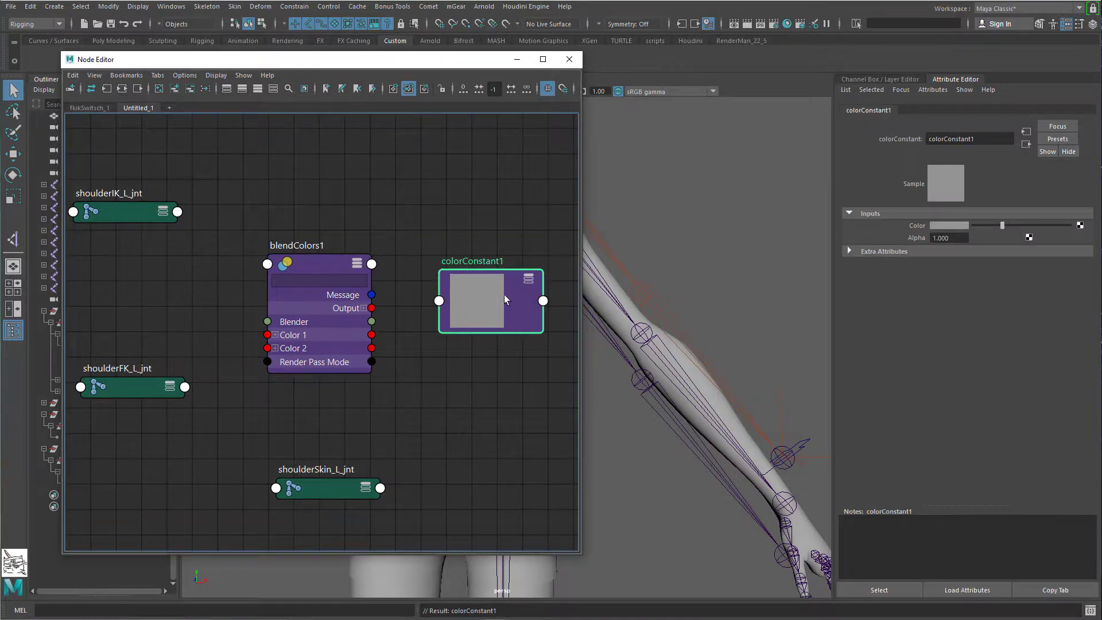
Step: Expand the Output, Color 1 and Color 2 channels of blendColors1 and reposition the node higher in the graph
click(332, 276)
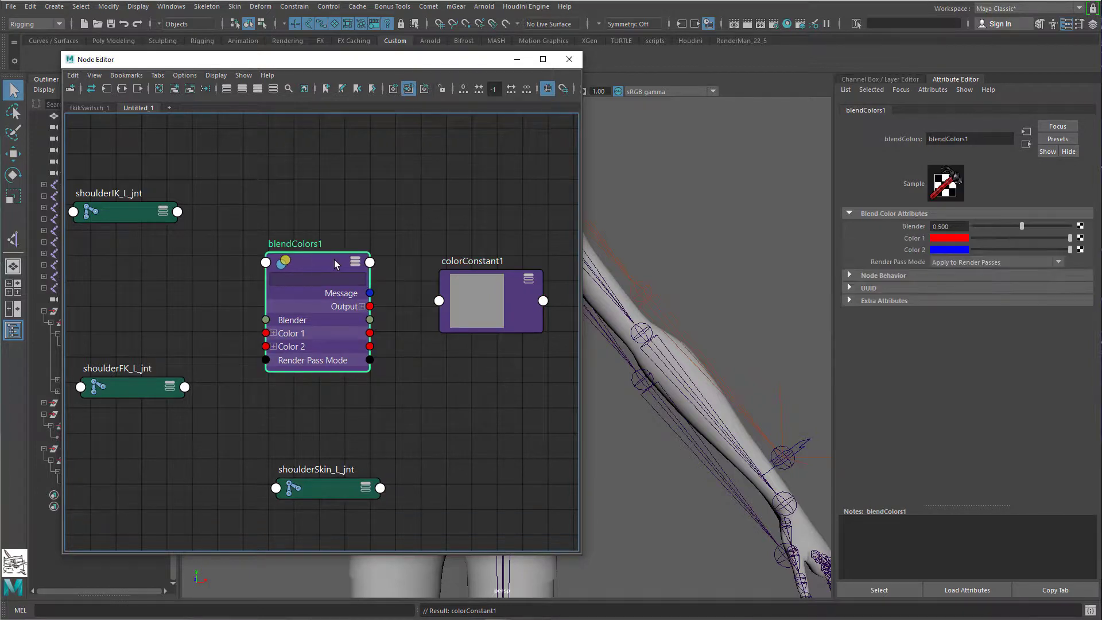
click(363, 308)
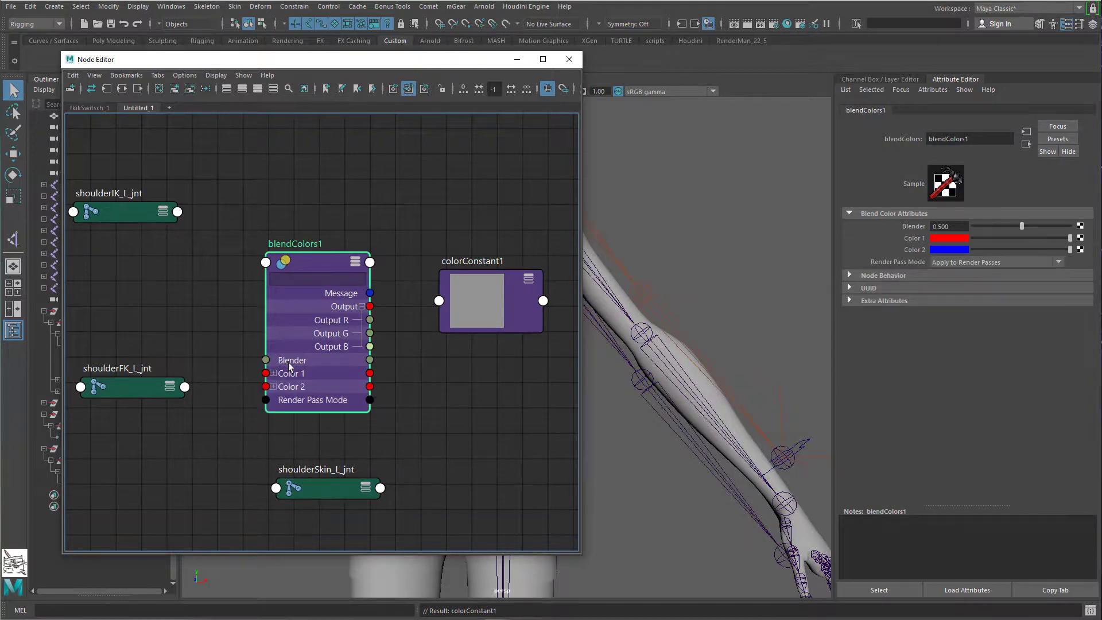
click(273, 386)
click(273, 373)
drag(297, 268, 328, 186)
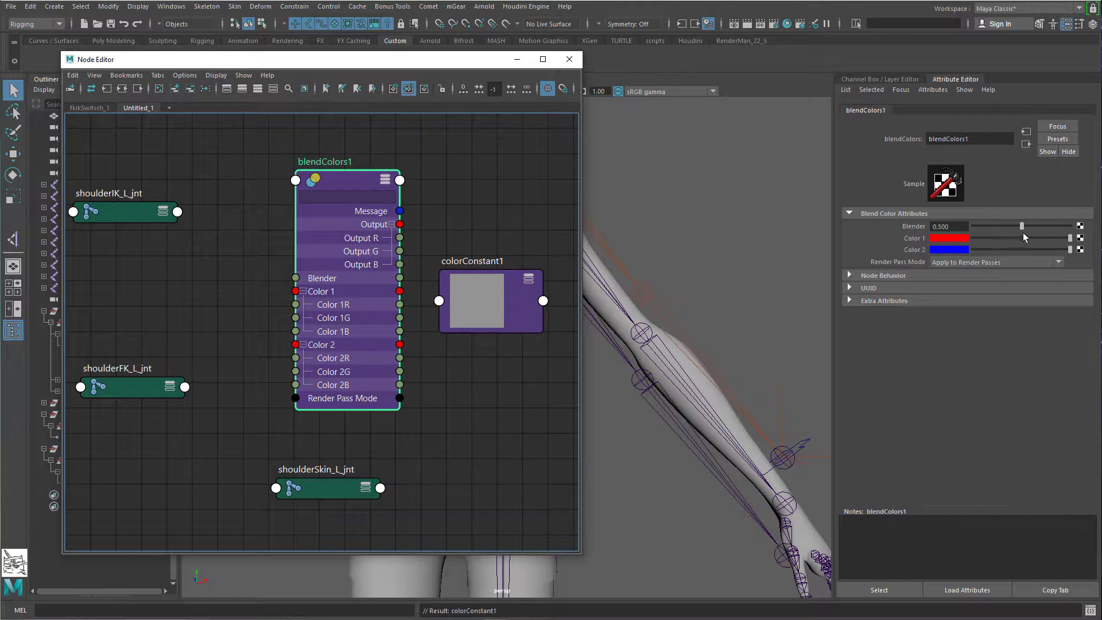
Step: Sweep the Blender value of blendColors1 to 0, up to 1, and back to about 0.506
drag(1023, 226, 971, 228)
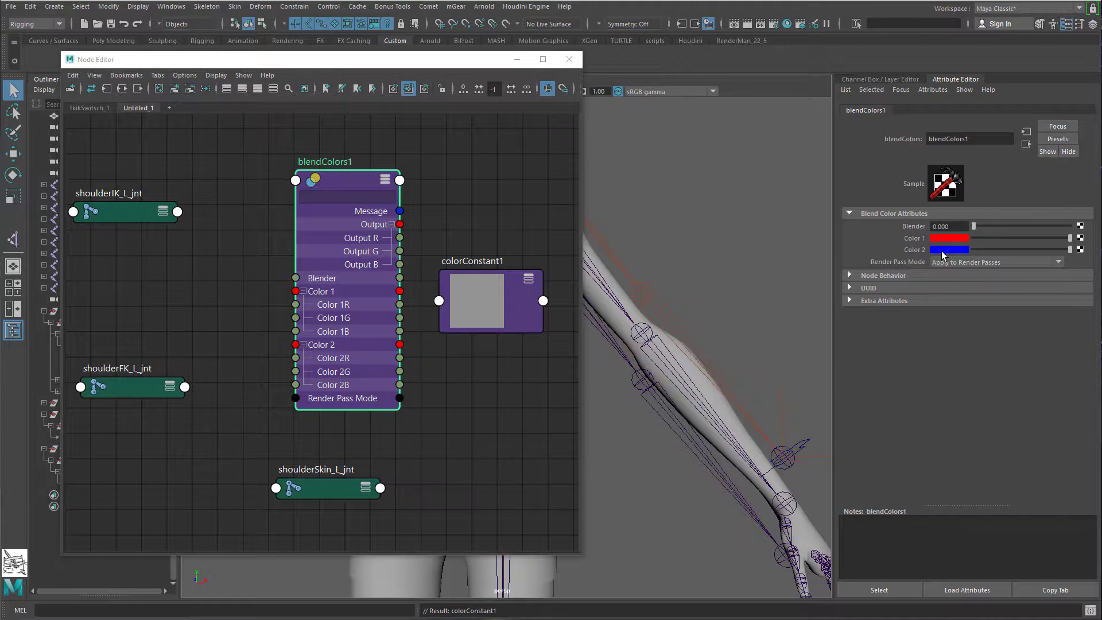
drag(976, 226, 1081, 223)
drag(989, 227, 1022, 225)
Step: Align colorConstant1 beside blendColors1 and connect the blendColors1 Output to colorConstant1's inColor
drag(523, 282, 524, 264)
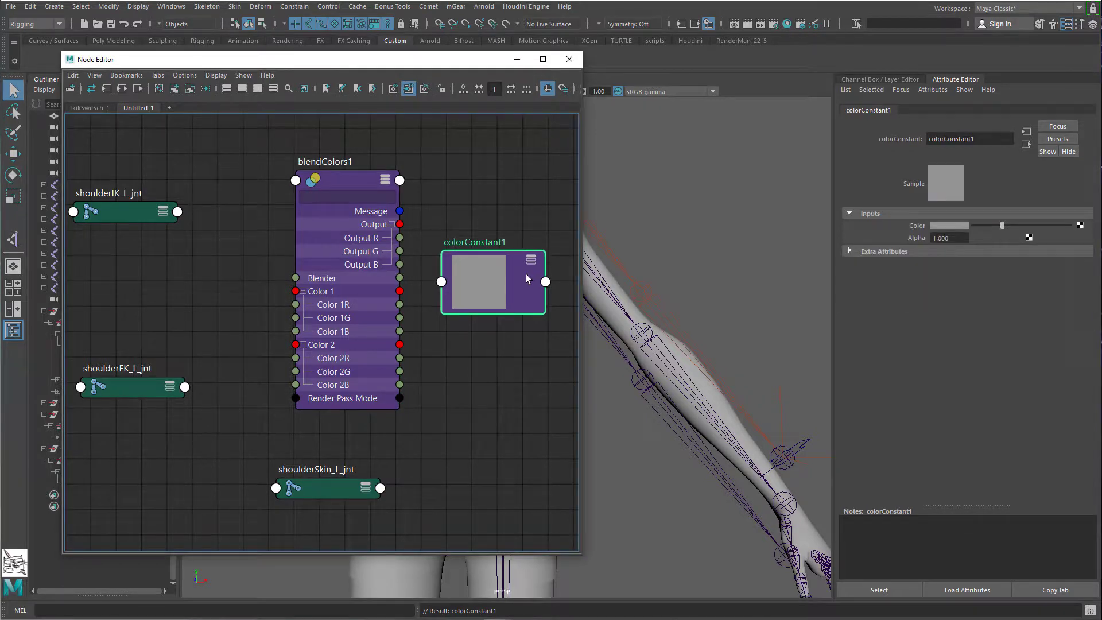
click(361, 188)
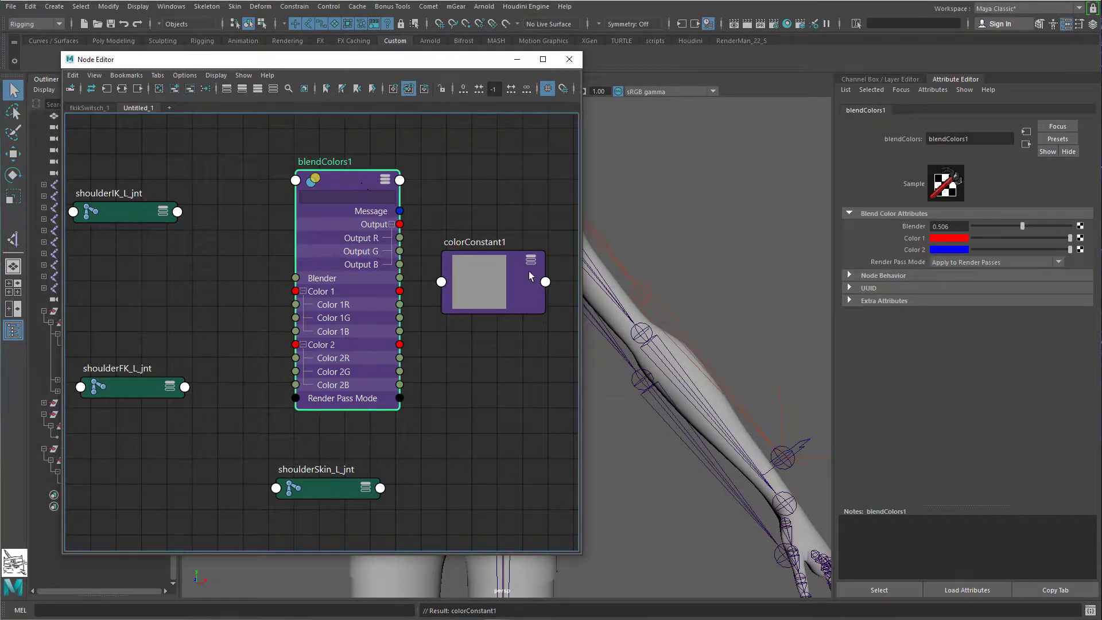
drag(529, 276, 540, 253)
drag(369, 180, 352, 217)
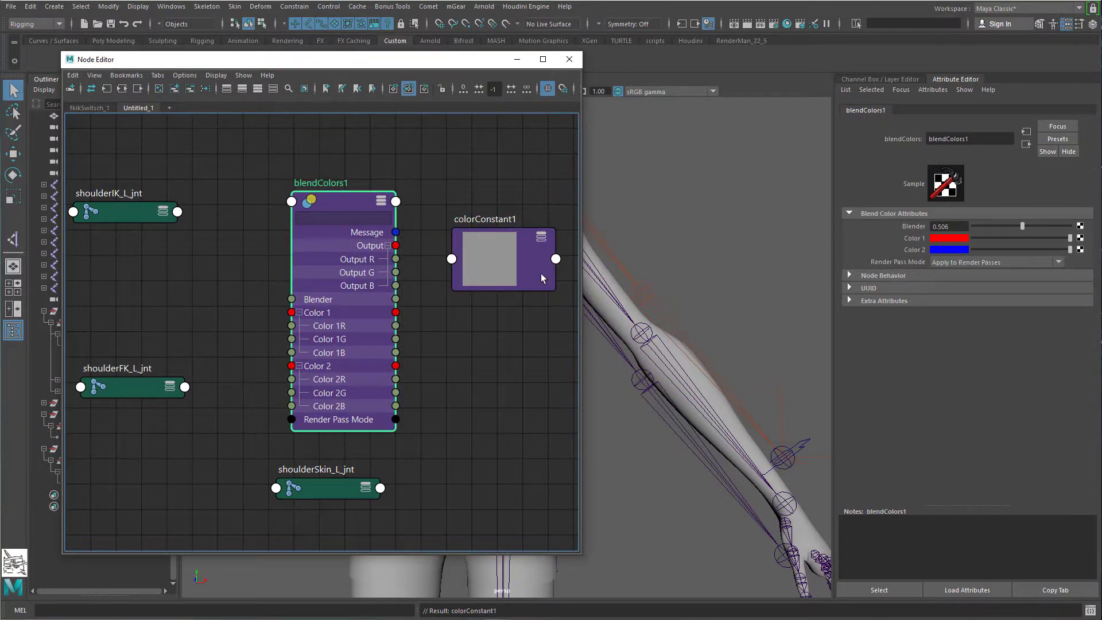
drag(542, 278, 539, 275)
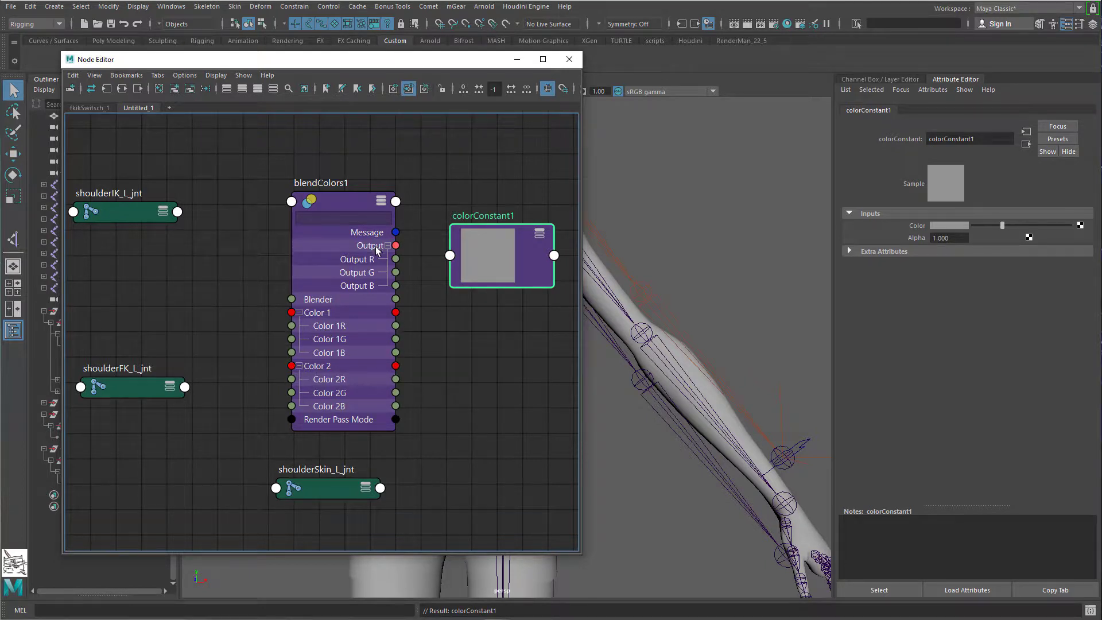
drag(396, 246, 450, 256)
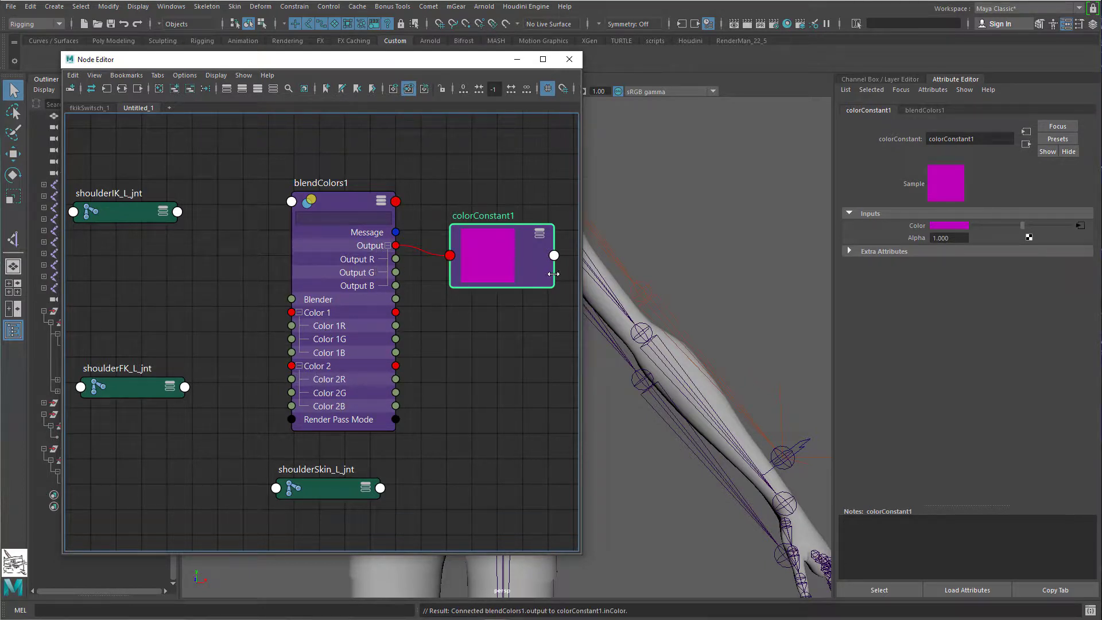
Step: Test the colour blend by setting blendColors1's Blender to 0 and then to 1, keeping blendColors1 selected
click(341, 207)
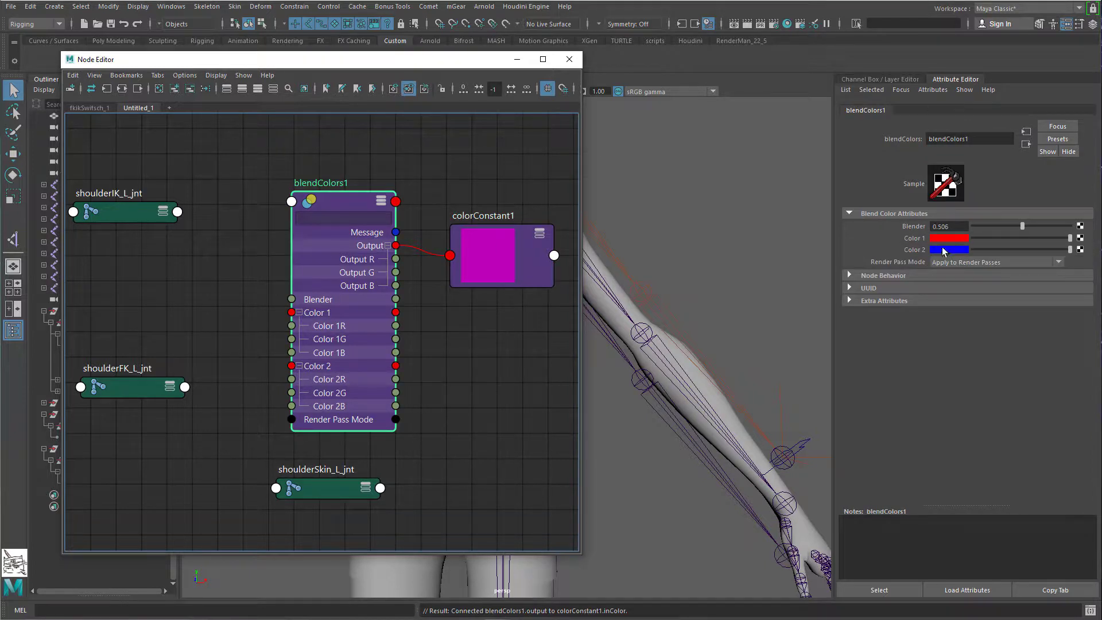
drag(1022, 226, 978, 230)
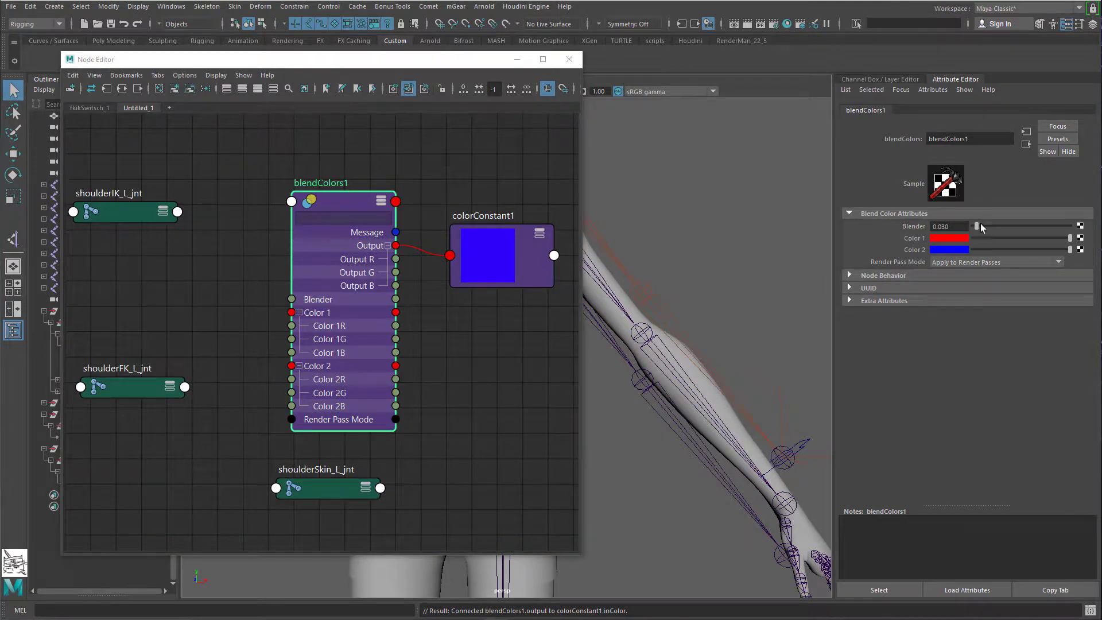
drag(981, 227, 968, 227)
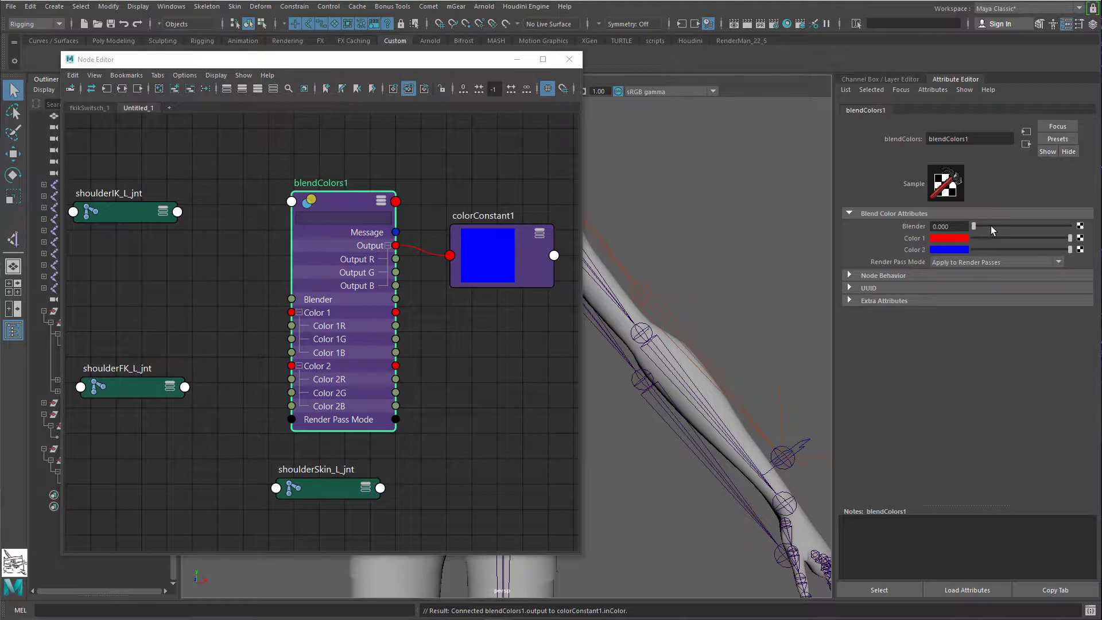
drag(991, 225, 1092, 227)
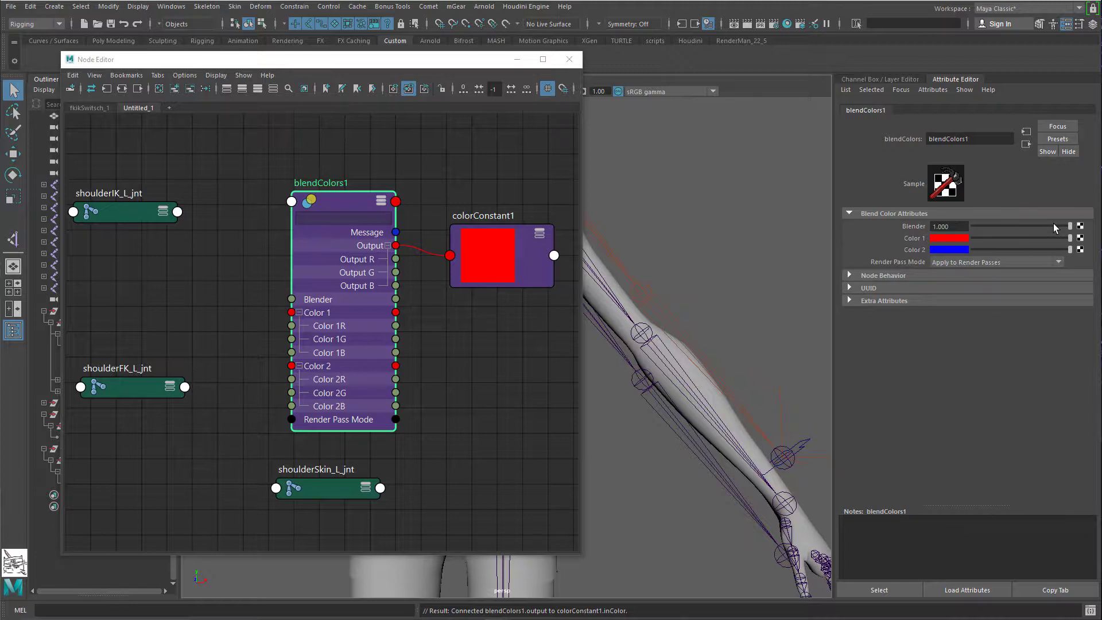
click(687, 369)
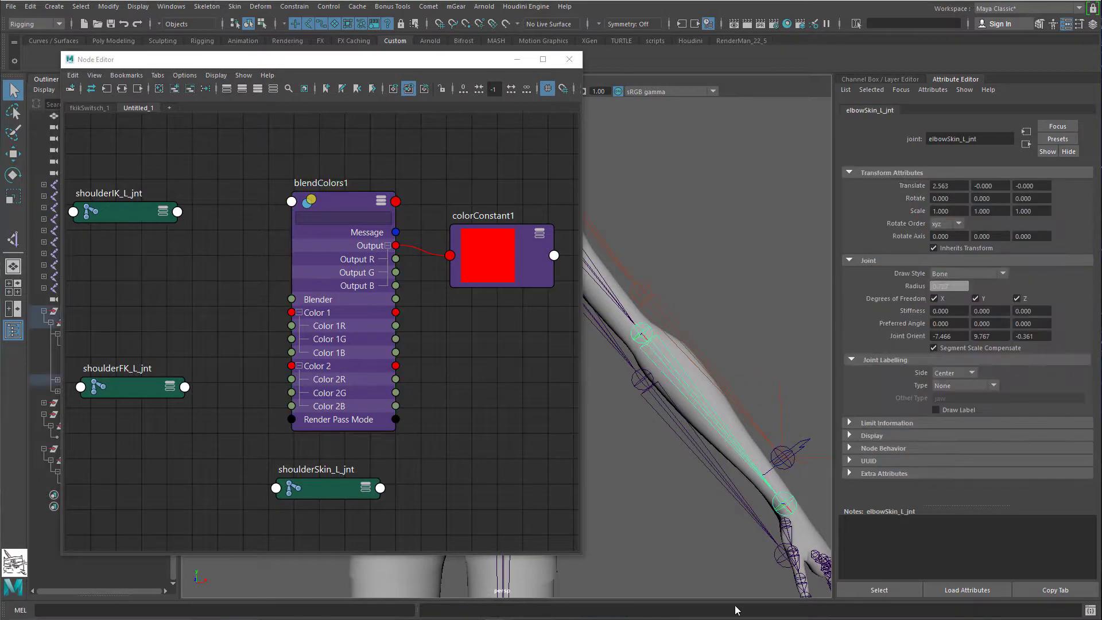
click(335, 211)
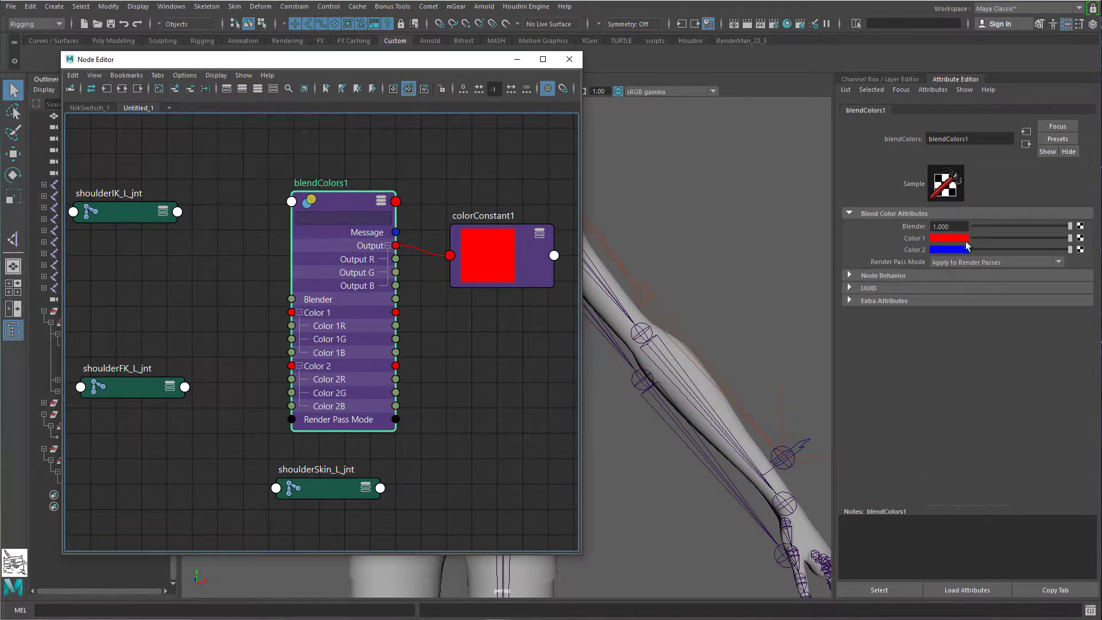
Step: Set the Blender value of blendColors1 to 0 and delete the colorConstant1 node
drag(1053, 231, 971, 228)
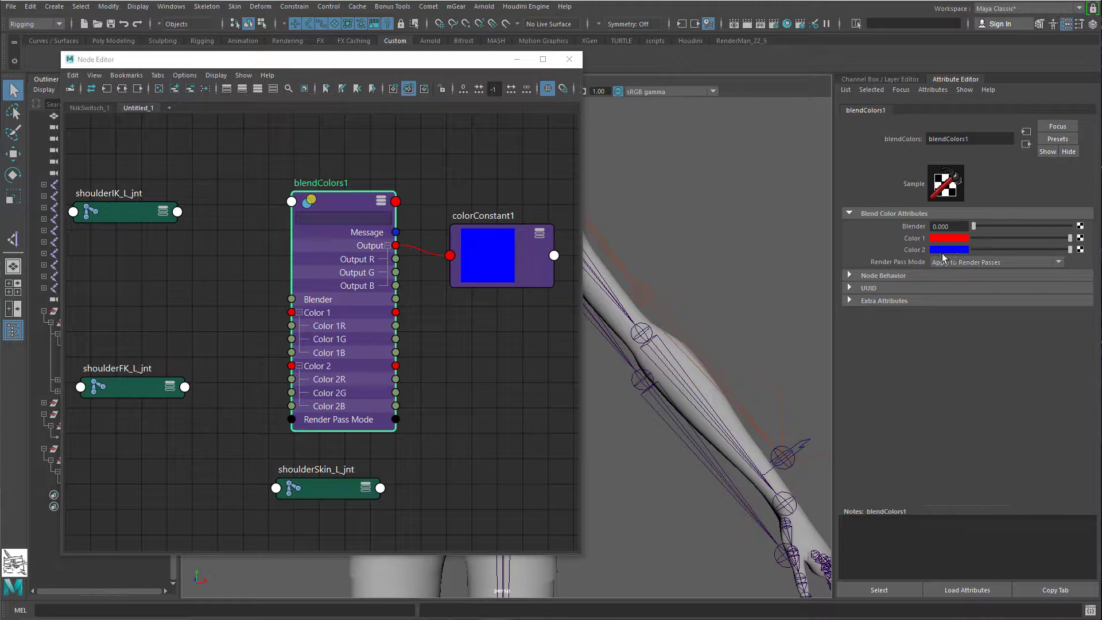
click(701, 401)
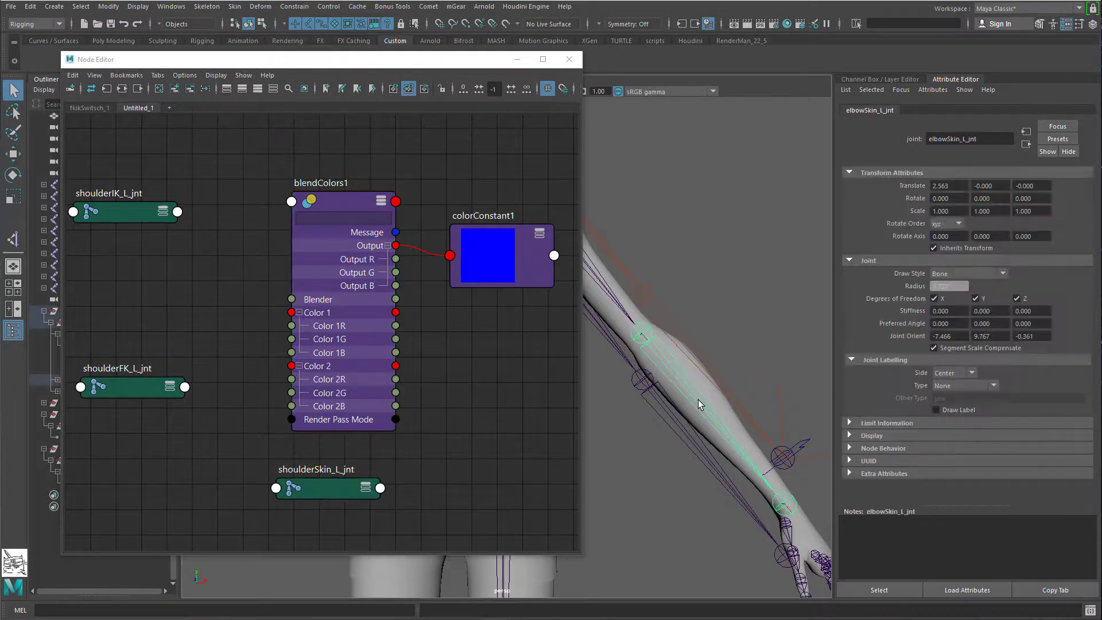
click(354, 205)
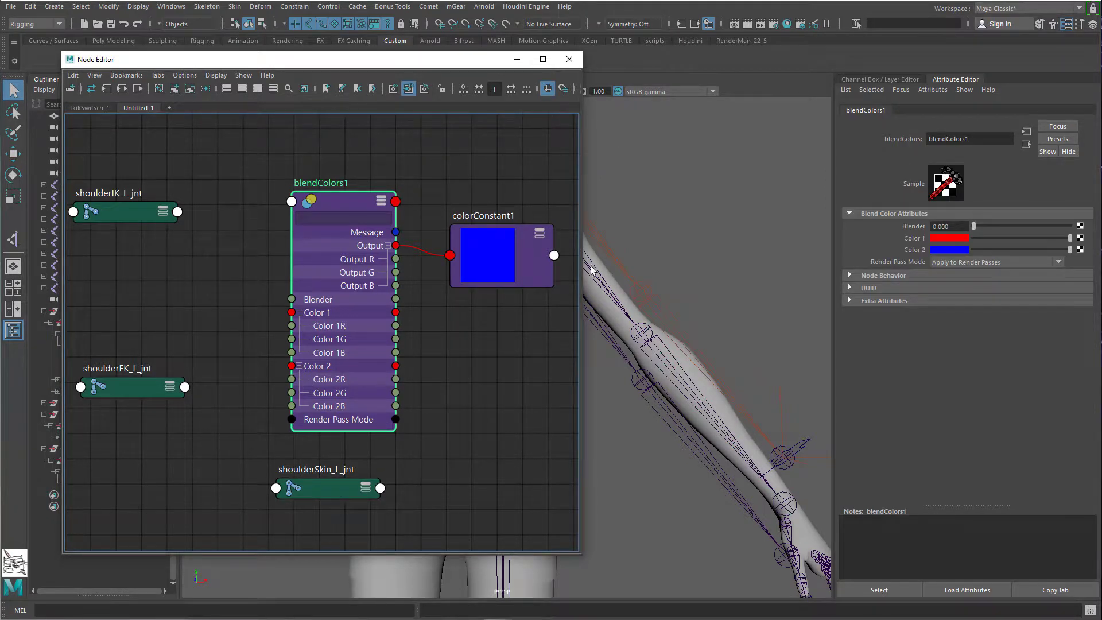
click(498, 267)
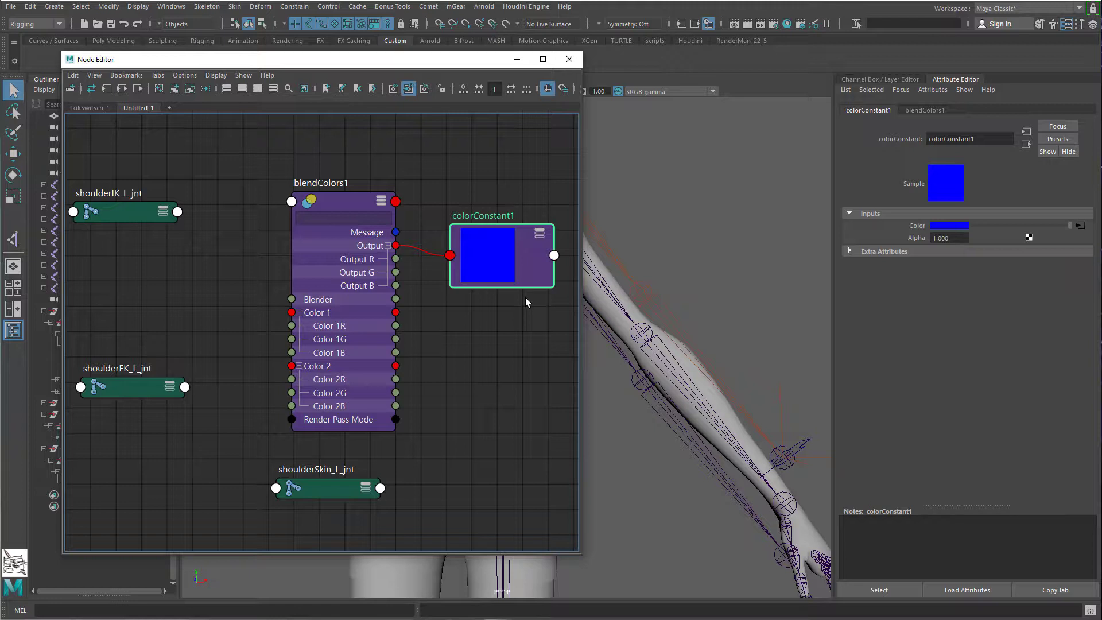
key(Delete)
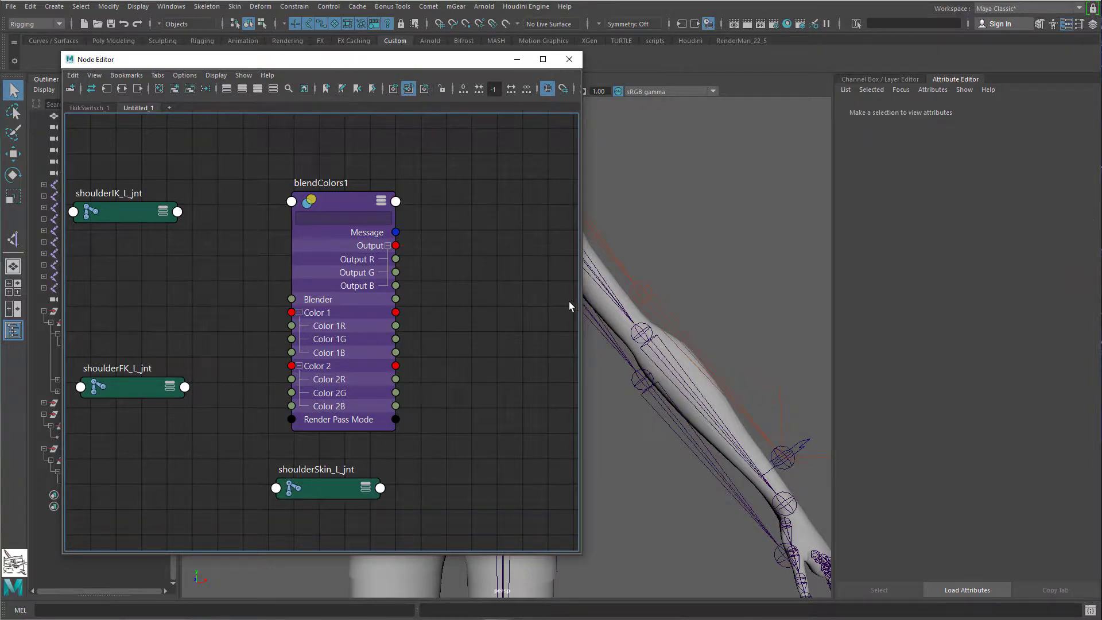
Step: Add the left arm's IK control armFKIK_L_ctrl to the node graph and move its shape nodes clear of blendColors1
scroll(756, 453, down, 3)
click(741, 452)
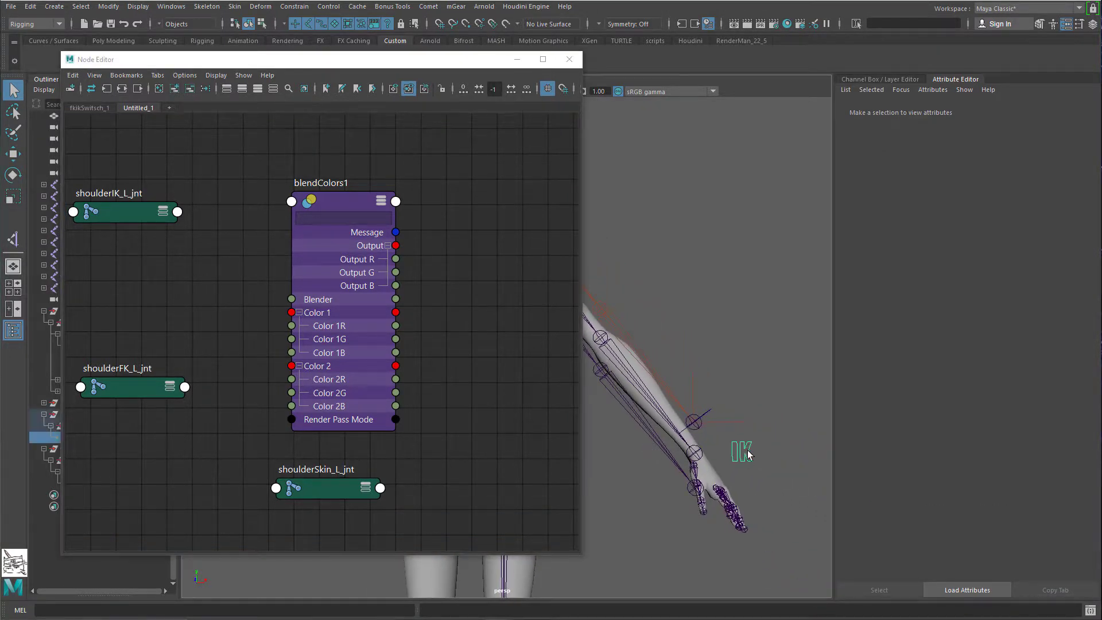
click(1094, 24)
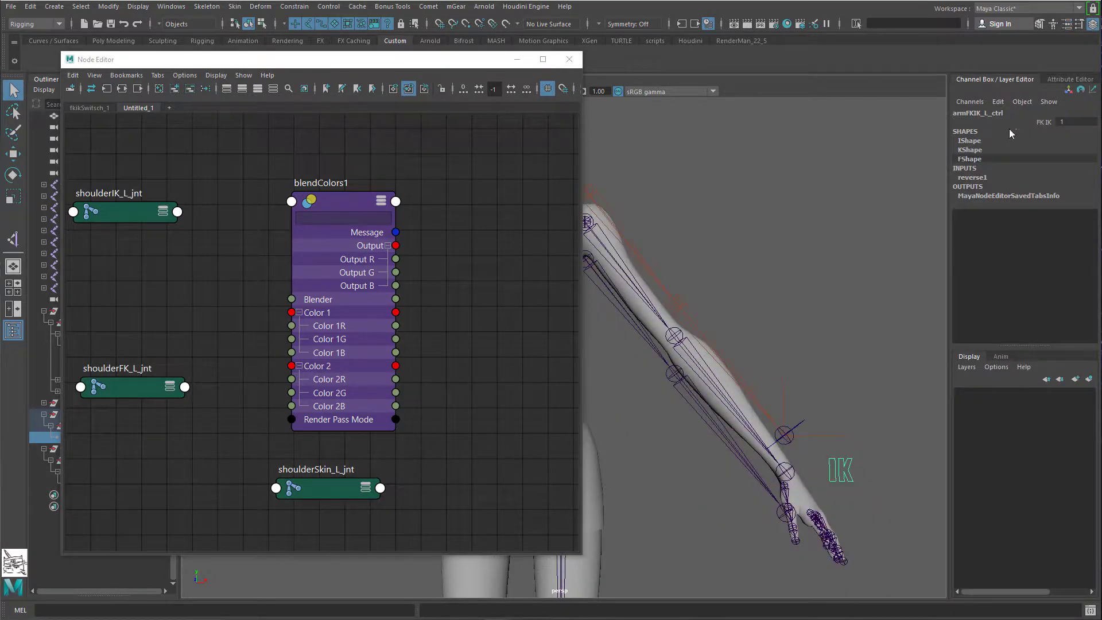
click(70, 88)
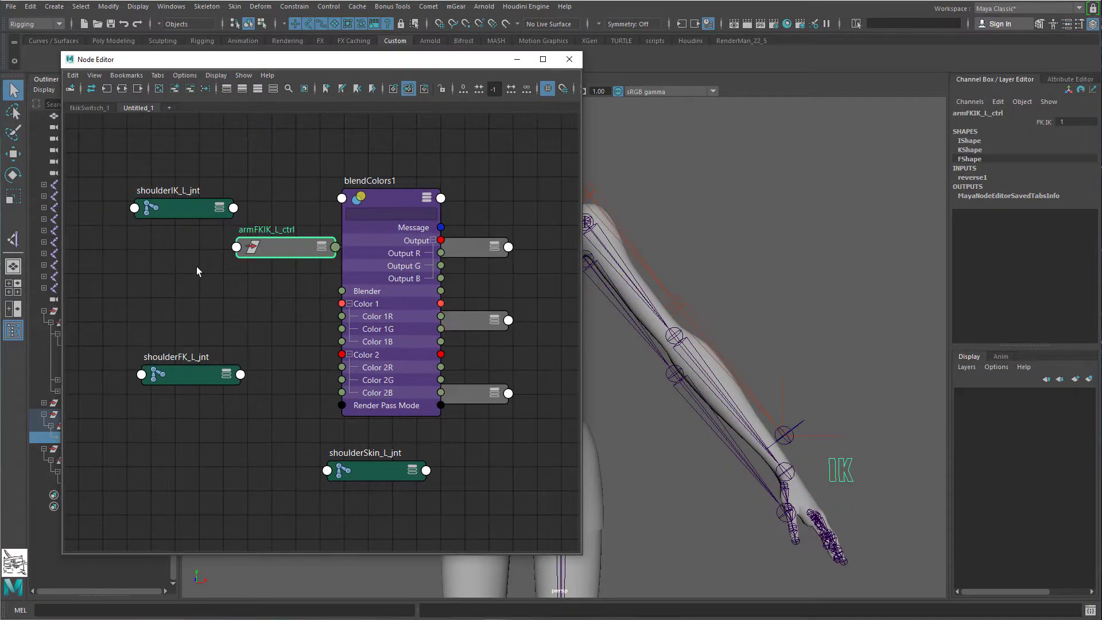
drag(273, 256, 281, 217)
drag(495, 207, 467, 397)
drag(470, 246, 540, 244)
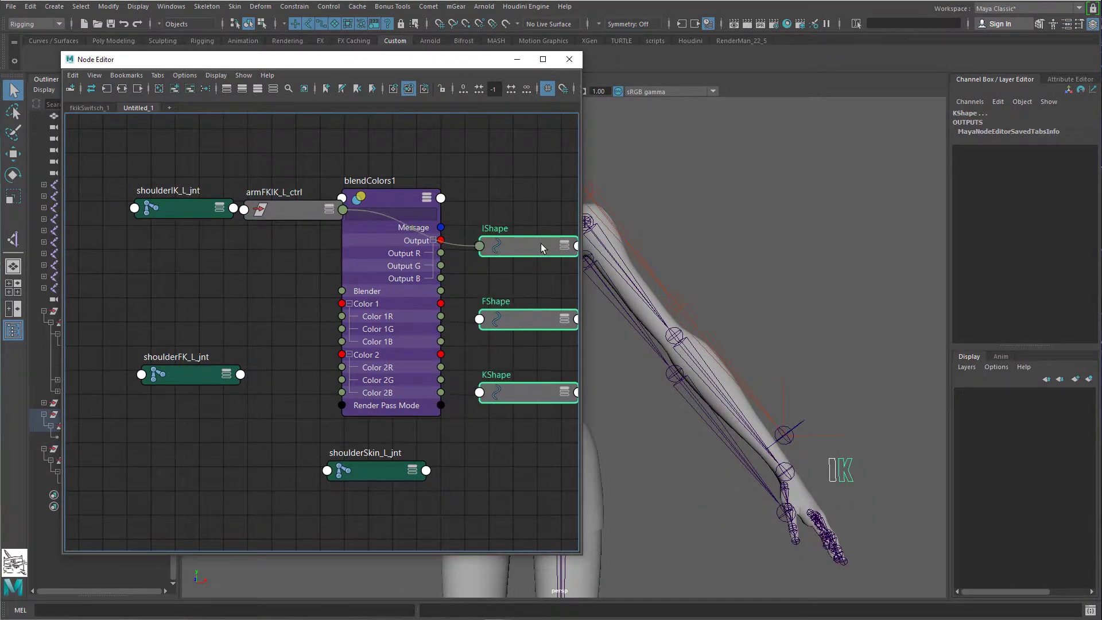
alt+middle_drag(499, 220, 399, 246)
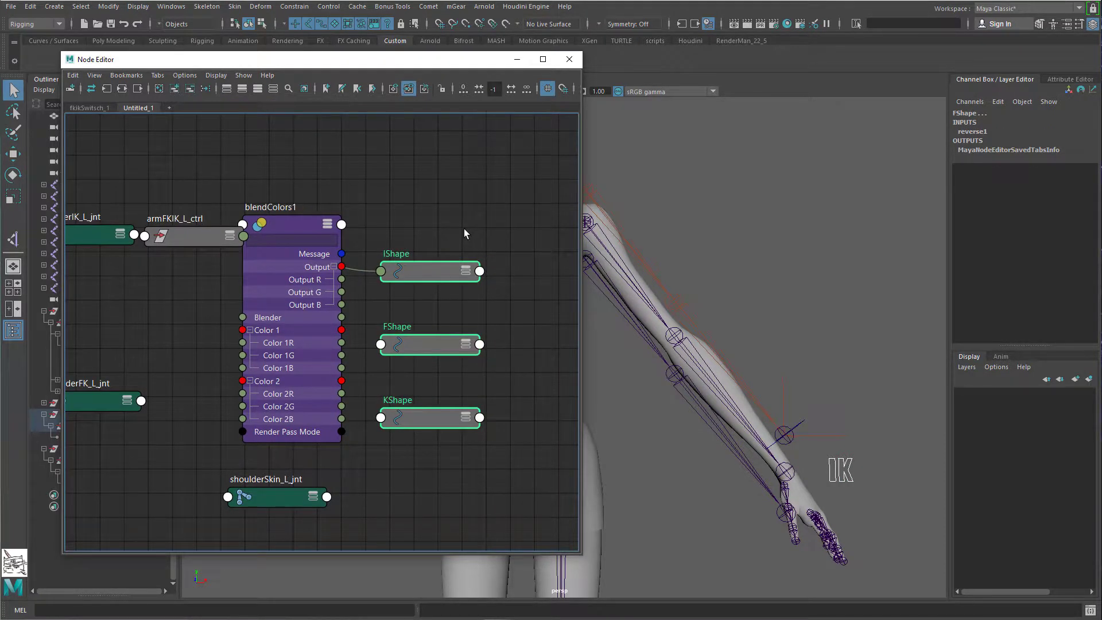
key(Delete)
scroll(446, 305, up, 1)
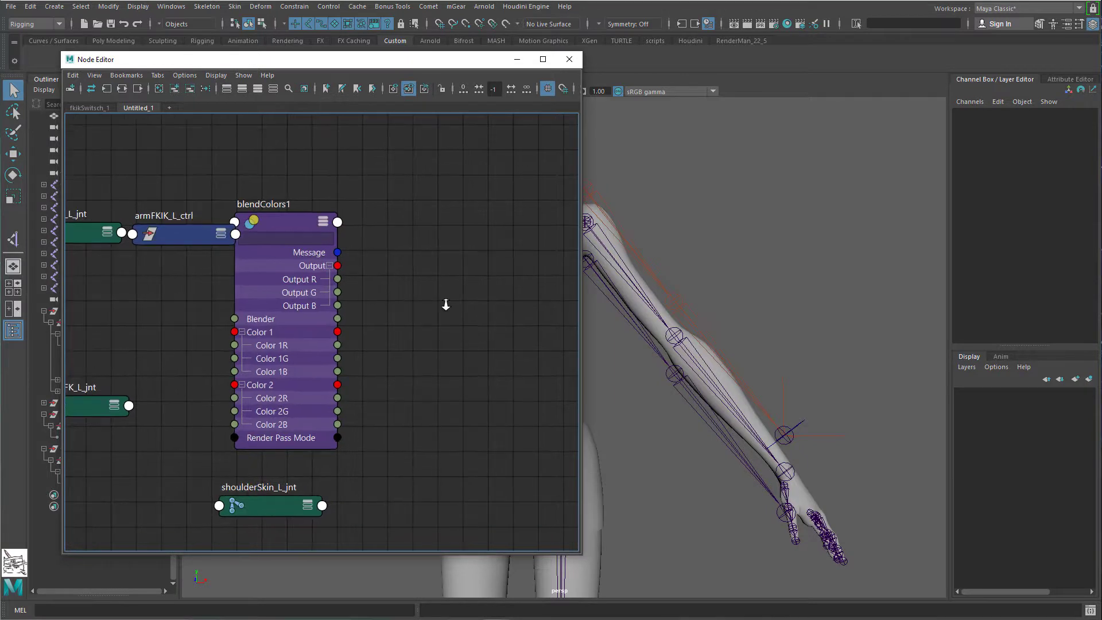
key(ctrl+z)
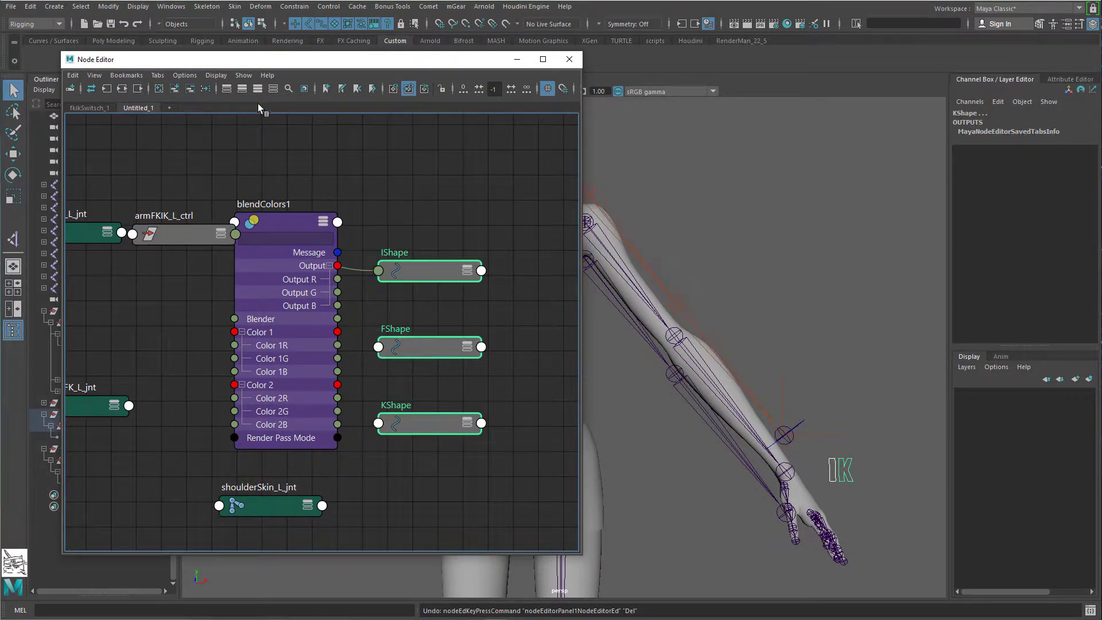
Step: Remove the IShape, FShape and KShape nodes from the graph and spread the control and shoulder IK/FK joint nodes away from blendColors1
click(188, 91)
drag(180, 234, 195, 152)
scroll(379, 263, down, 3)
alt+middle_drag(310, 277, 371, 357)
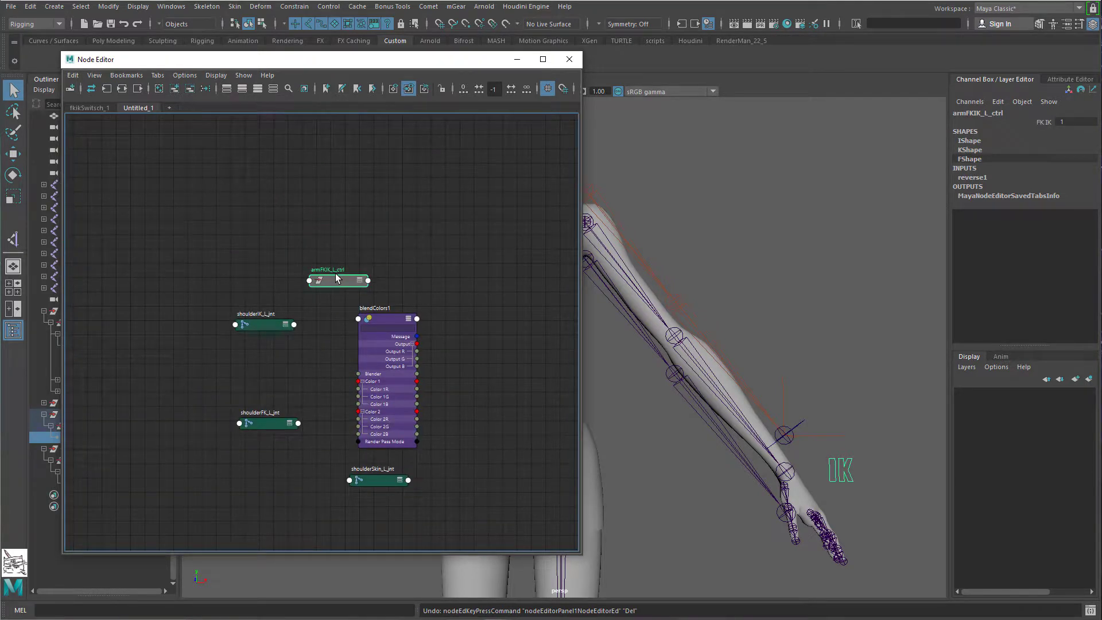
drag(337, 279, 290, 216)
drag(289, 307, 247, 426)
drag(247, 317, 201, 316)
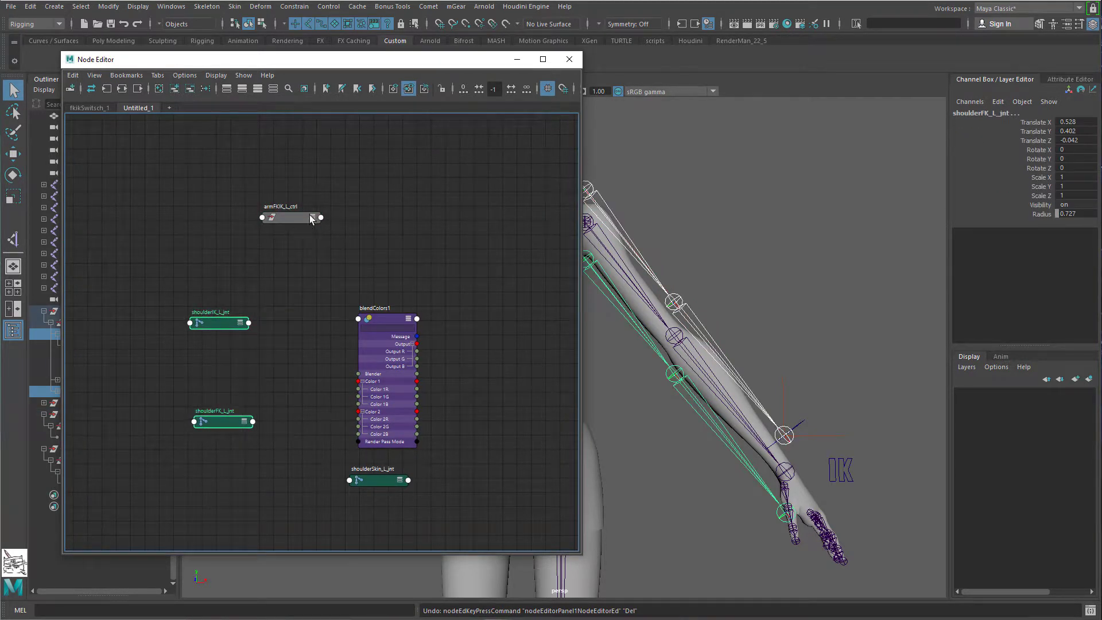
Step: Expand armFKIK_L_ctrl to its full attribute list and move the node above blendColors1
click(304, 217)
click(312, 217)
drag(312, 221, 331, 158)
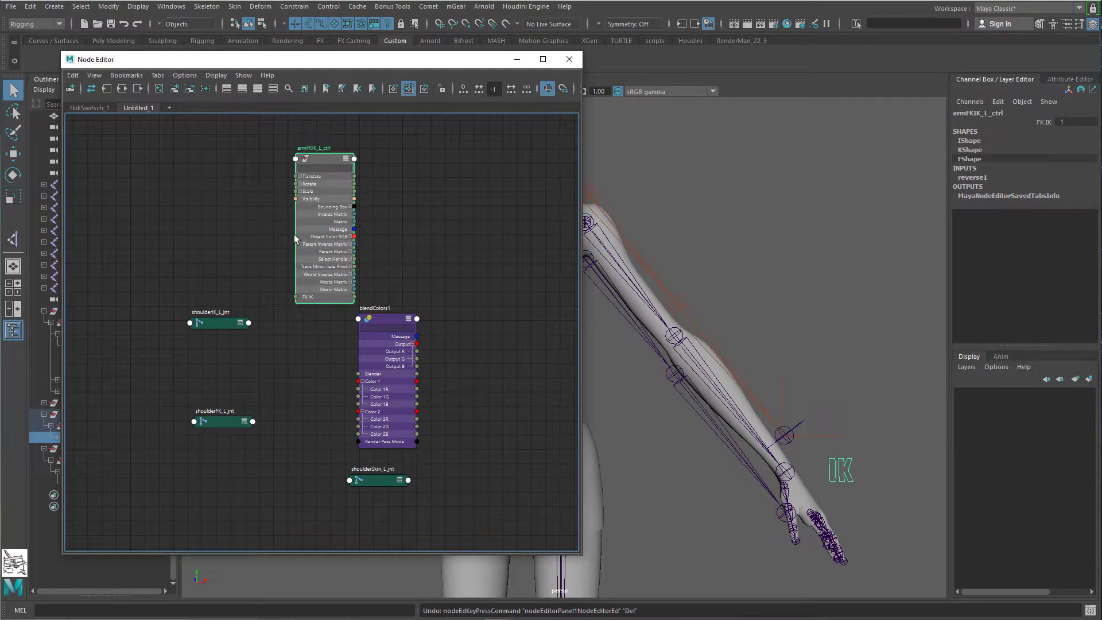
Step: Cycle through the attribute display modes of armFKIK_L_ctrl and inspect its Translate sub-attributes, ending on the full attribute list
alt+right_drag(313, 202, 374, 439)
alt+middle_drag(368, 253, 349, 398)
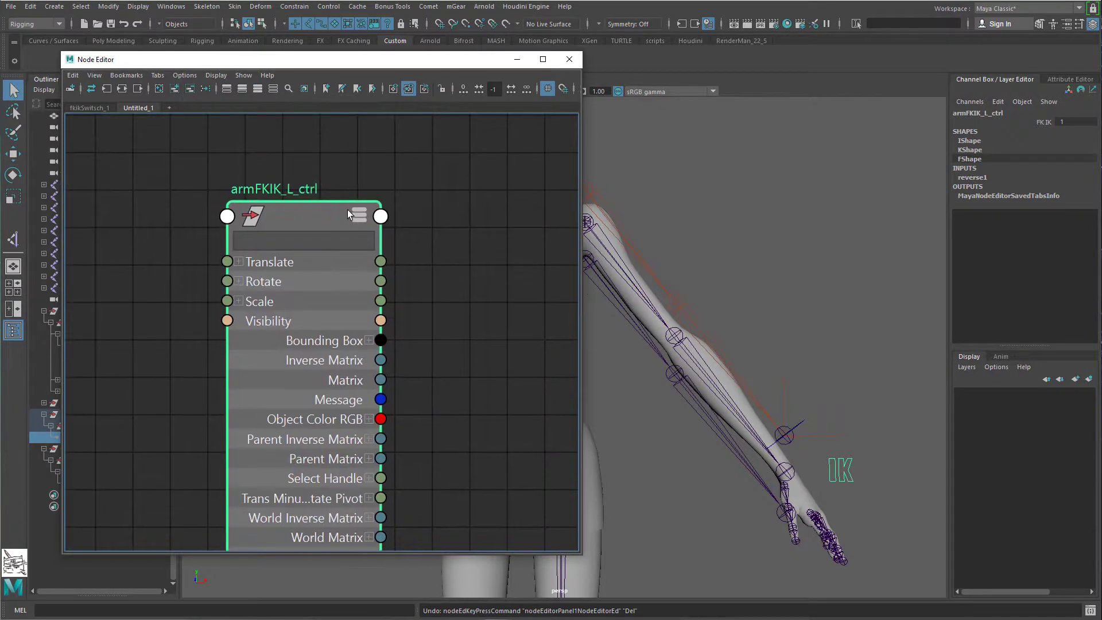
click(359, 217)
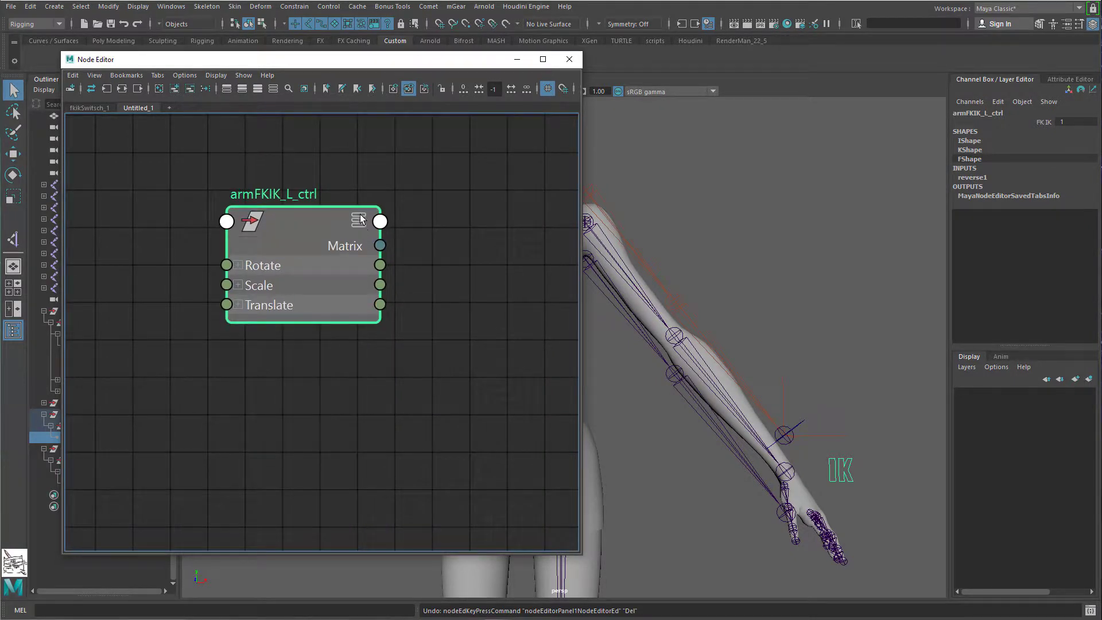
click(913, 444)
scroll(351, 247, down, 5)
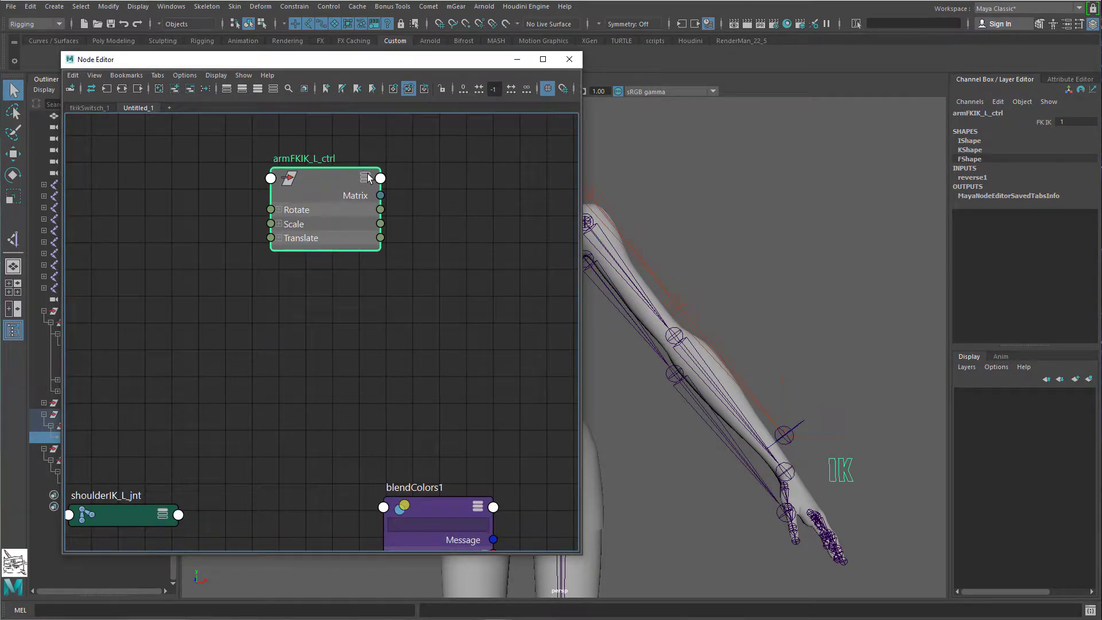
click(366, 178)
click(365, 178)
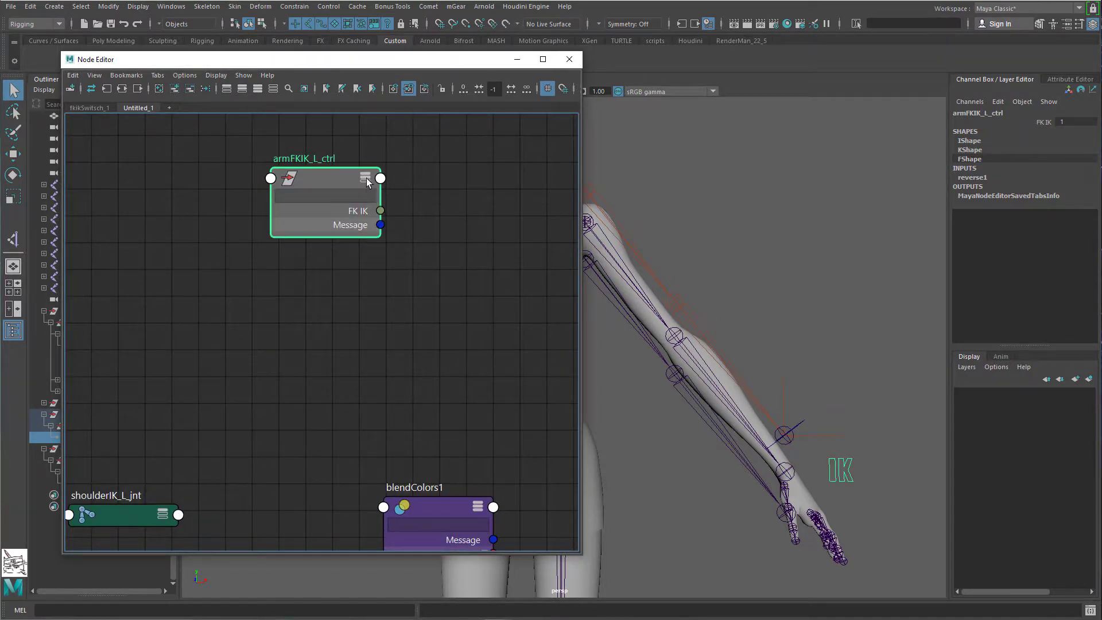
click(366, 178)
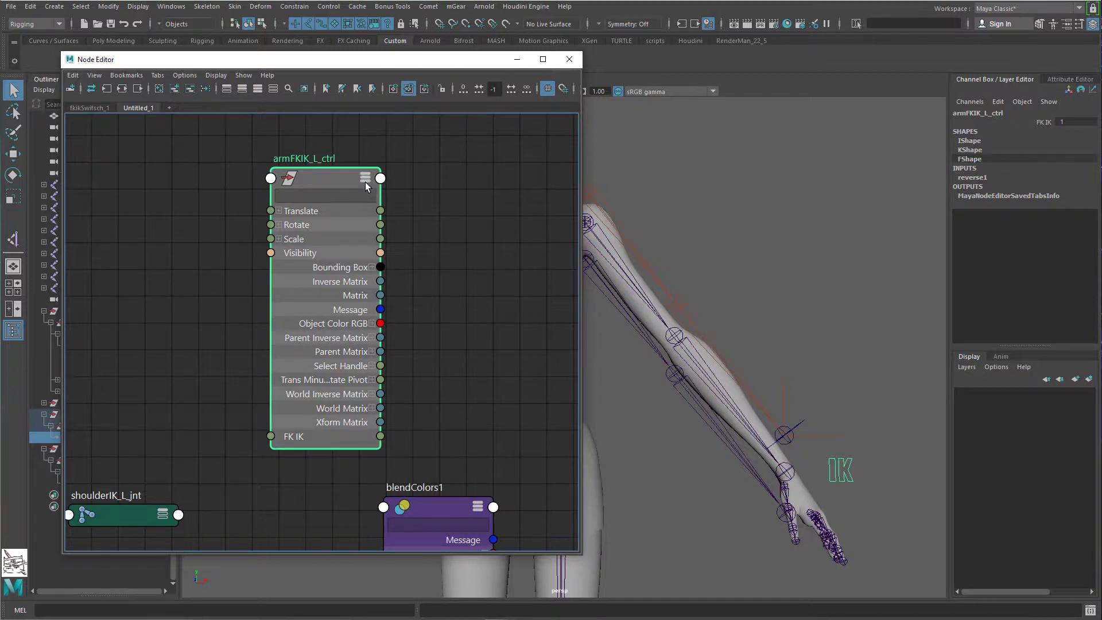
click(365, 178)
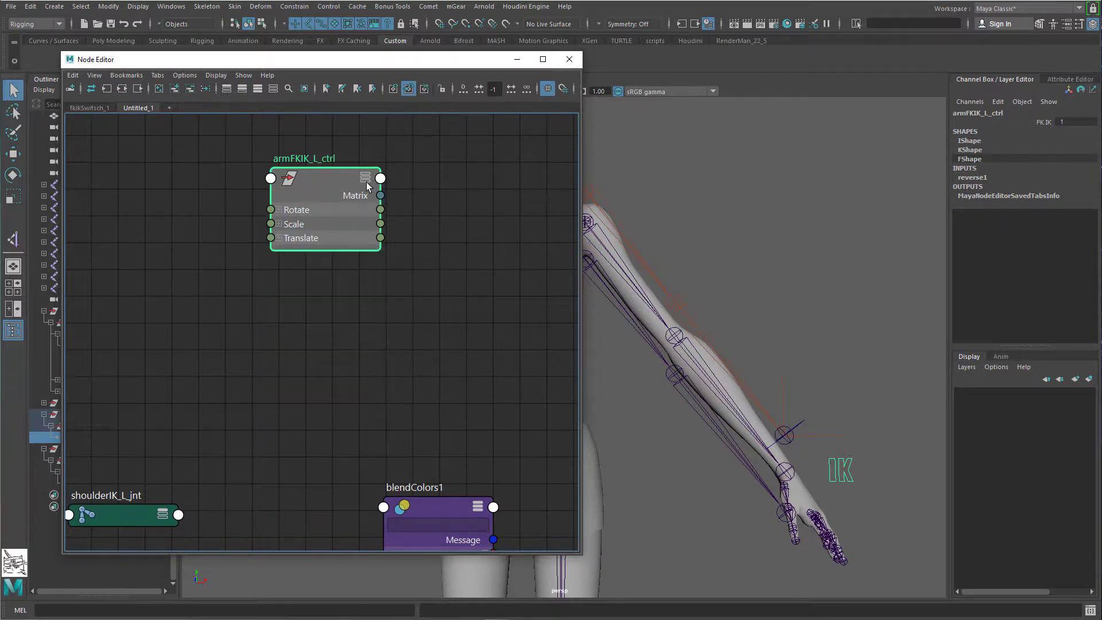
click(366, 178)
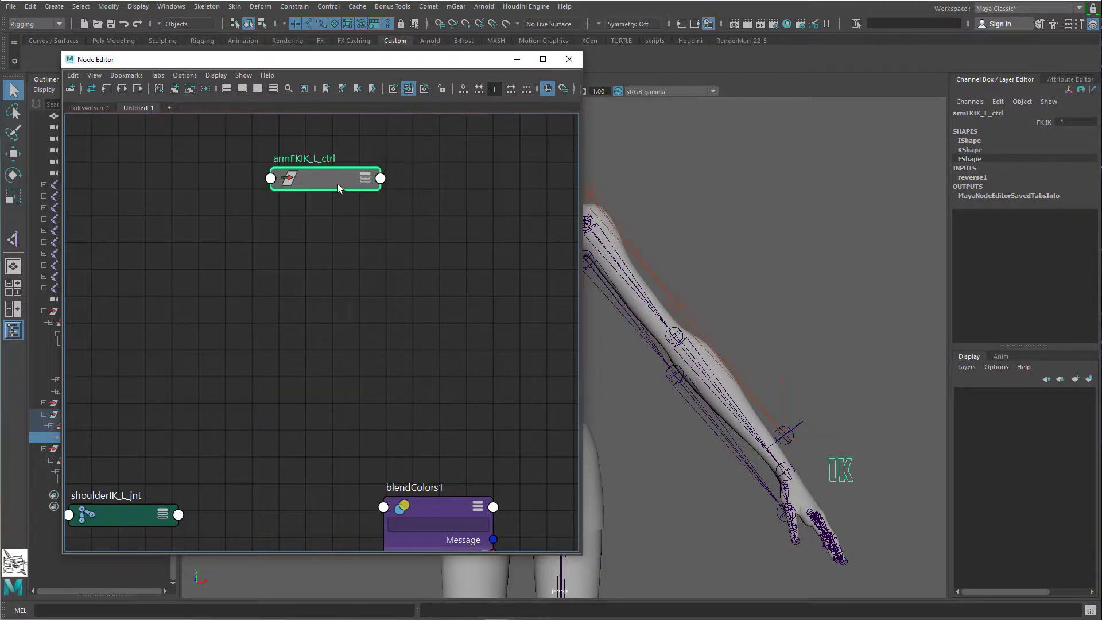
click(369, 181)
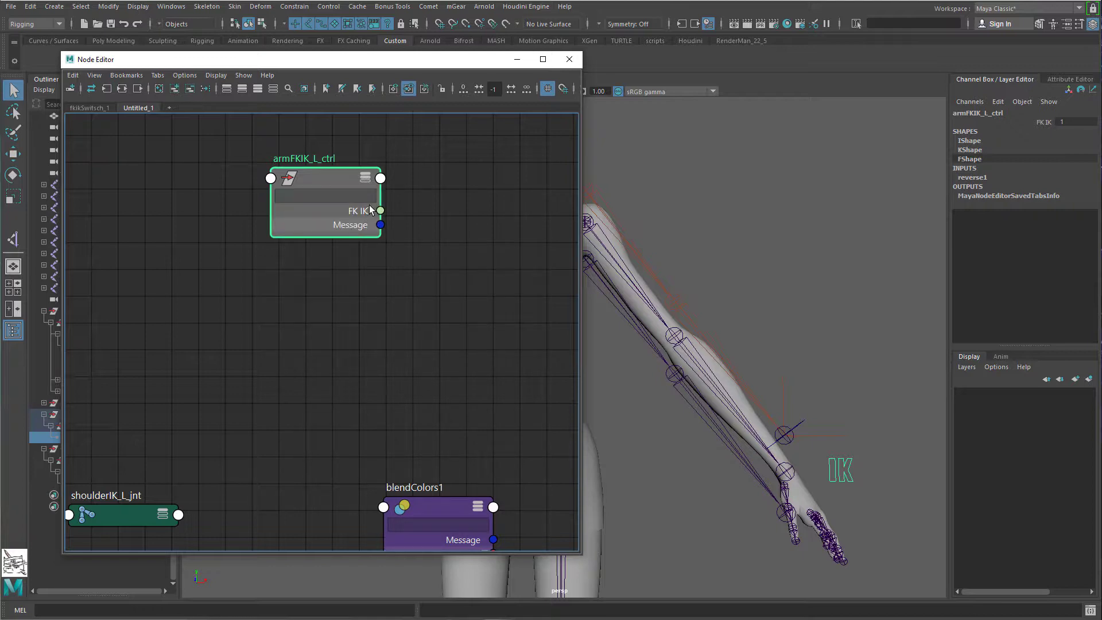
click(366, 178)
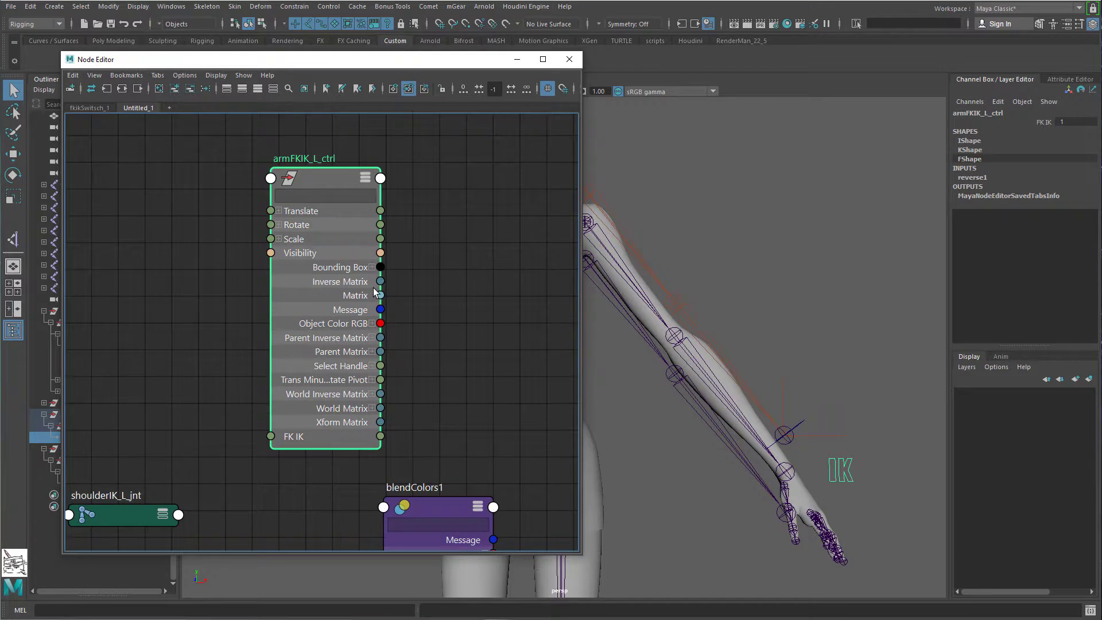
click(278, 210)
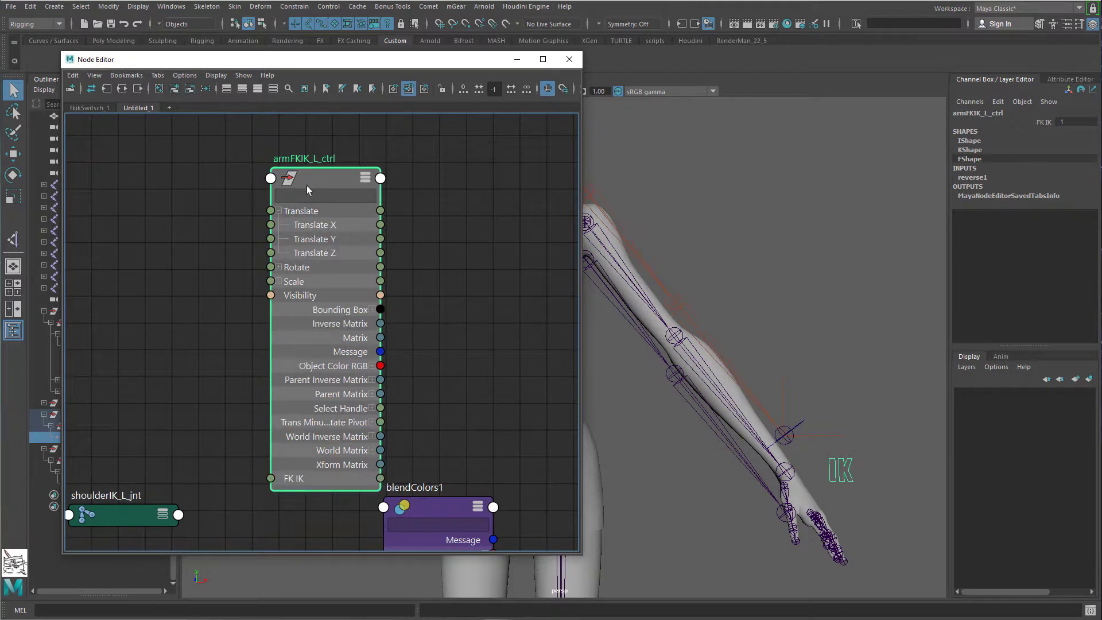
click(280, 210)
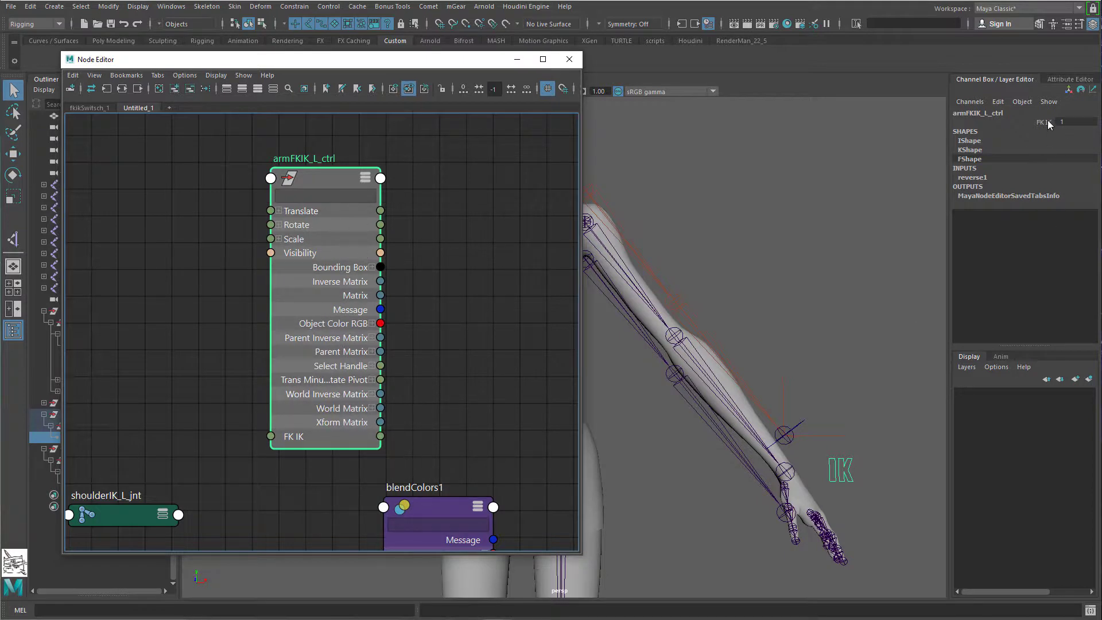
Step: Move the expanded armFKIK_L_ctrl node slightly farther from blendColors1 and bring the shoulder joint nodes into view
drag(315, 178, 292, 155)
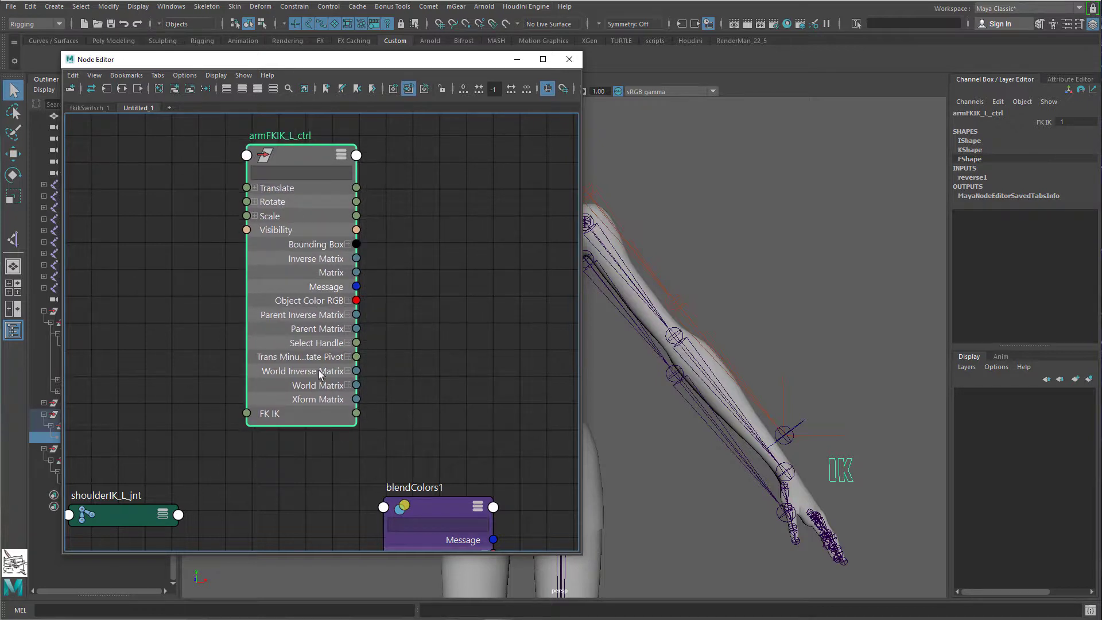
alt+middle_drag(412, 429, 386, 298)
scroll(388, 300, down, 2)
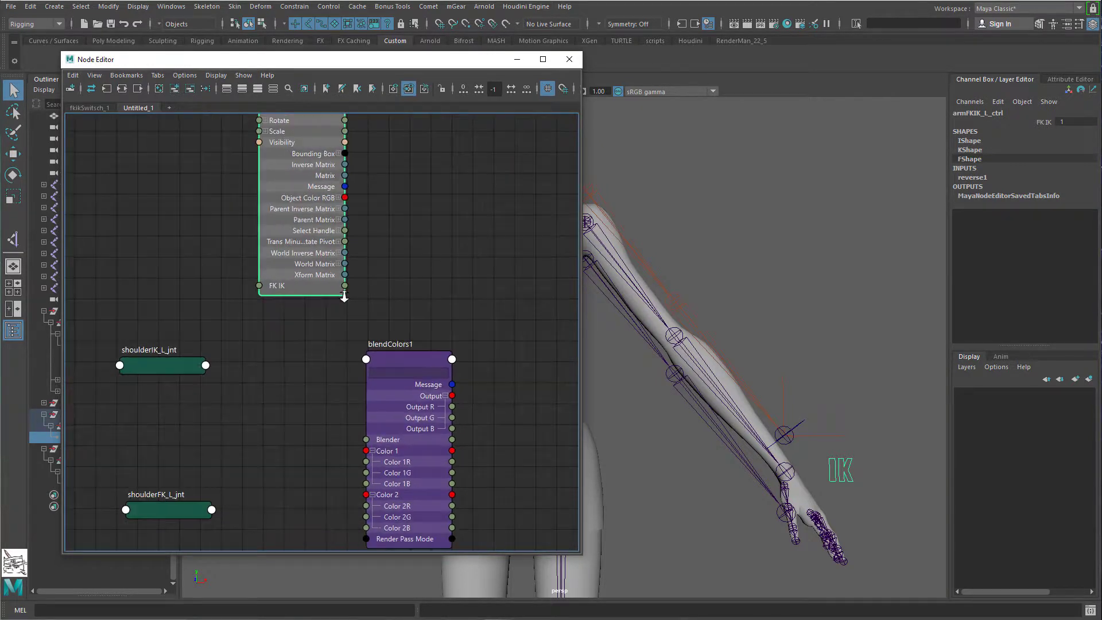
alt+middle_drag(286, 340, 300, 327)
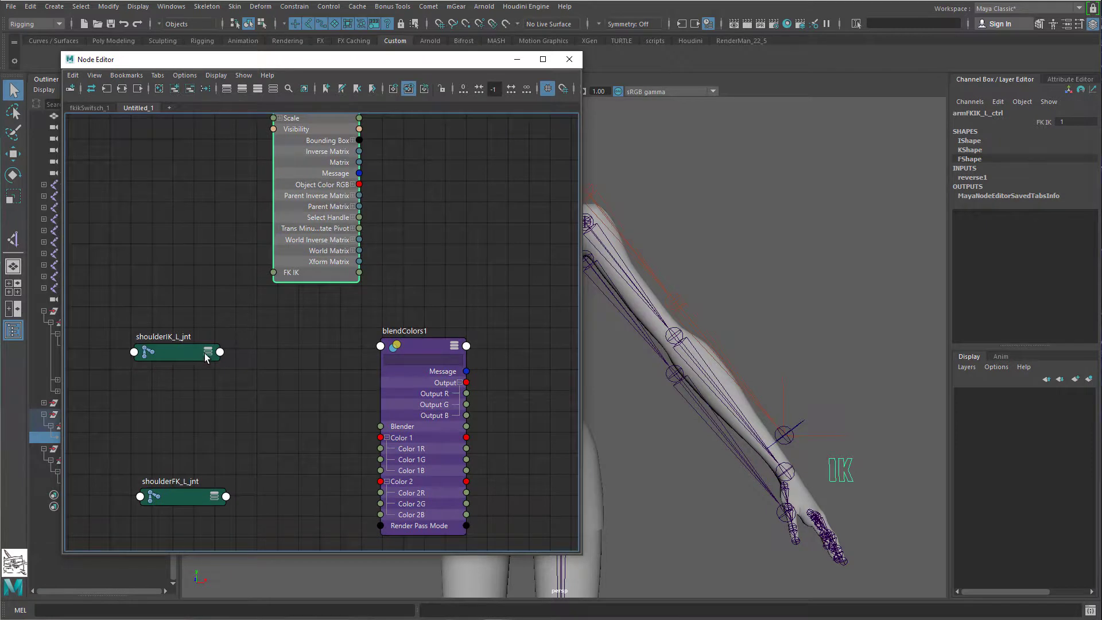
Step: Connect the Rotate output of shoulderIK_L_jnt to Color 1 of blendColors1
mouse_move(185, 343)
mouse_down()
mouse_move(176, 319)
mouse_move(193, 350)
mouse_up()
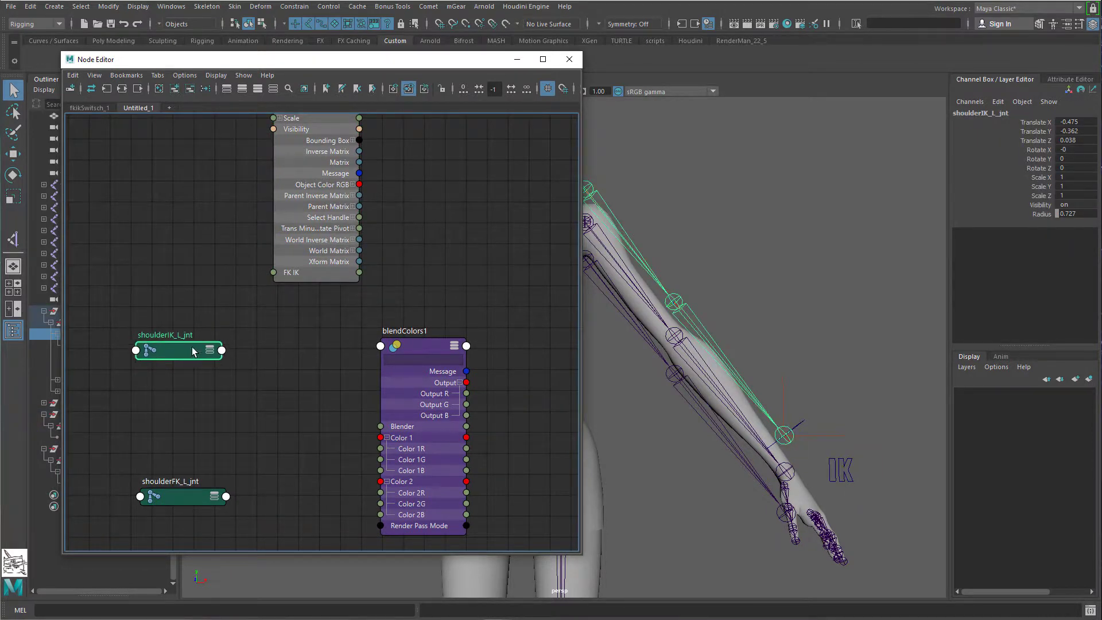
alt+middle_drag(711, 252, 733, 285)
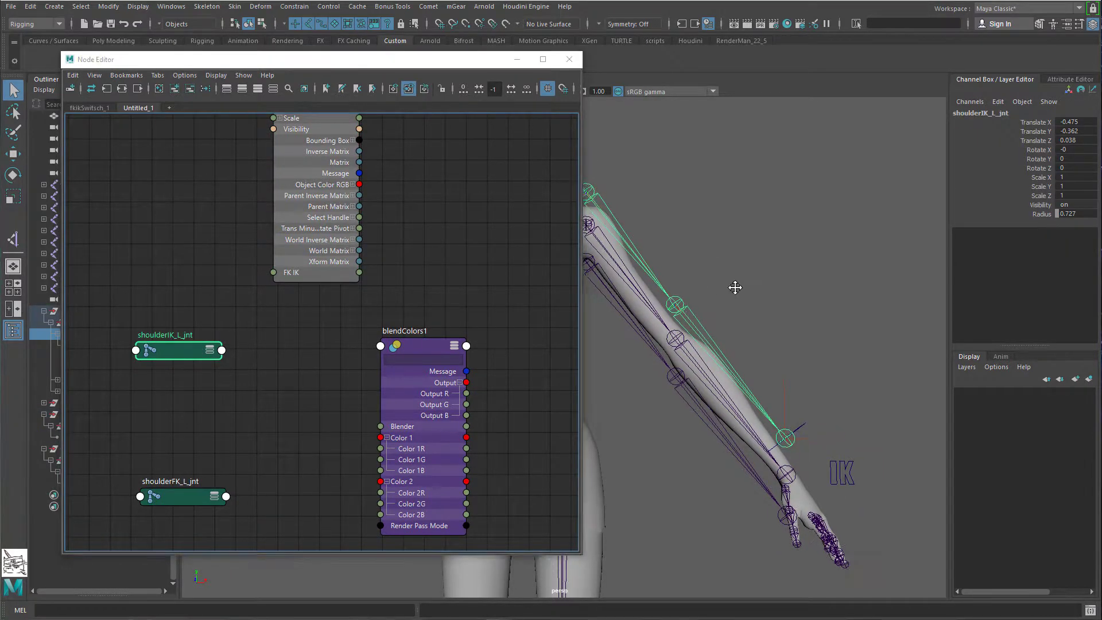
click(223, 352)
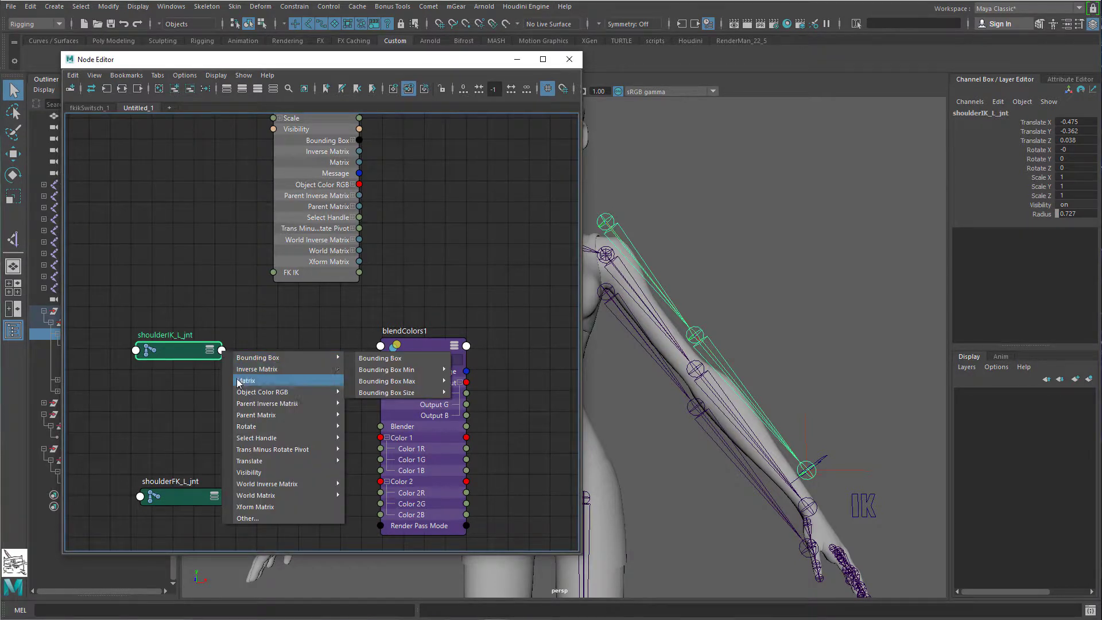
mouse_move(261, 427)
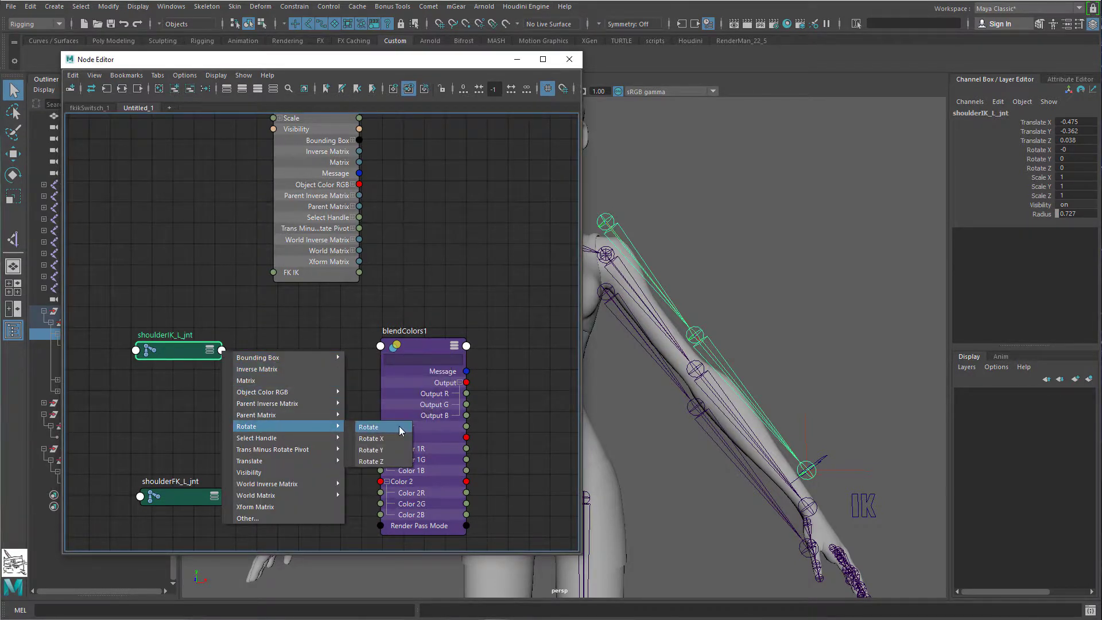
click(369, 427)
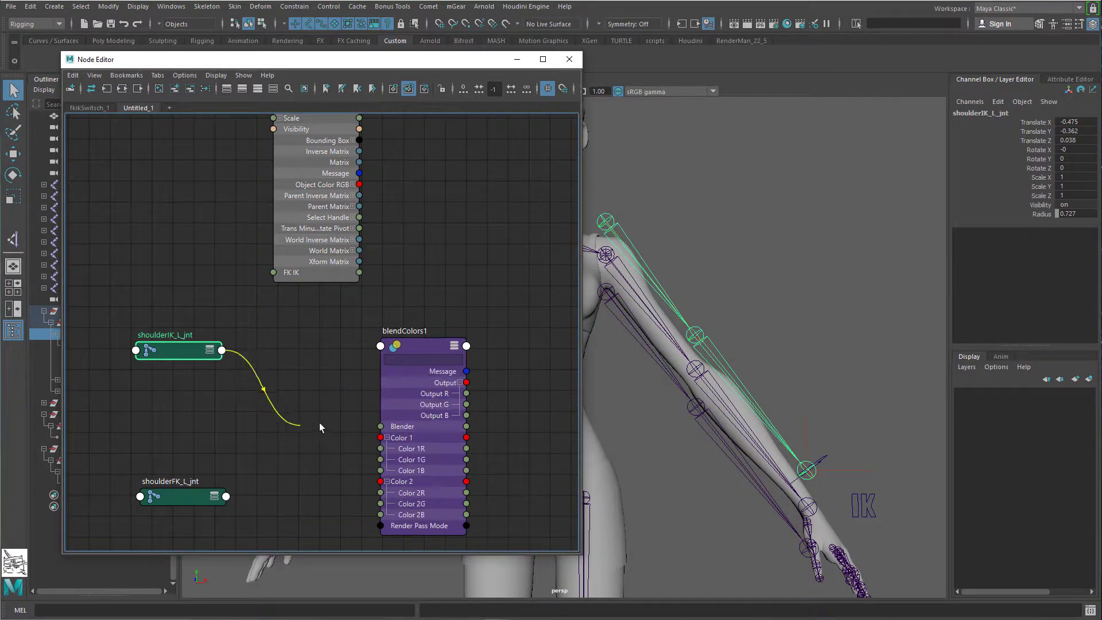
click(380, 437)
Step: Connect the Rotate output of shoulderFK_L_jnt to Color 2 of blendColors1
click(225, 497)
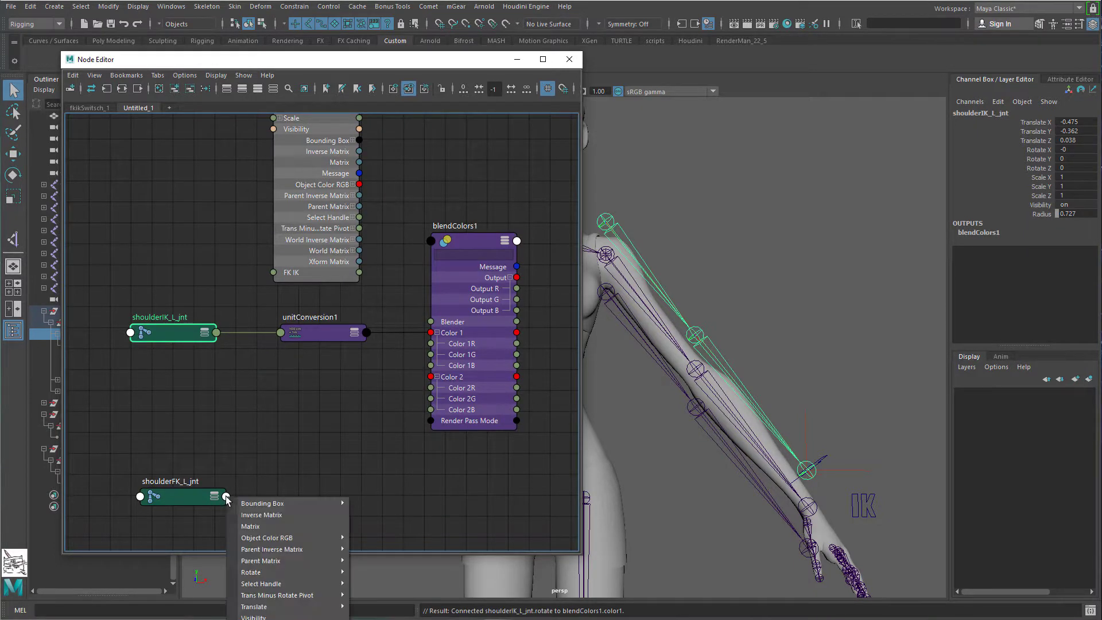
mouse_move(290, 573)
click(402, 575)
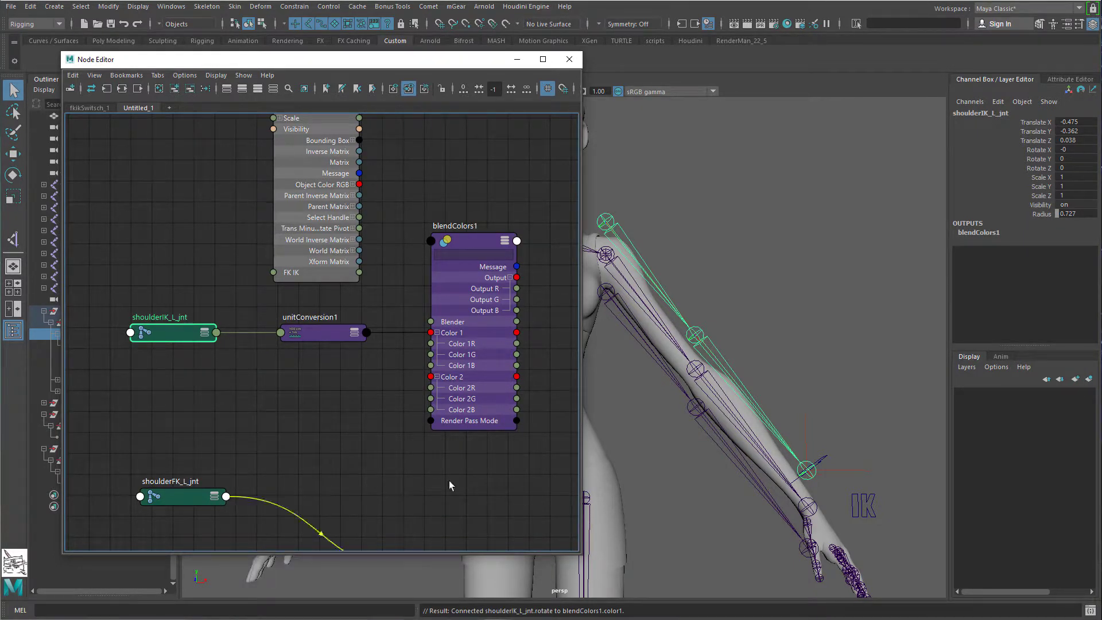
click(431, 376)
alt+middle_drag(213, 457, 247, 388)
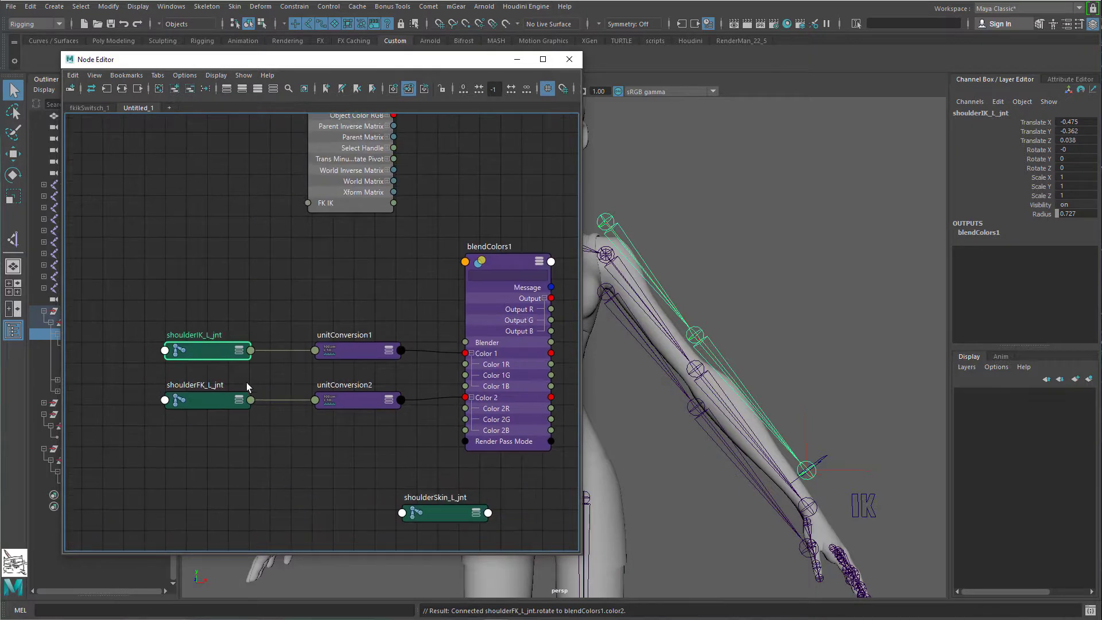
Step: Delete both unitConversion nodes and expand shoulderIK_L_jnt to its full attribute list with the Rotate X, Y and Z sub-attributes
drag(349, 449, 362, 463)
key(Delete)
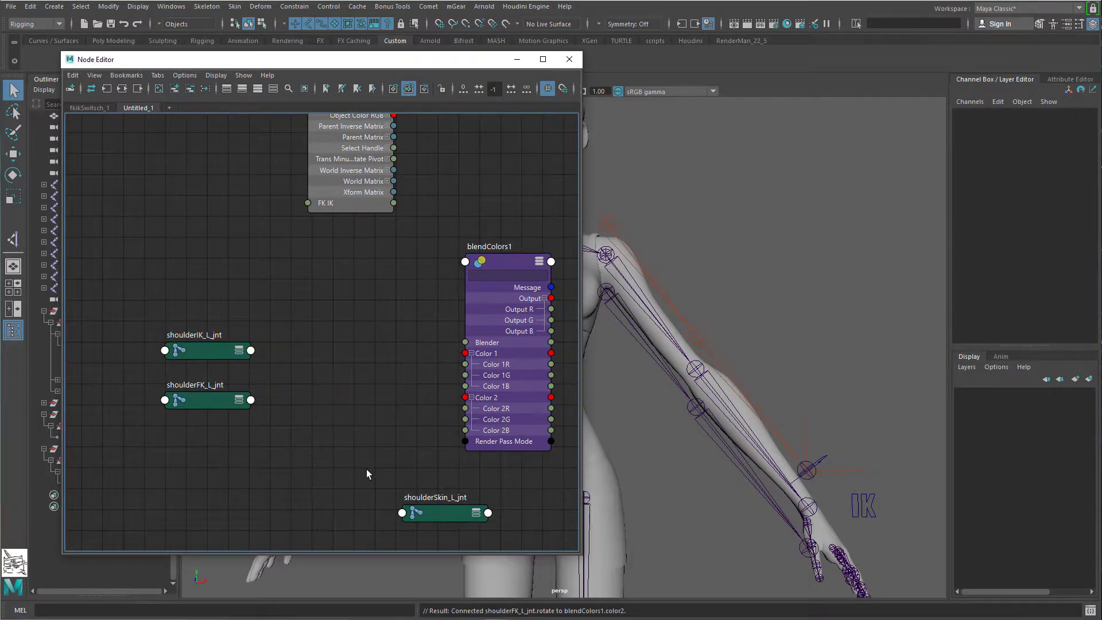
click(229, 347)
key(3)
drag(226, 343, 162, 209)
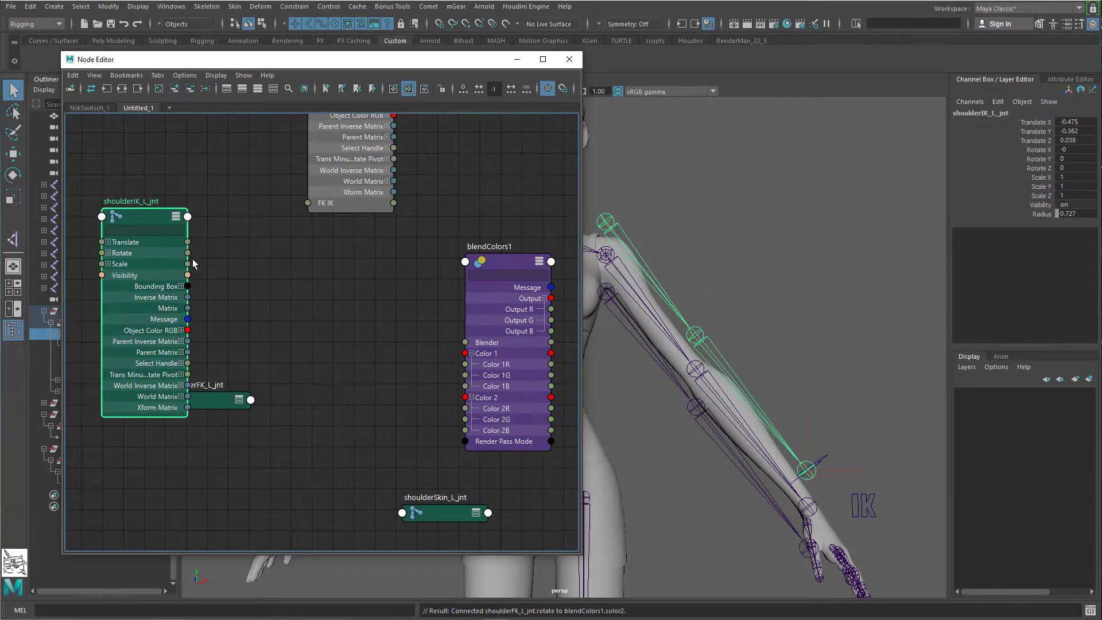
click(109, 253)
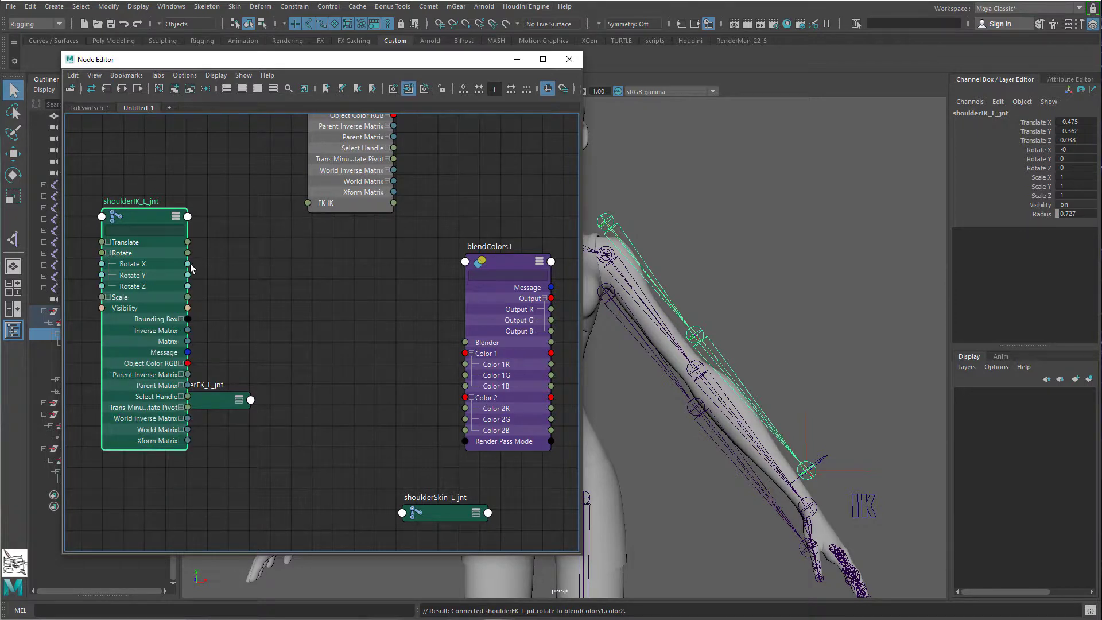
Step: Connect Rotate X, Y and Z of shoulderIK_L_jnt individually to Color 1R, Color 1G and Color 1B of blendColors1
drag(188, 253, 464, 354)
click(330, 405)
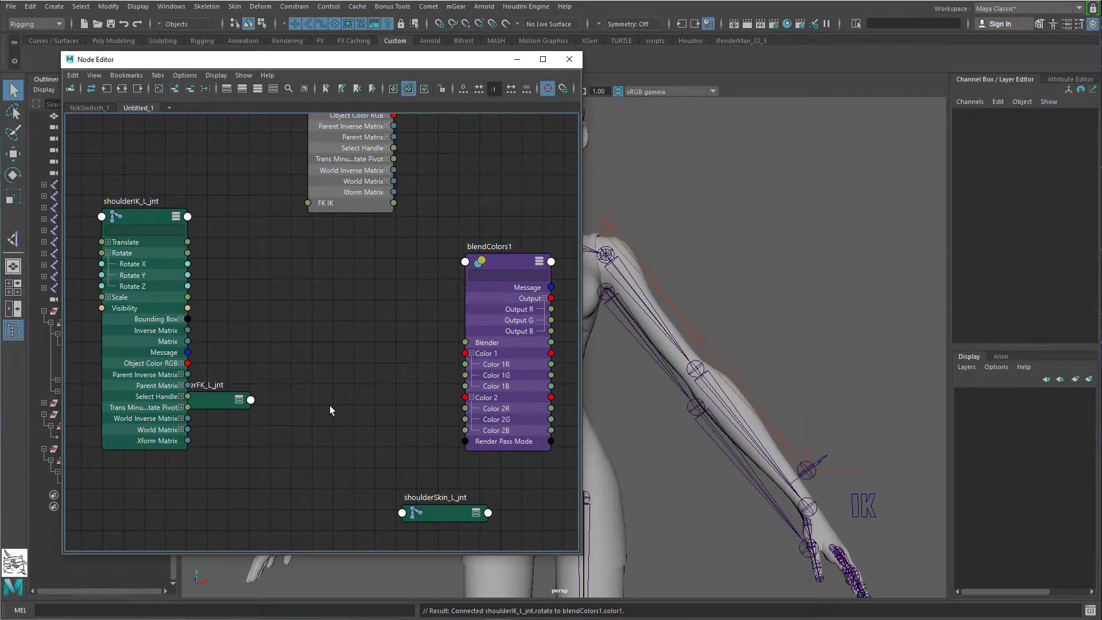
drag(187, 264, 466, 364)
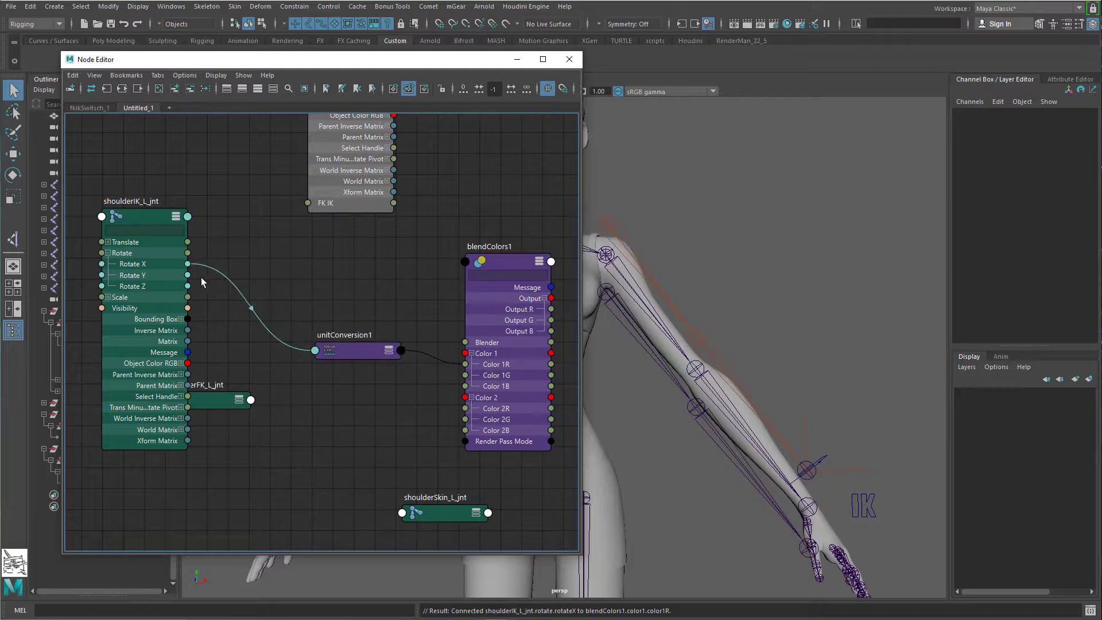
drag(188, 275, 477, 374)
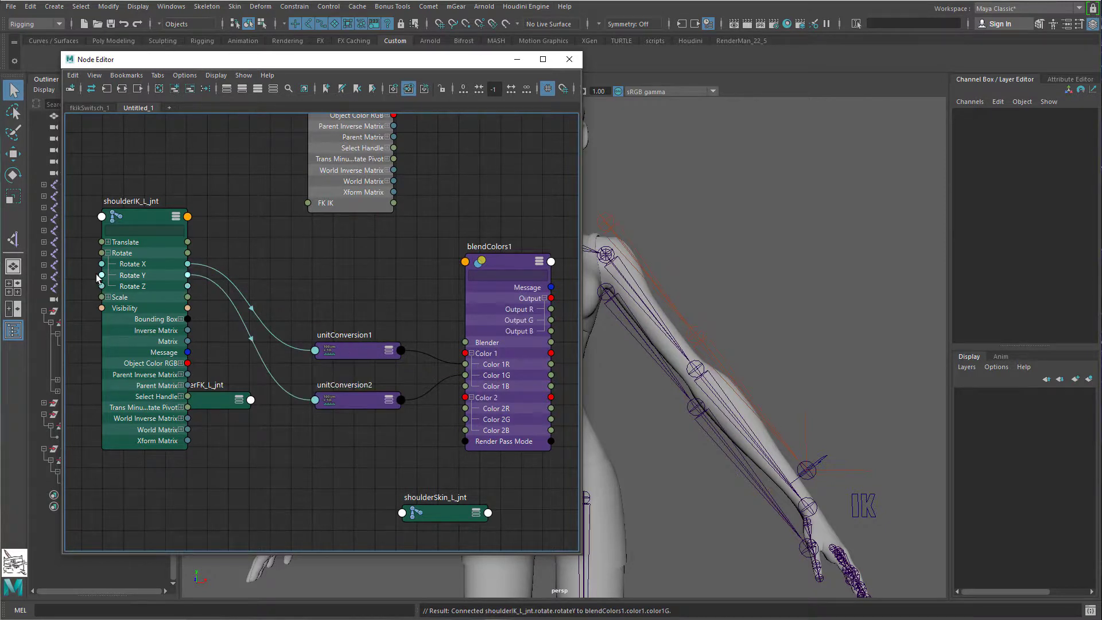
drag(188, 286, 464, 386)
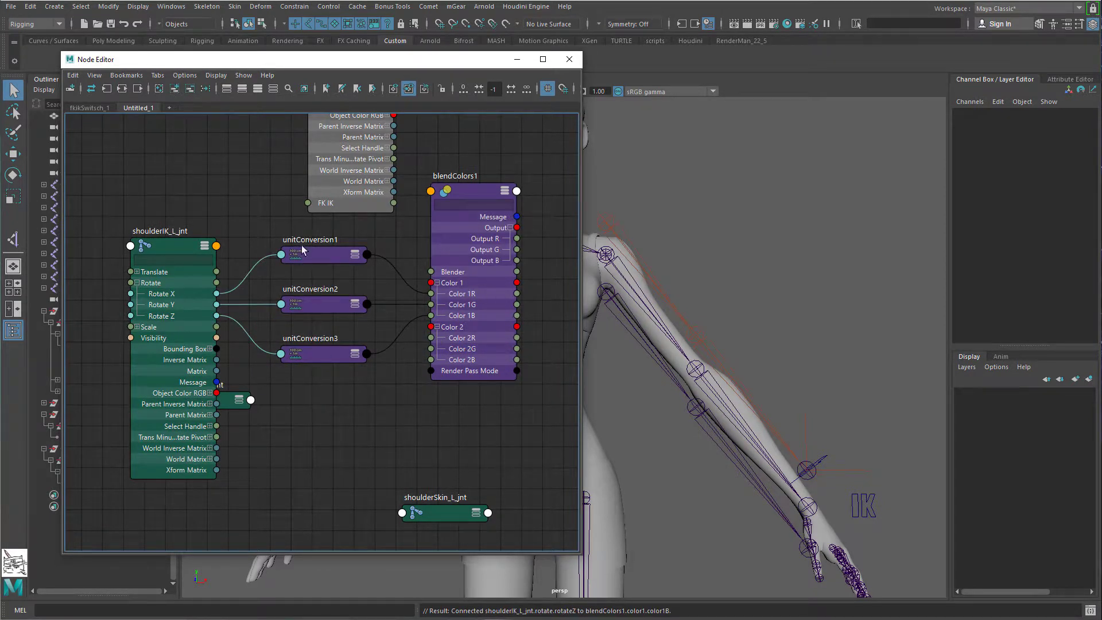
Step: Delete unitConversion2 and unitConversion3, keeping only the Rotate X connection through unitConversion1
drag(335, 412, 304, 253)
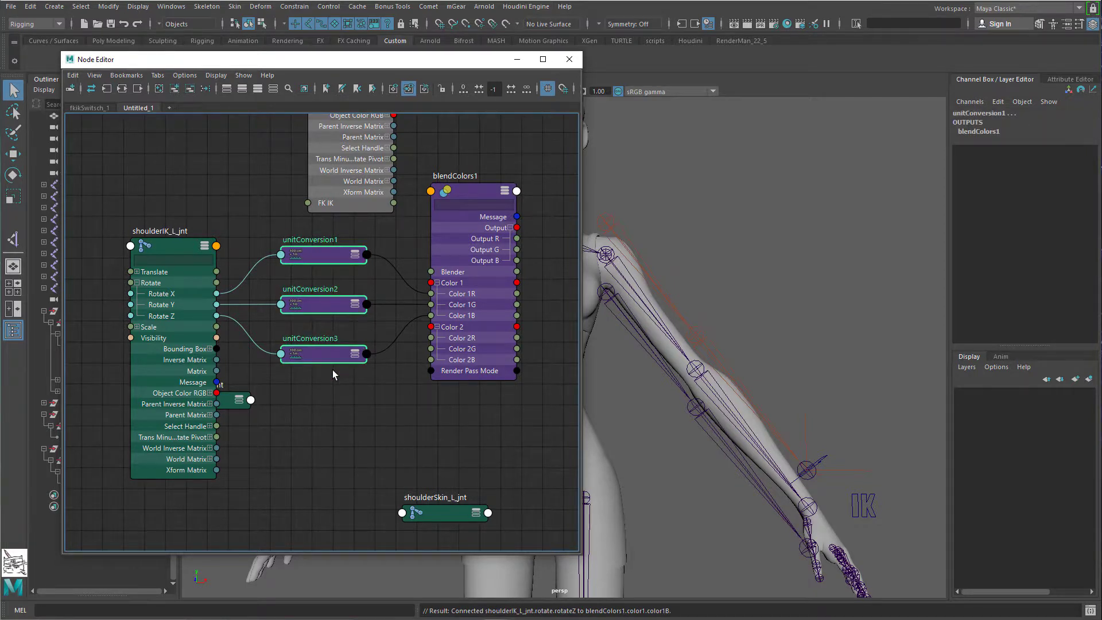
click(321, 303)
key(Delete)
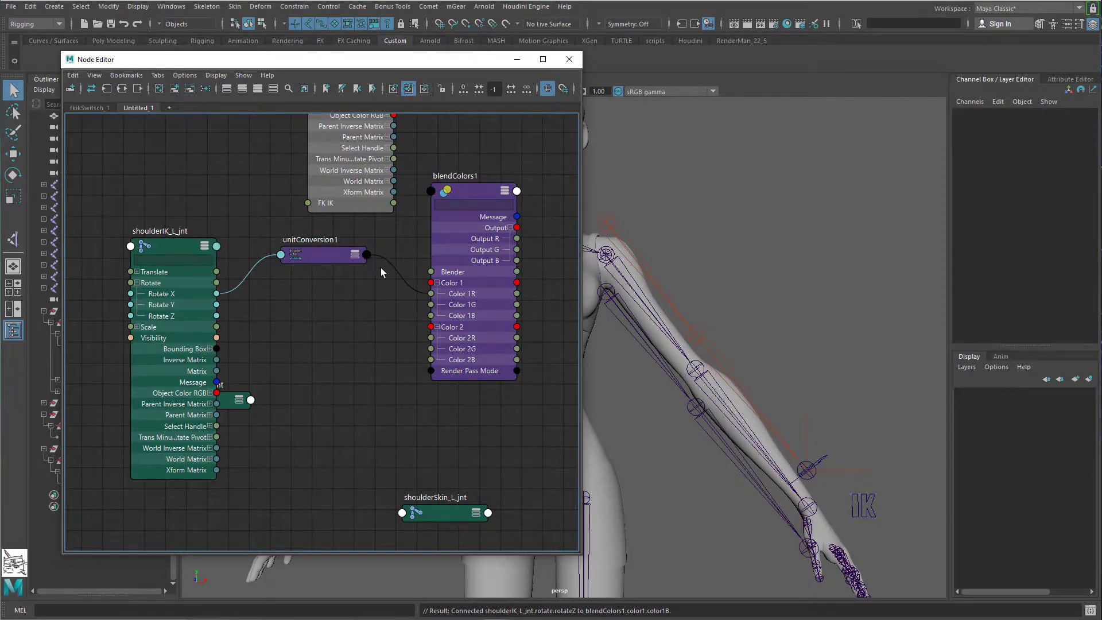
Step: Connect the output of unitConversion1 to Color 1G and Color 1B of blendColors1 as well
click(368, 256)
click(398, 312)
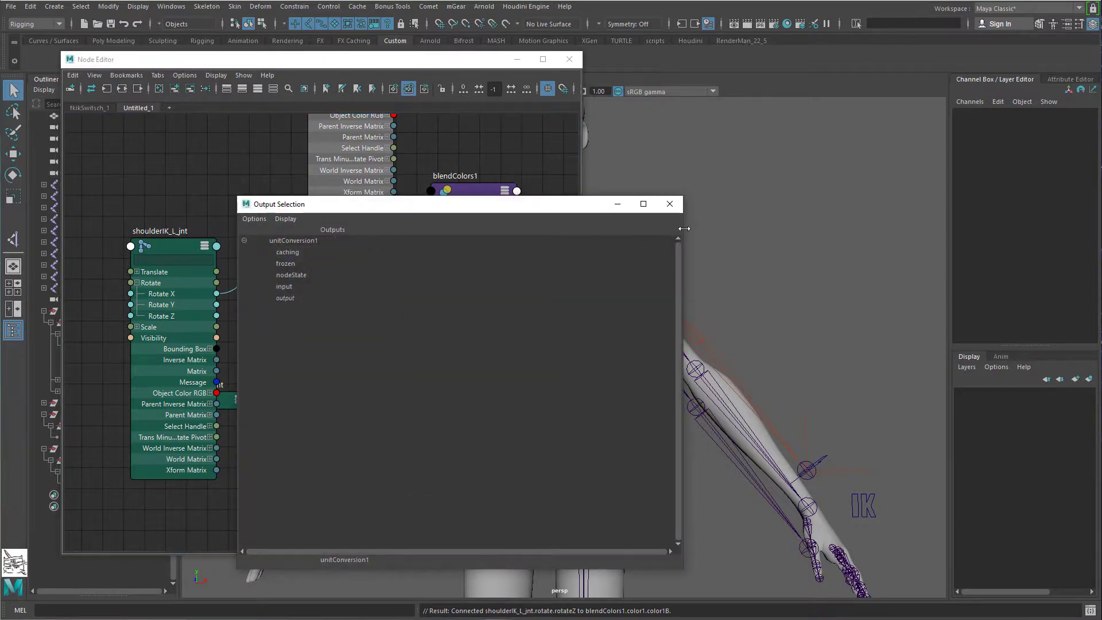
click(310, 297)
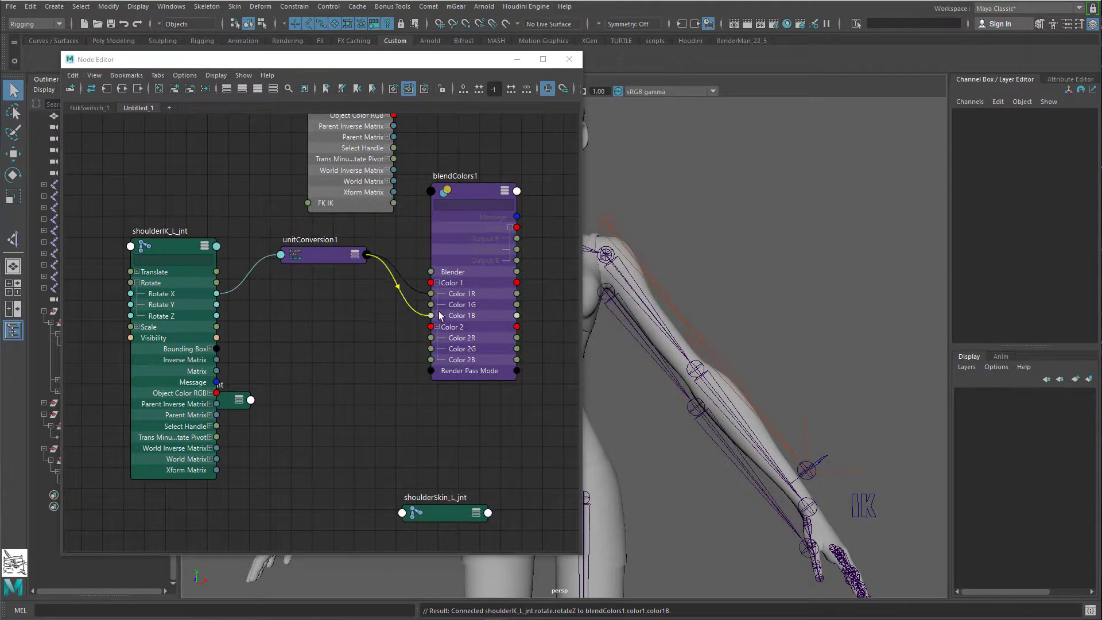
click(431, 304)
click(368, 256)
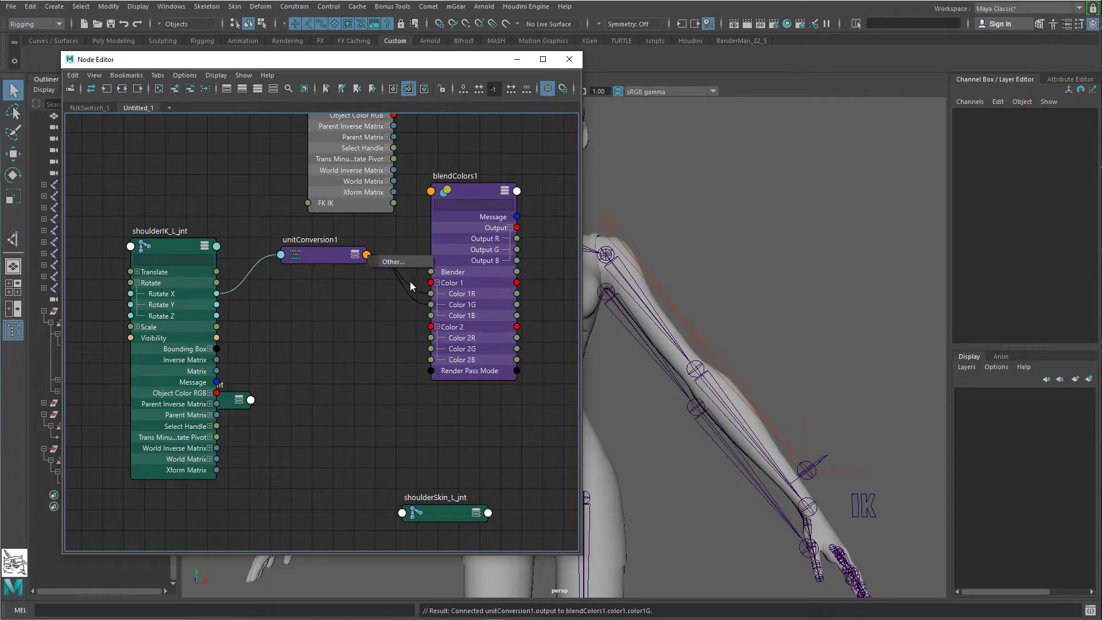
click(402, 262)
click(299, 297)
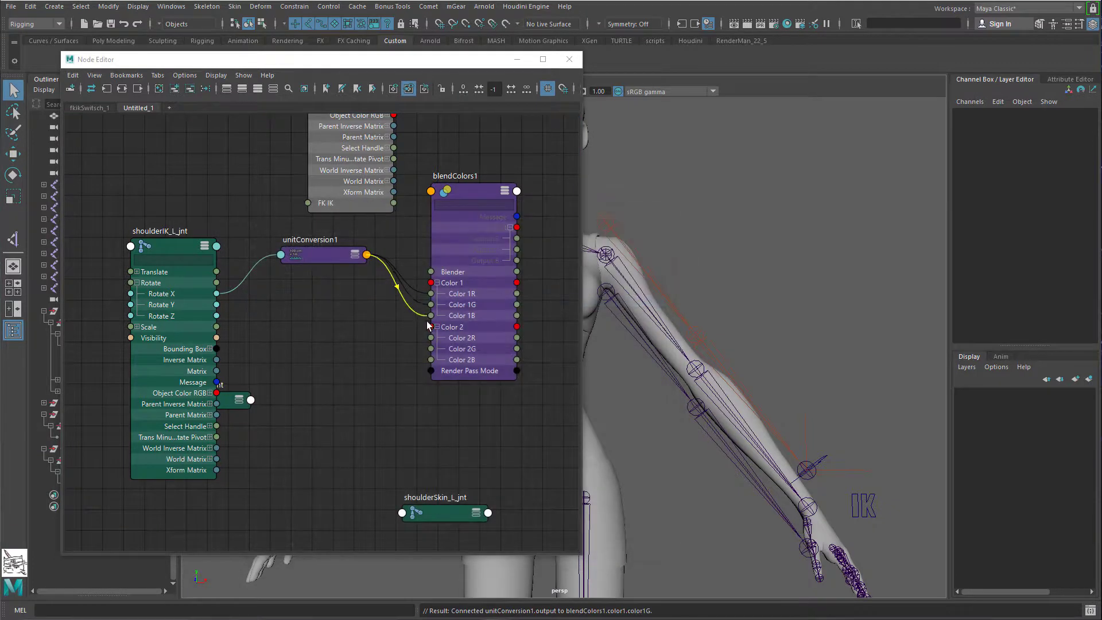
click(431, 316)
Step: Try to feed Rotate Y and Rotate Z of shoulderIK_L_jnt into the input of unitConversion1
click(217, 304)
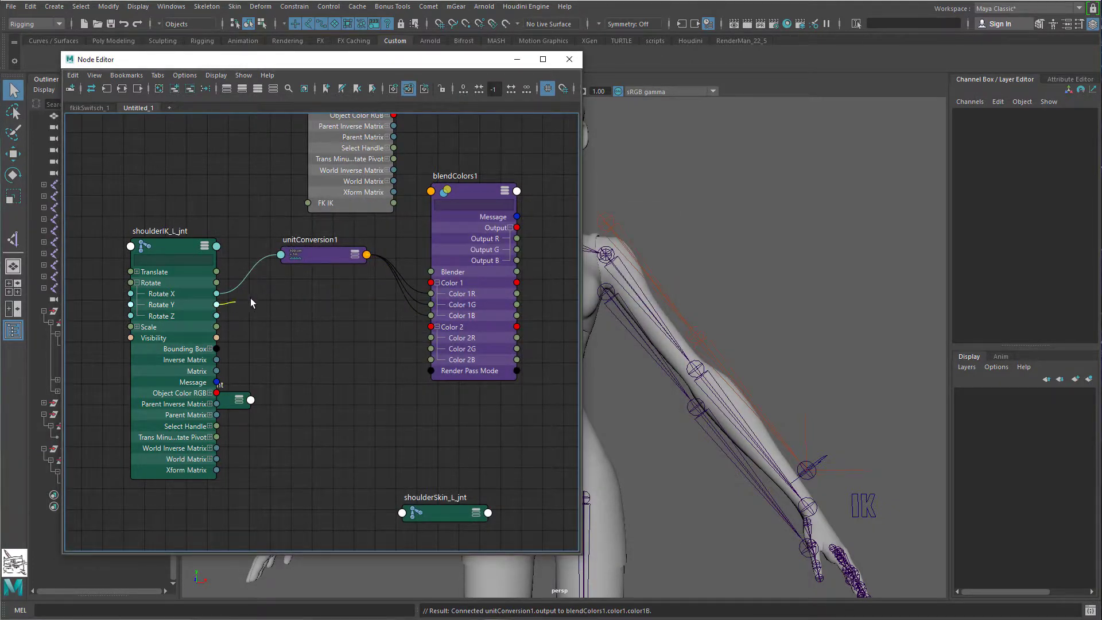
click(280, 256)
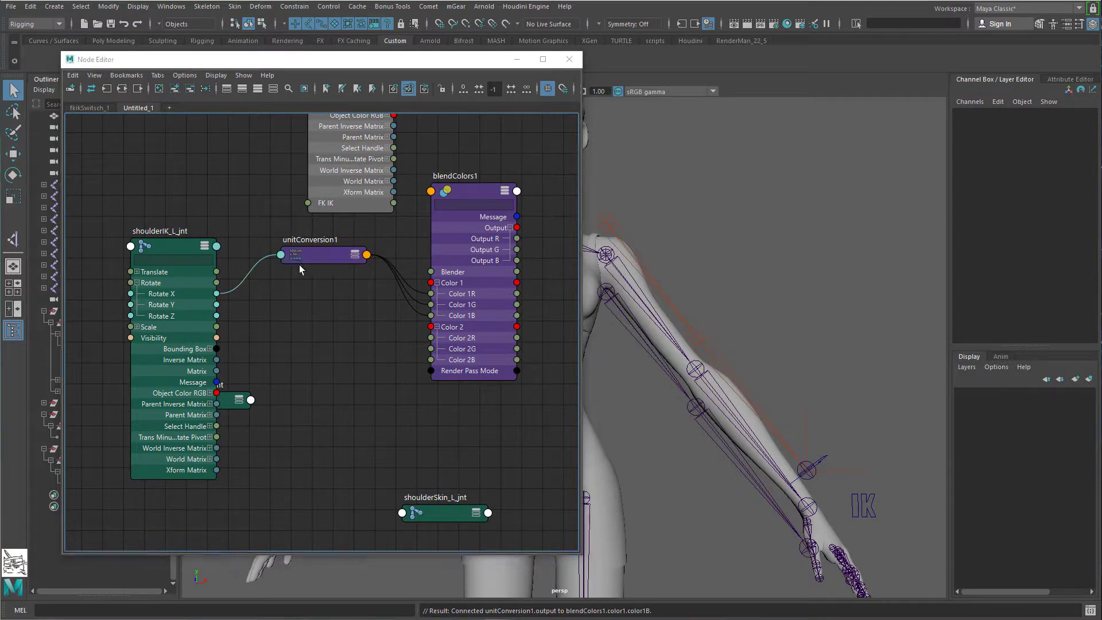
click(298, 264)
click(299, 298)
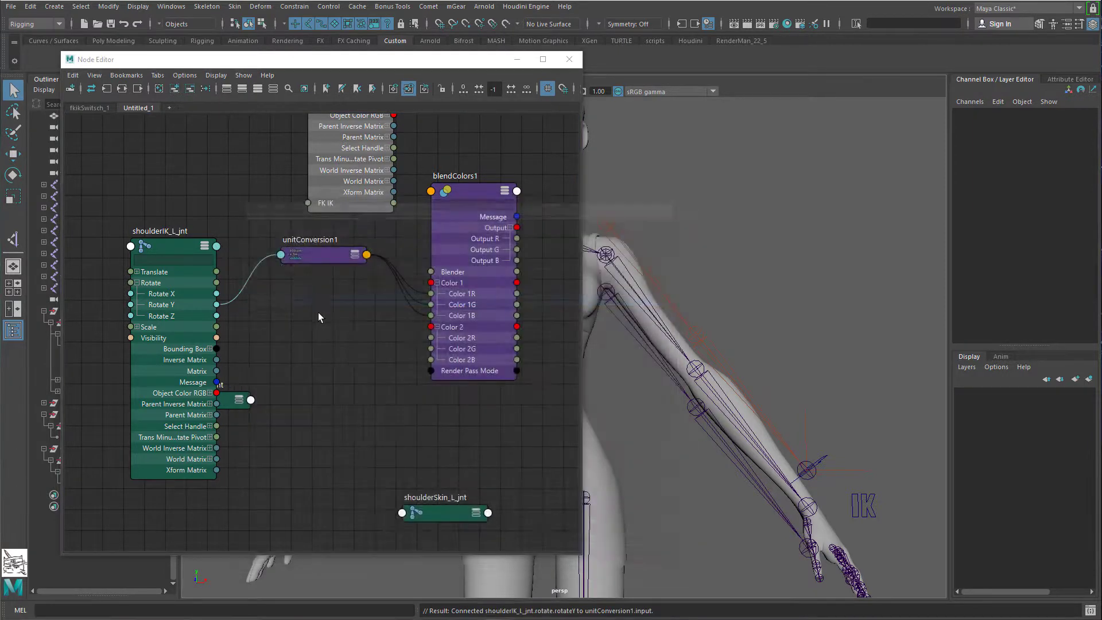
click(217, 316)
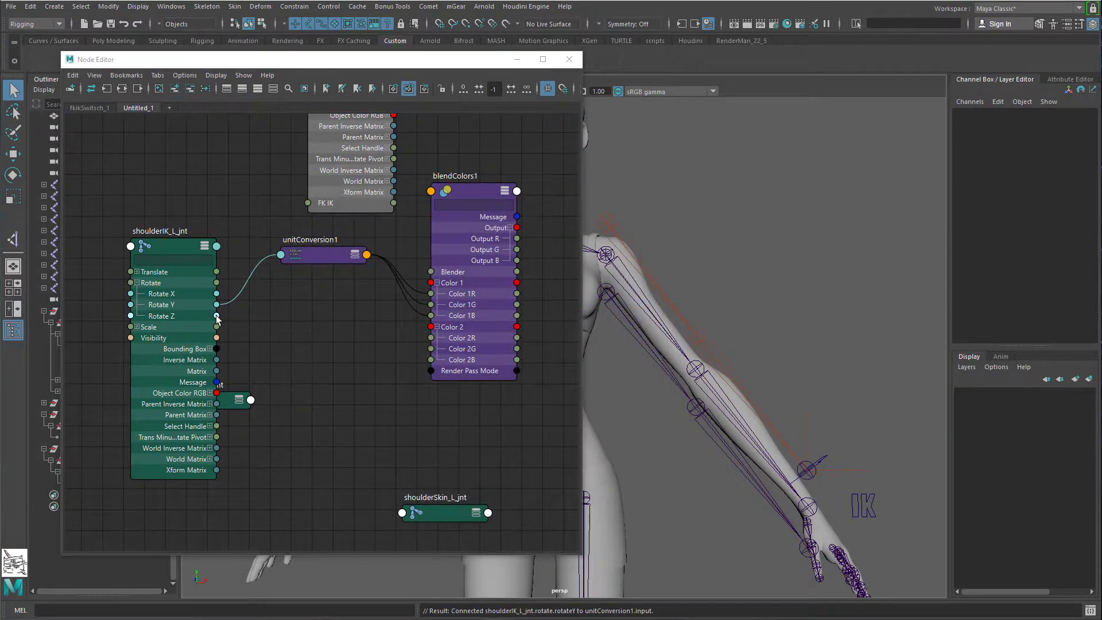
click(280, 255)
click(330, 264)
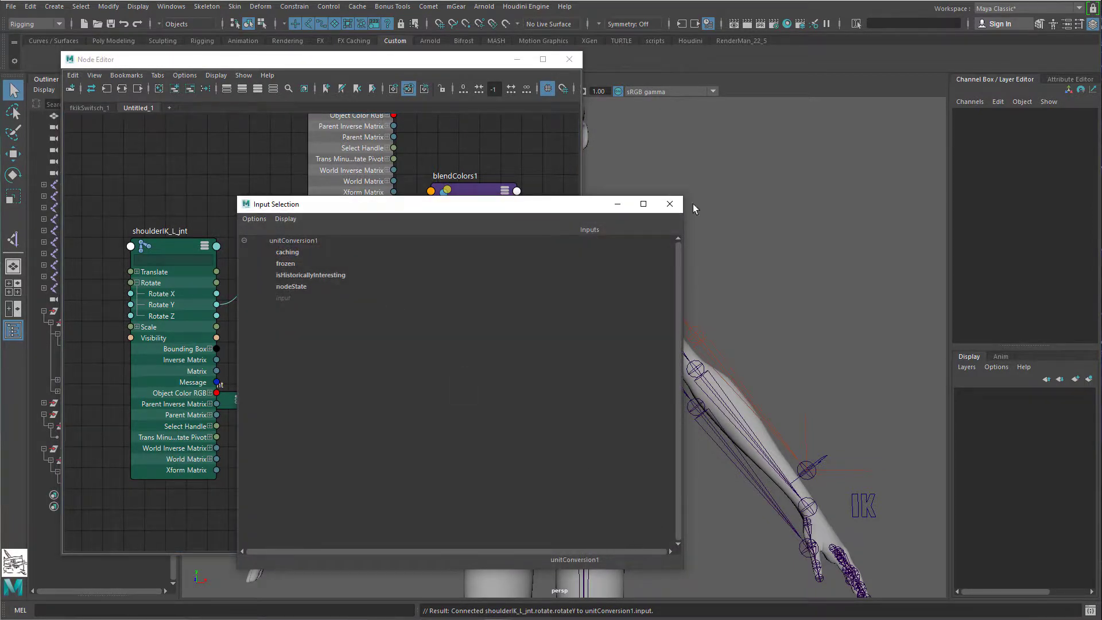
click(669, 204)
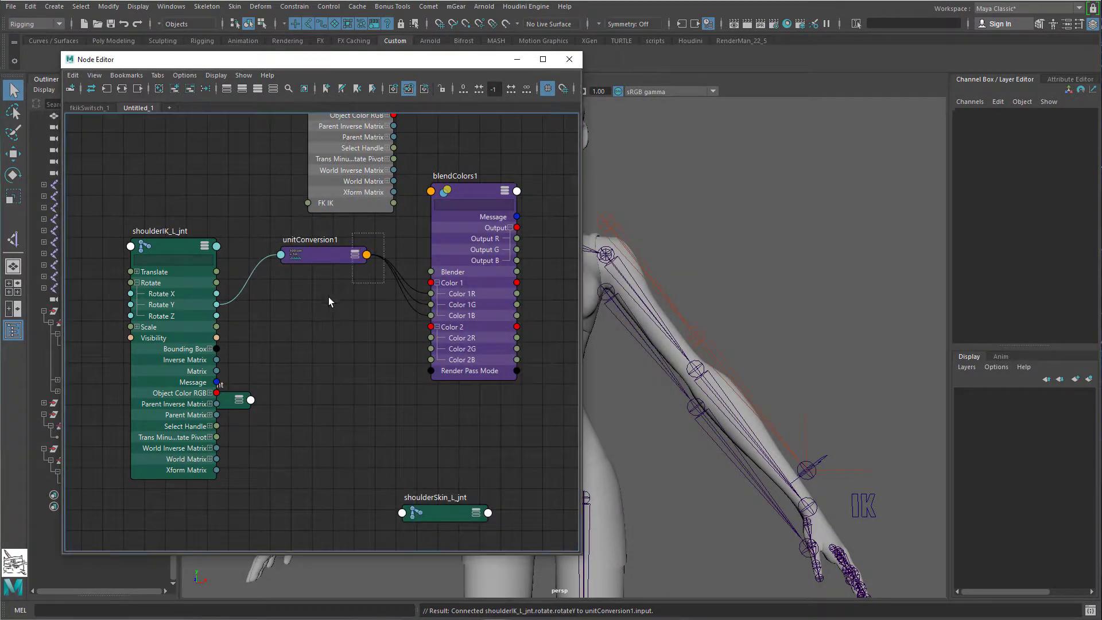
Step: Delete unitConversion1 and connect the collapsed Rotate attribute of shoulderIK_L_jnt directly to Color 1 of blendColors1
key(Delete)
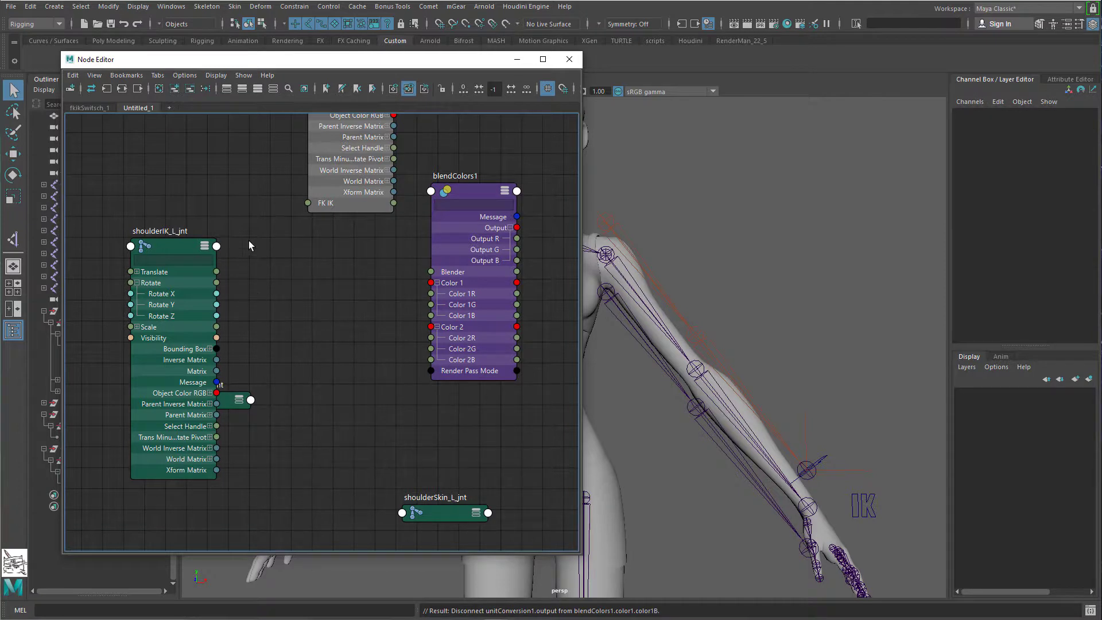
mouse_move(167, 243)
mouse_down()
mouse_move(207, 203)
mouse_move(158, 231)
mouse_up()
click(128, 271)
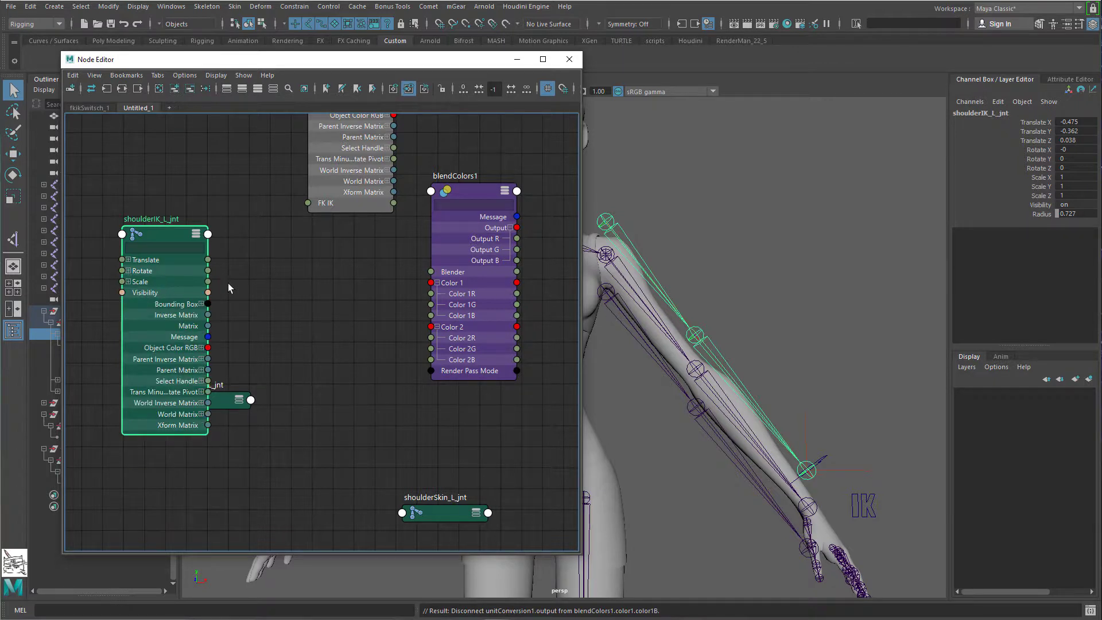
drag(208, 270, 433, 282)
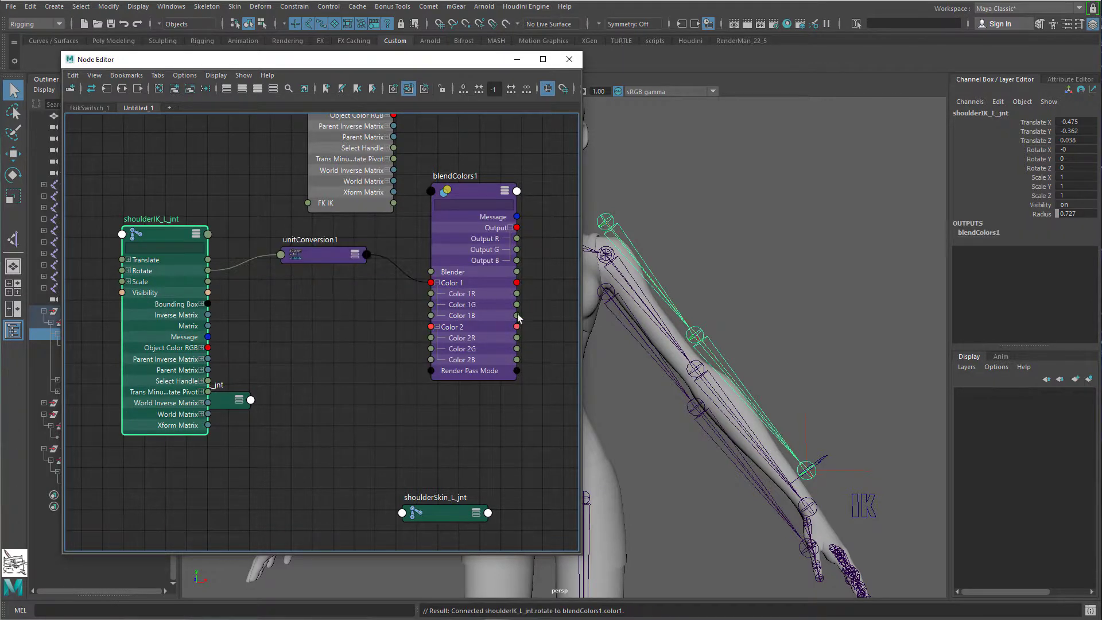
Step: Move shoulderFK_L_jnt below shoulderIK_L_jnt, and reposition unitConversion1 with its enlarged swatch shown
drag(222, 407, 199, 493)
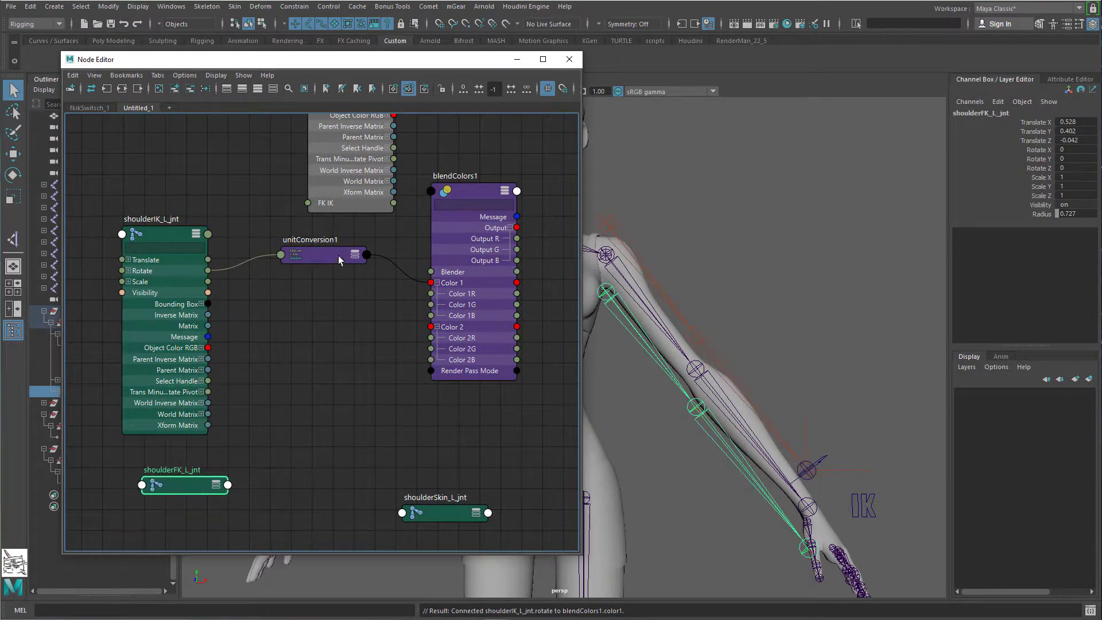
drag(319, 252, 319, 272)
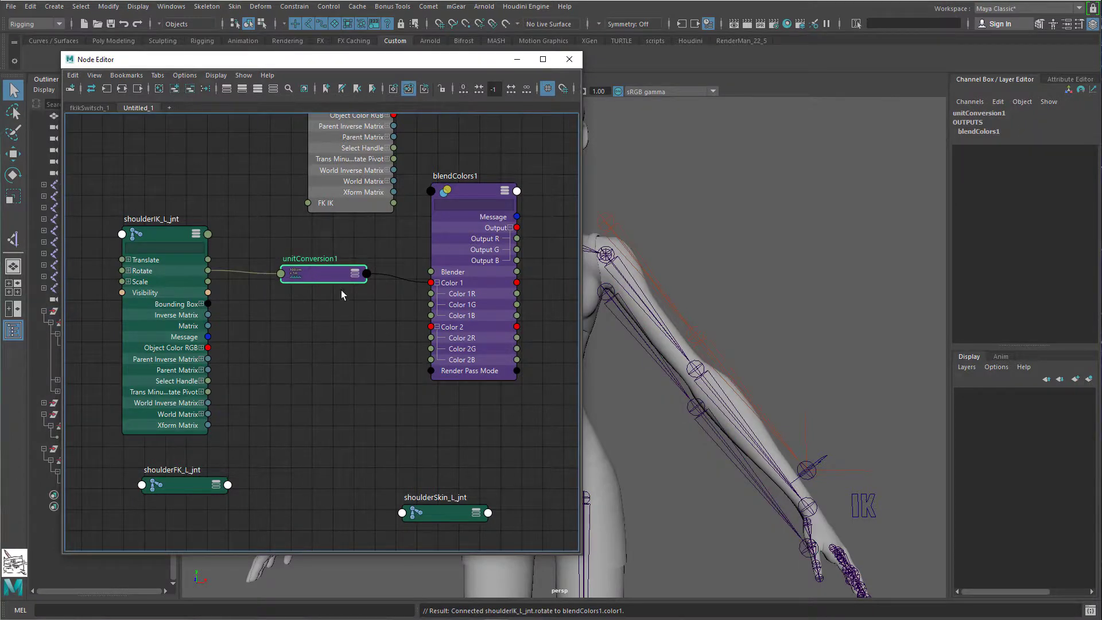
drag(345, 277, 338, 261)
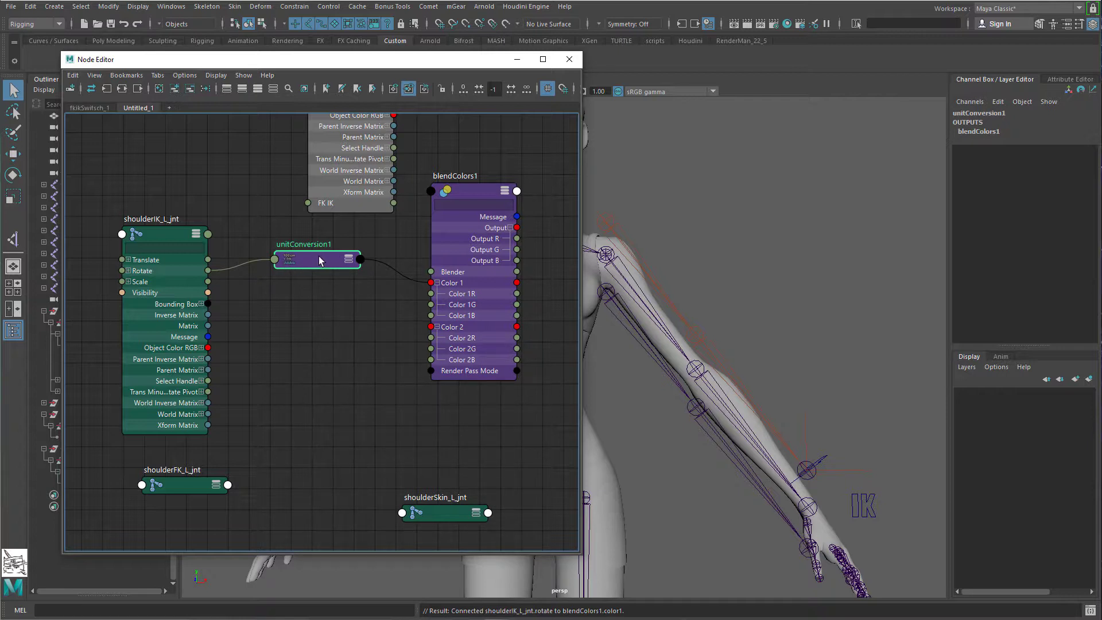
key(t)
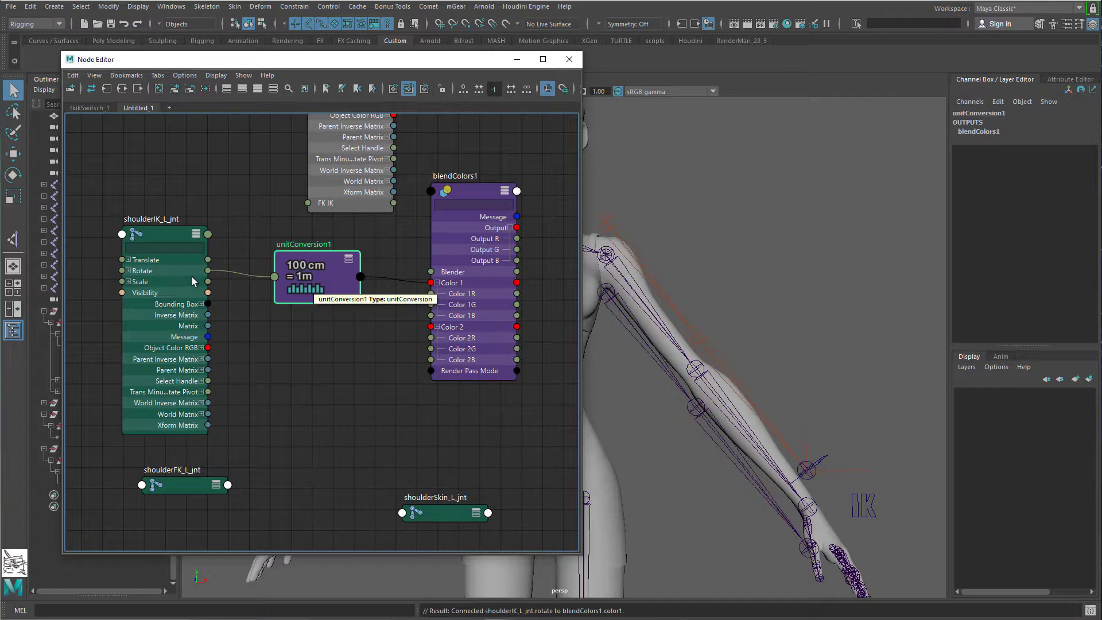
Step: Expand the Rotate sub-attributes of shoulderIK_L_jnt and space out blendColors1 and unitConversion1 to its side
click(128, 272)
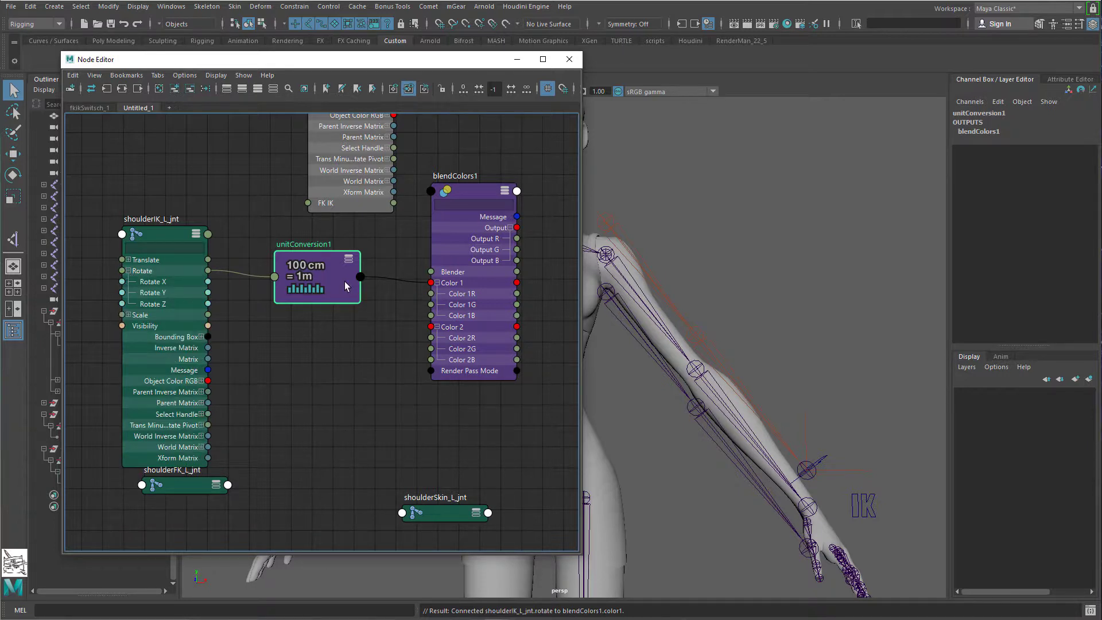
drag(474, 196, 477, 216)
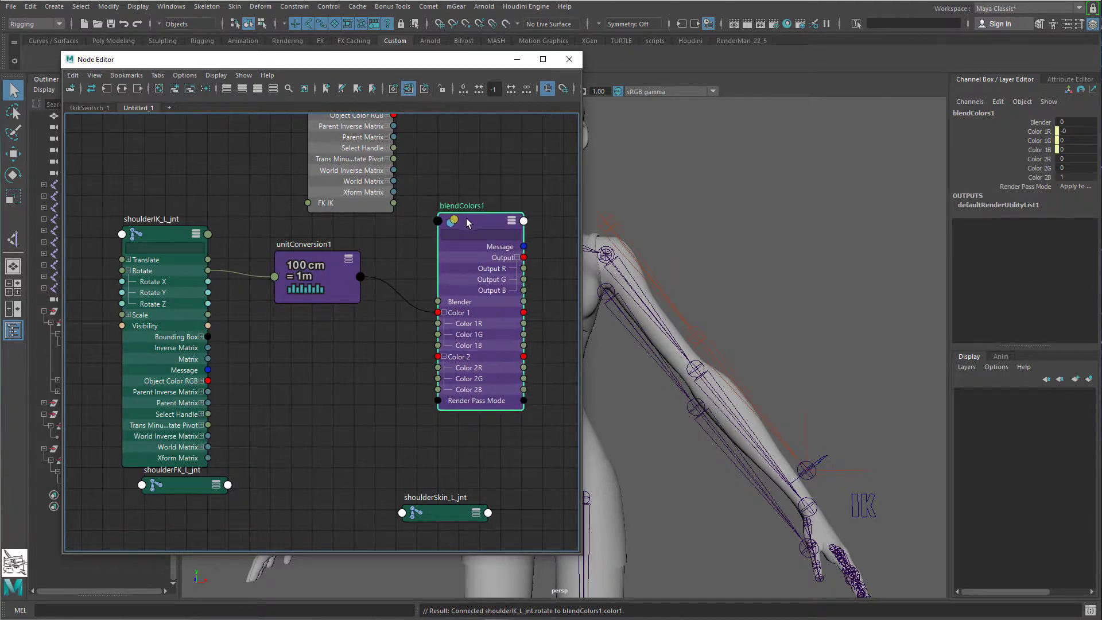
click(317, 278)
drag(316, 277, 331, 281)
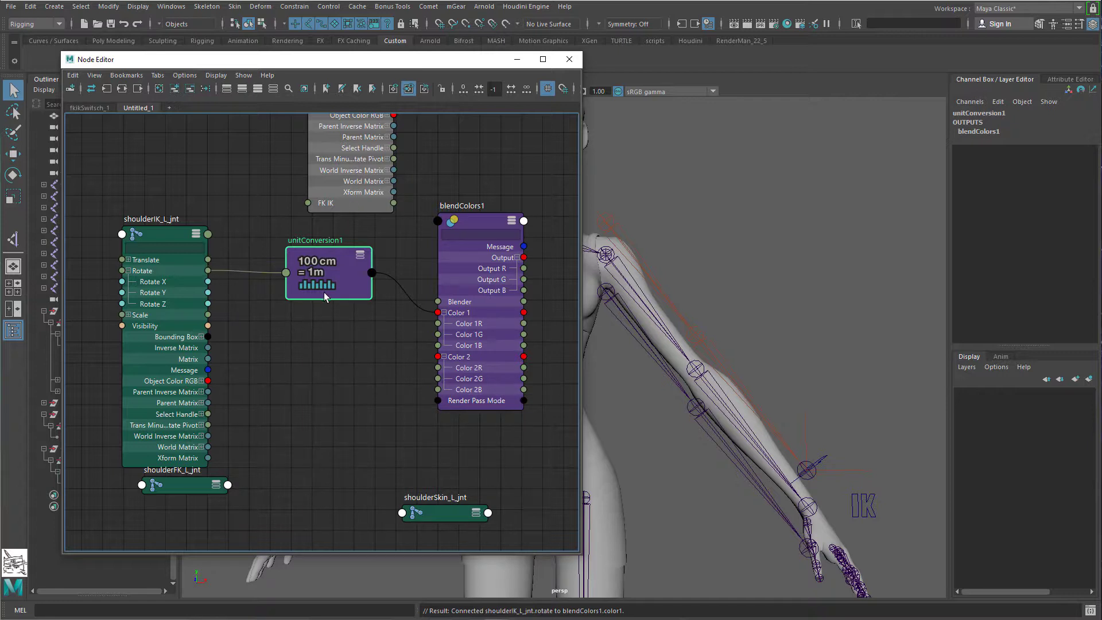
mouse_move(323, 291)
mouse_down()
mouse_move(322, 302)
mouse_move(350, 308)
mouse_move(326, 289)
mouse_move(320, 298)
mouse_up()
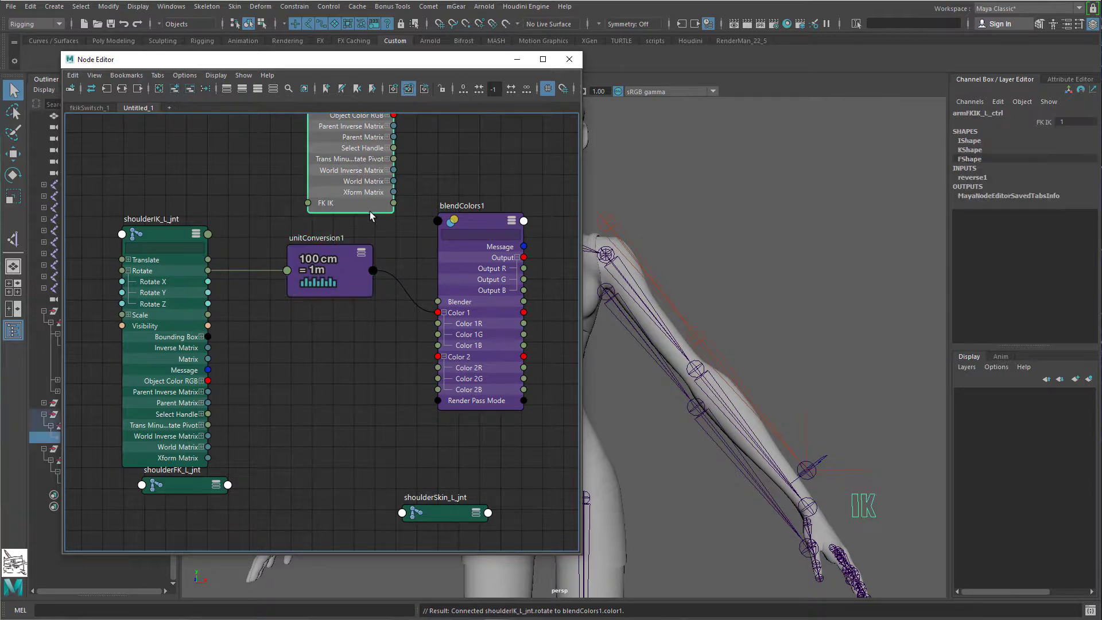
click(753, 426)
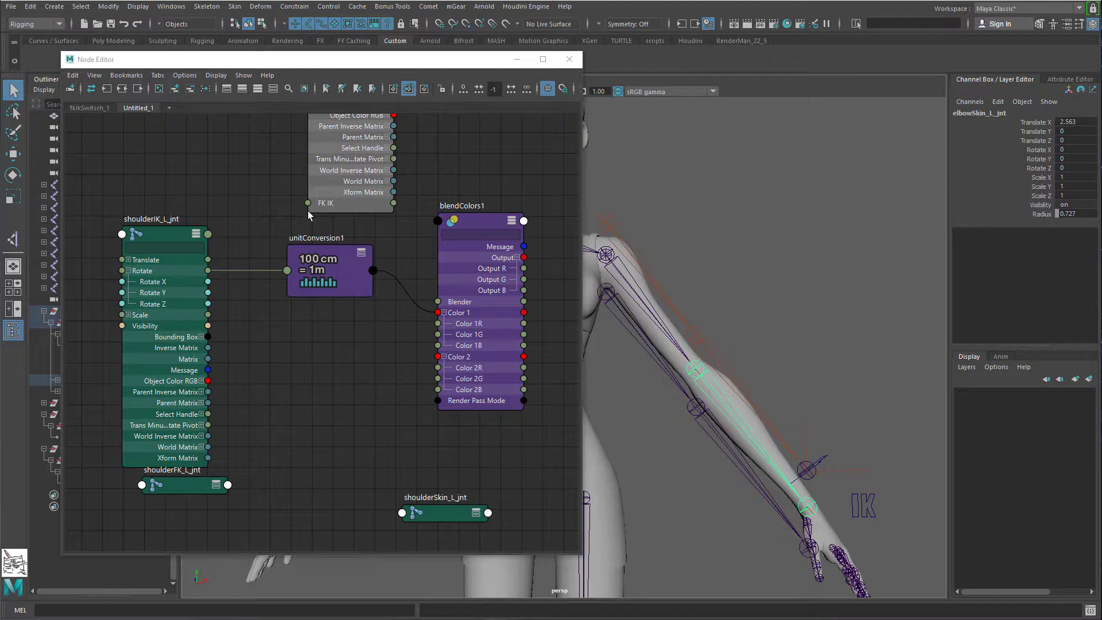
drag(339, 250, 333, 257)
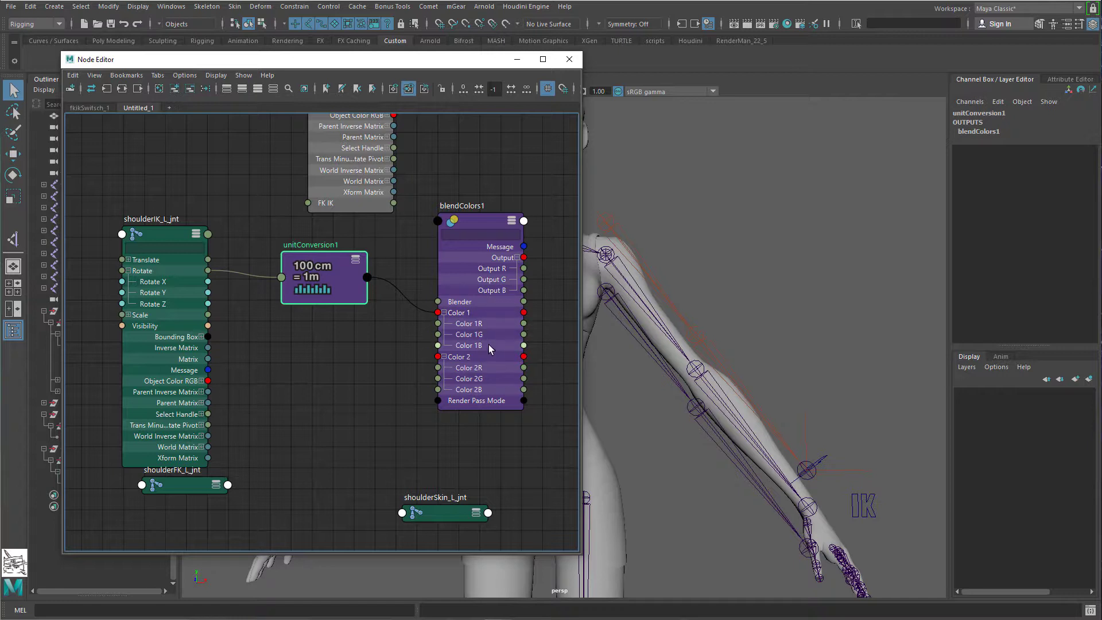
Step: Inspect the Color 2 value of blendColors1 in the color picker using the 0 to 255 and 0 to 1.0 ranges
double_click(475, 236)
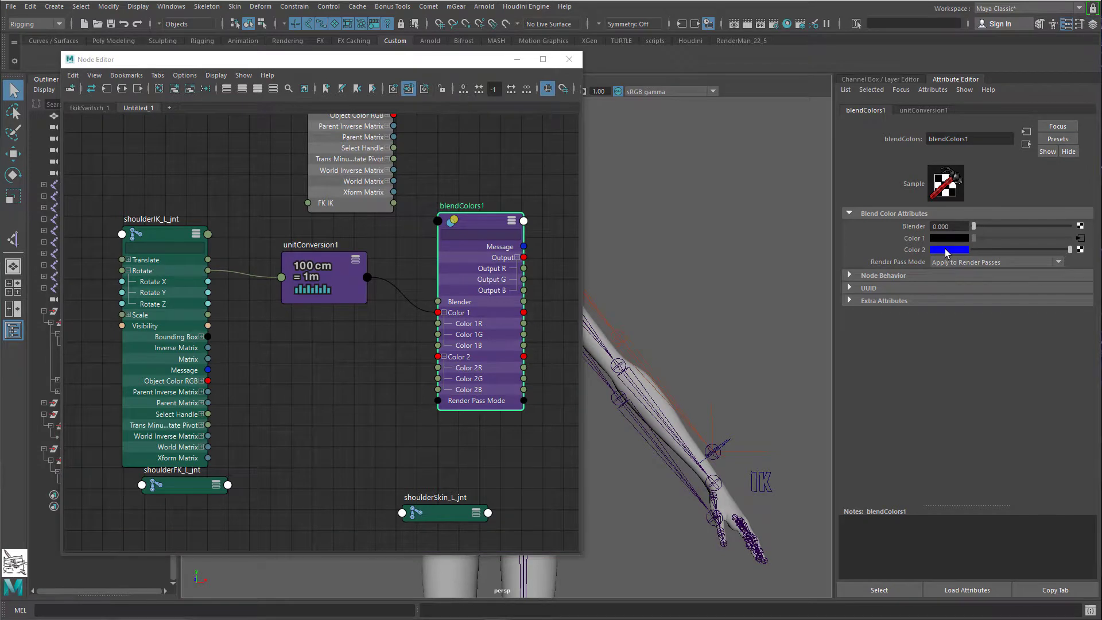
click(948, 250)
drag(436, 163, 667, 109)
click(611, 321)
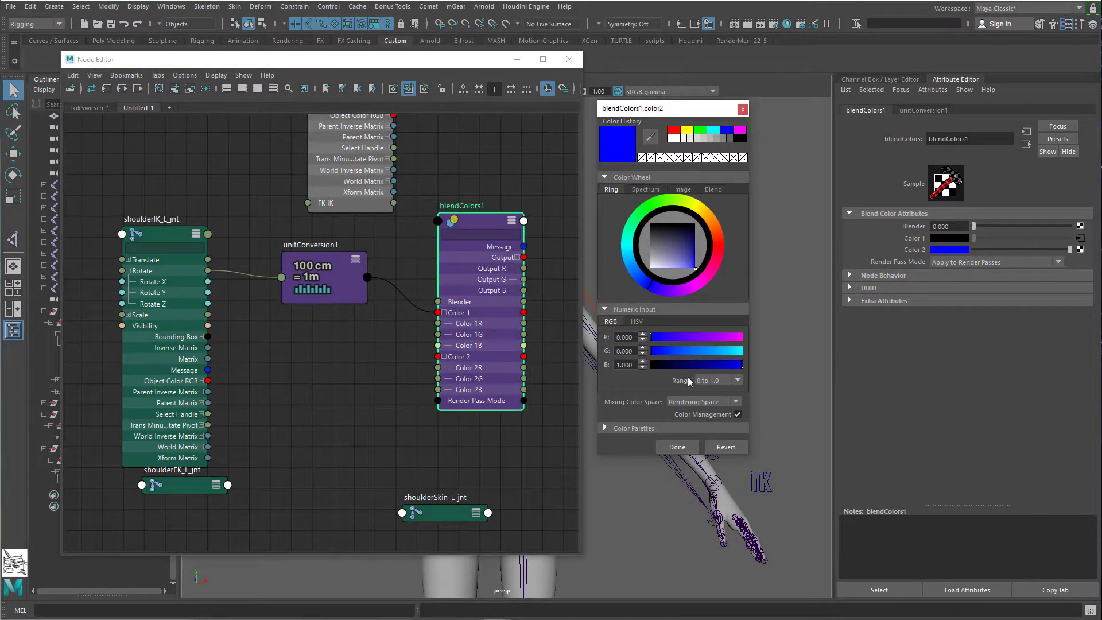
click(716, 383)
click(720, 399)
click(712, 380)
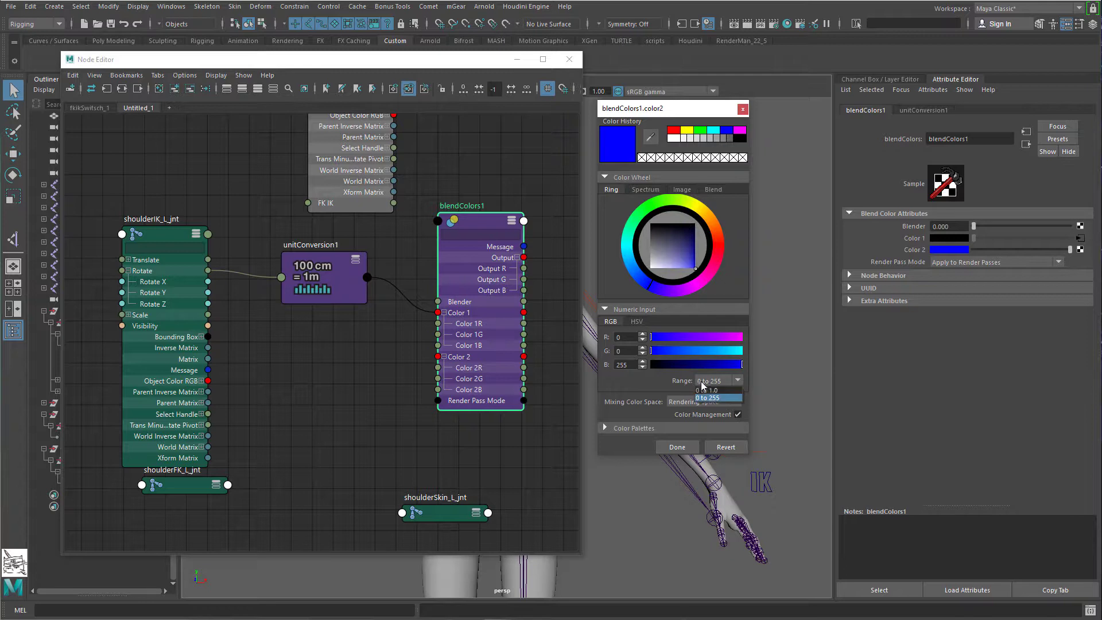
click(718, 396)
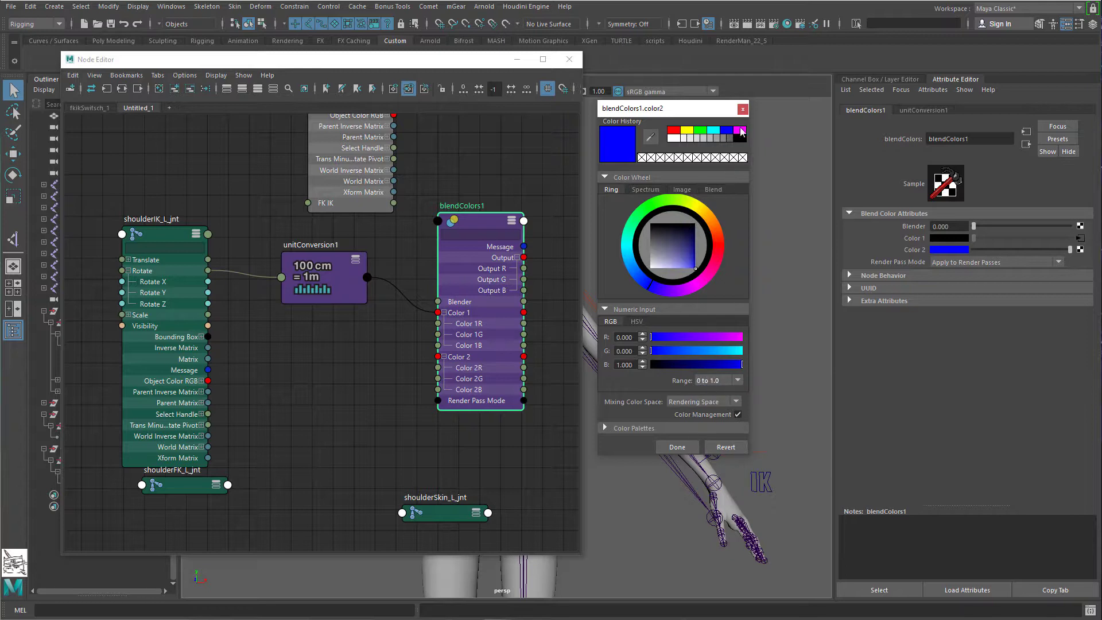
click(742, 109)
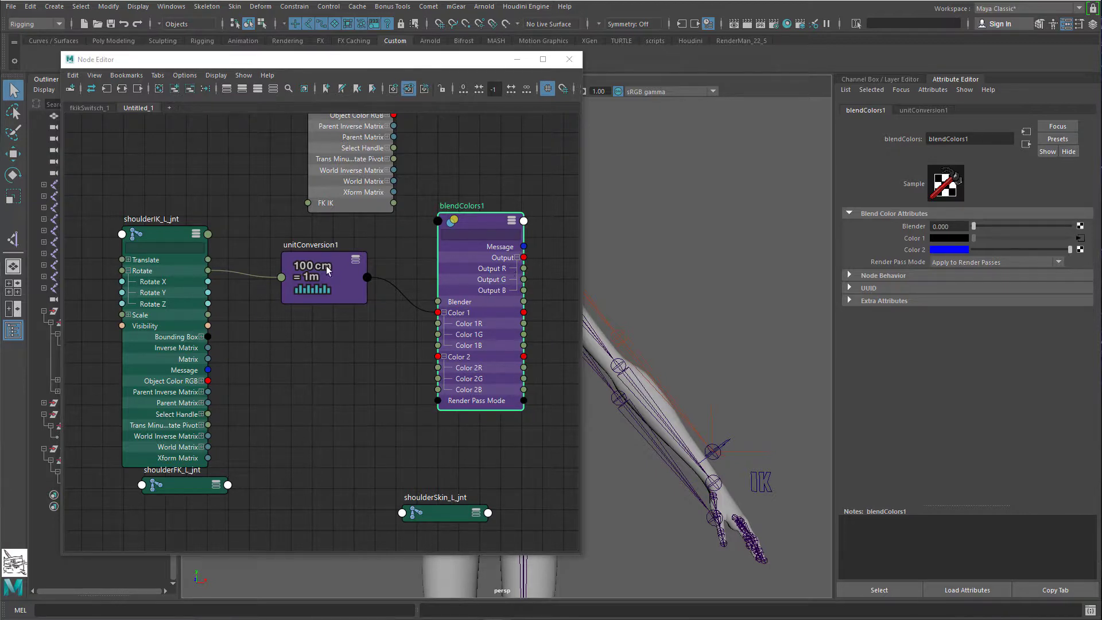
Step: Reposition unitConversion1 slightly and move shoulderIK_L_jnt farther away from it
drag(327, 271, 330, 274)
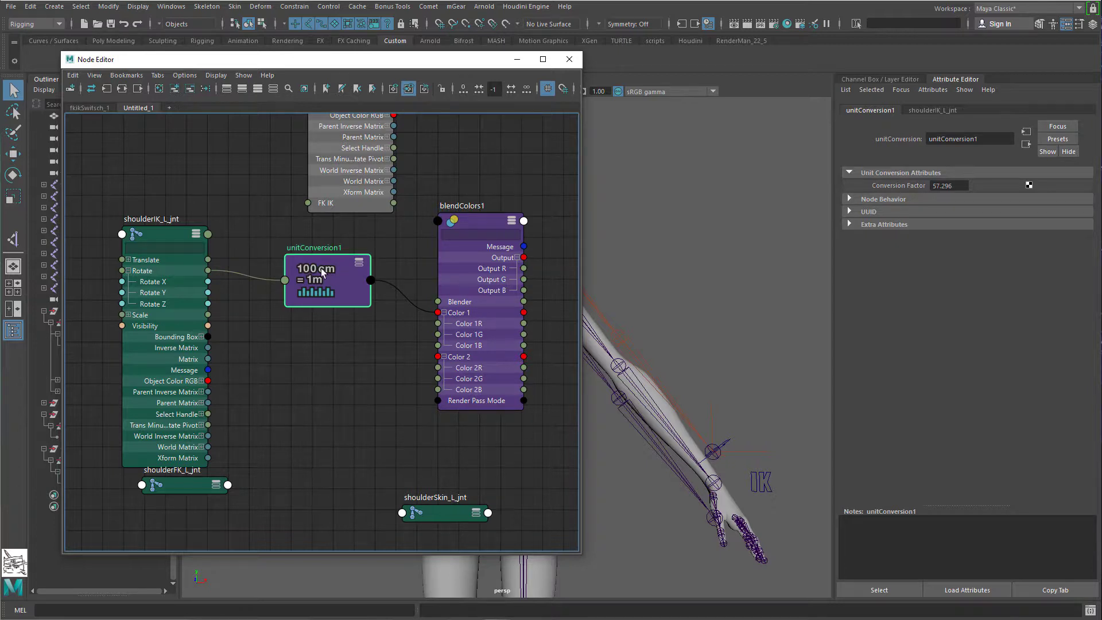
drag(323, 273, 317, 276)
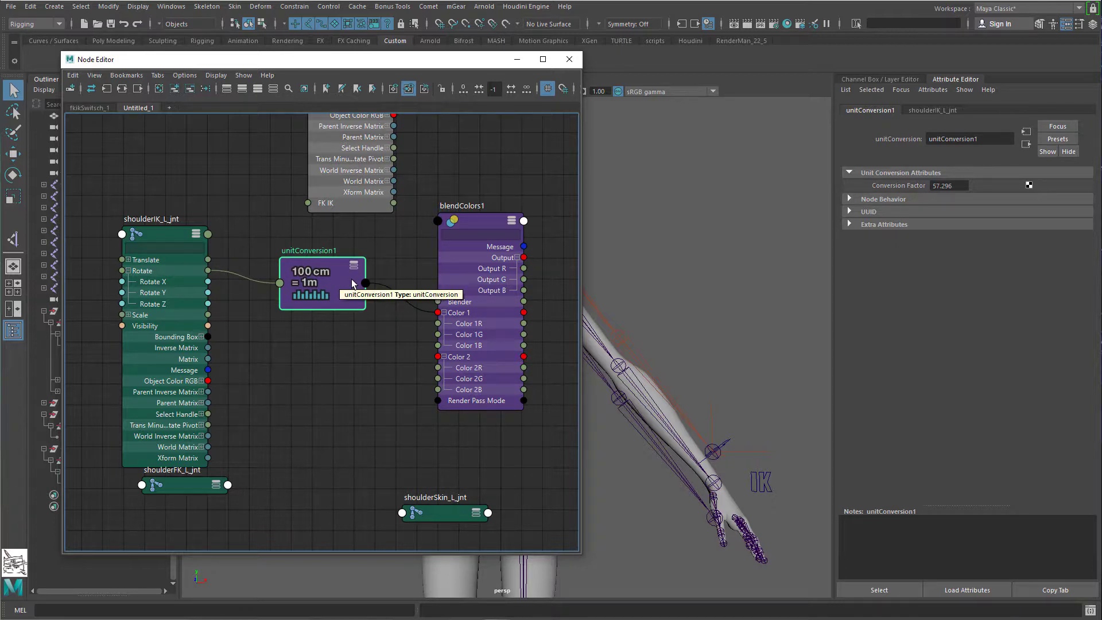
drag(150, 236, 148, 209)
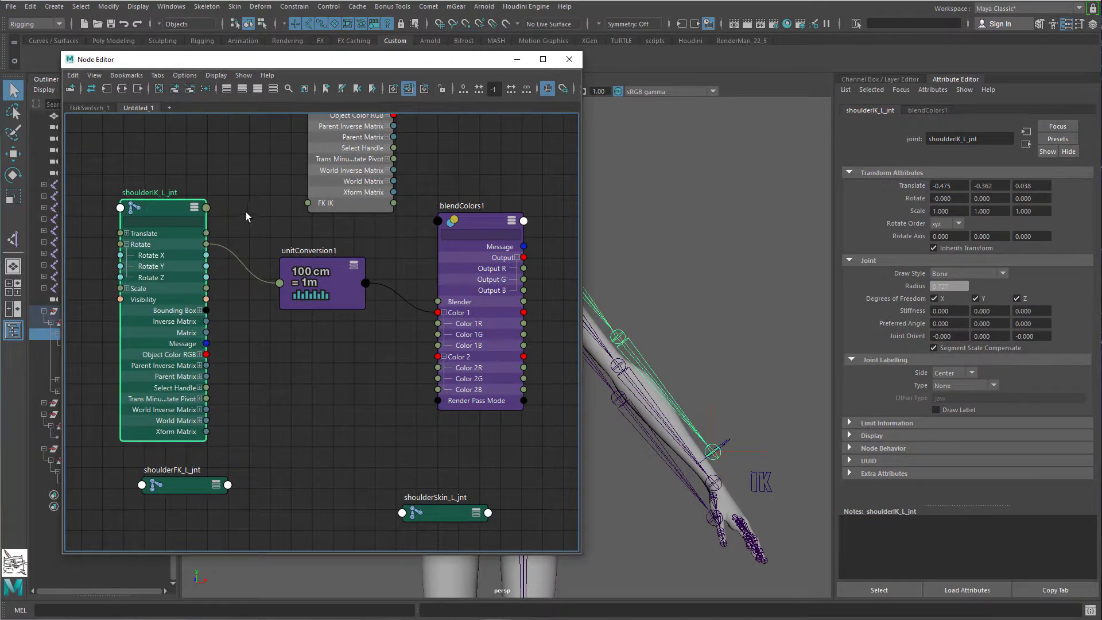
drag(163, 213, 159, 221)
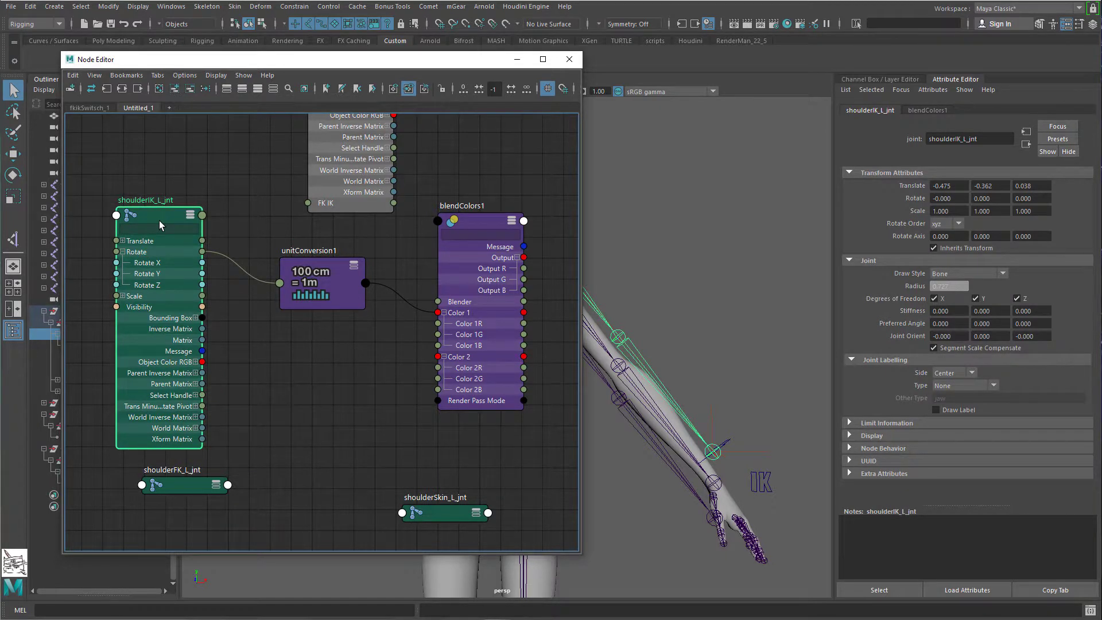
drag(158, 227, 138, 232)
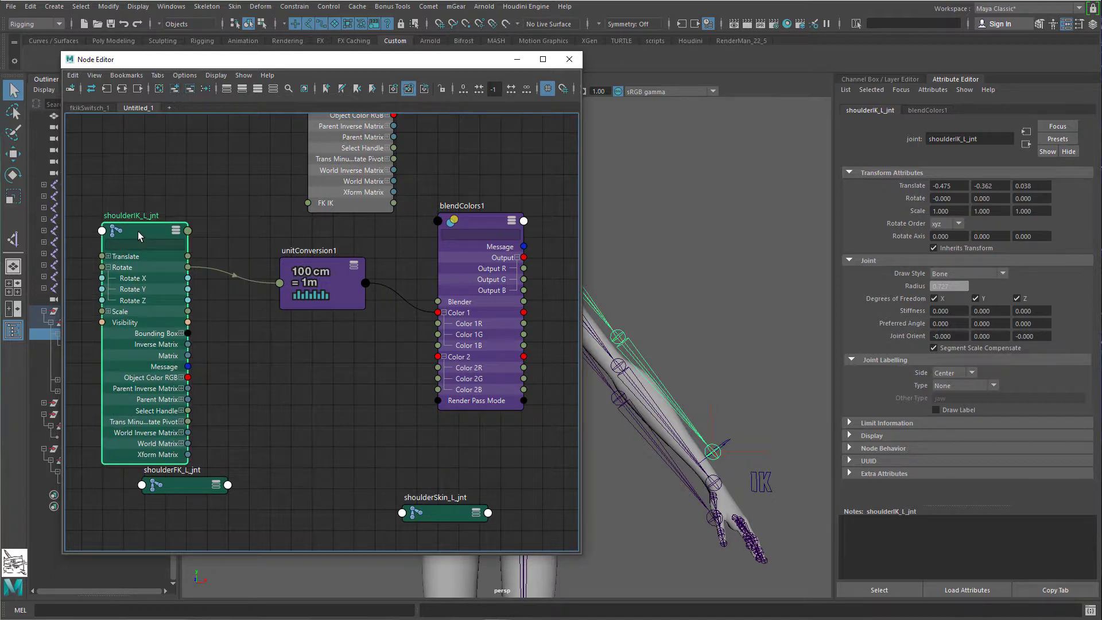
Step: Move shoulderFK_L_jnt beside shoulderSkin_L_jnt, and shift unitConversion1 and blendColors1 closer to shoulderIK_L_jnt
drag(188, 472, 356, 511)
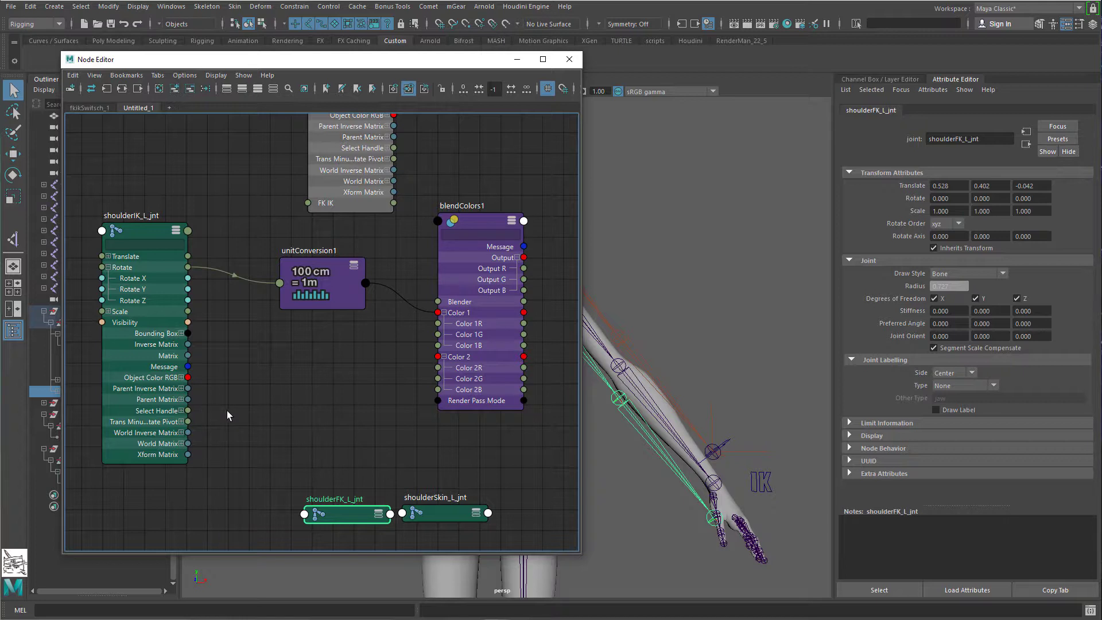
drag(302, 263, 291, 260)
drag(462, 224, 468, 230)
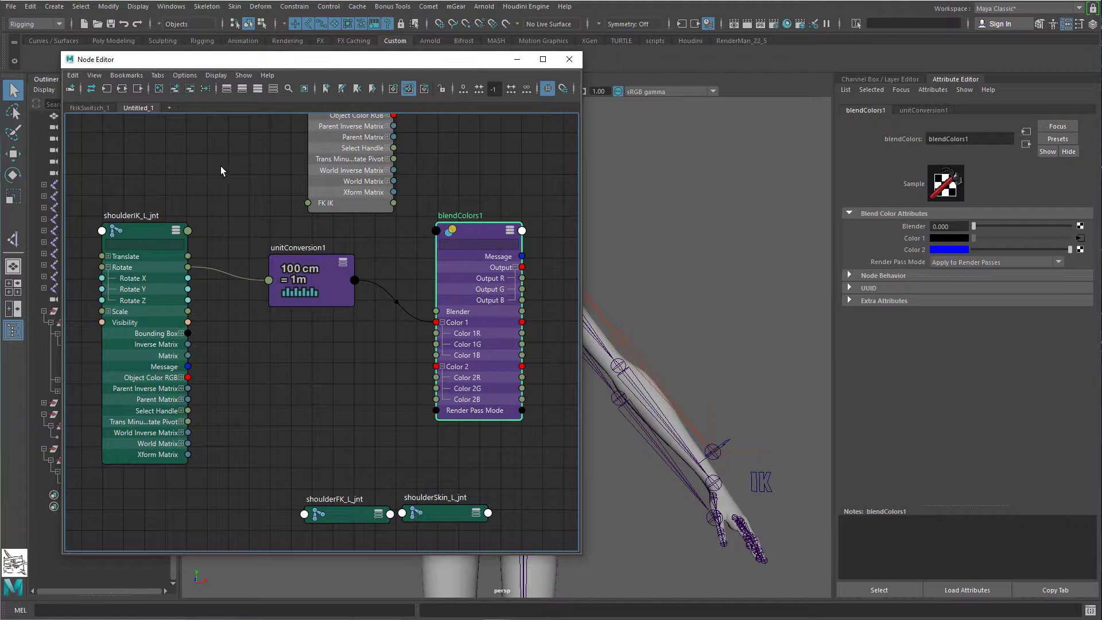
drag(285, 264, 286, 265)
drag(463, 230, 449, 235)
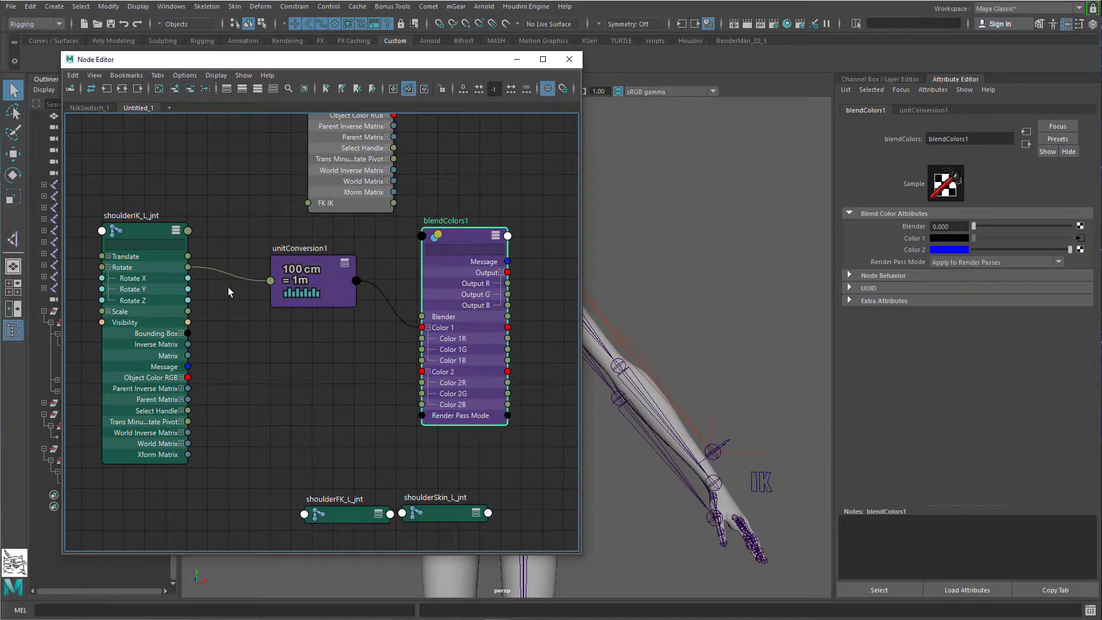
drag(310, 260, 301, 260)
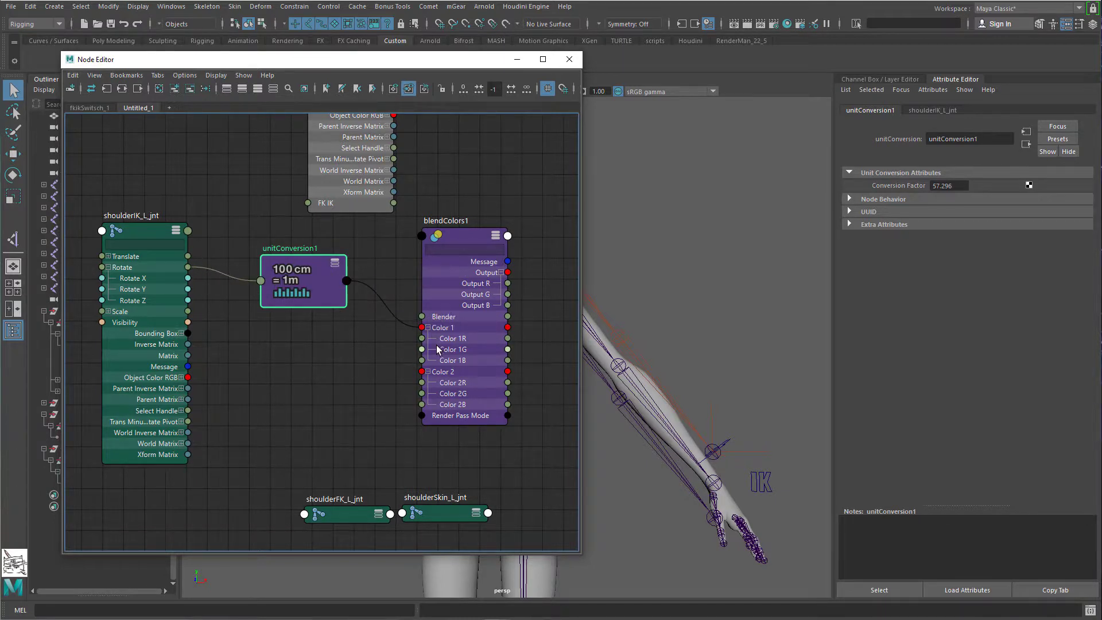
Step: Collapse the enlarged swatch of unitConversion1 and reduce shoulderIK_L_jnt to its header only
double_click(320, 268)
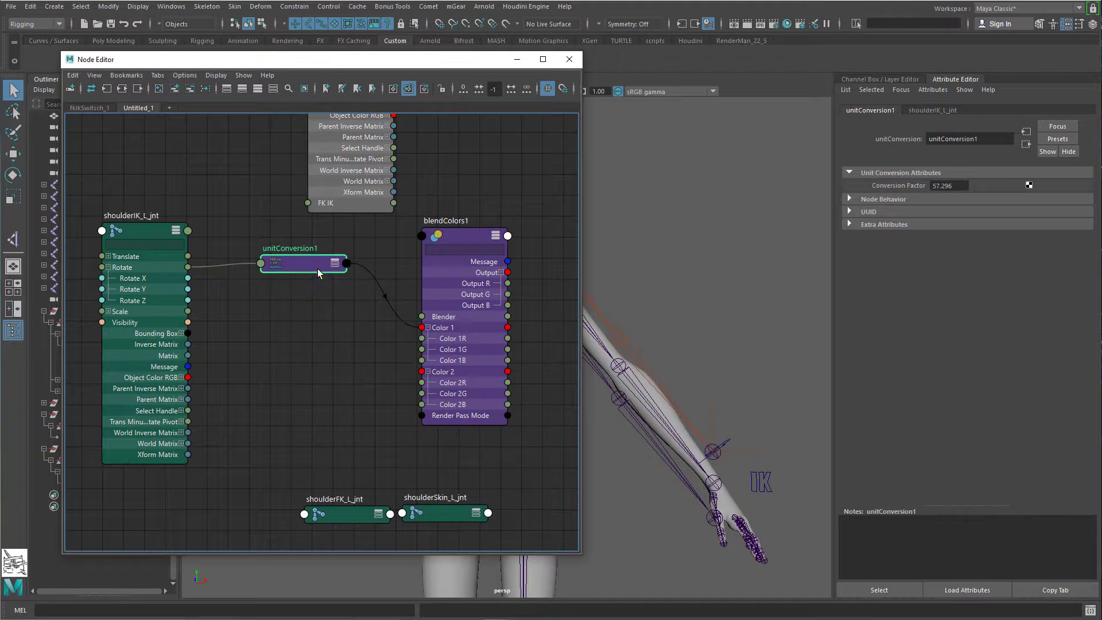
click(108, 267)
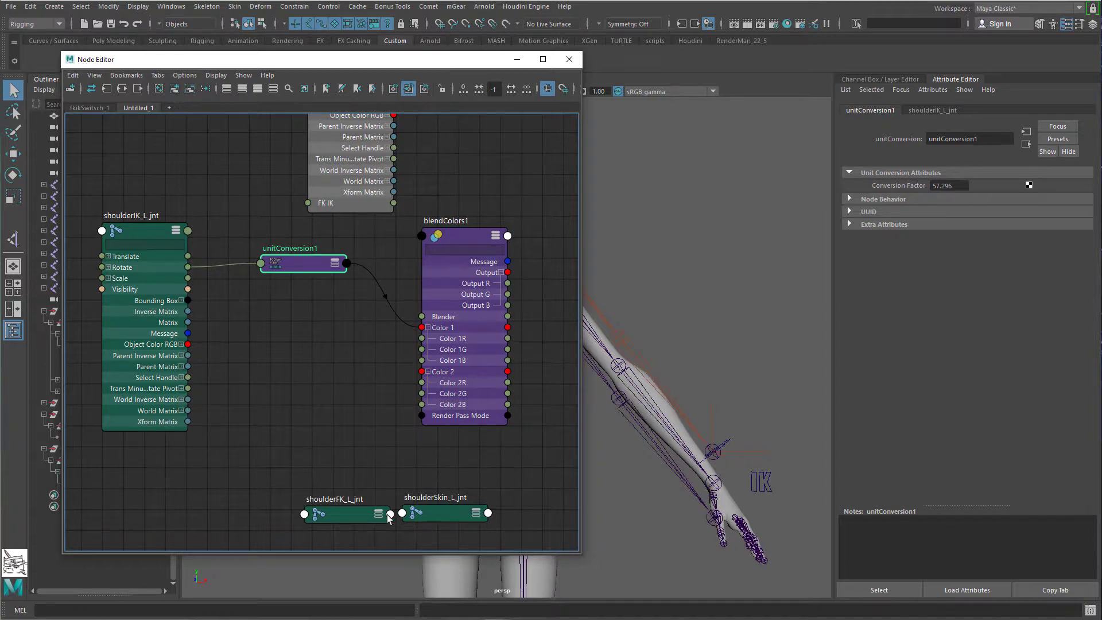
click(133, 231)
click(175, 231)
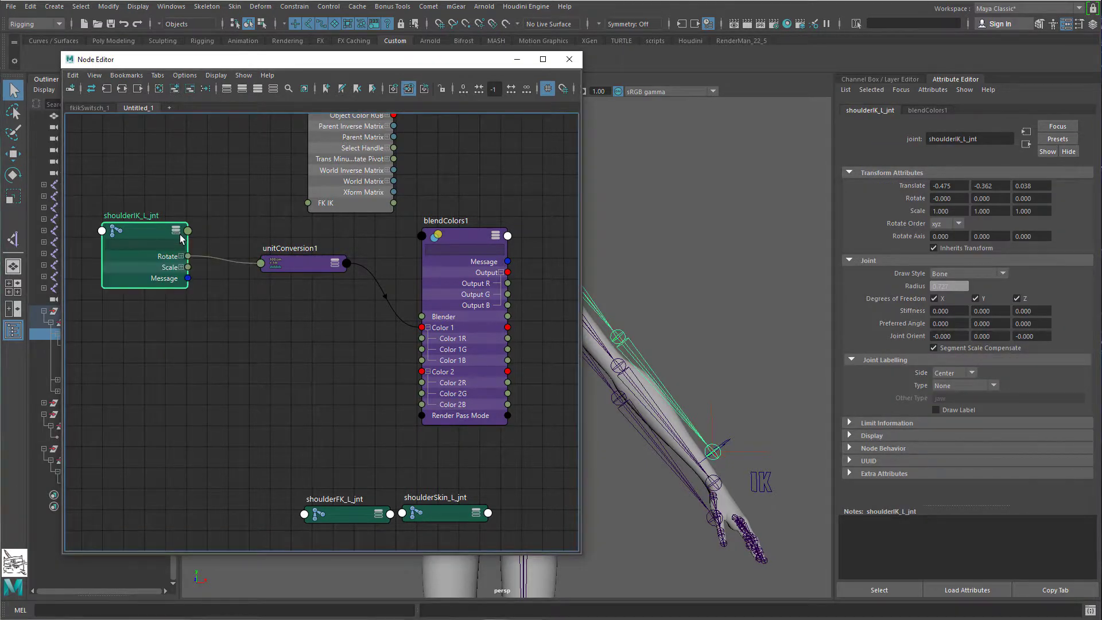
click(176, 231)
click(175, 231)
Step: Move shoulderFK_L_jnt below shoulderIK_L_jnt and connect its Rotate attribute to Color 2 of blendColors1
drag(359, 520, 153, 338)
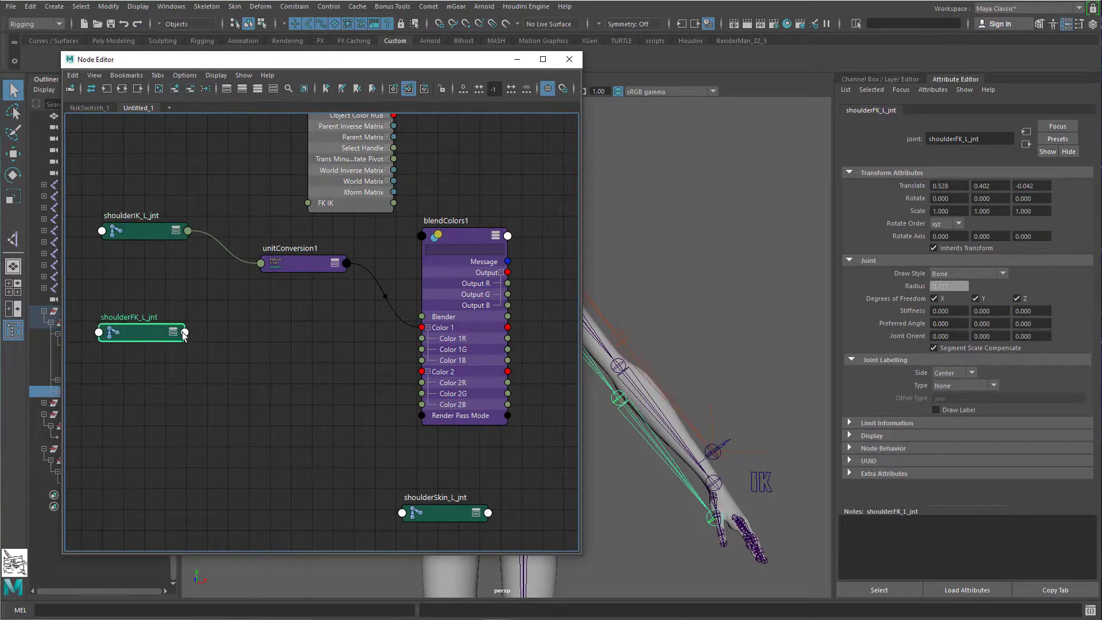
click(185, 332)
mouse_move(241, 409)
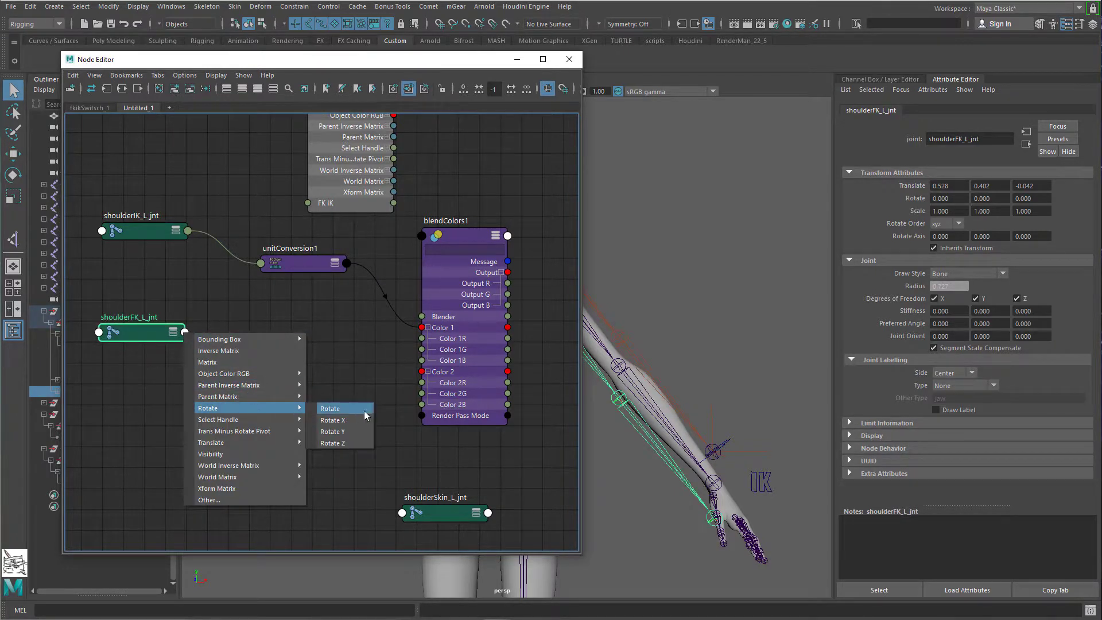
click(345, 408)
click(422, 371)
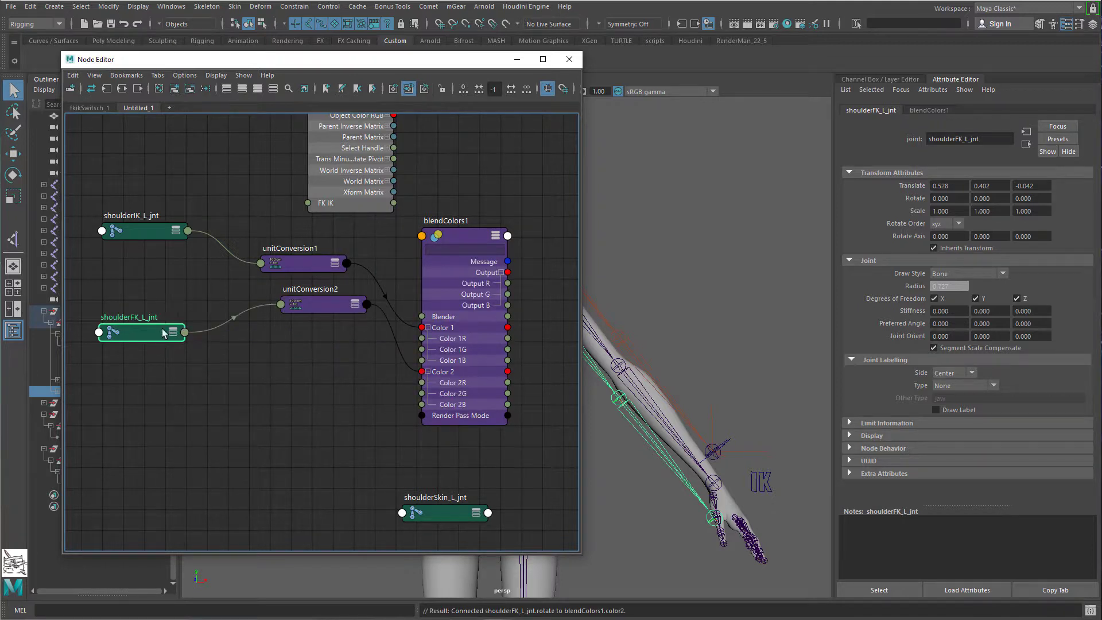
Step: Space out shoulderFK_L_jnt, unitConversion2 and unitConversion1, and select the FK and IK shoulder joints in turn to identify them on the arm
drag(138, 333, 146, 357)
drag(303, 309, 288, 351)
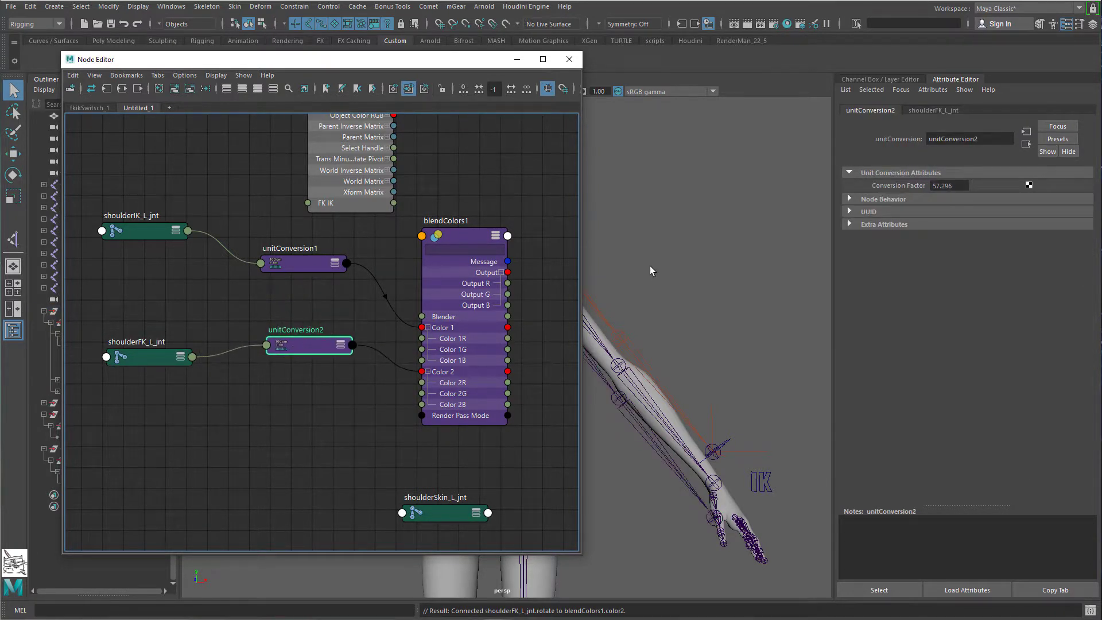
alt+middle_drag(652, 267, 789, 332)
click(691, 392)
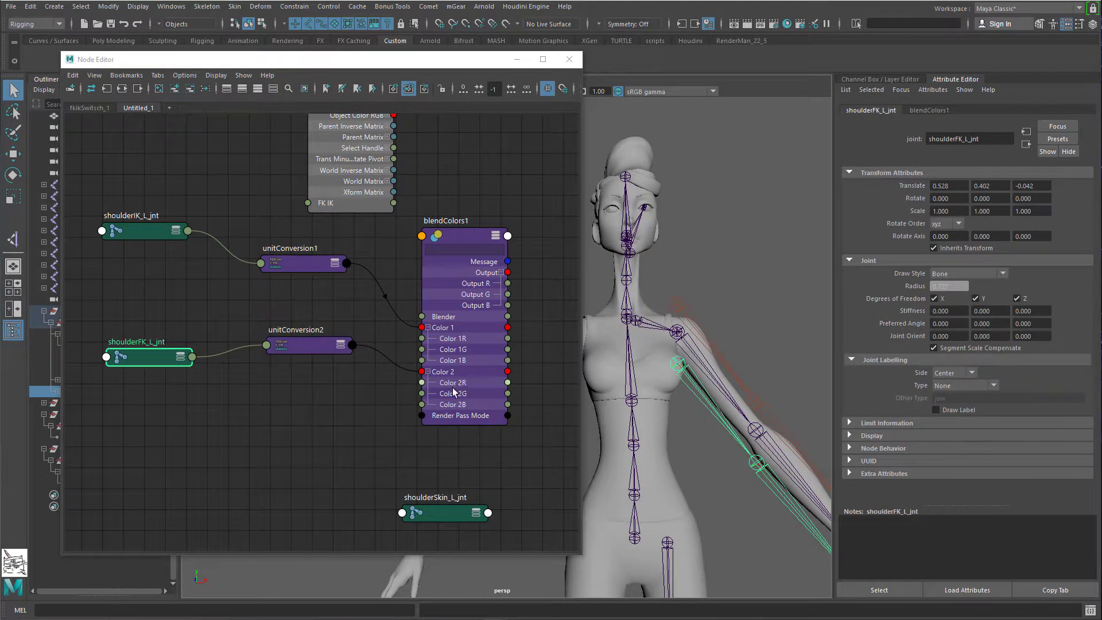
click(161, 236)
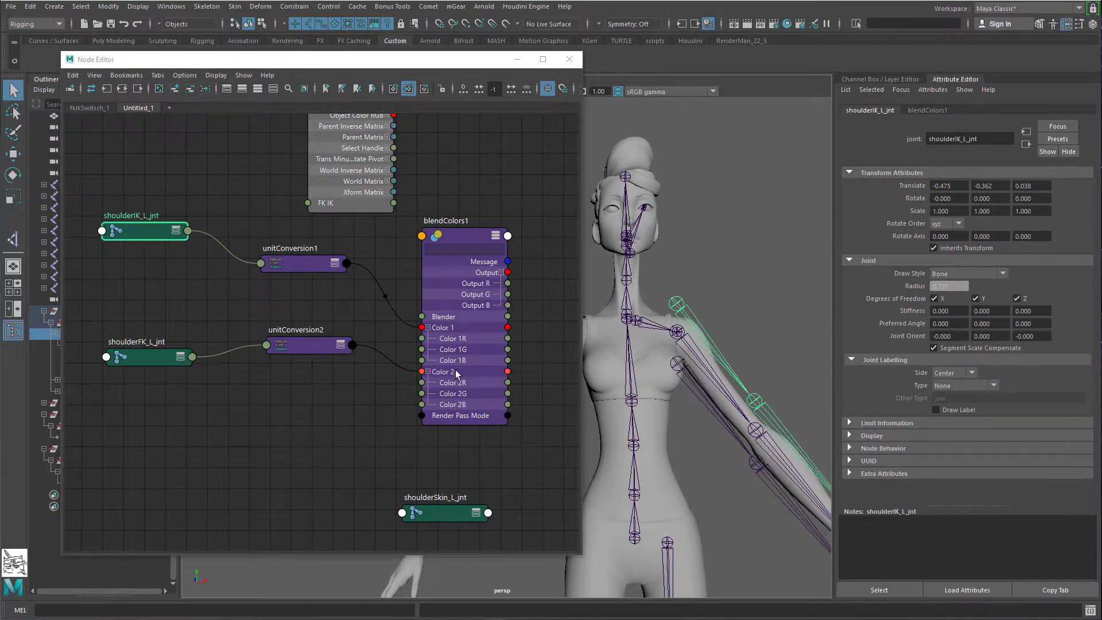
drag(283, 267, 287, 298)
Step: Connect the FK IK attribute of armFKIK_L_ctrl to the Blender input of blendColors1
alt+middle_drag(431, 156, 307, 290)
click(256, 165)
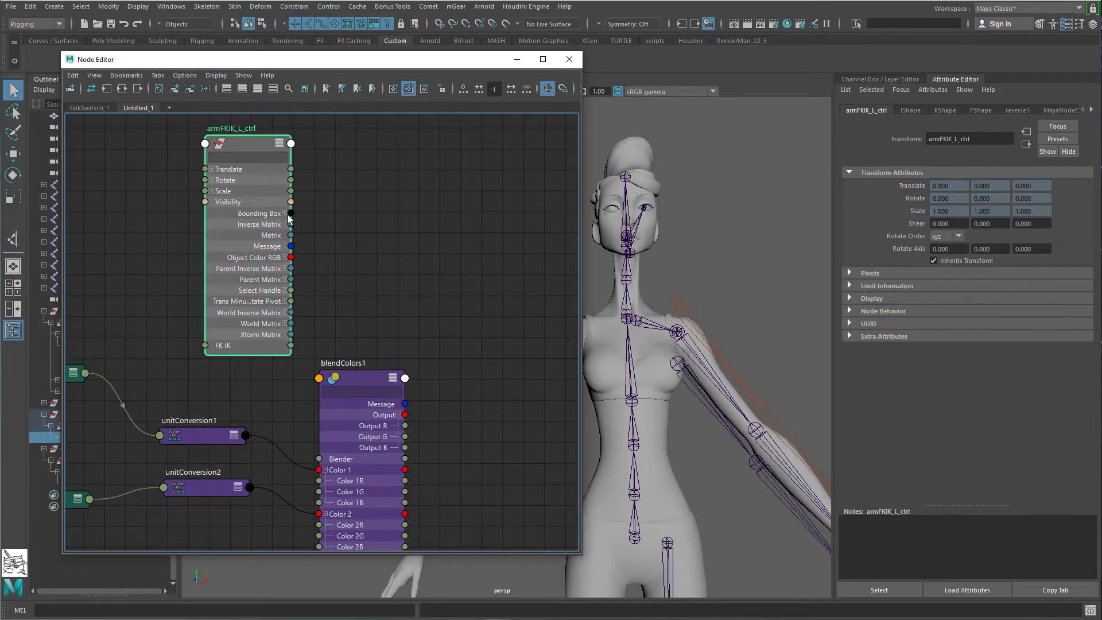
click(374, 372)
click(996, 234)
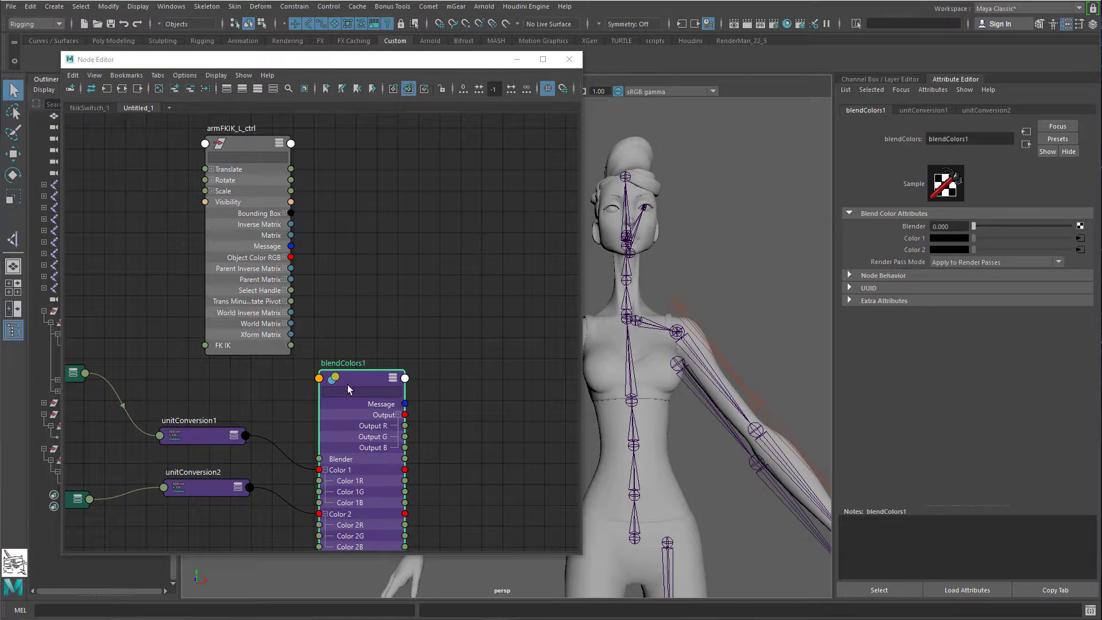
alt+middle_drag(266, 353, 322, 307)
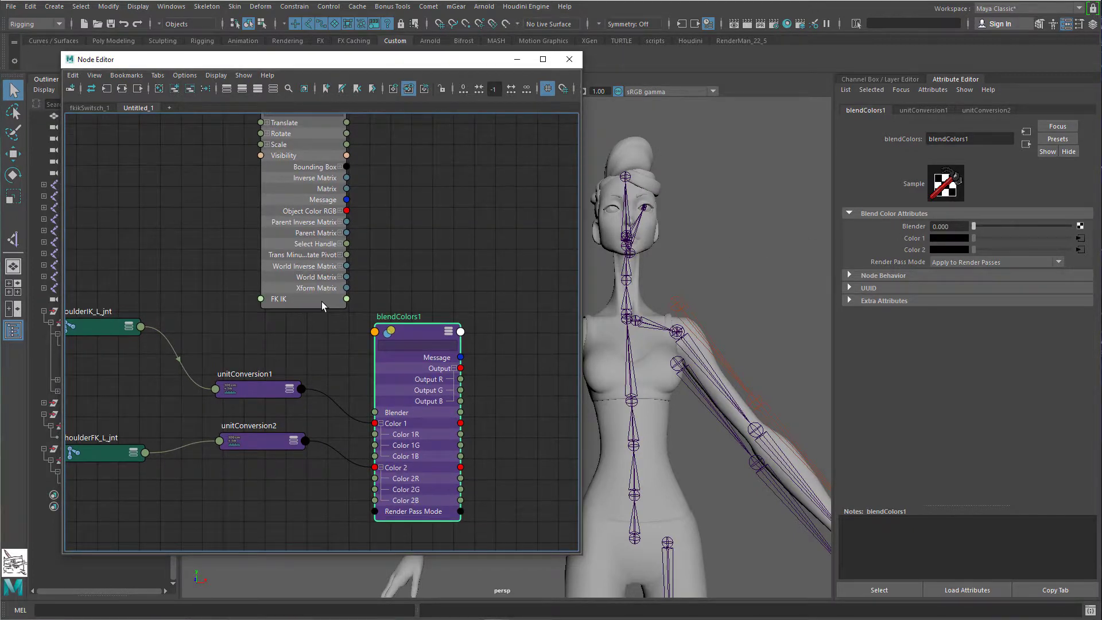
drag(357, 372, 399, 411)
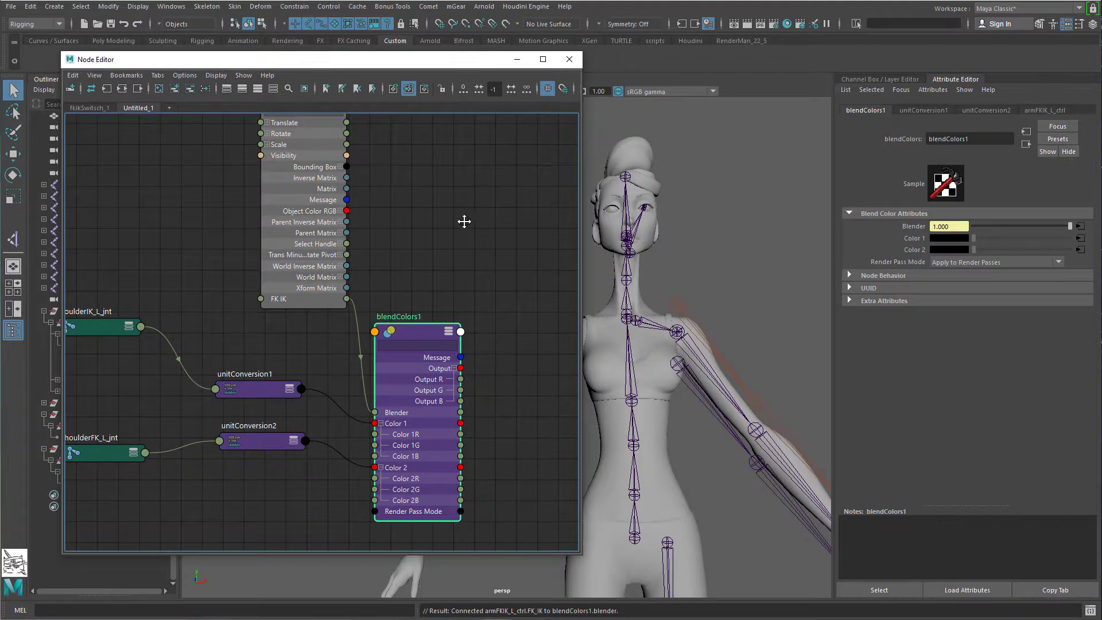
Step: Set FK IK on armFKIK_L_ctrl to 0 and check the Blender value of blendColors1
alt+middle_drag(463, 221, 460, 308)
click(287, 186)
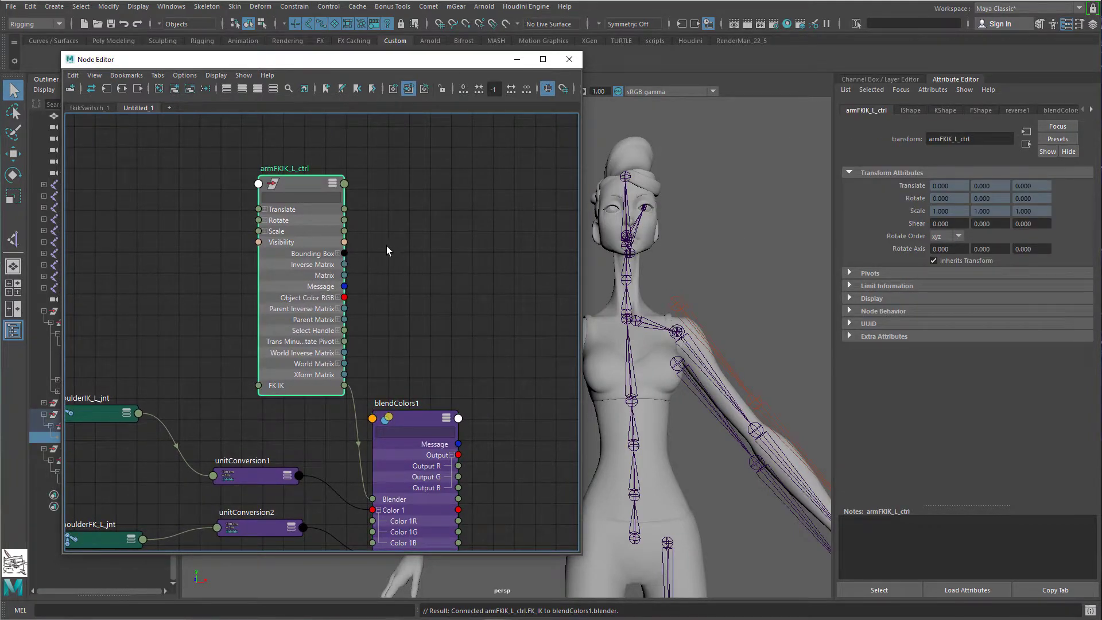
click(1093, 25)
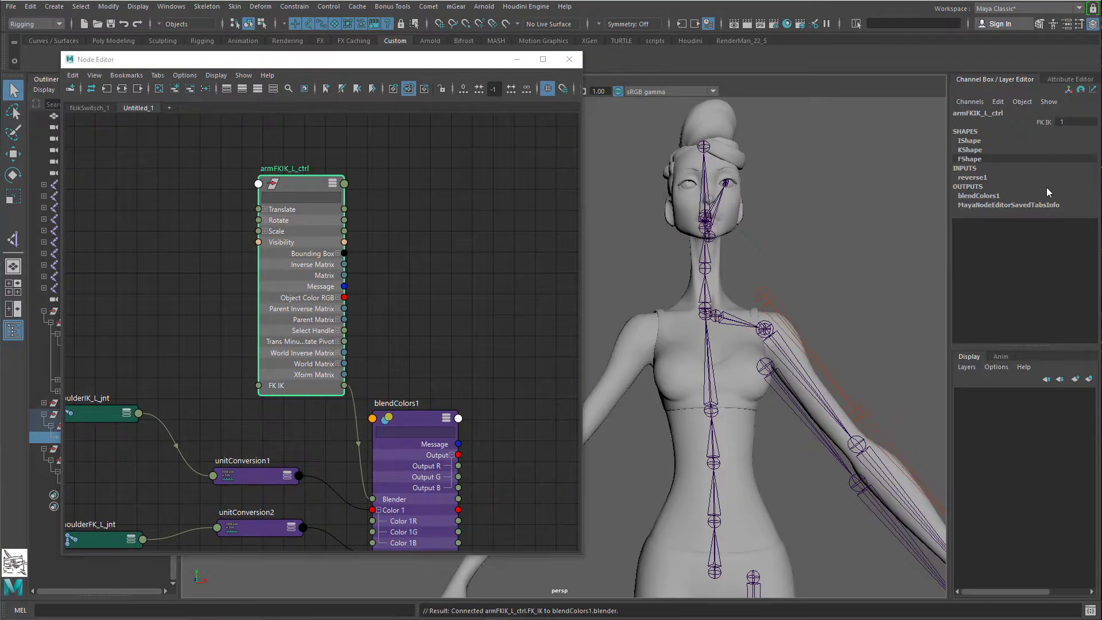
click(1044, 122)
middle_drag(815, 149, 736, 149)
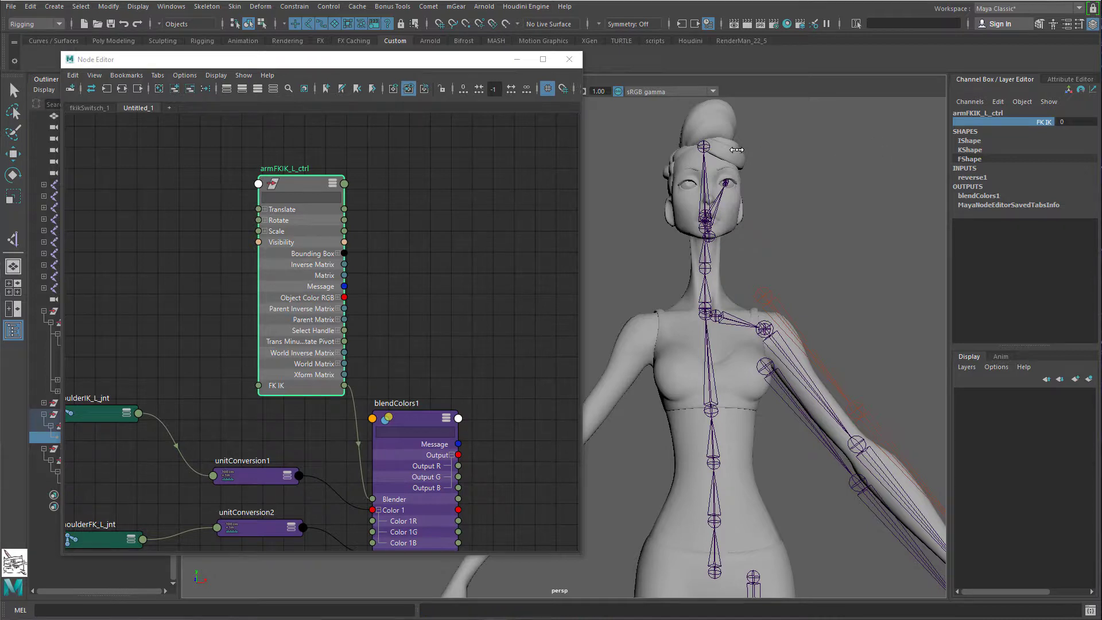
click(457, 415)
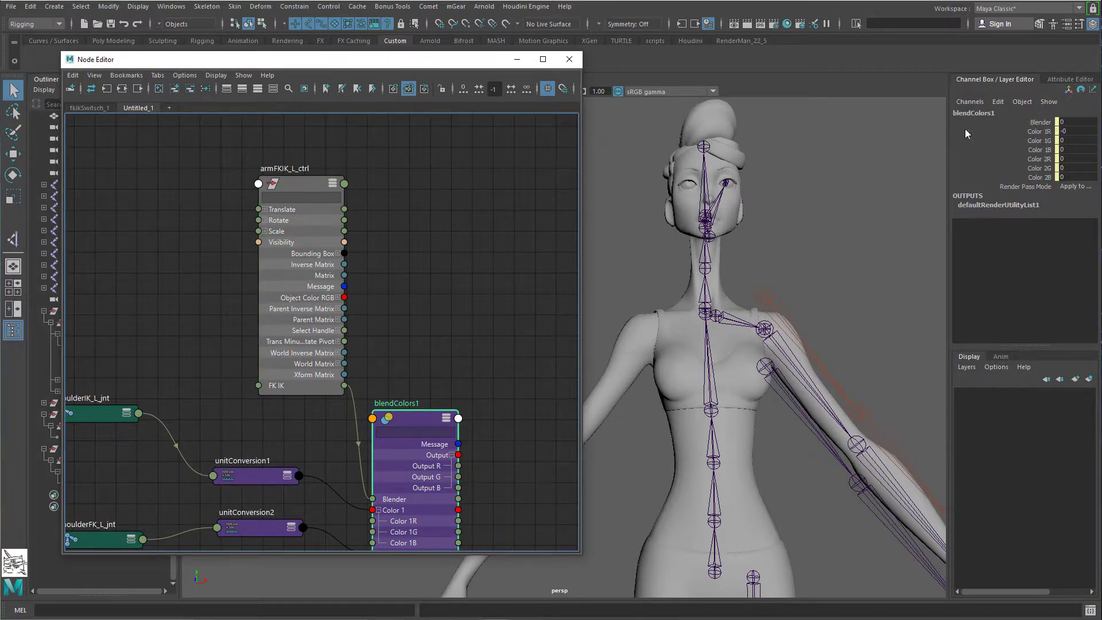
key(ctrl+a)
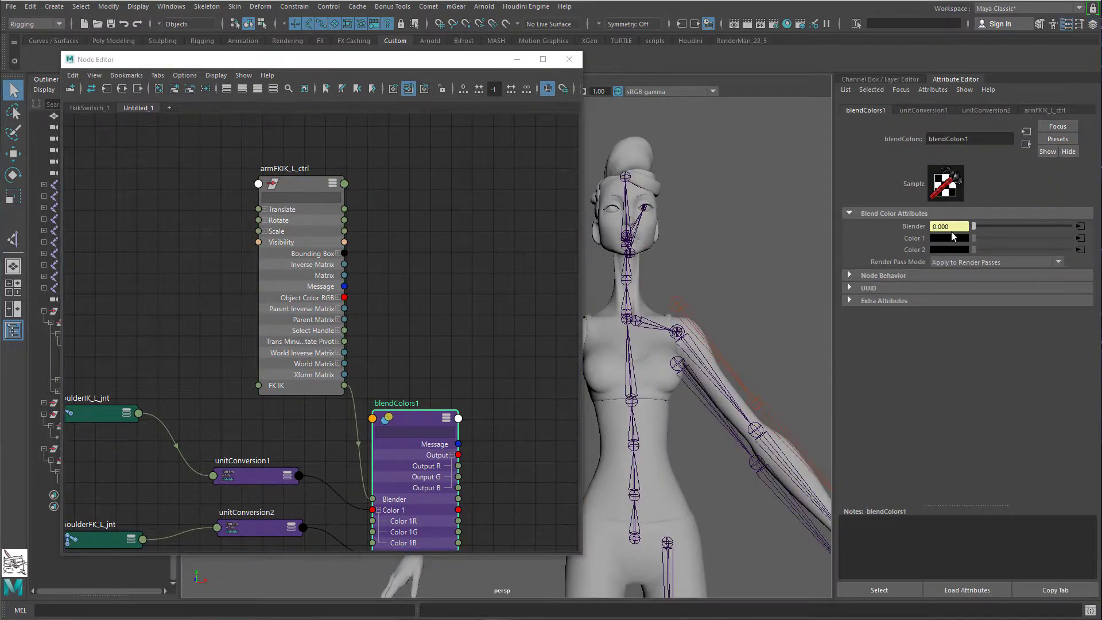
Step: Set FK IK on armFKIK_L_ctrl to 1 in its extra attributes and recheck the Blender value of blendColors1
click(283, 194)
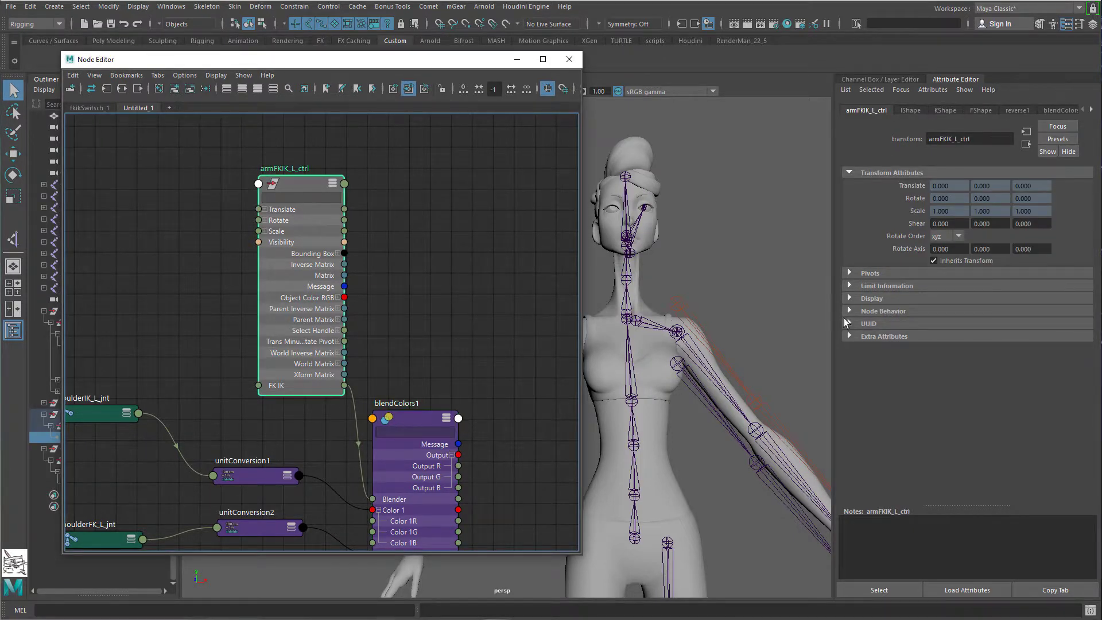
click(850, 335)
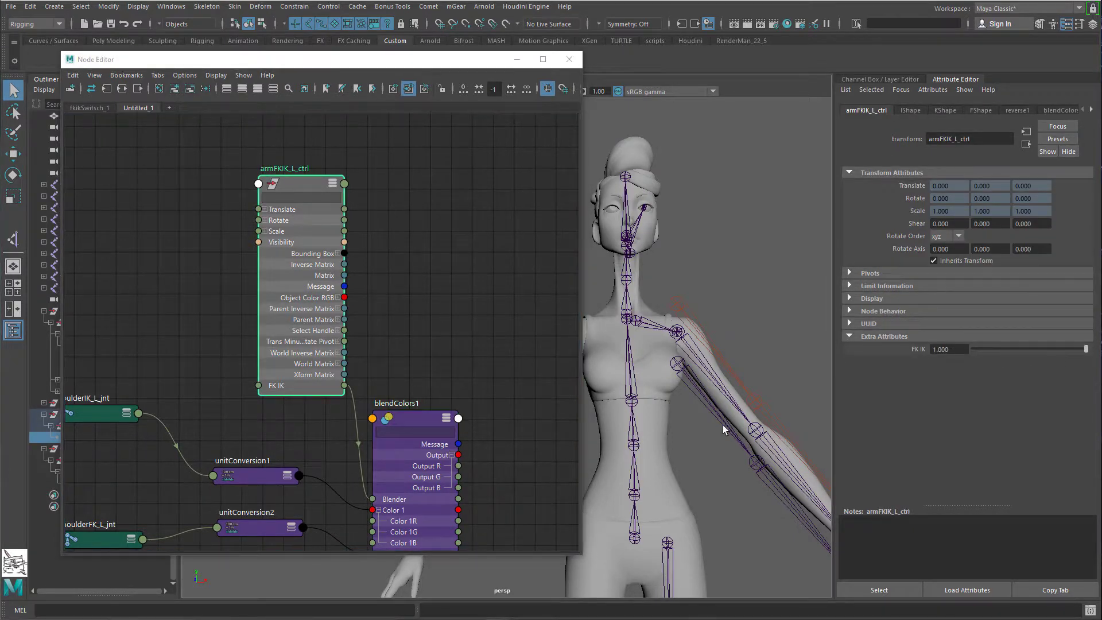
click(424, 425)
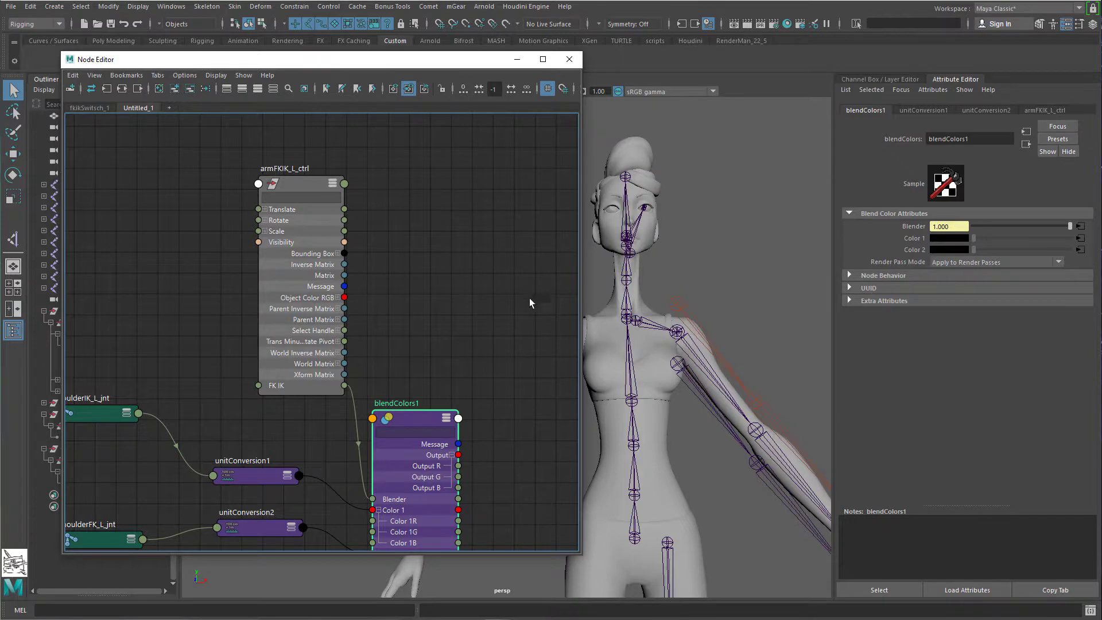
Step: Add shoulderSkin_L_jnt to the node graph, place it beside blendColors1 and expand its attributes
alt+middle_drag(697, 323, 675, 266)
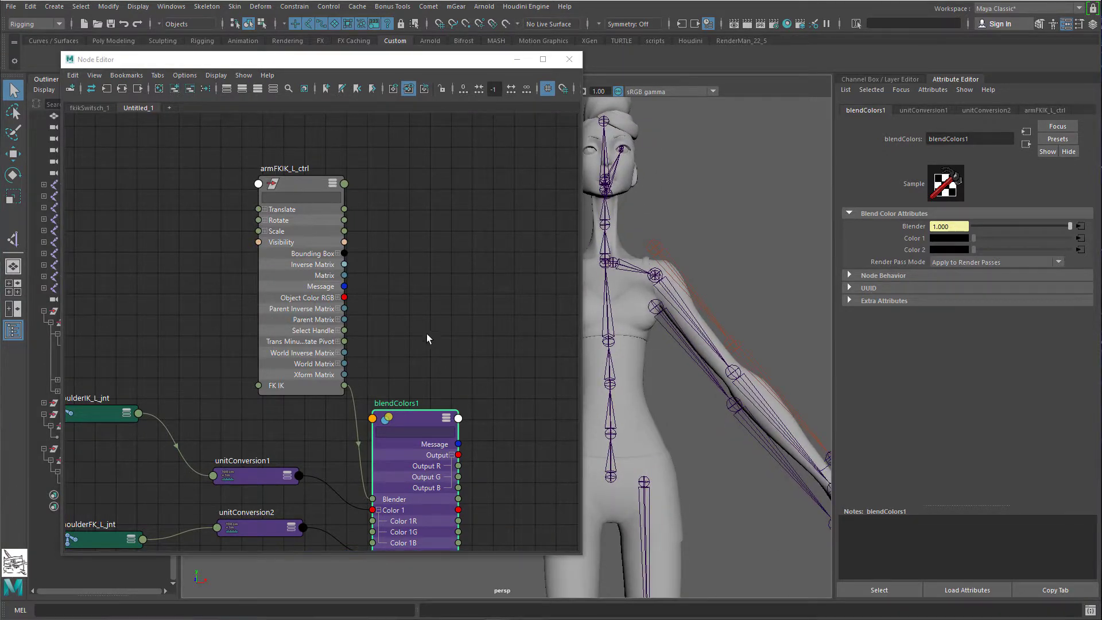
alt+middle_drag(411, 334, 400, 249)
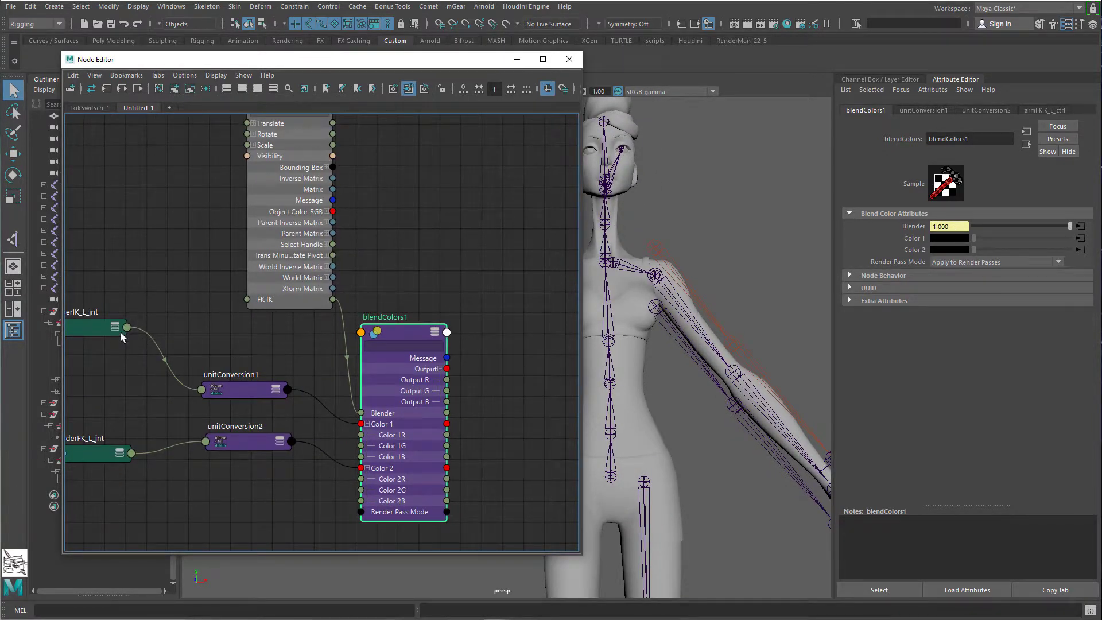
click(682, 315)
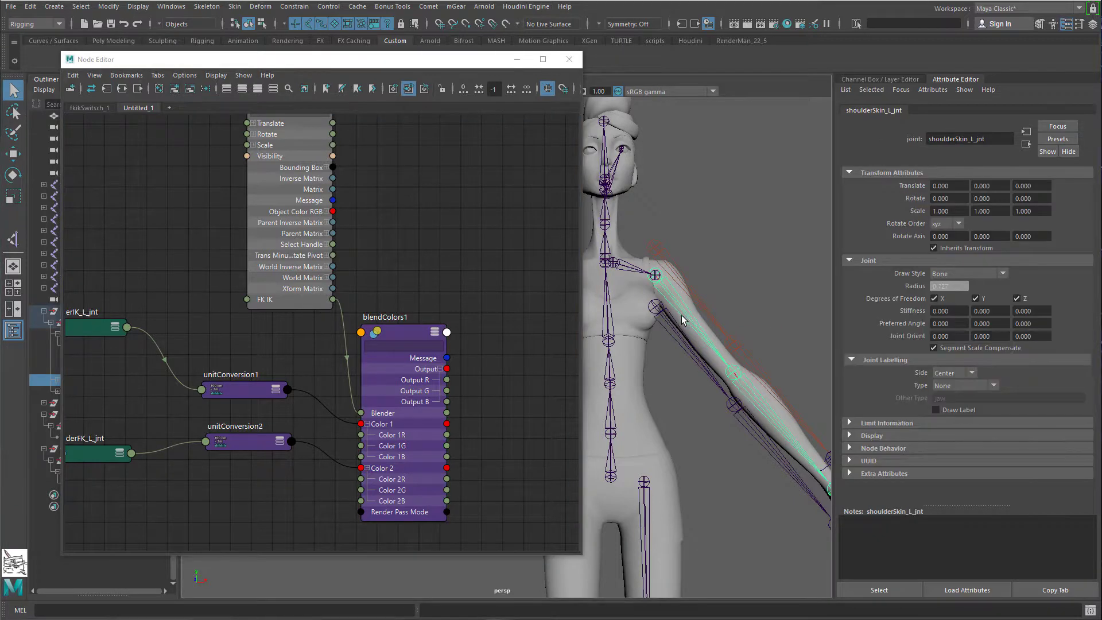
alt+middle_drag(543, 366, 264, 324)
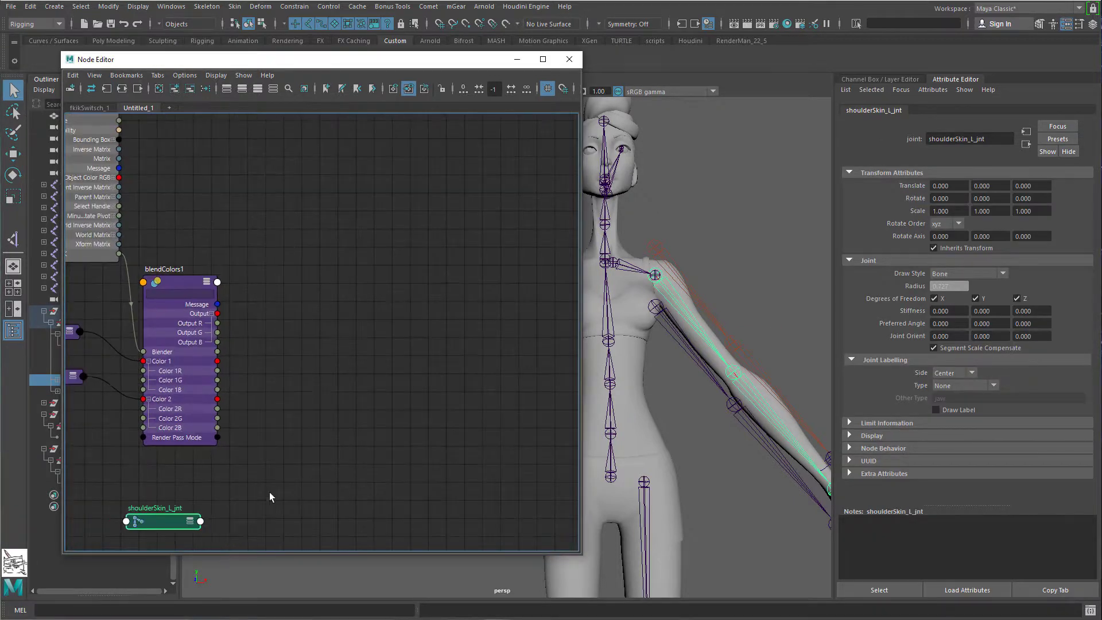
scroll(168, 322, up, 4)
drag(468, 349, 411, 324)
click(485, 335)
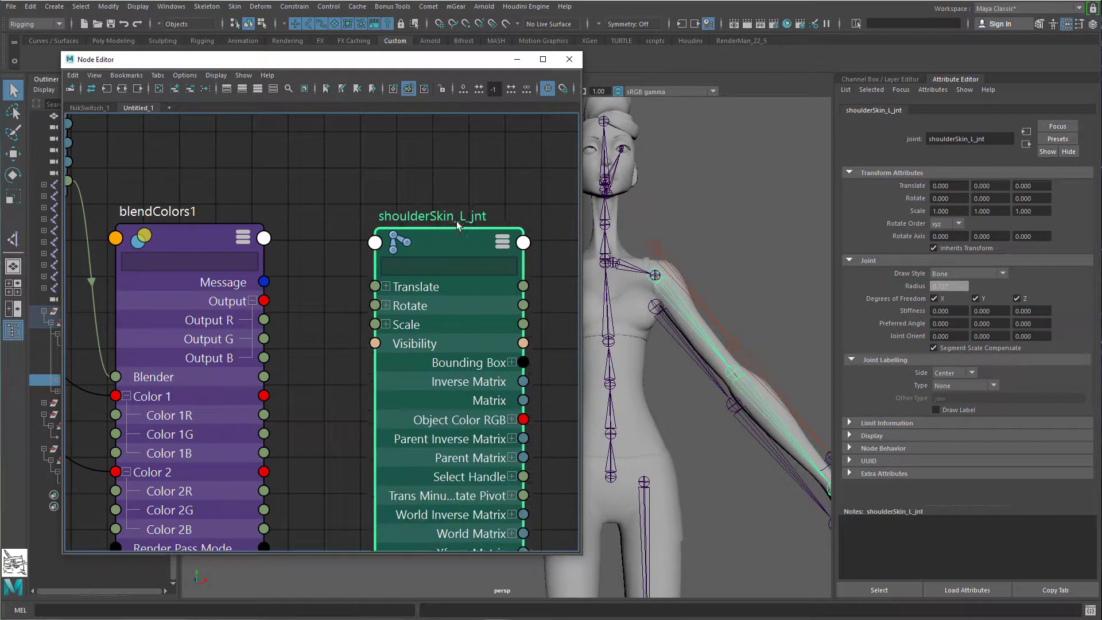
Step: Connect the Output of blendColors1 to Rotate of shoulderSkin_L_jnt, and space out unitConversion3 and the joint node
drag(264, 300, 377, 303)
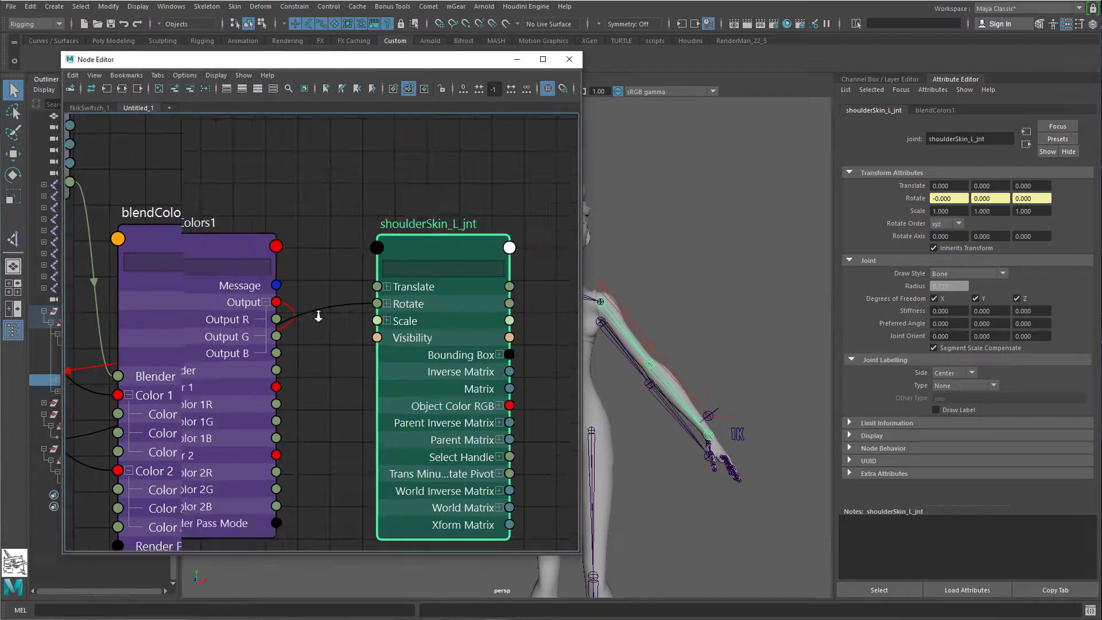
scroll(379, 316, down, 4)
drag(96, 379, 313, 265)
scroll(158, 387, down, 4)
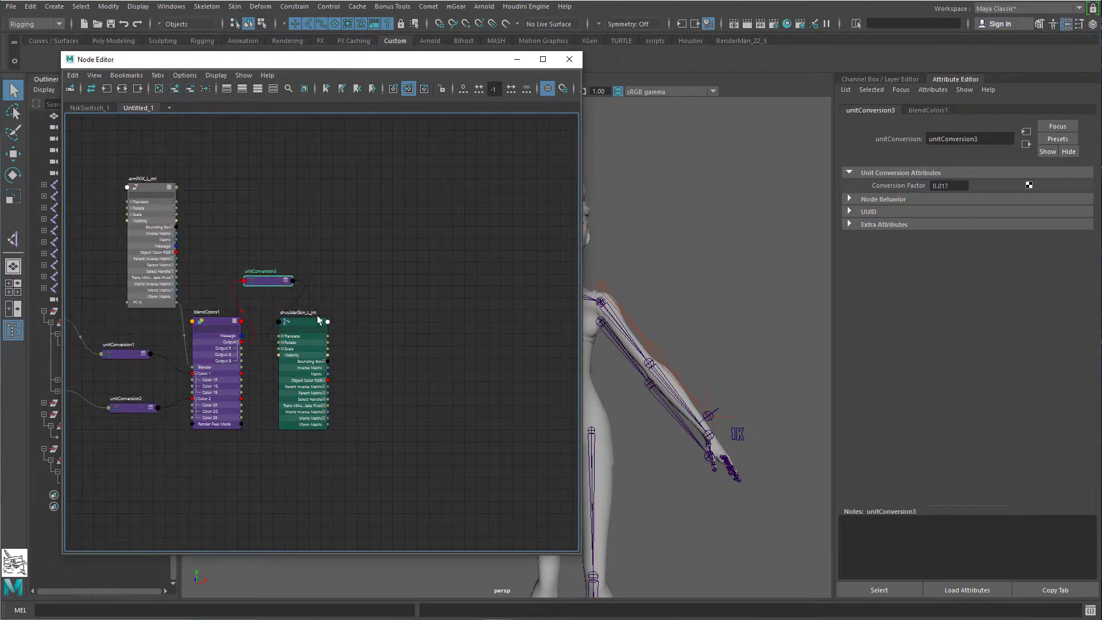
scroll(319, 319, up, 3)
drag(278, 327, 327, 331)
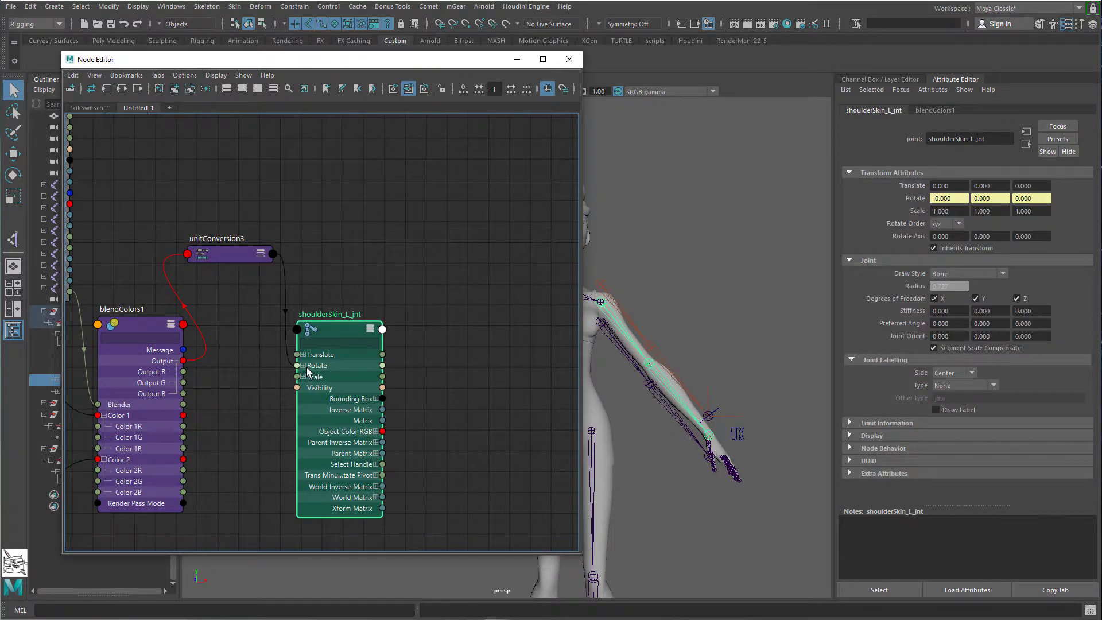
Step: Narrow the Node Editor window so that the character's whole left arm is in view
alt+right_drag(663, 331, 576, 300)
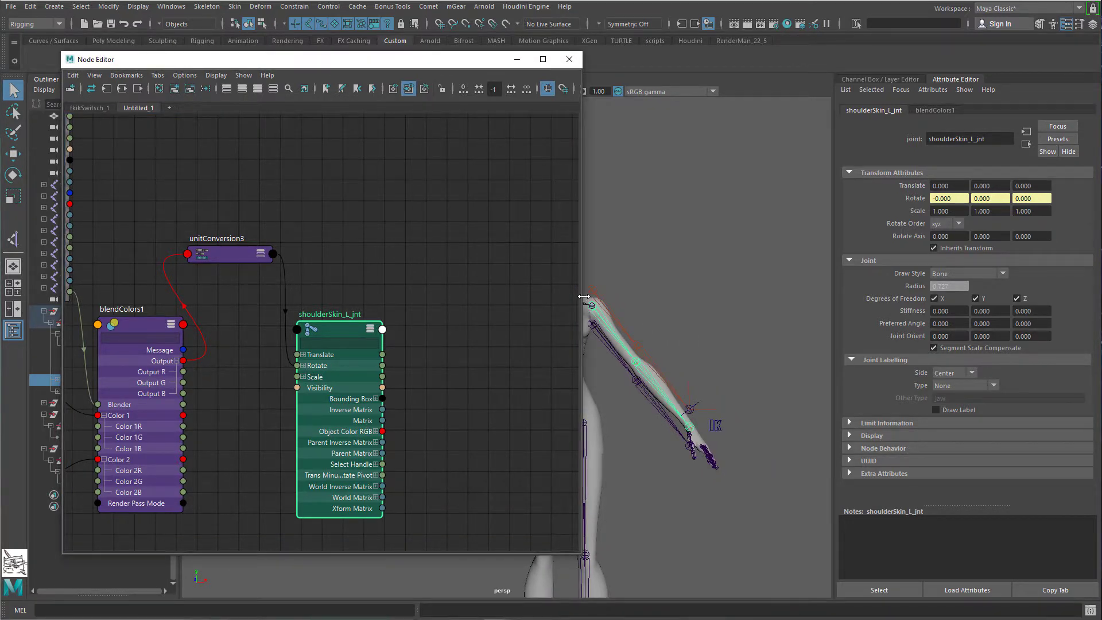
drag(584, 296, 512, 304)
alt+right_drag(717, 434, 743, 446)
mouse_move(743, 446)
alt+mouse_down()
mouse_move(743, 423)
mouse_move(763, 439)
alt+mouse_up()
Step: Move wristIK_L_ctrl toward the body to test the skin arm's response, and undo the move
click(753, 425)
key(w)
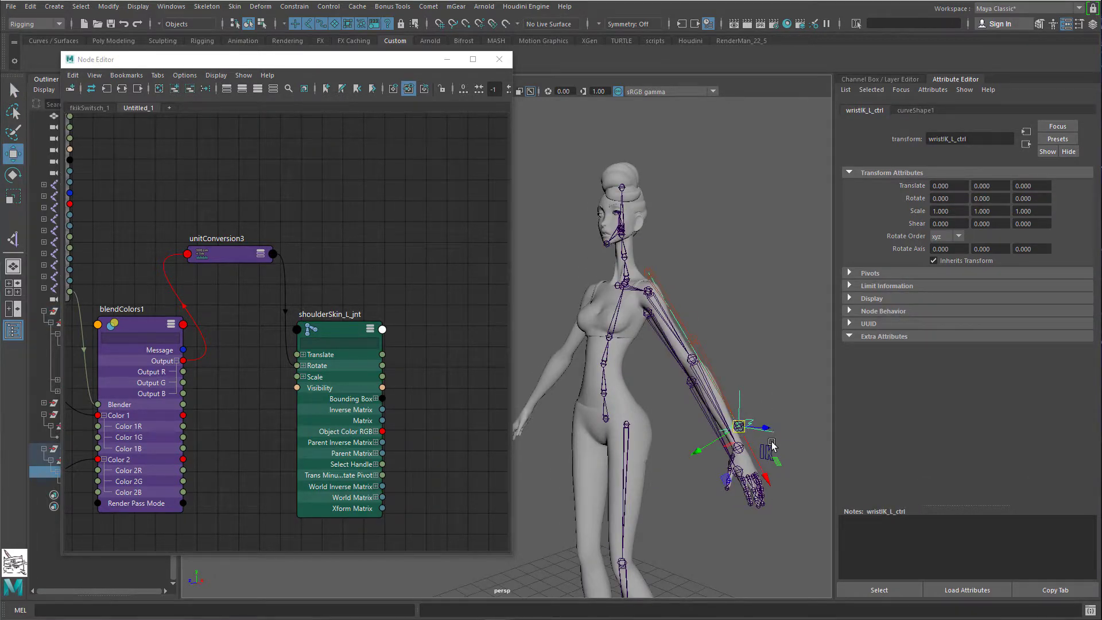
alt+middle_drag(715, 413, 656, 392)
alt+right_drag(683, 425, 736, 451)
drag(710, 417, 618, 380)
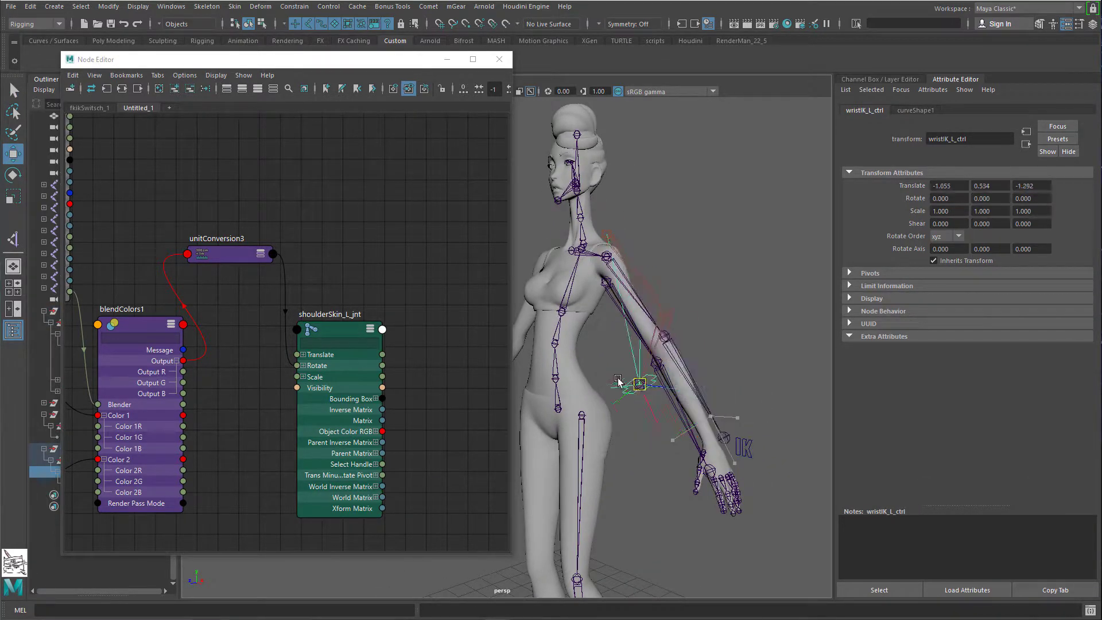
key(ctrl+z)
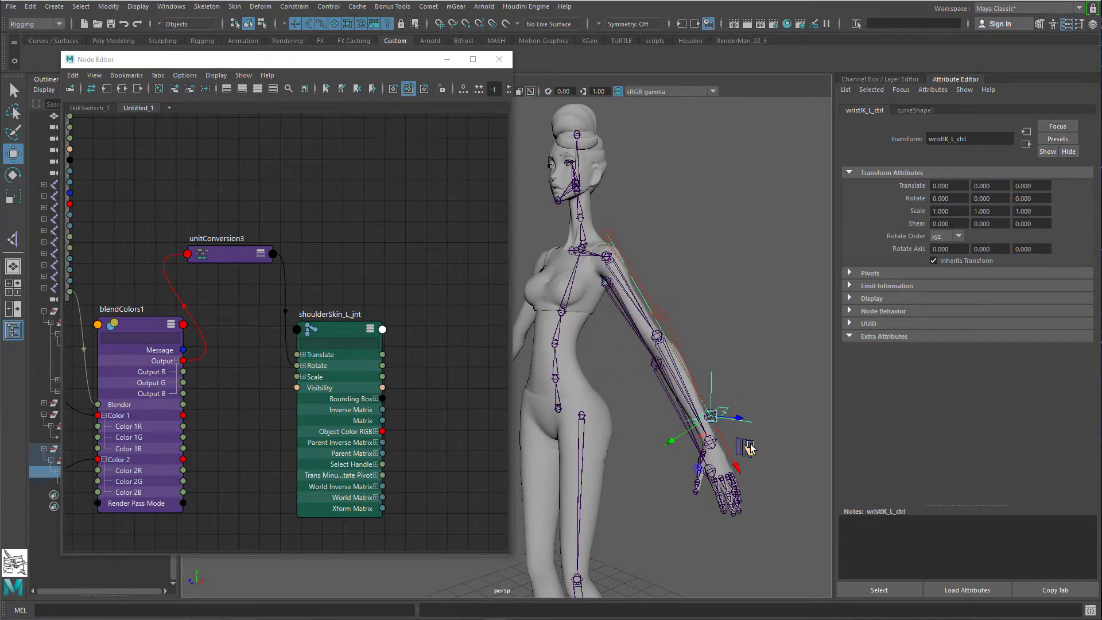
Step: Set FK IK on armFKIK_L_ctrl to 0 in its extra attributes
key(q)
click(746, 448)
click(973, 350)
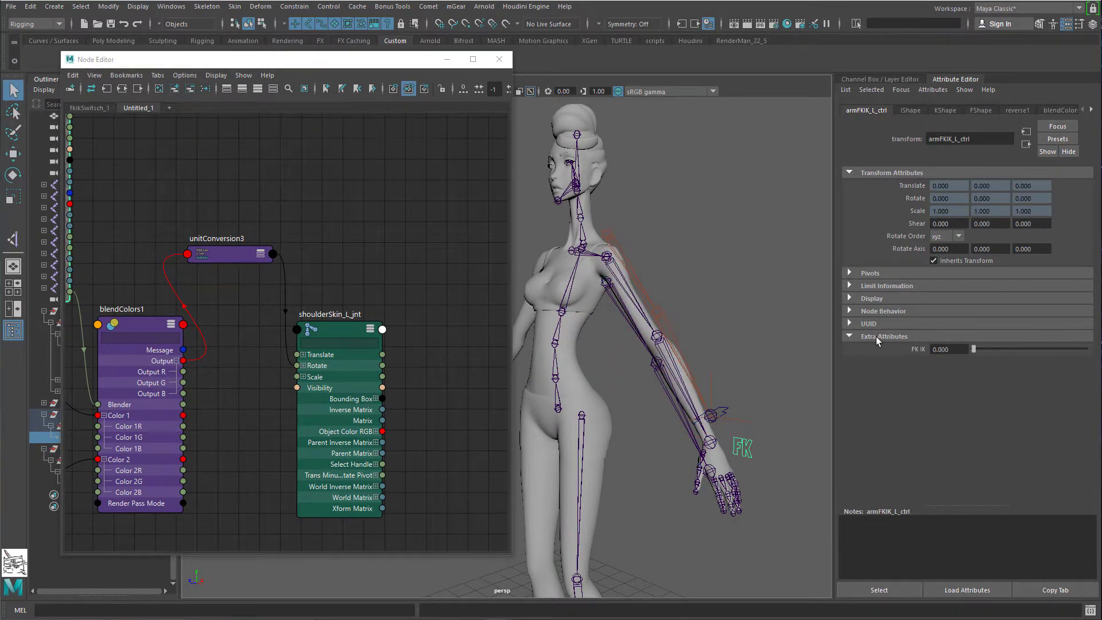
Step: Test FK mode by rotating shoulderFK_L_jnt about 10 degrees in Y and moving wristIK_L_ctrl, and undo both changes
alt+drag(748, 401, 737, 435)
click(628, 339)
key(e)
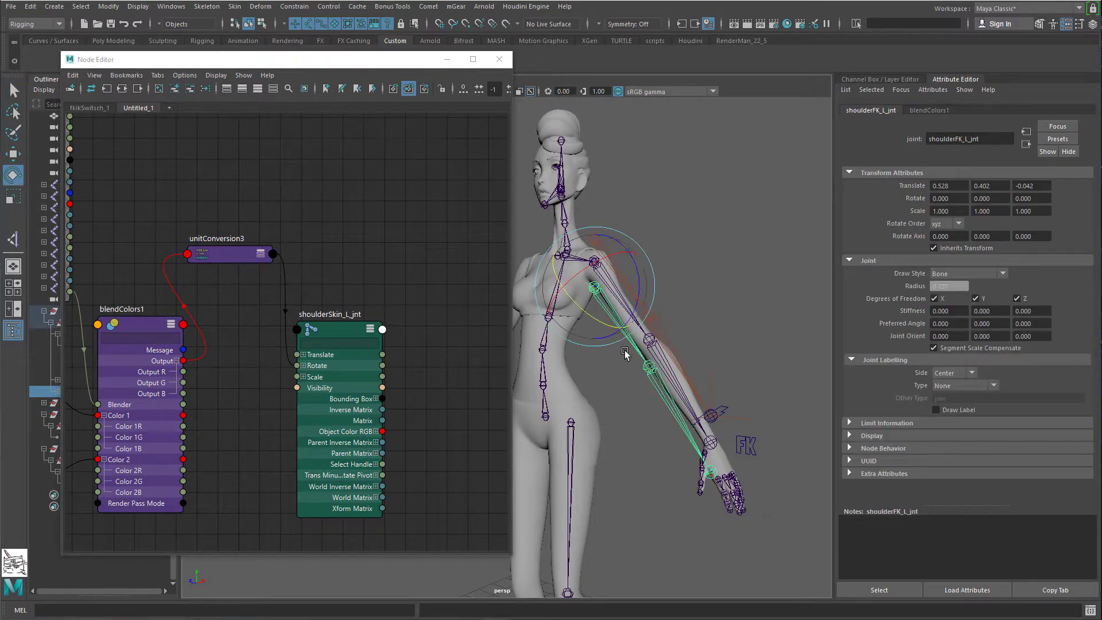
mouse_move(609, 322)
mouse_down()
mouse_move(573, 319)
mouse_move(610, 331)
mouse_up()
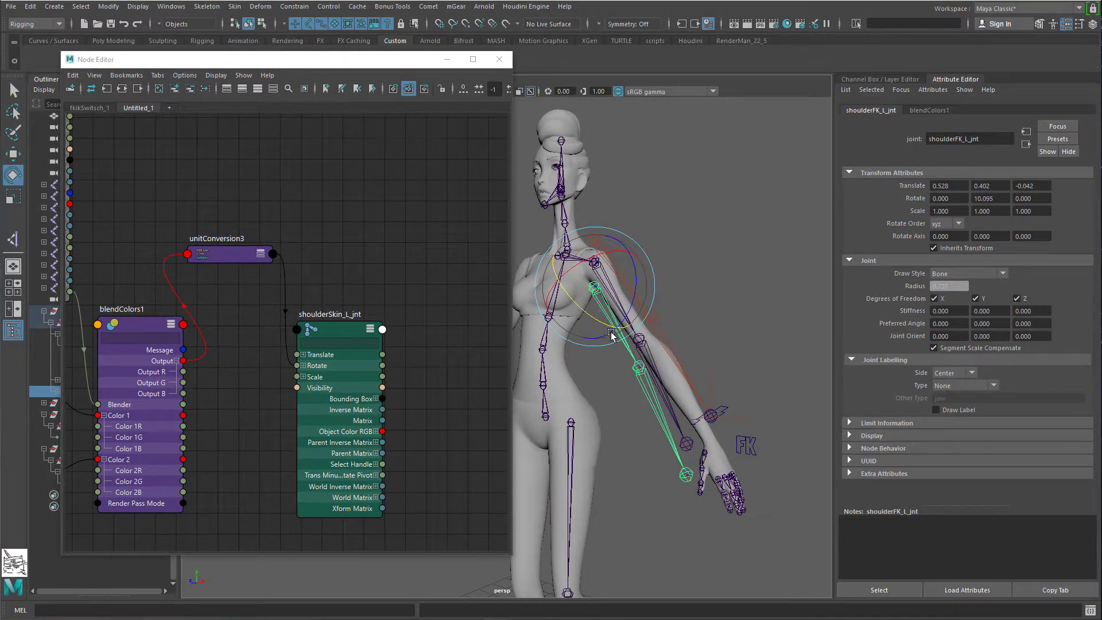
click(730, 408)
key(w)
middle_drag(725, 415, 793, 365)
key(ctrl+z)
key(ctrl+z)
key(ctrl+z)
key(ctrl+z)
key(ctrl+z)
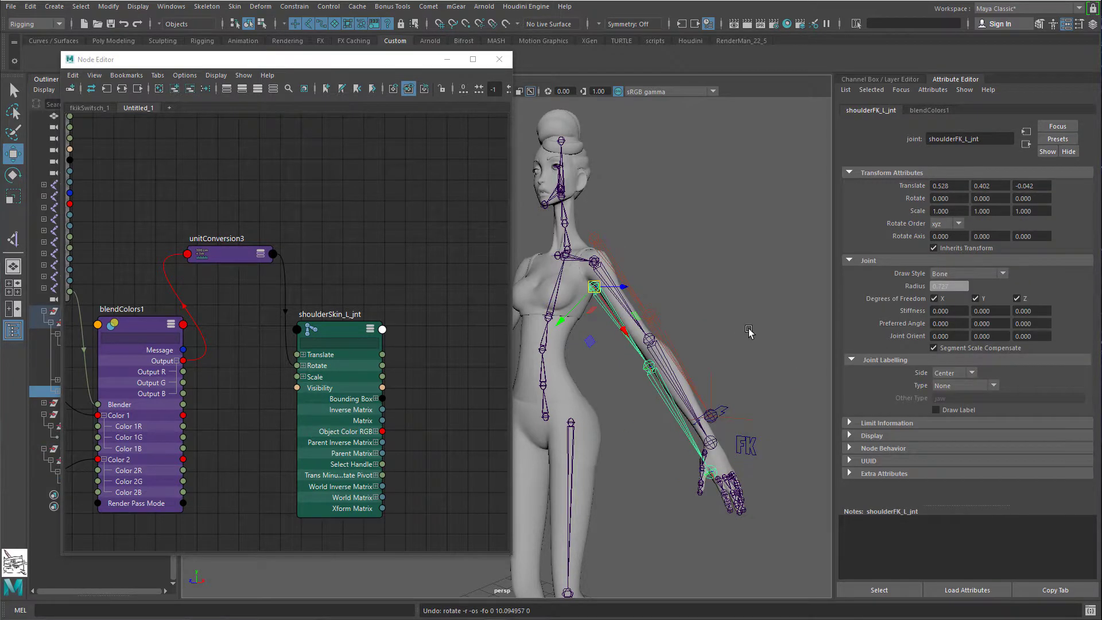
Step: Shrink the Node Editor window and move it away from the left arm
scroll(708, 341, up, 1)
alt+middle_drag(655, 319, 605, 312)
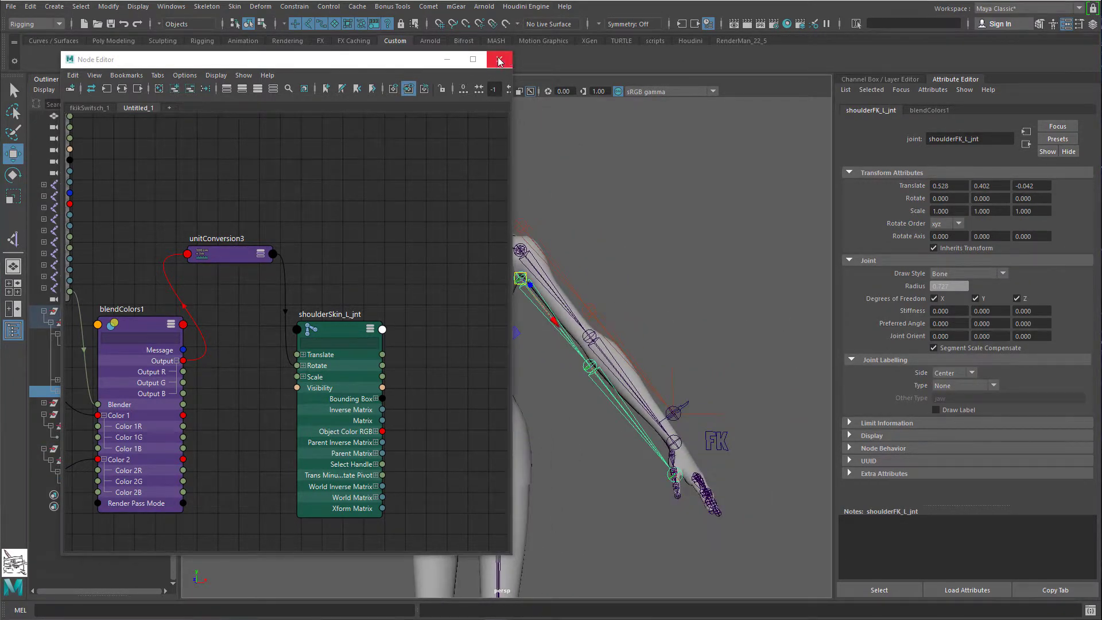
drag(514, 56, 495, 134)
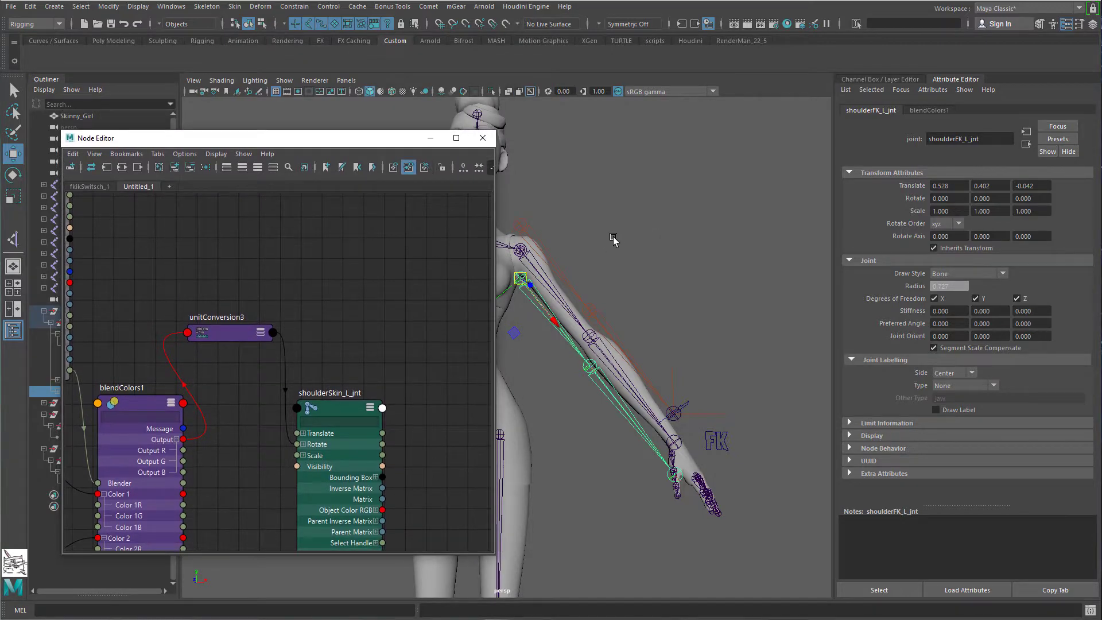
drag(346, 142, 302, 120)
scroll(534, 307, up, 4)
key(q)
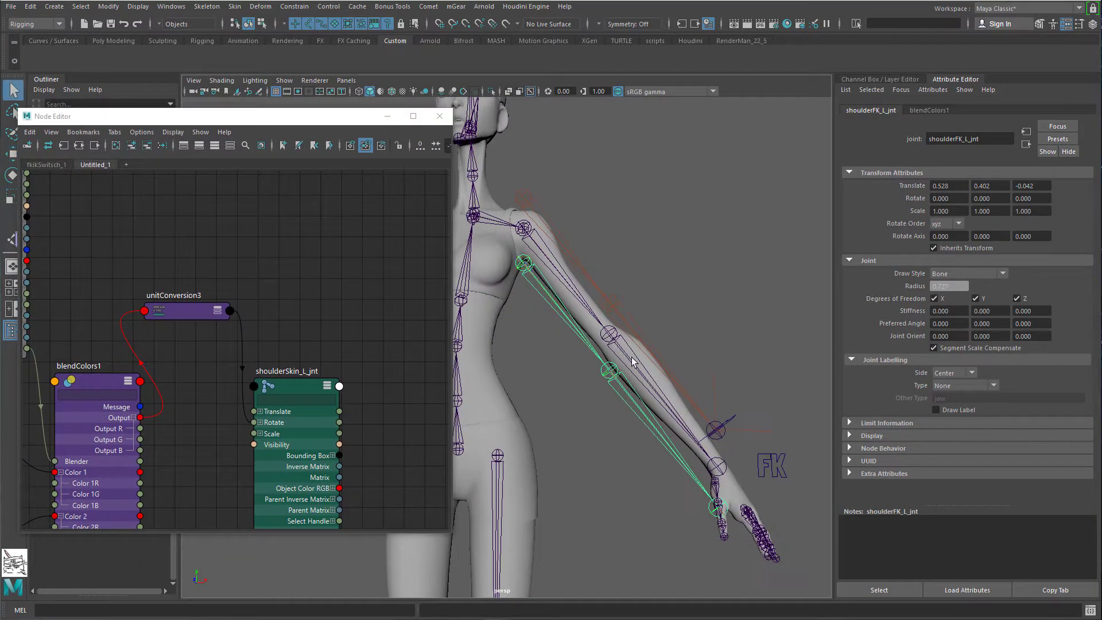
Step: Select elbowSkin_L_jnt, elbowFK_L_jnt and elbowIK_L_jnt and graph them in a new Node Editor tab
alt+drag(630, 359, 643, 387)
alt+middle_drag(643, 387, 606, 367)
drag(616, 303, 592, 466)
alt+right_drag(287, 279, 188, 283)
alt+right_drag(264, 317, 208, 303)
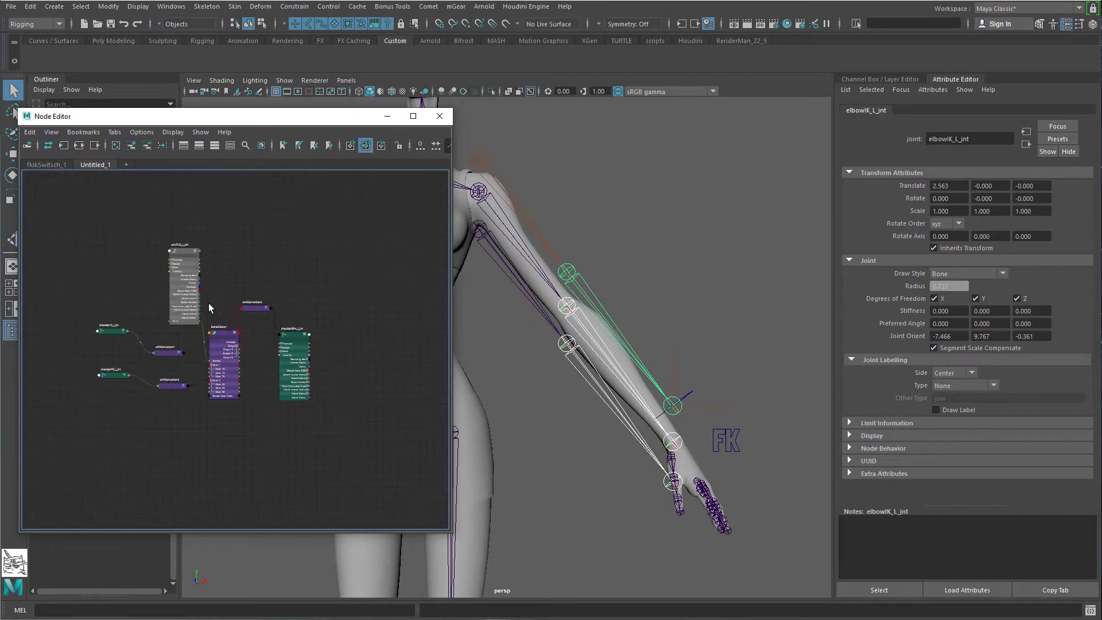
alt+middle_drag(208, 303, 224, 315)
click(126, 165)
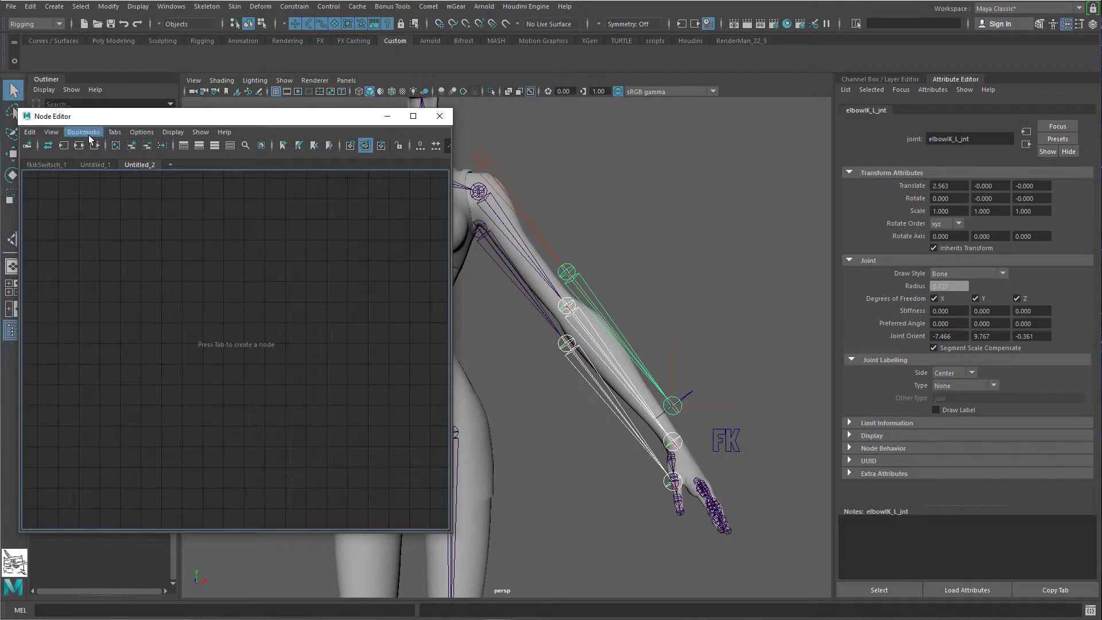
click(131, 145)
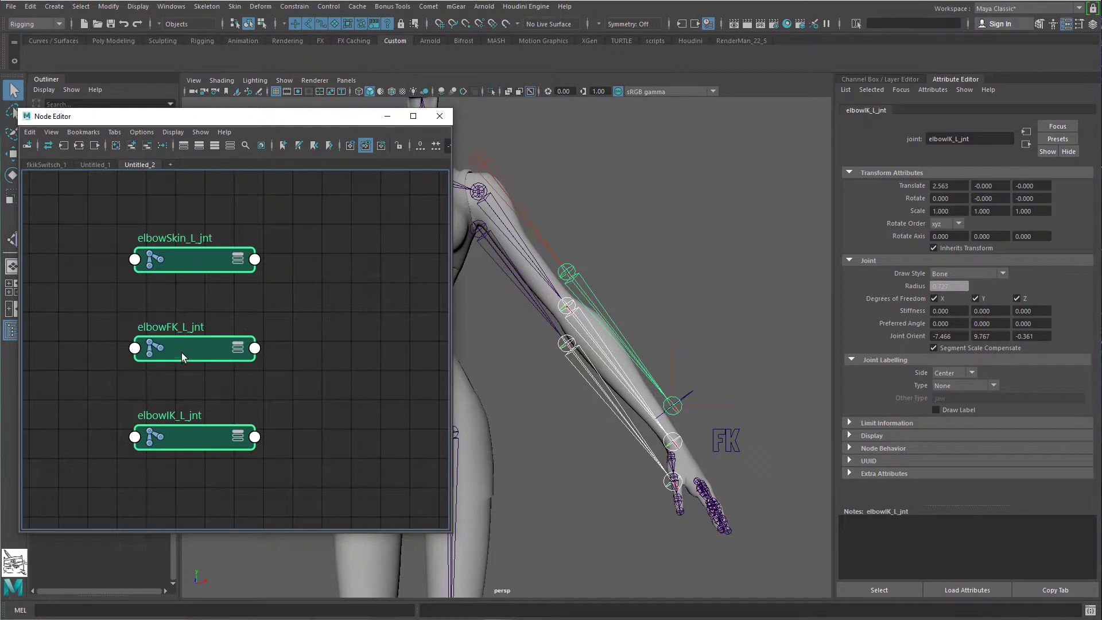
Step: Arrange the elbow nodes with elbowIK_L_jnt above elbowFK_L_jnt and elbowSkin_L_jnt to the right of both
alt+middle_drag(198, 346, 162, 370)
click(203, 249)
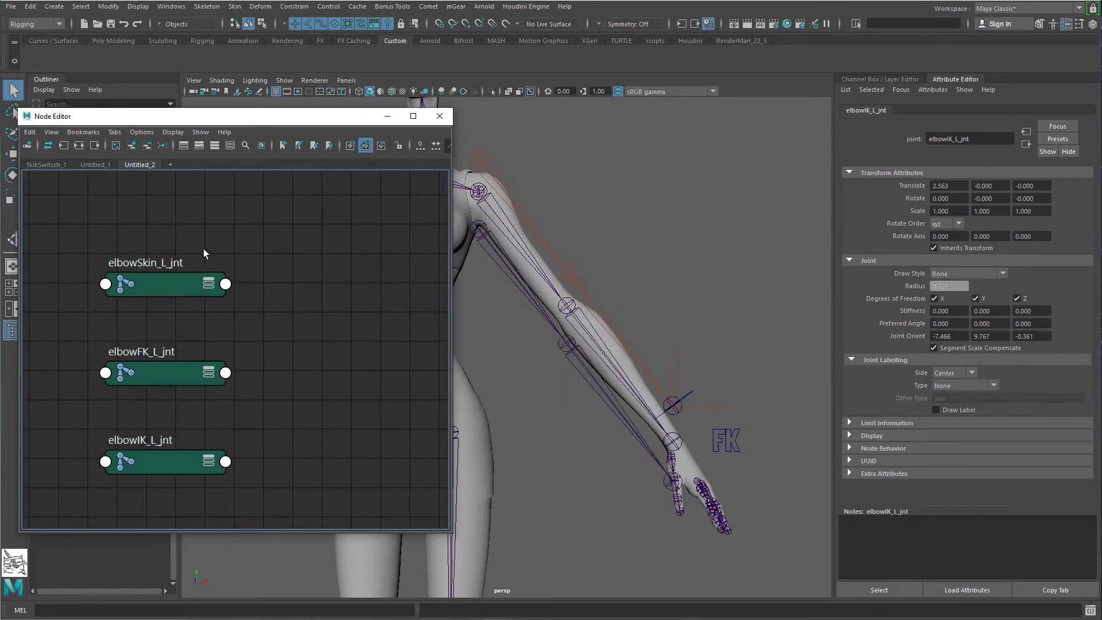
drag(191, 464, 152, 225)
drag(170, 372, 128, 426)
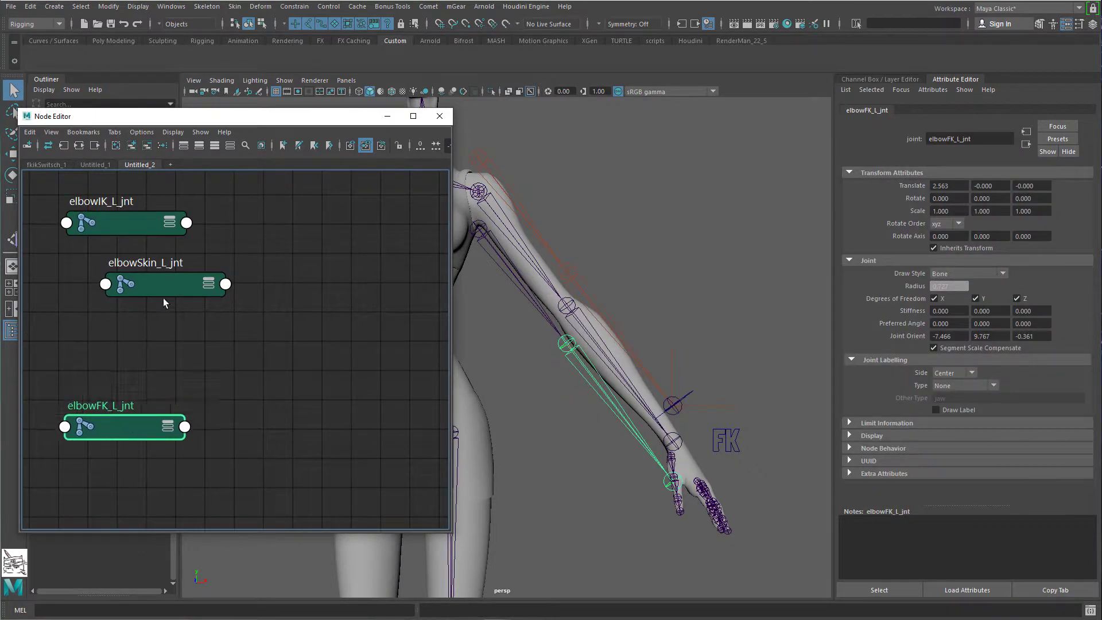
drag(163, 294, 403, 324)
scroll(389, 310, down, 5)
alt+middle_drag(295, 305, 218, 294)
scroll(223, 297, up, 4)
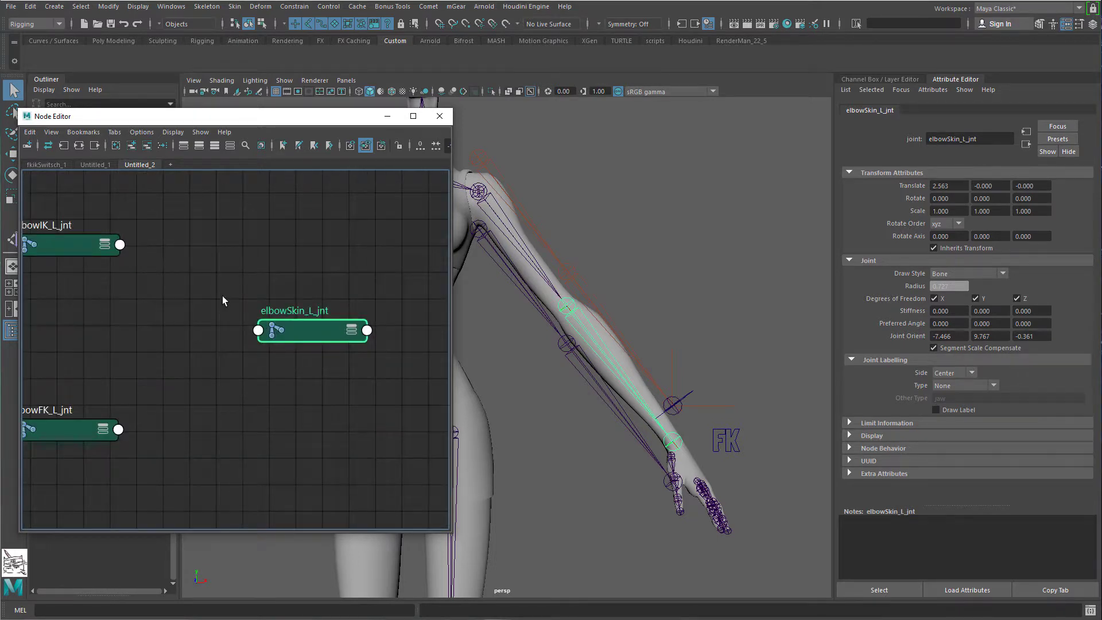
Step: Create a blendColors node and place it between the IK and FK elbow nodes and elbowSkin_L_jnt
key(Tab)
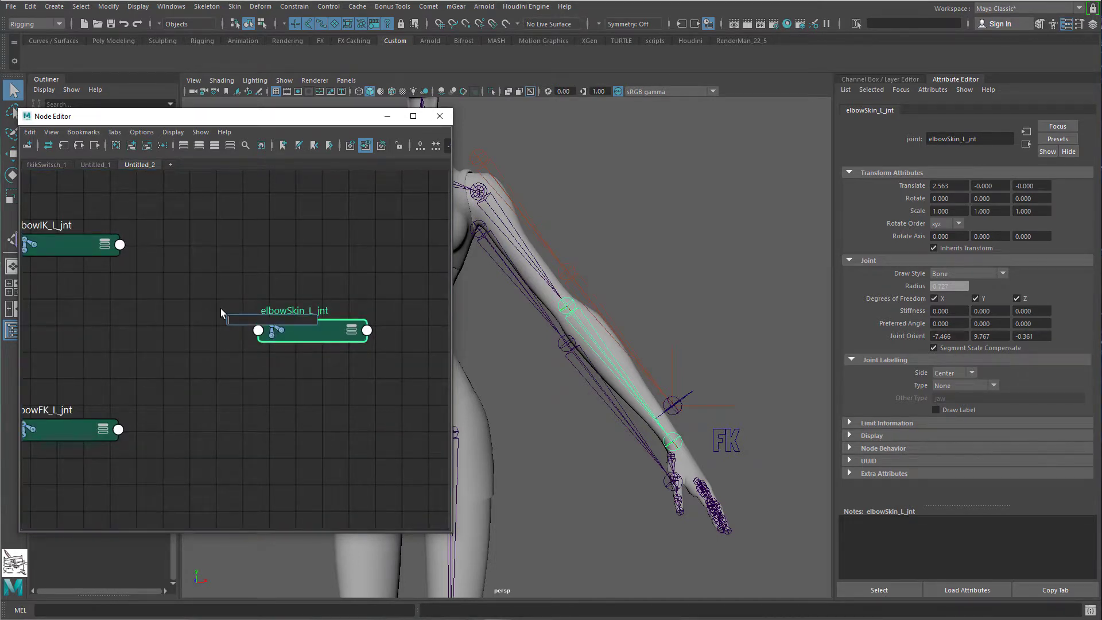
text(blen)
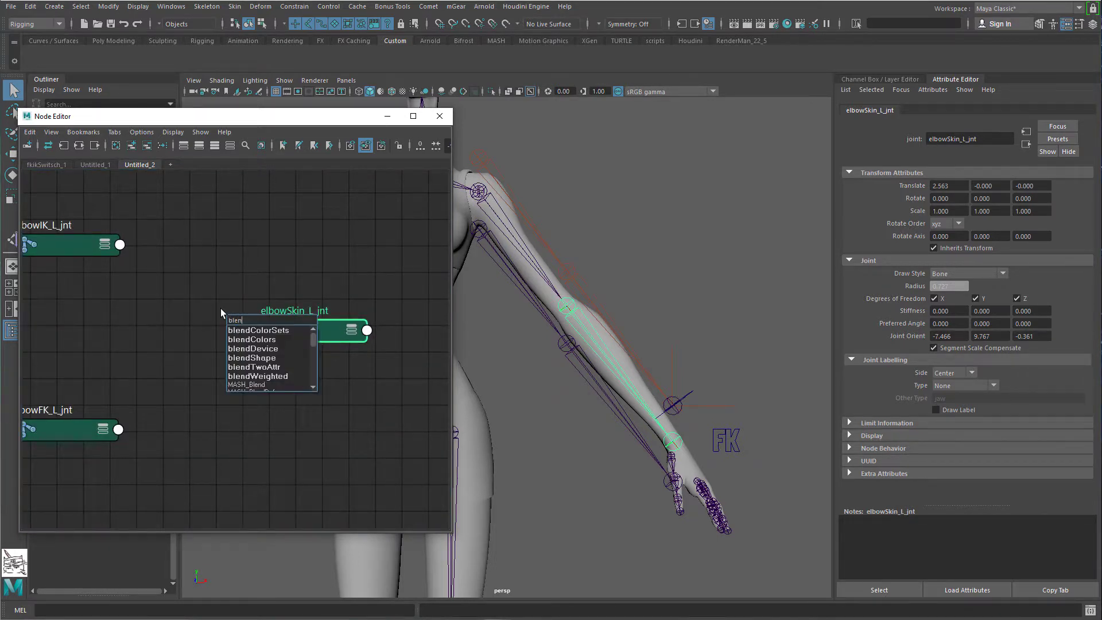
key(Down)
key(Down)
key(Return)
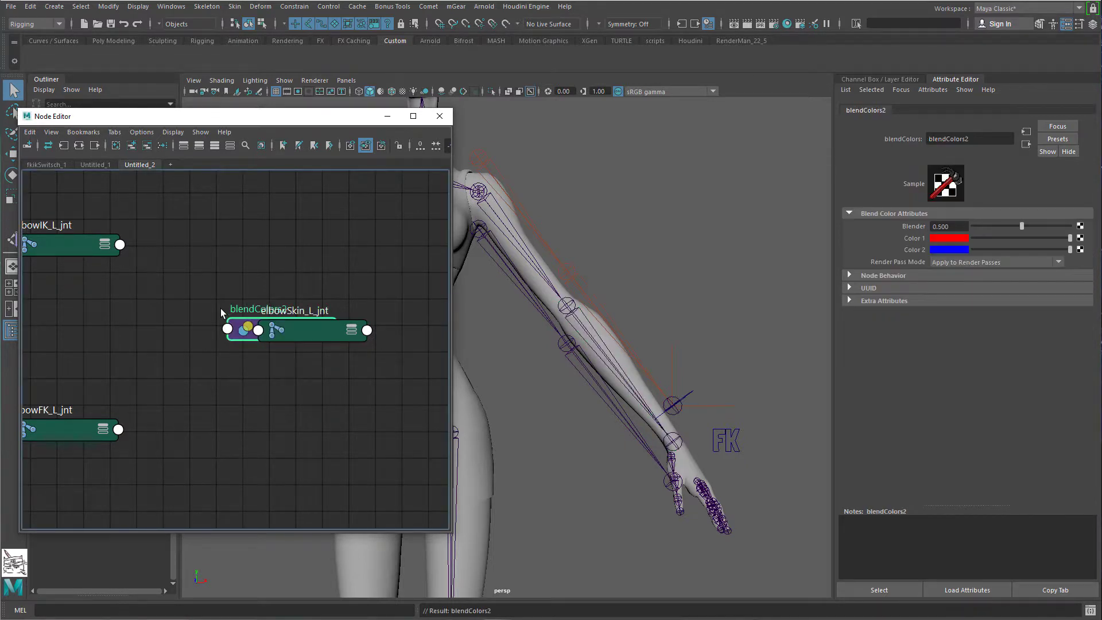
drag(300, 333, 378, 402)
drag(244, 330, 200, 308)
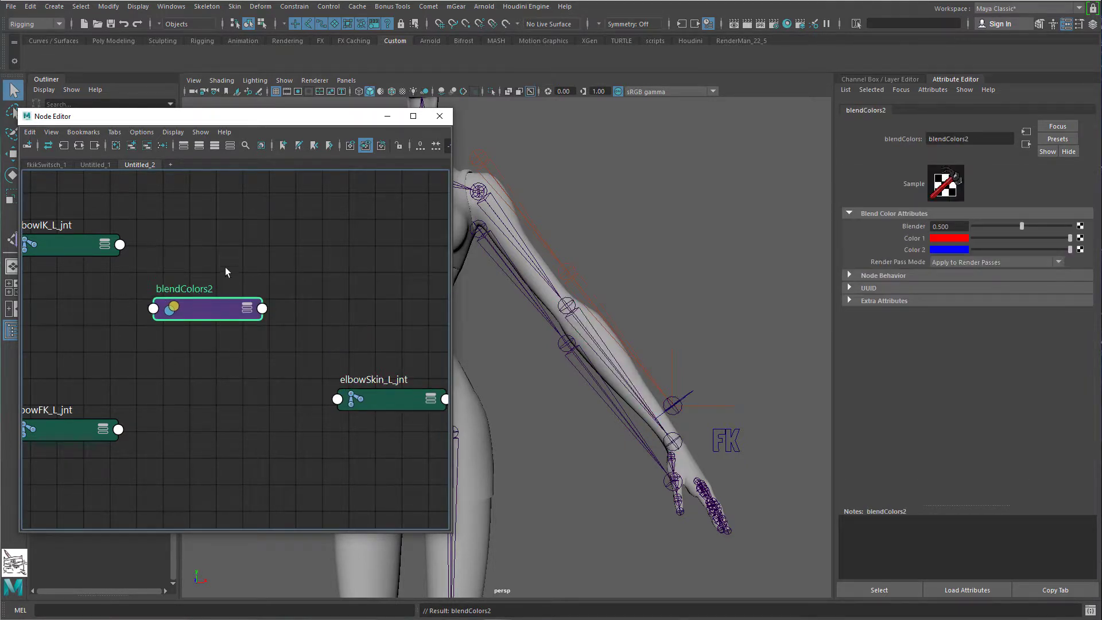
drag(391, 400, 398, 345)
Step: Connect Rotate of elbowIK_L_jnt to Color 1 of blendColors2
click(109, 248)
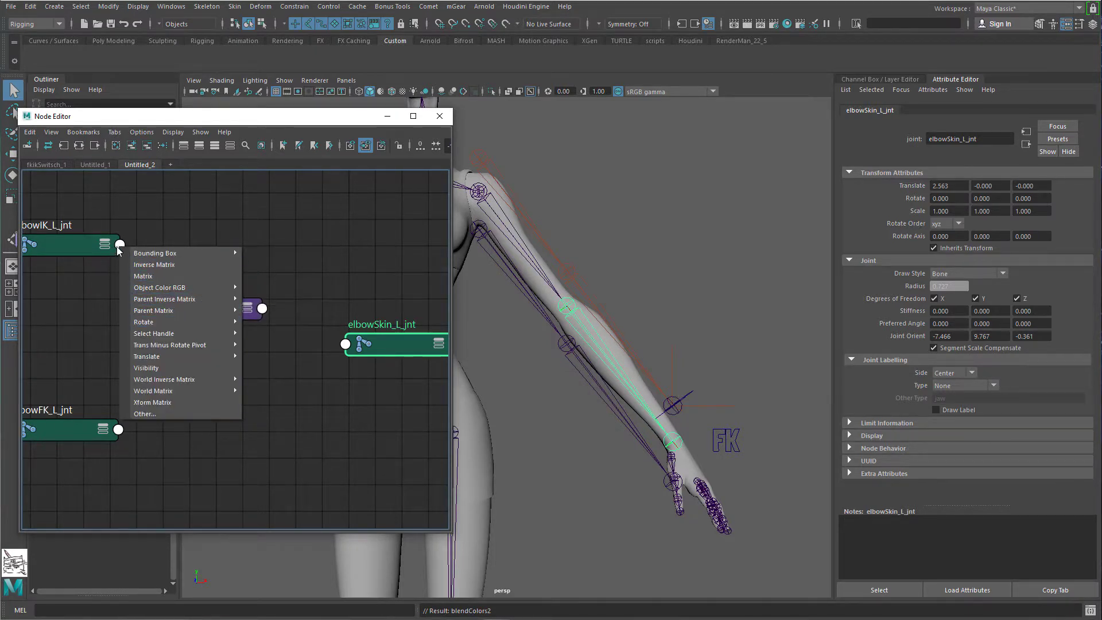
mouse_move(171, 323)
click(293, 326)
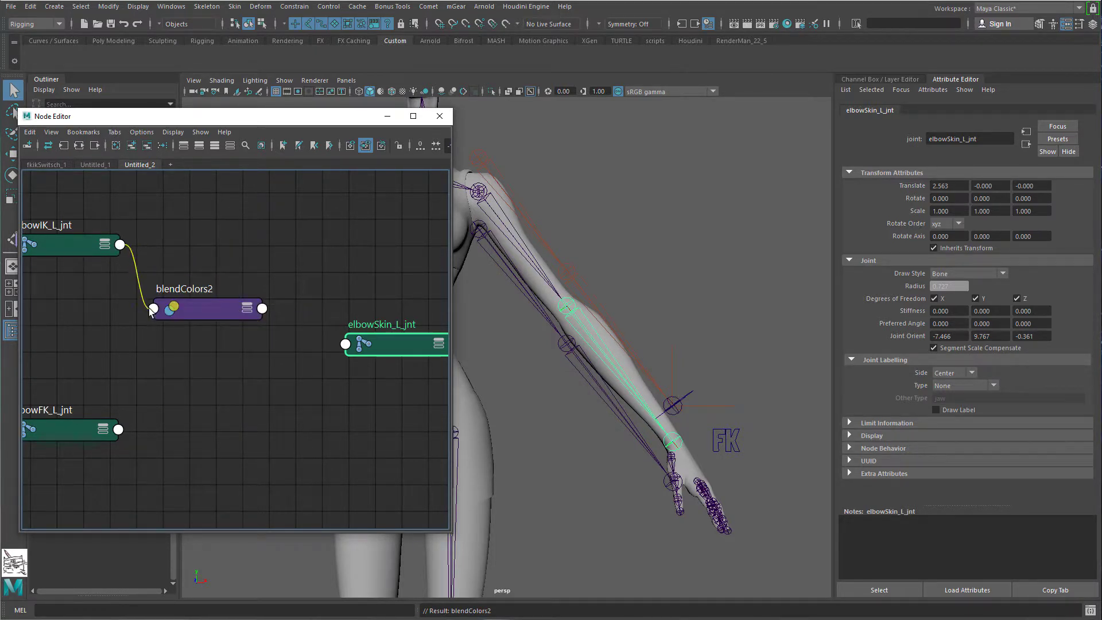
click(156, 312)
click(166, 325)
click(118, 430)
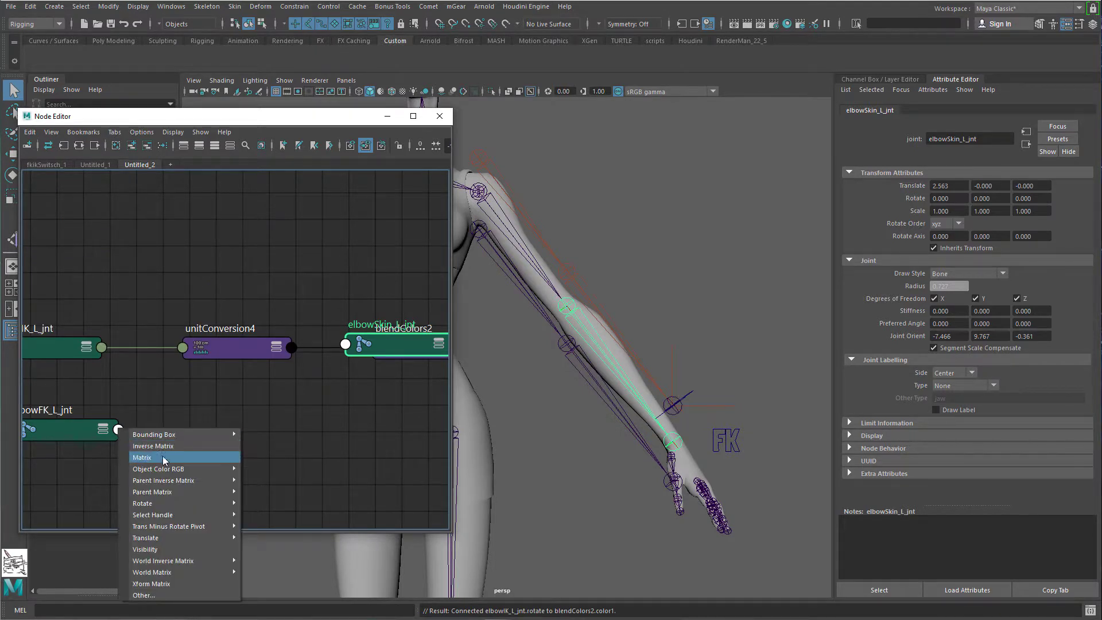
mouse_move(189, 503)
click(281, 503)
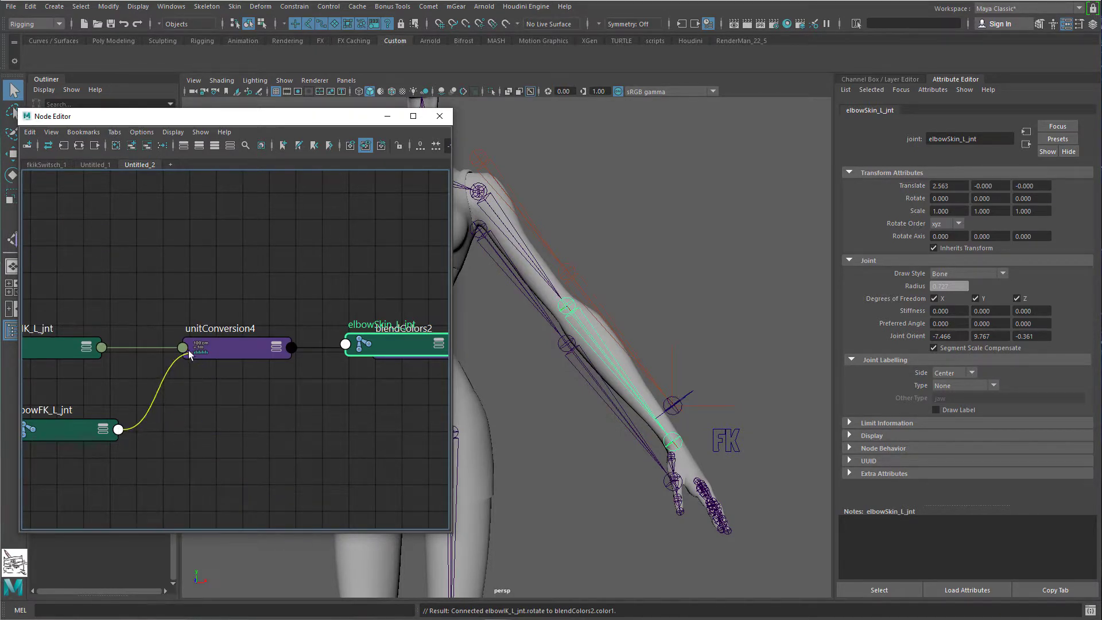
click(184, 349)
click(194, 415)
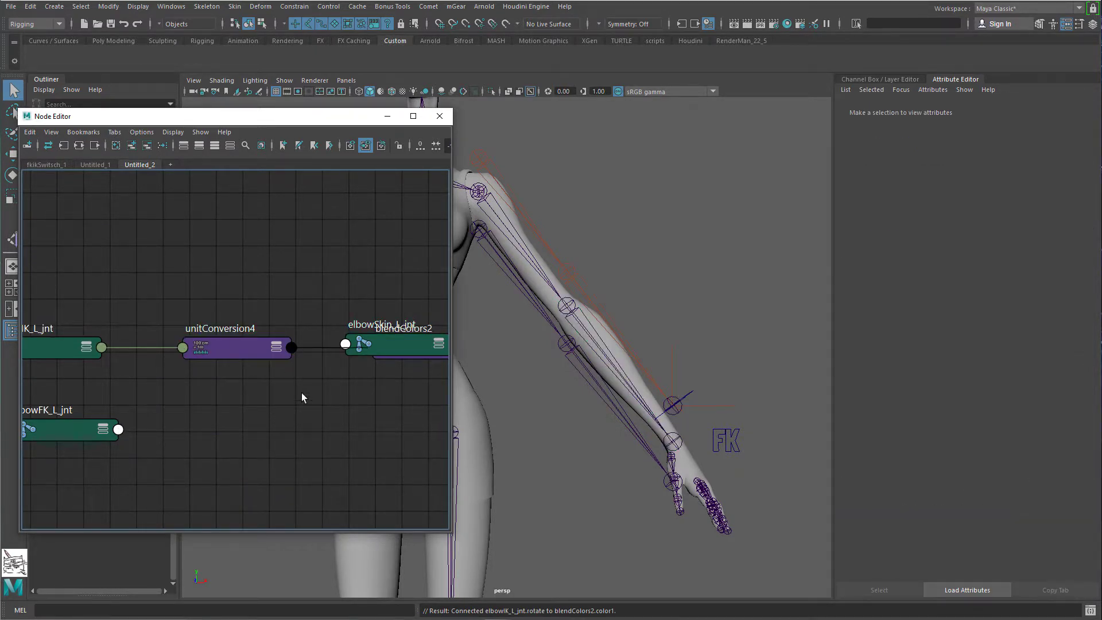
scroll(303, 396, down, 2)
drag(241, 361, 228, 327)
click(139, 436)
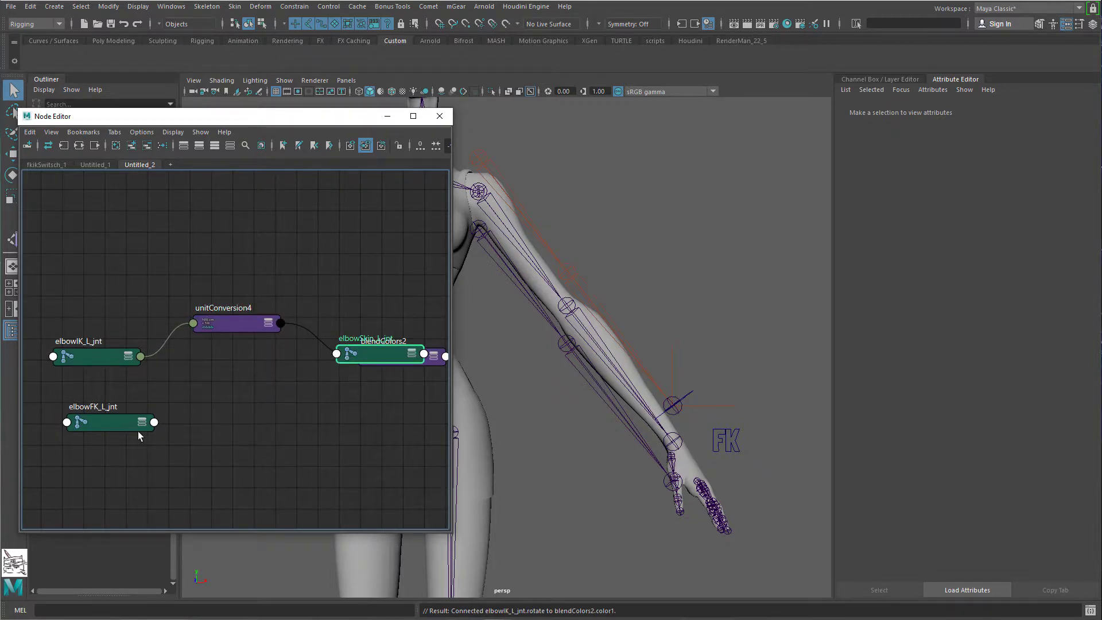
click(153, 422)
mouse_move(248, 502)
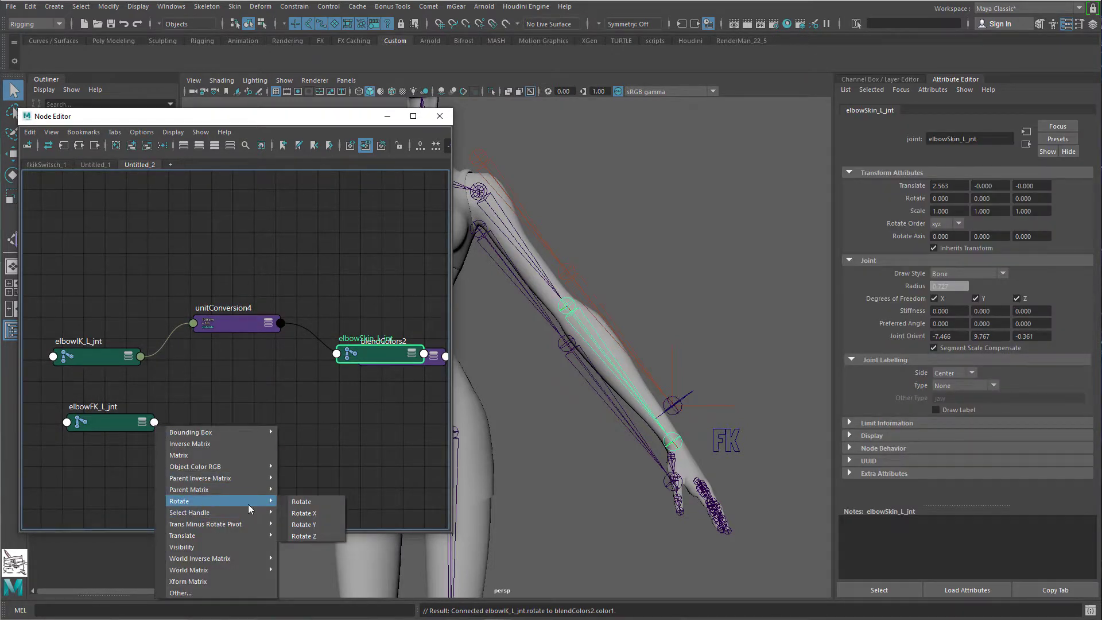
click(301, 502)
click(336, 354)
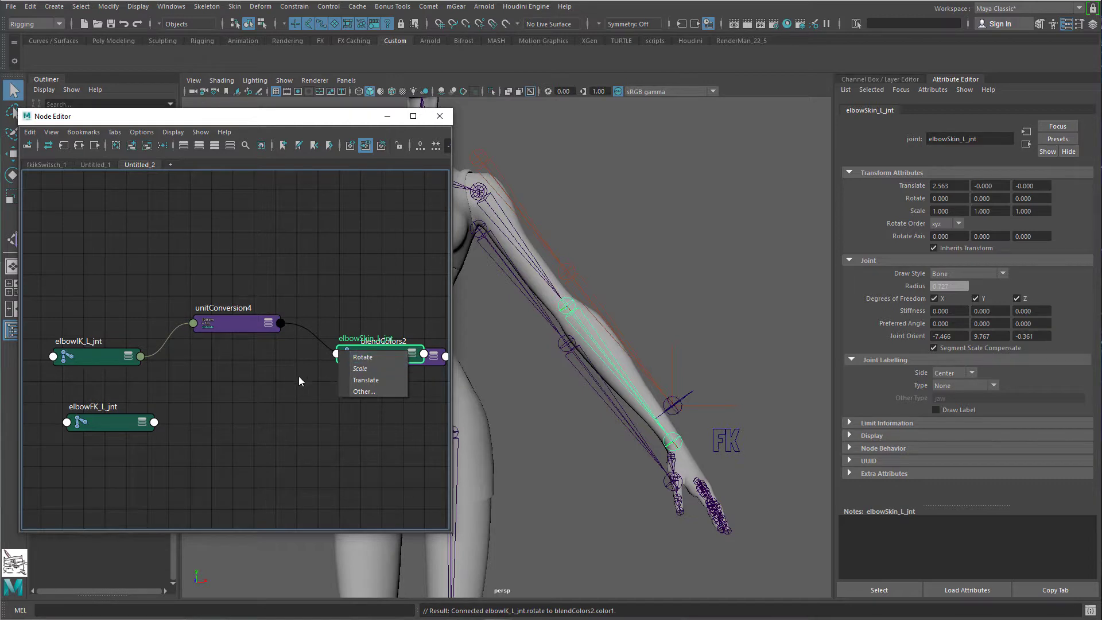
click(298, 381)
click(304, 374)
Step: Spread out the overlapping nodes, with elbowSkin_L_jnt above blendColors2 and unitConversion4 above elbowIK_L_jnt
drag(352, 357, 360, 305)
drag(408, 361, 324, 388)
drag(233, 323, 193, 301)
Step: Connect Rotate of elbowFK_L_jnt to Color 2 of blendColors2
click(154, 422)
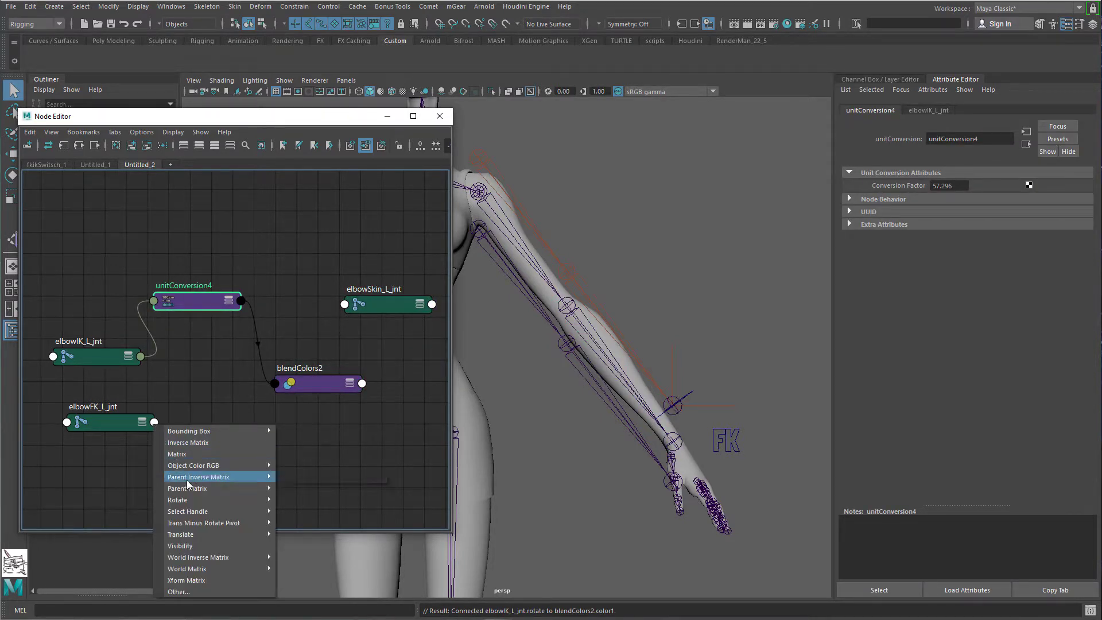
mouse_move(252, 500)
click(307, 502)
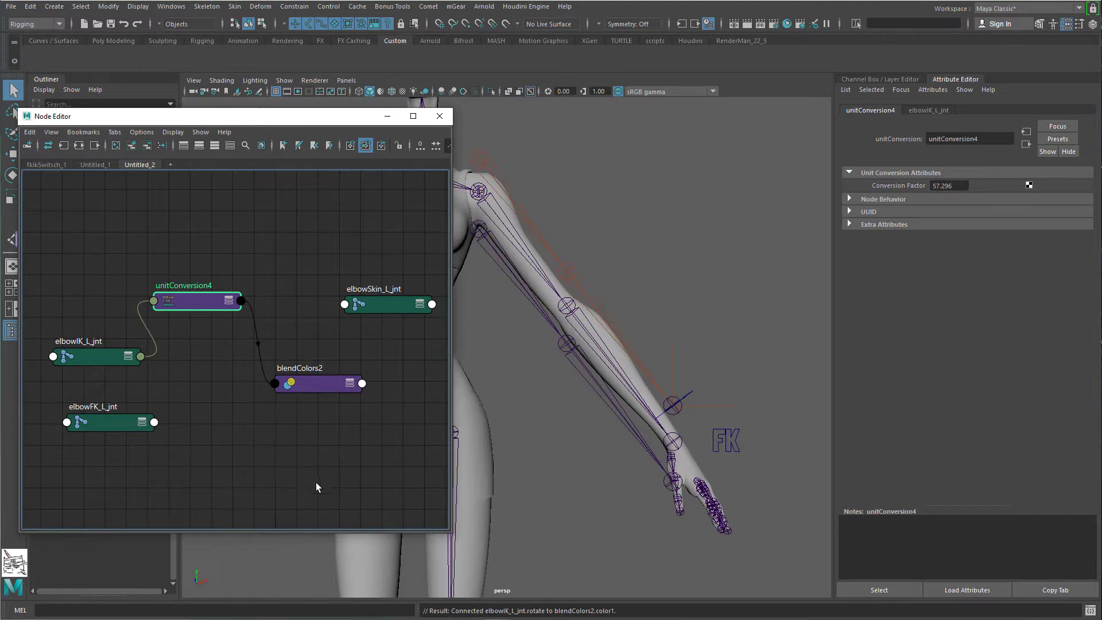
click(273, 383)
click(395, 427)
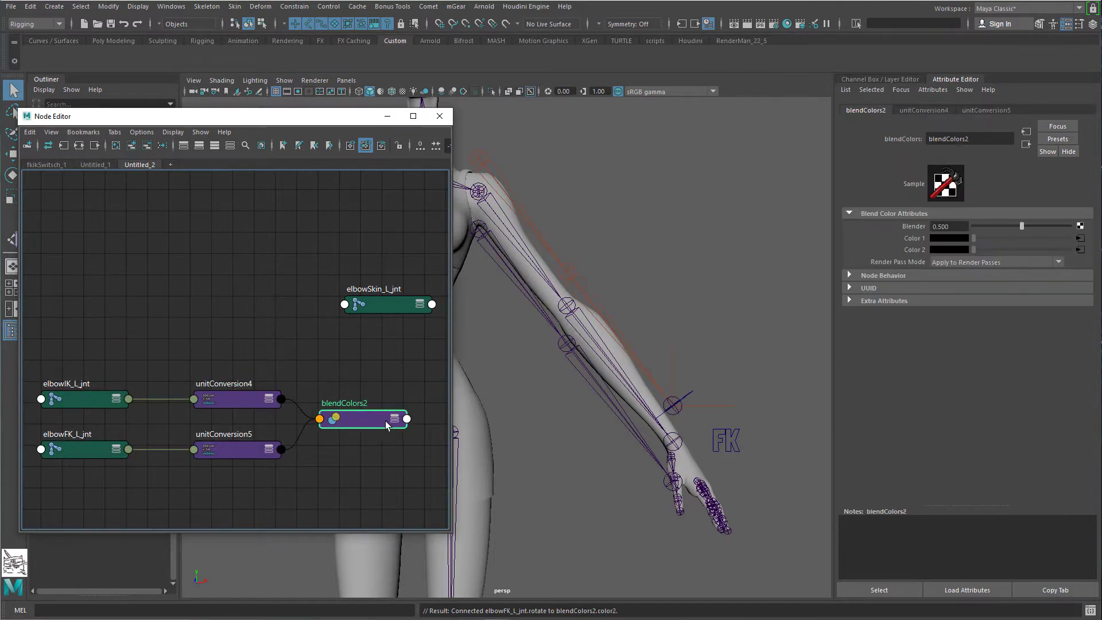
Step: Expand blendColors2, place elbowSkin_L_jnt beside it, and connect Output to the joint's Rotate
key(3)
scroll(384, 316, down, 1)
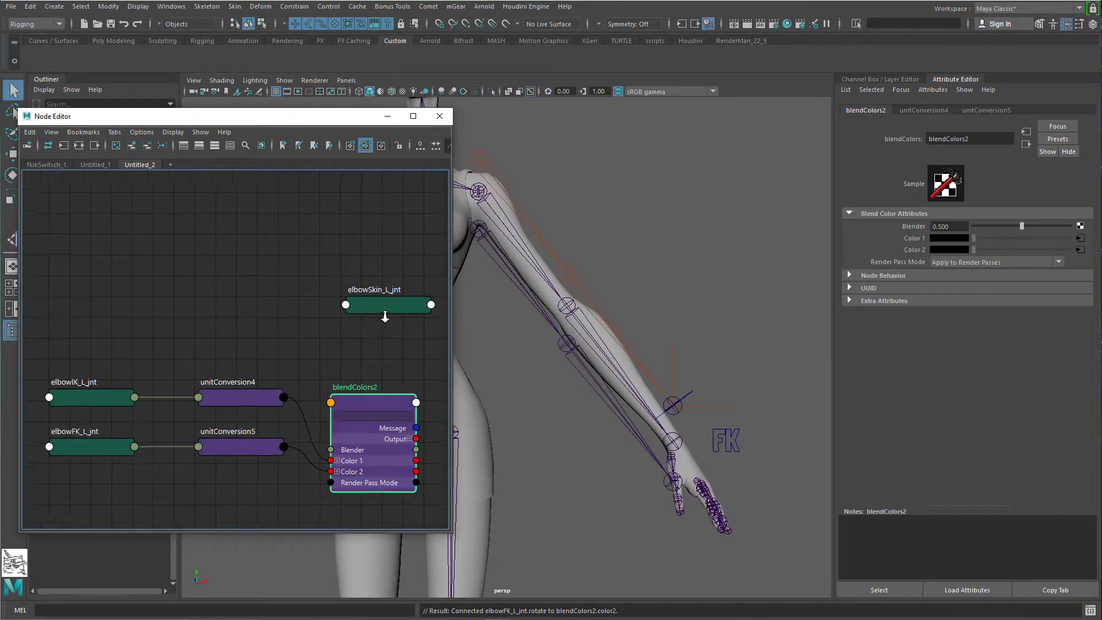
alt+right_drag(385, 316, 376, 323)
alt+middle_drag(376, 323, 269, 322)
drag(277, 305, 369, 425)
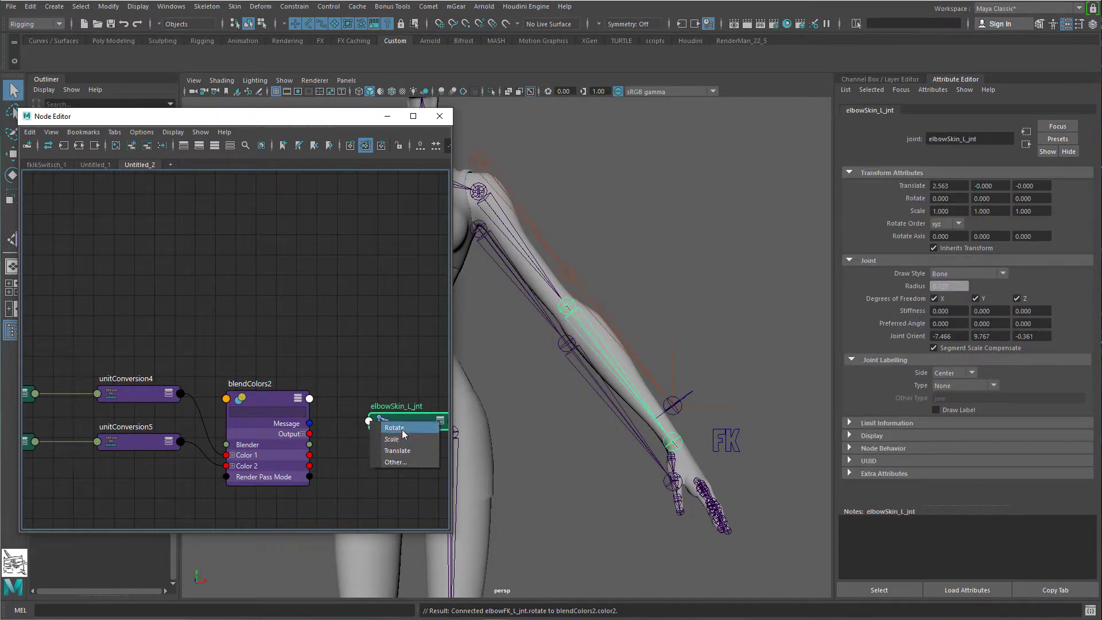
click(402, 429)
alt+middle_drag(323, 310, 378, 364)
alt+right_drag(379, 366, 366, 372)
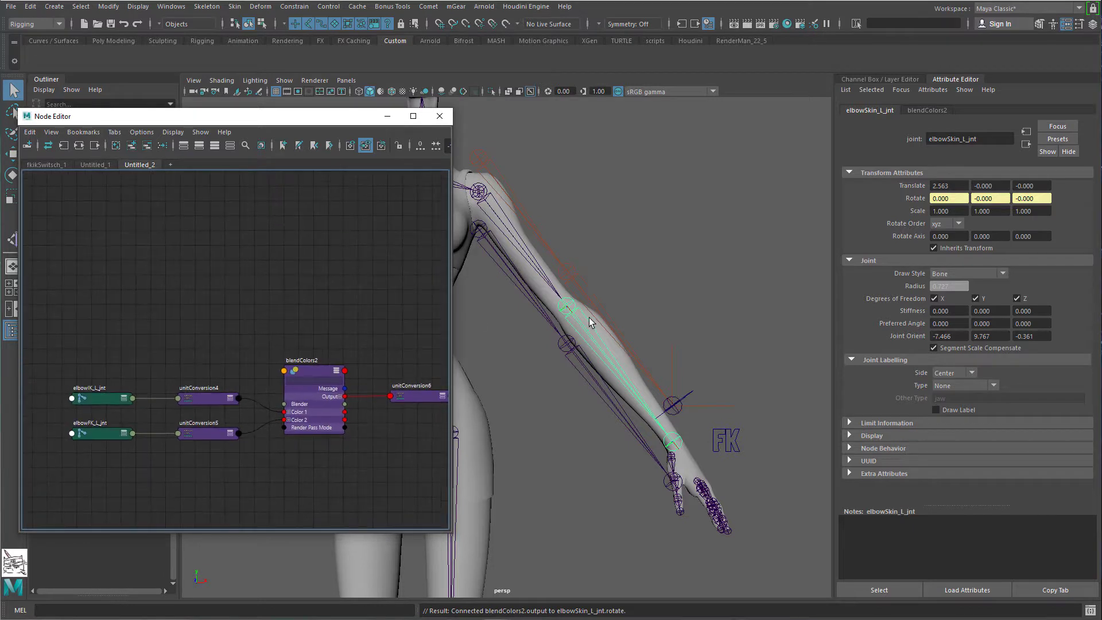
Step: Add armFKIK_L_ctrl to the elbow graph, remove its shape nodes, and expand its full attribute list
alt+middle_drag(612, 360, 646, 375)
click(185, 277)
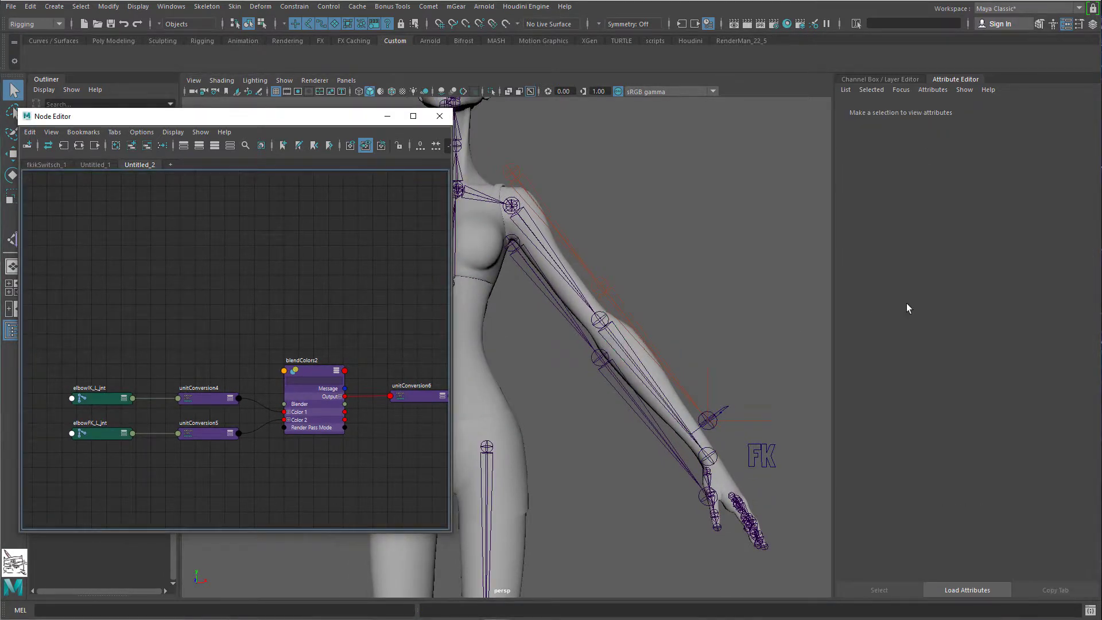
click(758, 454)
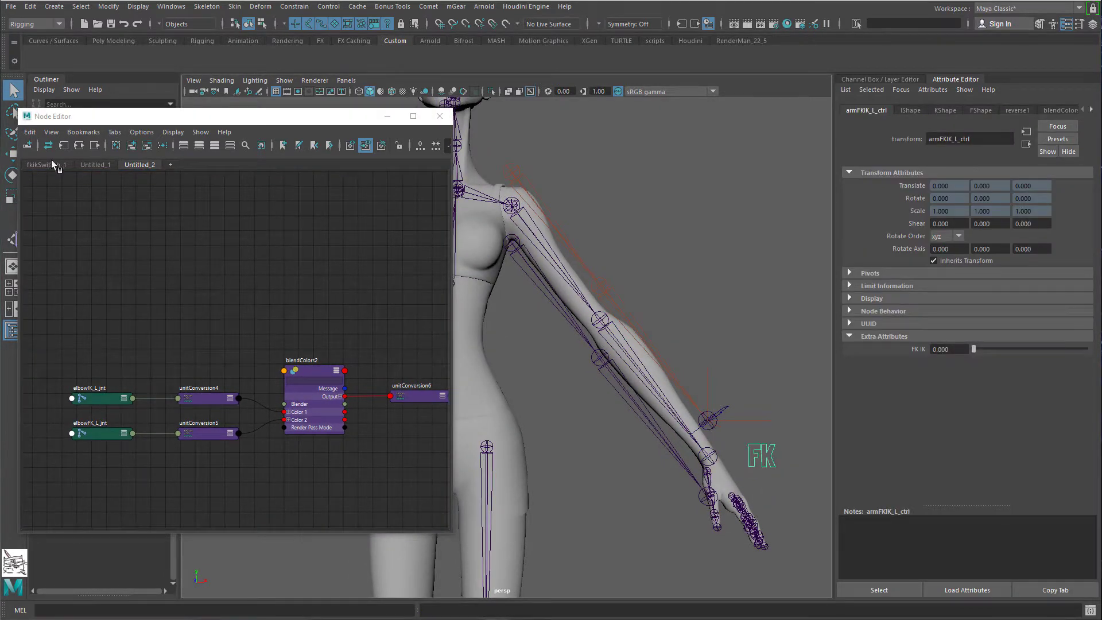
click(132, 146)
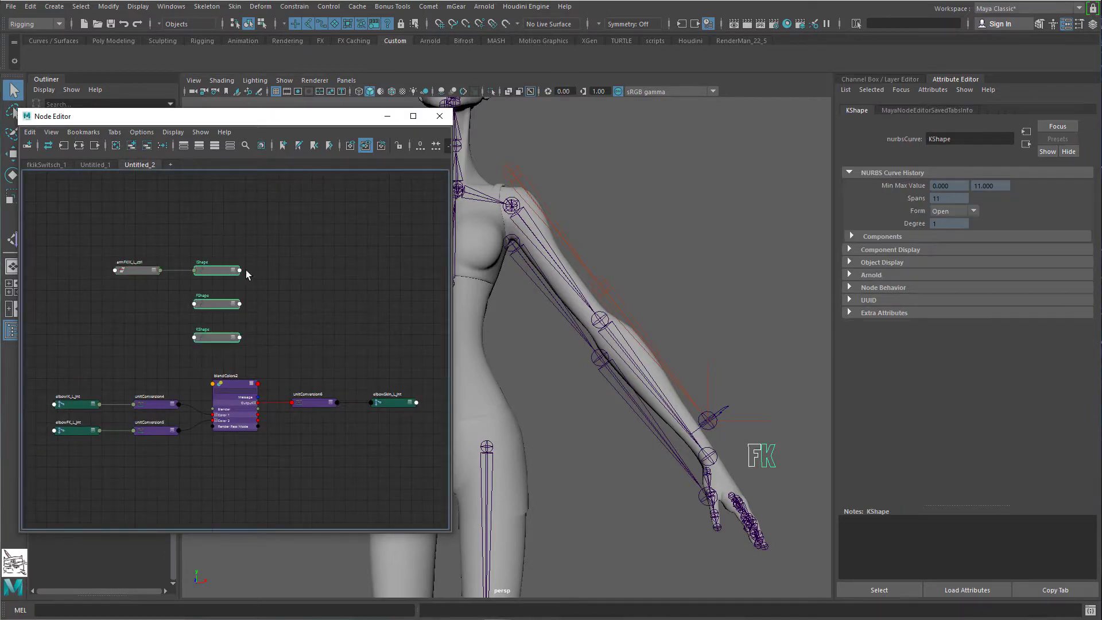
click(147, 145)
click(154, 270)
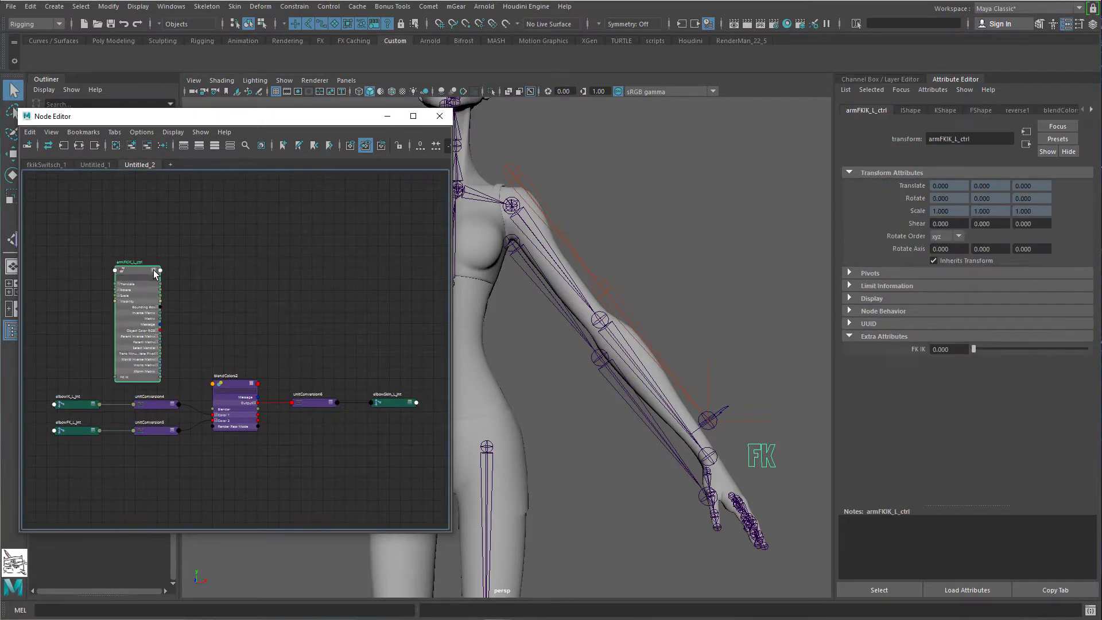
Step: Connect the FK IK attribute of armFKIK_L_ctrl to Blender of blendColors2
scroll(171, 243, up, 6)
scroll(237, 385, down, 4)
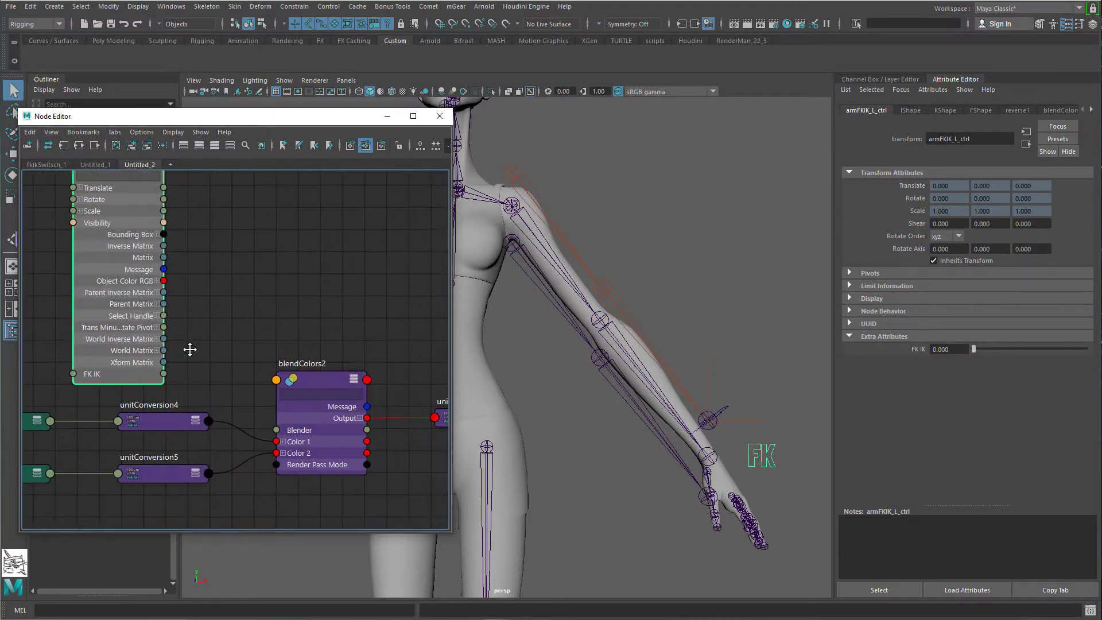
drag(164, 374, 276, 430)
scroll(278, 418, down, 5)
click(780, 450)
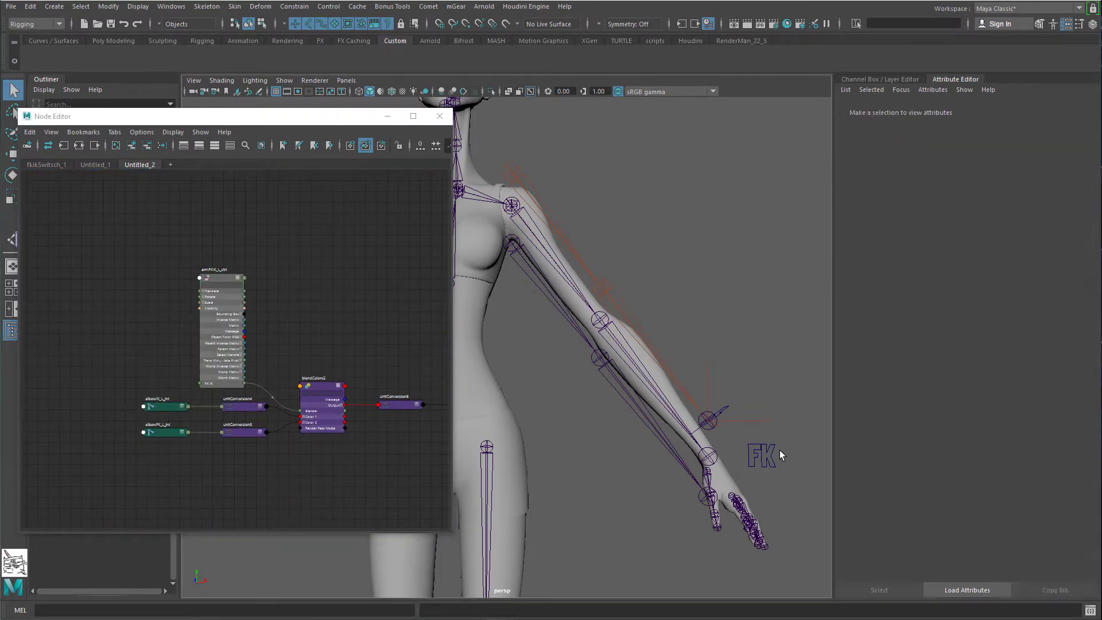
click(779, 453)
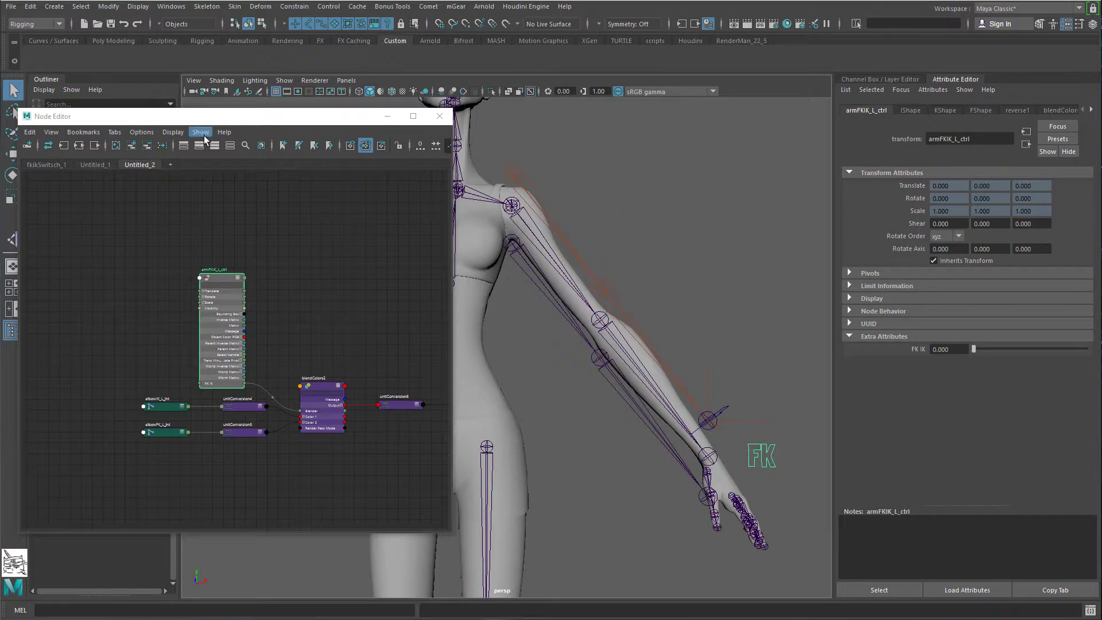
Step: Rename the blendColors2 node as elbow_L_bldClrs
scroll(259, 356, up, 3)
double_click(381, 415)
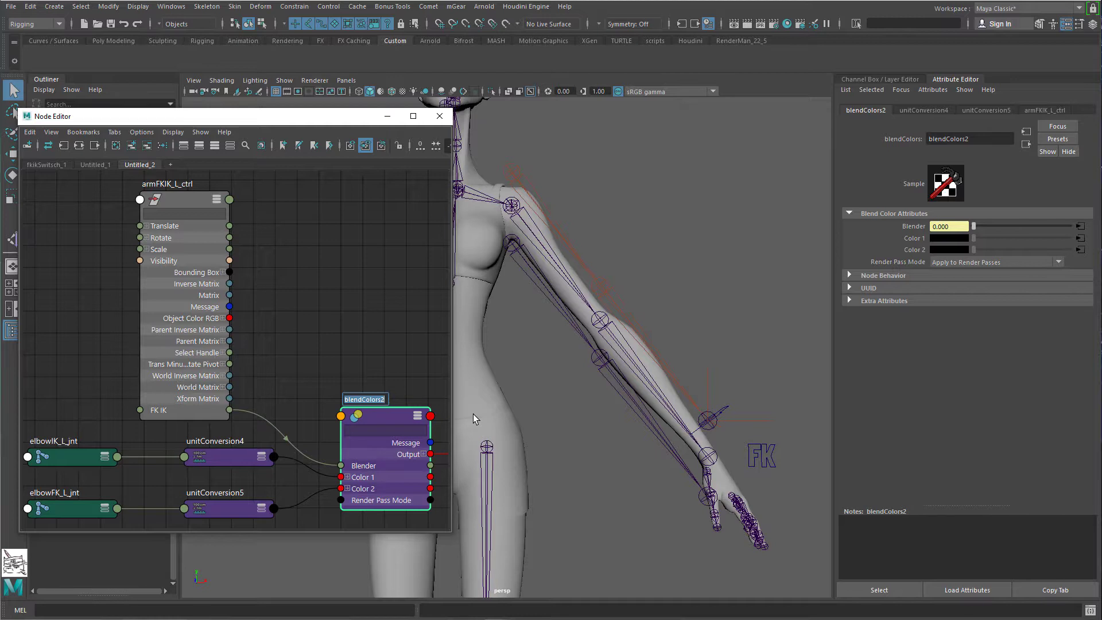
text(elbow_L_)
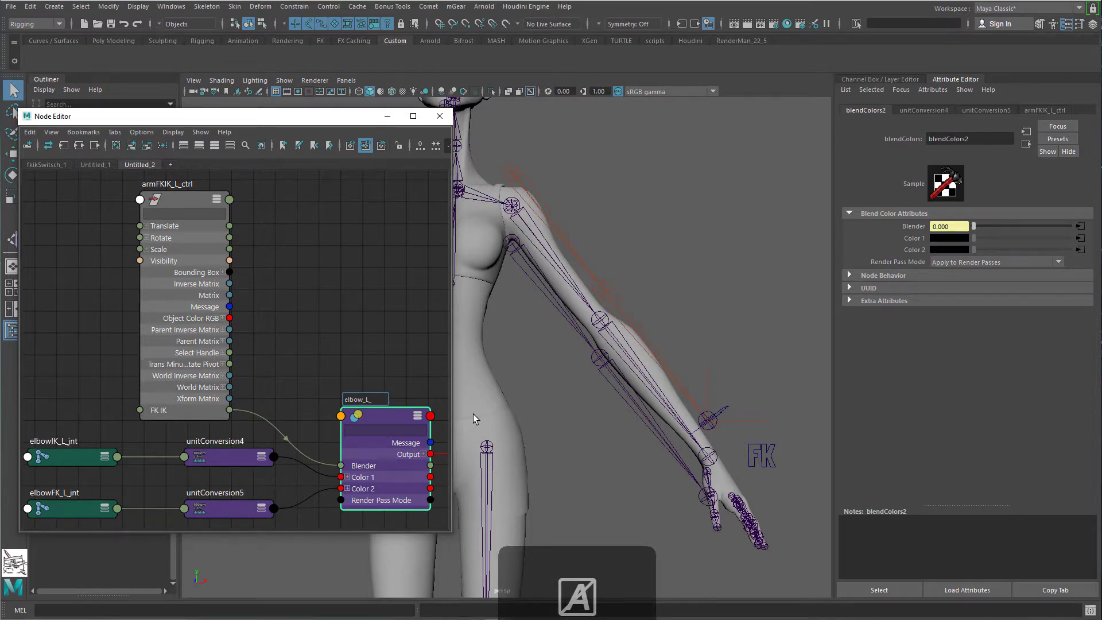
text(bldn)
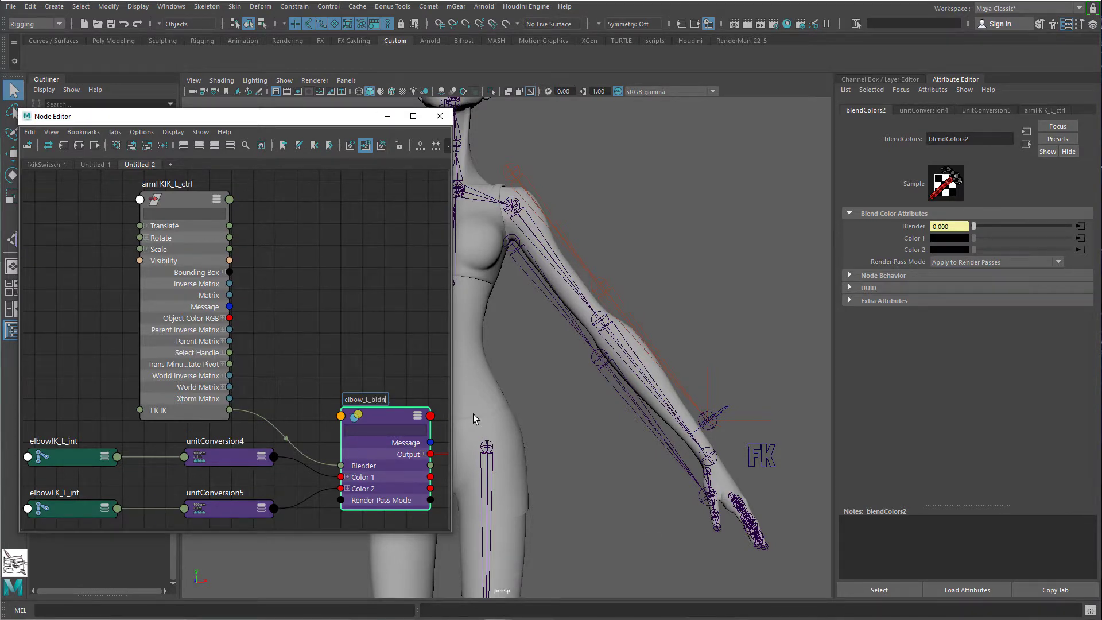
key(BackSpace)
text(Cl)
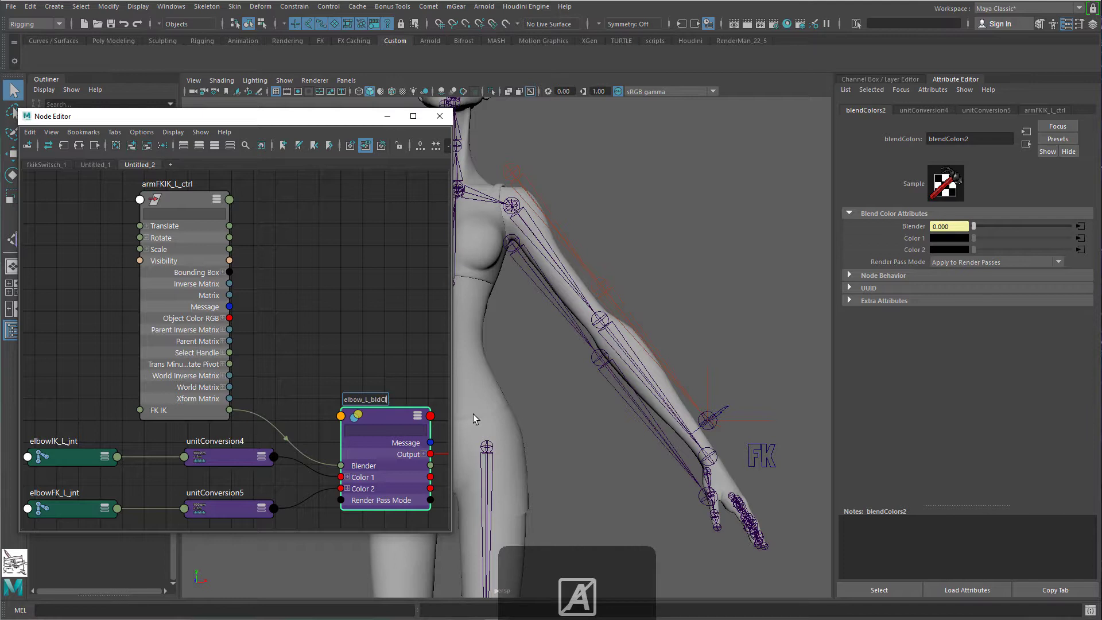
text(rs)
key(Return)
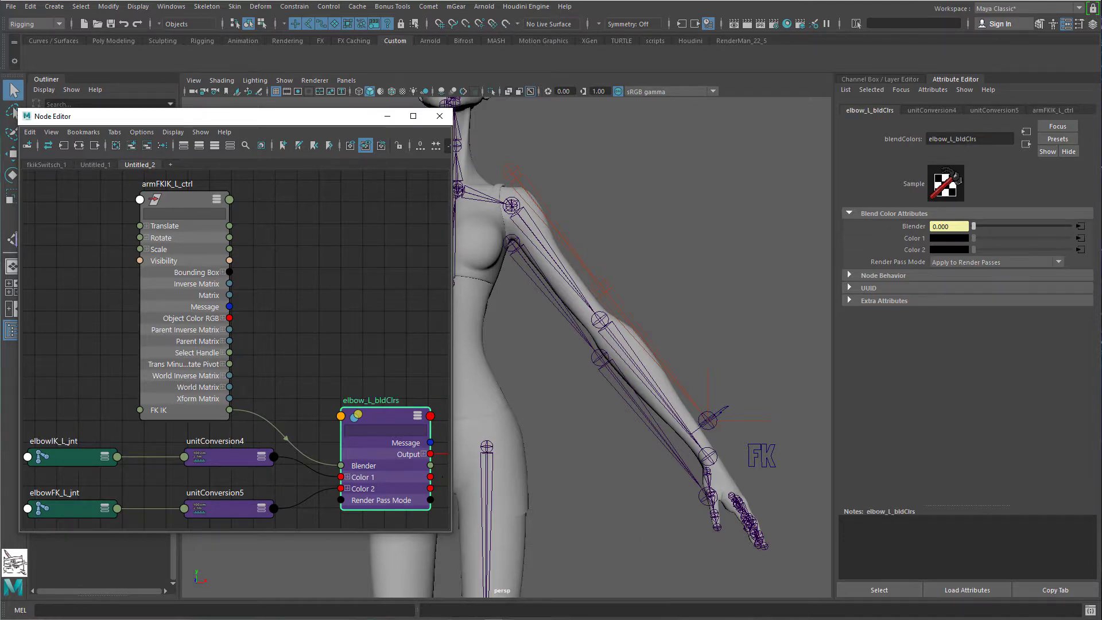
Step: Rename the blendColors1 node in the shoulder graph as shoulder_L_bldClrs
click(102, 165)
scroll(291, 309, up, 5)
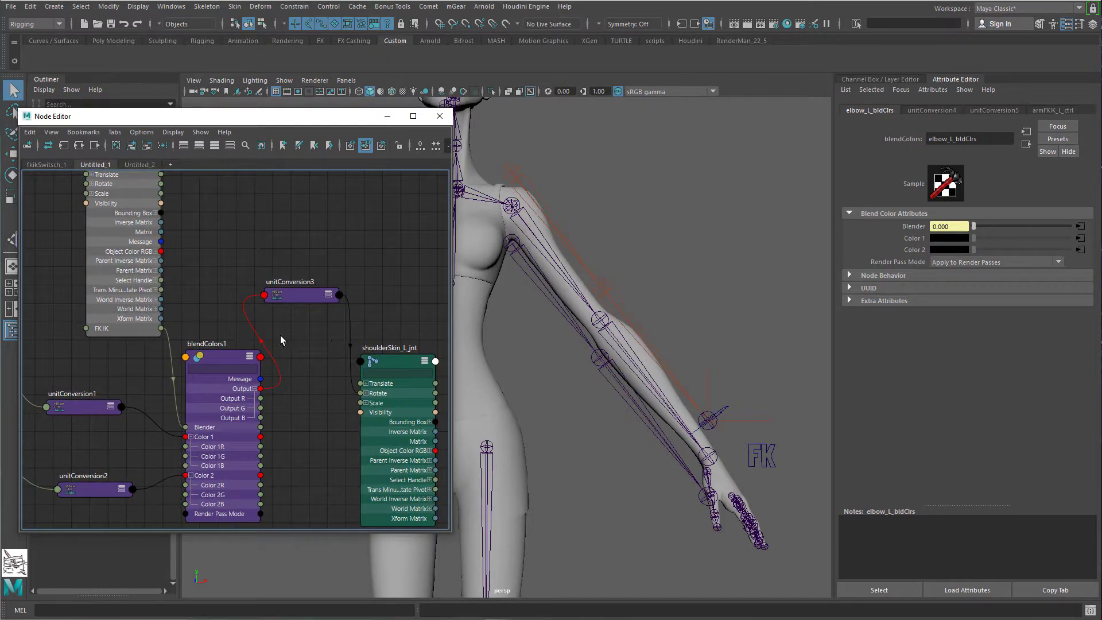
double_click(222, 348)
text(sh)
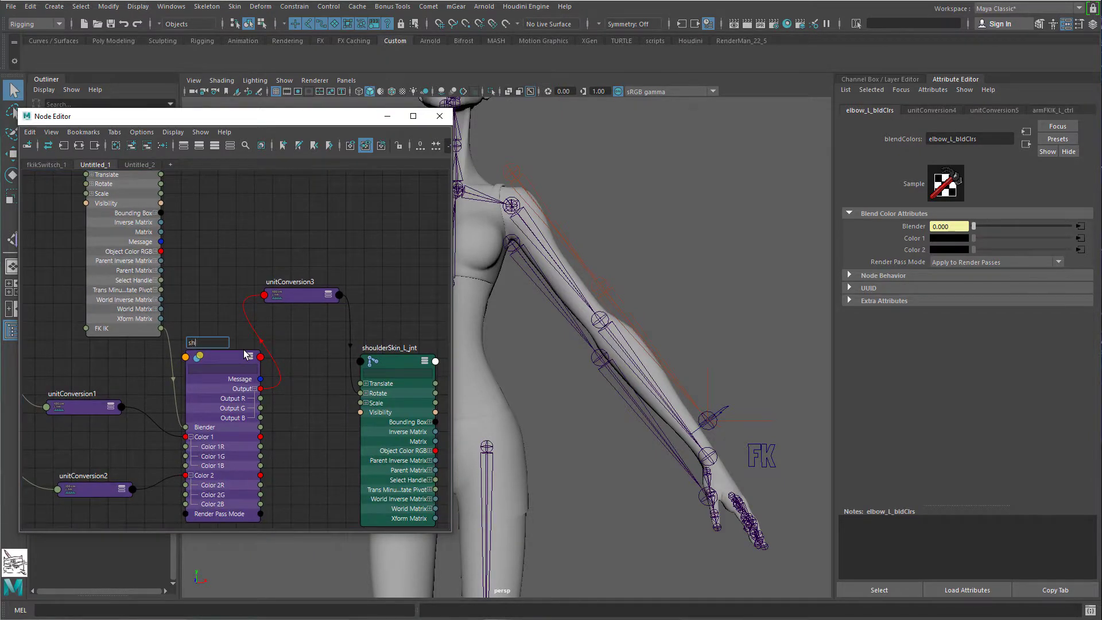
text(oulder_)
key(Caps_Lock)
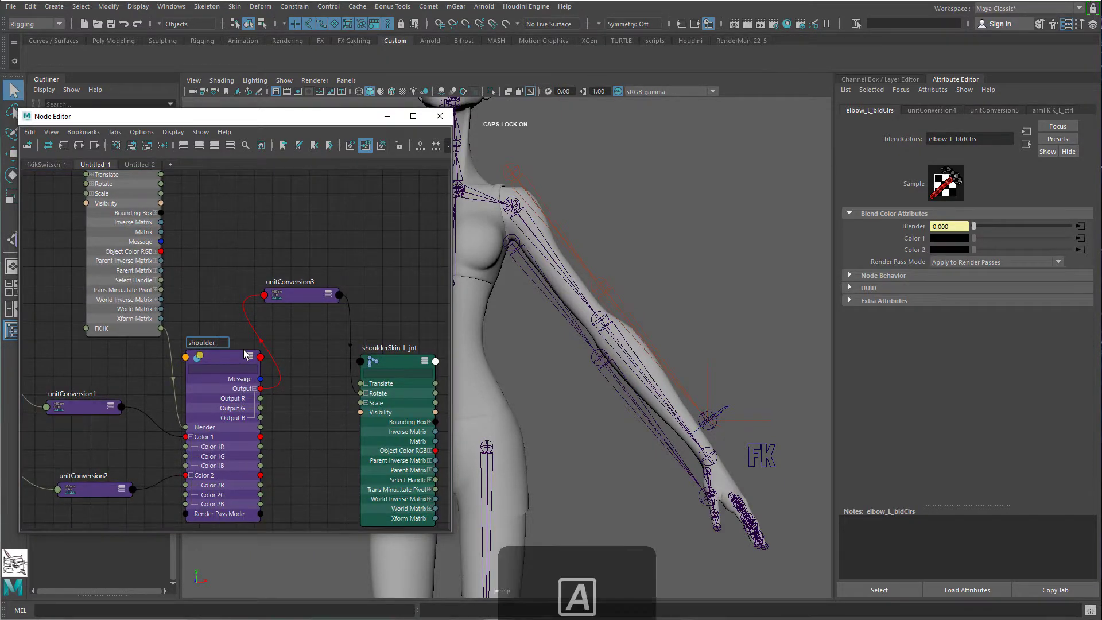
text(L)
key(Caps_Lock)
text(_bld)
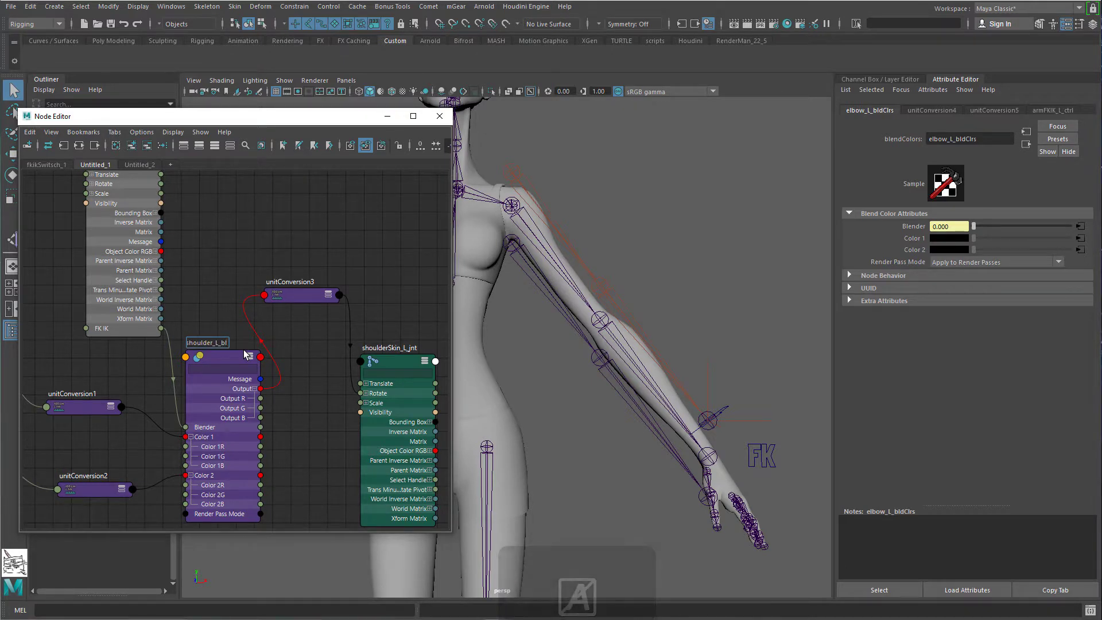
key(Caps_Lock)
text(C)
key(Caps_Lock)
text(lrs)
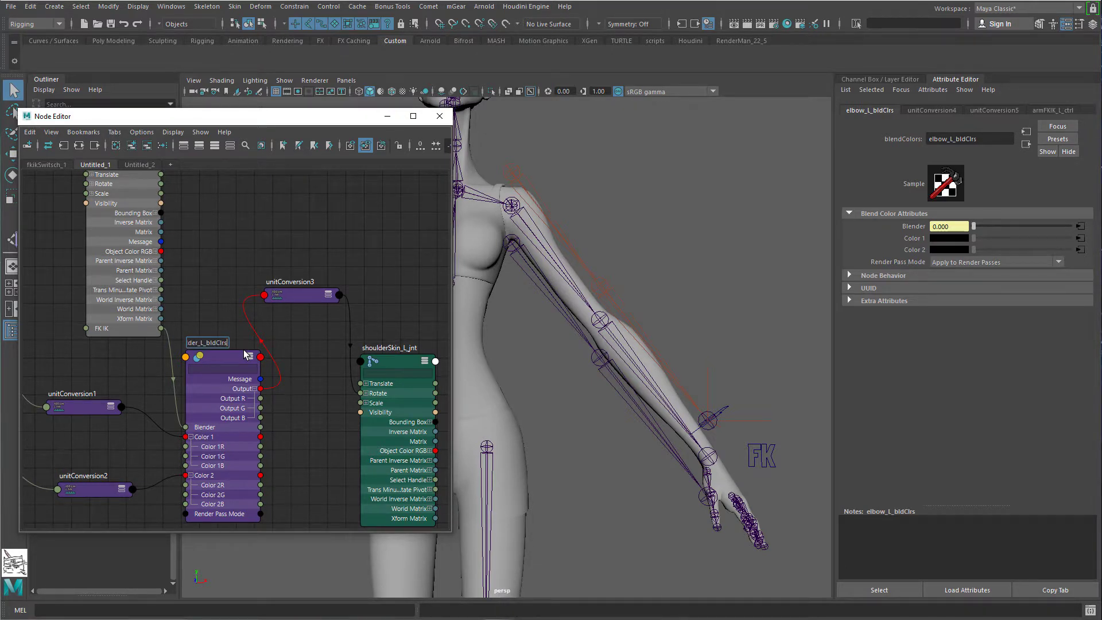
key(Return)
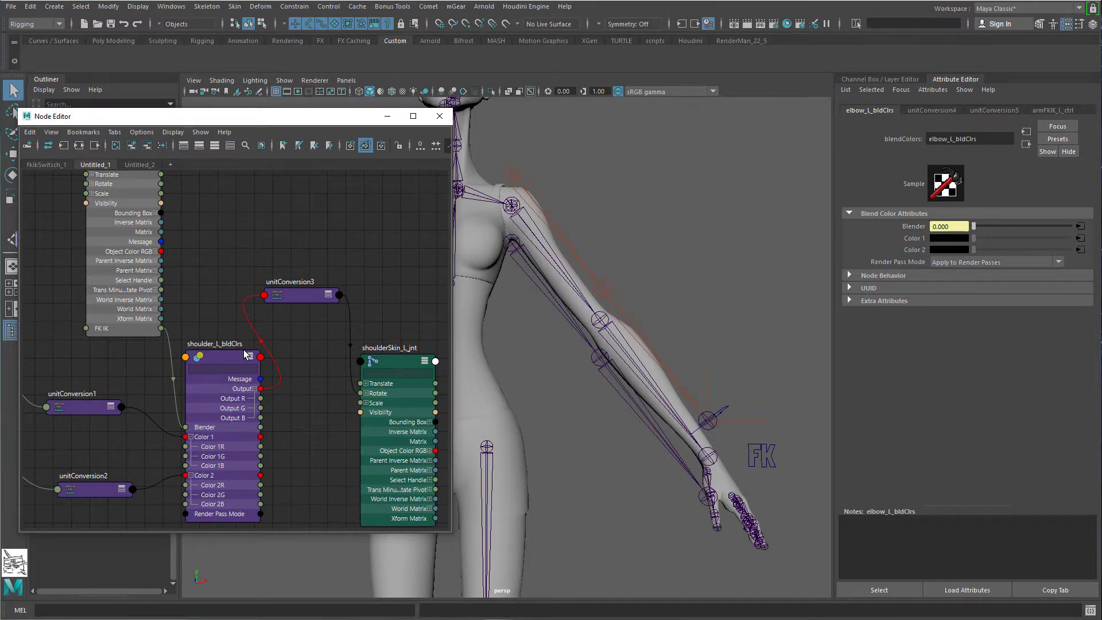
Step: Rename the Node Editor tab holding the shoulder graph as shoulder_L_fkik
click(137, 165)
click(98, 167)
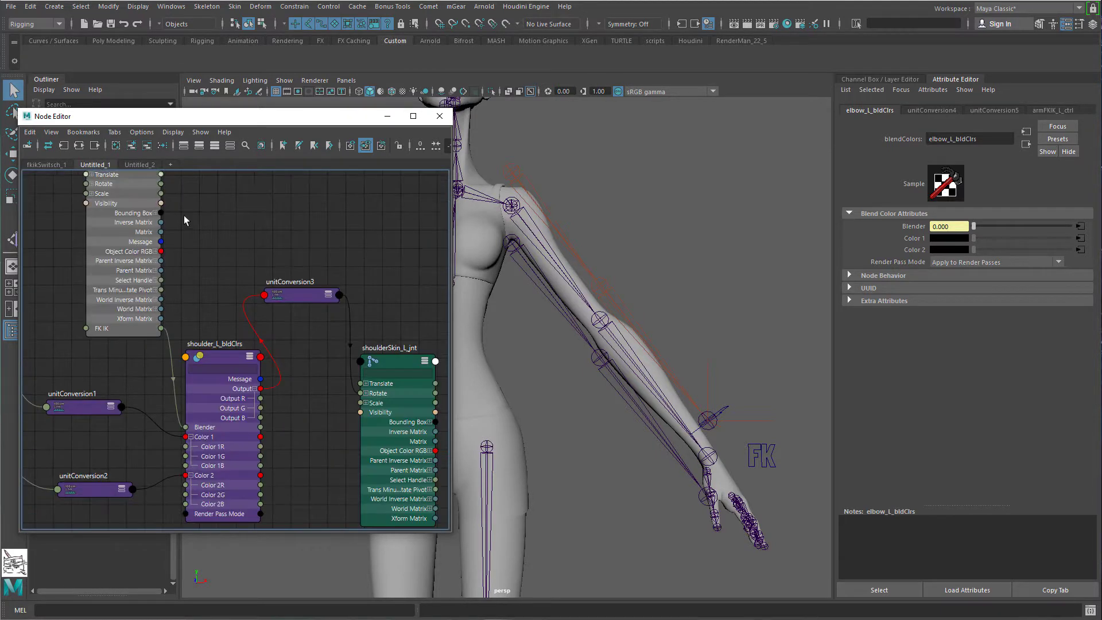
click(208, 360)
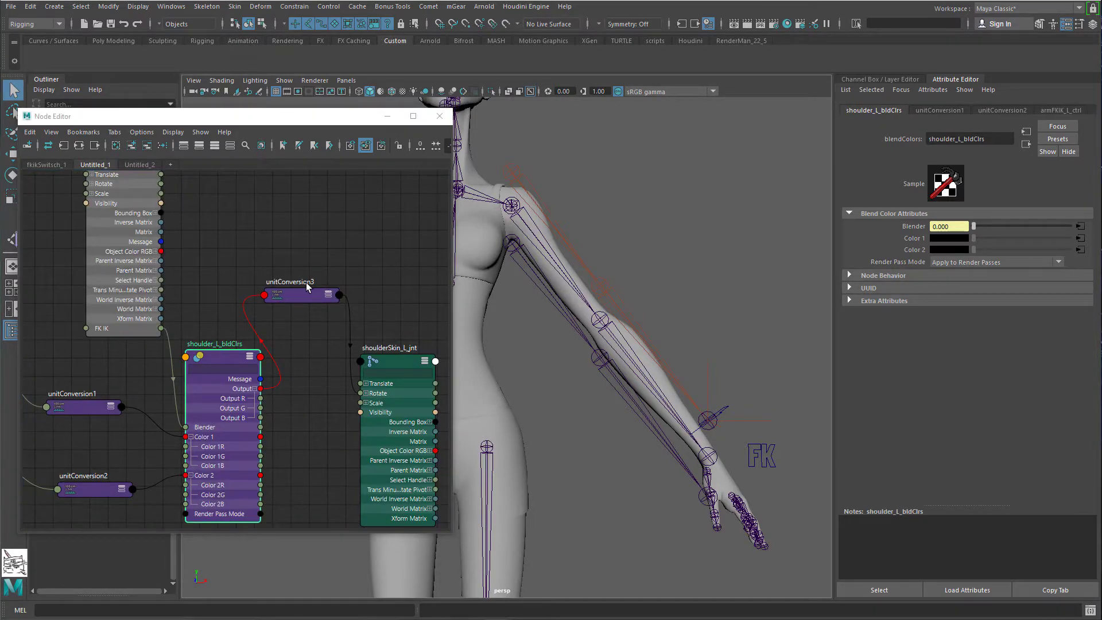
scroll(306, 283, down, 2)
double_click(89, 164)
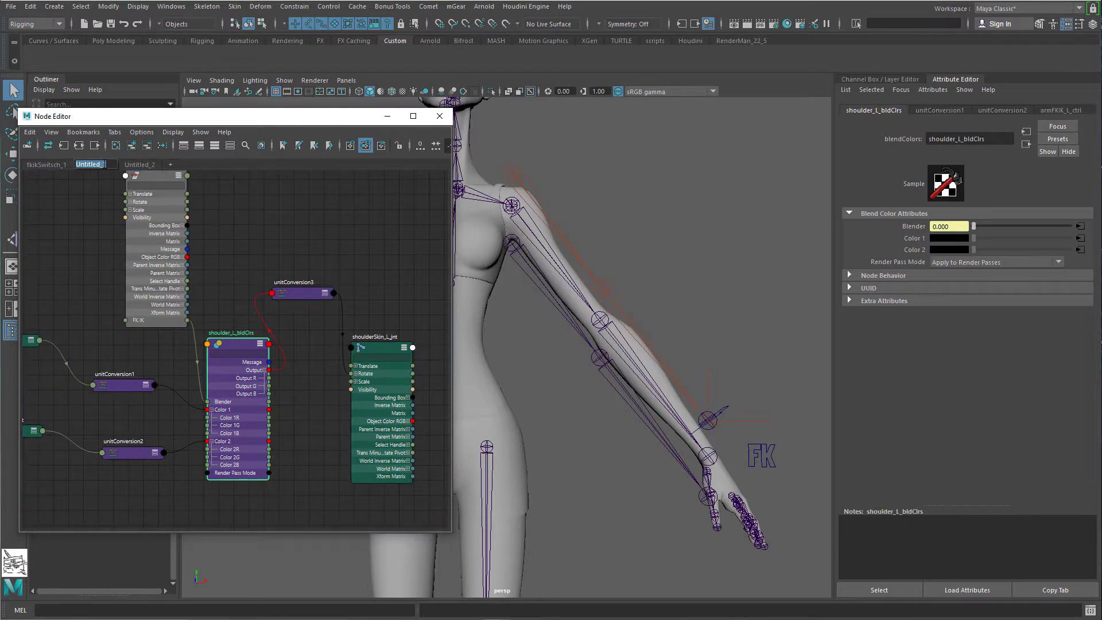
text(shoulder)
key(Caps_Lock)
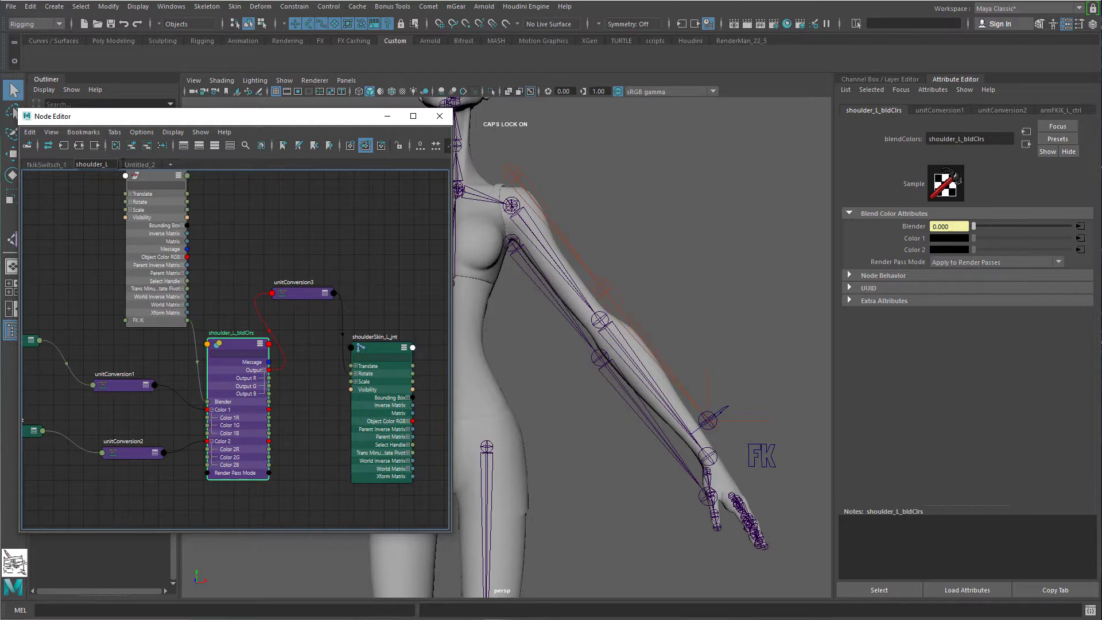
key(Caps_Lock)
text(_L_fkik)
key(Return)
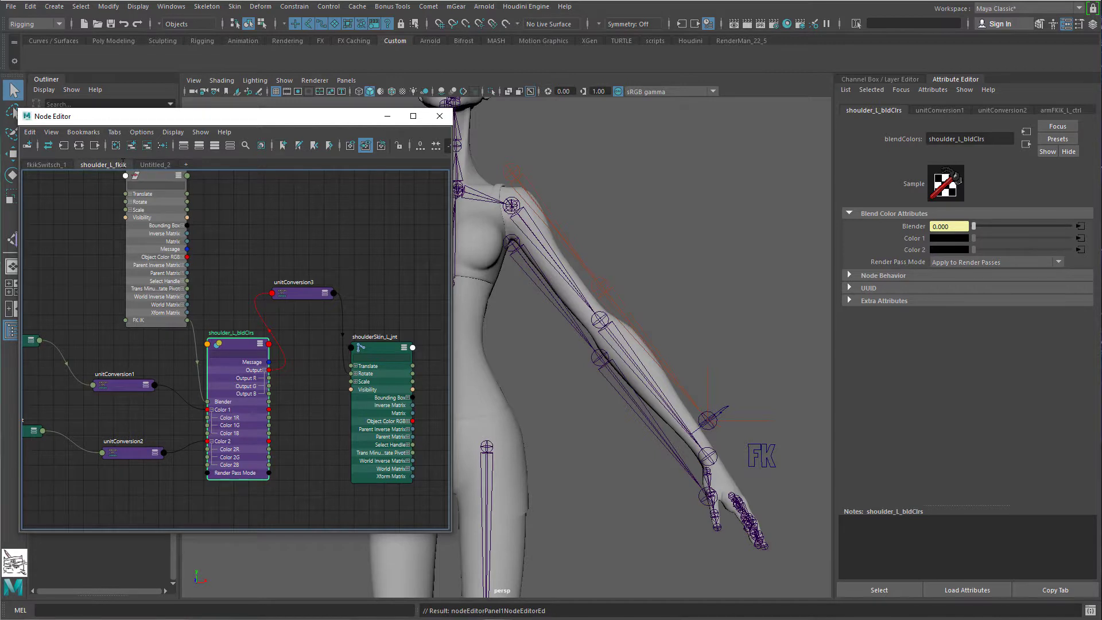
Step: Rename the Node Editor tab holding the elbow graph as elbow_L_fkik
click(156, 165)
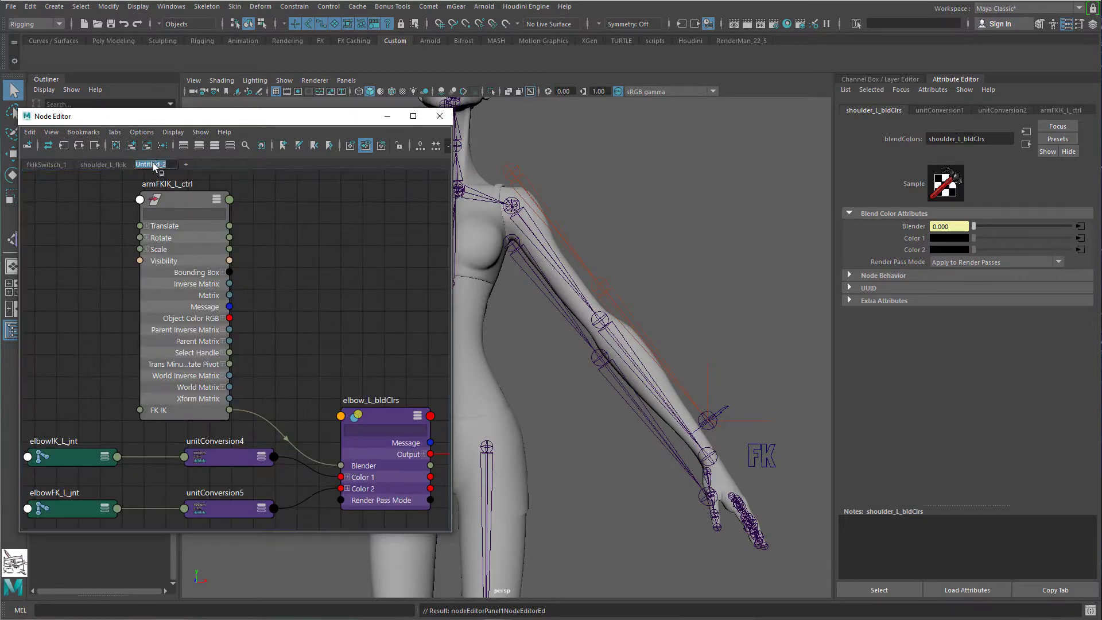
double_click(113, 165)
key(ctrl+c)
double_click(160, 165)
key(ctrl+v)
drag(155, 165, 69, 159)
text(elbow)
key(Return)
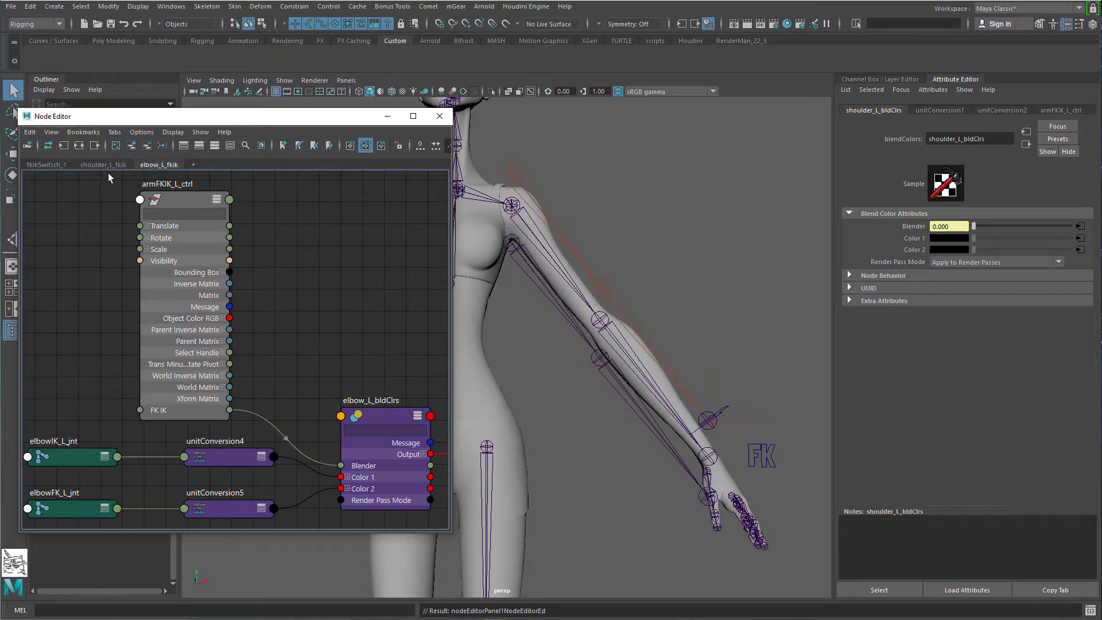
key(a)
key(a)
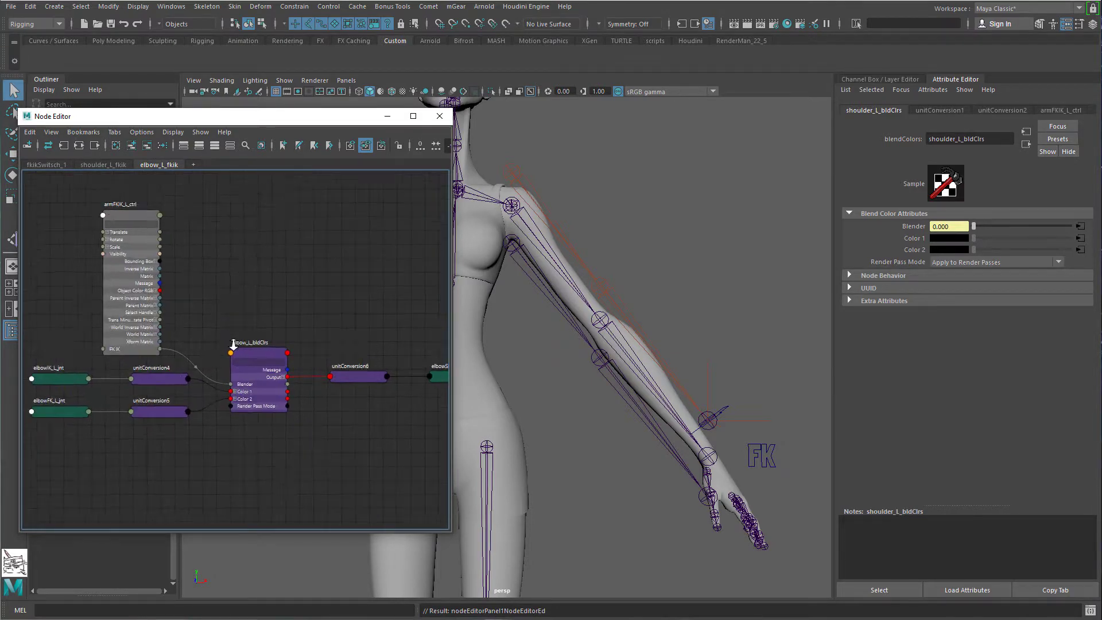
Step: Review the shoulder_L_fkik and elbow_L_fkik graphs and narrow the Node Editor window to uncover more of the character
click(92, 165)
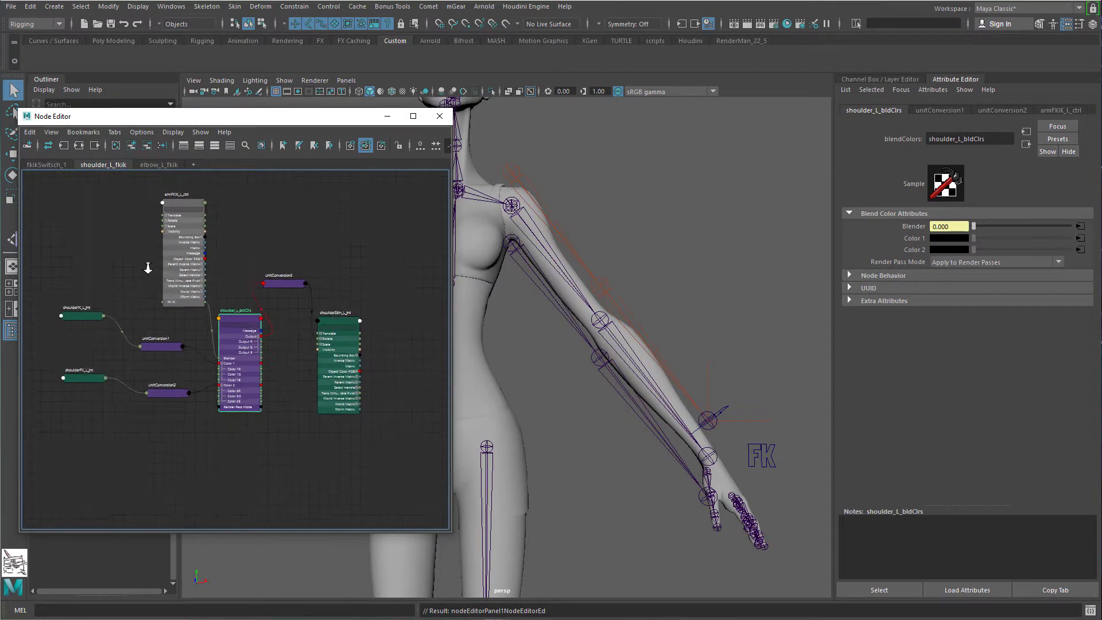
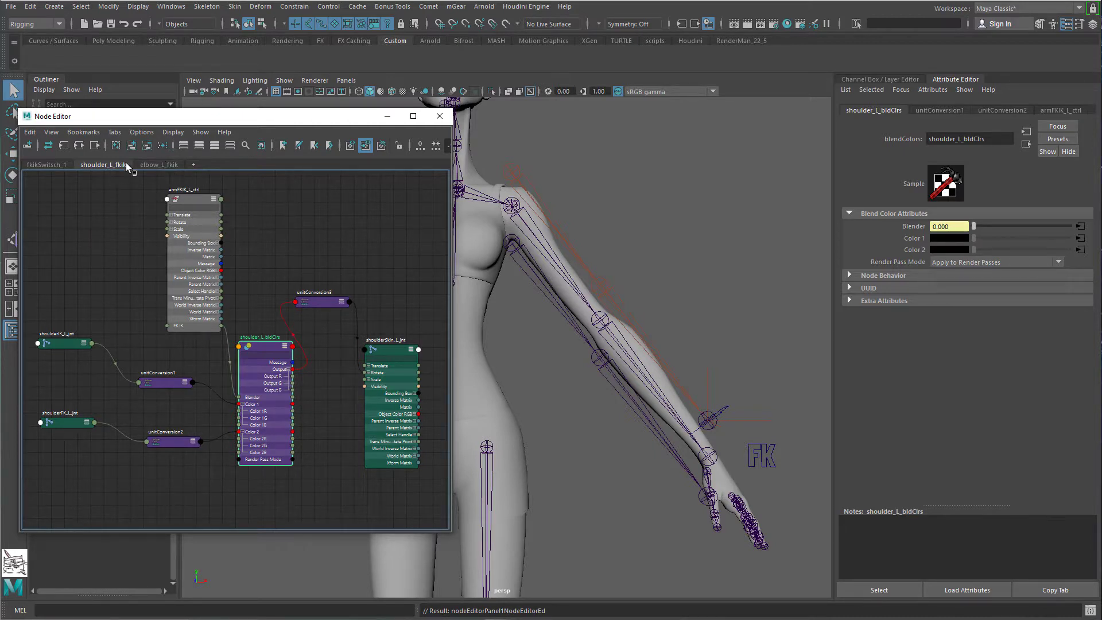
click(148, 165)
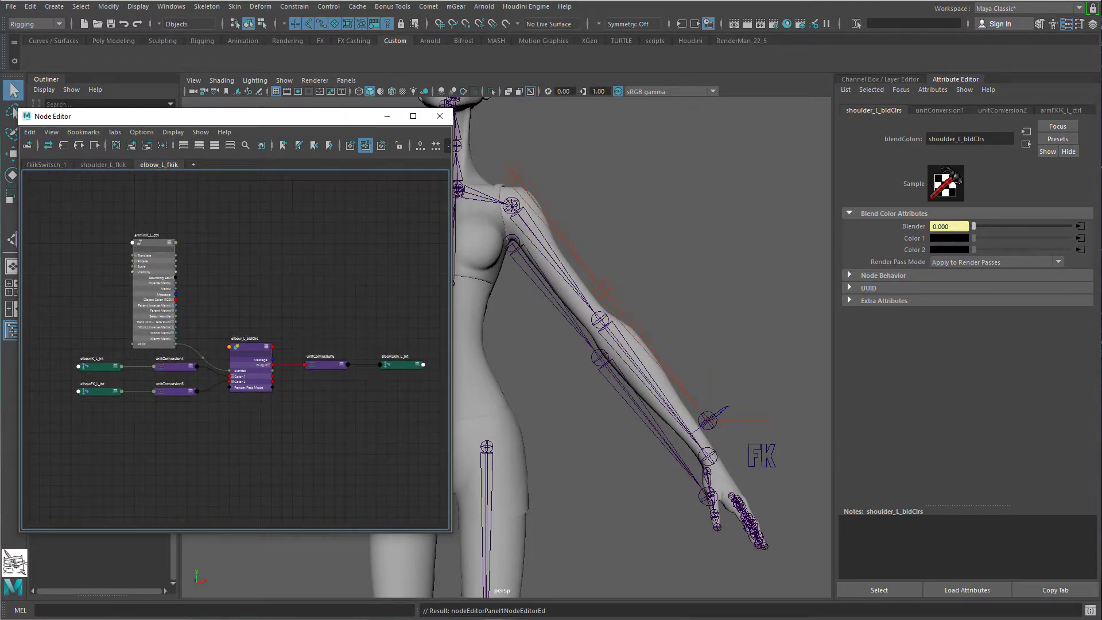
drag(451, 530, 469, 540)
alt+drag(639, 392, 631, 391)
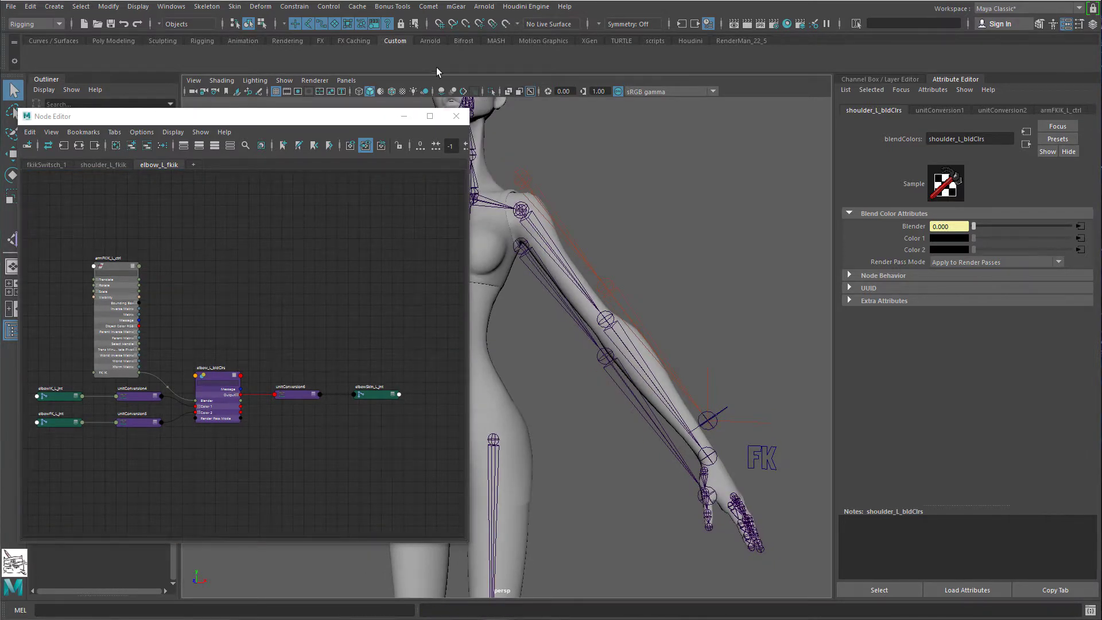
drag(470, 110, 400, 99)
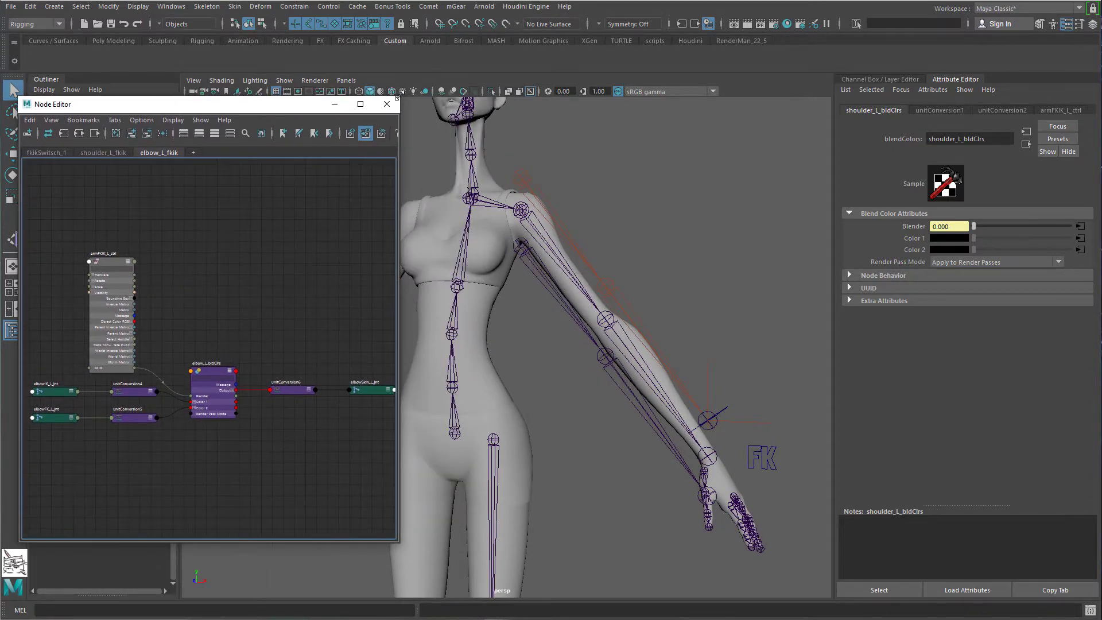
Step: Select wristSkinEnd_L_jnt on the character's left arm and move the Node Editor window clear of the Outliner
scroll(612, 391, up, 3)
alt+drag(518, 331, 625, 333)
click(555, 284)
click(704, 527)
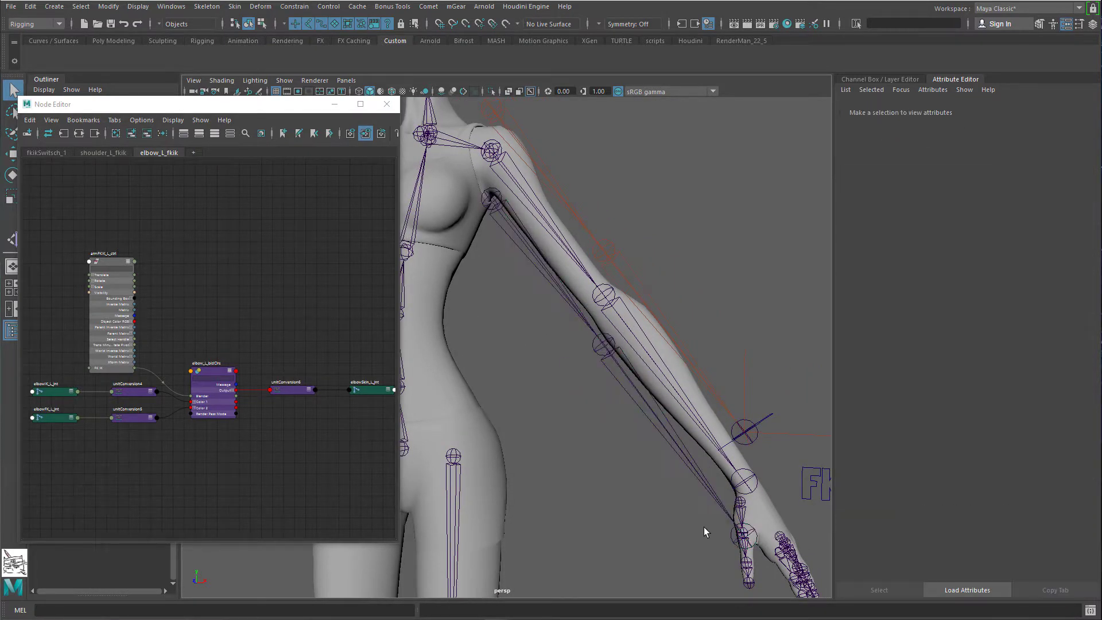
alt+drag(721, 457, 698, 468)
click(675, 414)
click(570, 293)
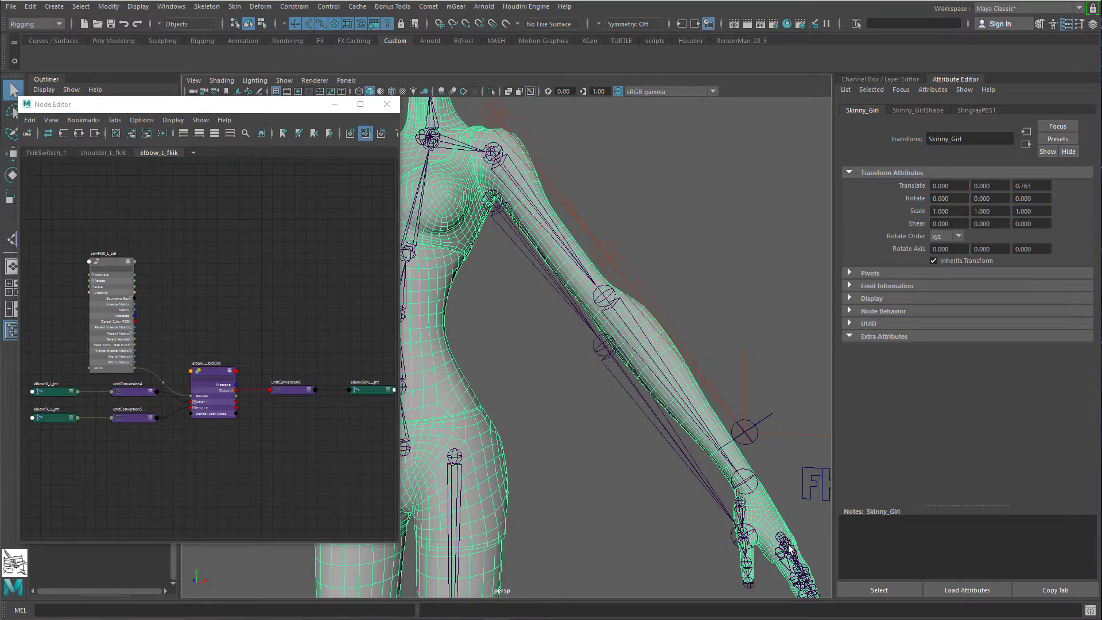
click(777, 495)
click(747, 480)
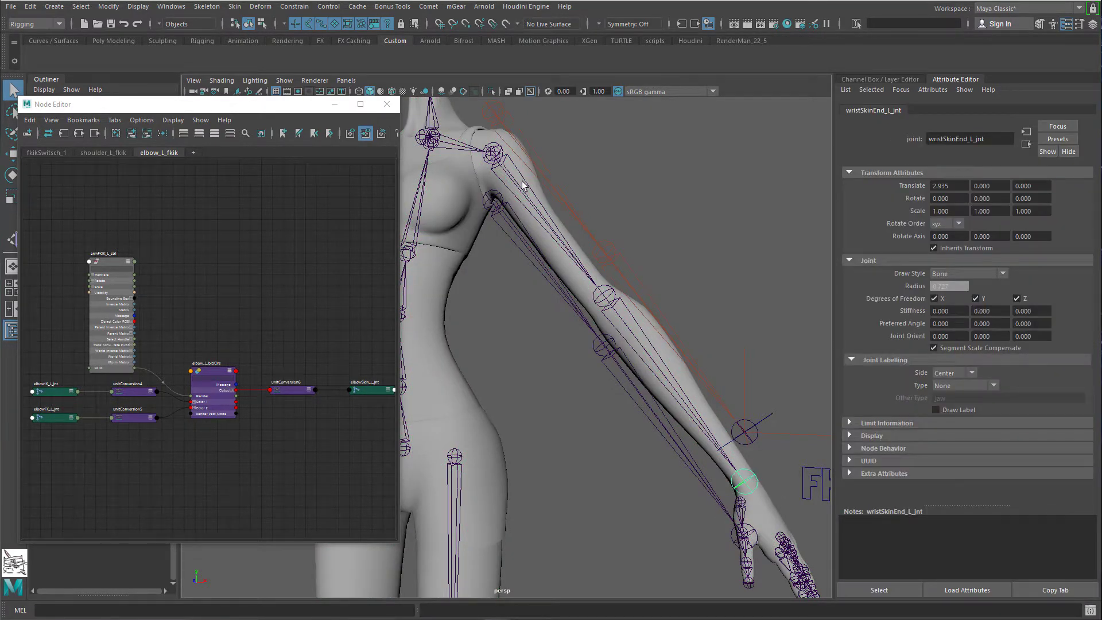
drag(254, 105, 935, 73)
alt+drag(444, 335, 300, 286)
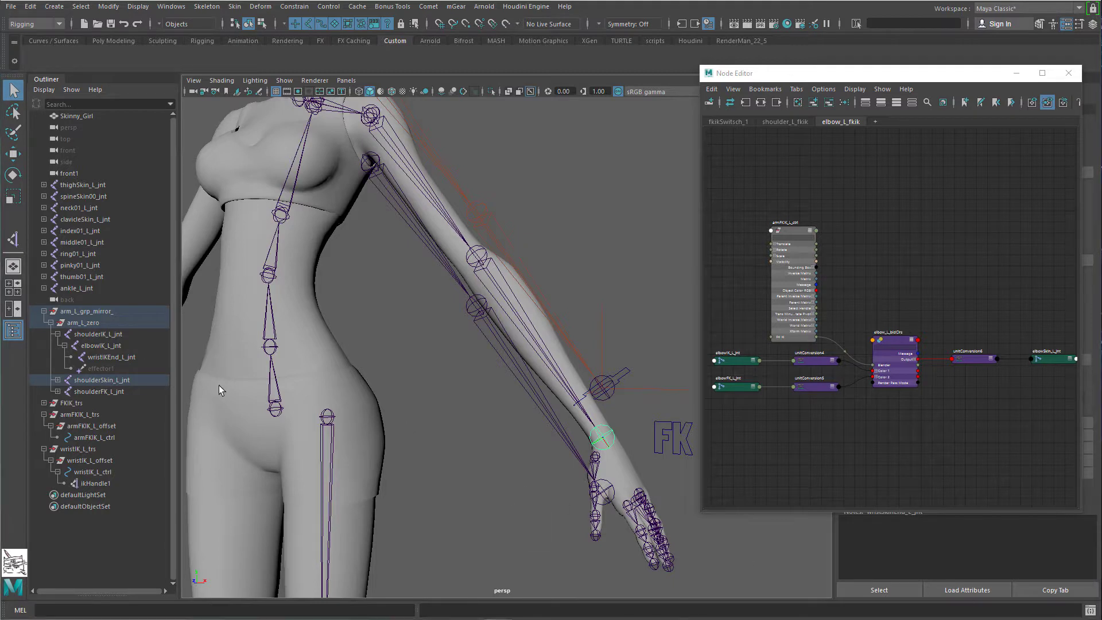
Step: Collapse the shoulder joint chains in the Outliner and rename the arm_L_zero group as arm_L_jnts
click(89, 322)
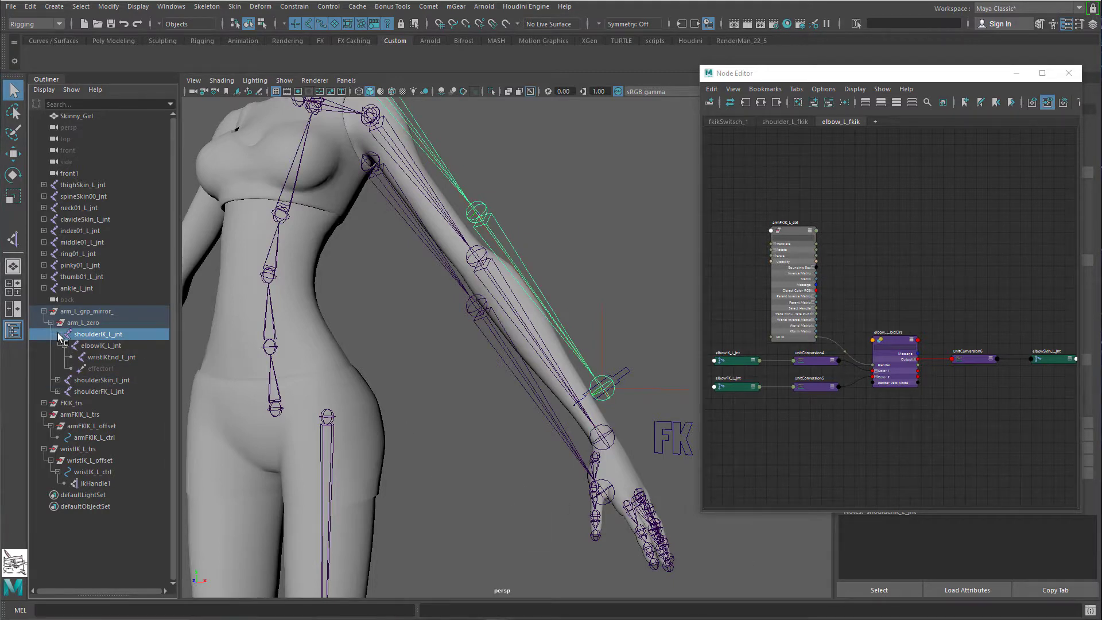
click(57, 333)
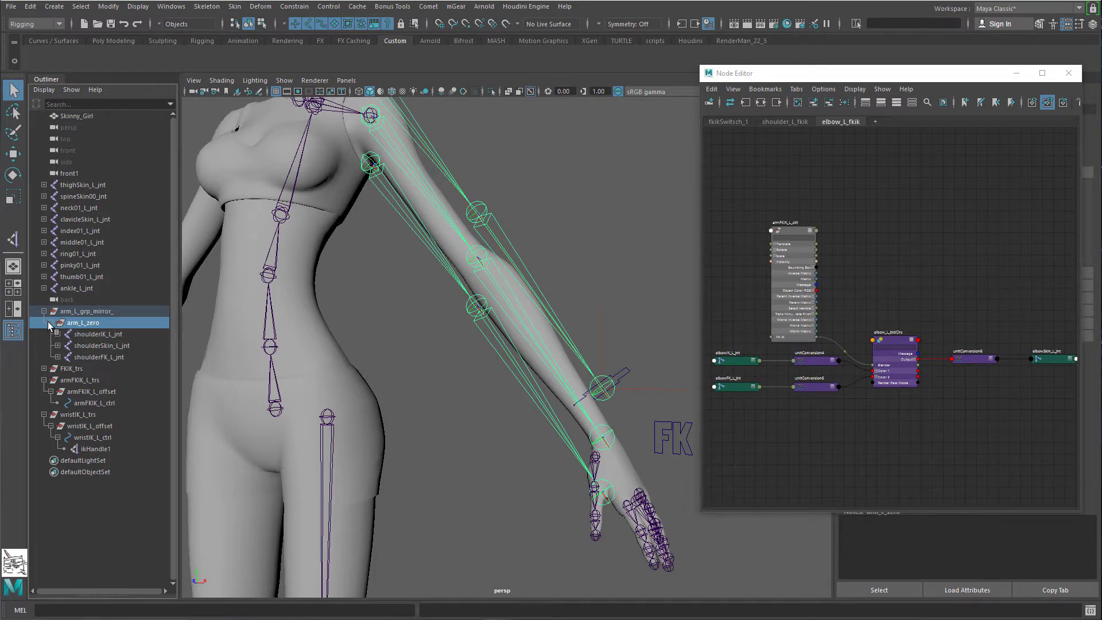
click(49, 322)
click(50, 325)
double_click(97, 323)
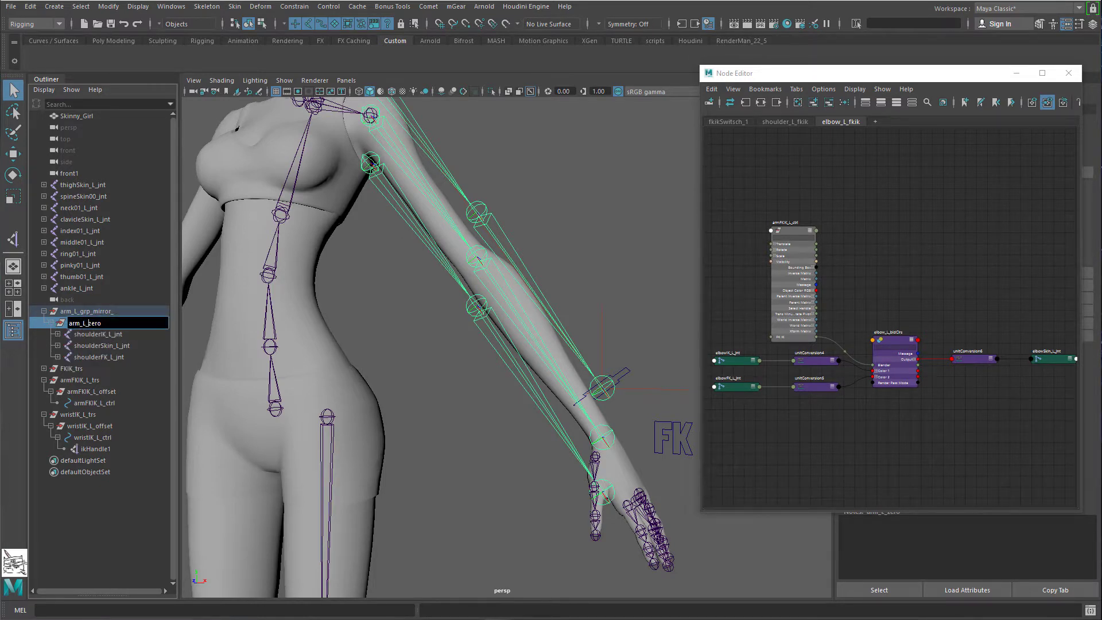
drag(87, 323, 102, 323)
text(jnts)
key(Return)
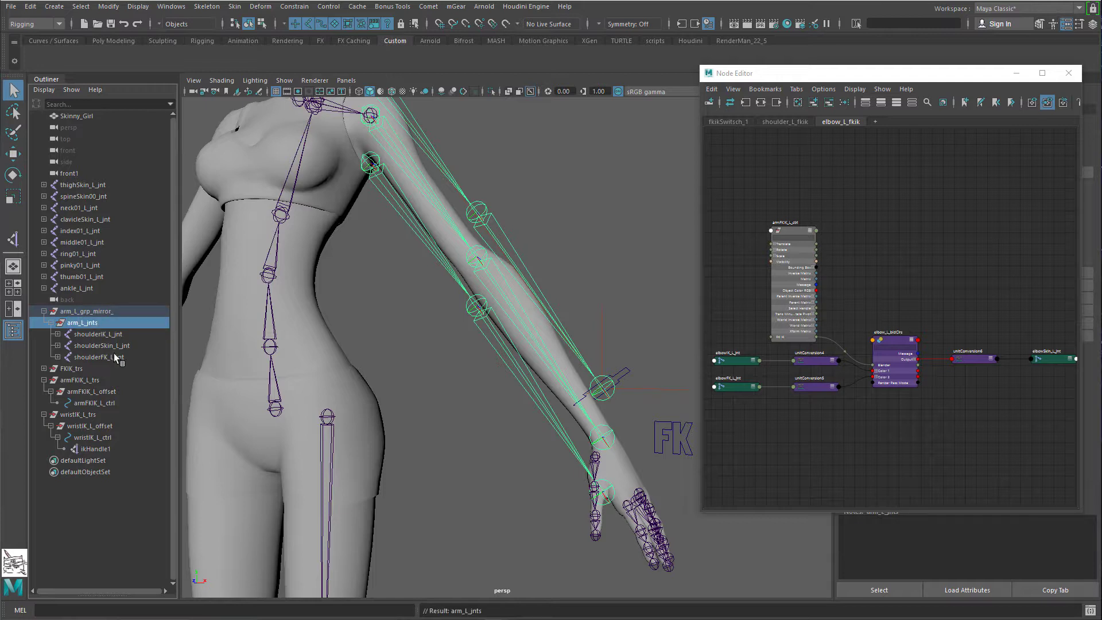
Step: Parent the armFKIK_L_trs group under arm_L_grp_mirror_
click(108, 367)
click(677, 445)
alt+middle_drag(505, 422, 472, 417)
click(44, 379)
click(78, 380)
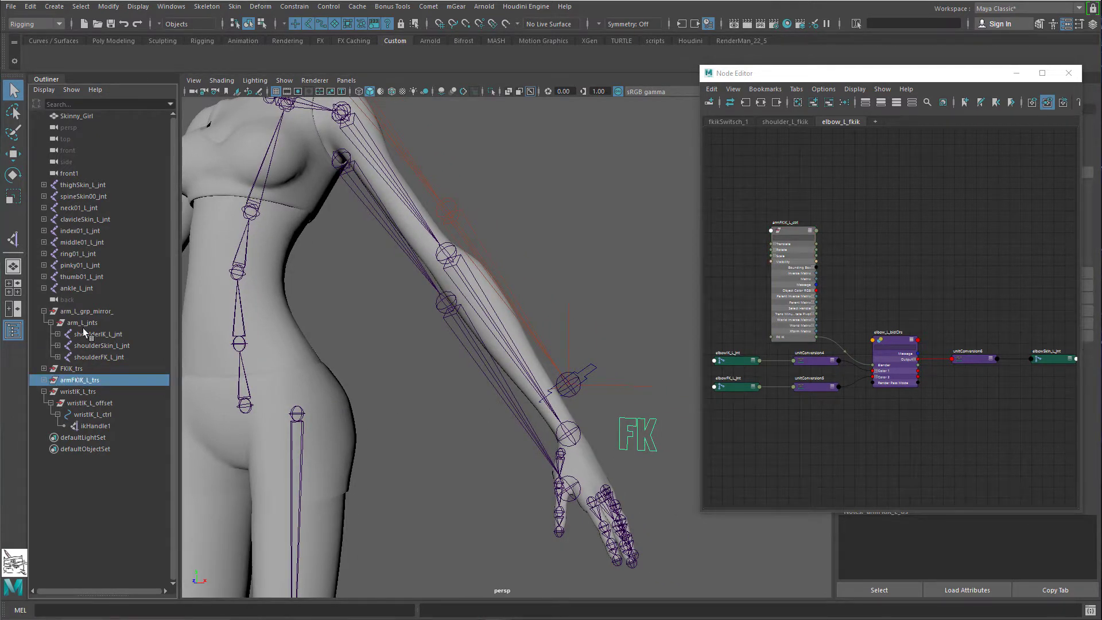
ctrl+click(105, 315)
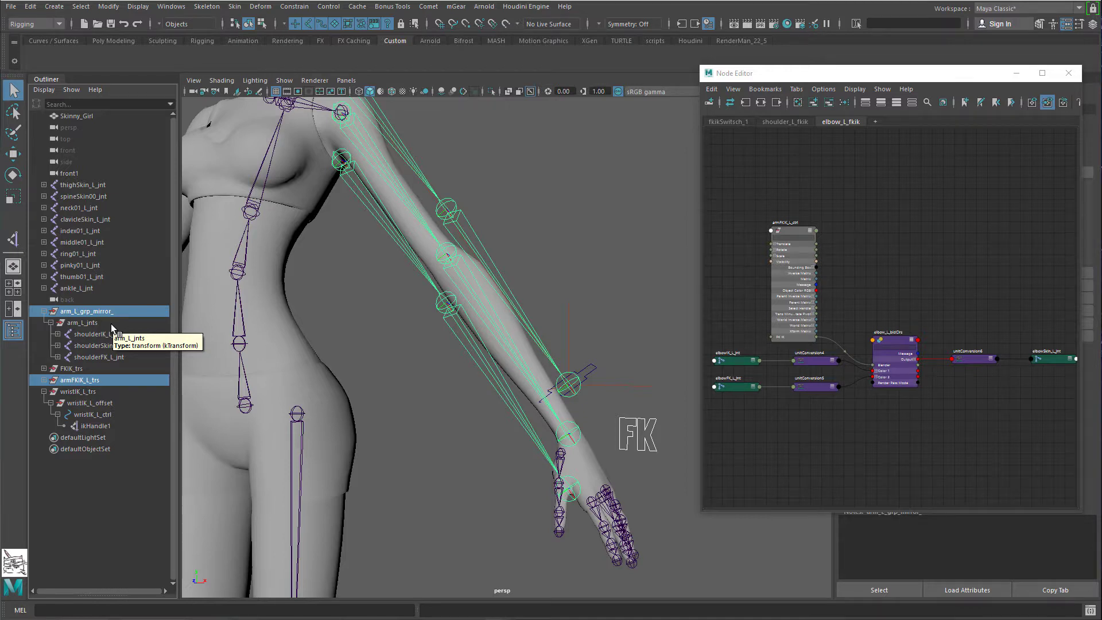
key(p)
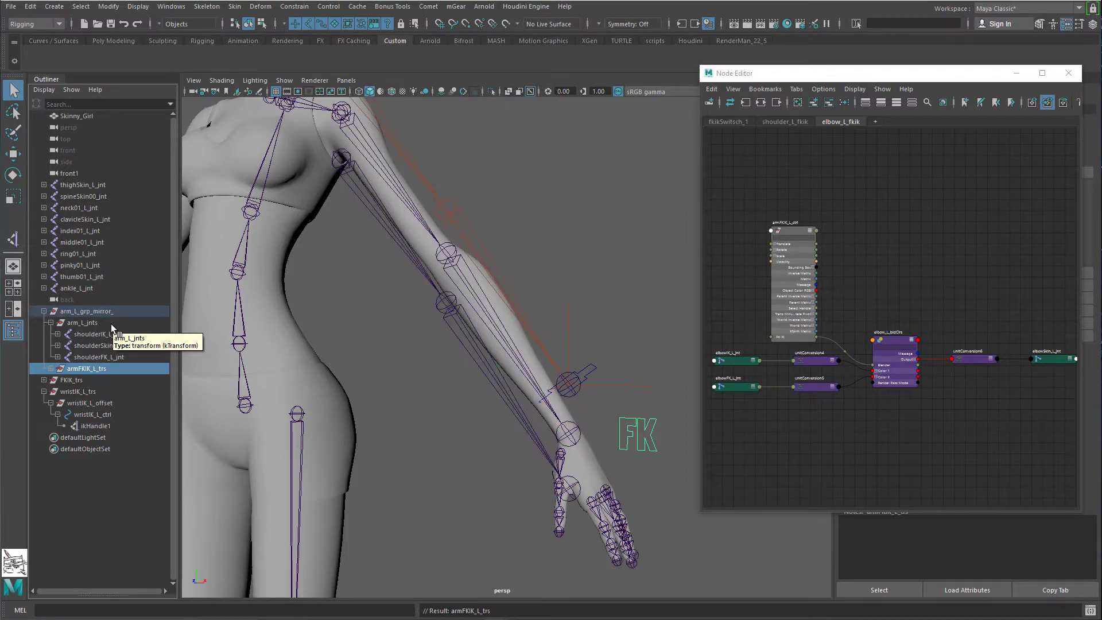
Step: Collapse the wristIK_L_trs group and parent it under arm_L_grp_mirror_
click(103, 393)
click(45, 392)
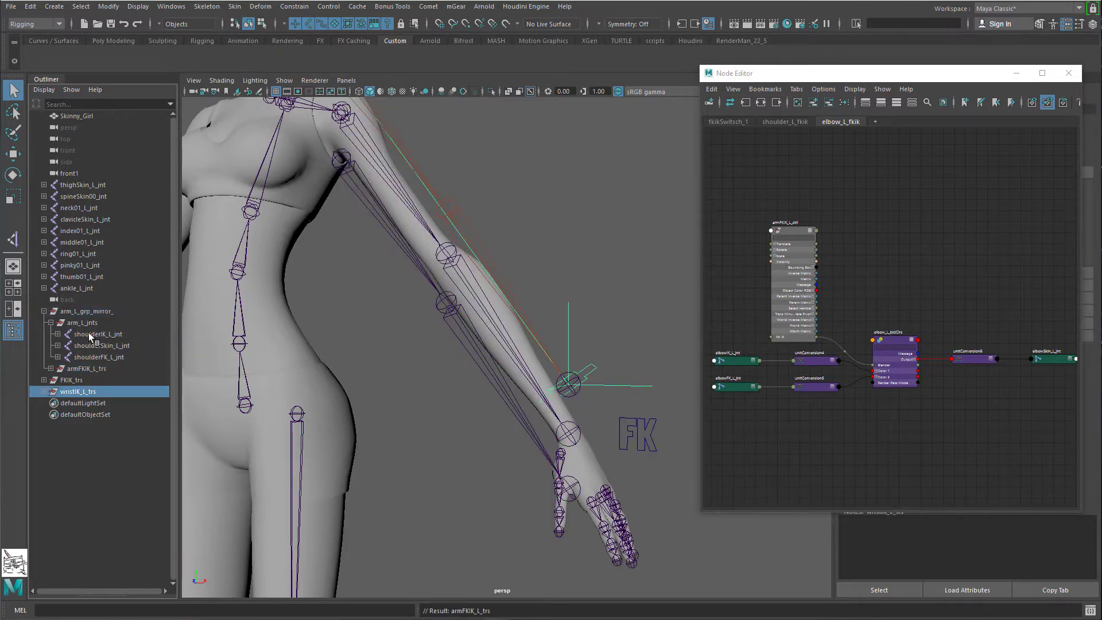
ctrl+click(92, 315)
key(p)
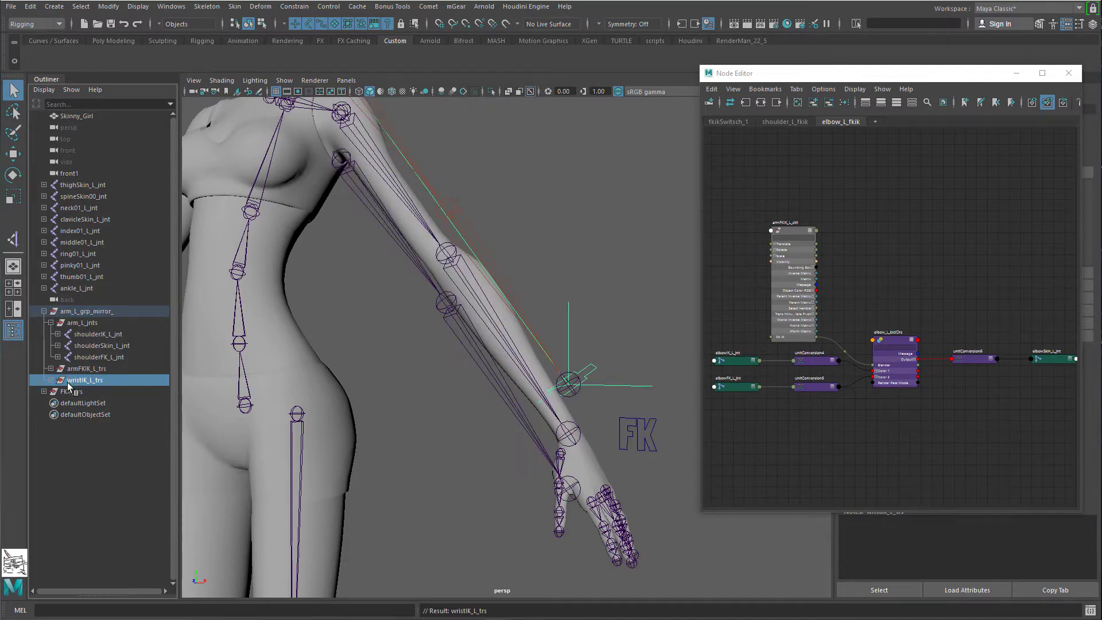
Step: Examine how the root finger joints, index01_L_jnt through thumb01_L_jnt, sit around the left wrist, and clear the selection
alt+drag(483, 400, 504, 381)
click(105, 392)
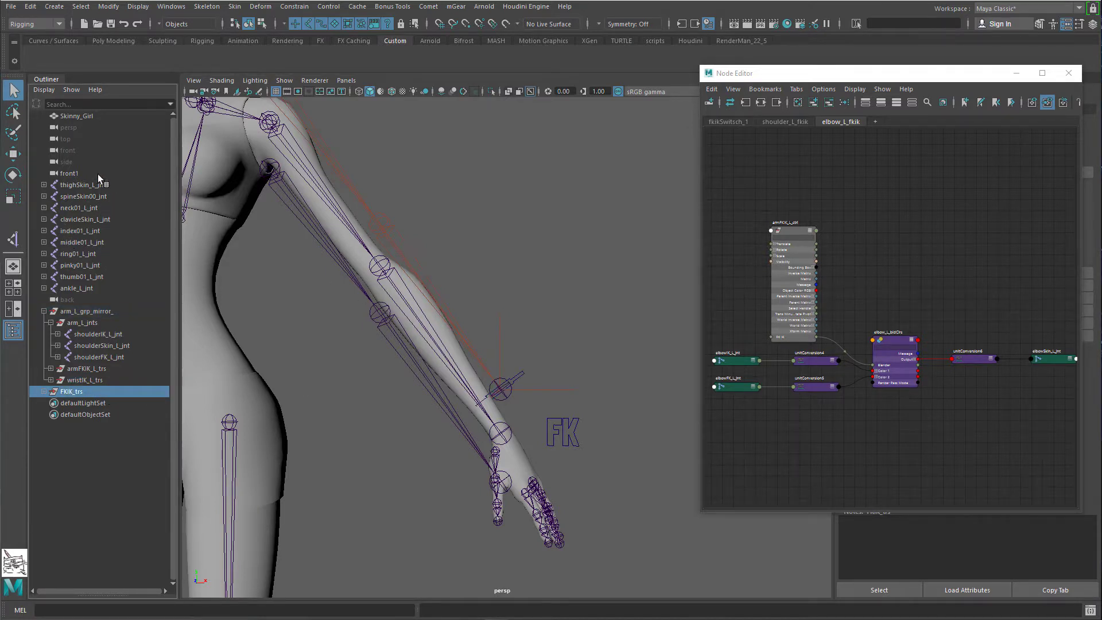
scroll(347, 235, down, 2)
drag(77, 185, 95, 286)
click(84, 245)
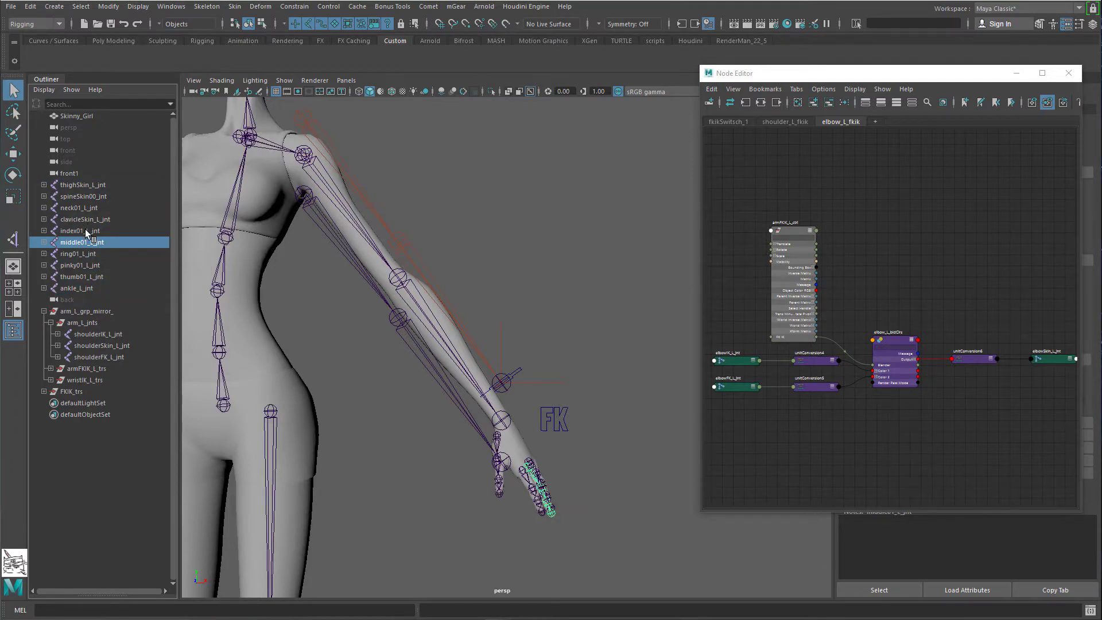
click(85, 231)
click(90, 253)
click(88, 285)
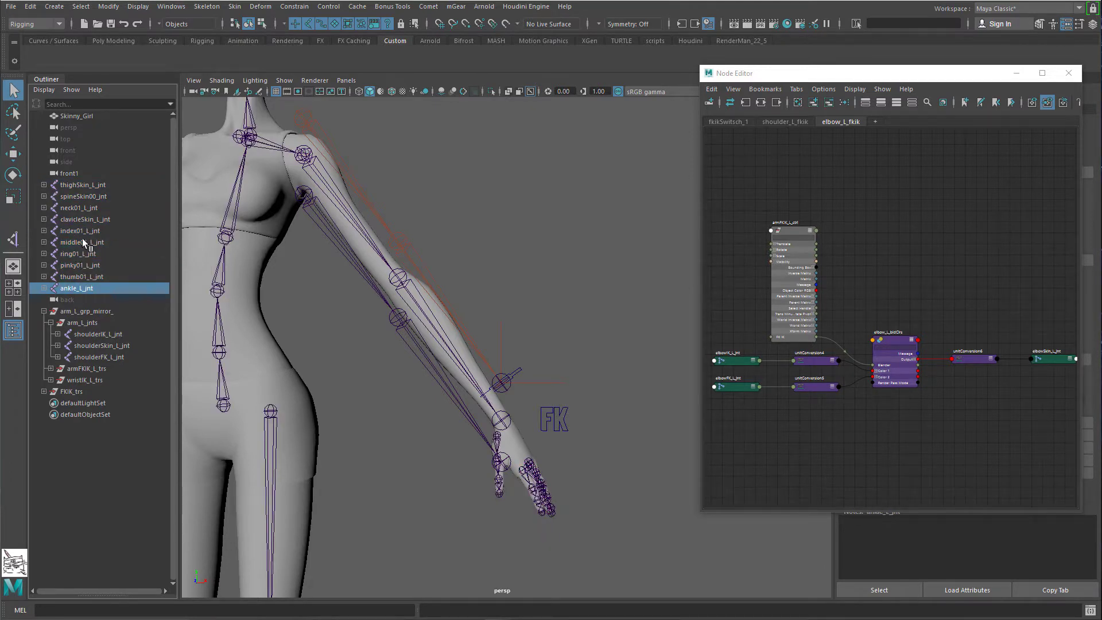
drag(84, 231, 93, 279)
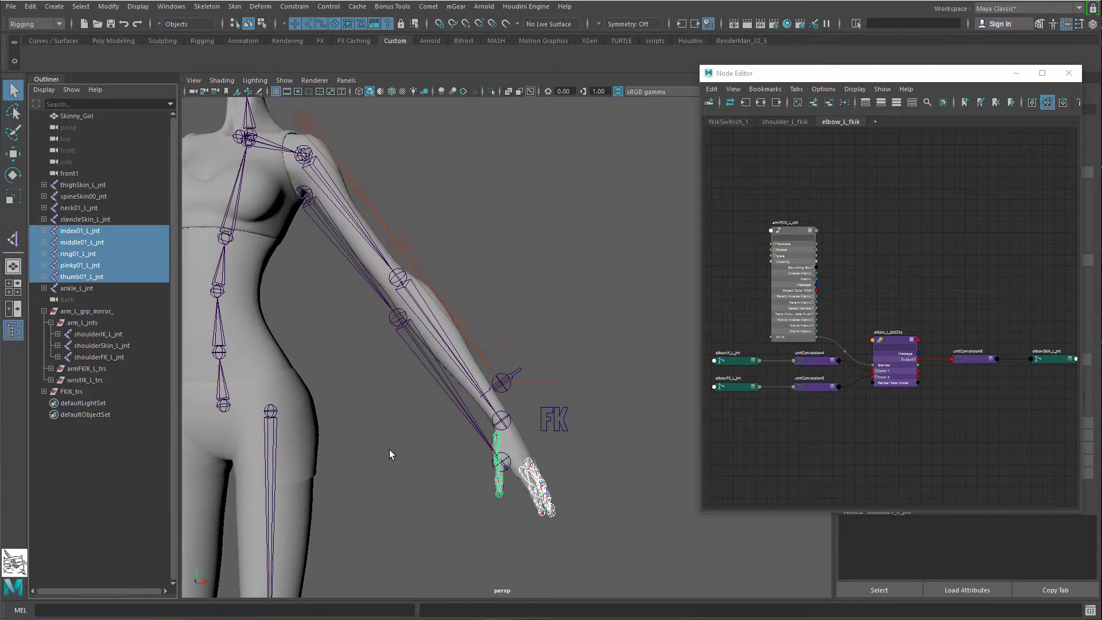
scroll(389, 454, down, 1)
key(w)
scroll(436, 404, up, 5)
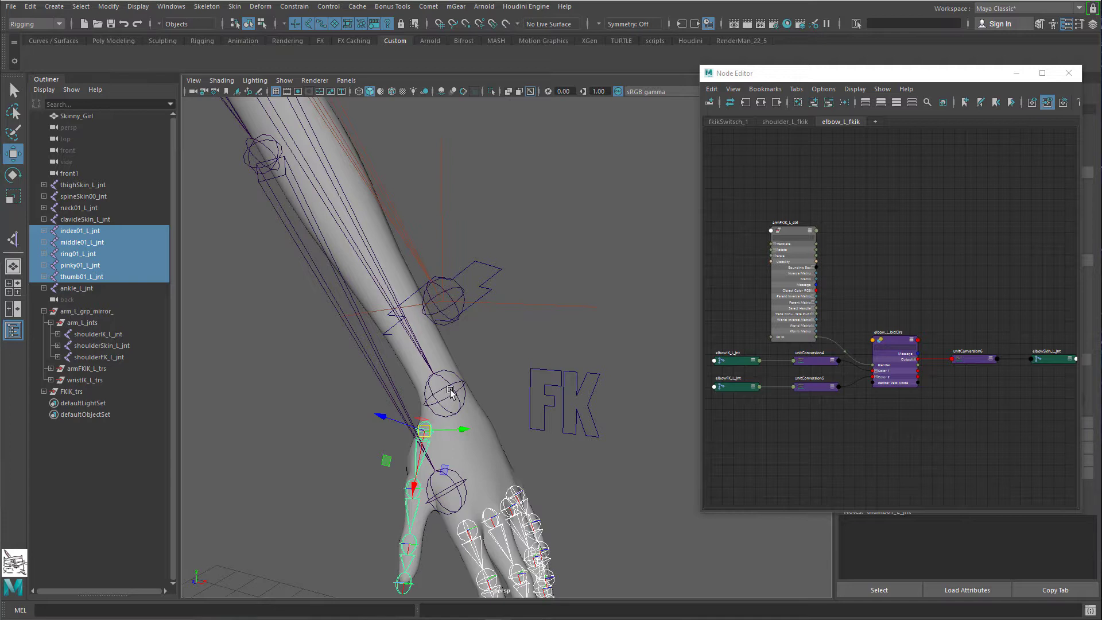
scroll(451, 373, down, 2)
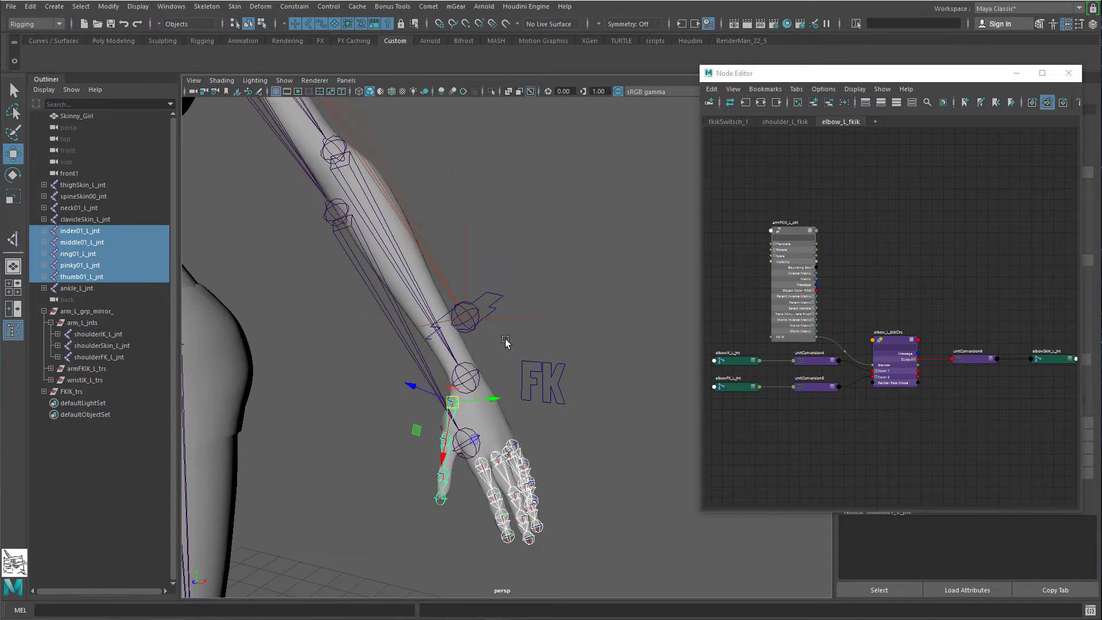
click(498, 367)
scroll(388, 422, down, 6)
scroll(388, 422, down, 5)
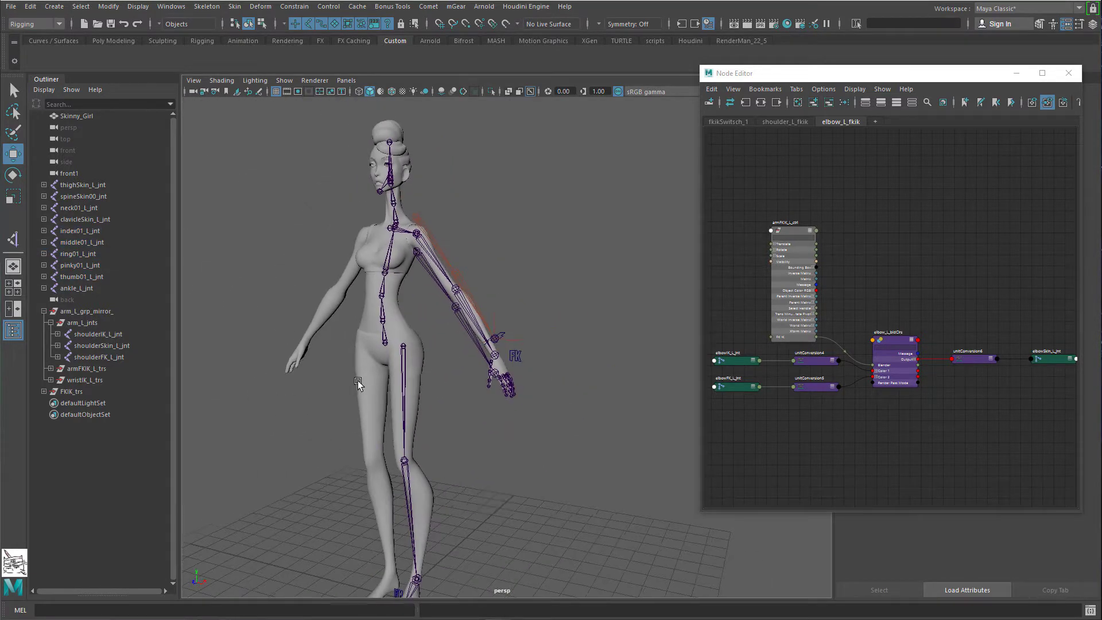
Step: Create an empty group and parent it under wristSkinEnd_L_jnt
key(ctrl+g)
middle_drag(407, 558, 480, 303)
key(f)
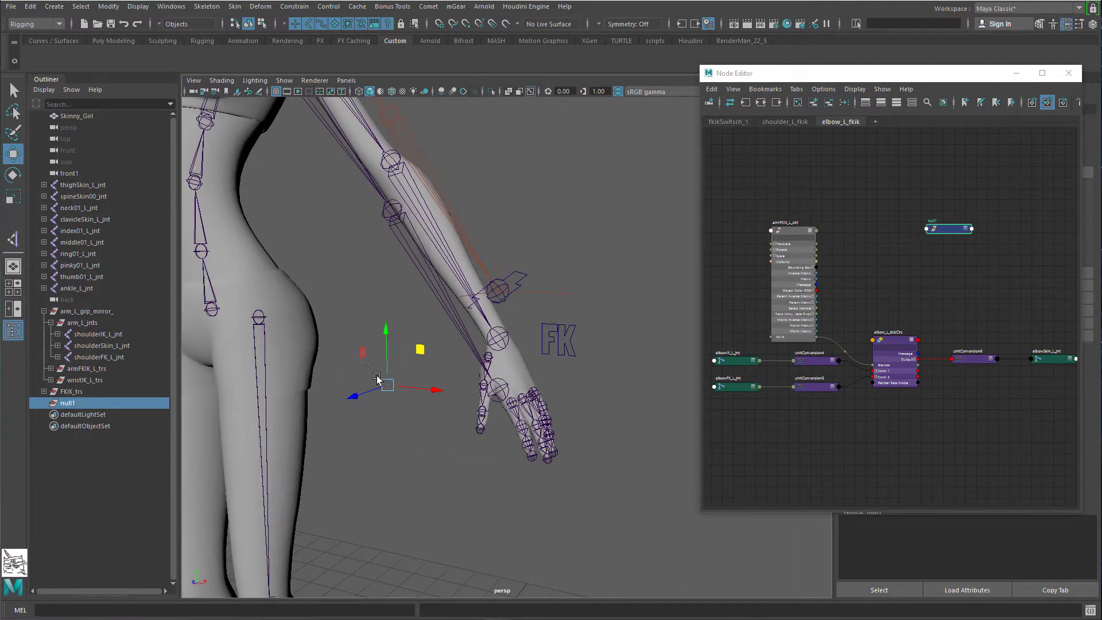
key(q)
shift+click(498, 338)
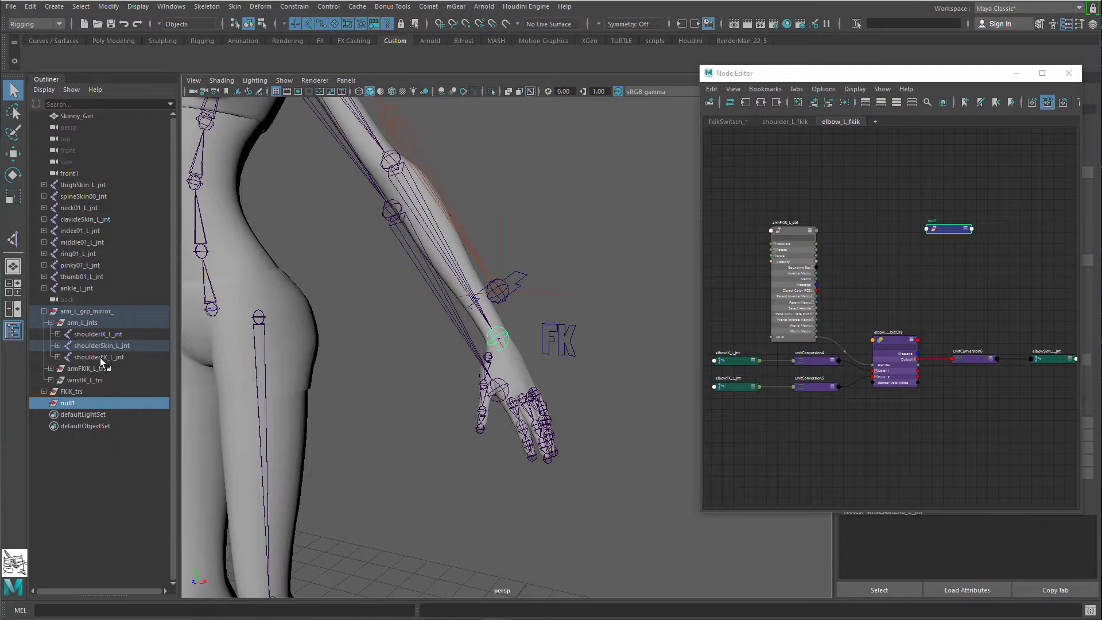
key(p)
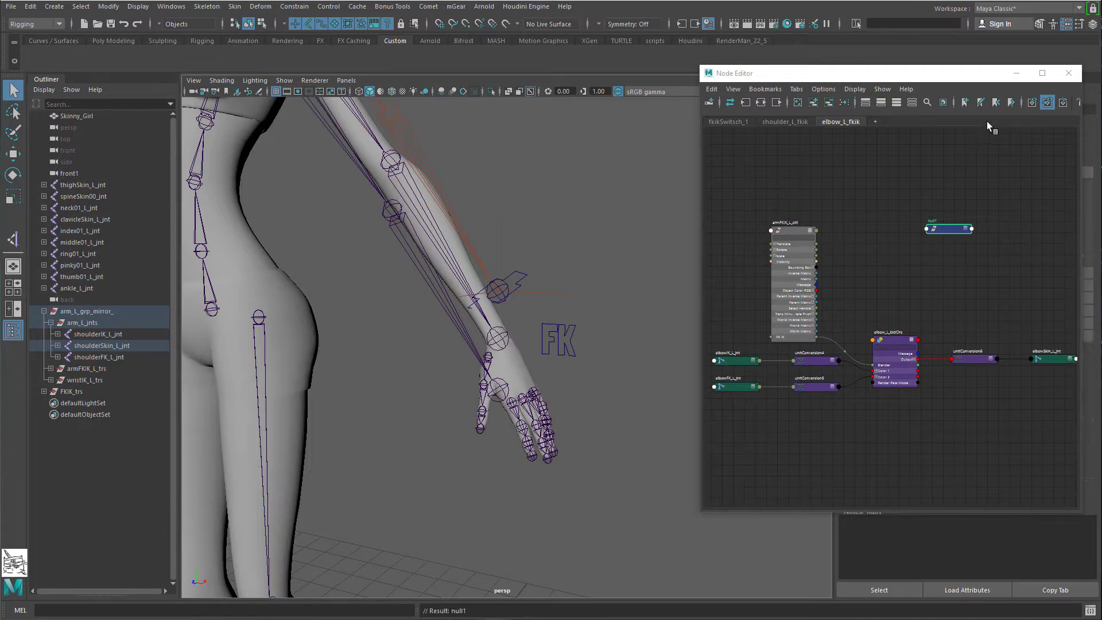
Step: Snap the empty group to the wrist joint by setting its Translate and Rotate X, Y and Z to 0
key(ctrl+a)
drag(889, 75, 776, 429)
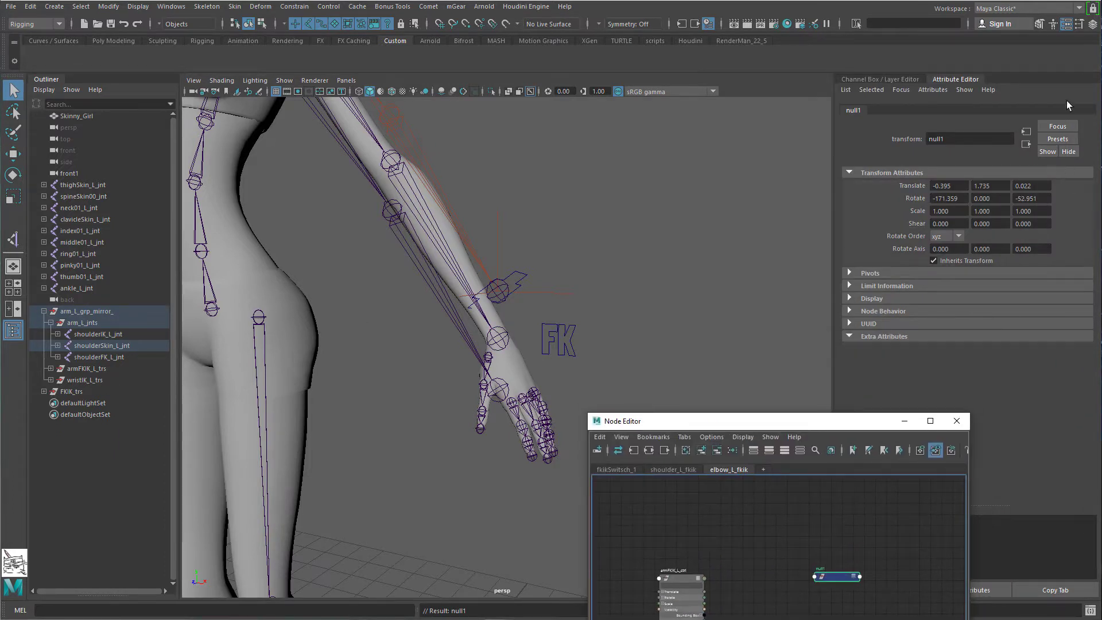
click(1092, 24)
drag(1072, 121, 1081, 169)
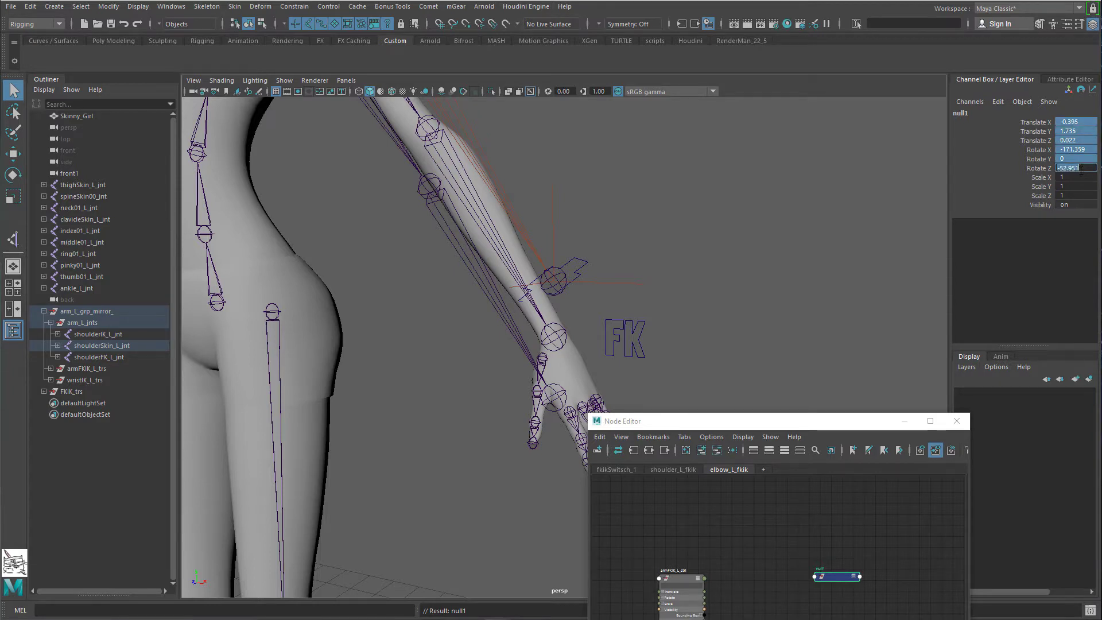
text(0)
key(Return)
alt+middle_drag(621, 340, 584, 332)
key(w)
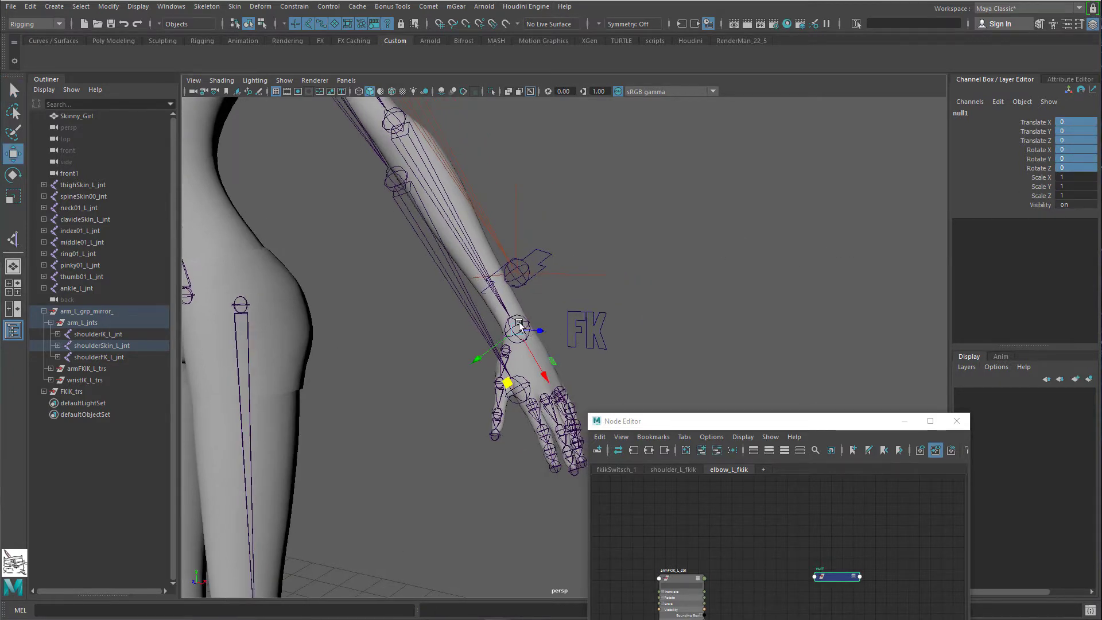
Step: Expand the shoulderSkin_L_jnt hierarchy and unparent the wrist-aligned empty group to the scene root
alt+drag(544, 353, 537, 325)
middle_drag(50, 359, 101, 380)
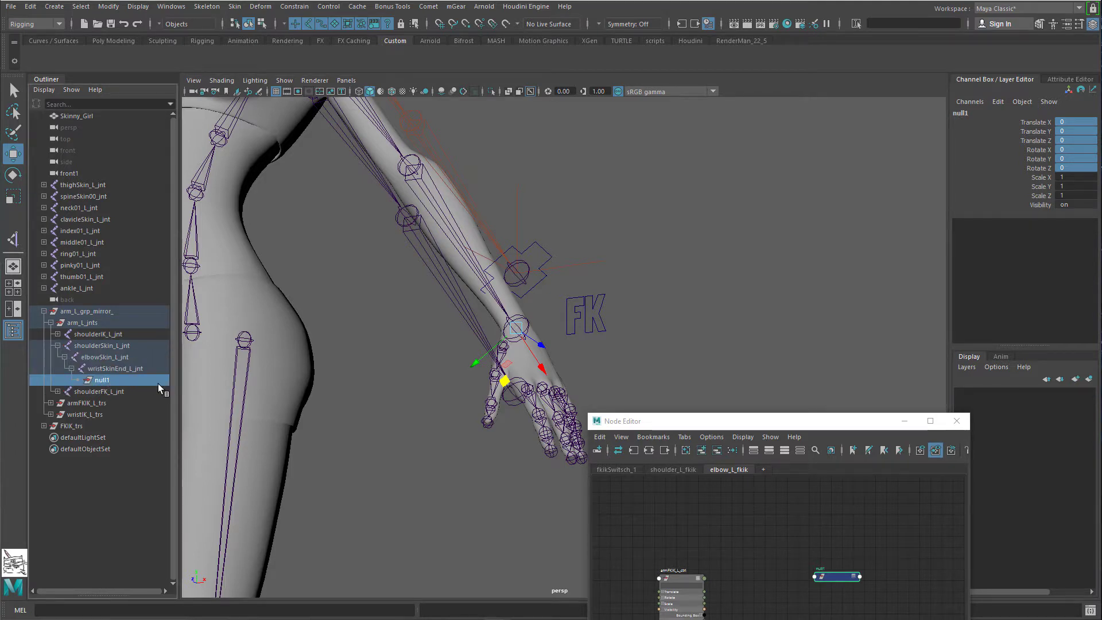
key(shift+p)
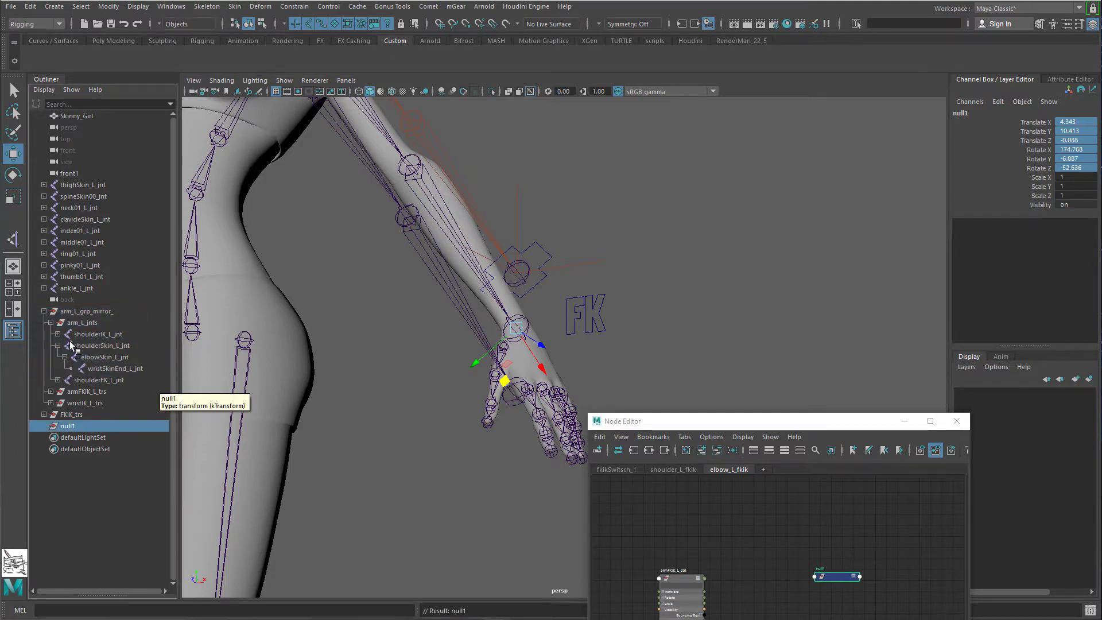
Step: Parent the five finger joints, index01_L_jnt through thumb01_L_jnt, under the wrist-aligned empty group
drag(80, 230, 89, 276)
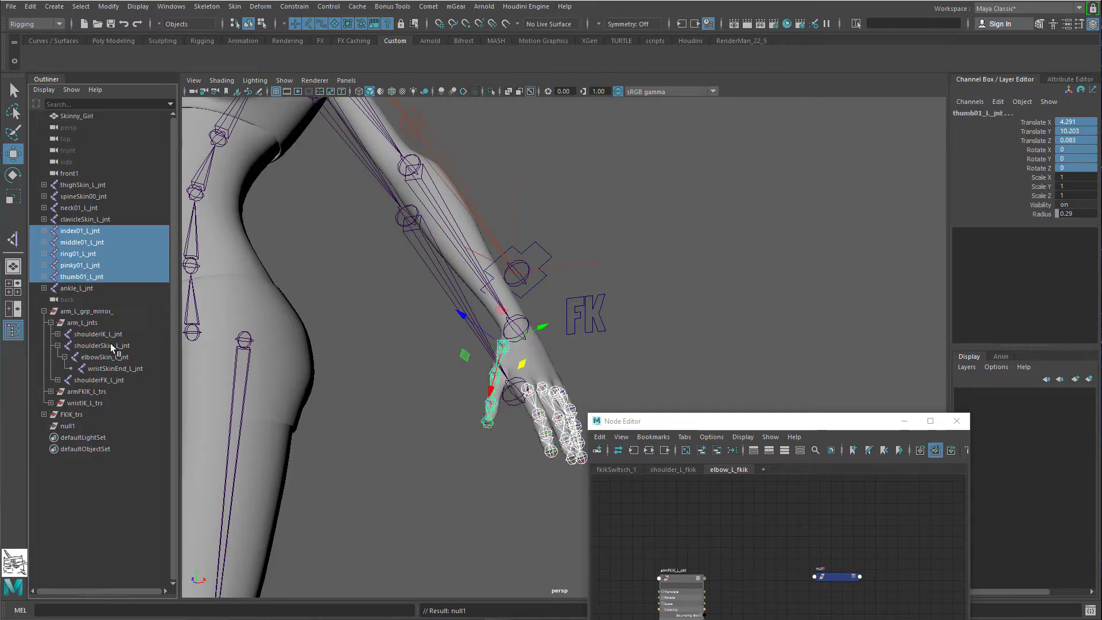
ctrl+click(86, 428)
key(p)
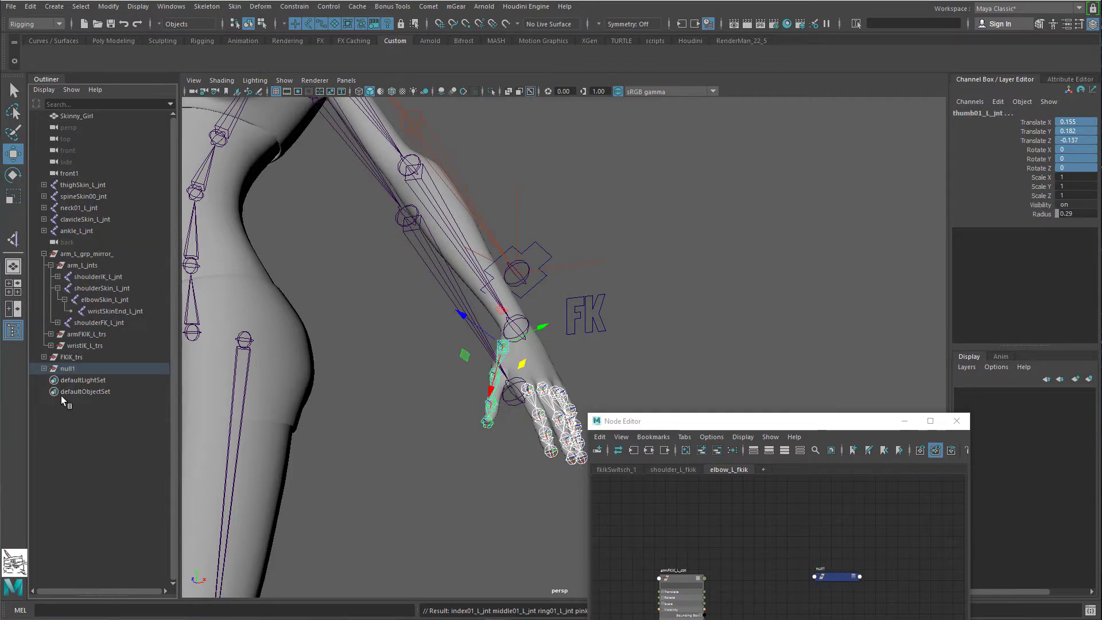
Step: Rename the finger-joint group to hand_L_jnts and parent it under arm_L_grp_mirror_
double_click(81, 365)
text(ha)
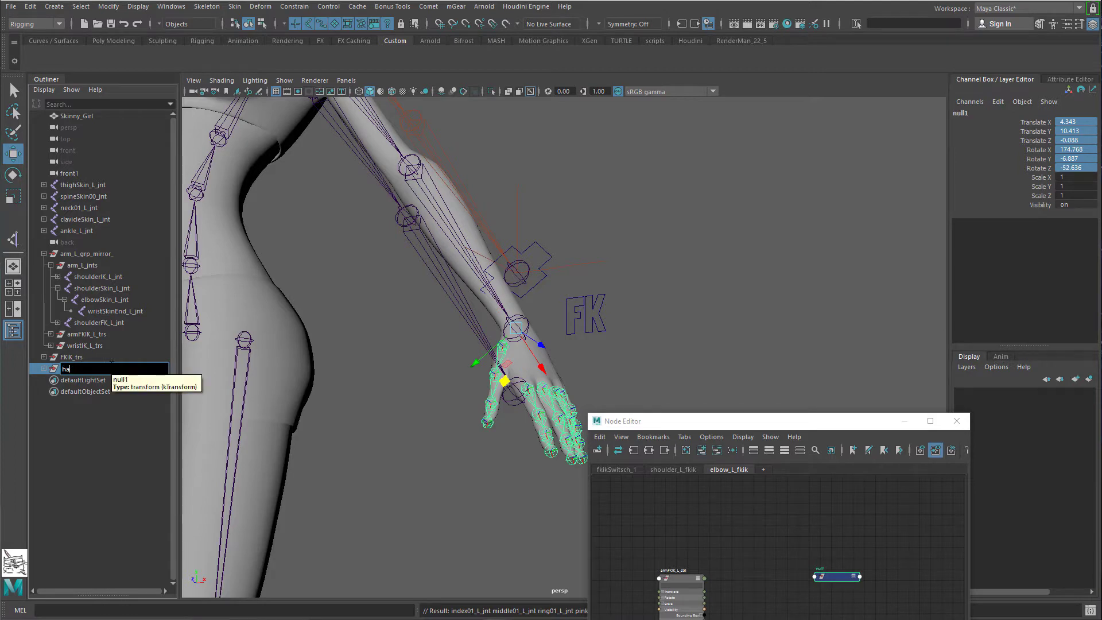
text(nd_)
key(Caps_Lock)
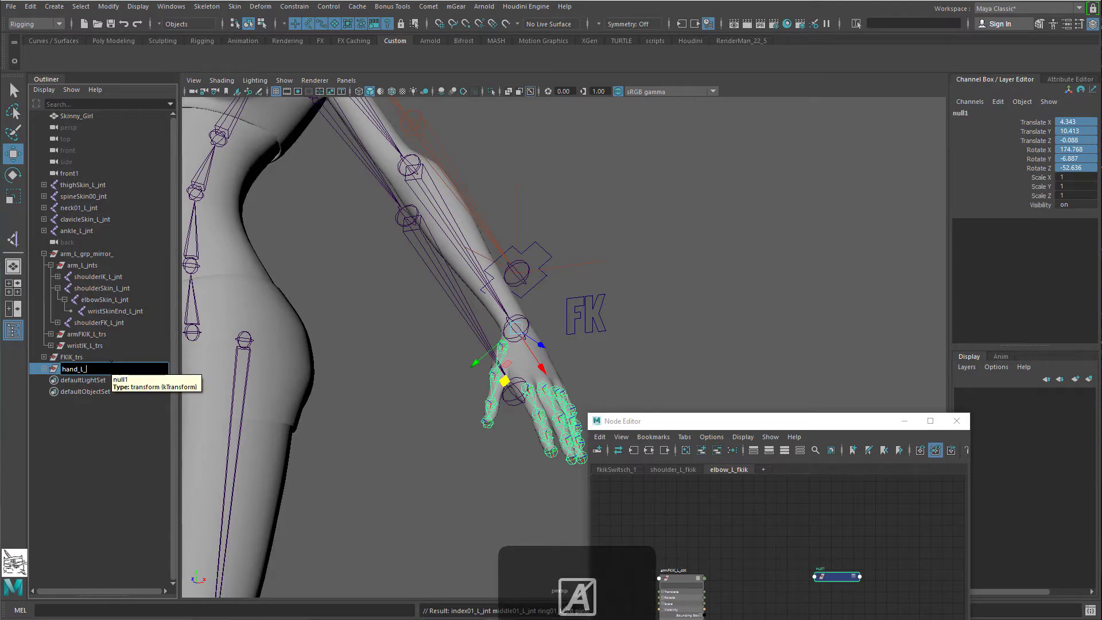
text(L_)
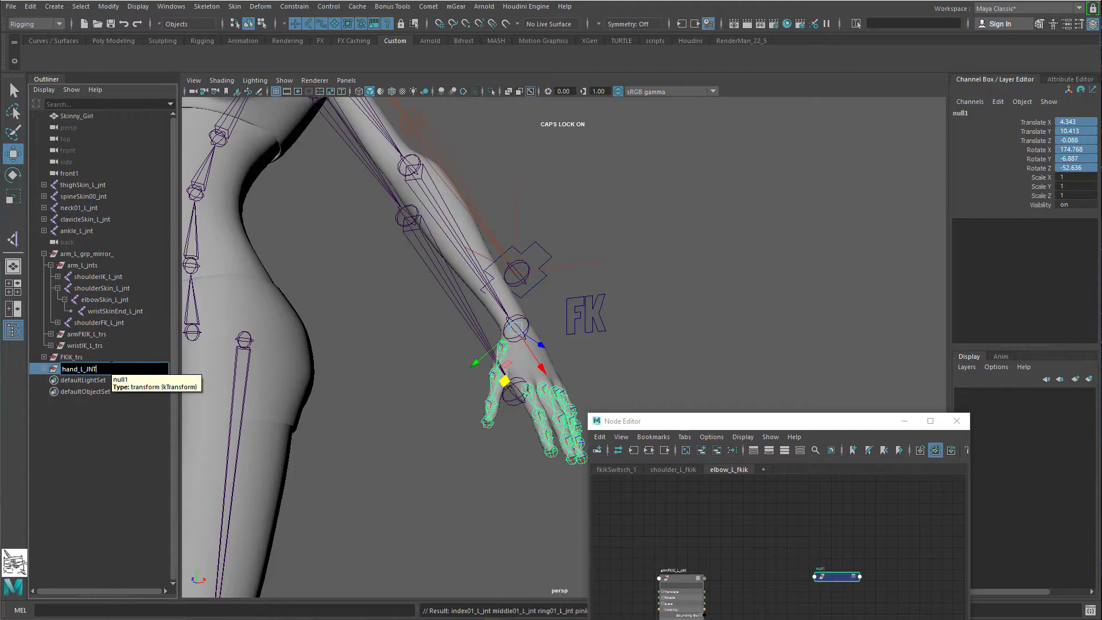
key(Caps_Lock)
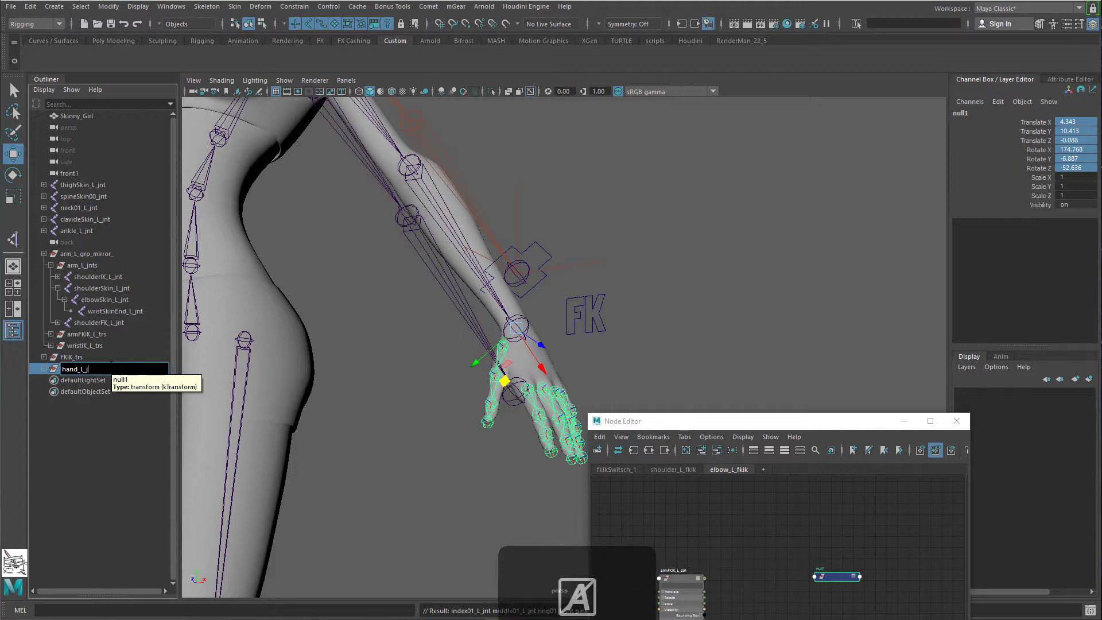
text(jnts)
key(Return)
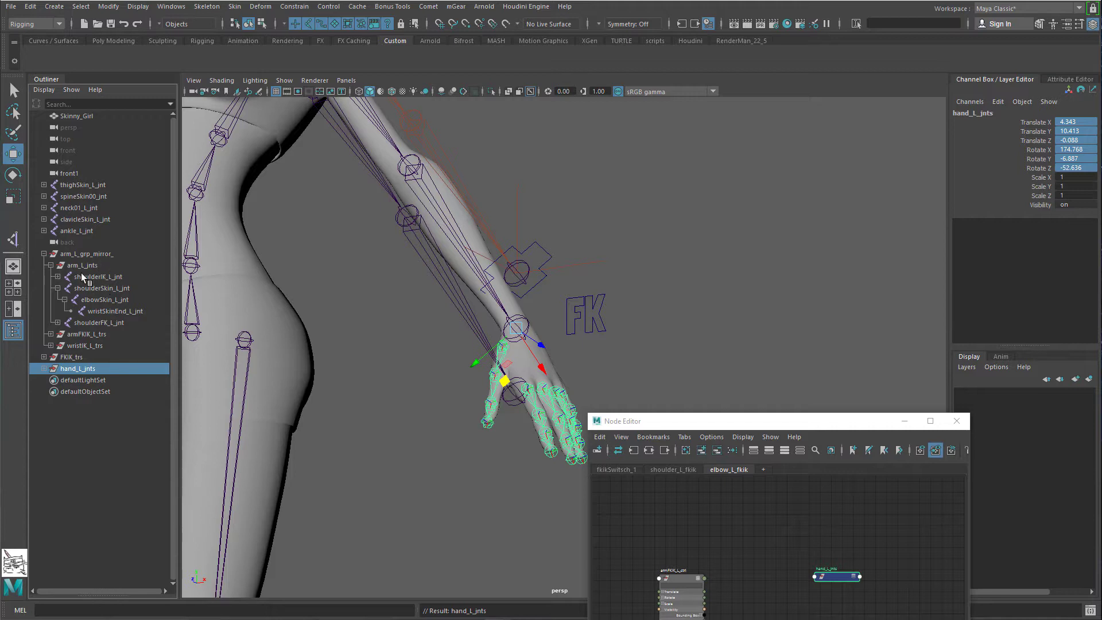
click(57, 289)
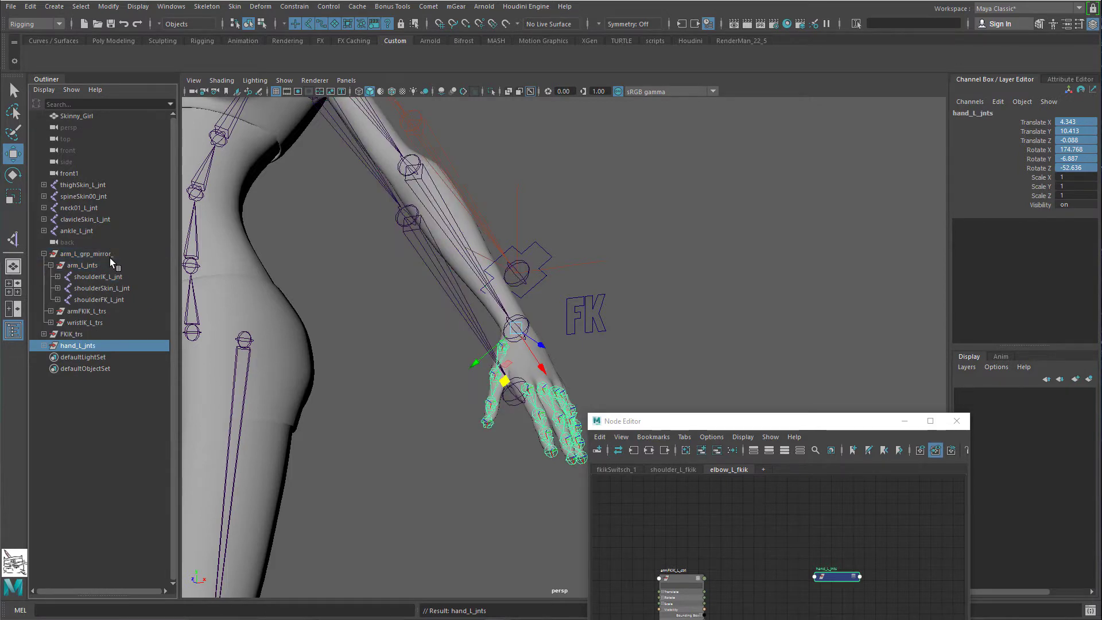
middle_drag(80, 344, 57, 321)
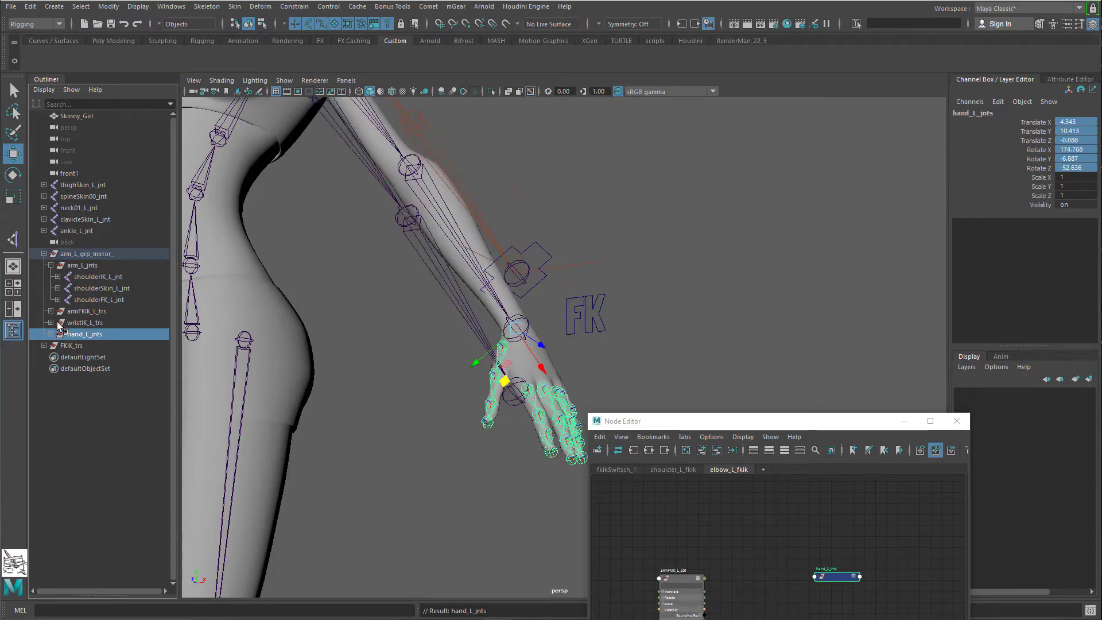
Step: Hide the FKIK_trs group
click(92, 345)
key(f)
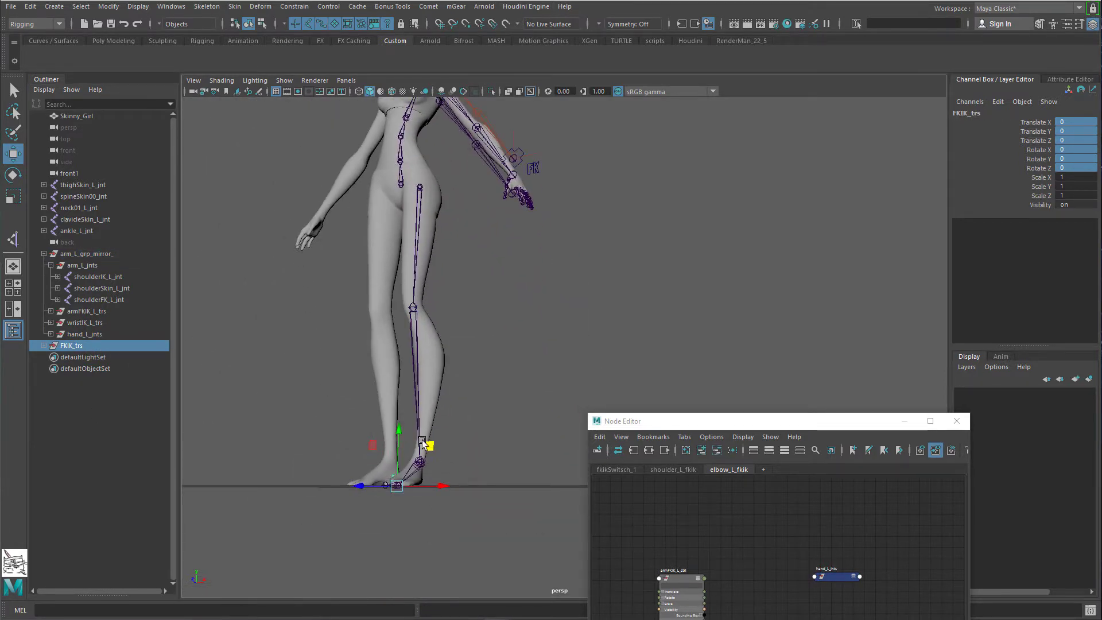
alt+middle_drag(446, 419, 438, 470)
alt+right_drag(438, 470, 666, 395)
alt+middle_drag(368, 295, 471, 495)
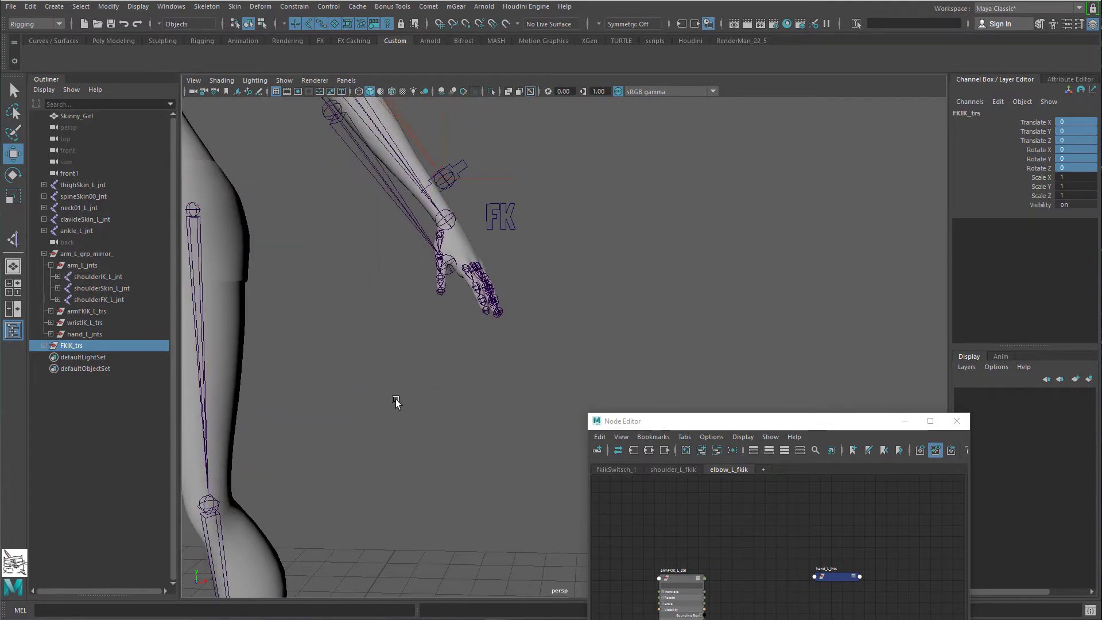
key(h)
alt+right_drag(471, 495, 507, 448)
alt+right_drag(402, 337, 313, 315)
Step: Collapse arm_L_grp_mirror_ and group the five root joints, thighSkin_L_jnt through ankle_L_jnt, into a new group named Joints
click(44, 254)
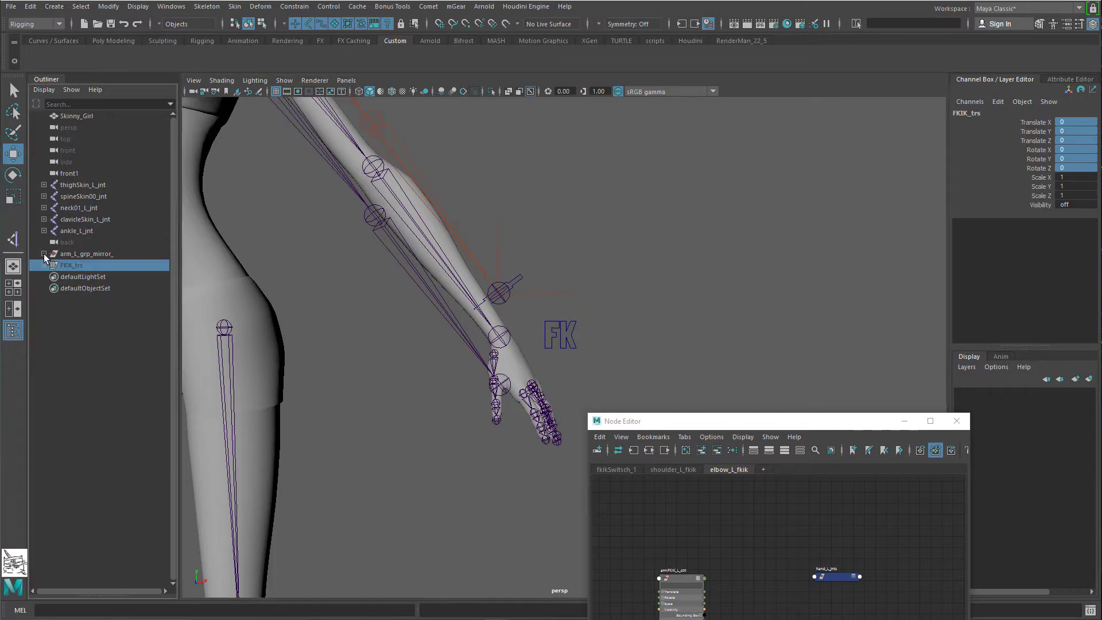
drag(83, 184, 104, 232)
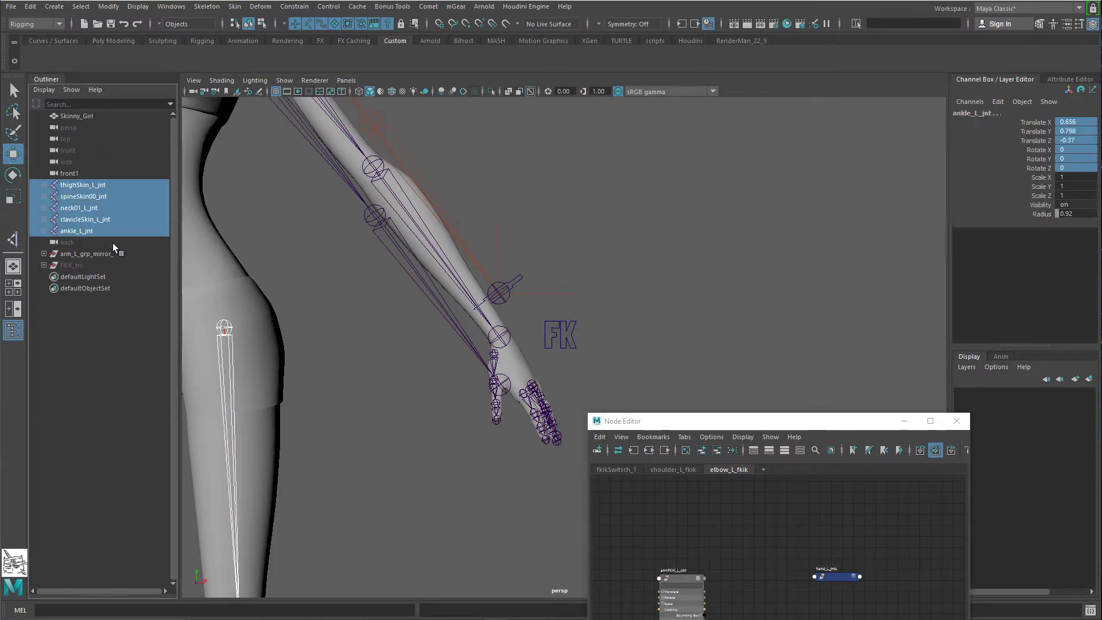
key(ctrl+g)
double_click(72, 219)
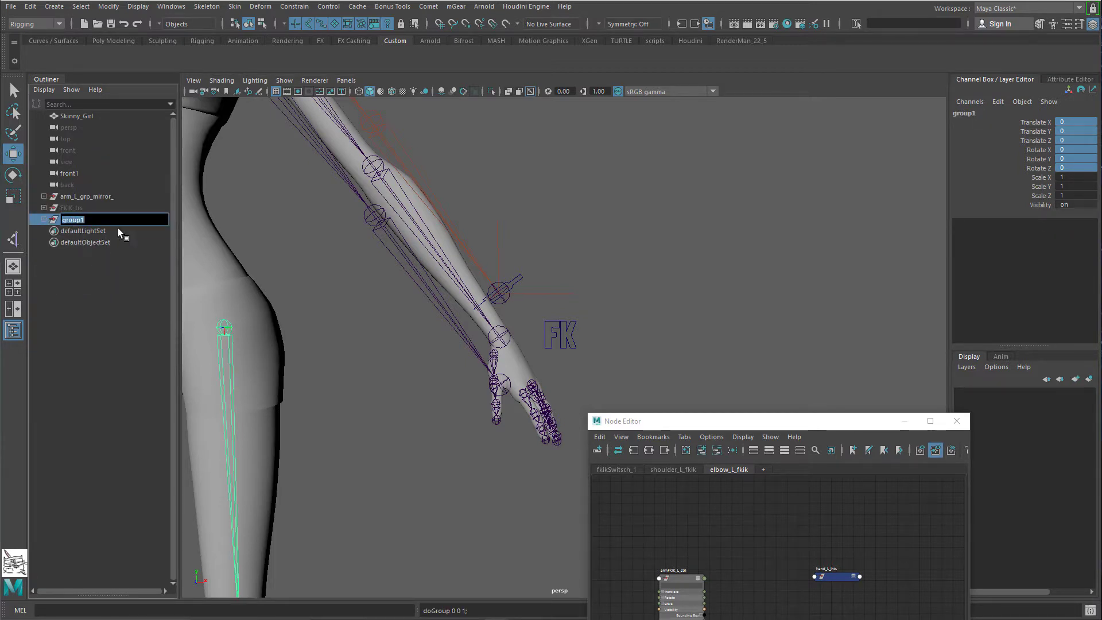
key(BackSpace)
key(Caps_Lock)
key(Caps_Lock)
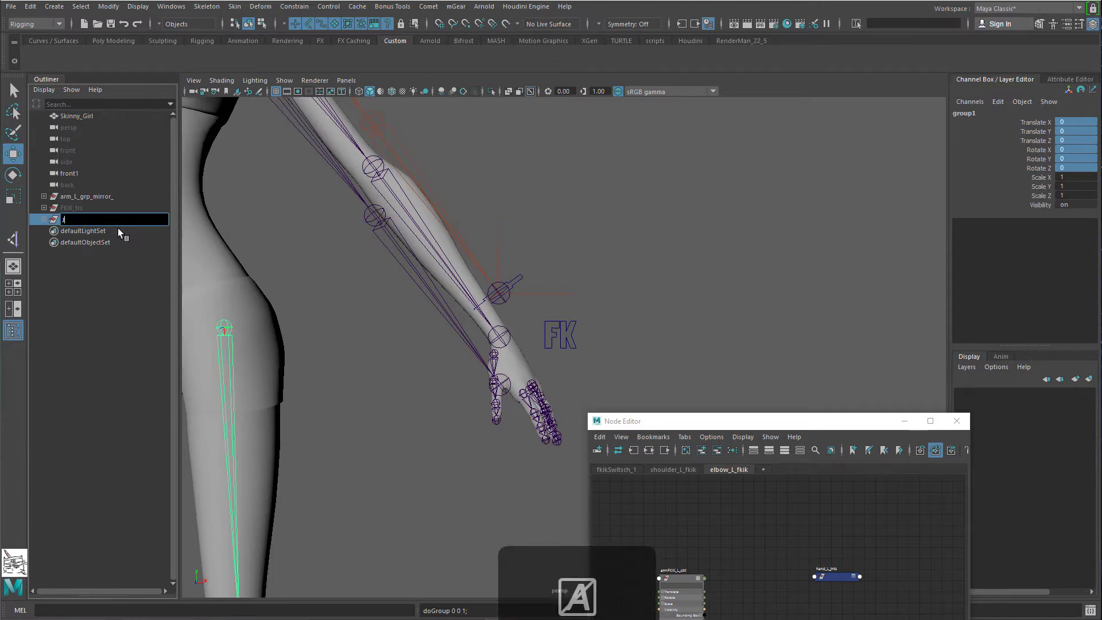
text(Joints)
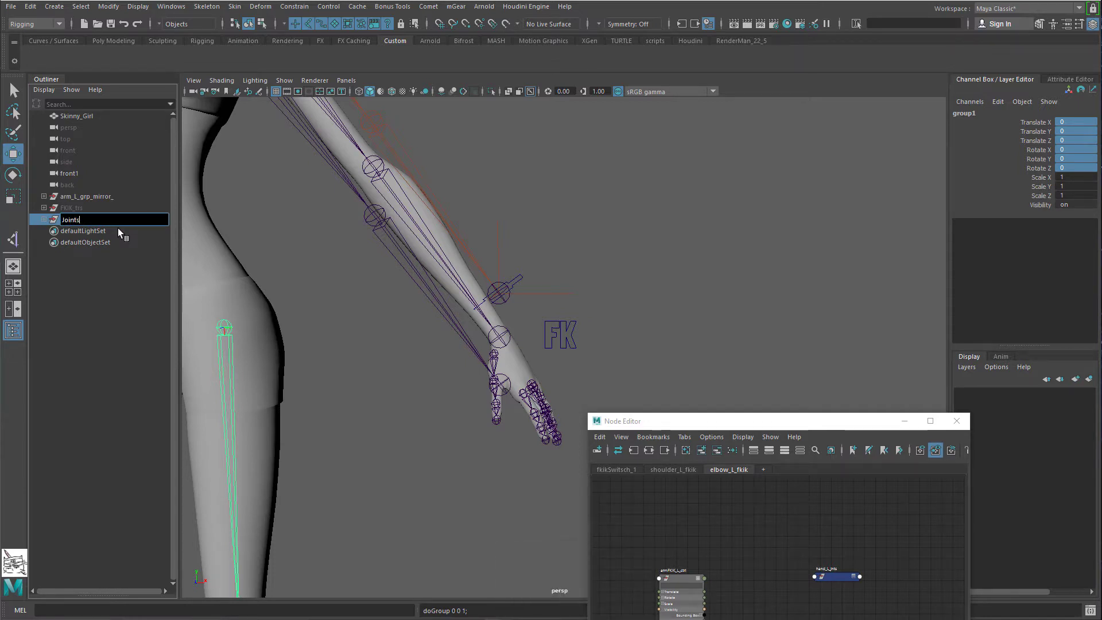
key(Return)
Step: Examine arm_L_grp_mirror_ and its four child groups against the arm and shoulder joint in the viewport
click(119, 195)
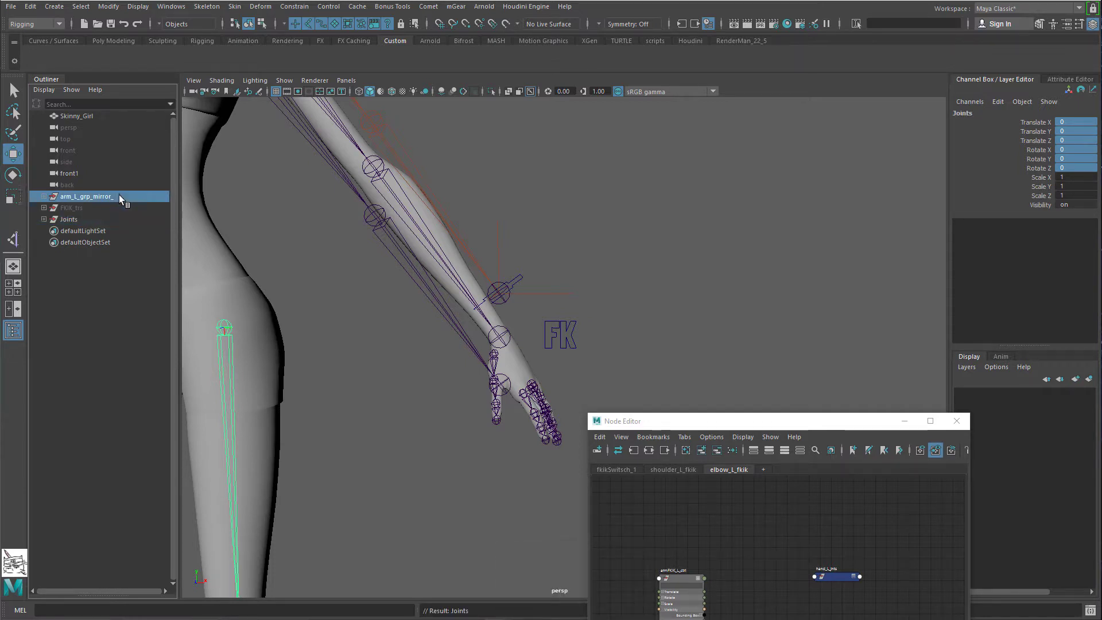
alt+right_drag(390, 287, 155, 247)
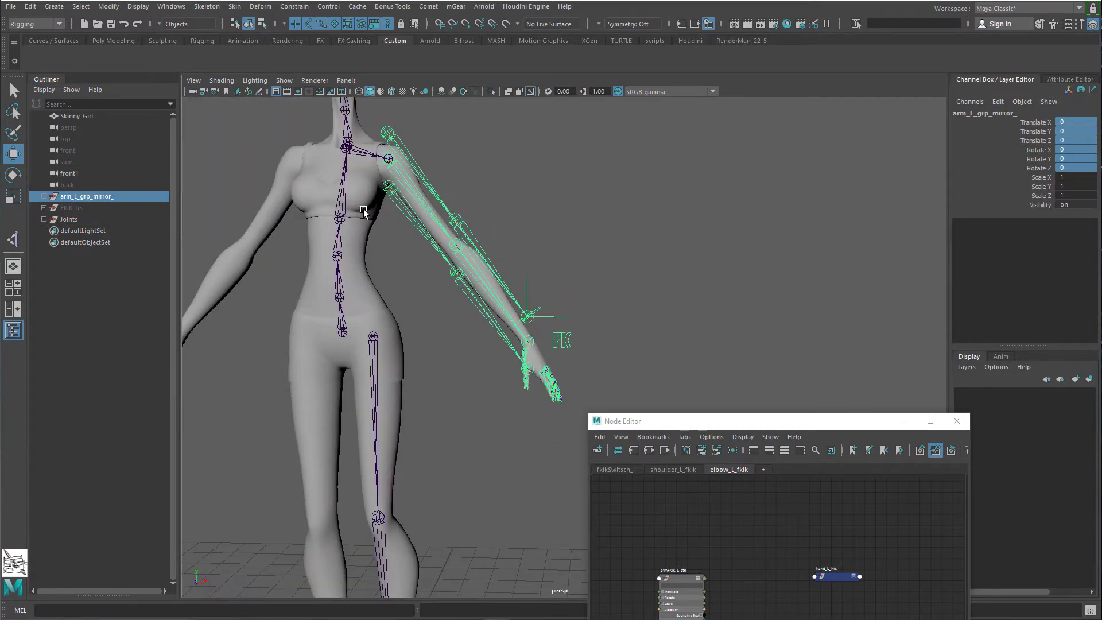
alt+middle_drag(363, 209, 344, 257)
alt+right_drag(343, 257, 155, 293)
alt+middle_drag(357, 404, 326, 365)
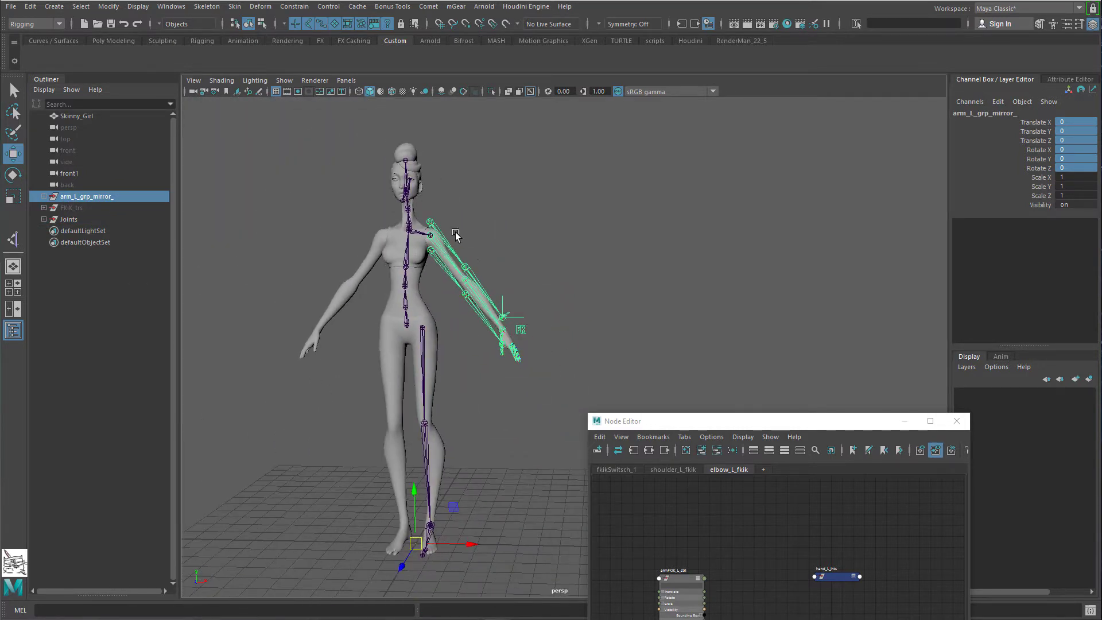
key(f)
click(44, 196)
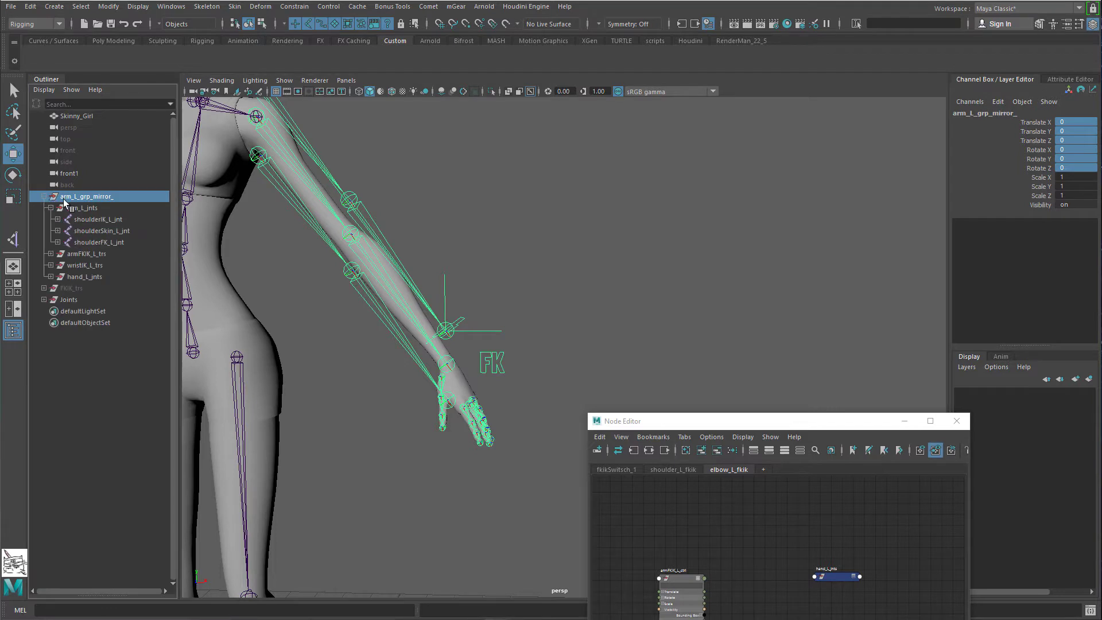
click(50, 207)
alt+middle_drag(370, 253, 341, 296)
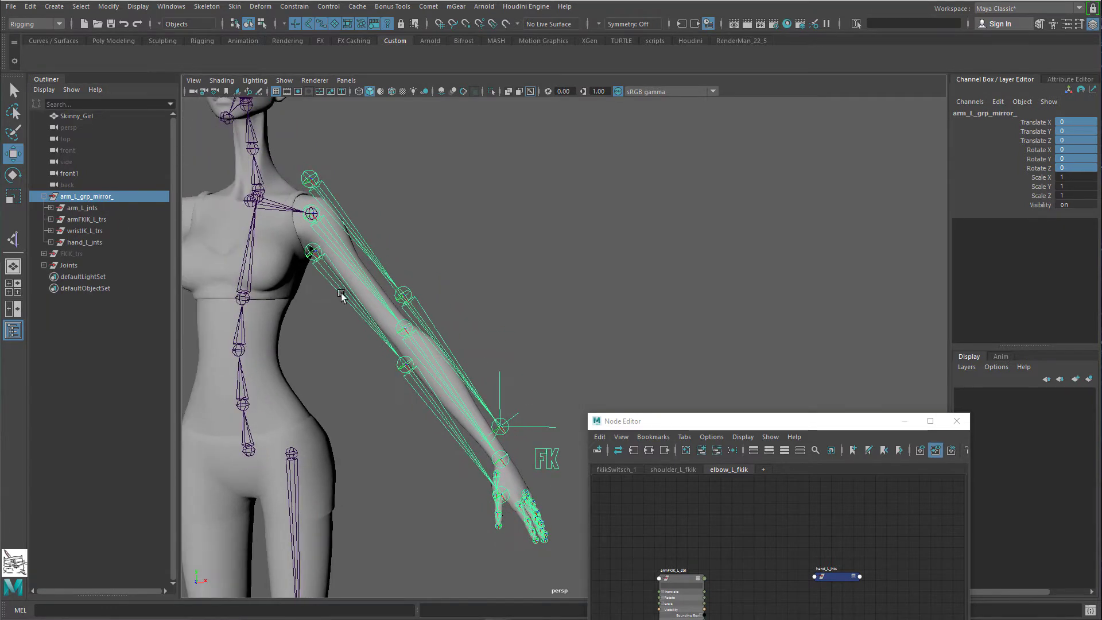
drag(92, 208, 90, 242)
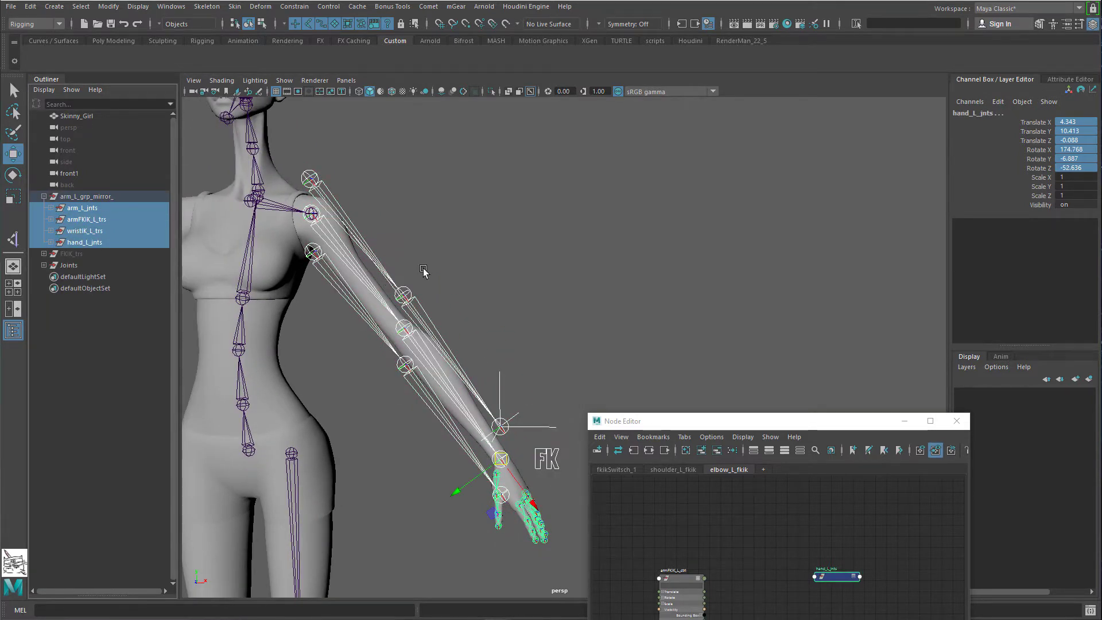
click(423, 271)
click(311, 215)
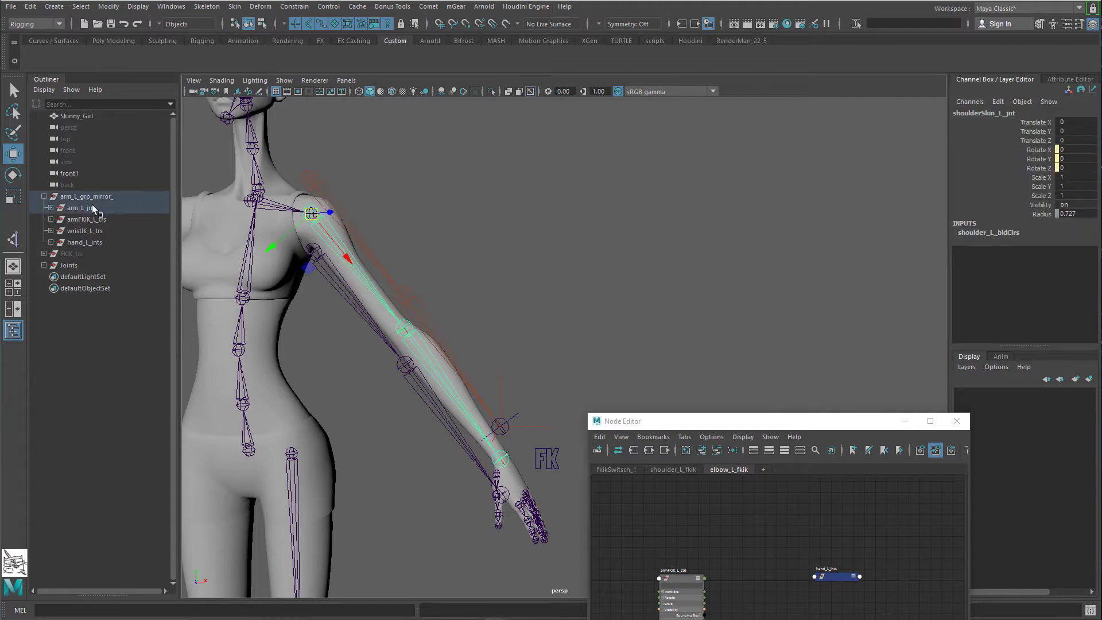
click(87, 230)
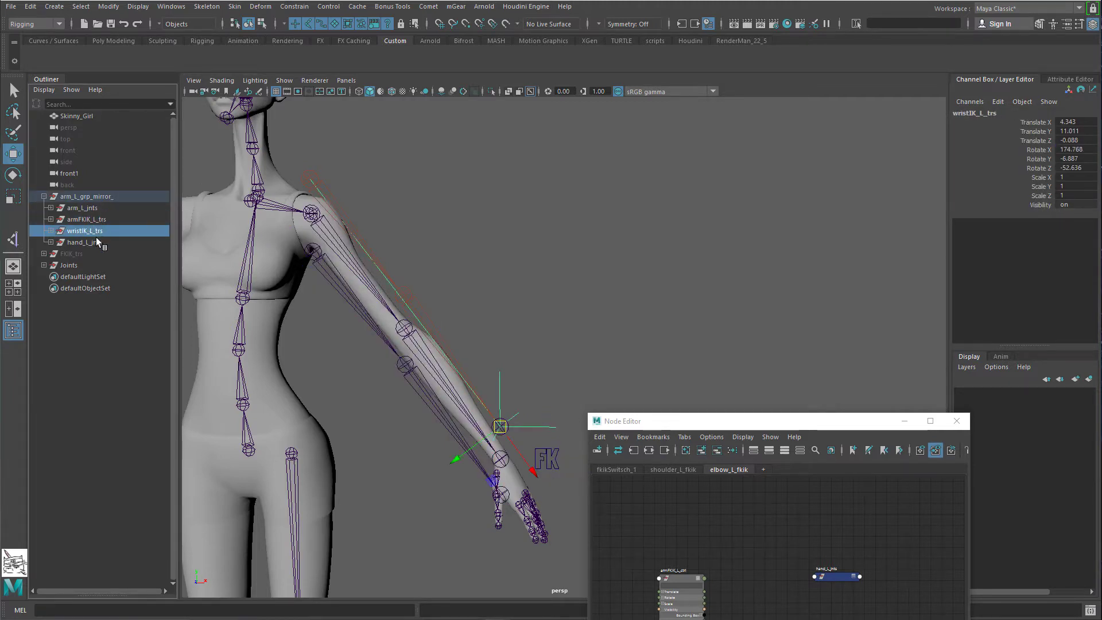
drag(96, 239, 95, 208)
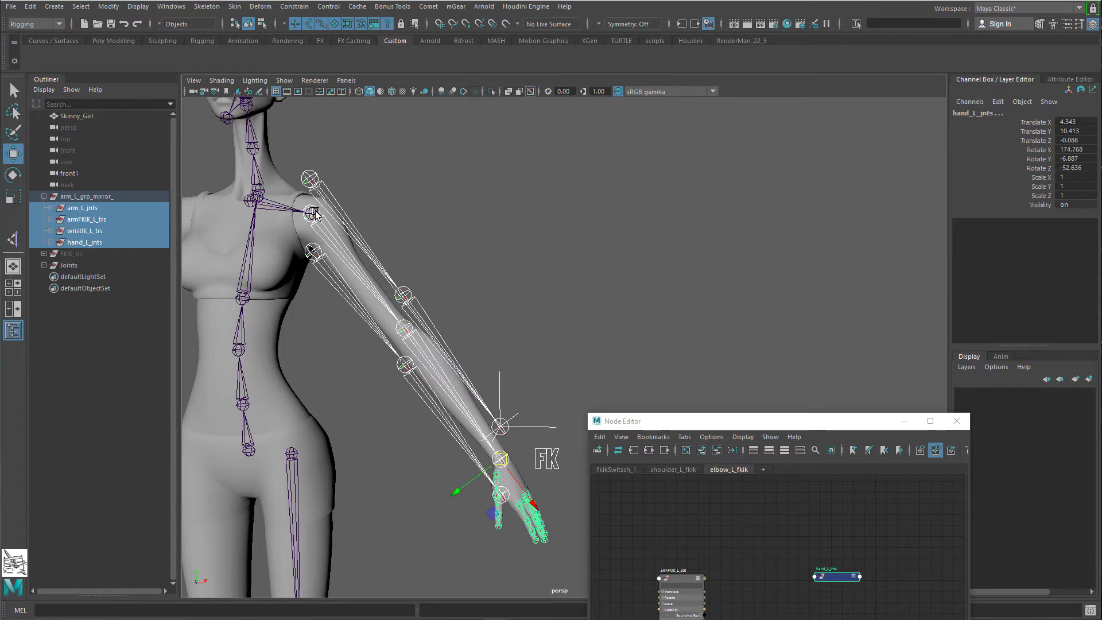
Step: Create an empty group with nothing selected and parent it under shoulderSkin_L_jnt
click(480, 171)
key(q)
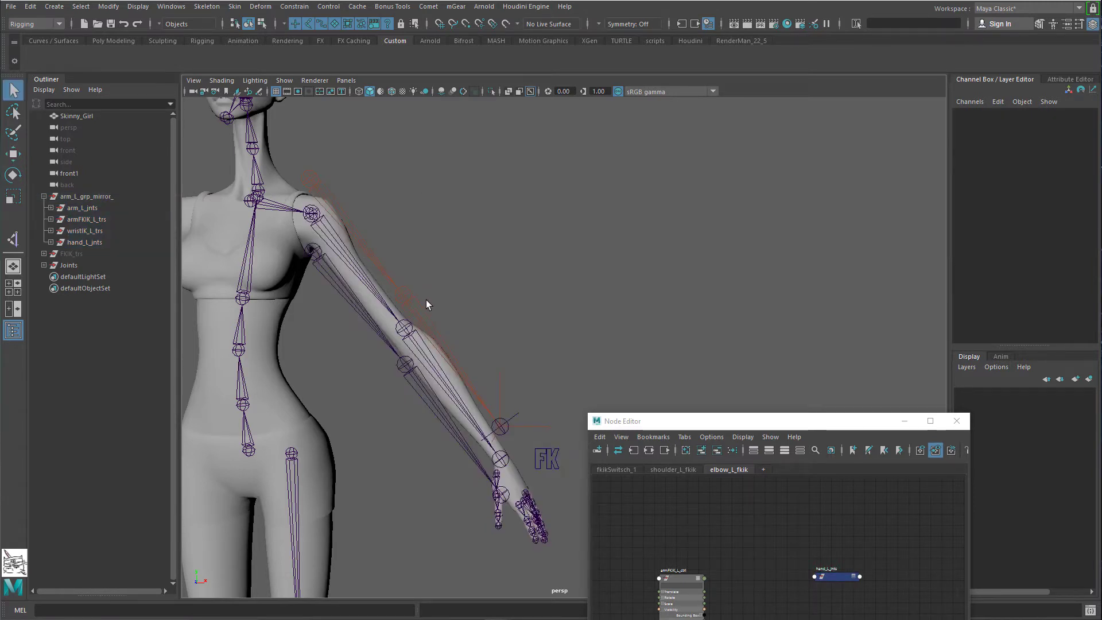
key(ctrl+g)
alt+right_drag(556, 347, 414, 313)
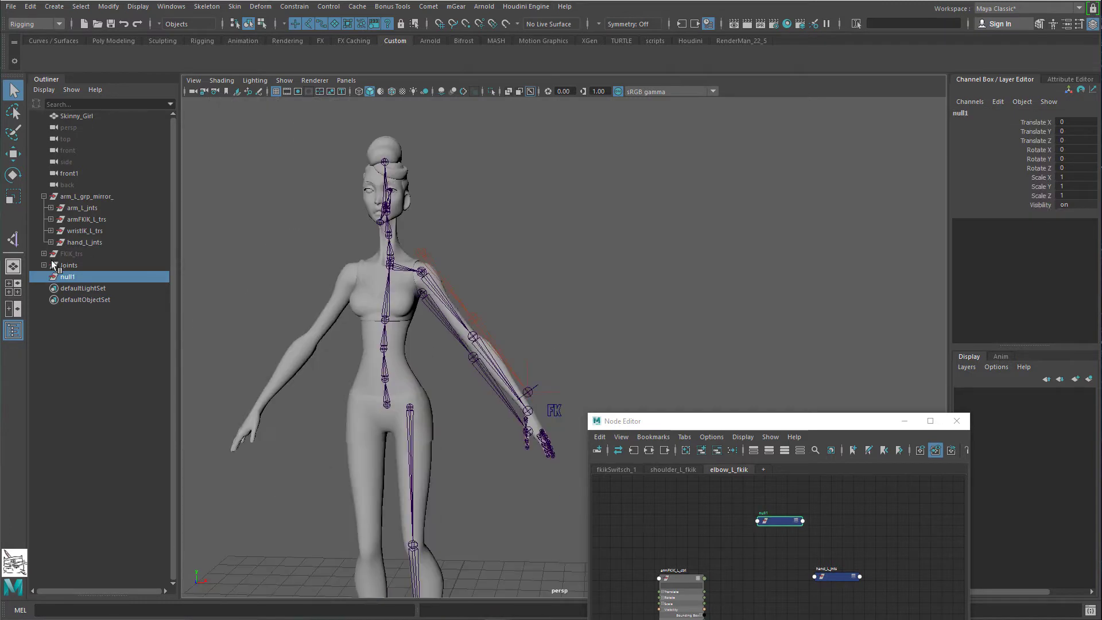
alt+middle_drag(487, 345, 397, 219)
click(420, 287)
scroll(463, 364, up, 3)
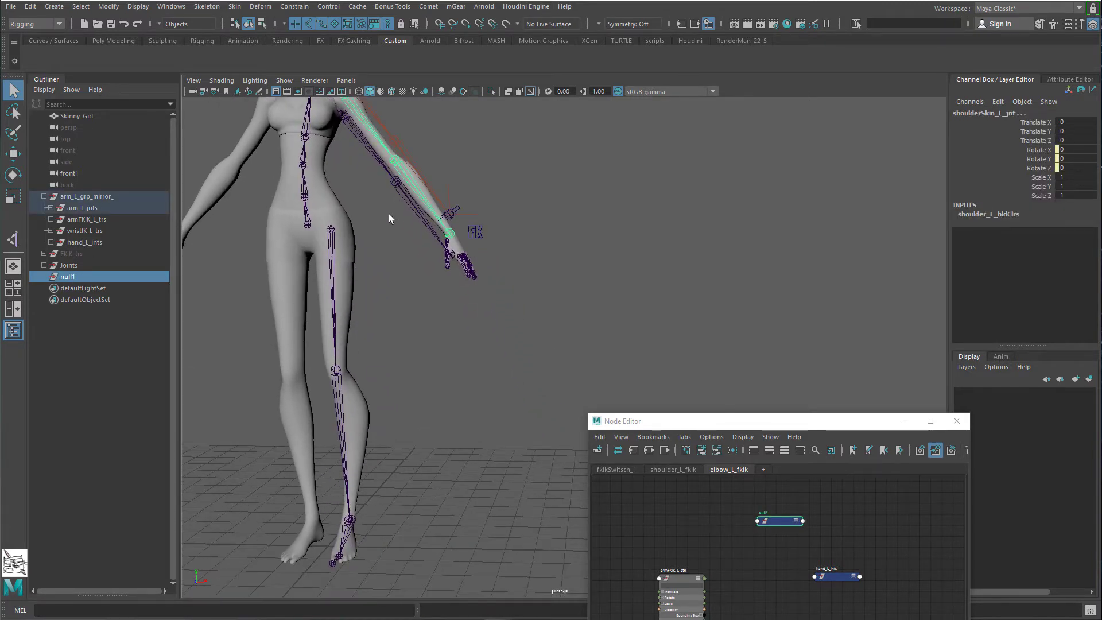
key(p)
key(f)
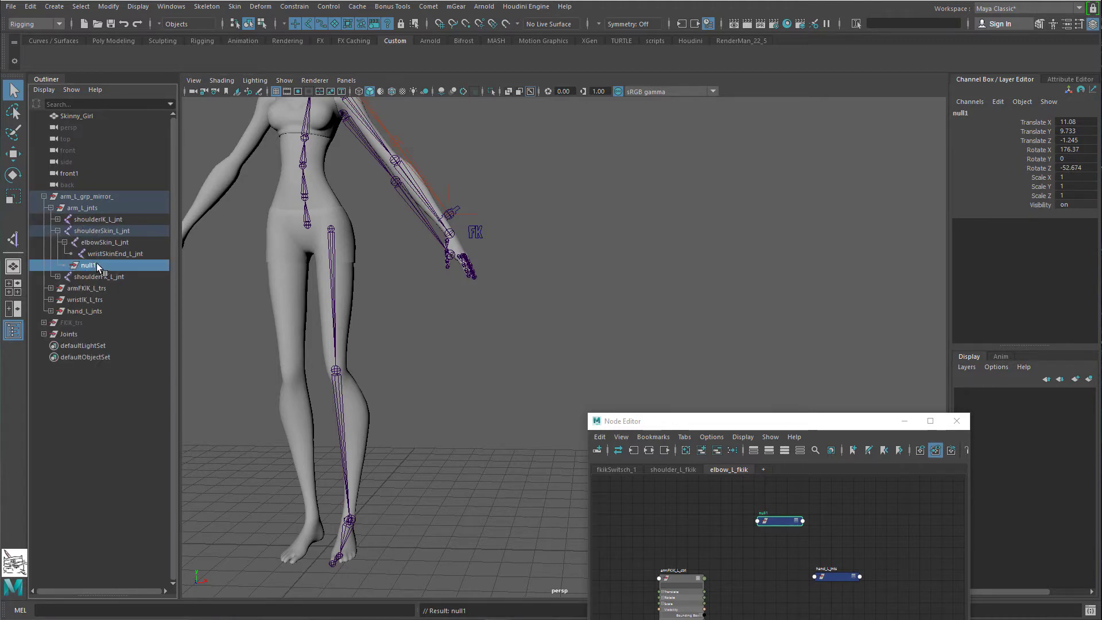
Step: Snap the empty group to the shoulder joint by setting its Translate and Rotate X, Y and Z to 0
drag(1073, 122, 1084, 168)
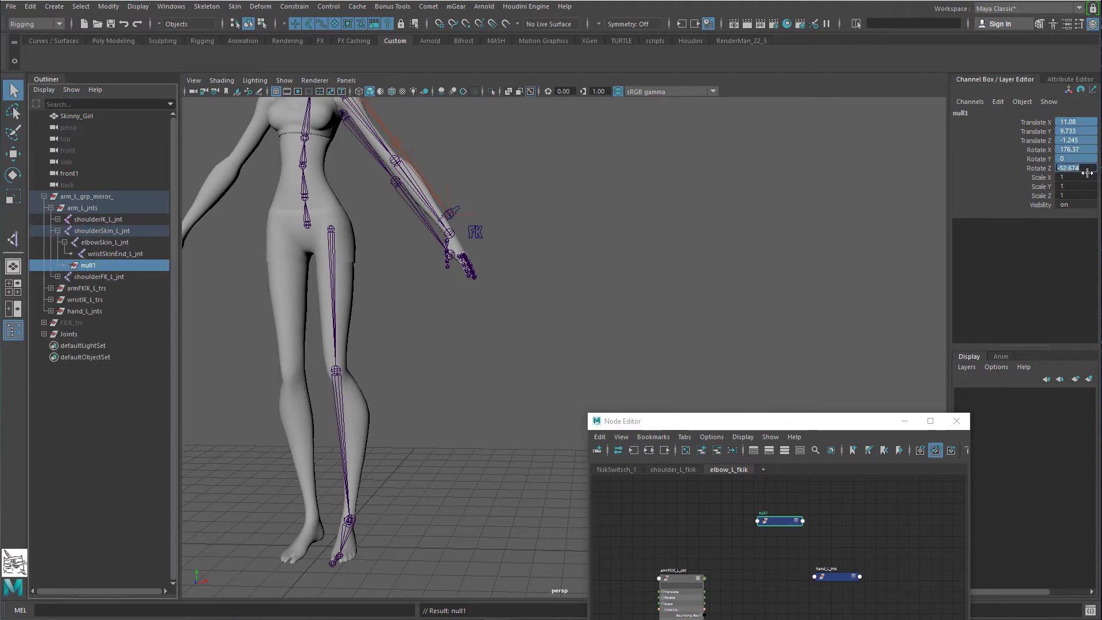
text(0)
key(Return)
alt+middle_drag(568, 371, 600, 439)
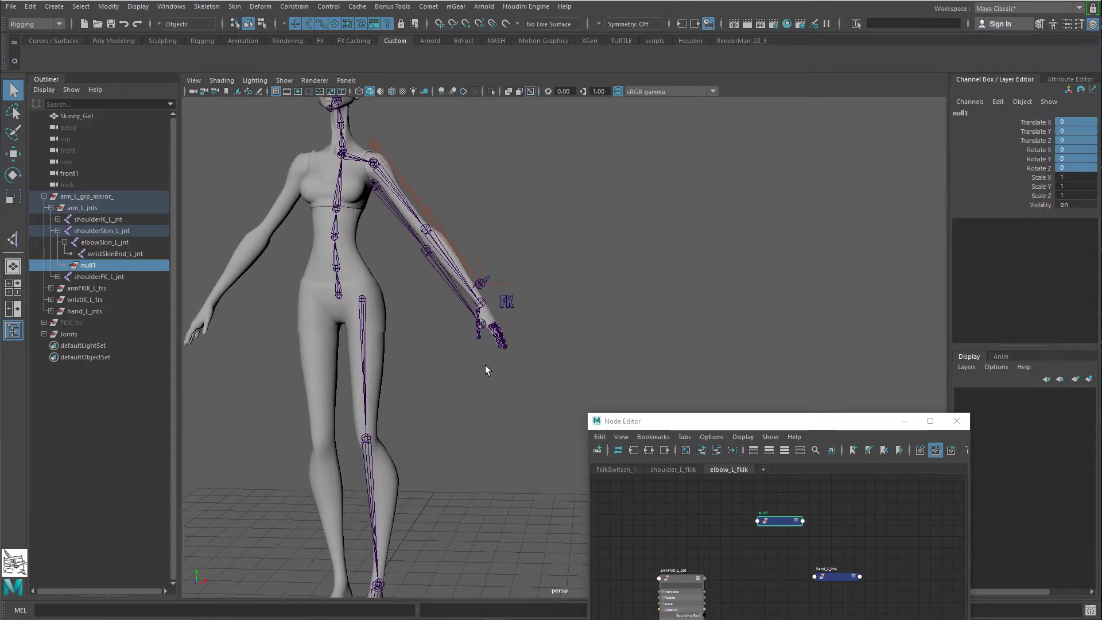
scroll(501, 266, up, 4)
alt+middle_drag(291, 101, 398, 271)
key(w)
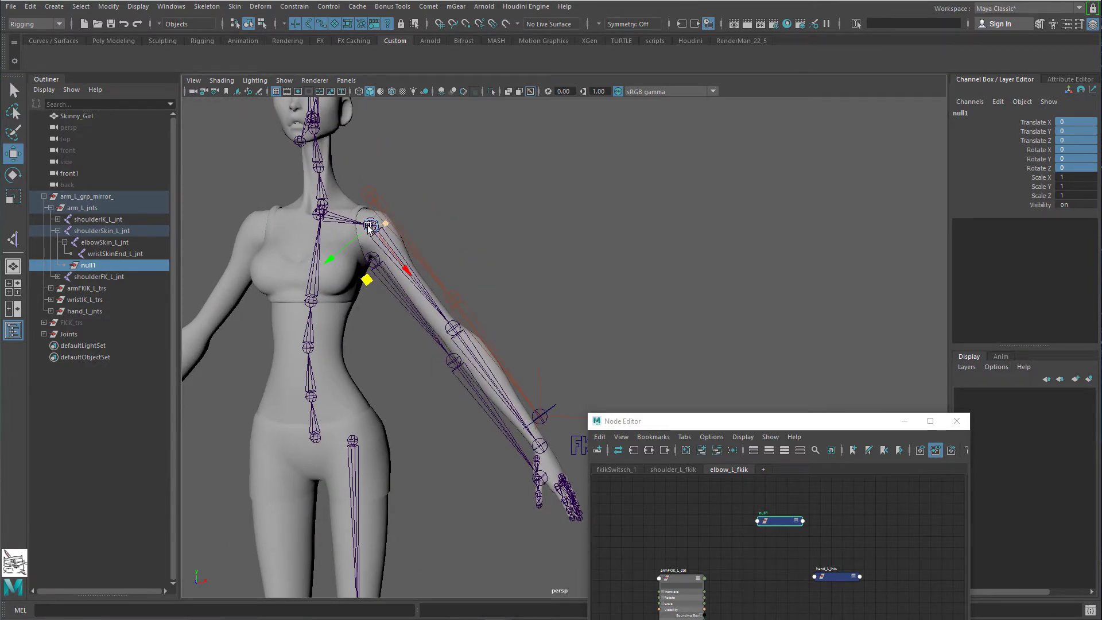
alt+drag(421, 250, 416, 246)
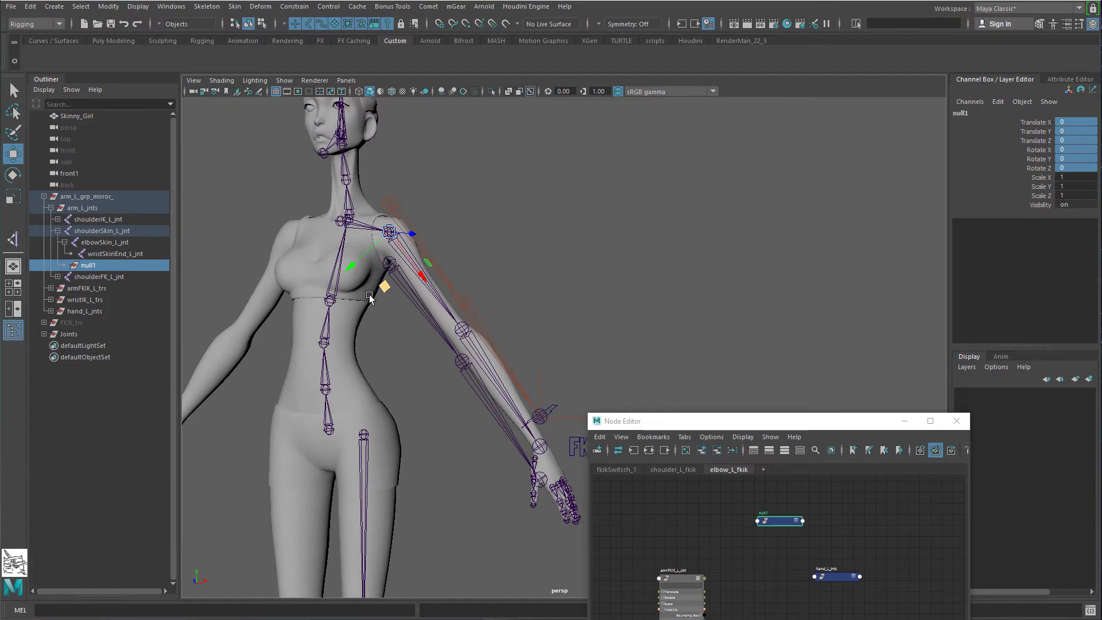
Step: Unparent the shoulder-aligned empty group to the scene root and collapse the shoulderSkin_L_jnt and arm_L_jnts hierarchies
key(shift+p)
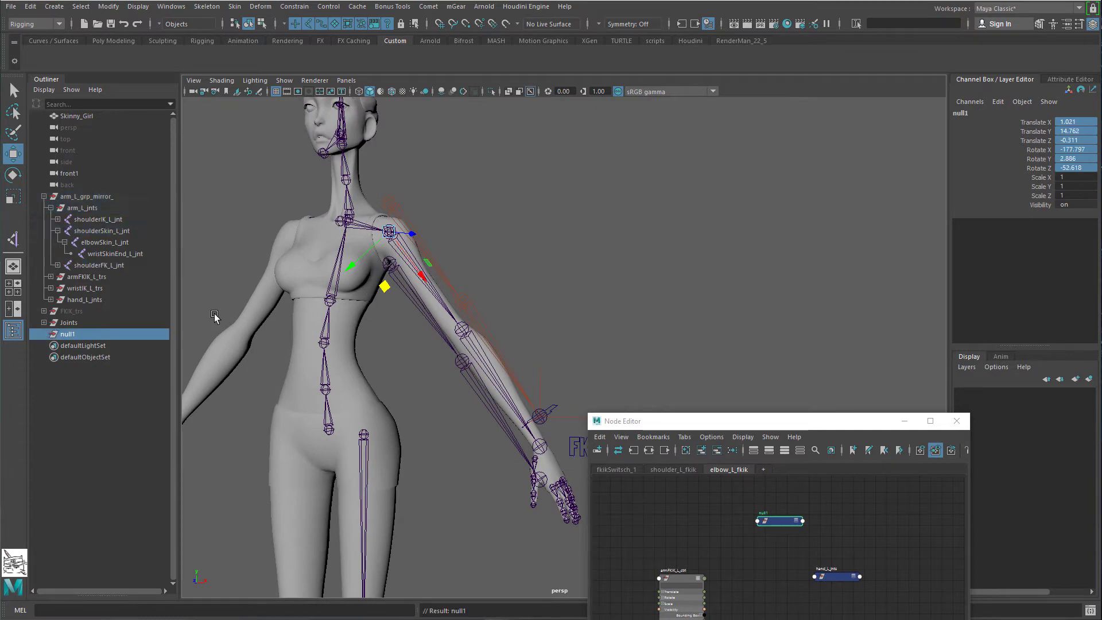
scroll(386, 339, up, 5)
scroll(387, 339, down, 5)
key(q)
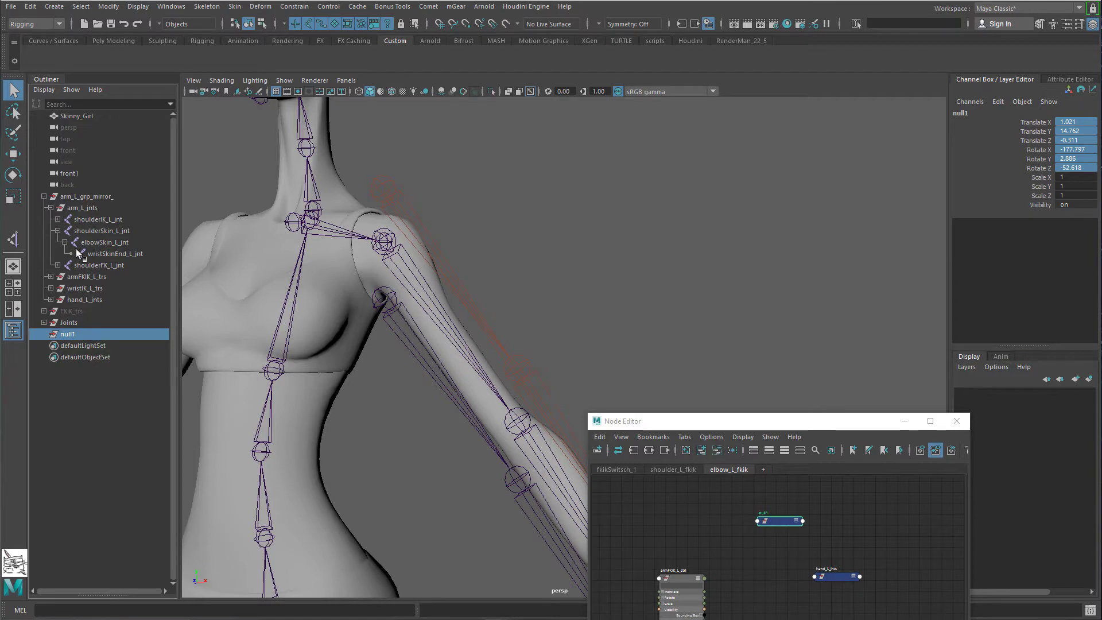
click(57, 230)
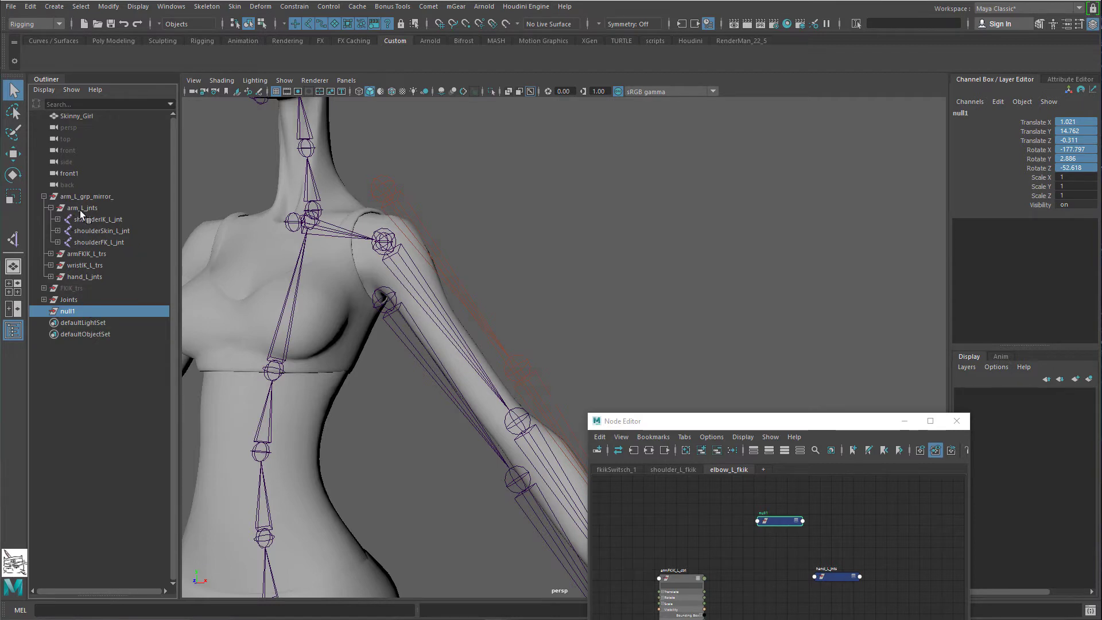
click(50, 208)
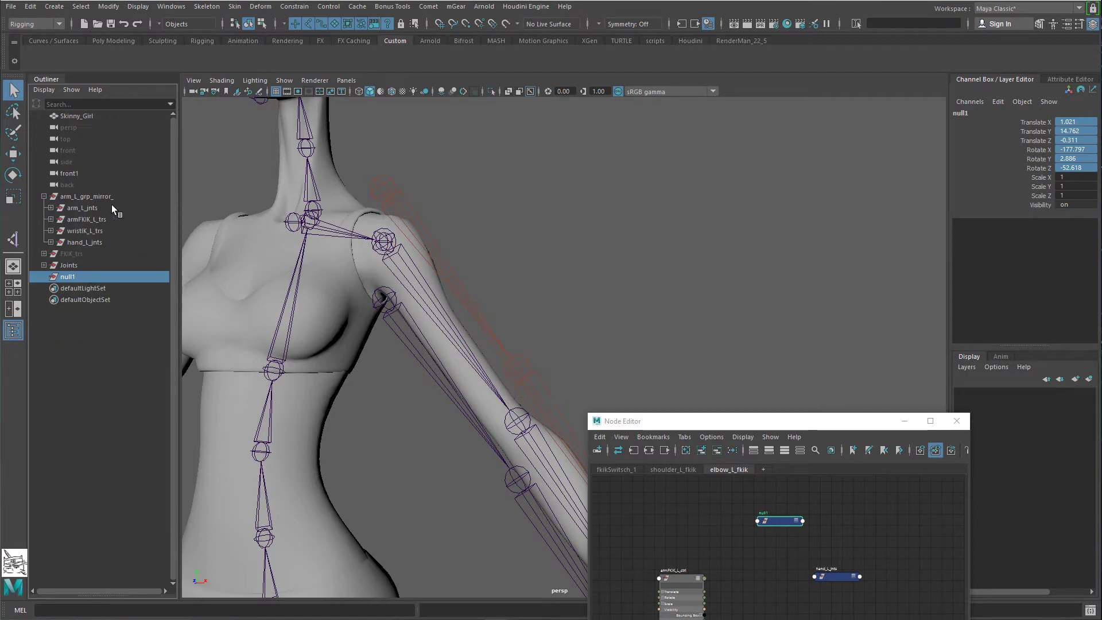
Step: Rename the shoulder-aligned empty group as arm_L_zero
double_click(73, 275)
text(A)
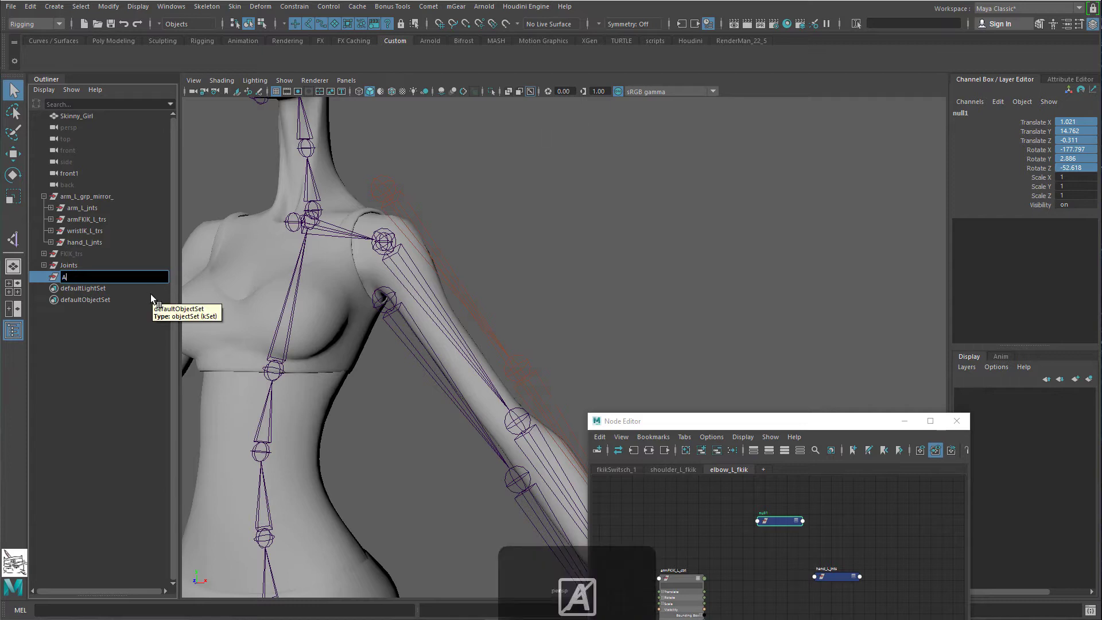
key(BackSpace)
key(BackSpace)
text(a)
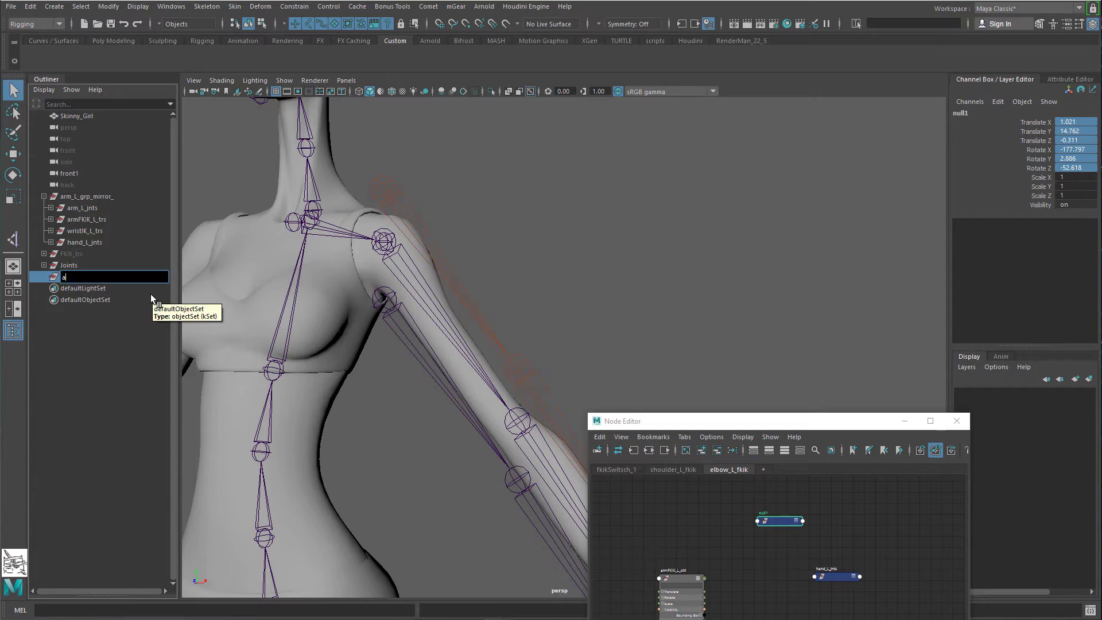
text(rm_L_)
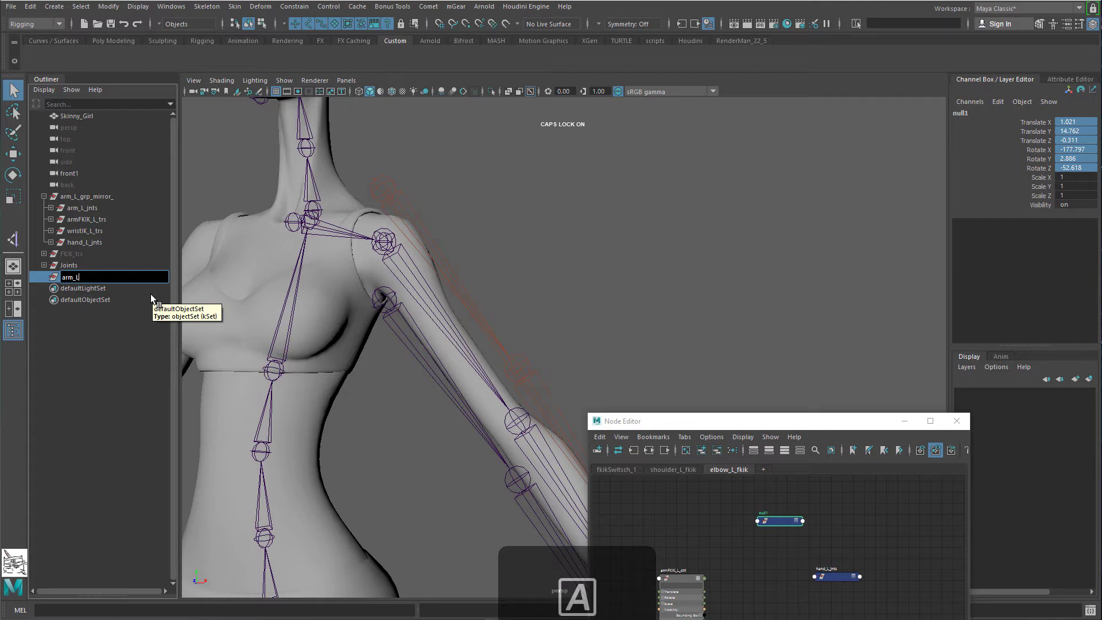
text(zero)
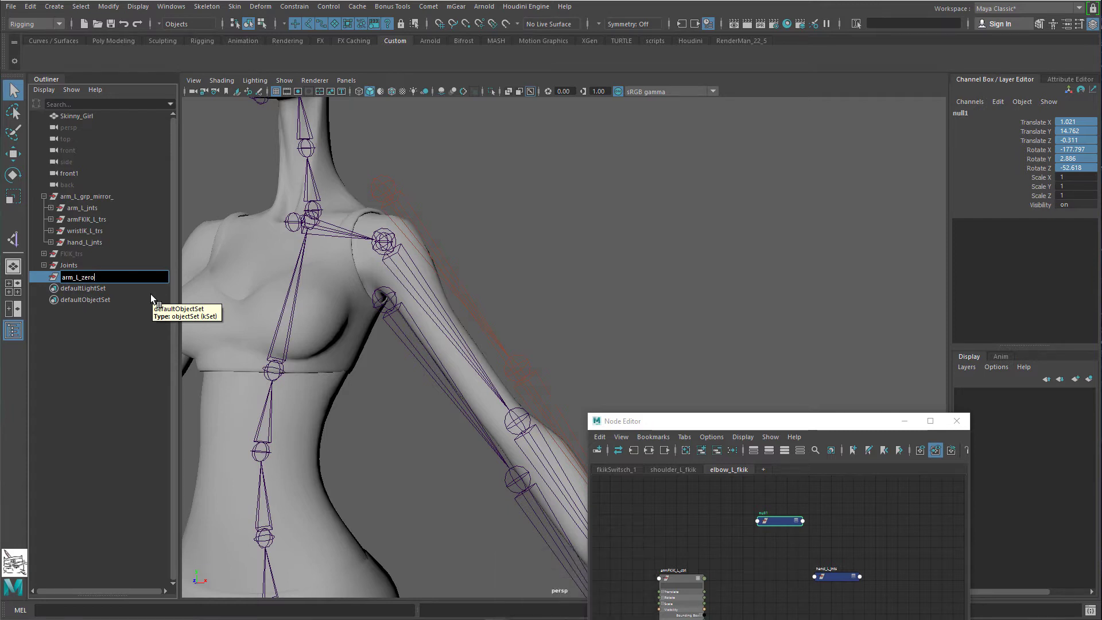
key(Return)
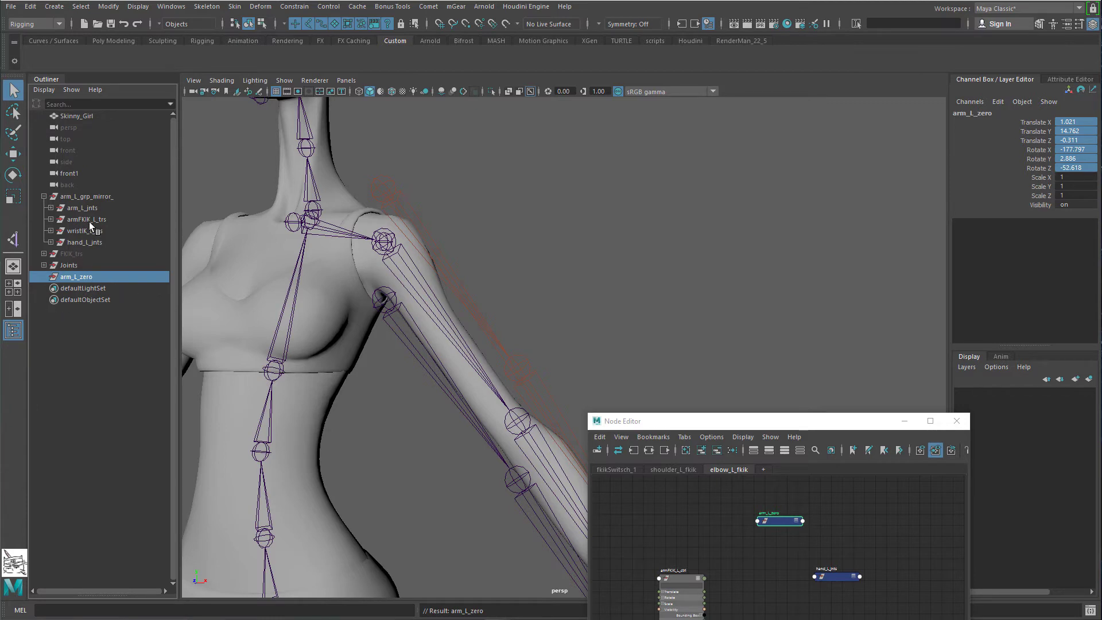
Step: Parent arm_L_zero under arm_L_grp_mirror_ and move arm_L_jnts, armFKIK_L_trs, wristIK_L_trs and hand_L_jnts into arm_L_zero
ctrl+click(99, 195)
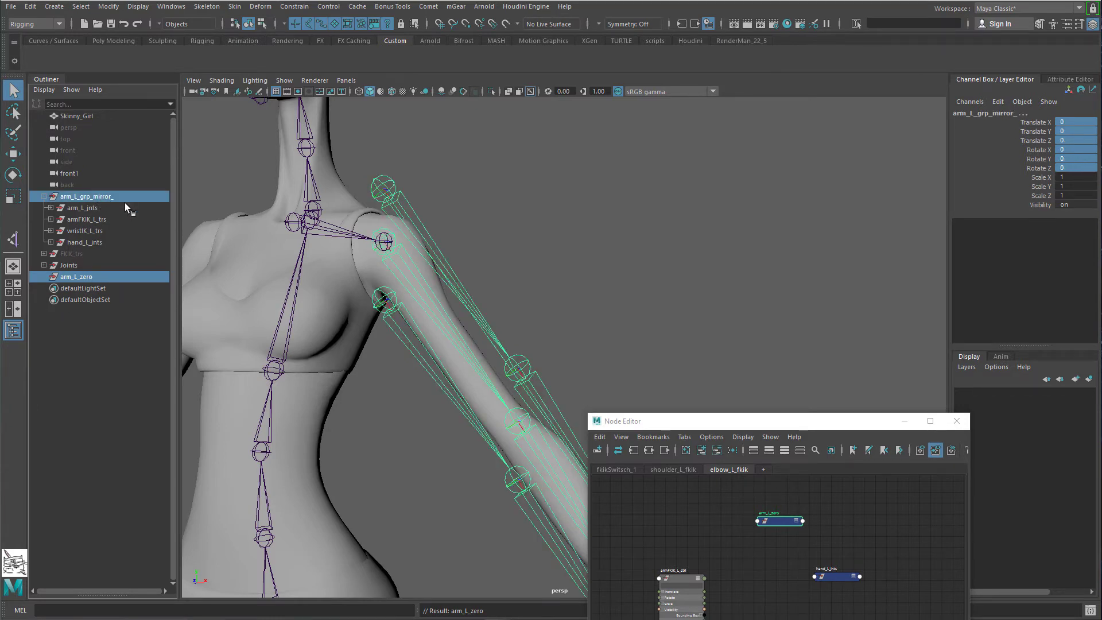
key(p)
drag(91, 210, 105, 254)
key(p)
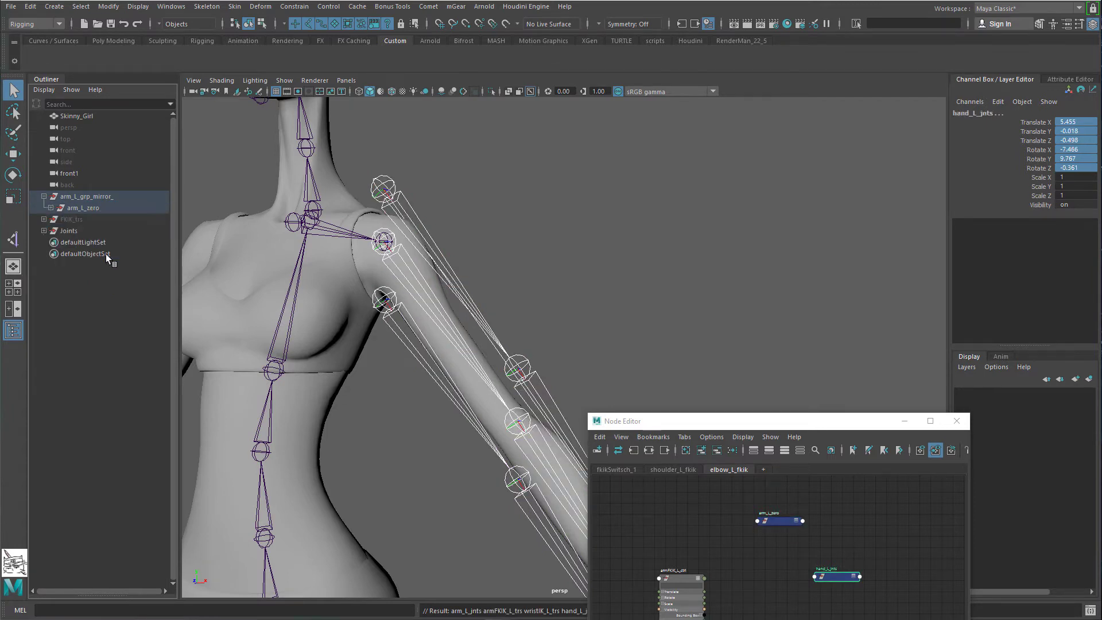
Step: Test the arm_L_zero group by moving and rotating the whole arm away from the body, and undo the transforms
click(87, 208)
key(w)
alt+drag(425, 265, 436, 264)
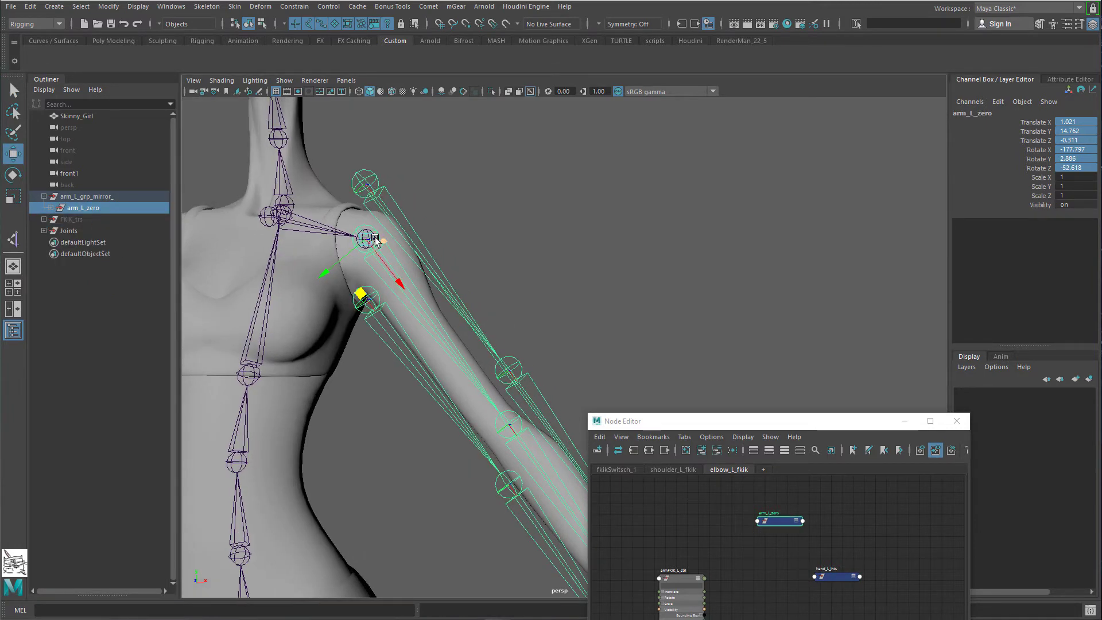
drag(383, 241, 626, 148)
key(ctrl+z)
drag(362, 295, 544, 280)
key(e)
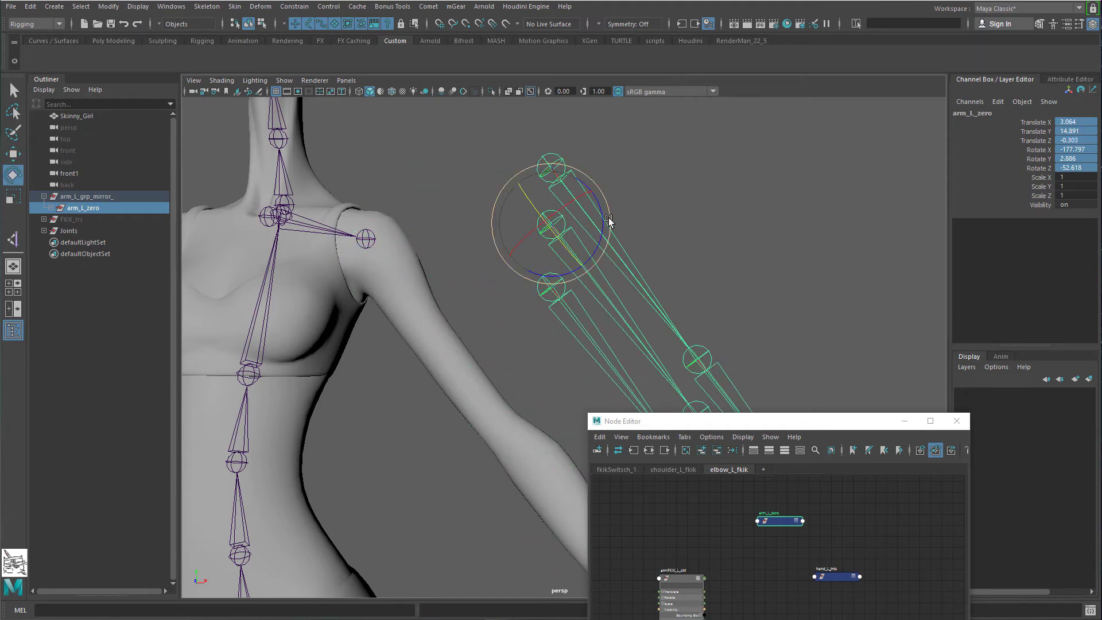
drag(608, 221, 593, 142)
scroll(627, 201, down, 4)
key(ctrl+z)
key(ctrl+z)
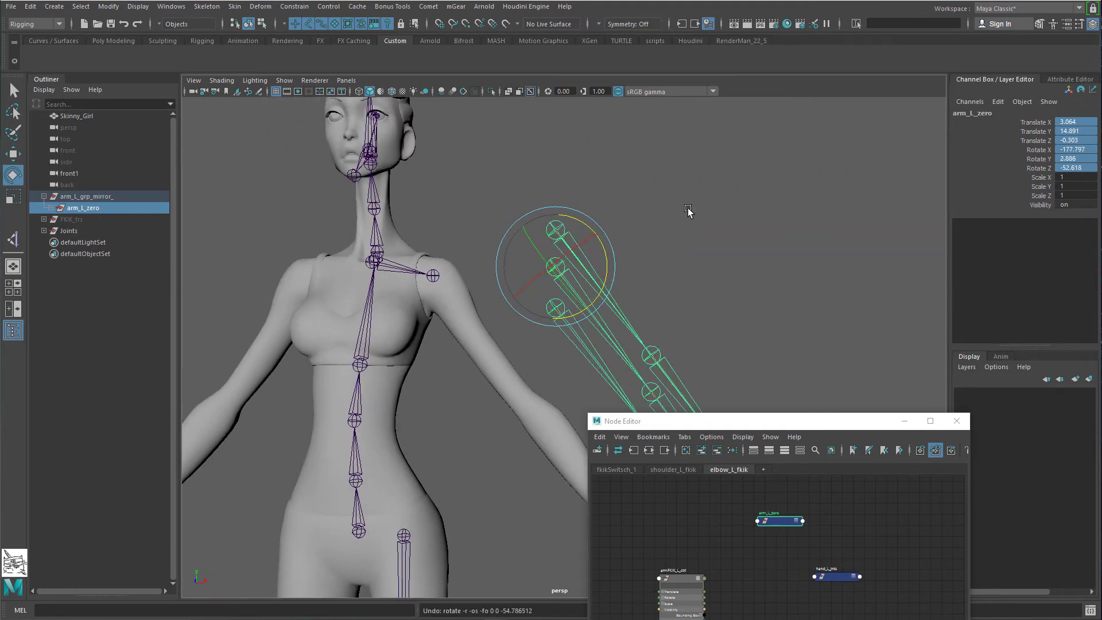
key(ctrl+z)
key(ctrl+z)
Step: Compare the pivot positions of arm_L_grp_mirror_ and arm_L_zero against the full character
click(106, 197)
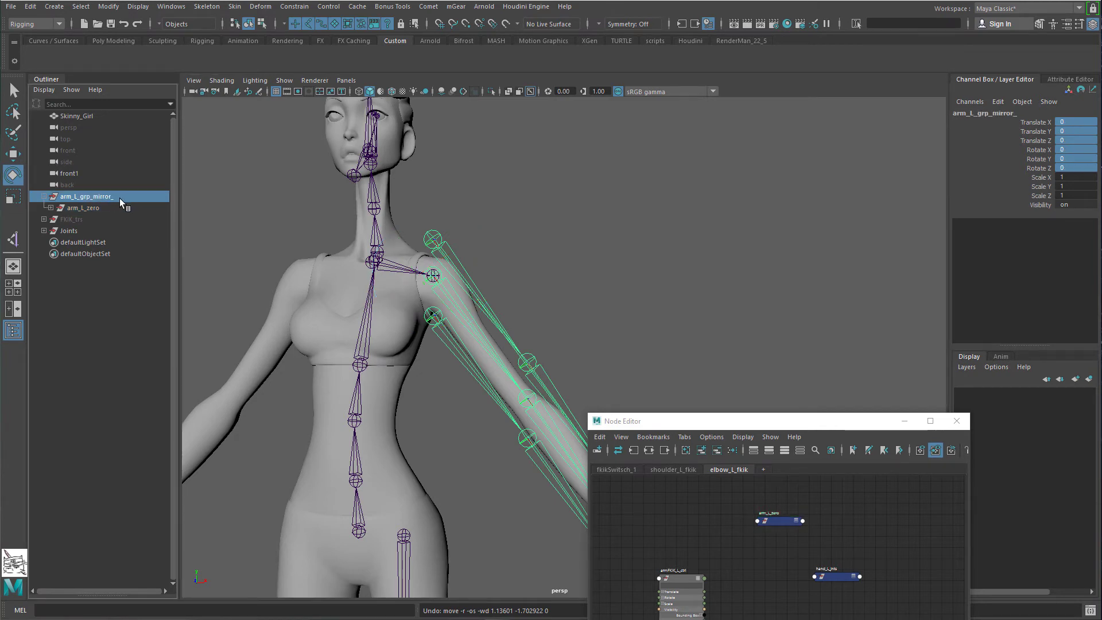
alt+right_drag(606, 263, 229, 261)
alt+middle_drag(399, 263, 393, 211)
key(w)
alt+middle_drag(501, 266, 500, 260)
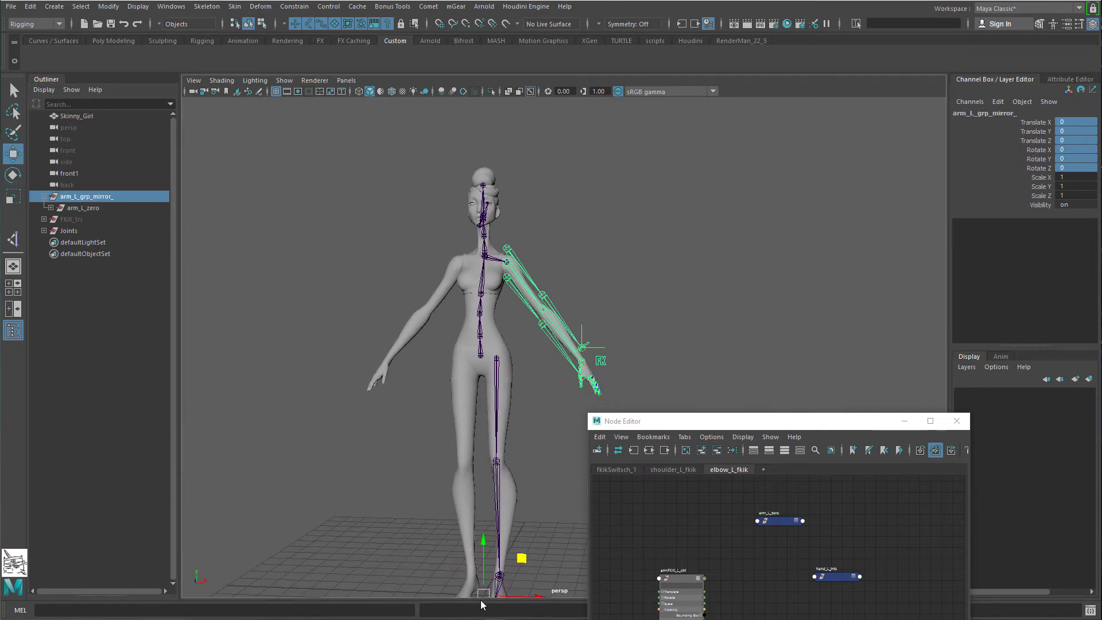
alt+middle_drag(511, 574, 490, 513)
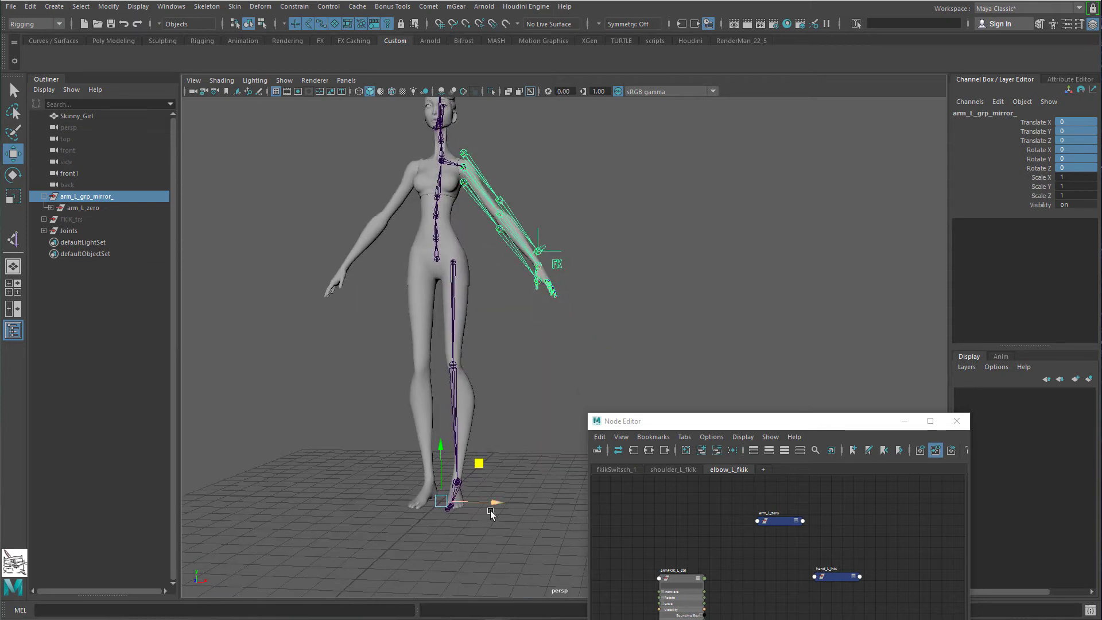
click(102, 207)
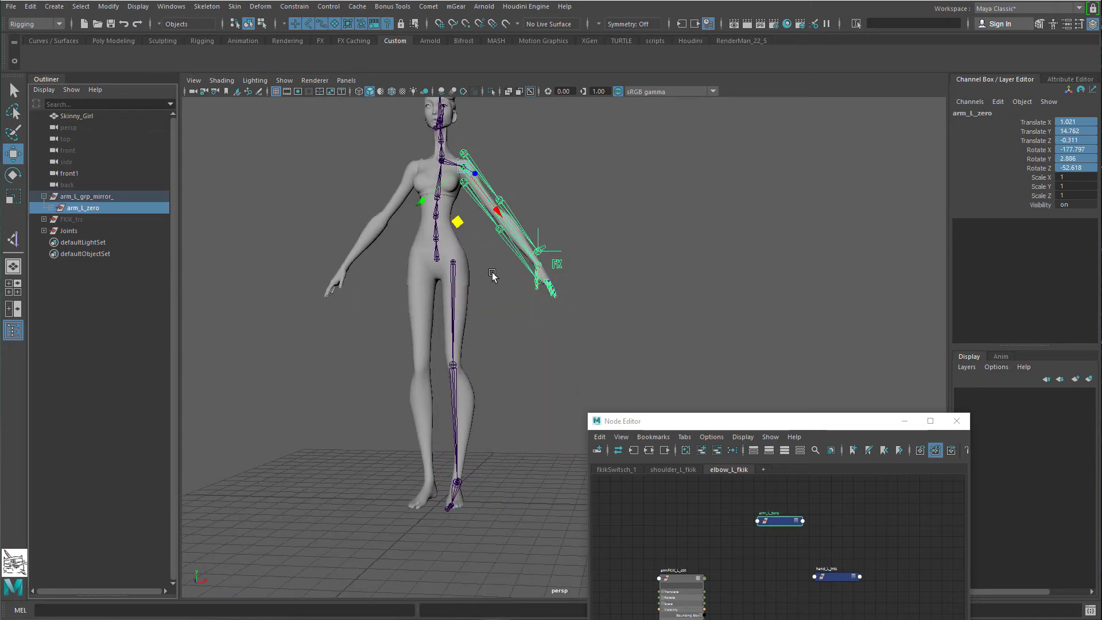
key(f)
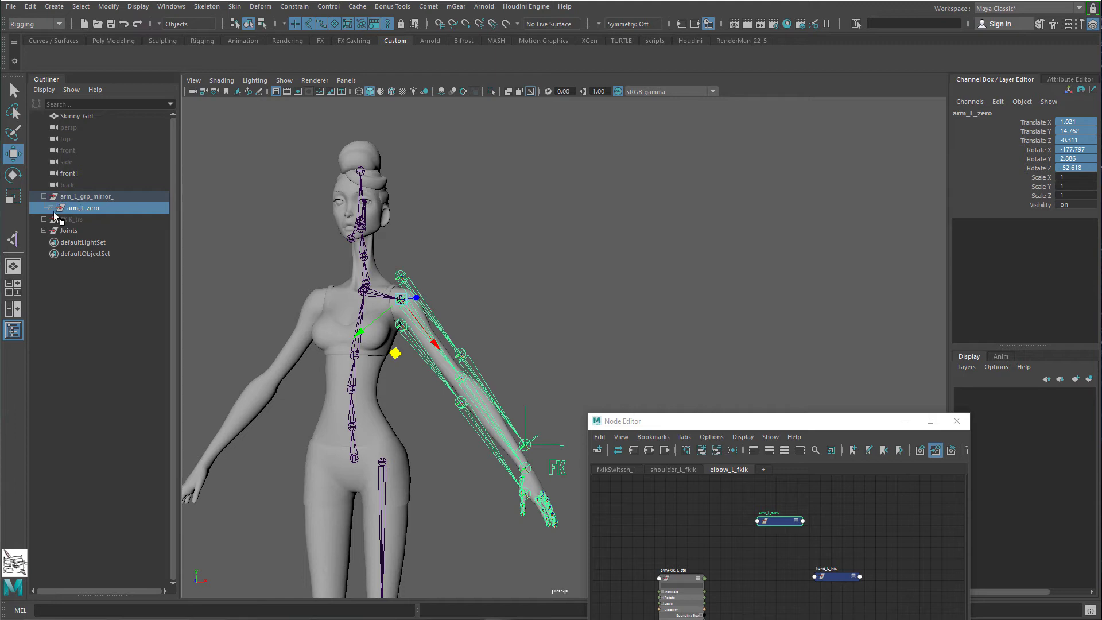
click(43, 197)
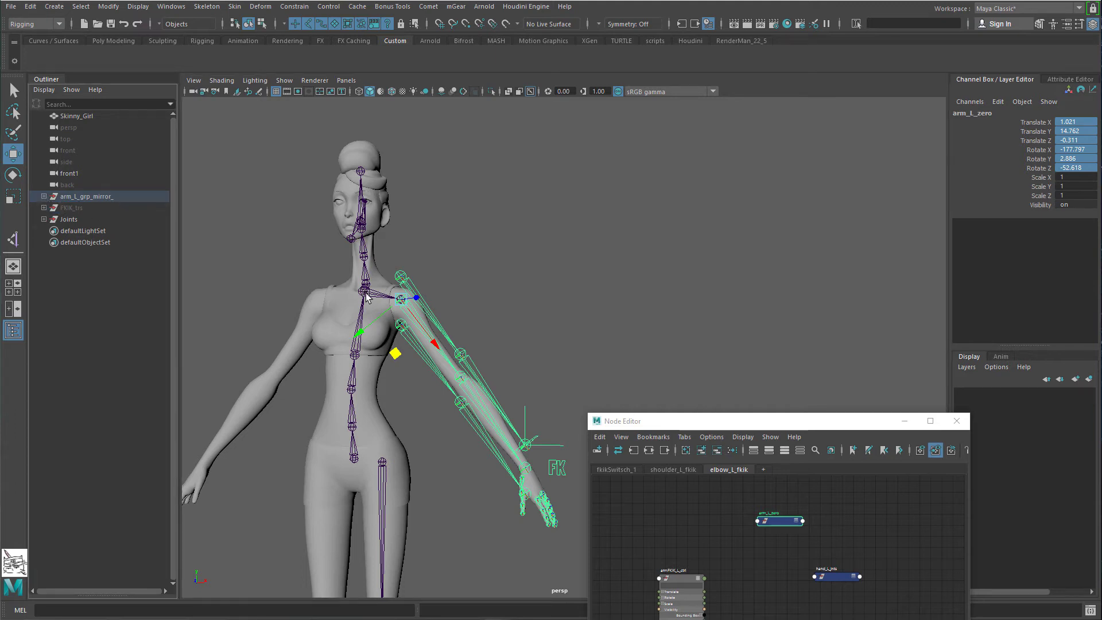
Step: Try moving arm_L_zero freely from its shoulder pivot and undo the move
scroll(584, 390, up, 3)
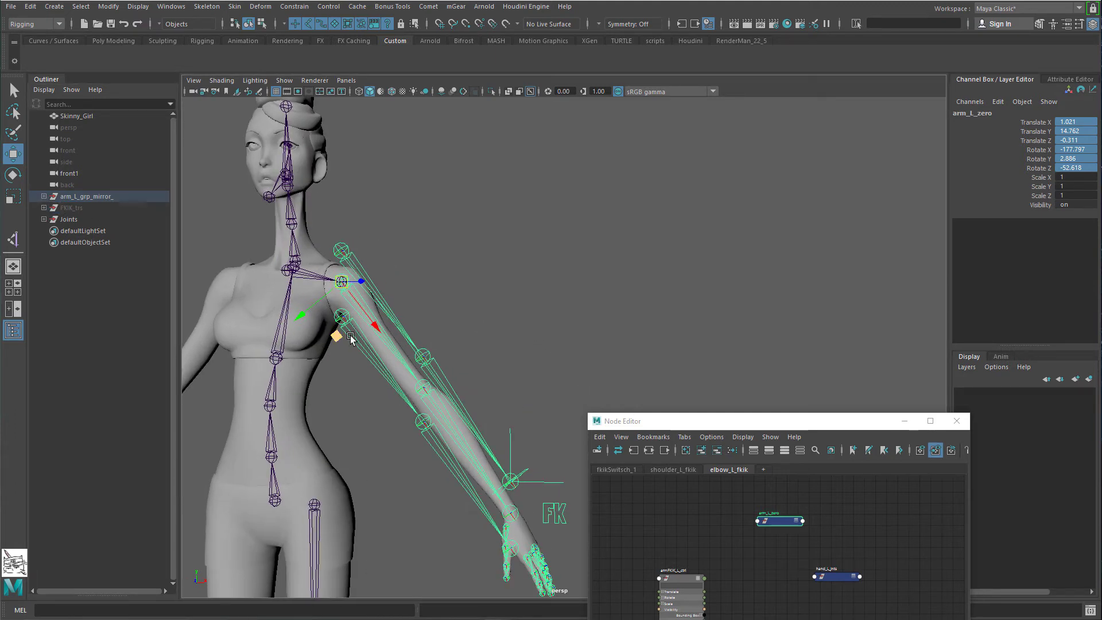
click(43, 196)
drag(341, 319, 406, 275)
key(ctrl+z)
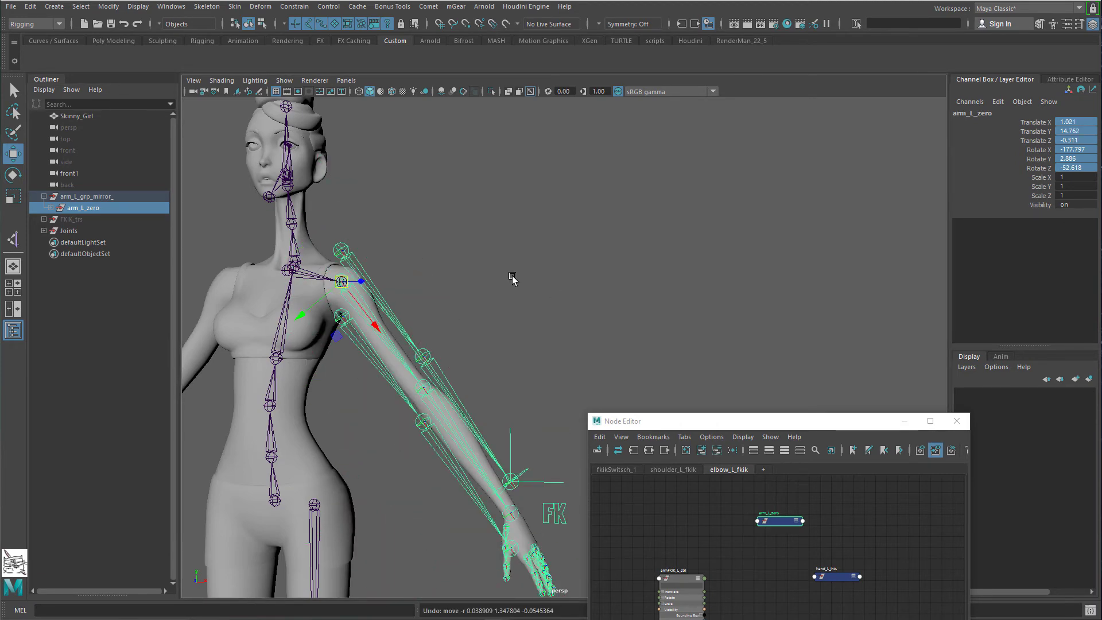
Step: Examine the elbowSkin_L_jnt joint on the arm and the full hierarchy under arm_L_zero
scroll(494, 310, up, 3)
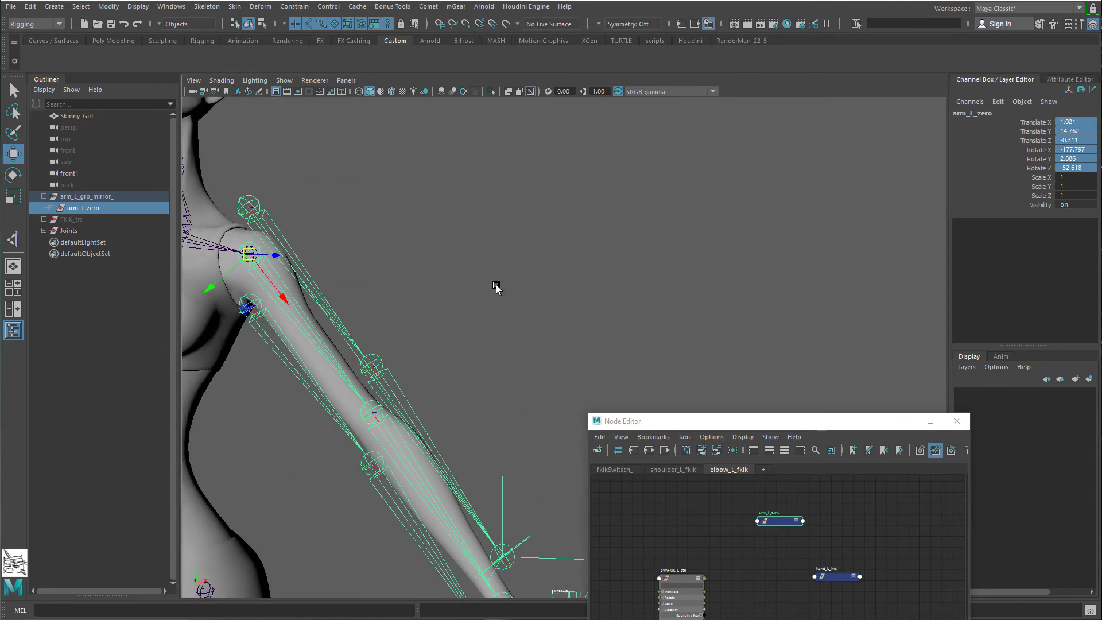
scroll(260, 214, up, 2)
click(525, 247)
key(q)
click(426, 326)
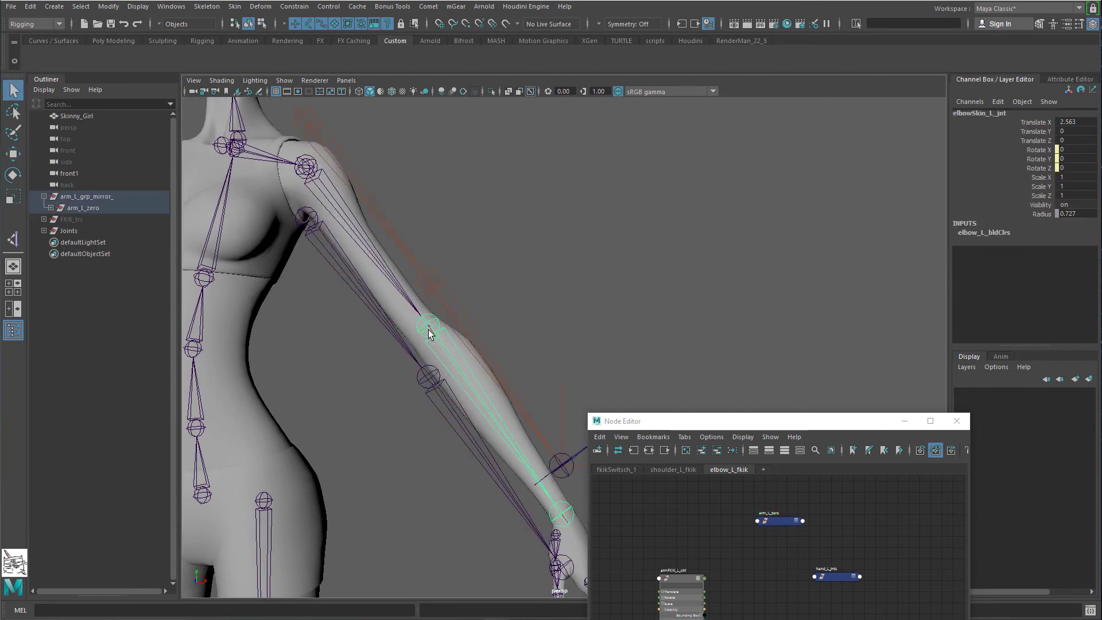
alt+drag(455, 335, 422, 370)
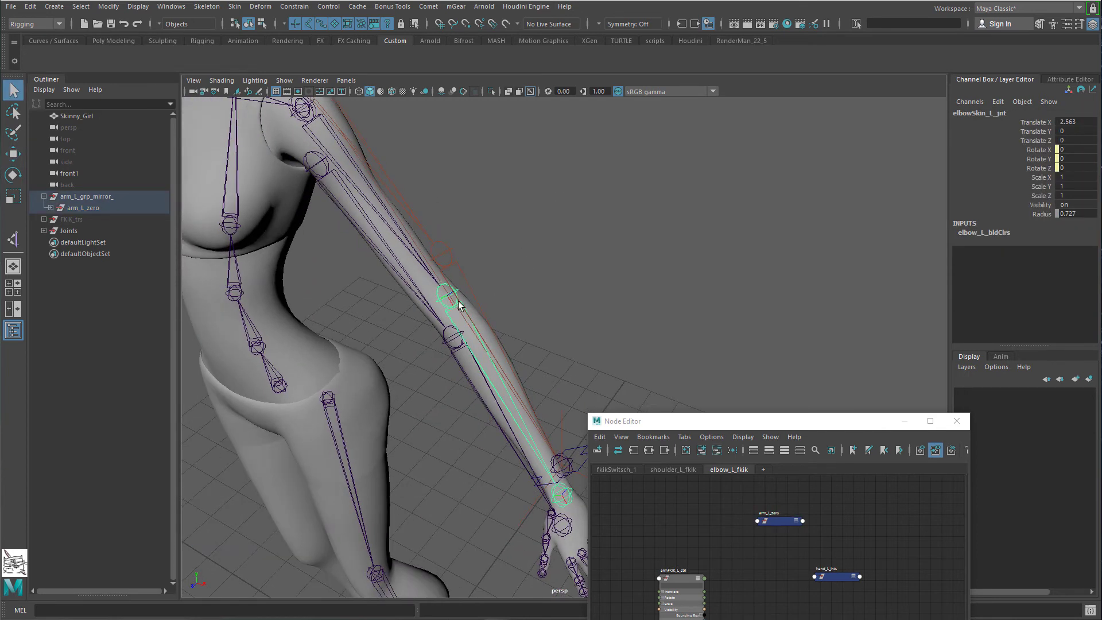
shift+click(51, 208)
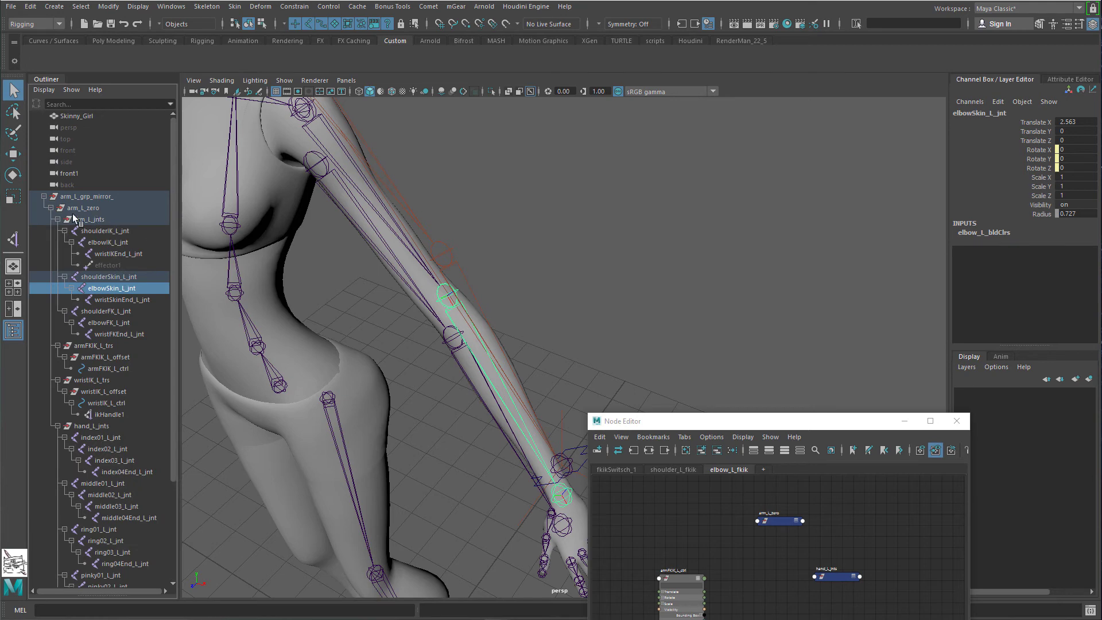
click(51, 208)
click(558, 223)
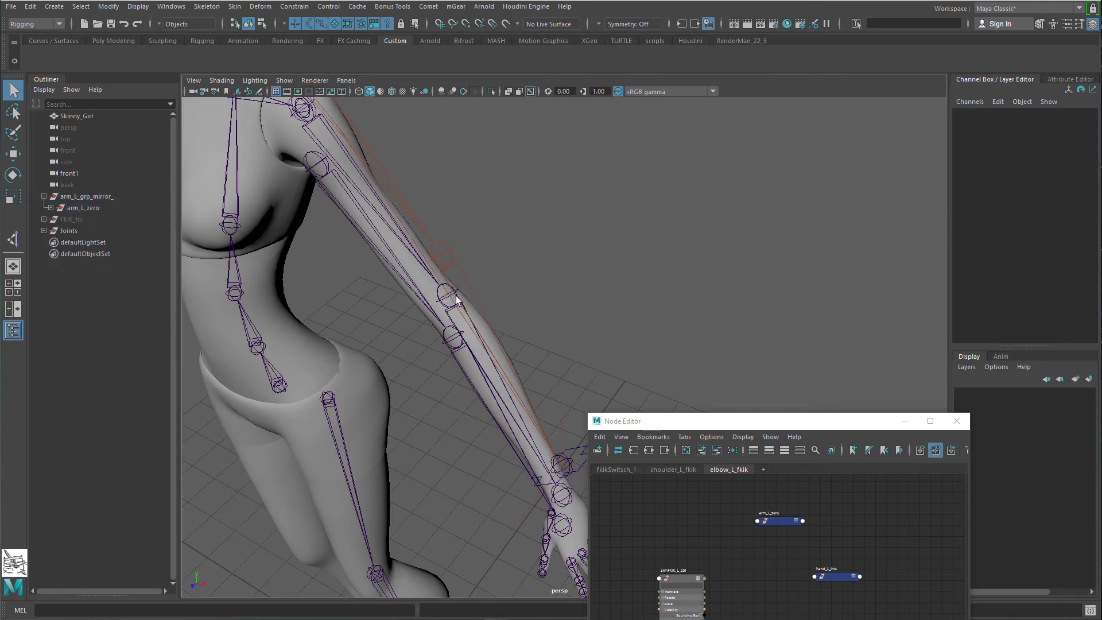
alt+drag(458, 300, 535, 285)
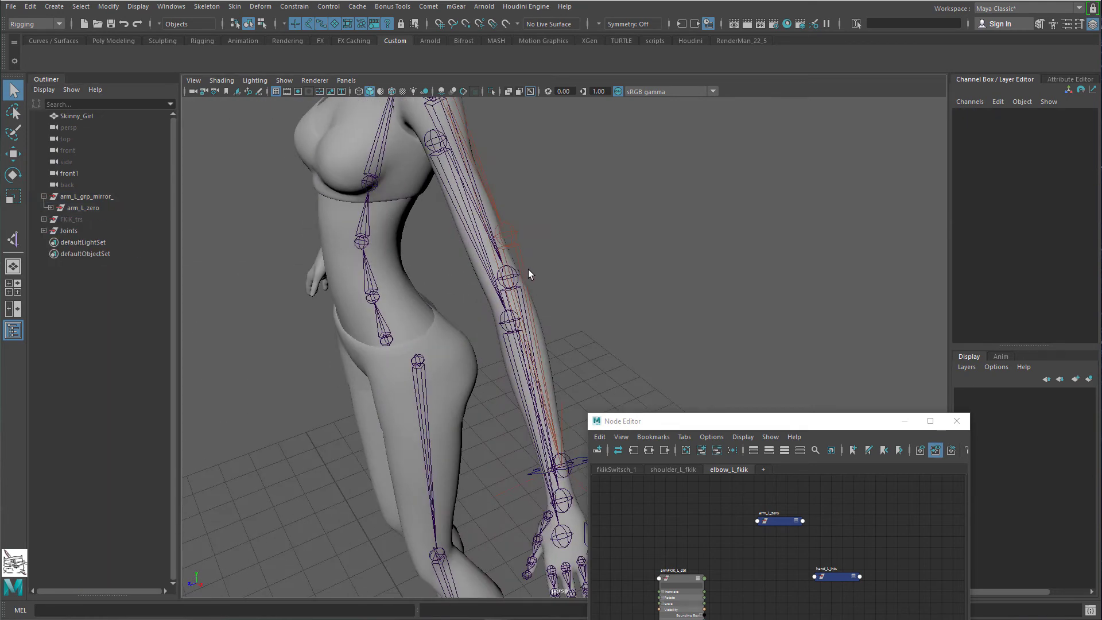
Step: Test scaling arm_L_zero uniformly to about 0.554 from the shoulder pivot and undo the scale
key(w)
click(99, 209)
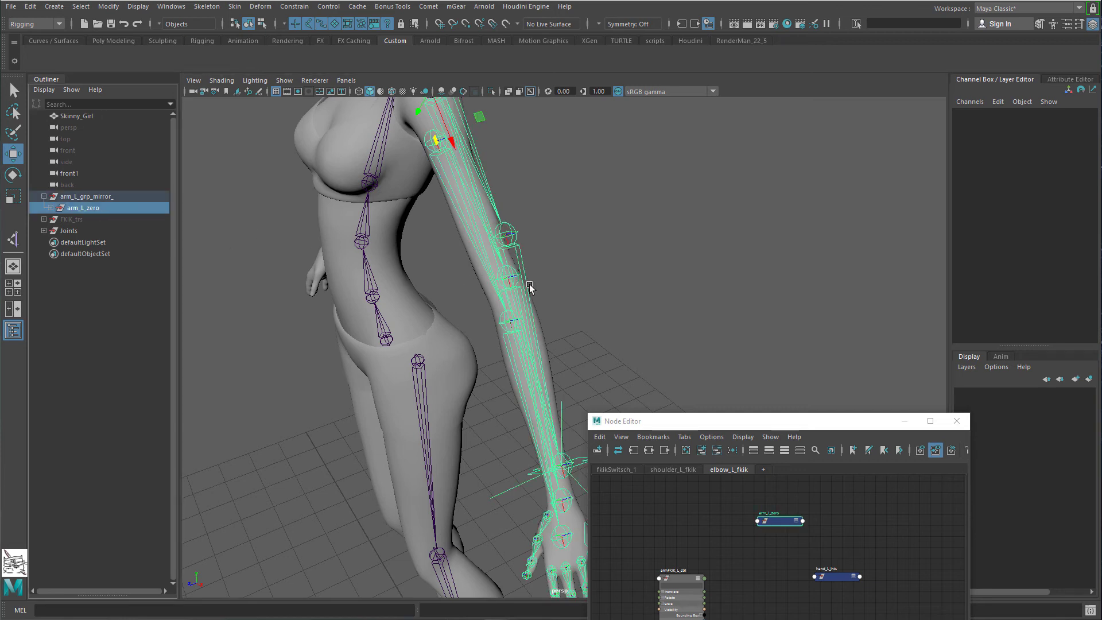
alt+drag(529, 287, 605, 239)
key(r)
drag(273, 163, 233, 170)
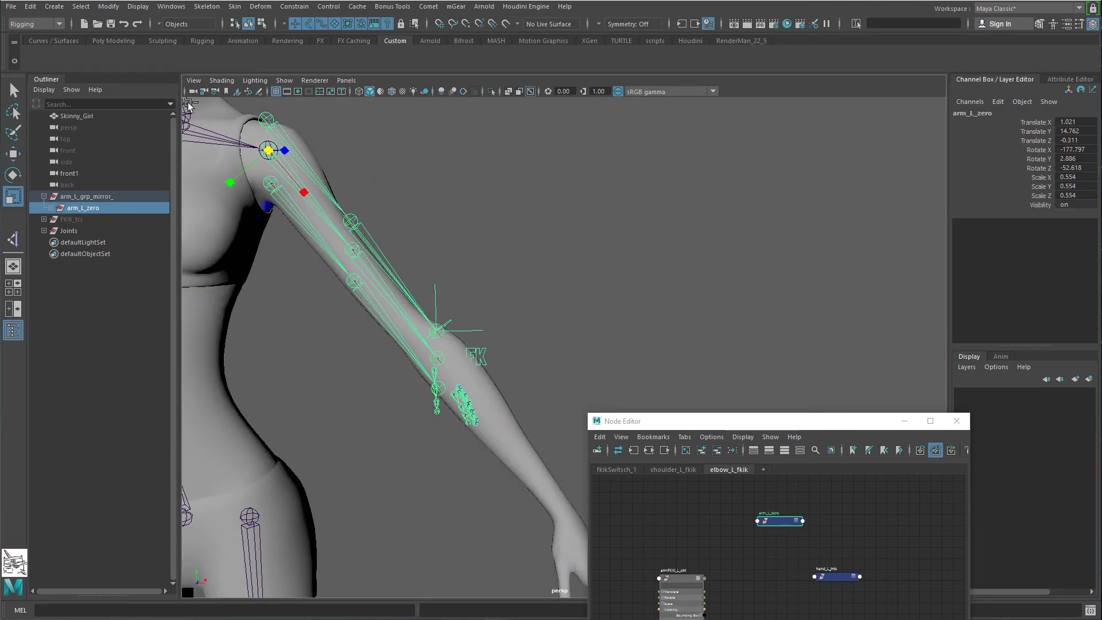
key(ctrl+z)
alt+drag(490, 268, 477, 281)
key(q)
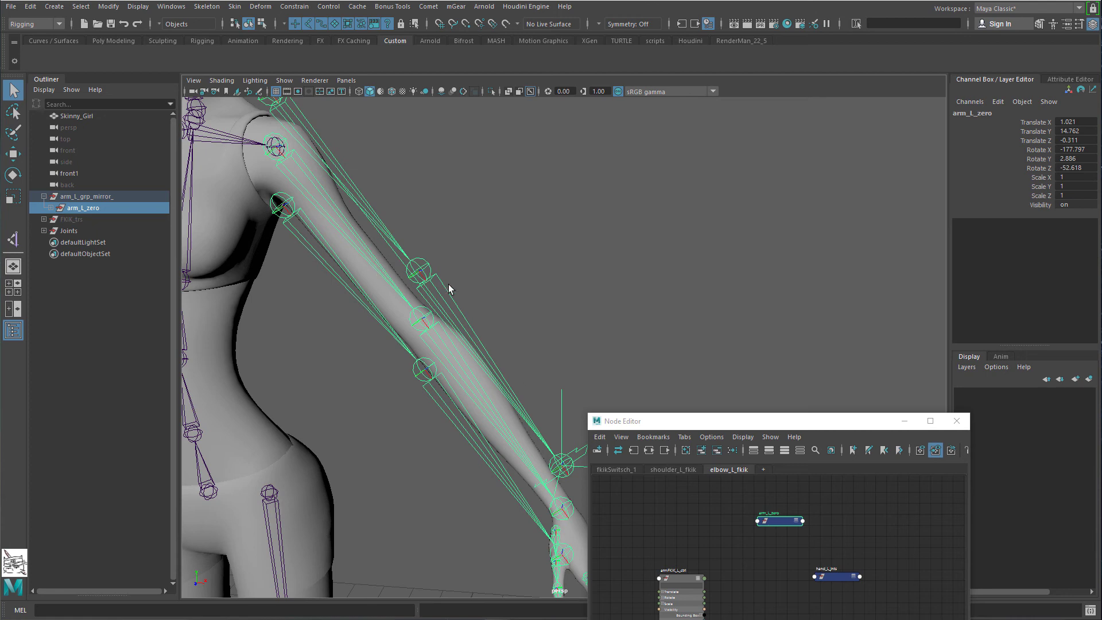
Step: Select and collapse arm_L_grp_mirror_, and reposition the Node Editor so the left arm and hand are unobstructed
alt+middle_drag(454, 310, 551, 229)
click(92, 195)
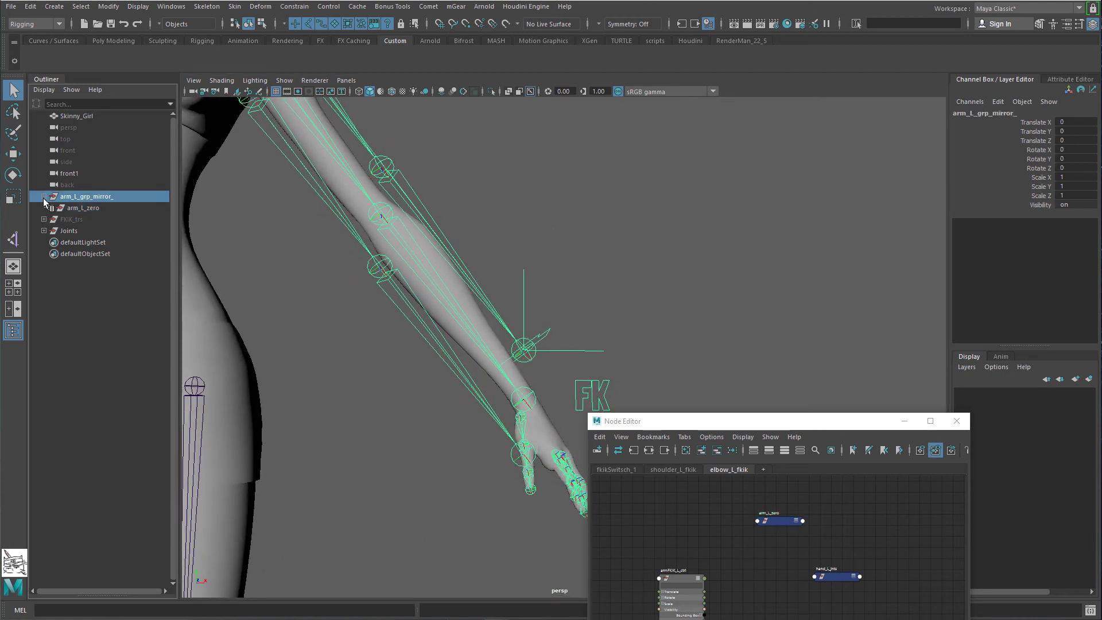
click(44, 196)
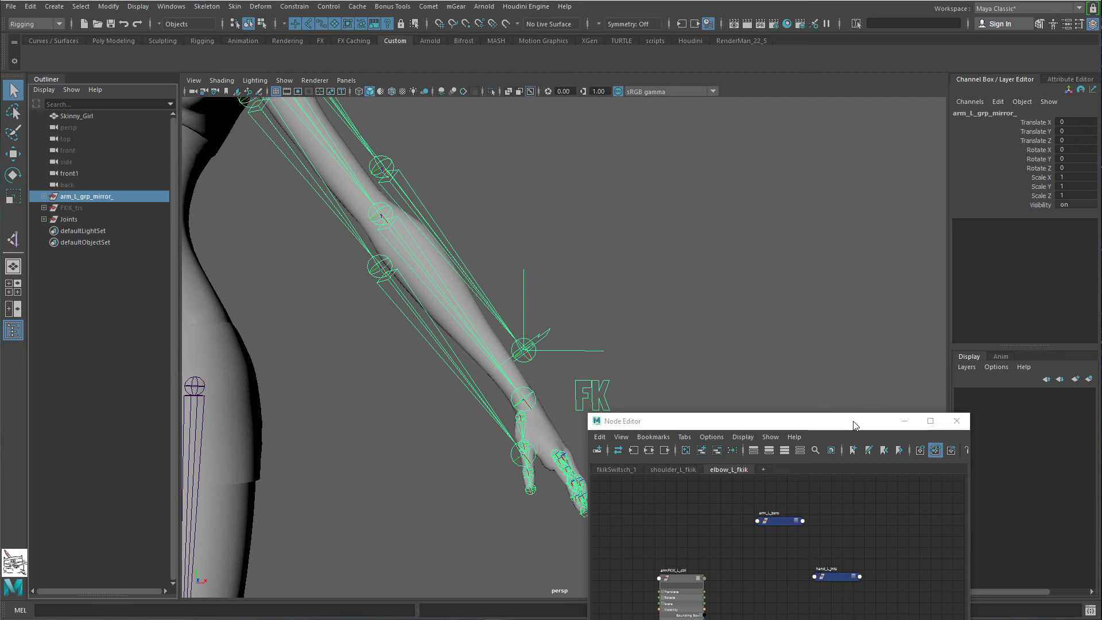
drag(853, 426, 939, 62)
scroll(523, 350, down, 1)
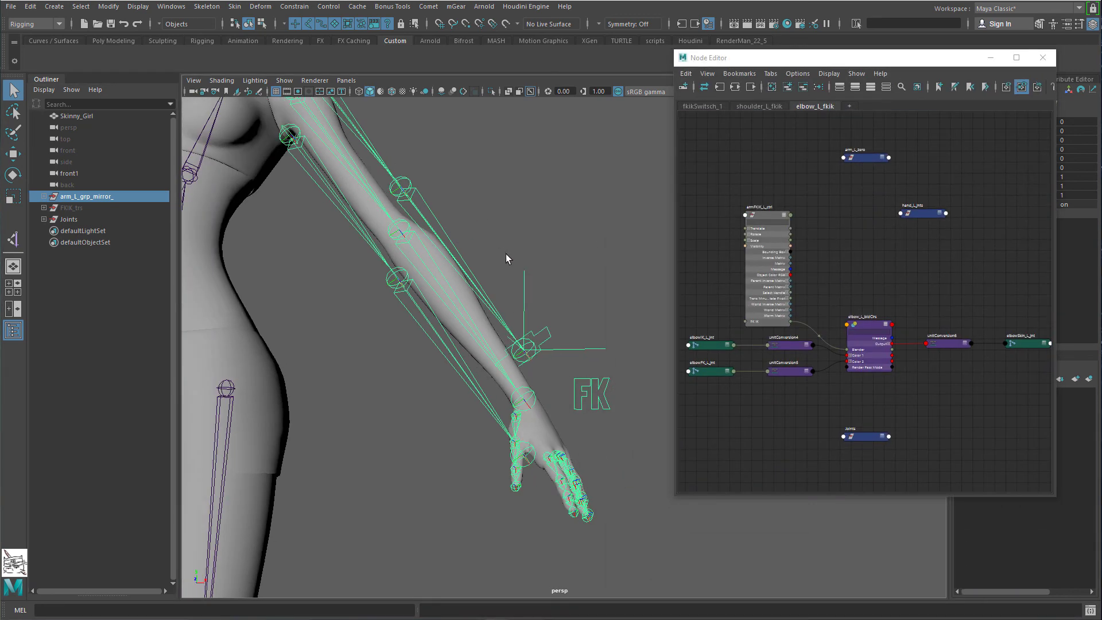
alt+middle_drag(414, 222, 461, 312)
alt+drag(363, 212, 354, 211)
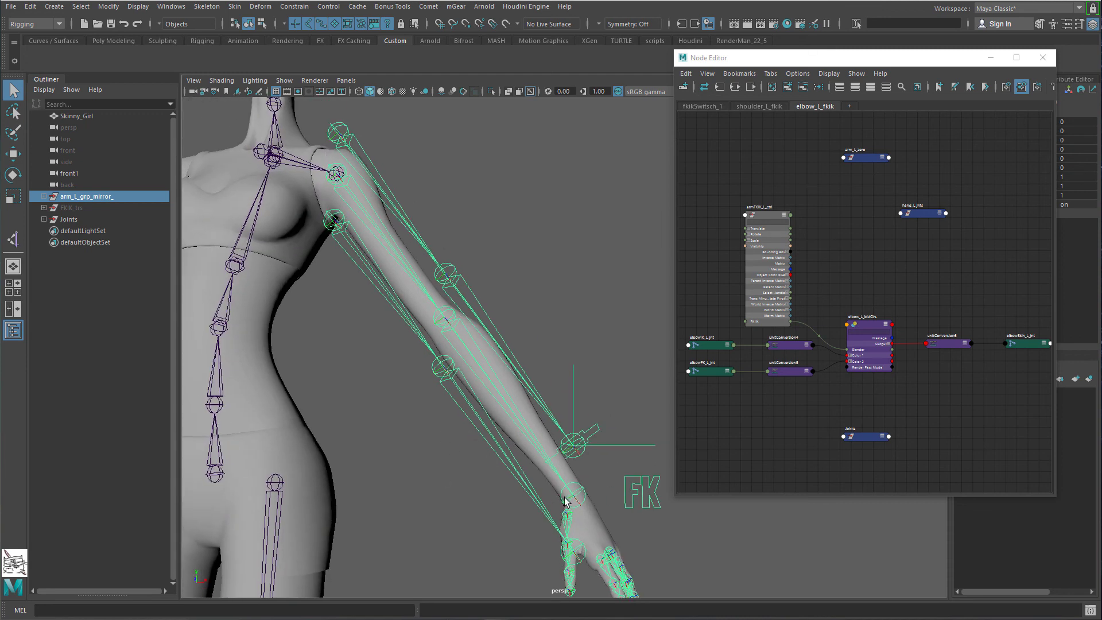
alt+middle_drag(586, 468, 499, 414)
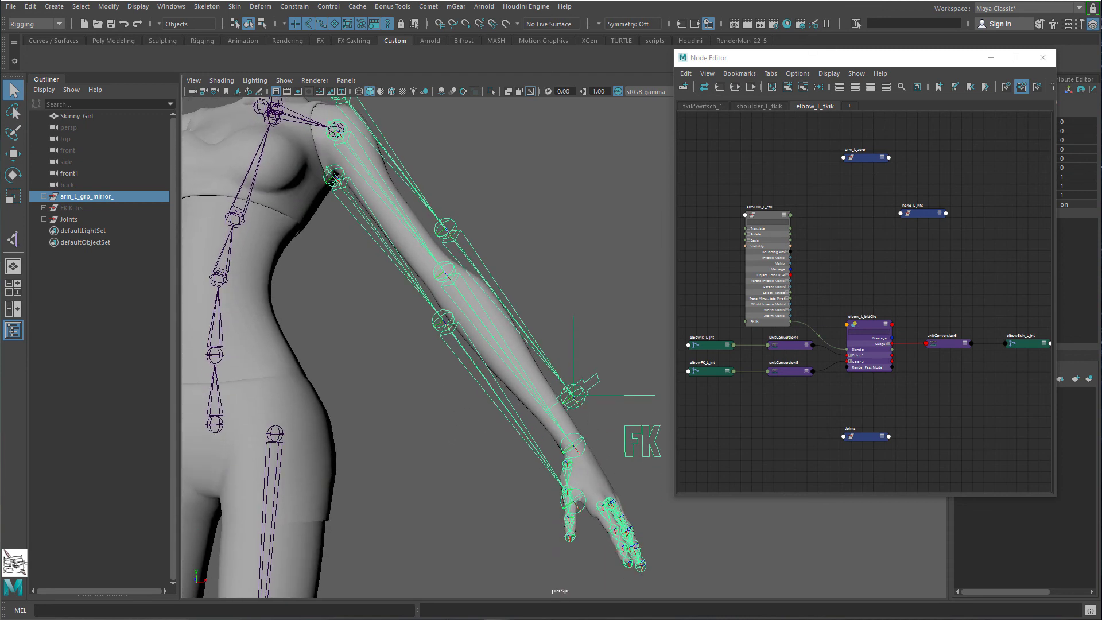